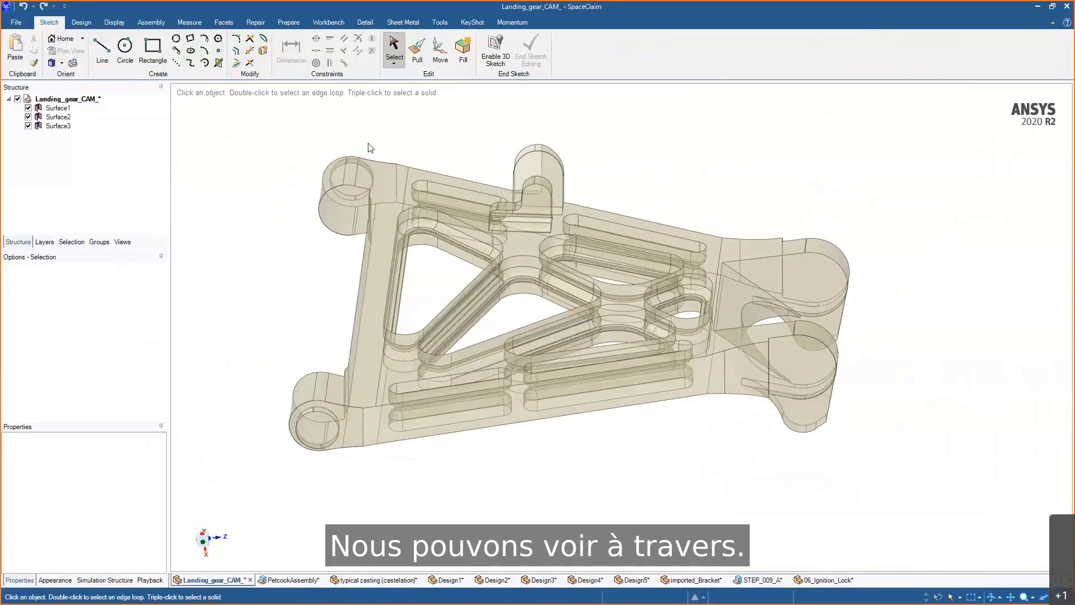
# - Select the surface bodies in the structure tree one by one to inspect the imported landing gear model
pyautogui.click(52, 109)
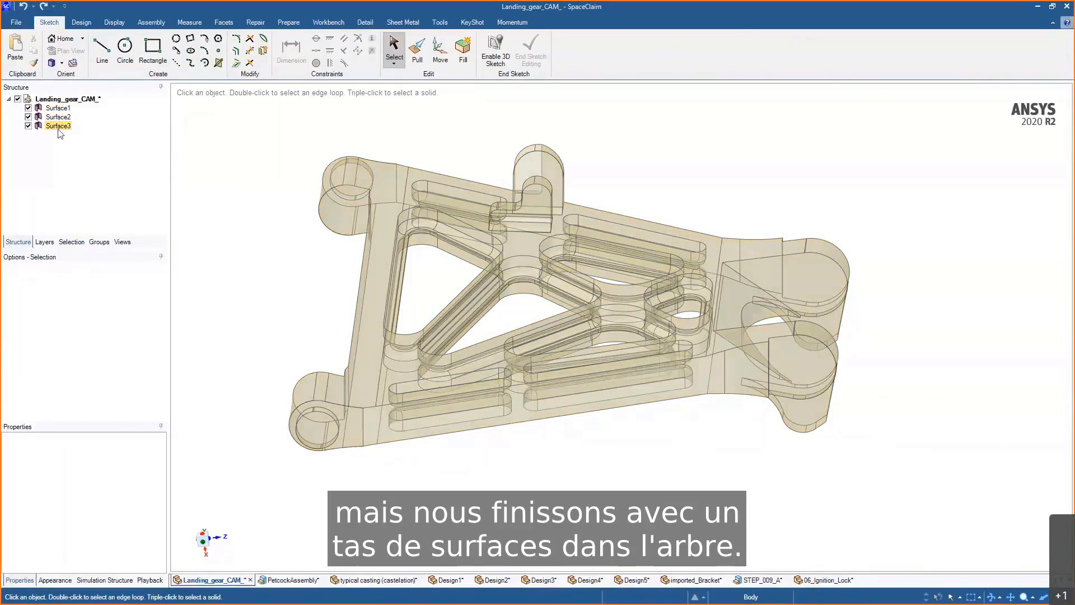
pyautogui.moveTo(679, 141)
pyautogui.mouseDown(button='middle')
pyautogui.moveTo(662, 140)
pyautogui.moveTo(660, 152)
pyautogui.moveTo(701, 134)
pyautogui.mouseUp(button='middle')
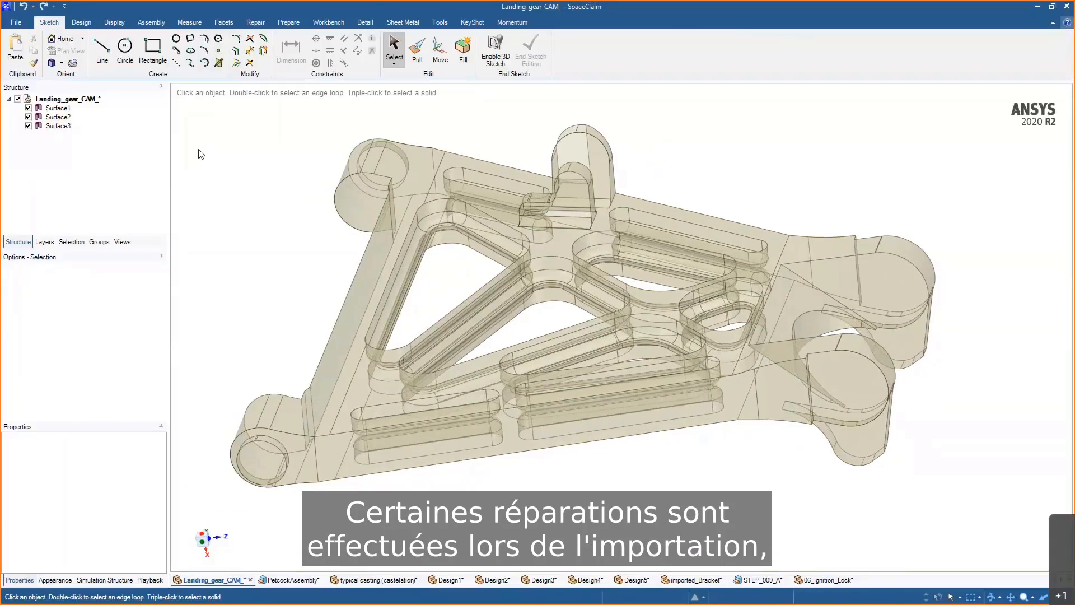
pyautogui.click(62, 109)
pyautogui.click(61, 126)
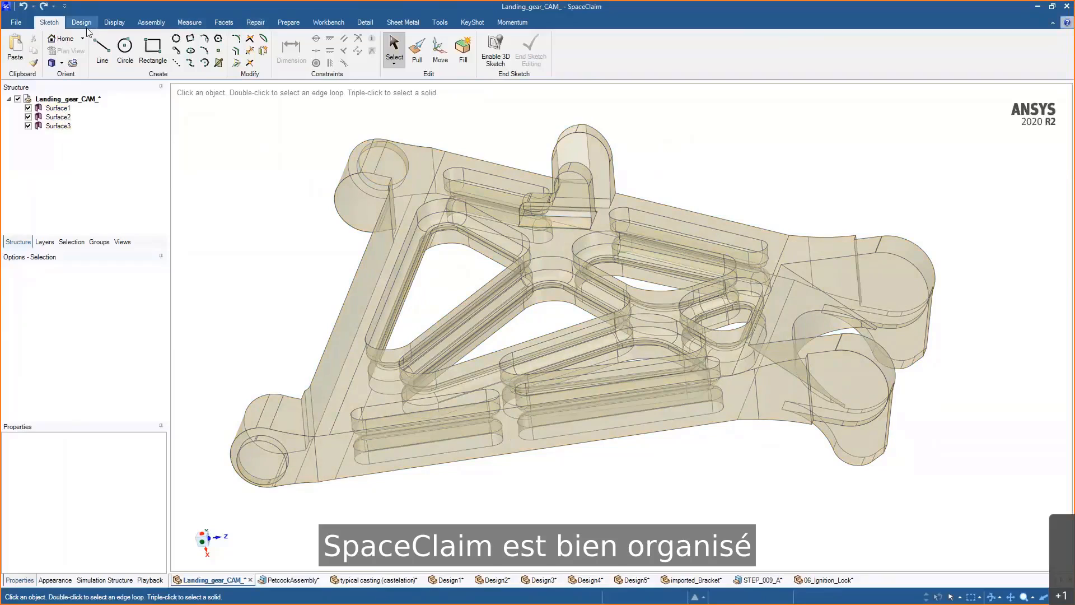
# - Open the Stitch repair tool and orbit the model to review the highlighted stitchable edges
pyautogui.click(255, 23)
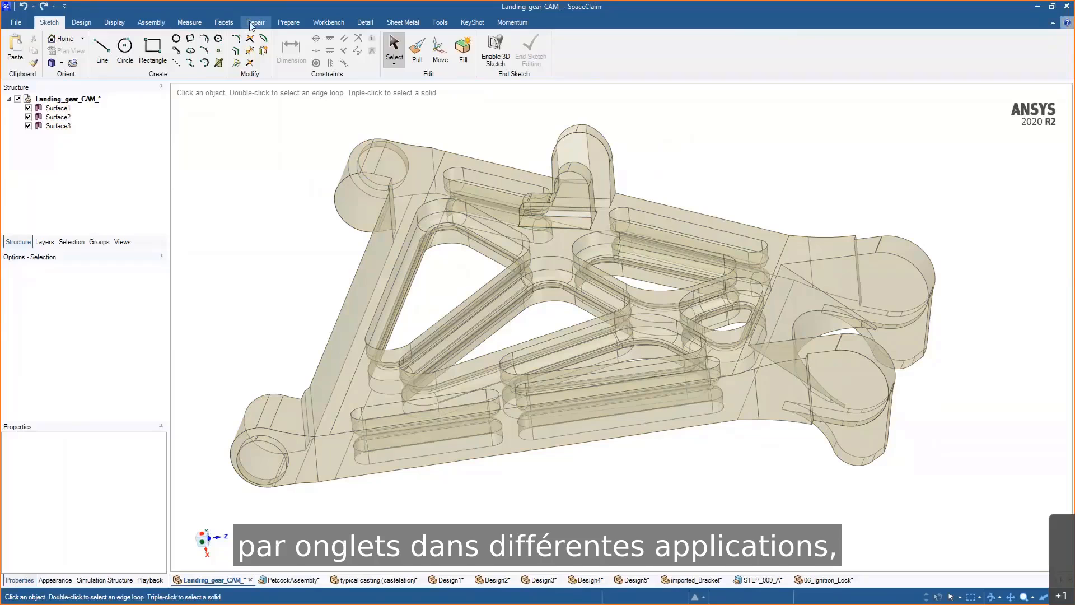
pyautogui.moveTo(796, 140); pyautogui.dragTo(764, 137, button='middle')
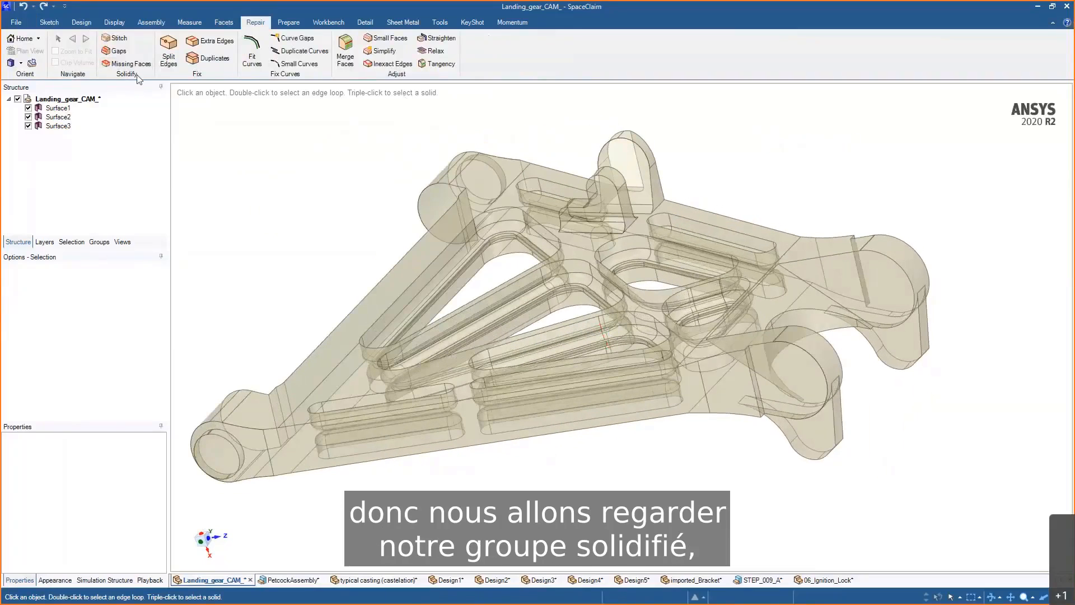
pyautogui.click(122, 40)
pyautogui.moveTo(336, 126)
pyautogui.mouseDown(button='middle')
pyautogui.moveTo(442, 125)
pyautogui.moveTo(340, 135)
pyautogui.mouseUp(button='middle')
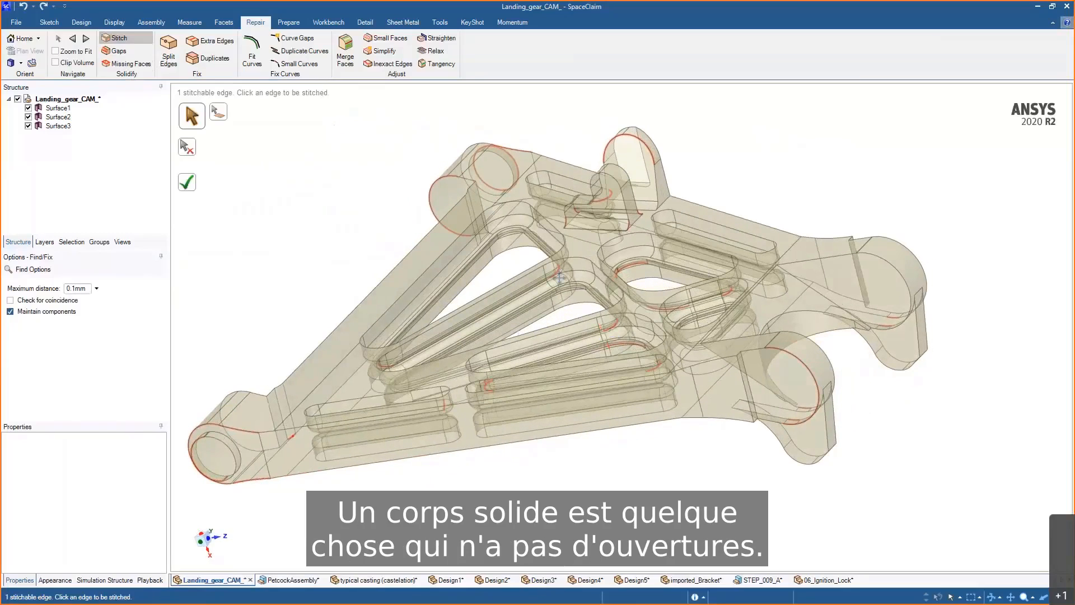
pyautogui.keyDown('shift'); pyautogui.moveTo(500, 202); pyautogui.dragTo(539, 191, button='middle'); pyautogui.keyUp('shift')
pyautogui.moveTo(546, 266); pyautogui.dragTo(554, 259, button='middle')
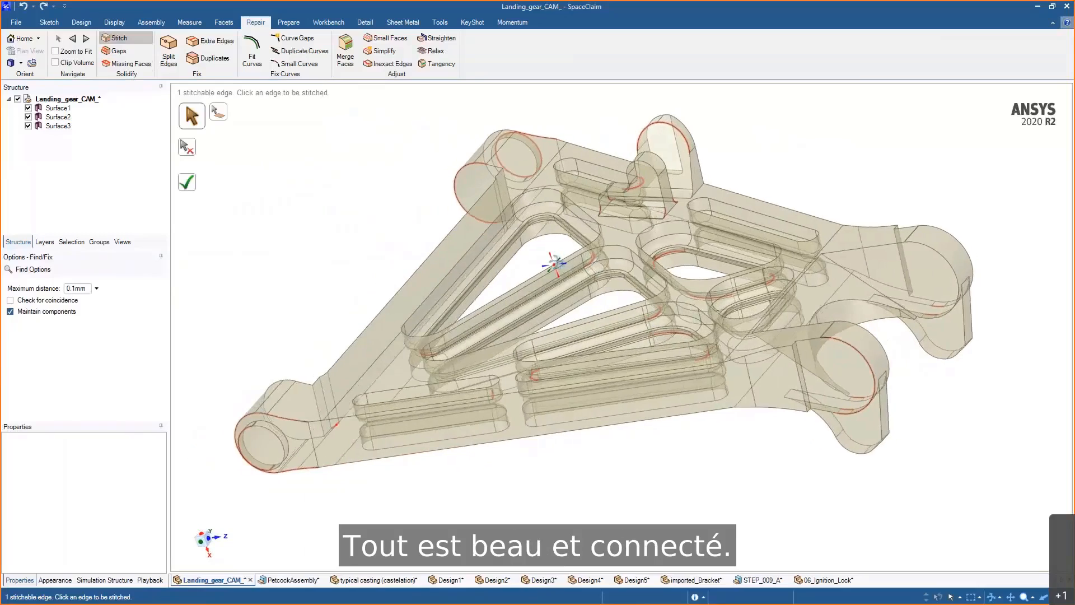
# - Hide Surface1 to inspect the remaining surface pieces, then show it again
pyautogui.click(28, 107)
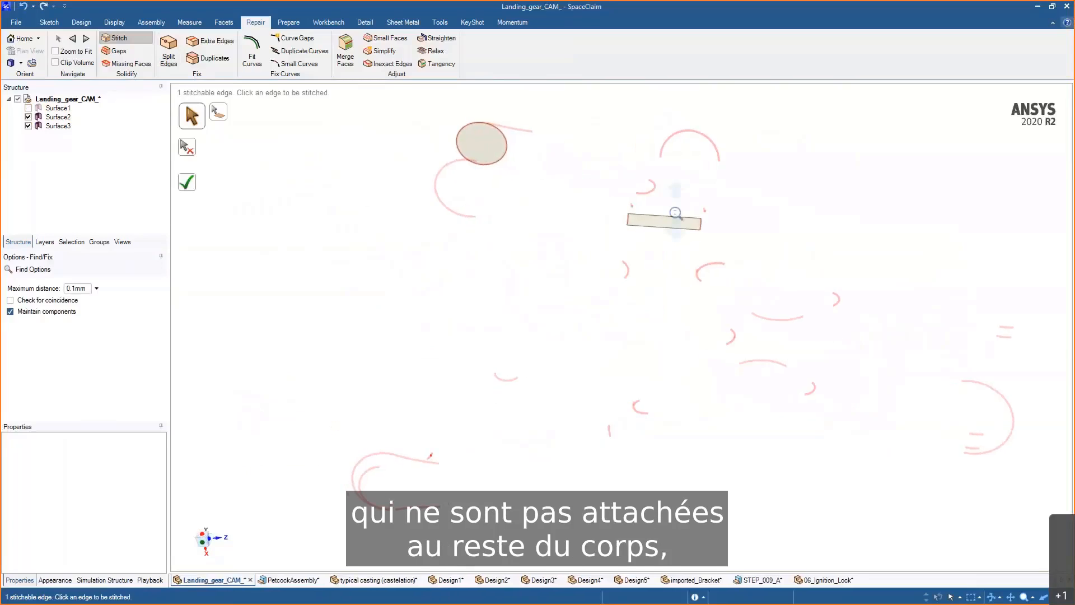
pyautogui.moveTo(685, 240); pyautogui.dragTo(638, 268, button='middle')
pyautogui.scroll(-3, 637, 267)
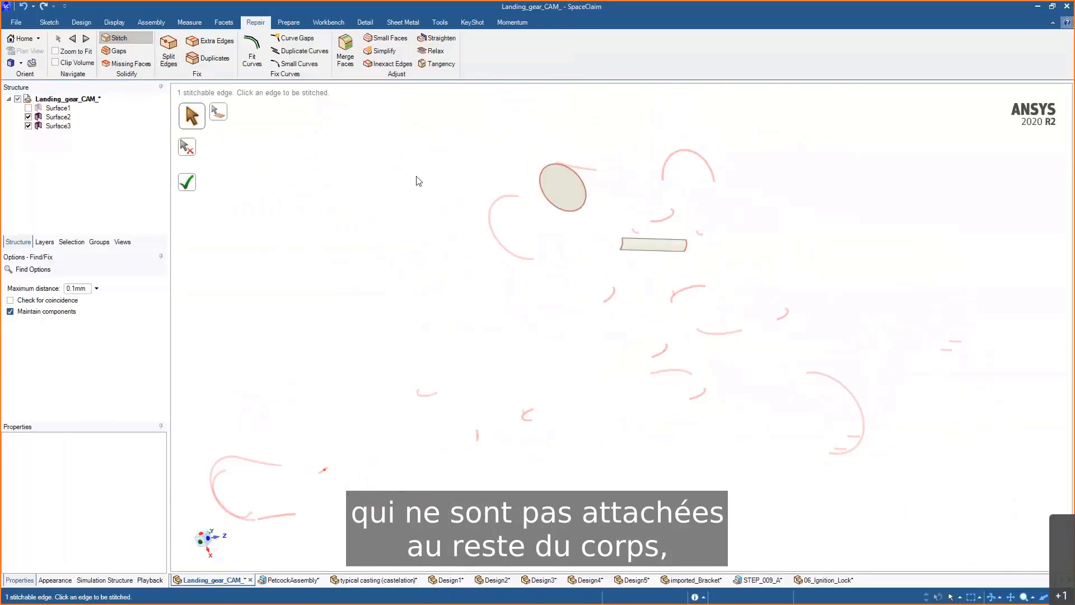
pyautogui.click(28, 108)
# - Complete the stitch to join the three surfaces into a single body
pyautogui.moveTo(852, 162)
pyautogui.mouseDown(button='middle')
pyautogui.moveTo(864, 173)
pyautogui.moveTo(857, 166)
pyautogui.mouseUp(button='middle')
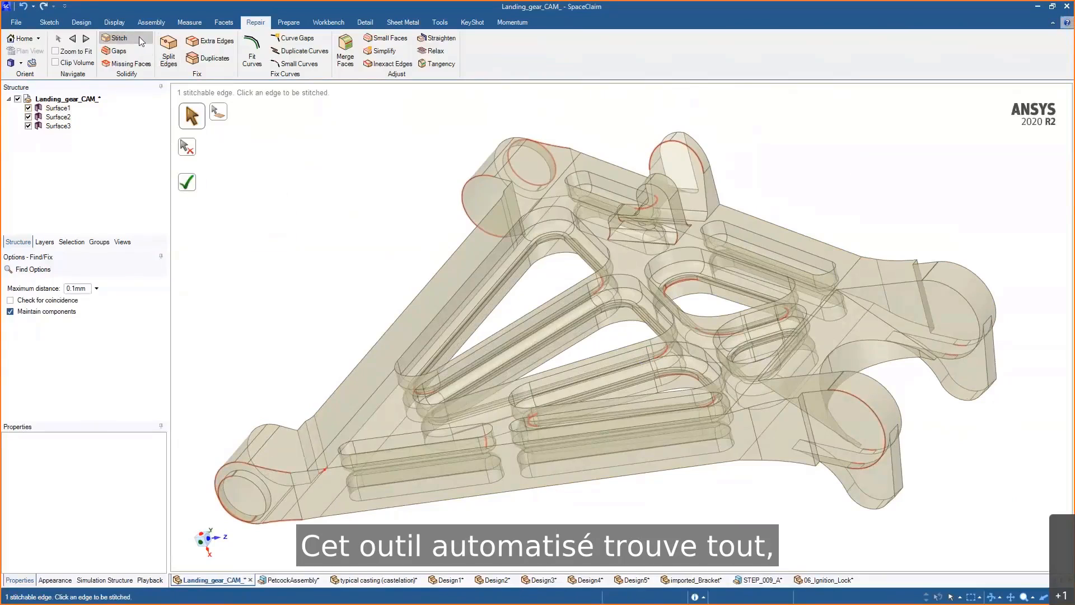
pyautogui.click(188, 183)
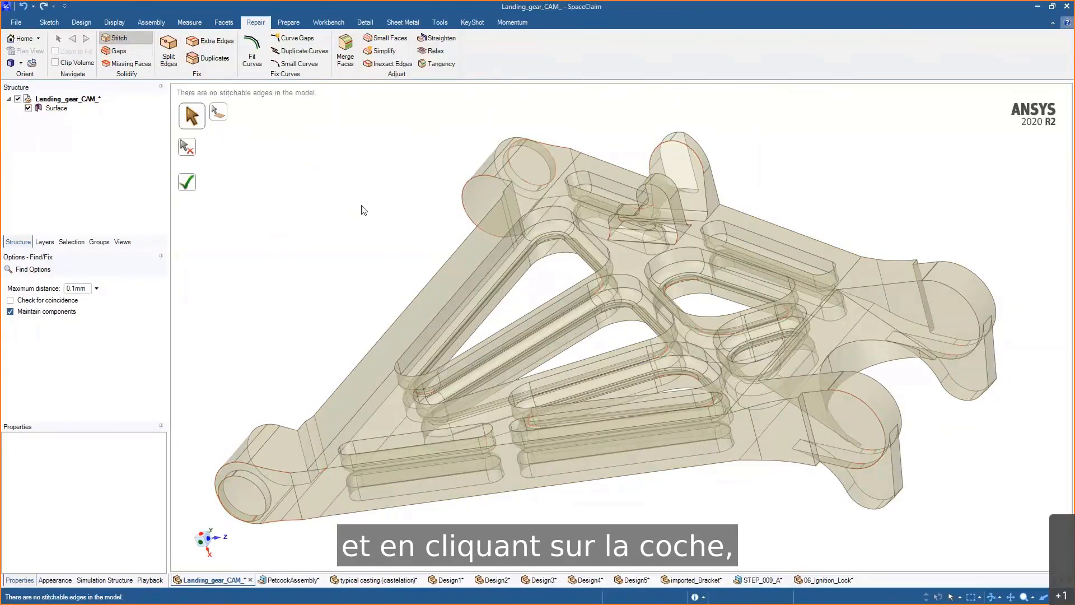
# - Check the stitched model with the Gaps and Missing Faces tools while orbiting around it
pyautogui.moveTo(363, 210); pyautogui.dragTo(343, 191, button='middle')
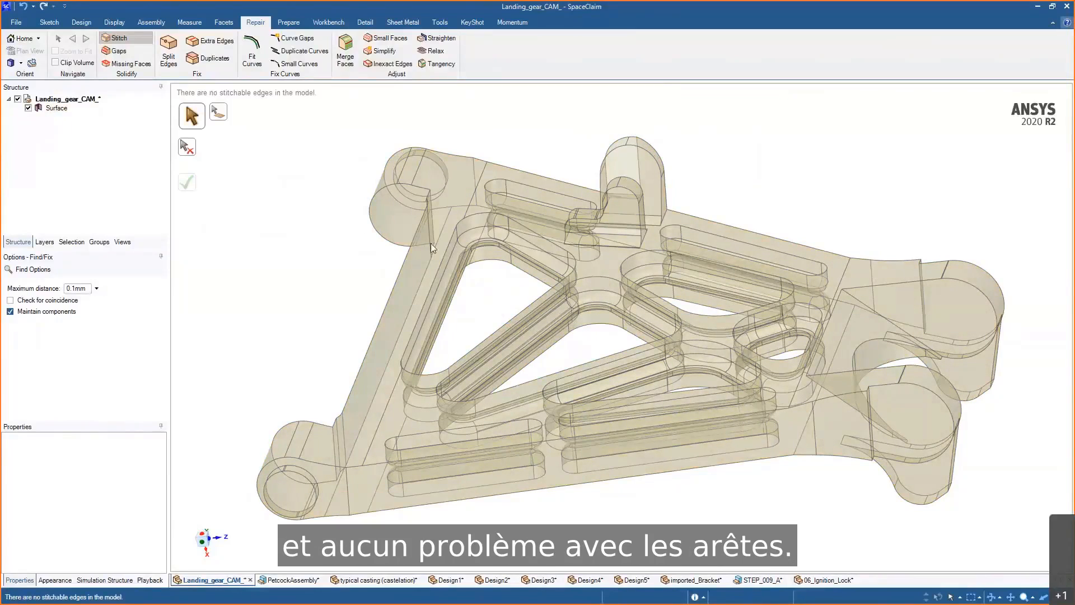
pyautogui.moveTo(432, 248); pyautogui.dragTo(347, 235, button='middle')
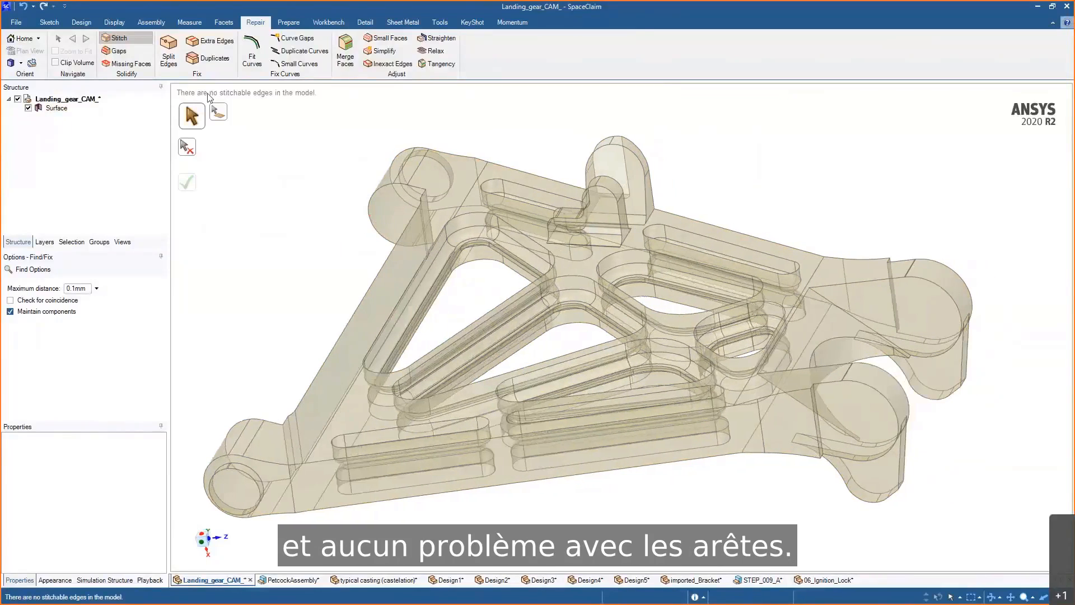
pyautogui.click(134, 49)
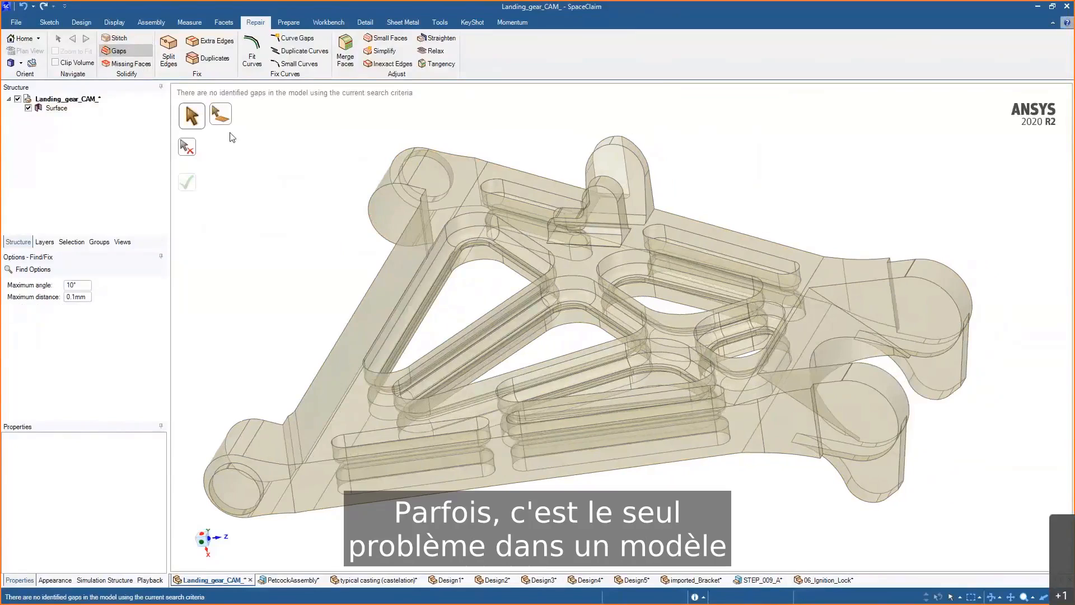
pyautogui.click(140, 67)
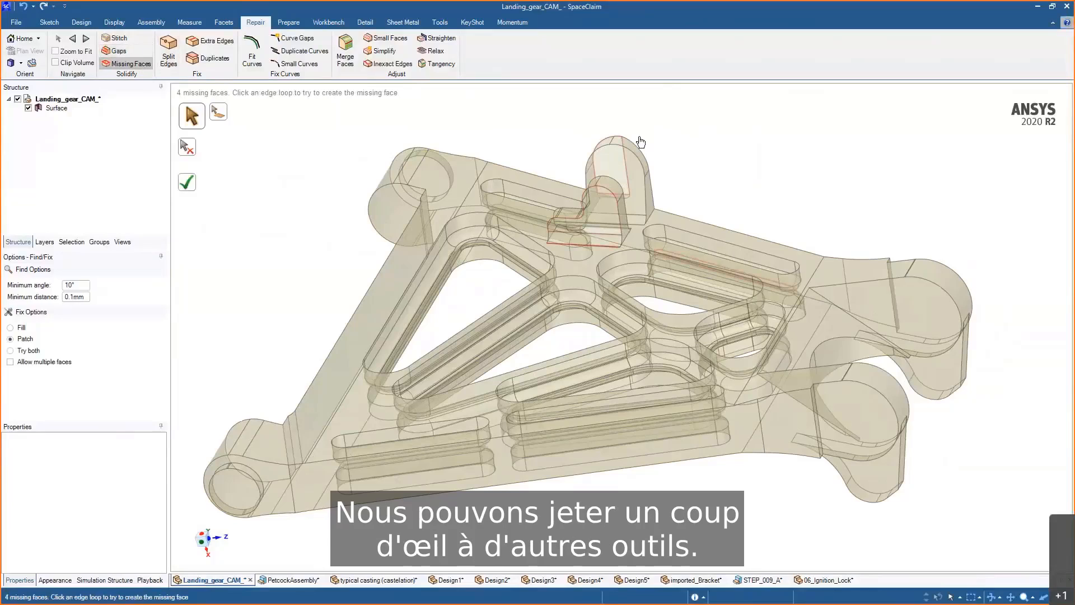
pyautogui.moveTo(641, 141)
pyautogui.mouseDown(button='middle')
pyautogui.moveTo(804, 133)
pyautogui.moveTo(763, 137)
pyautogui.mouseUp(button='middle')
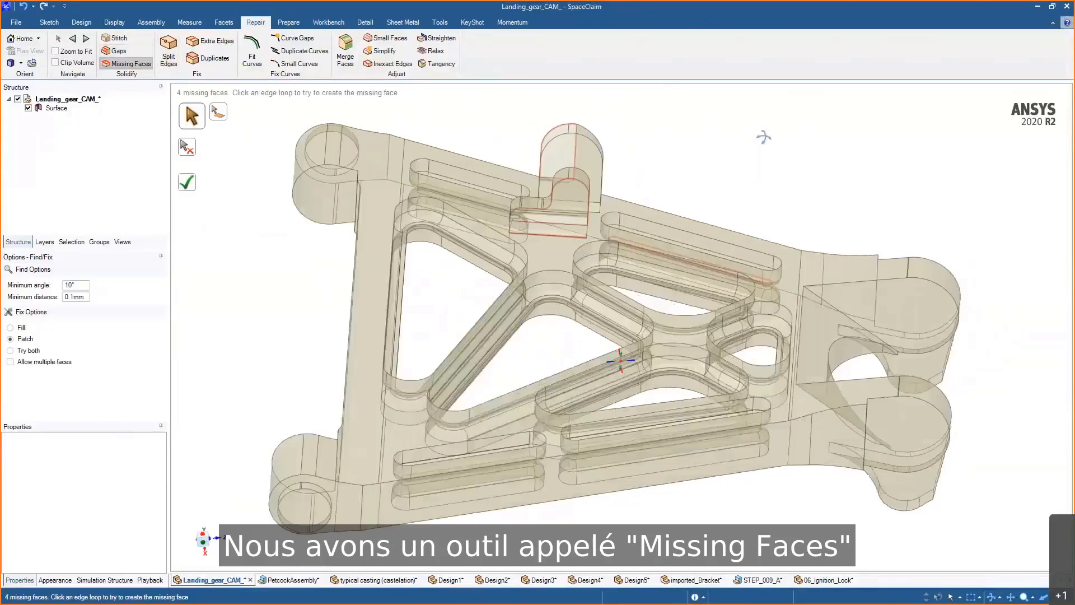
pyautogui.moveTo(407, 243)
pyautogui.mouseDown(button='middle')
pyautogui.moveTo(420, 246)
pyautogui.moveTo(401, 240)
pyautogui.mouseUp(button='middle')
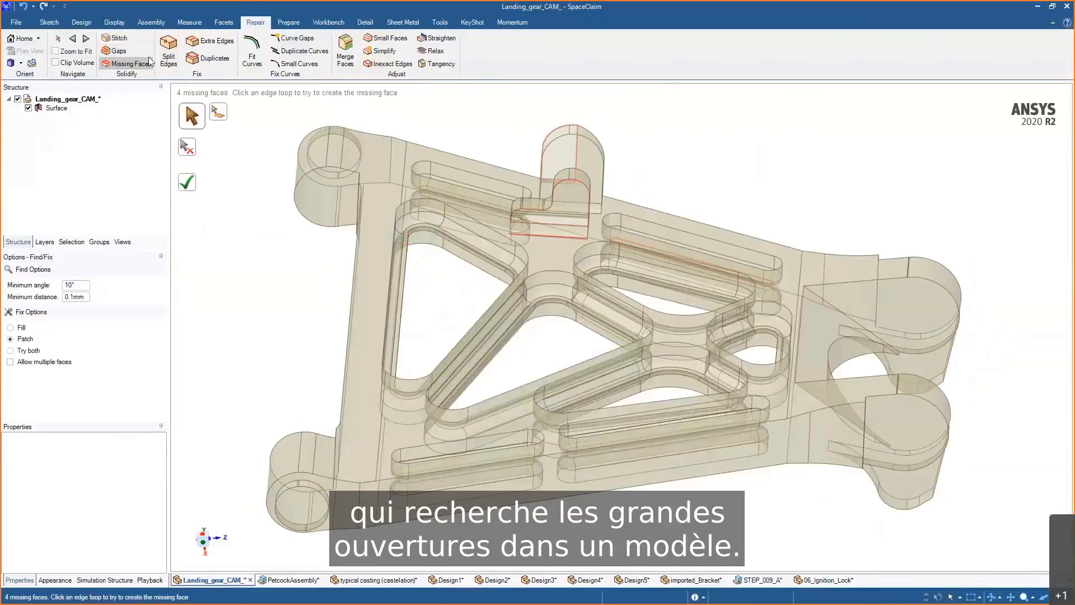
# - Run Gaps detection with a maximum angle of 1° and a maximum distance of 1 mm
pyautogui.click(116, 50)
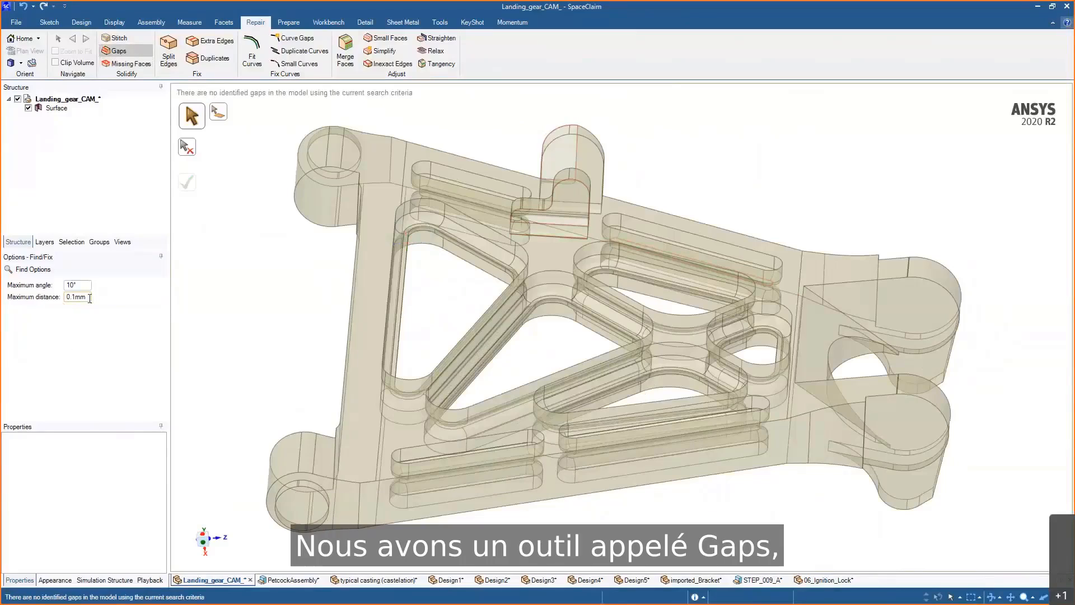
pyautogui.moveTo(88, 297); pyautogui.dragTo(61, 287)
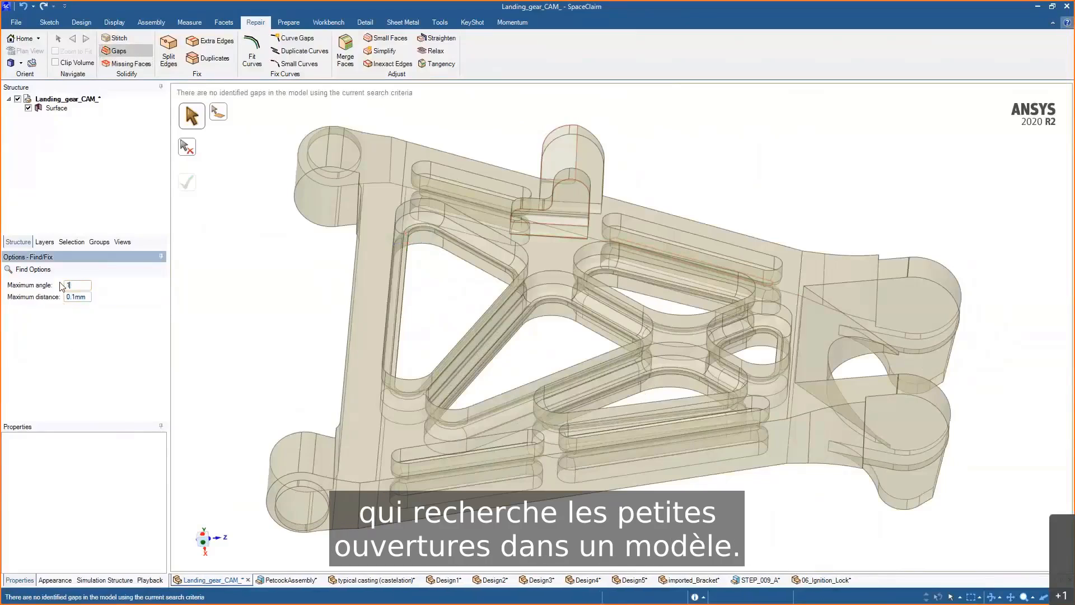
pyautogui.write('1')
pyautogui.press('Tab')
pyautogui.write('1')
pyautogui.press('Return')
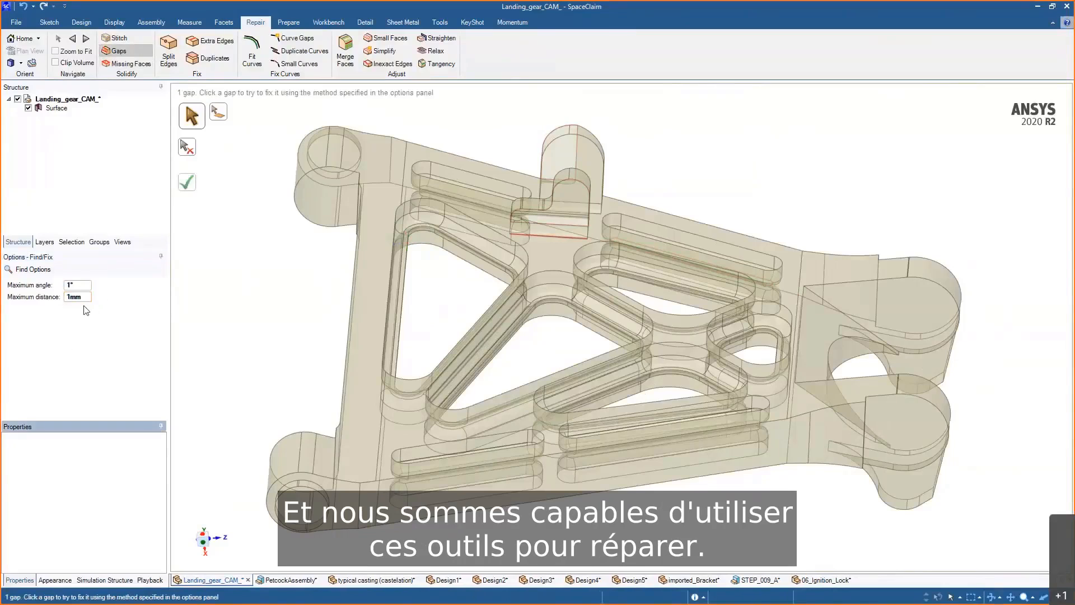
# - Zoom in on the detected thin gap beside the central boss and fix it
pyautogui.scroll(5, 539, 206)
pyautogui.moveTo(566, 334); pyautogui.dragTo(655, 276, button='middle')
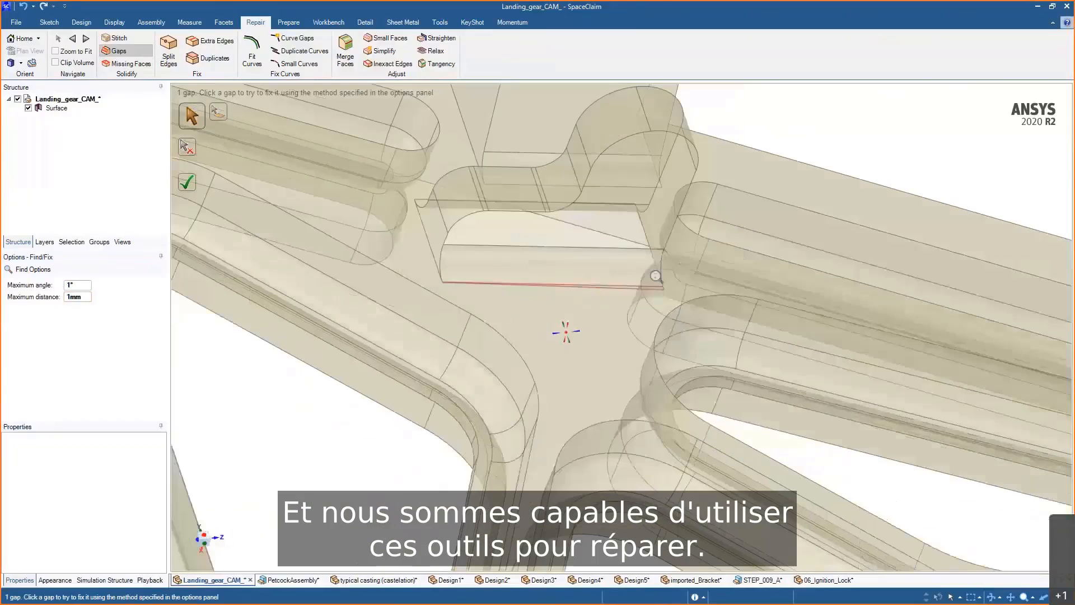
pyautogui.scroll(5, 653, 277)
pyautogui.moveTo(655, 352); pyautogui.dragTo(684, 375, button='middle')
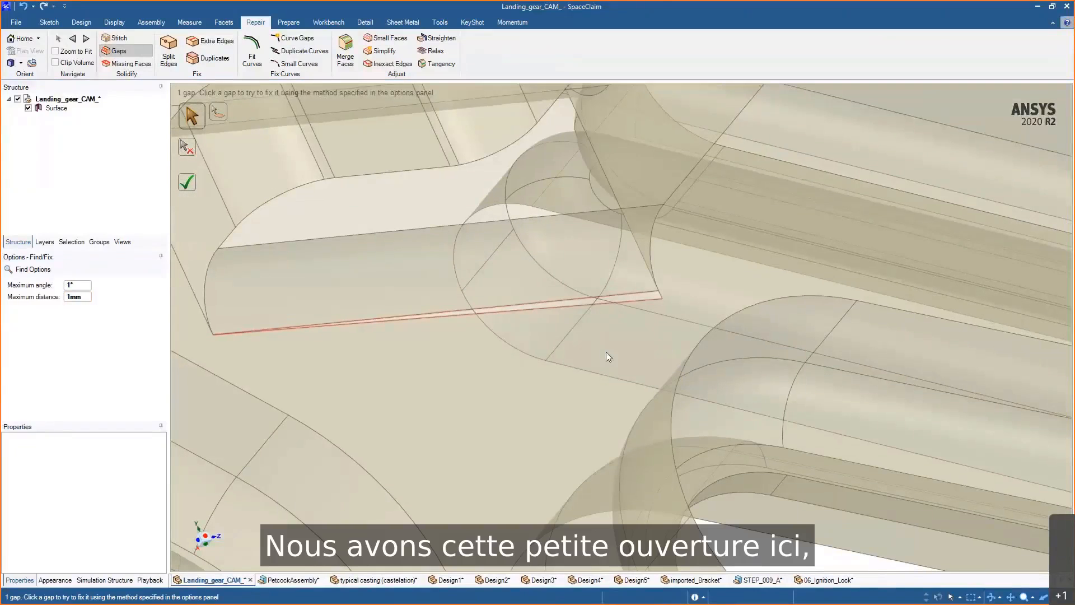
pyautogui.click(628, 305)
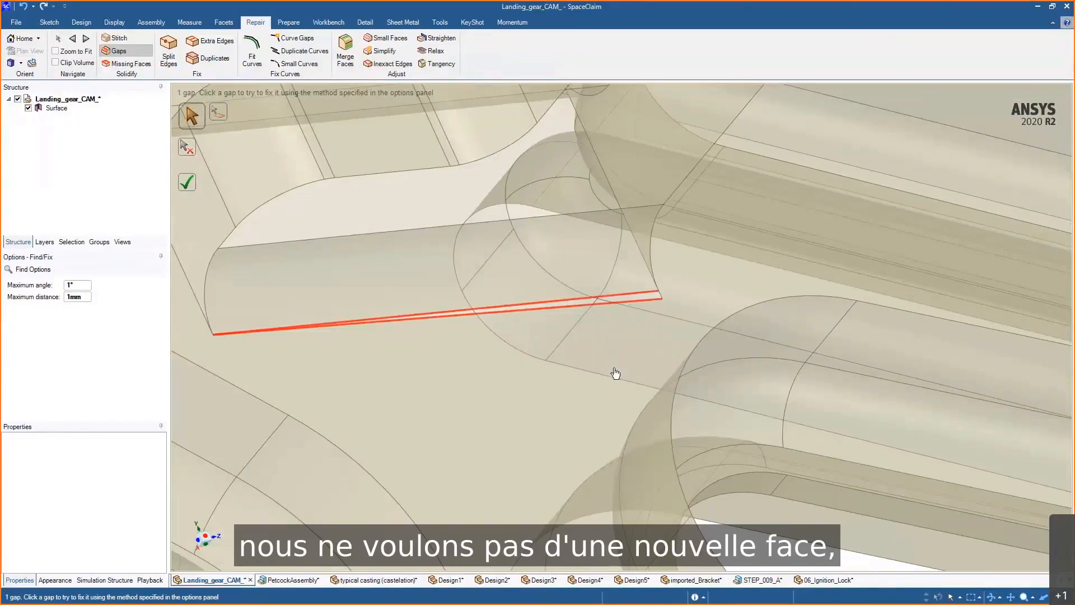
pyautogui.moveTo(604, 354)
pyautogui.mouseDown(button='middle')
pyautogui.moveTo(492, 331)
pyautogui.moveTo(460, 337)
pyautogui.moveTo(496, 349)
pyautogui.moveTo(571, 347)
pyautogui.mouseUp(button='middle')
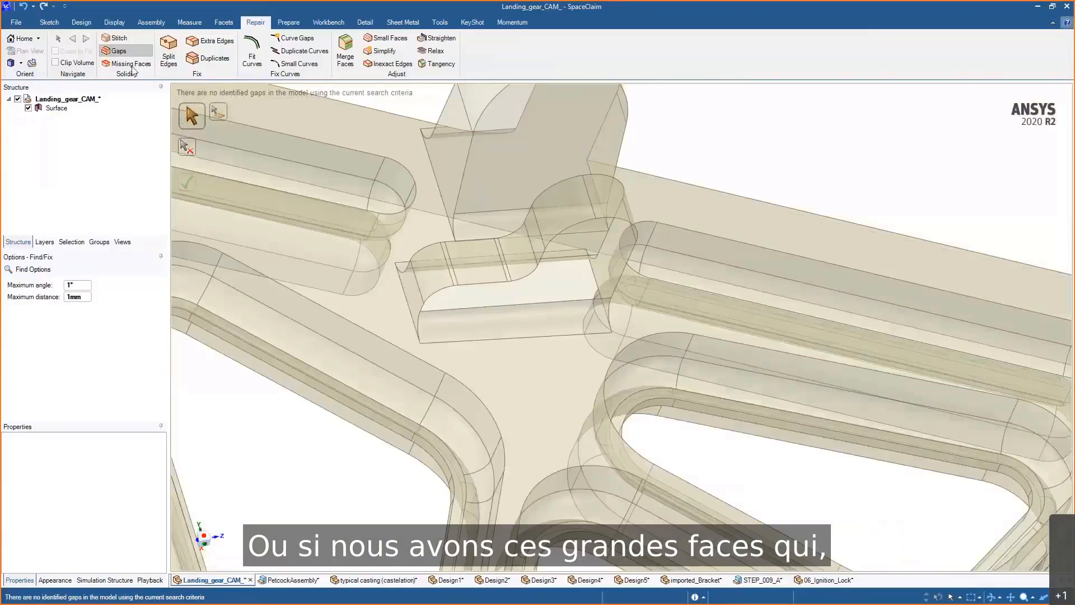
# - Run Missing Faces and complete it to patch all missing faces, turning the body into a solid
pyautogui.click(132, 64)
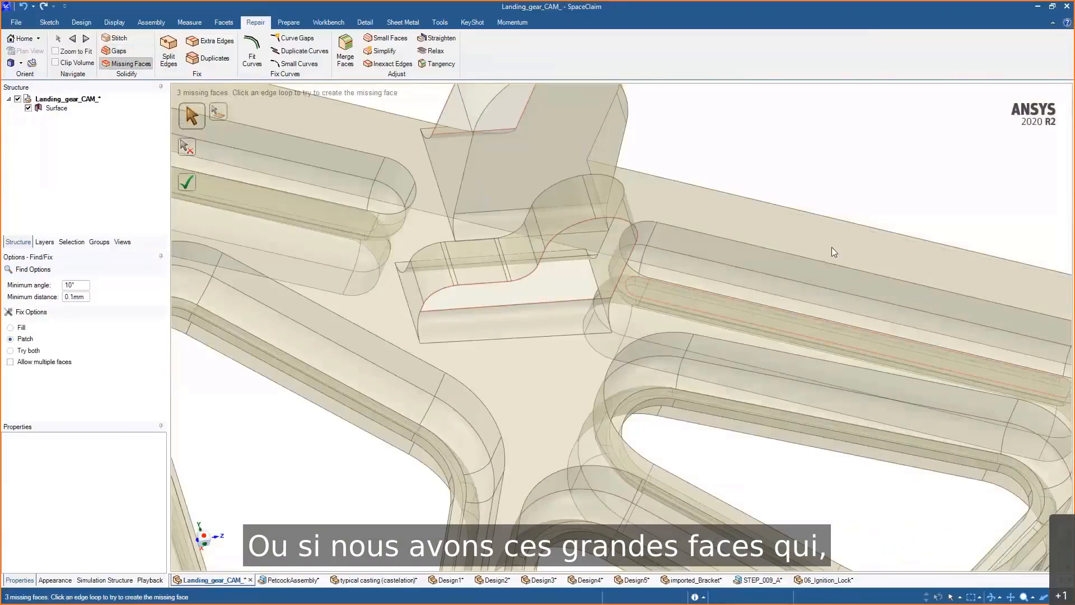
pyautogui.moveTo(831, 247)
pyautogui.mouseDown(button='middle')
pyautogui.moveTo(779, 192)
pyautogui.moveTo(792, 276)
pyautogui.moveTo(776, 305)
pyautogui.moveTo(831, 259)
pyautogui.moveTo(852, 259)
pyautogui.moveTo(816, 257)
pyautogui.mouseUp(button='middle')
pyautogui.click(187, 181)
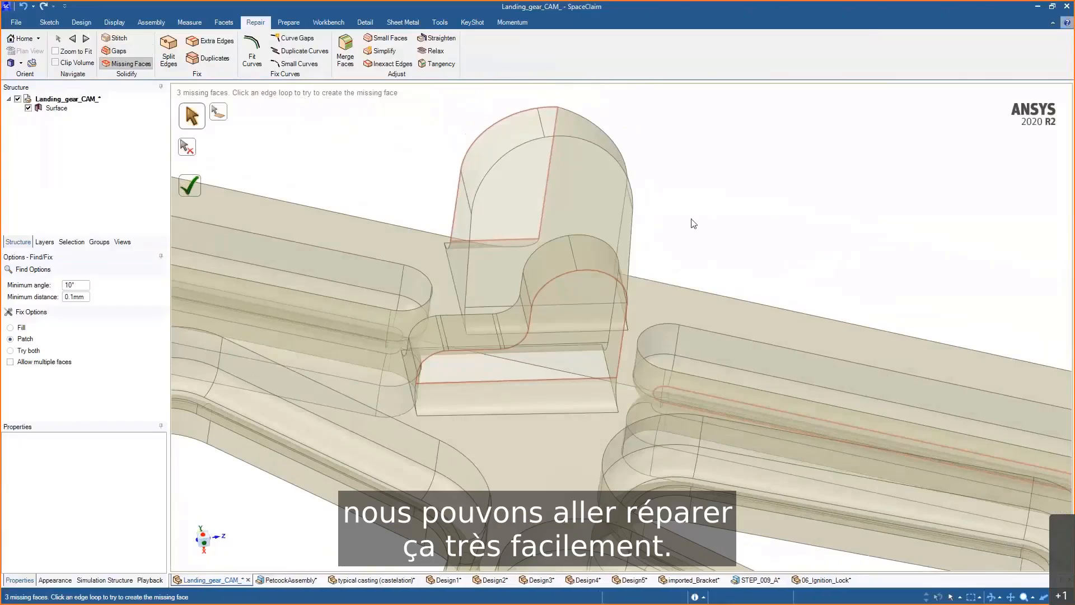
pyautogui.moveTo(717, 235)
pyautogui.mouseDown(button='middle')
pyautogui.moveTo(732, 223)
pyautogui.moveTo(763, 228)
pyautogui.moveTo(728, 230)
pyautogui.mouseUp(button='middle')
pyautogui.moveTo(441, 335); pyautogui.dragTo(484, 336, button='middle')
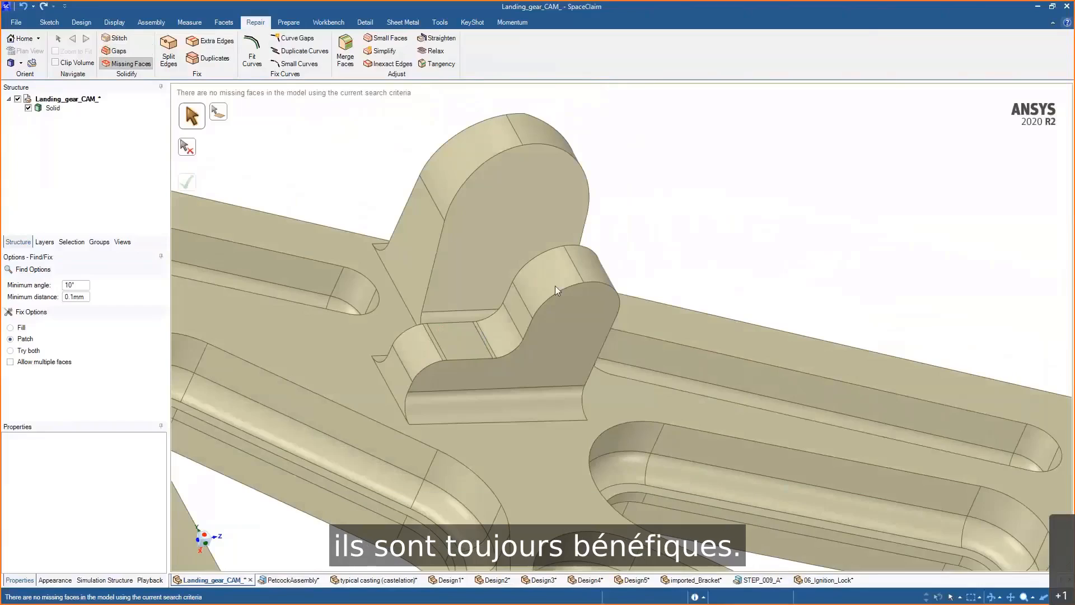
# - Detect and remove all extra edges on the solid with the Extra Edges tool
pyautogui.keyDown('shift'); pyautogui.moveTo(627, 188); pyautogui.dragTo(694, 136, button='middle'); pyautogui.keyUp('shift')
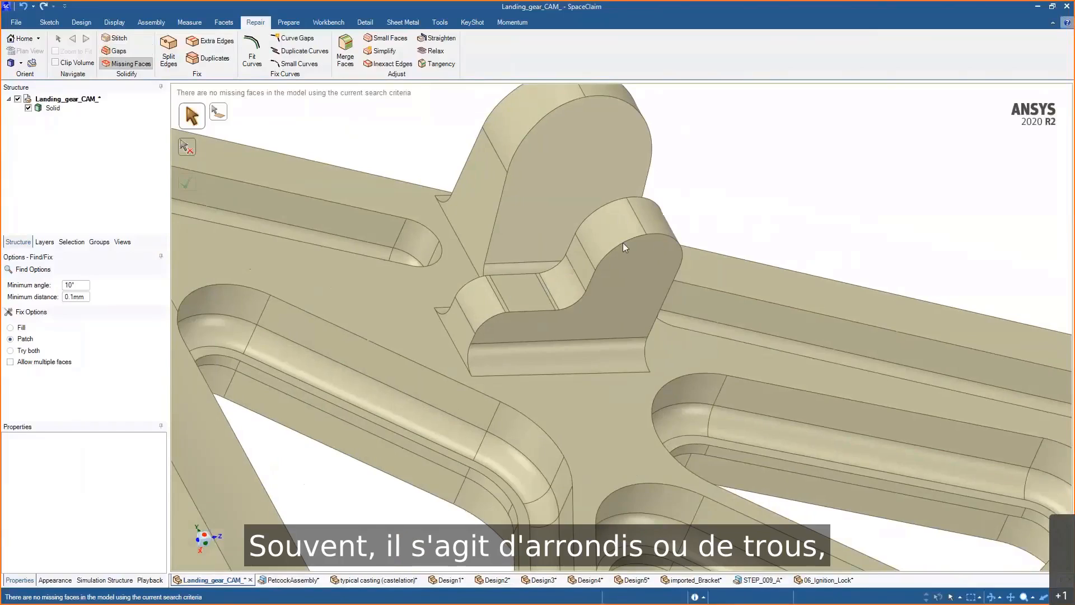
pyautogui.click(225, 43)
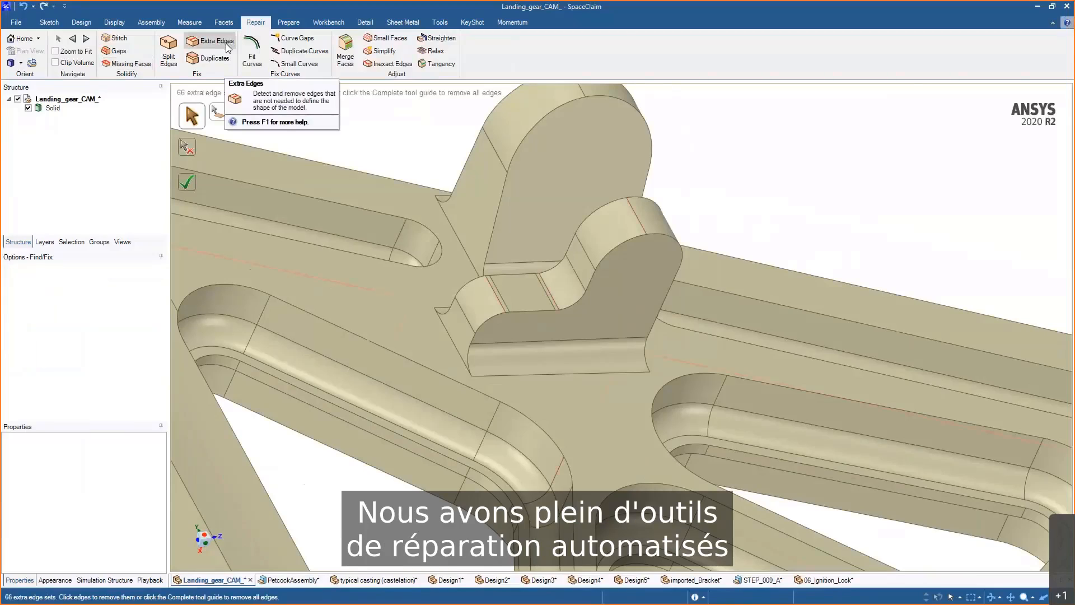
pyautogui.moveTo(757, 161)
pyautogui.mouseDown(button='middle')
pyautogui.moveTo(713, 159)
pyautogui.moveTo(765, 155)
pyautogui.moveTo(828, 187)
pyautogui.moveTo(533, 319)
pyautogui.mouseUp(button='middle')
pyautogui.click(187, 182)
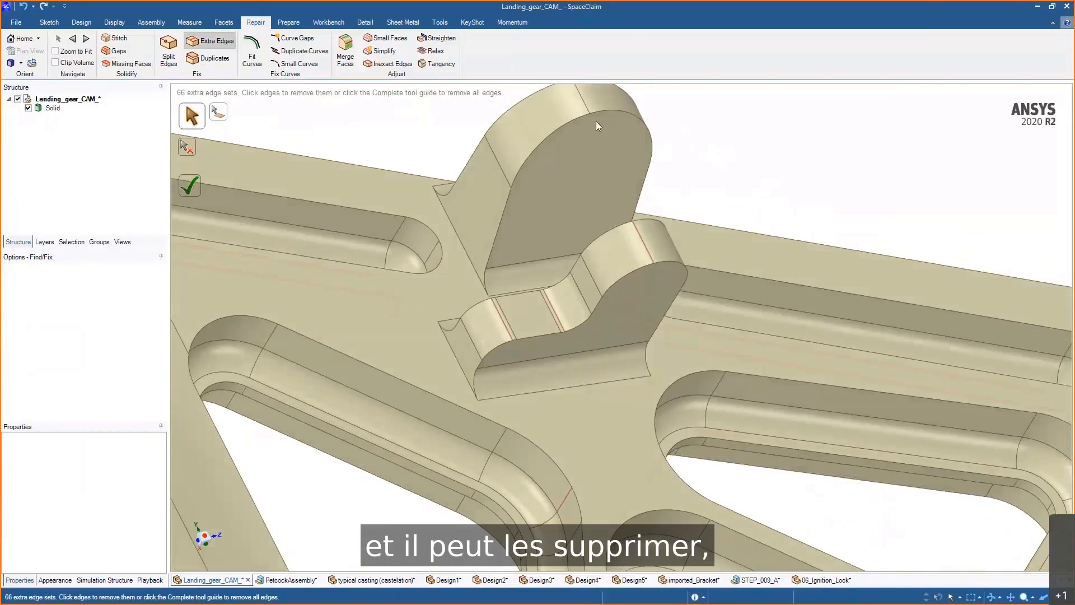
# - With Pull, try resizing the small round beside the boss, then undo the change
pyautogui.moveTo(793, 157); pyautogui.dragTo(777, 140, button='middle')
pyautogui.press('p')
pyautogui.click(443, 286)
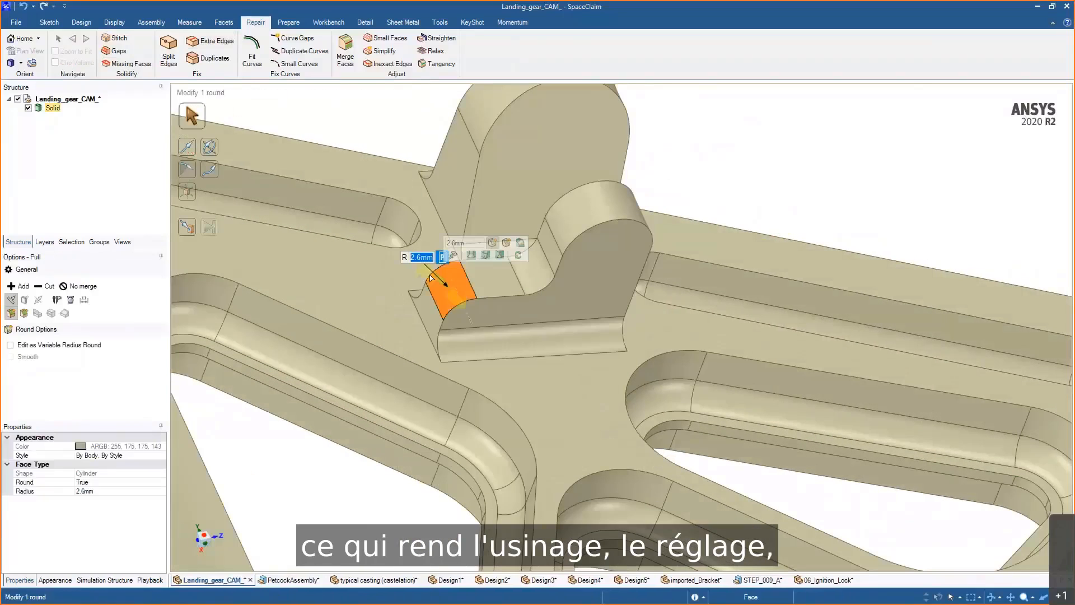
pyautogui.moveTo(443, 285); pyautogui.dragTo(467, 303)
pyautogui.hotkey('ctrl', 'z')
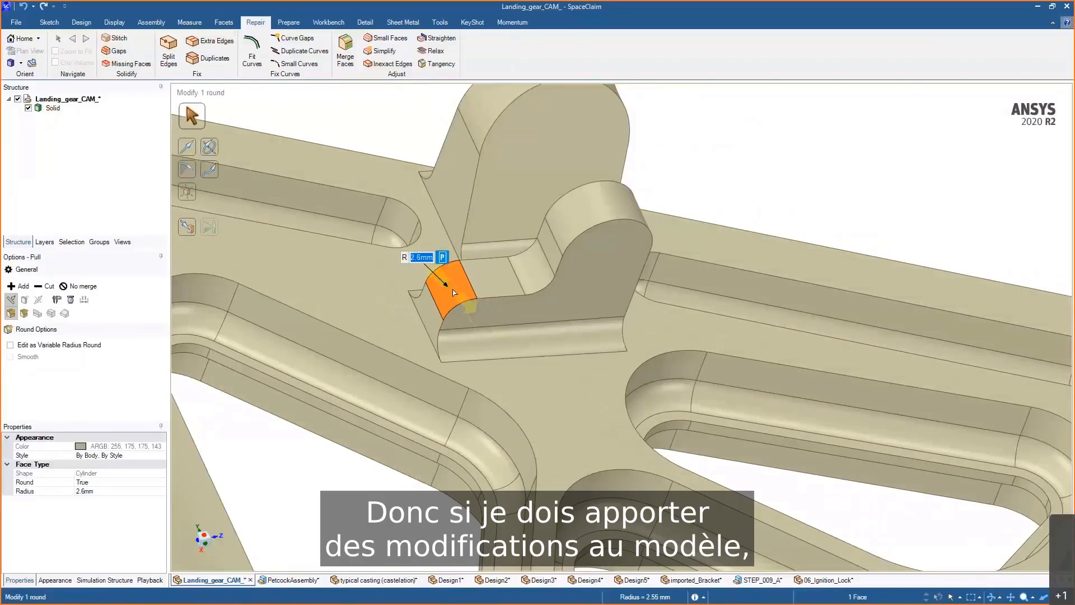
# - Select the rounds at the base of the boss with Pull to inspect their radius
pyautogui.click(493, 340)
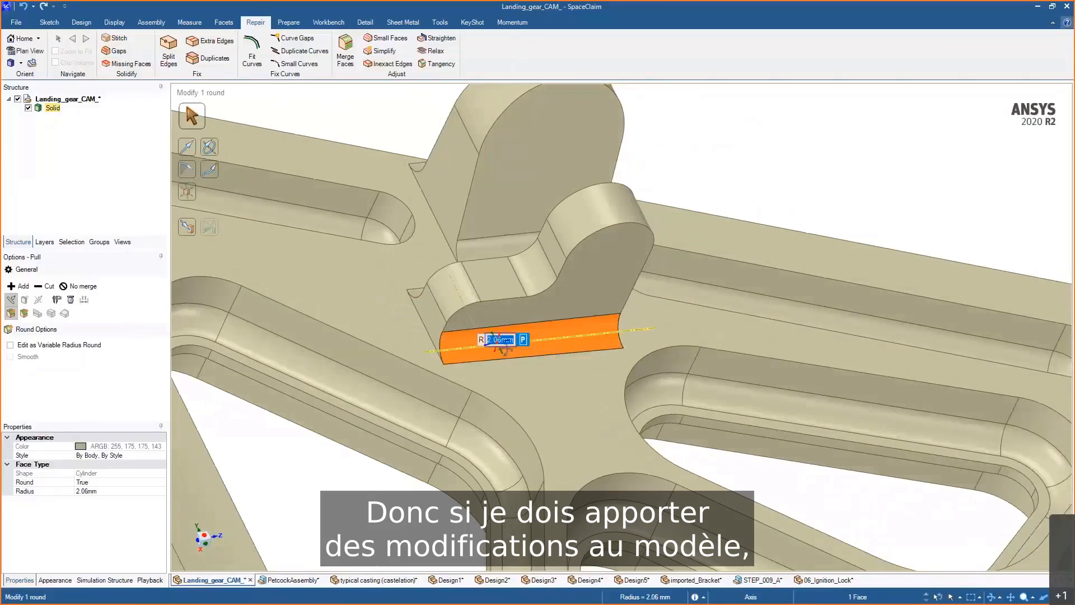
pyautogui.moveTo(505, 348); pyautogui.dragTo(526, 354, button='middle')
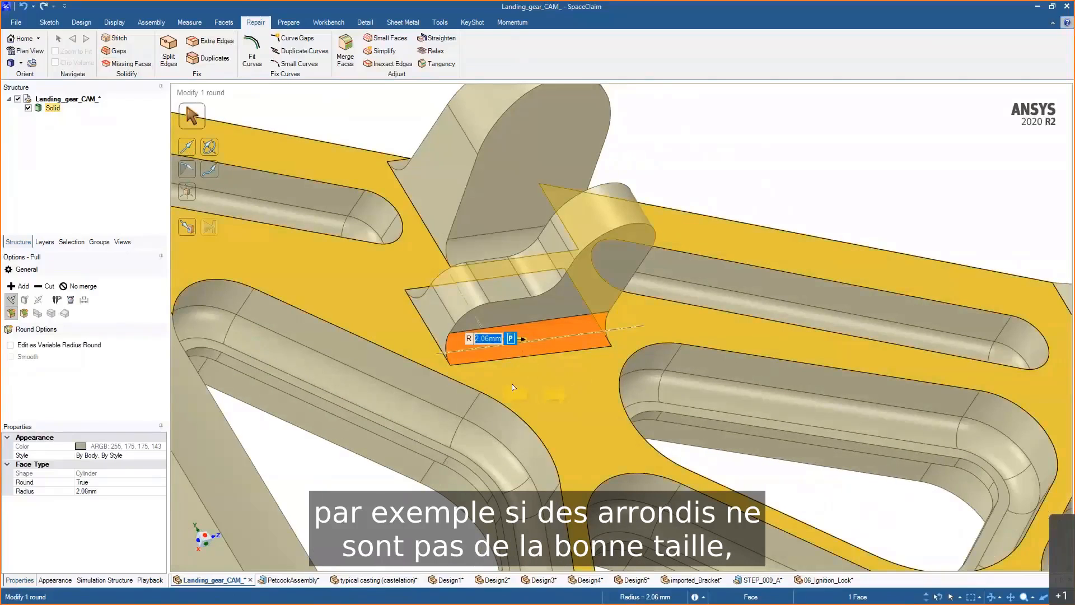
pyautogui.keyDown('ctrl'); pyautogui.click(424, 294); pyautogui.keyUp('ctrl')
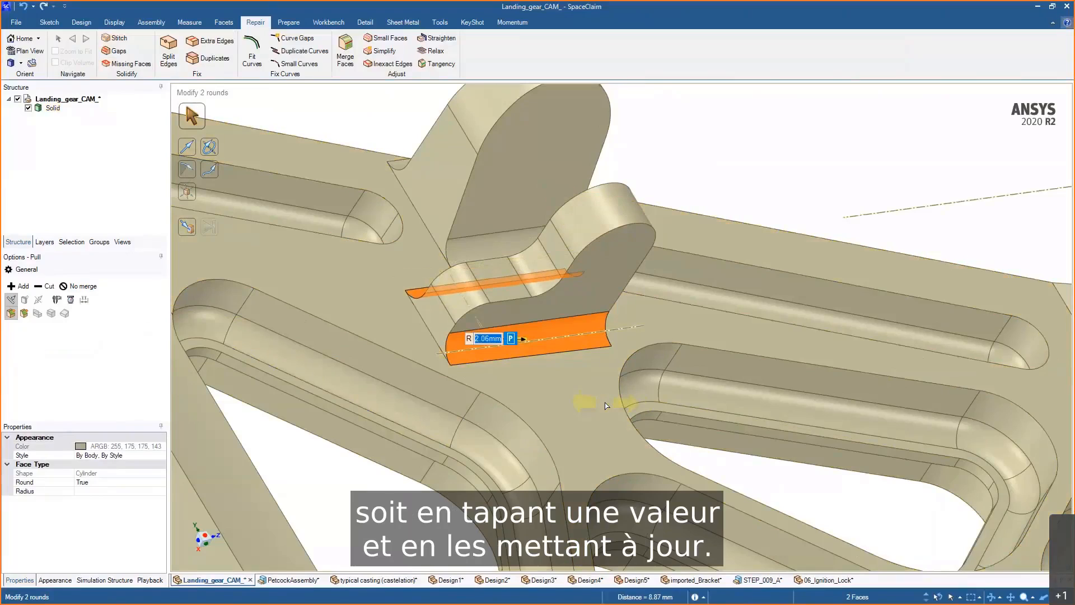
pyautogui.click(694, 119)
pyautogui.moveTo(703, 175); pyautogui.dragTo(688, 178, button='middle')
pyautogui.scroll(-5, 686, 336)
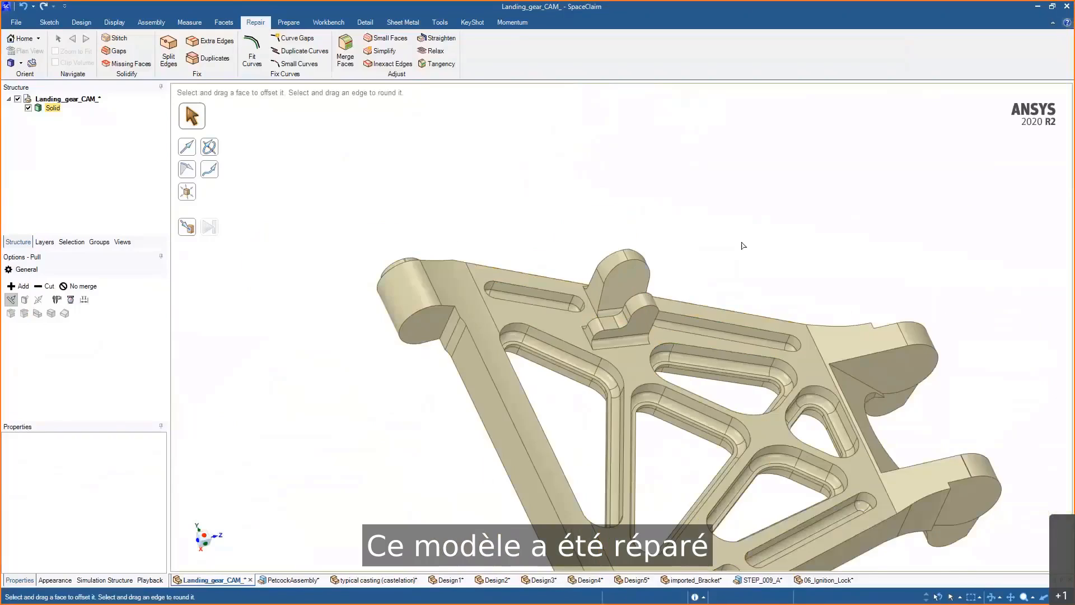
# - Place a sketch plane on the part's flat underside face and reposition the sketch grid with Move
pyautogui.moveTo(743, 245)
pyautogui.mouseDown(button='middle')
pyautogui.moveTo(781, 249)
pyautogui.moveTo(644, 168)
pyautogui.moveTo(696, 187)
pyautogui.moveTo(644, 192)
pyautogui.moveTo(745, 224)
pyautogui.moveTo(711, 223)
pyautogui.moveTo(715, 175)
pyautogui.moveTo(675, 159)
pyautogui.moveTo(715, 163)
pyautogui.moveTo(648, 159)
pyautogui.mouseUp(button='middle')
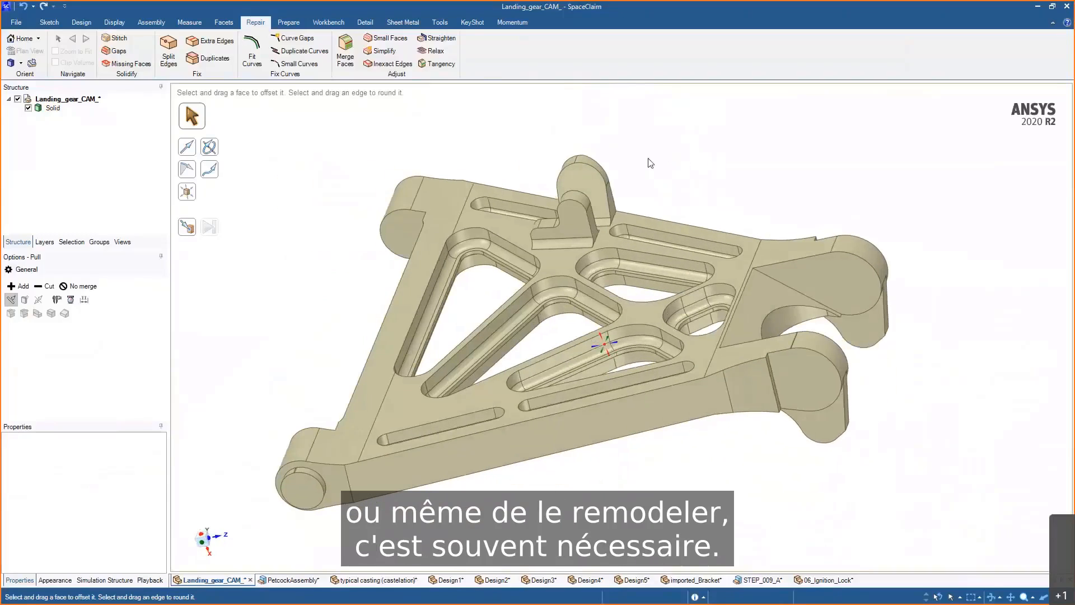
pyautogui.moveTo(948, 404)
pyautogui.mouseDown(button='middle')
pyautogui.moveTo(978, 399)
pyautogui.moveTo(946, 409)
pyautogui.mouseUp(button='middle')
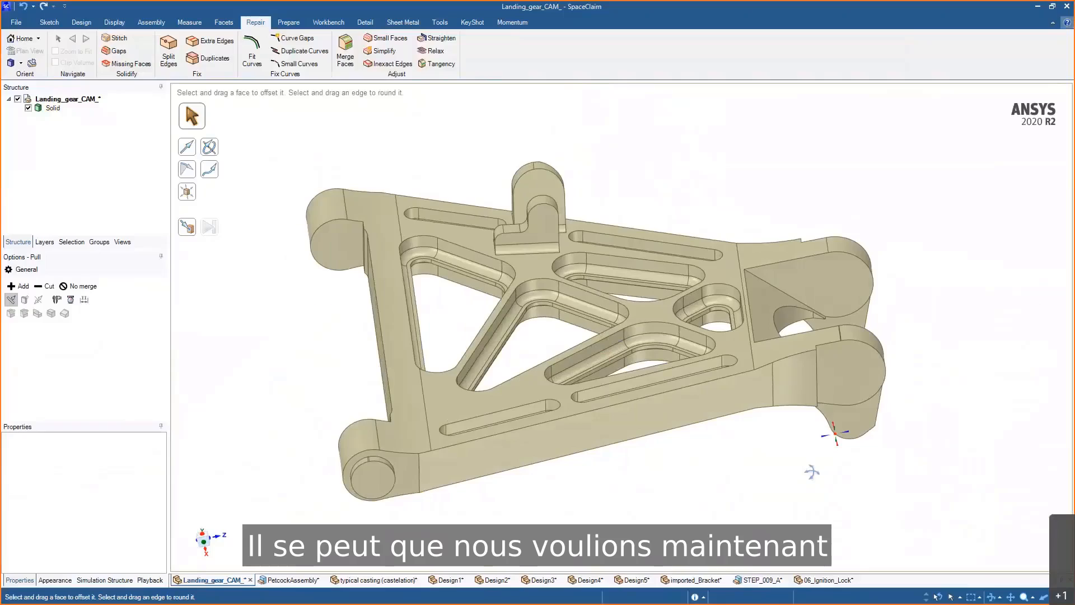
pyautogui.moveTo(816, 434)
pyautogui.mouseDown(button='middle')
pyautogui.moveTo(846, 407)
pyautogui.moveTo(848, 387)
pyautogui.mouseUp(button='middle')
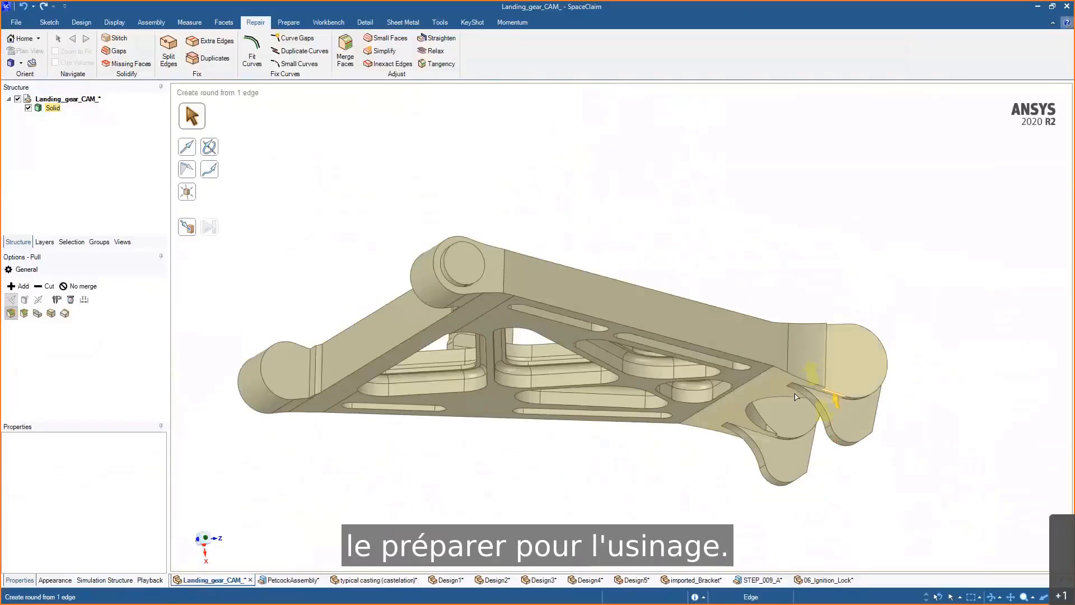
pyautogui.click(736, 384)
pyautogui.click(735, 384)
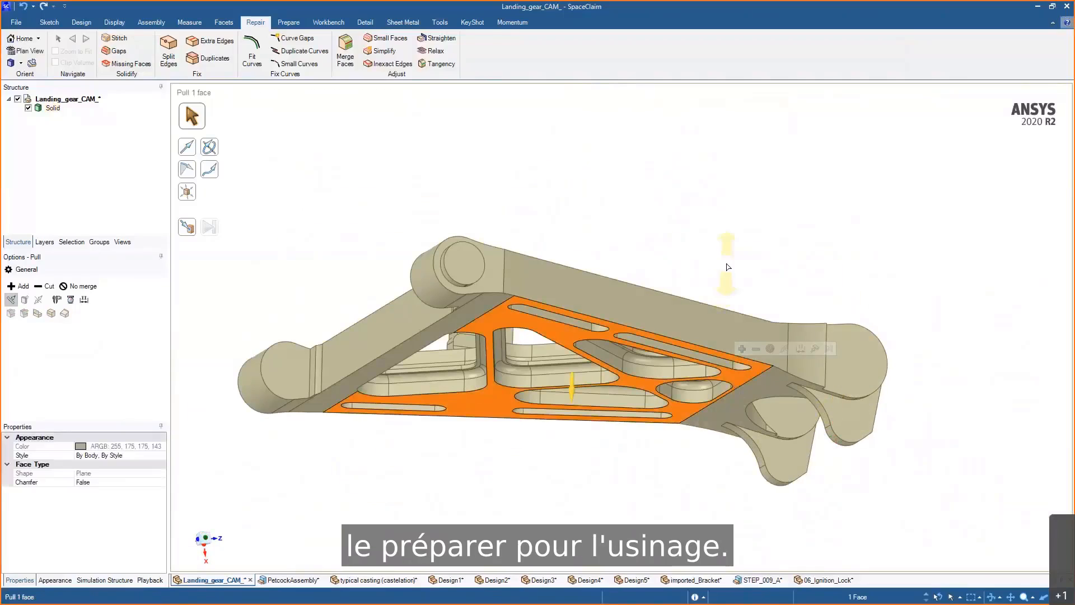
pyautogui.press('r')
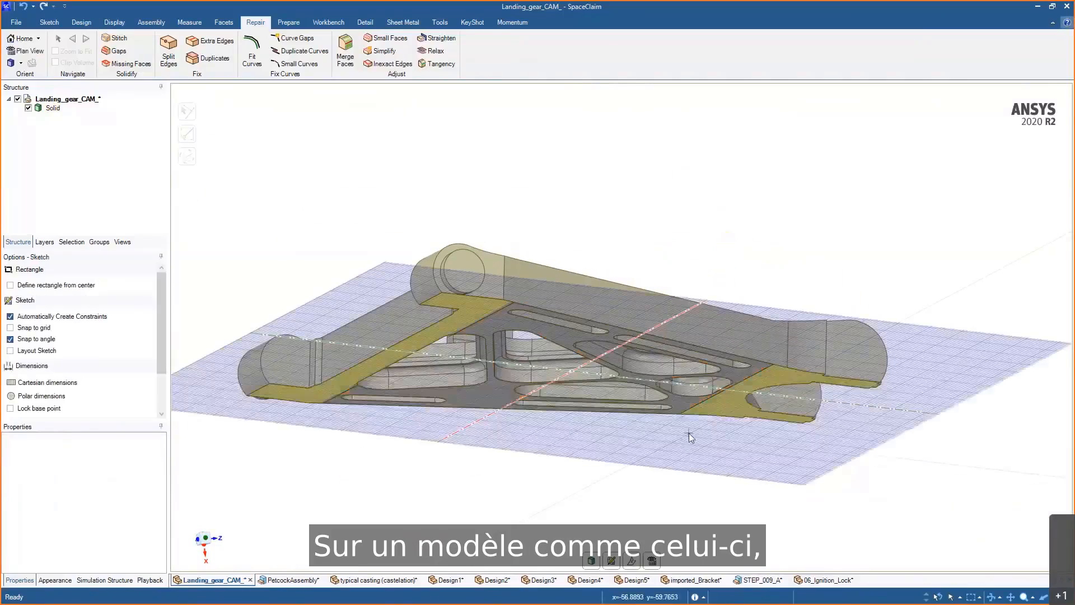
pyautogui.press('v')
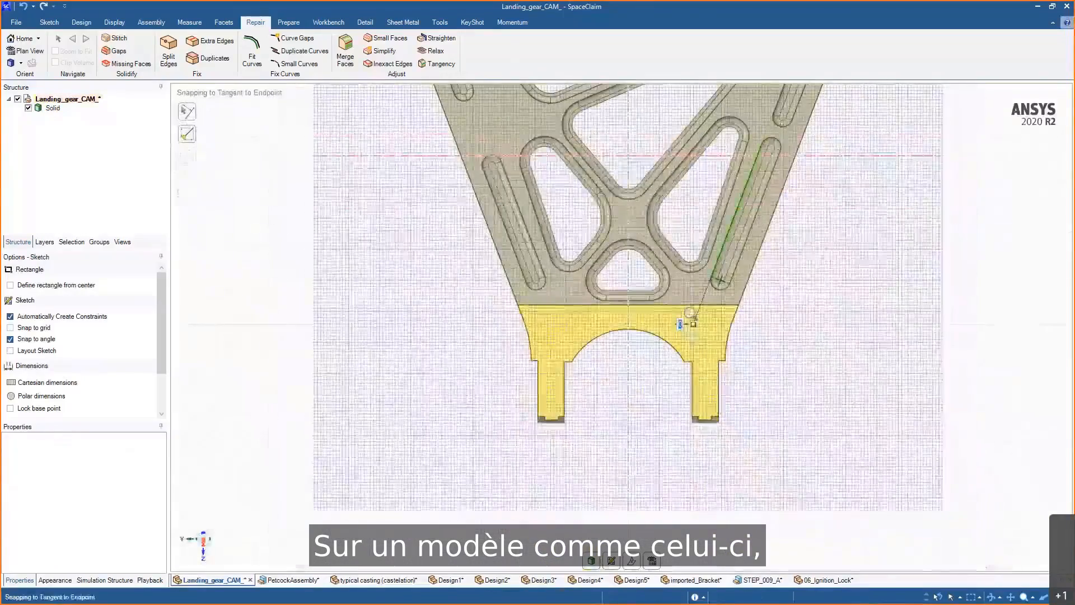
pyautogui.press('m')
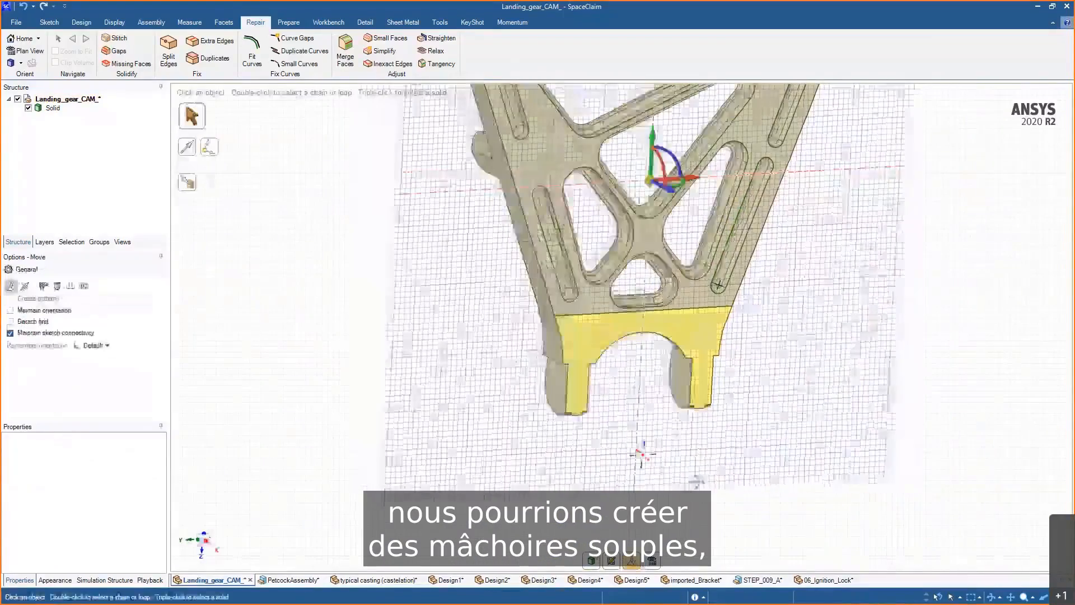
pyautogui.moveTo(680, 183); pyautogui.dragTo(714, 206)
pyautogui.press('v')
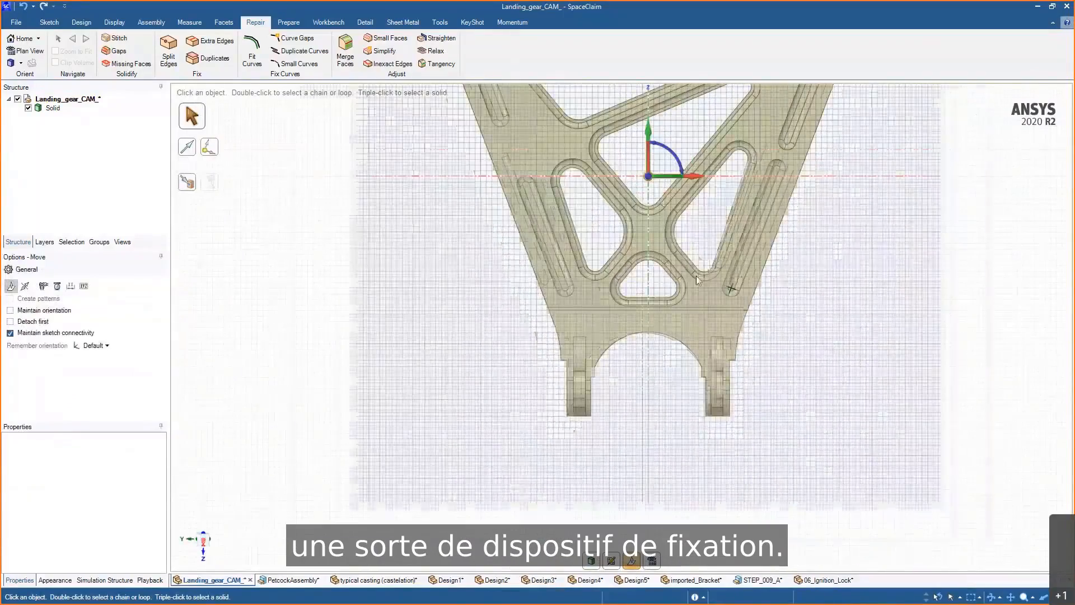
# - Sketch a center rectangle about 84 × 39 mm around the two lugs at the part's end
pyautogui.scroll(3, 675, 328)
pyautogui.press('r')
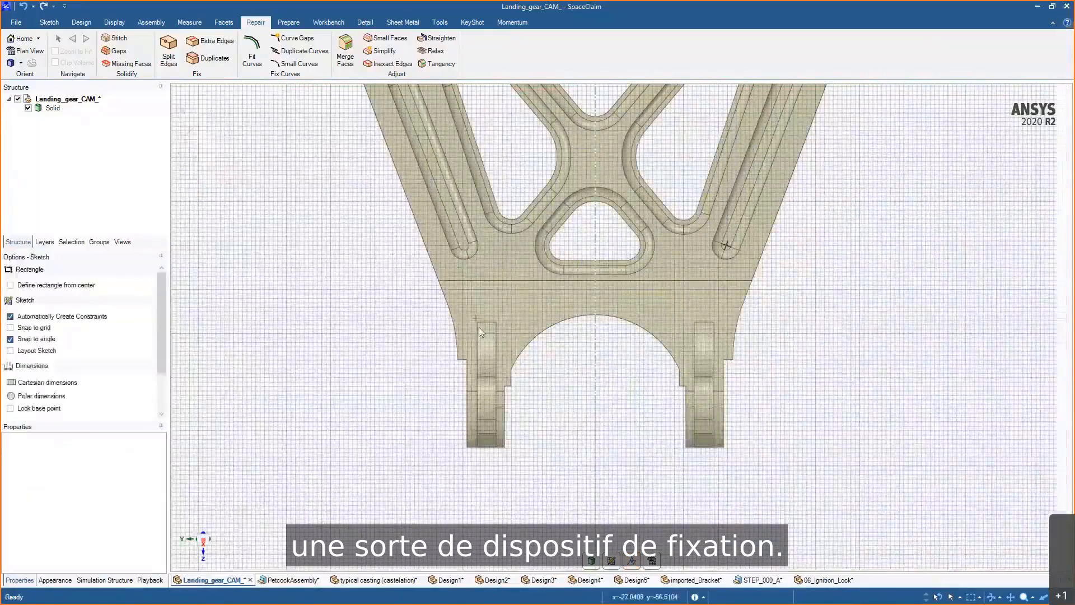
pyautogui.click(595, 366)
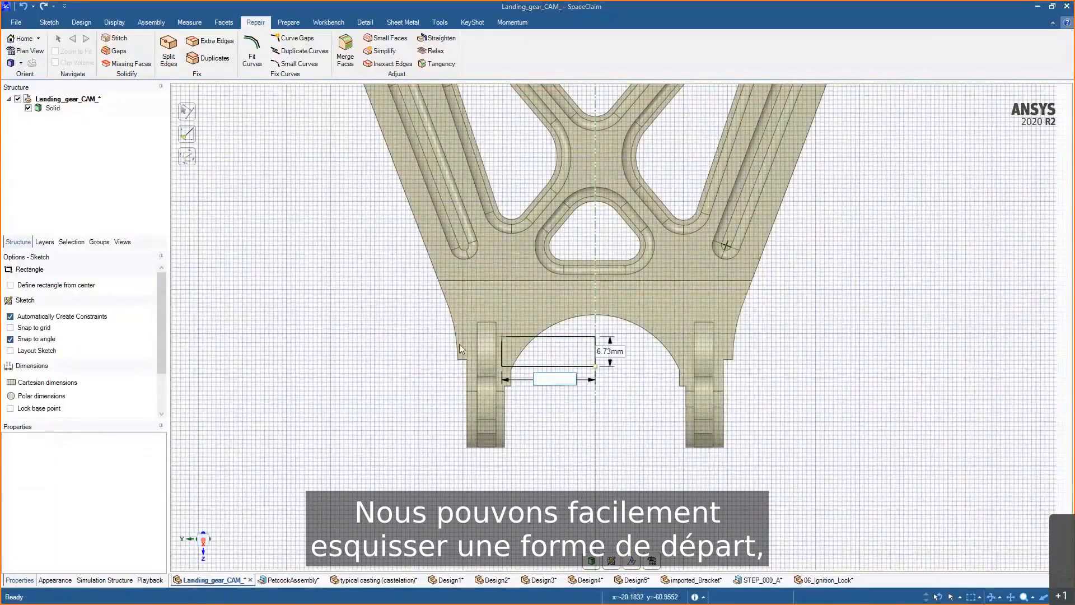
pyautogui.press('ctrl')
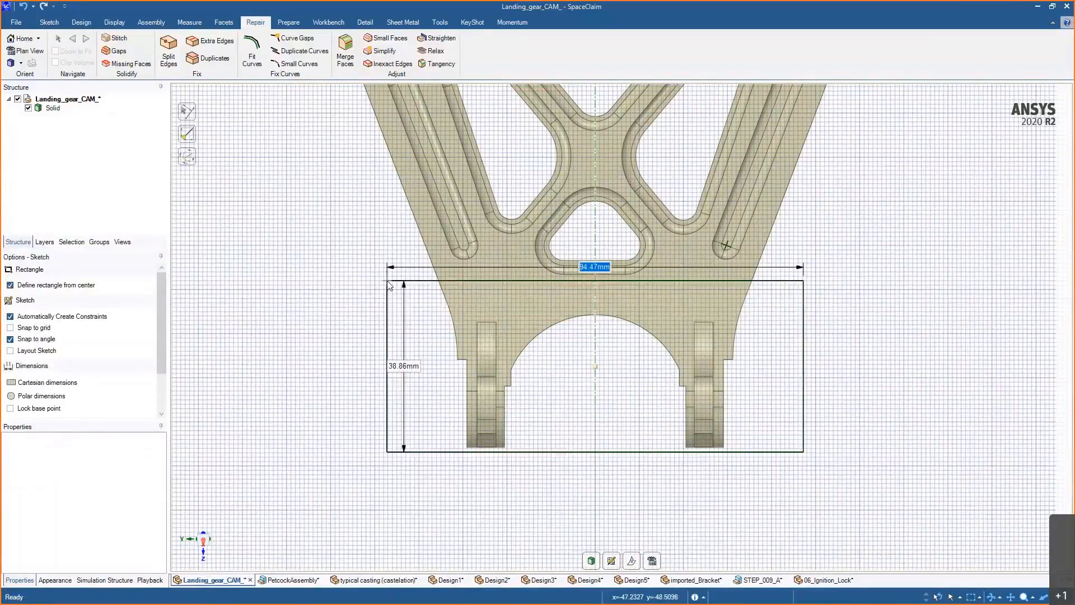
pyautogui.click(389, 281)
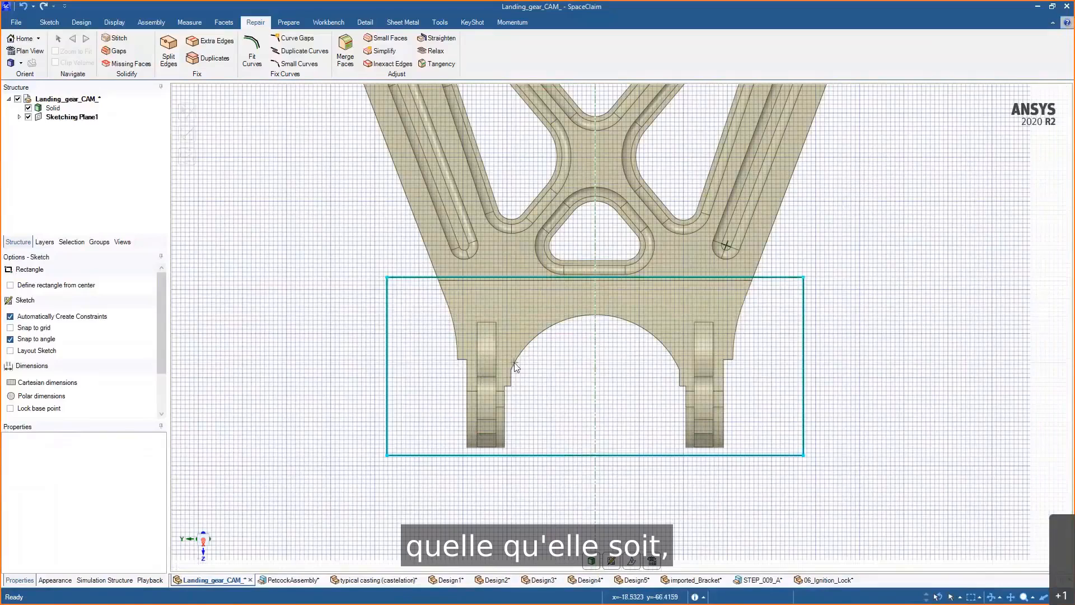
pyautogui.press('Escape')
# - Move the rectangle's top edge slightly down toward the lugs
pyautogui.moveTo(565, 277)
pyautogui.mouseDown()
pyautogui.moveTo(567, 318)
pyautogui.moveTo(566, 290)
pyautogui.mouseUp()
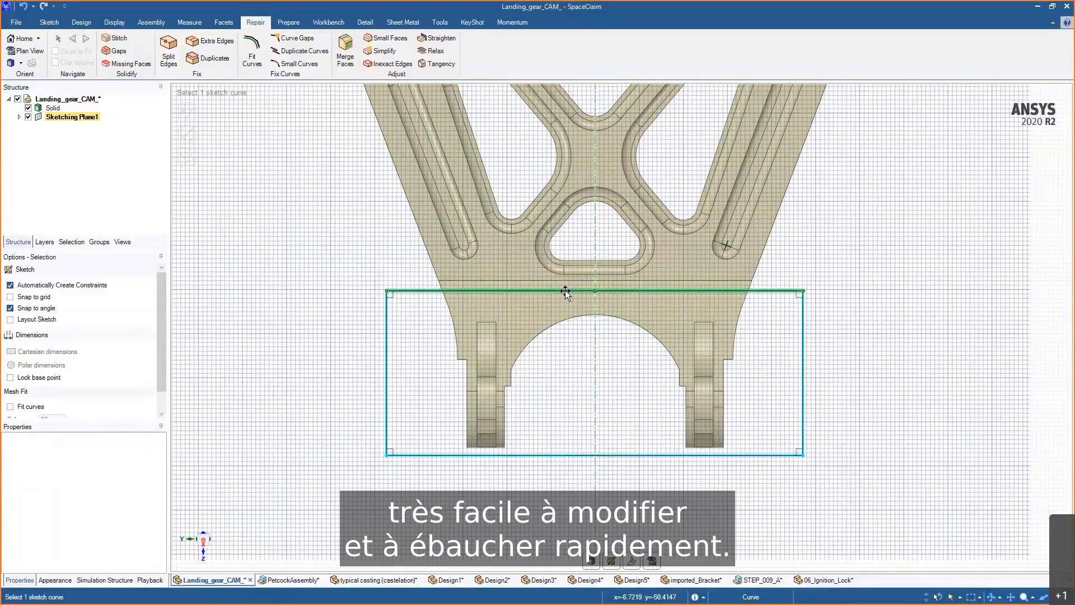
pyautogui.click(647, 301)
# - Pull the rectangle's surface into a solid block enclosing the lugs
pyautogui.press('p')
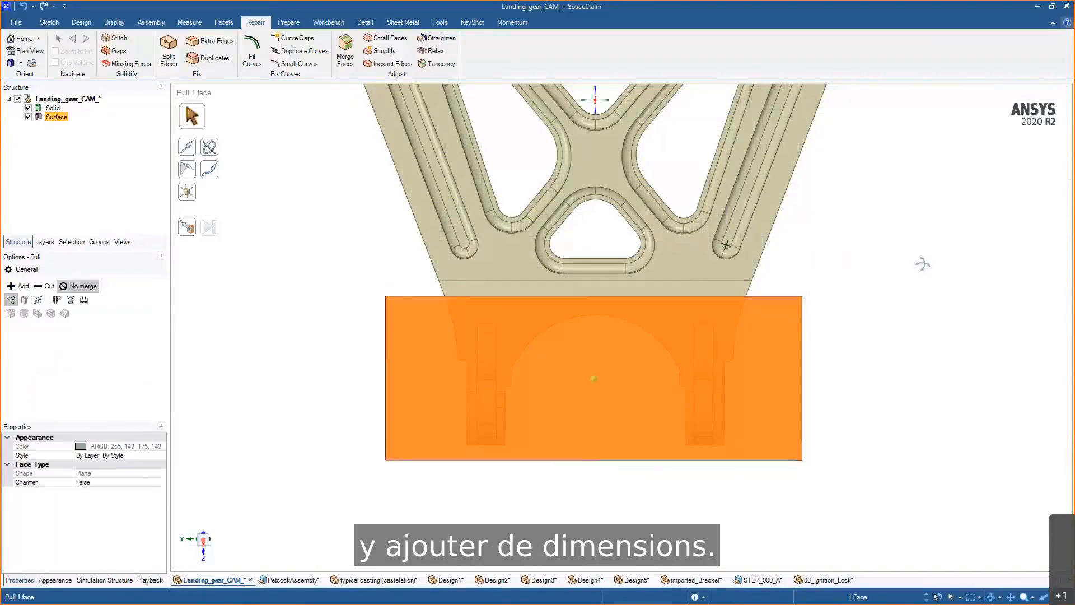
pyautogui.moveTo(922, 259); pyautogui.dragTo(785, 389, button='middle')
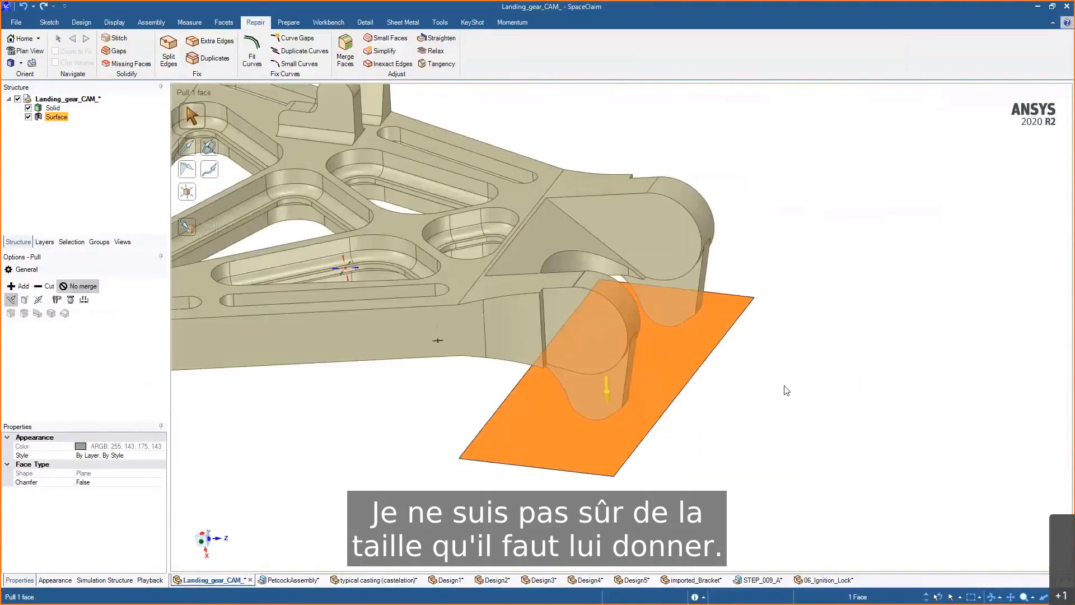
pyautogui.moveTo(785, 389); pyautogui.dragTo(795, 291)
pyautogui.moveTo(794, 290); pyautogui.dragTo(751, 288, button='middle')
pyautogui.click(674, 312)
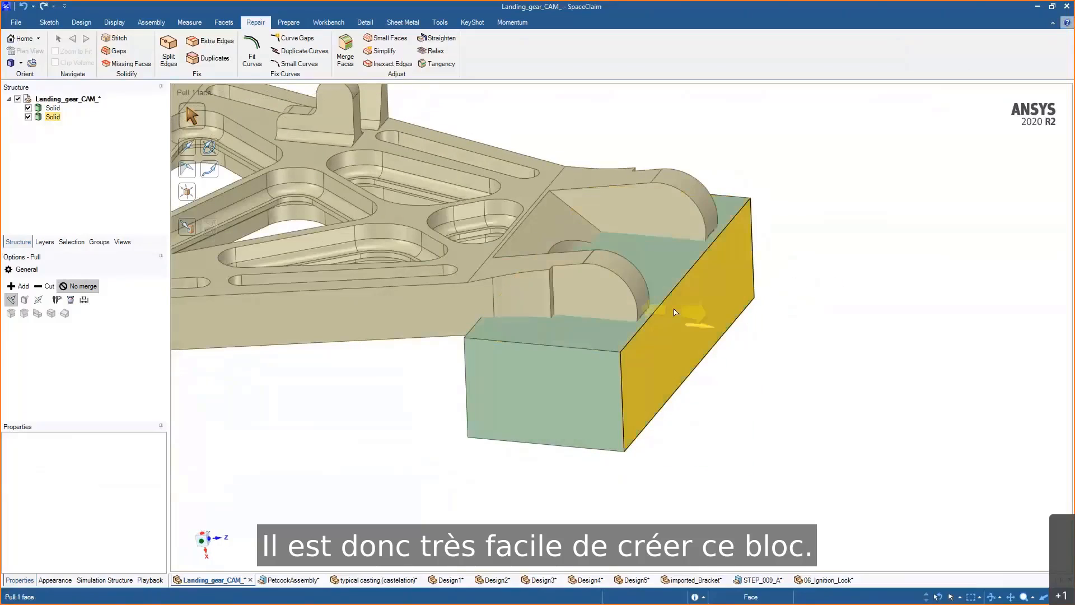
pyautogui.keyDown('ctrl'); pyautogui.moveTo(675, 312); pyautogui.dragTo(753, 390, button='middle'); pyautogui.keyUp('ctrl')
pyautogui.press('Escape')
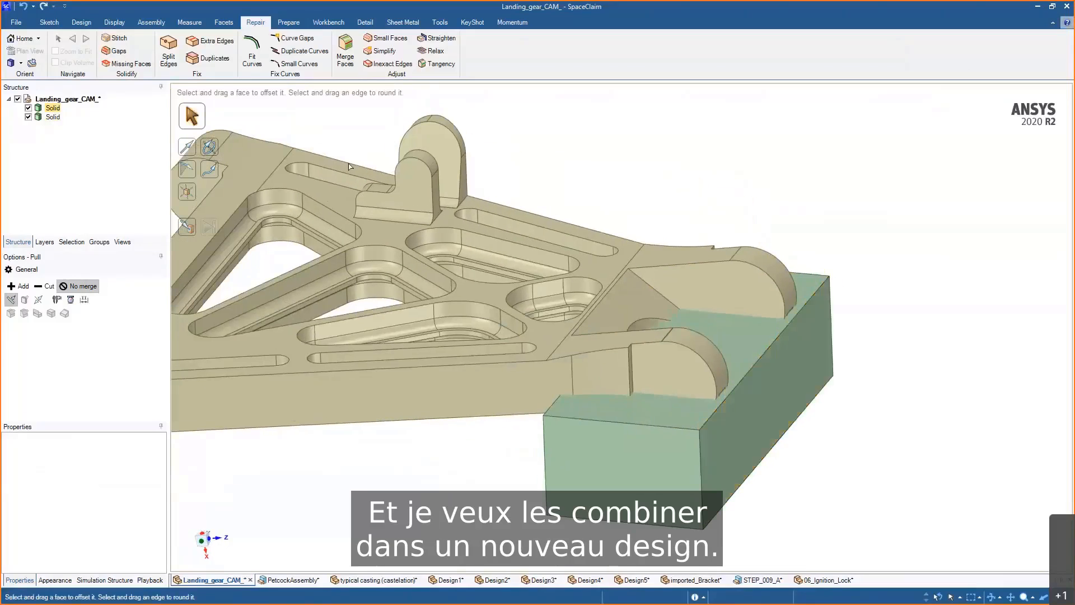
# - Try to cut the part's shape out of the block with Combine, hiding the part to check it
pyautogui.click(81, 22)
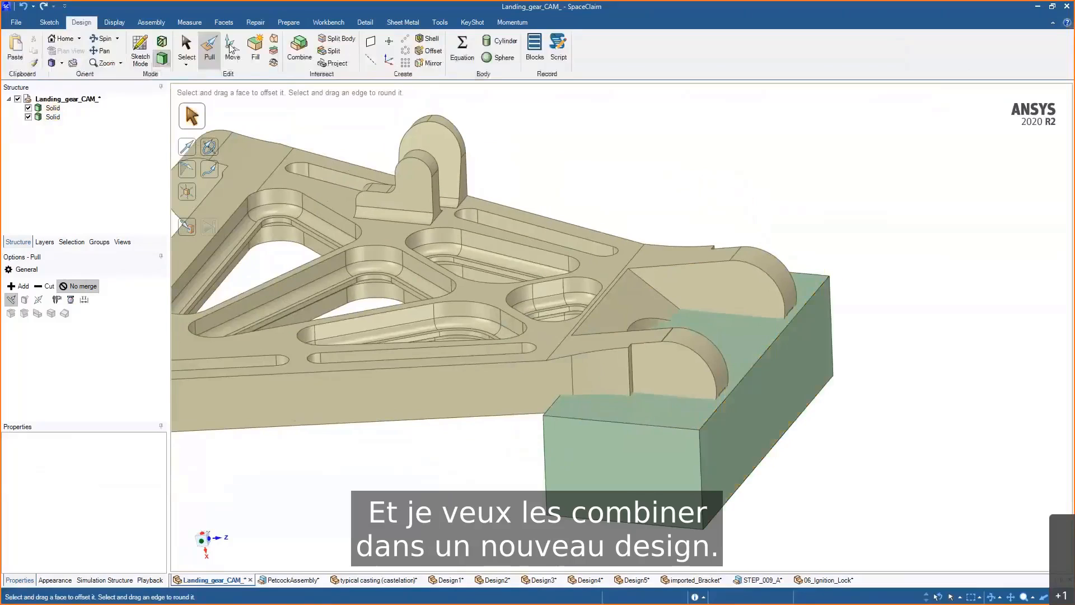
pyautogui.click(307, 44)
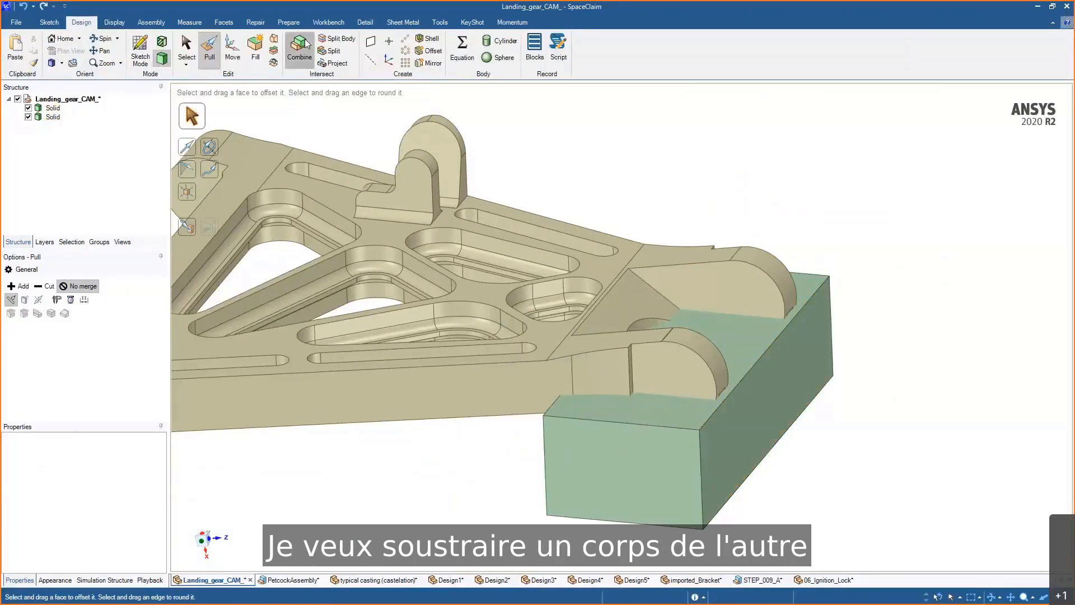
pyautogui.click(735, 349)
pyautogui.click(728, 308)
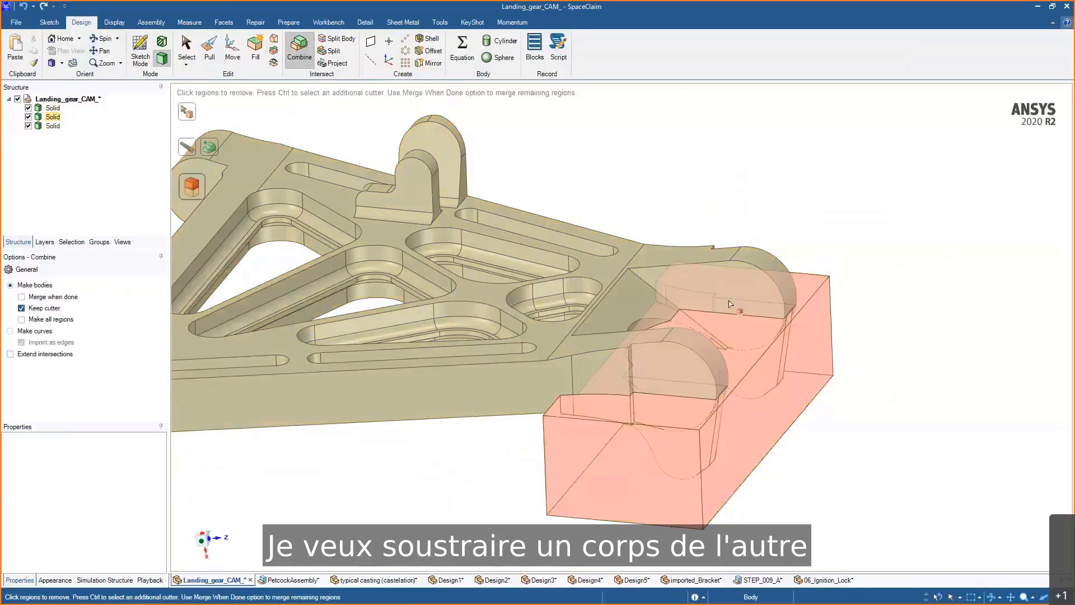
pyautogui.click(728, 309)
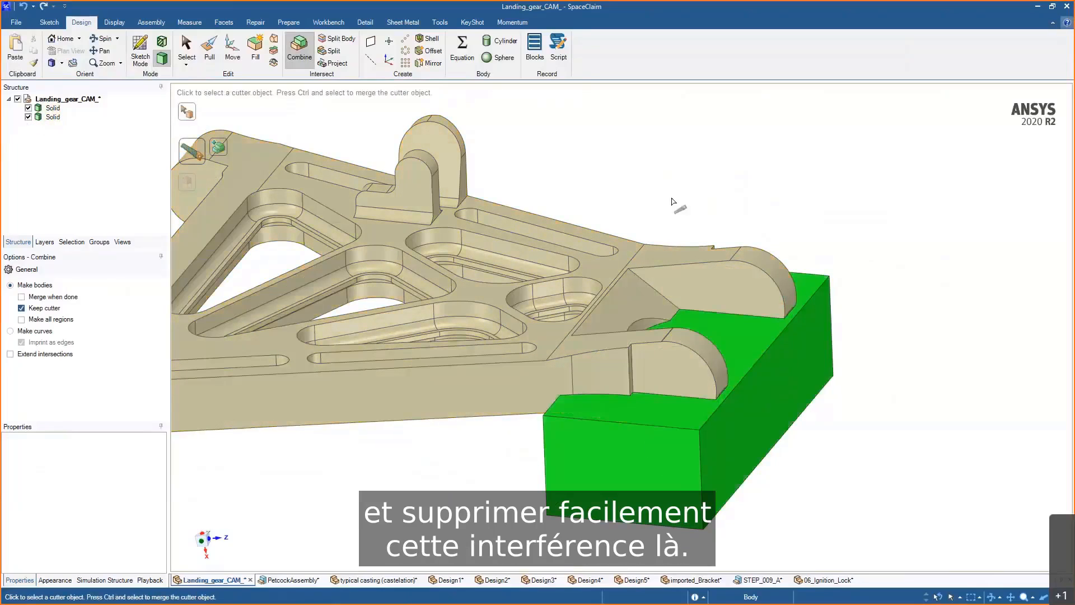
pyautogui.click(28, 108)
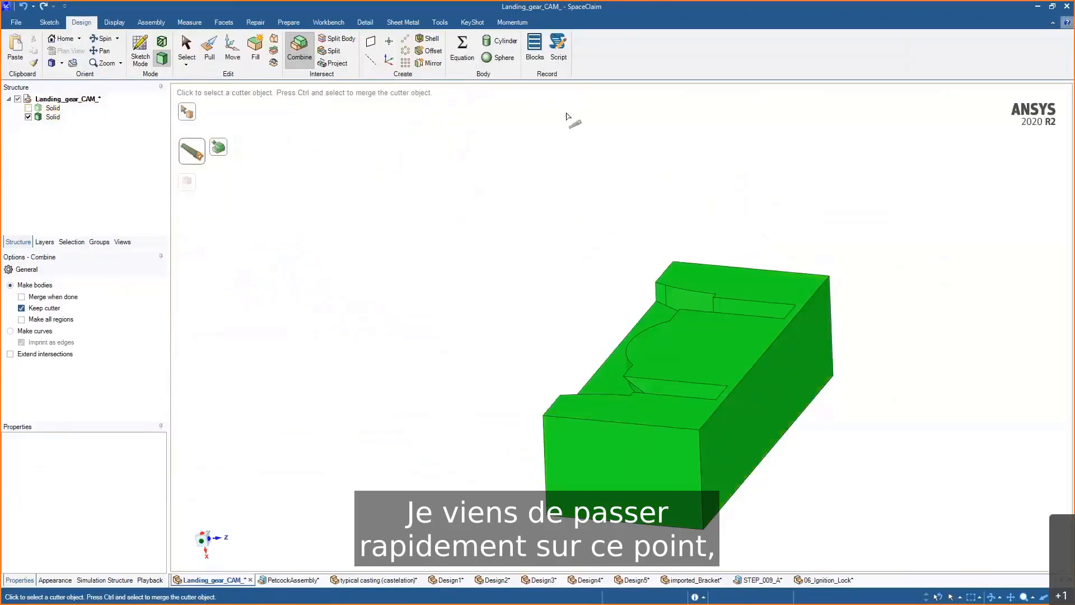
pyautogui.moveTo(567, 115)
pyautogui.mouseDown(button='middle')
pyautogui.moveTo(631, 146)
pyautogui.moveTo(575, 127)
pyautogui.mouseUp(button='middle')
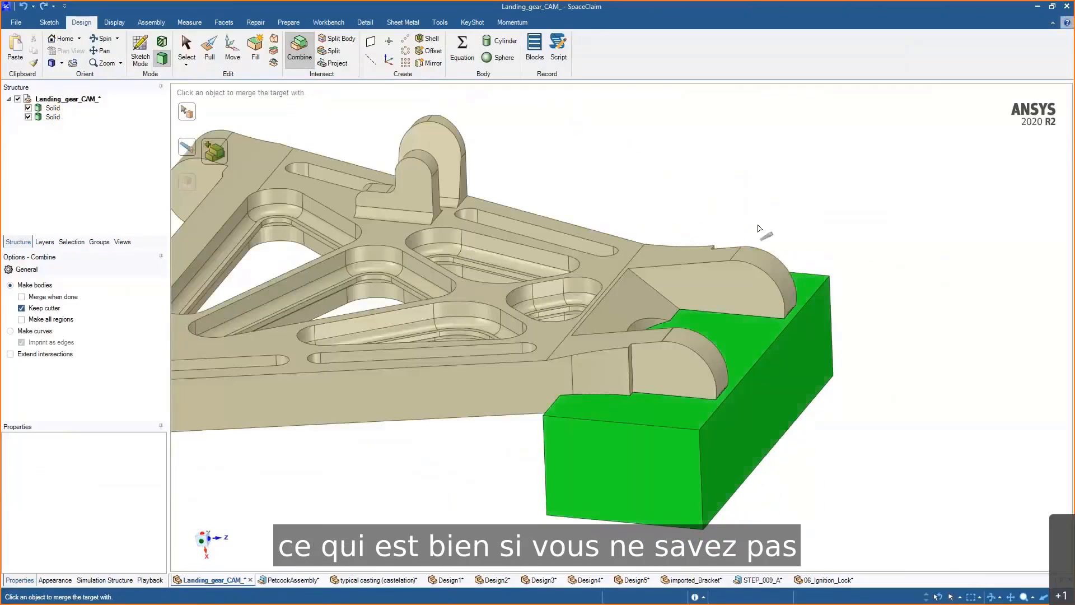
pyautogui.moveTo(774, 205); pyautogui.dragTo(773, 202, button='middle')
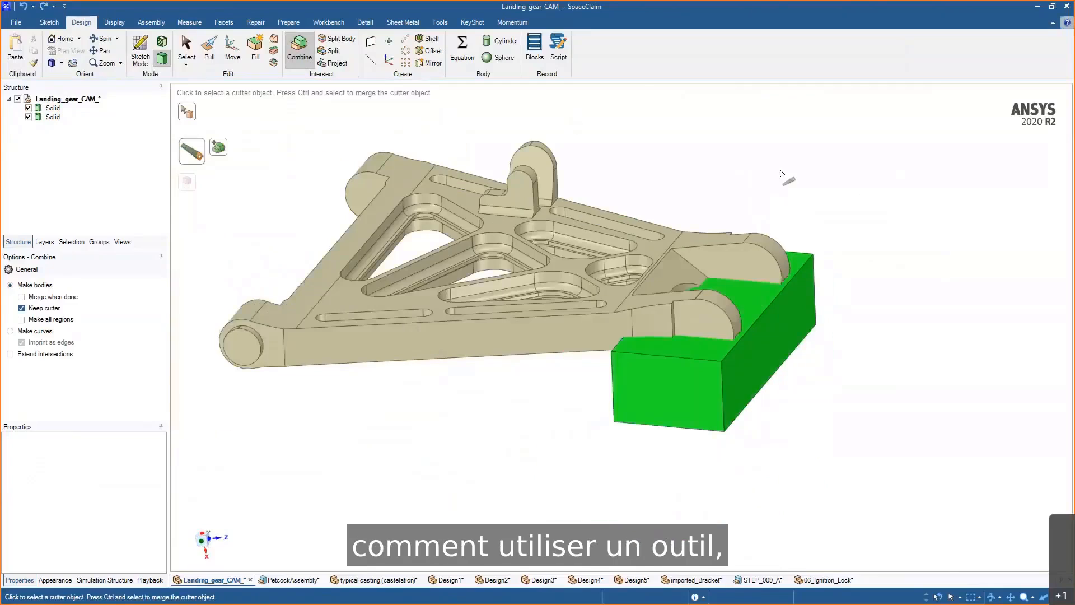
pyautogui.press('Escape')
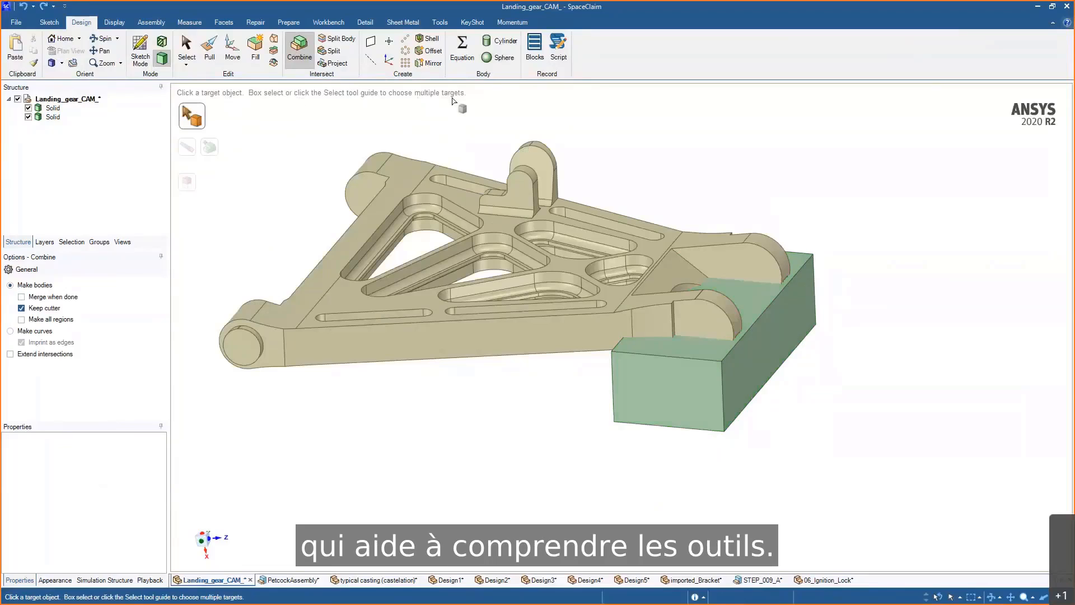
# - Combine with the block as target and the part as cutter, removing the overlap region to form the fixture cavity
pyautogui.scroll(3, 685, 142)
pyautogui.scroll(1, 684, 142)
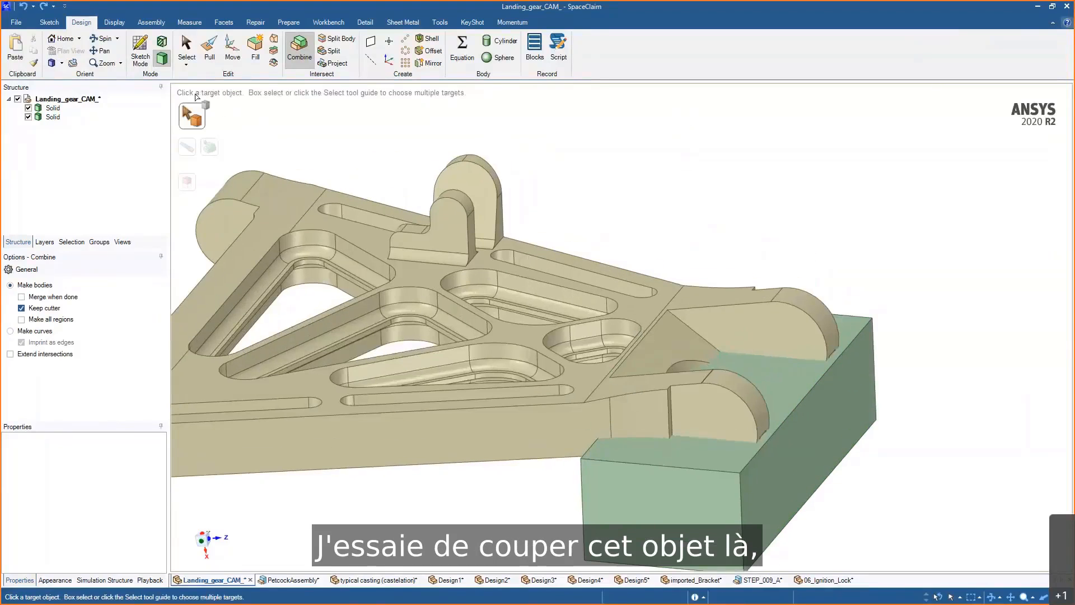
pyautogui.click(771, 400)
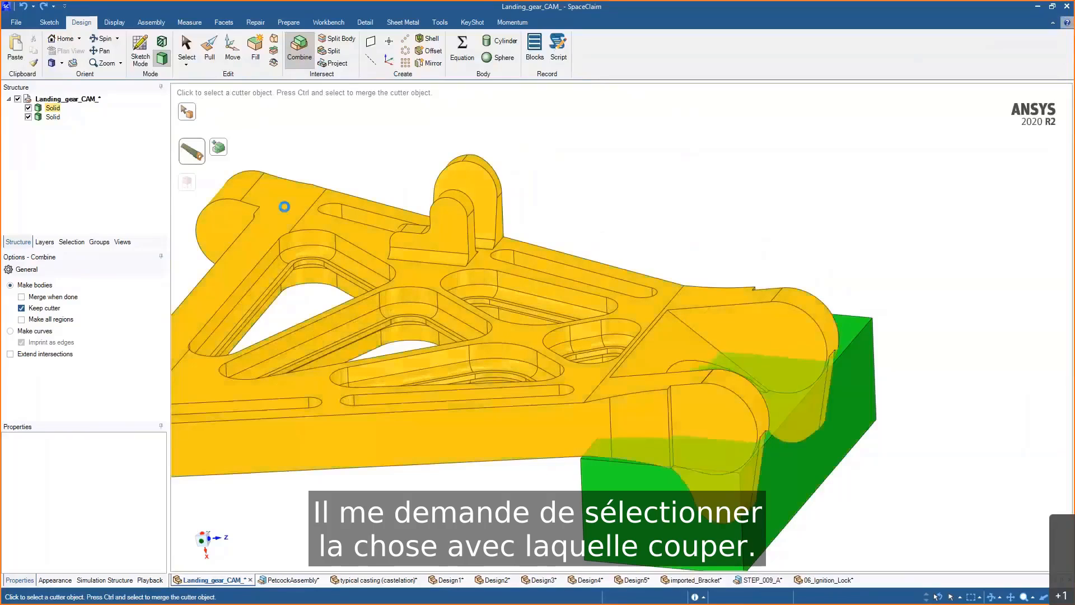
pyautogui.click(283, 206)
pyautogui.click(28, 108)
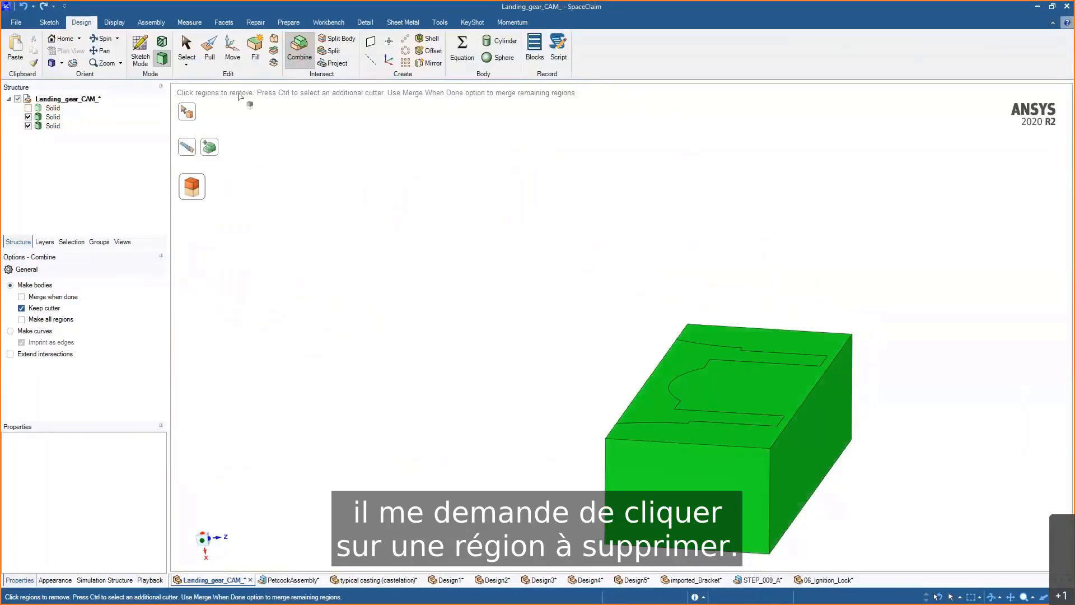
pyautogui.click(669, 356)
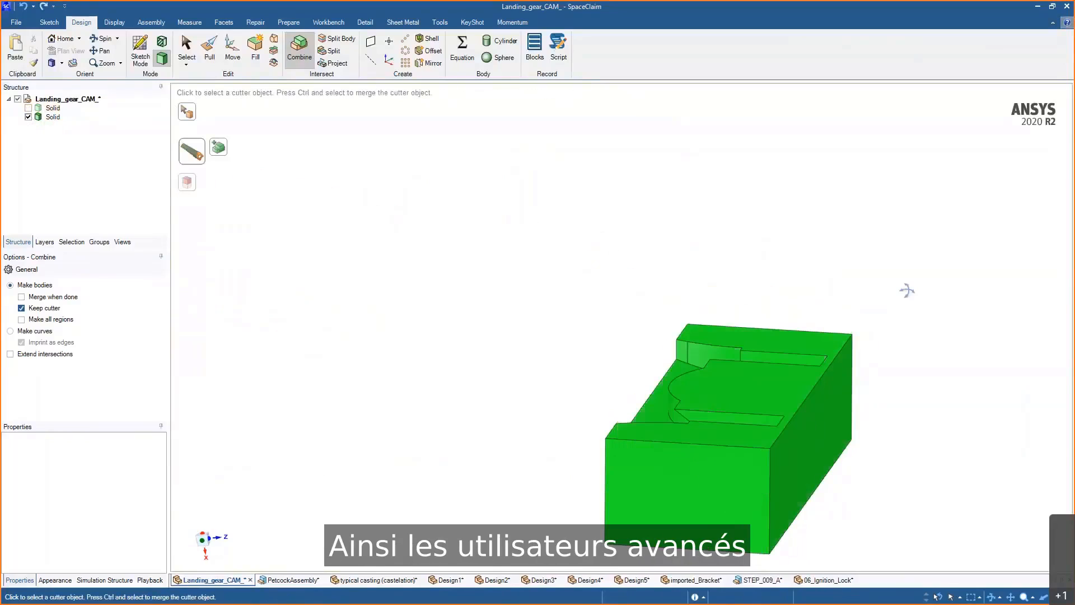
pyautogui.moveTo(907, 290); pyautogui.dragTo(897, 259, button='middle')
pyautogui.scroll(1, 932, 276)
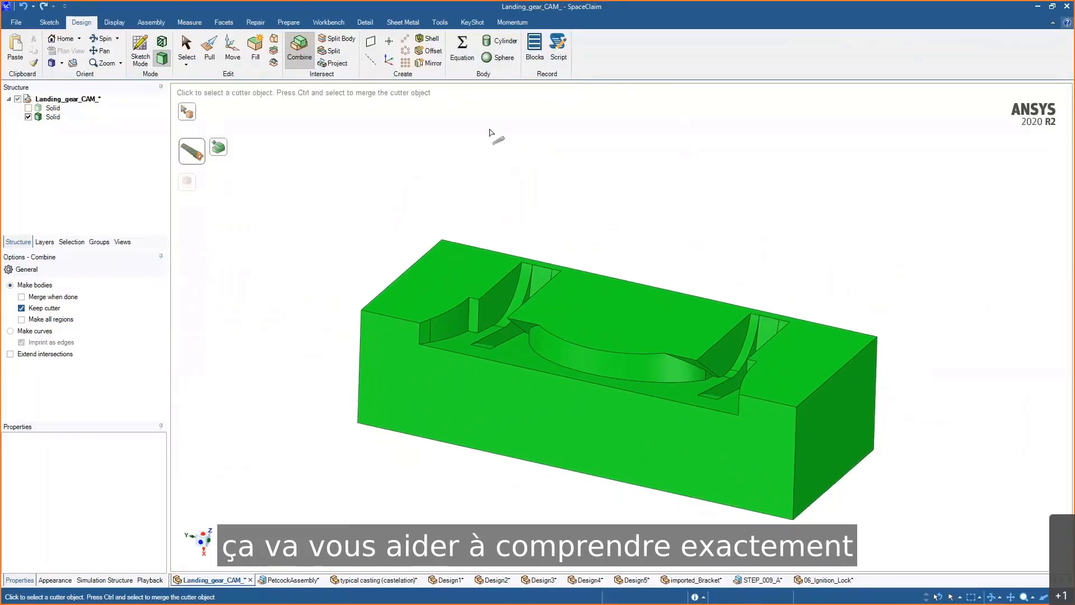
pyautogui.moveTo(657, 165)
pyautogui.mouseDown(button='middle')
pyautogui.moveTo(640, 173)
pyautogui.moveTo(662, 162)
pyautogui.mouseUp(button='middle')
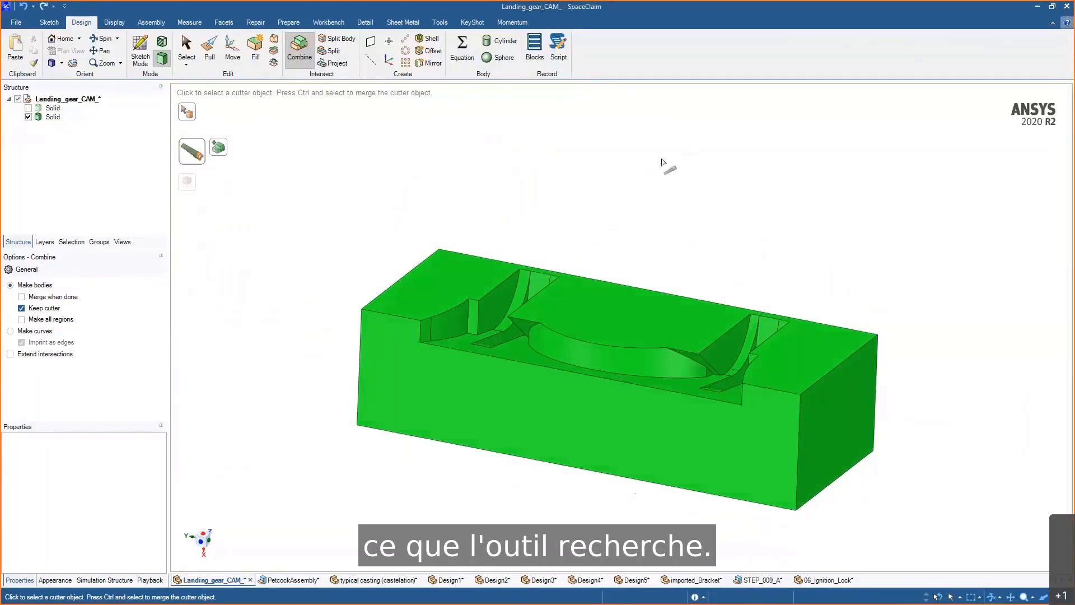
pyautogui.press('Escape')
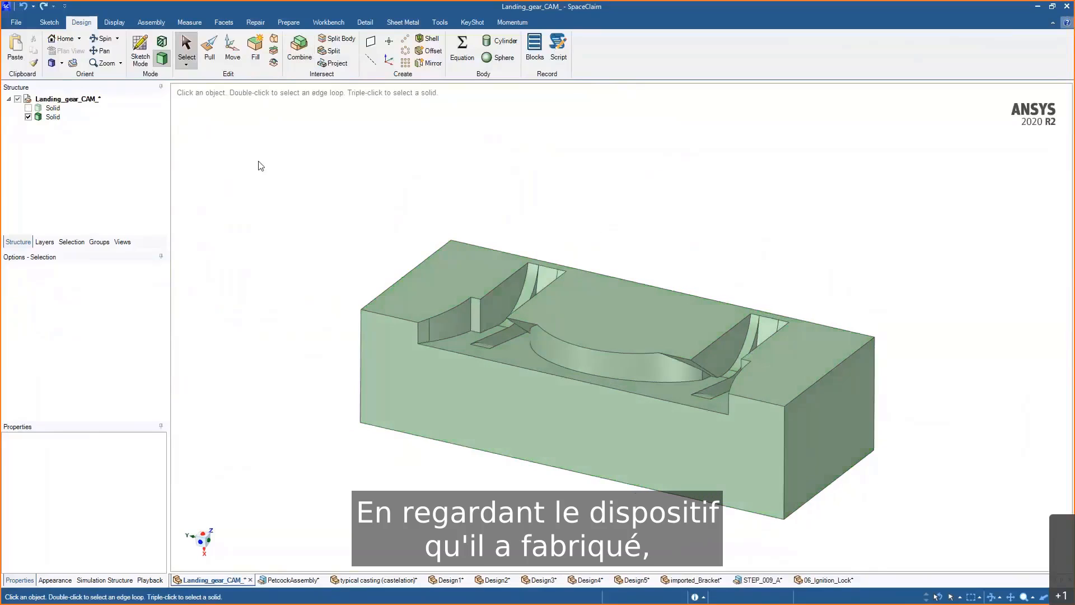
# - Show the landing gear part alongside the fixture block to check how it fits, then hide it again
pyautogui.click(28, 108)
pyautogui.moveTo(701, 204); pyautogui.dragTo(679, 228, button='middle')
pyautogui.click(679, 228)
pyautogui.click(192, 153)
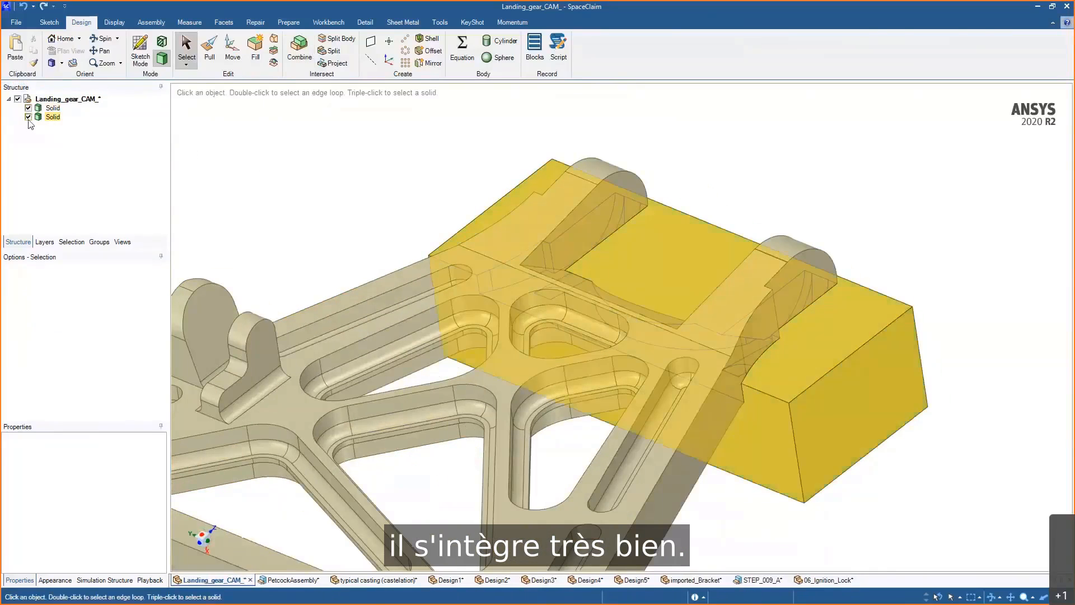
pyautogui.click(28, 108)
pyautogui.moveTo(706, 155)
pyautogui.mouseDown(button='middle')
pyautogui.moveTo(744, 115)
pyautogui.moveTo(787, 112)
pyautogui.moveTo(758, 120)
pyautogui.moveTo(794, 213)
pyautogui.mouseUp(button='middle')
pyautogui.scroll(1, 793, 224)
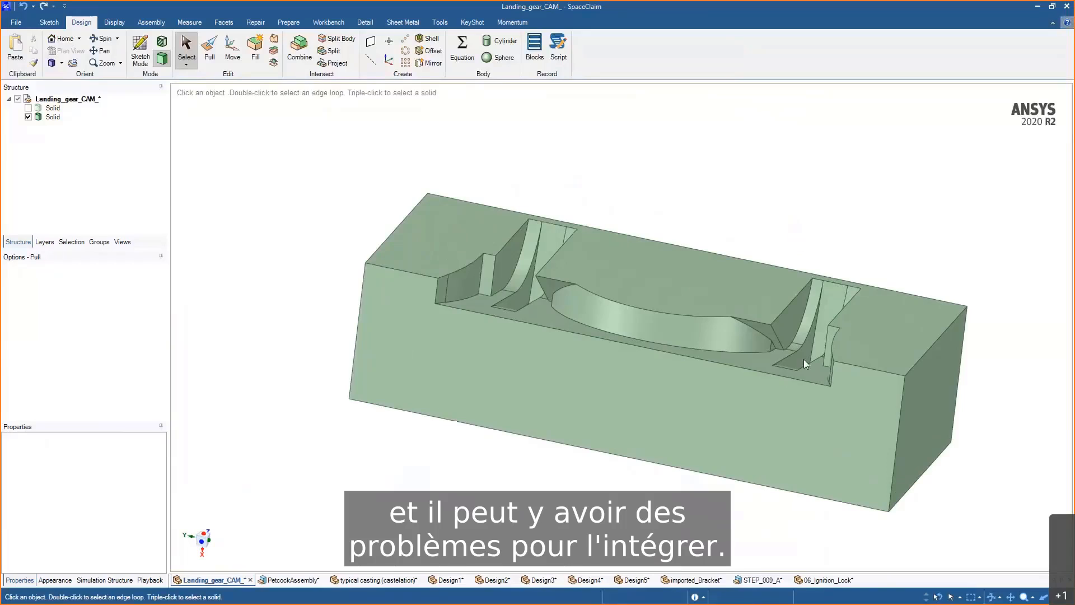
# - With Pull, select the block's top face and drag it slightly to adjust the block
pyautogui.press('p')
pyautogui.click(769, 334)
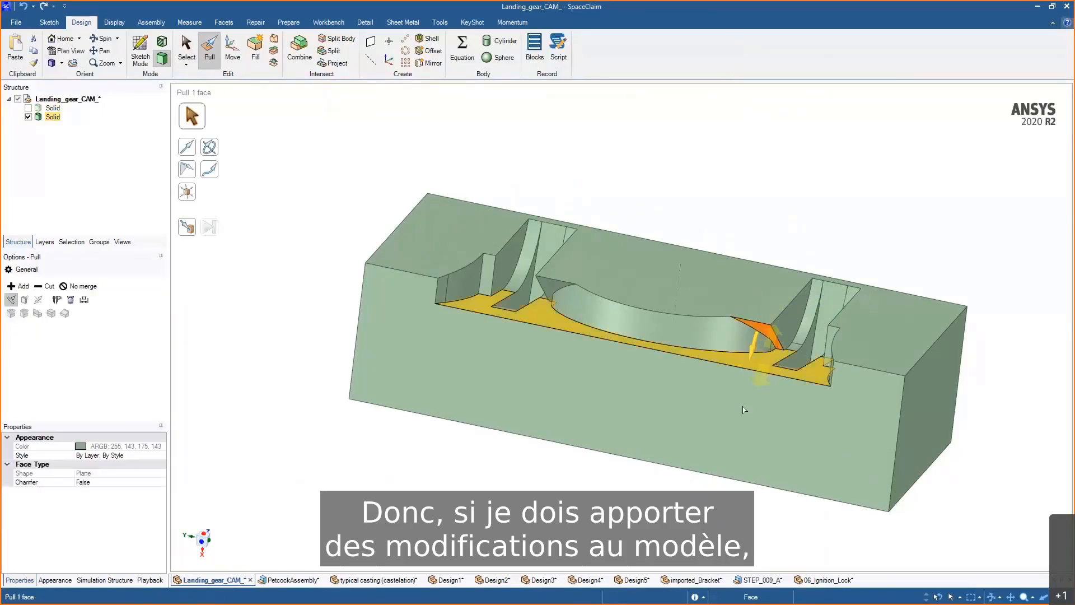
pyautogui.click(735, 410)
pyautogui.moveTo(735, 412); pyautogui.dragTo(703, 416, button='middle')
pyautogui.moveTo(707, 412)
pyautogui.mouseDown()
pyautogui.moveTo(664, 433)
pyautogui.moveTo(714, 400)
pyautogui.moveTo(702, 412)
pyautogui.mouseUp()
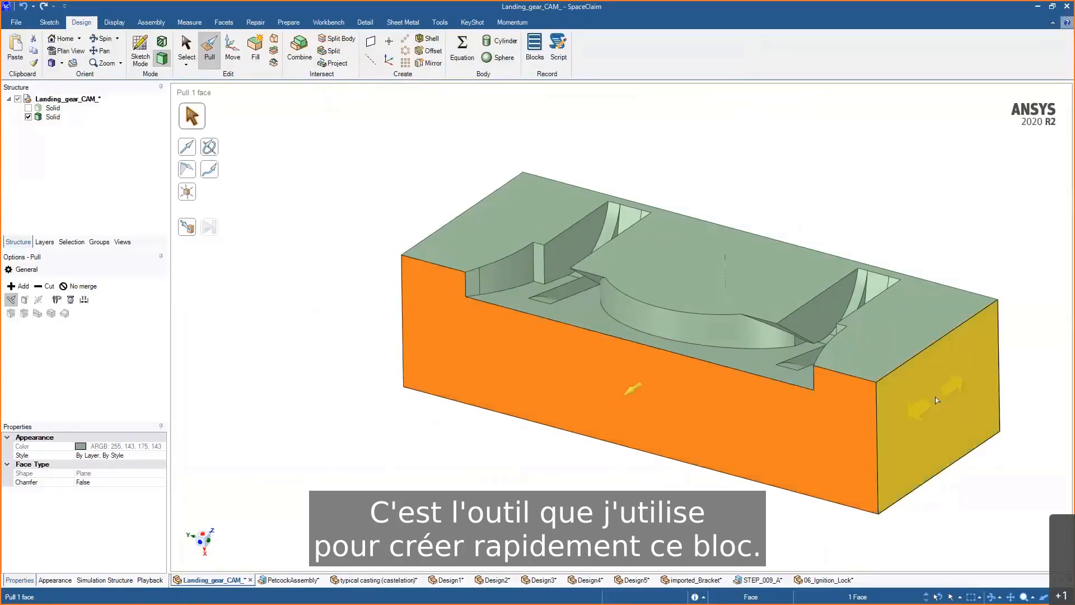
pyautogui.click(938, 406)
pyautogui.moveTo(968, 395); pyautogui.dragTo(922, 389)
pyautogui.click(722, 283)
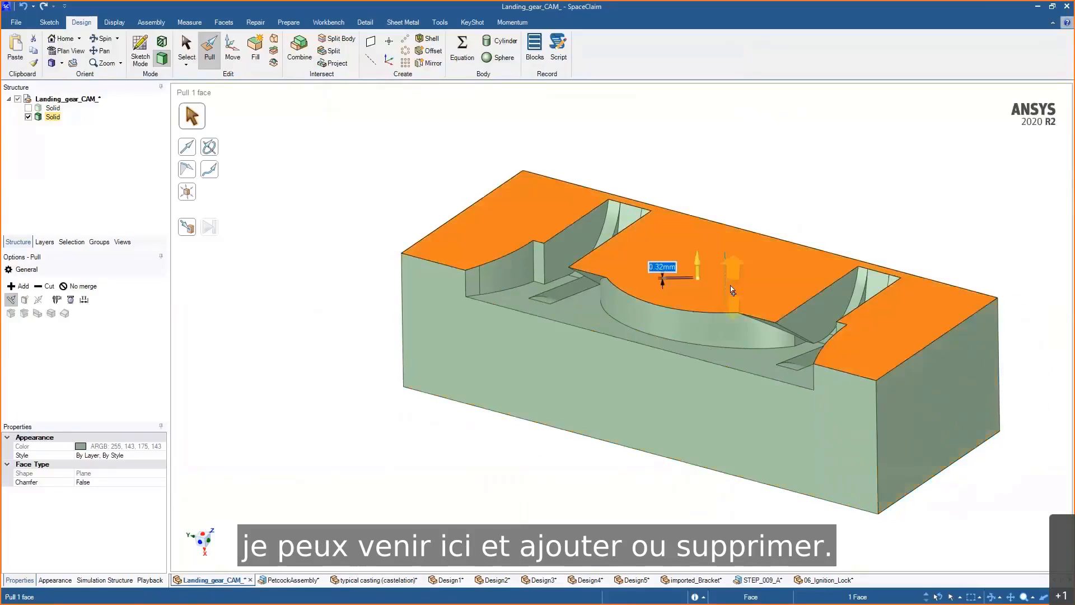
pyautogui.moveTo(723, 283); pyautogui.dragTo(741, 298)
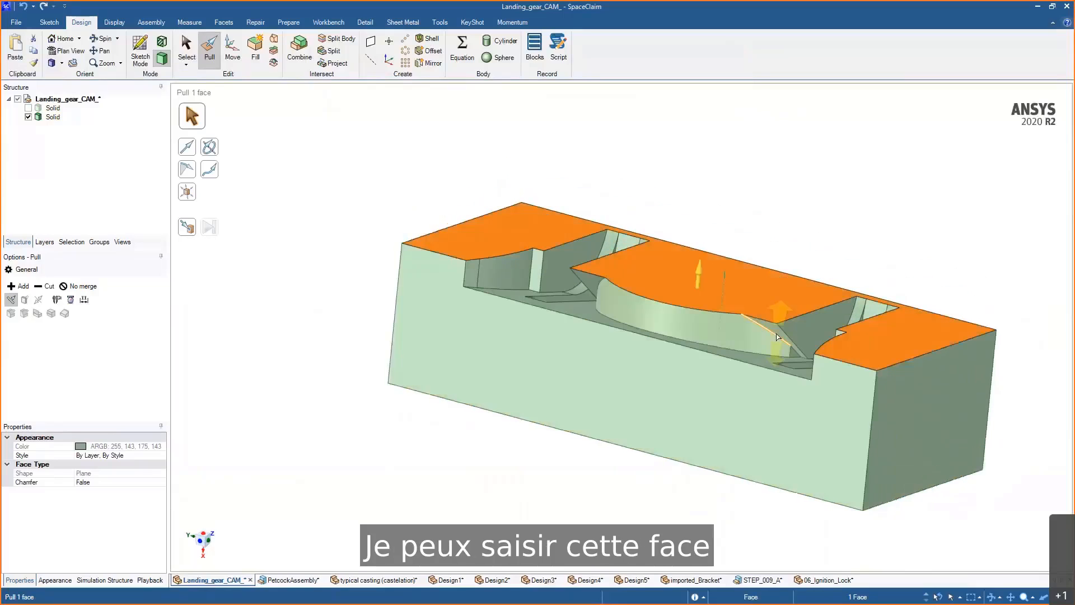
# - Pull a small face in the right lug slot back to remove a step in the cavity
pyautogui.click(775, 330)
pyautogui.moveTo(764, 331); pyautogui.dragTo(775, 344, button='middle')
pyautogui.moveTo(776, 343); pyautogui.dragTo(896, 229)
pyautogui.moveTo(902, 245); pyautogui.dragTo(883, 269, button='middle')
pyautogui.scroll(3, 883, 269)
pyautogui.click(843, 333)
pyautogui.moveTo(844, 333); pyautogui.dragTo(833, 335, button='middle')
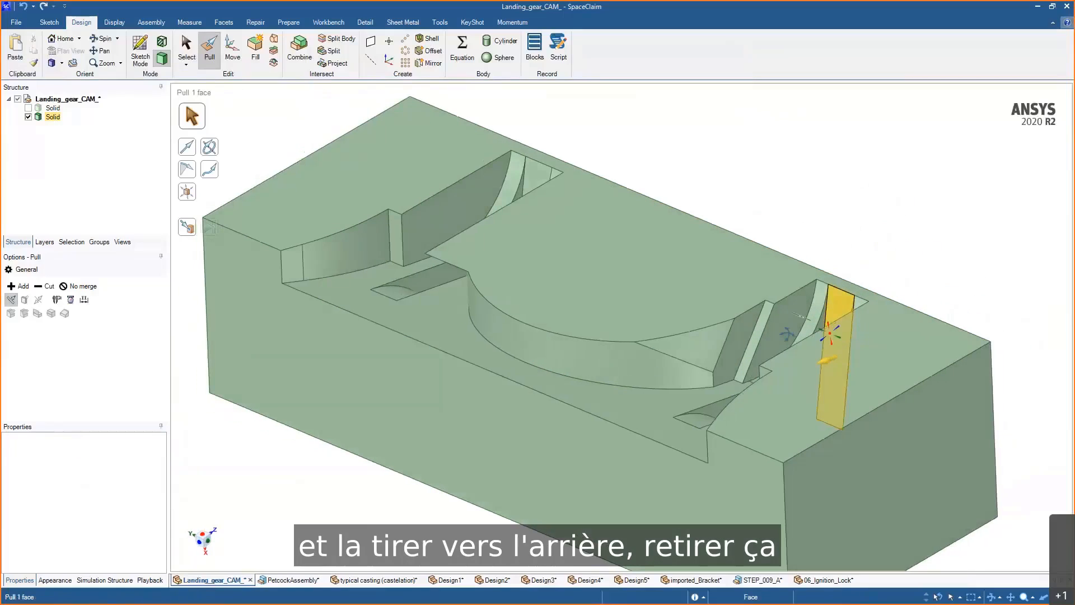
pyautogui.moveTo(794, 331)
pyautogui.mouseDown()
pyautogui.moveTo(777, 324)
pyautogui.moveTo(792, 325)
pyautogui.mouseUp()
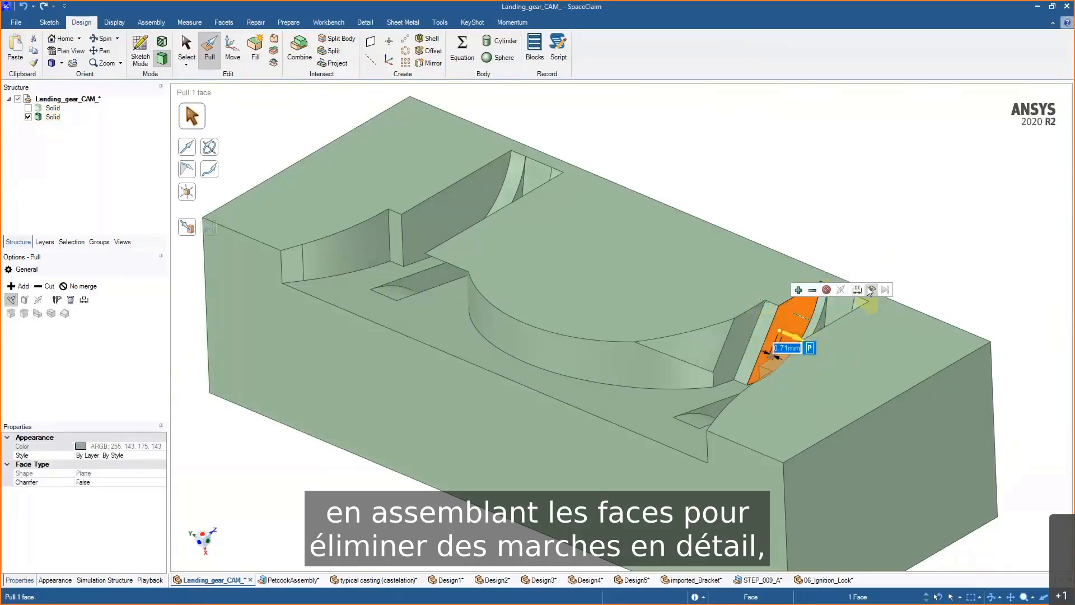
pyautogui.press('u')
pyautogui.click(761, 327)
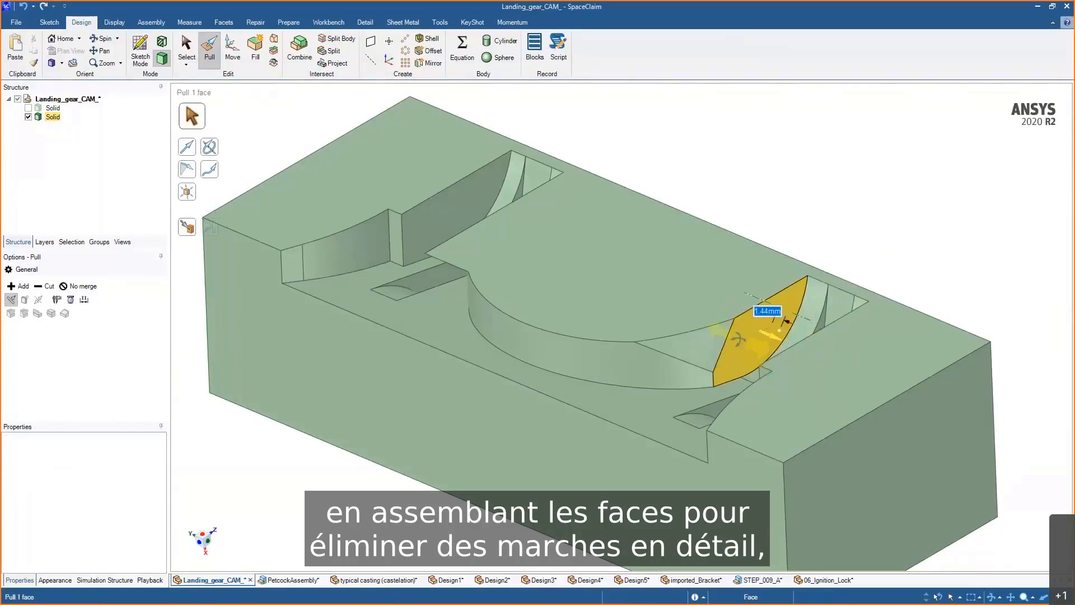
pyautogui.moveTo(760, 329); pyautogui.dragTo(733, 348, button='middle')
# - Pull the curved face below the right lug slot to reshape the cavity wall
pyautogui.click(700, 347)
pyautogui.moveTo(707, 348); pyautogui.dragTo(729, 338)
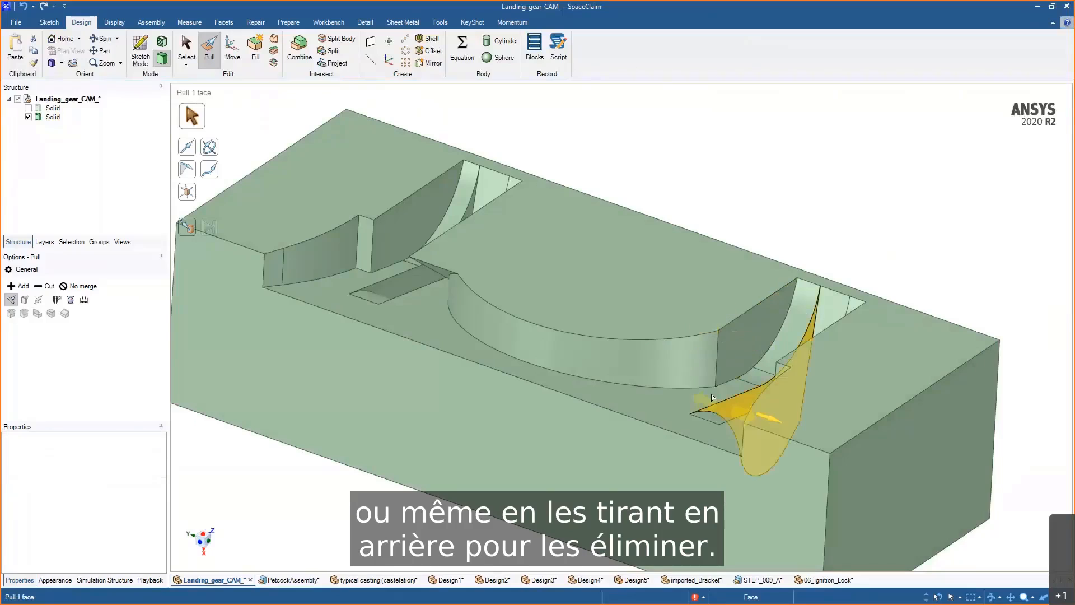
pyautogui.keyDown('shift'); pyautogui.moveTo(689, 360); pyautogui.dragTo(780, 344, button='middle'); pyautogui.keyUp('shift')
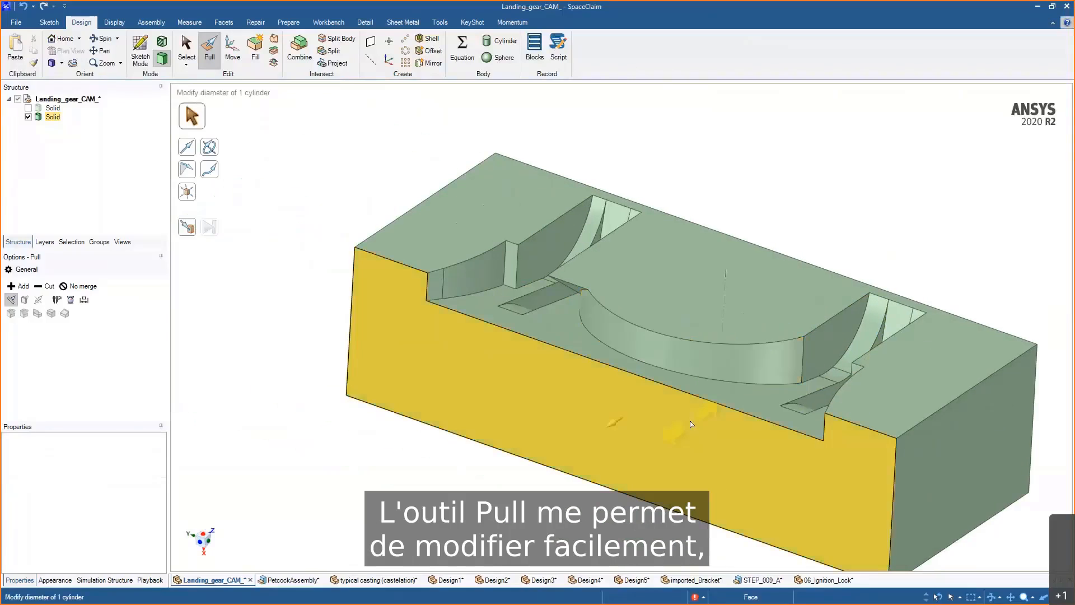
pyautogui.moveTo(696, 424); pyautogui.dragTo(679, 428, button='middle')
pyautogui.moveTo(679, 427)
pyautogui.mouseDown()
pyautogui.moveTo(644, 427)
pyautogui.moveTo(659, 427)
pyautogui.mouseUp()
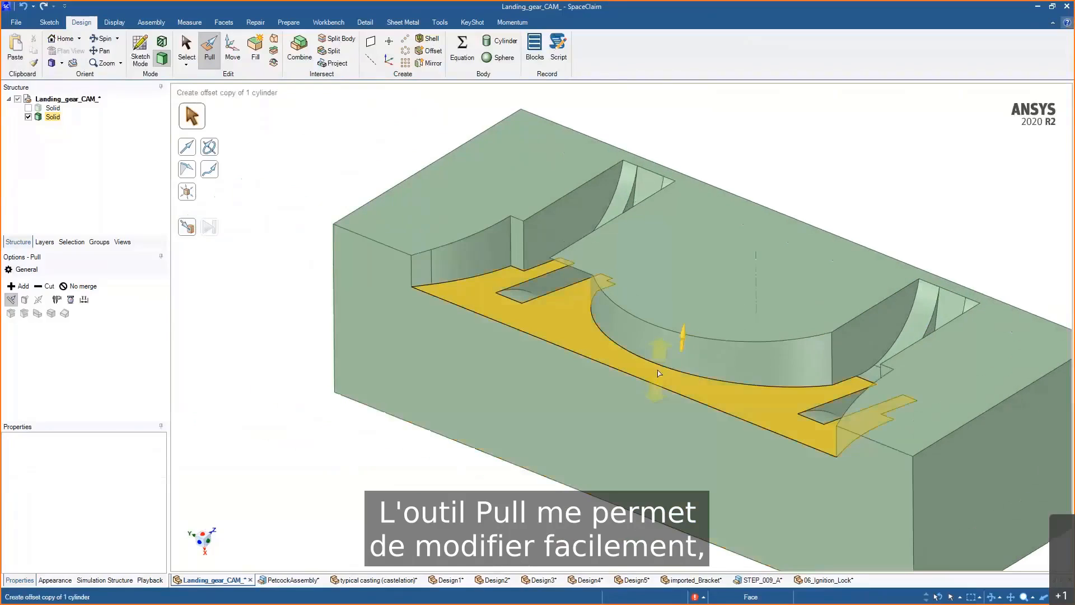
pyautogui.moveTo(667, 372); pyautogui.dragTo(717, 388, button='middle')
# - Select two faces of the right lug slot and pull them outward by 0.1 mm
pyautogui.click(835, 396)
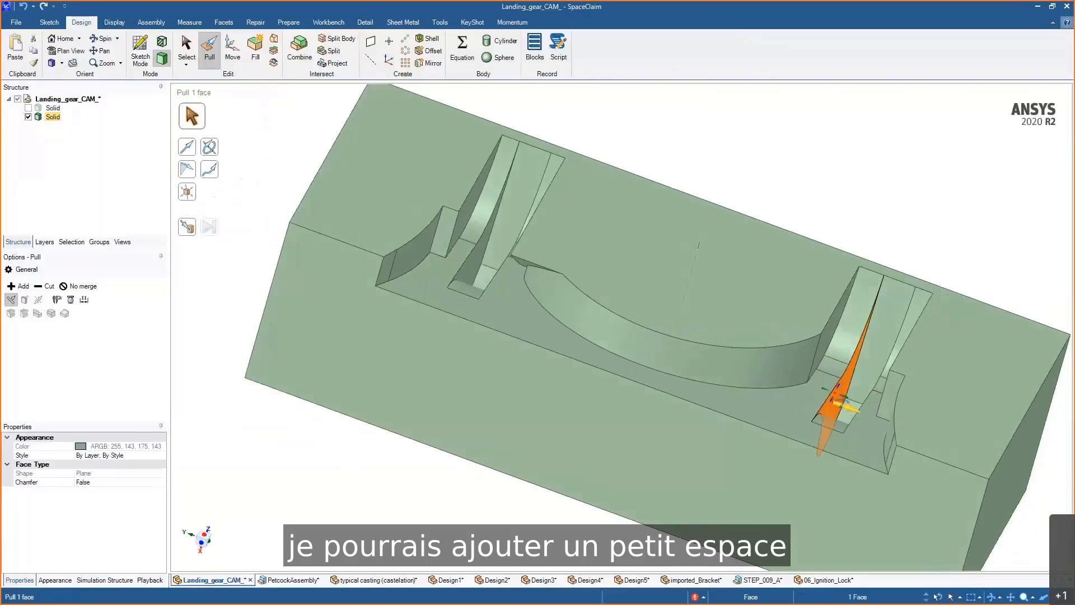
pyautogui.scroll(3, 836, 399)
pyautogui.moveTo(840, 403); pyautogui.dragTo(886, 431, button='middle')
pyautogui.keyDown('ctrl'); pyautogui.click(848, 409); pyautogui.keyUp('ctrl')
pyautogui.moveTo(877, 430); pyautogui.dragTo(869, 427)
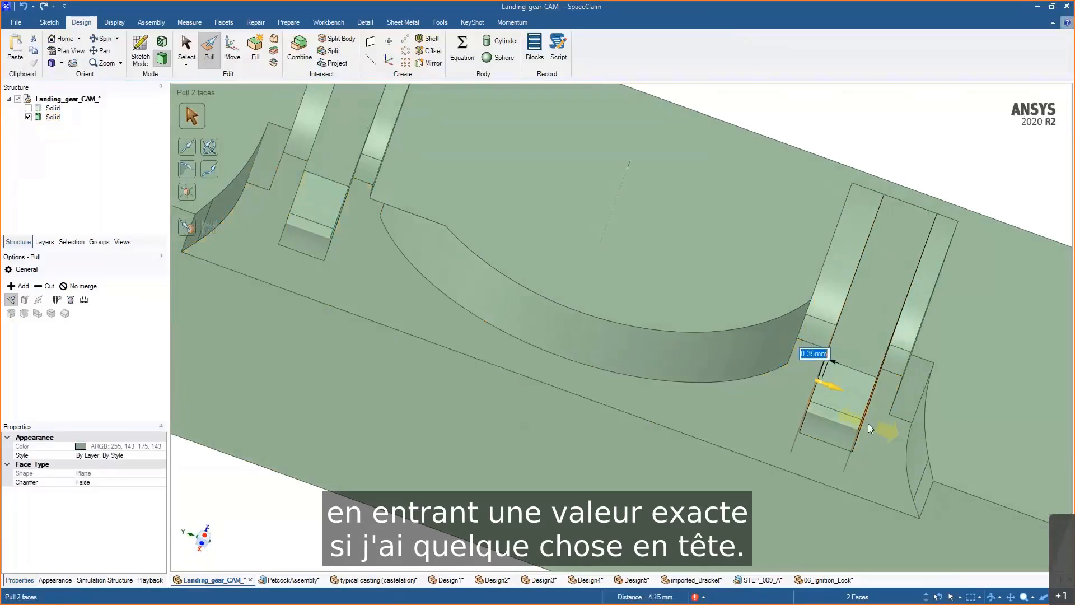
pyautogui.write('0.1')
pyautogui.press('Return')
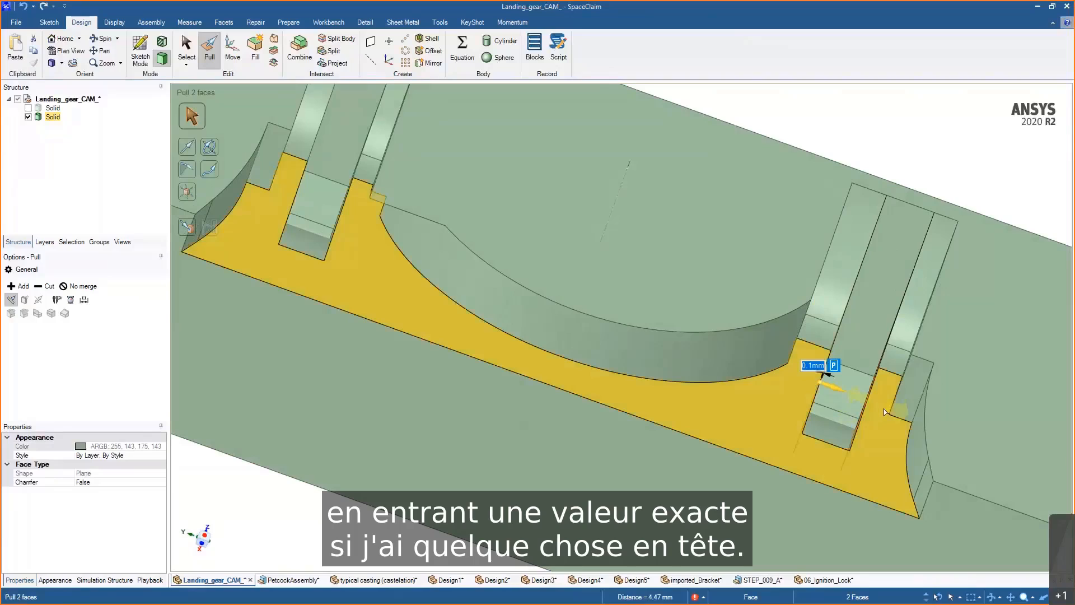
# - Draft the selected lug slot faces about the block's front face by -3 degrees
pyautogui.moveTo(884, 412); pyautogui.dragTo(797, 367, button='middle')
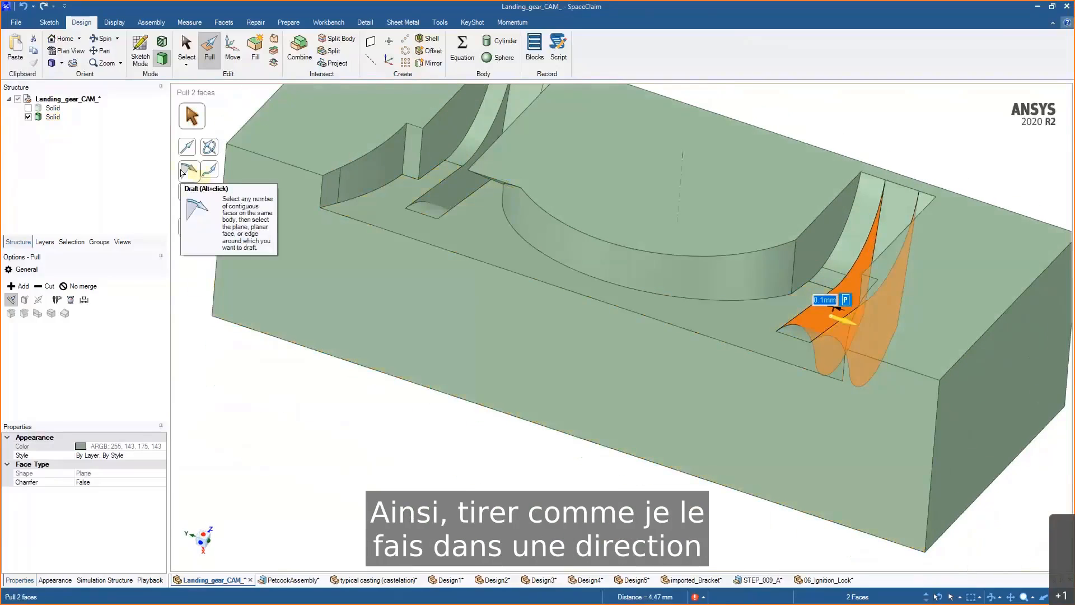
pyautogui.moveTo(704, 365)
pyautogui.mouseDown()
pyautogui.moveTo(689, 355)
pyautogui.moveTo(699, 360)
pyautogui.mouseUp()
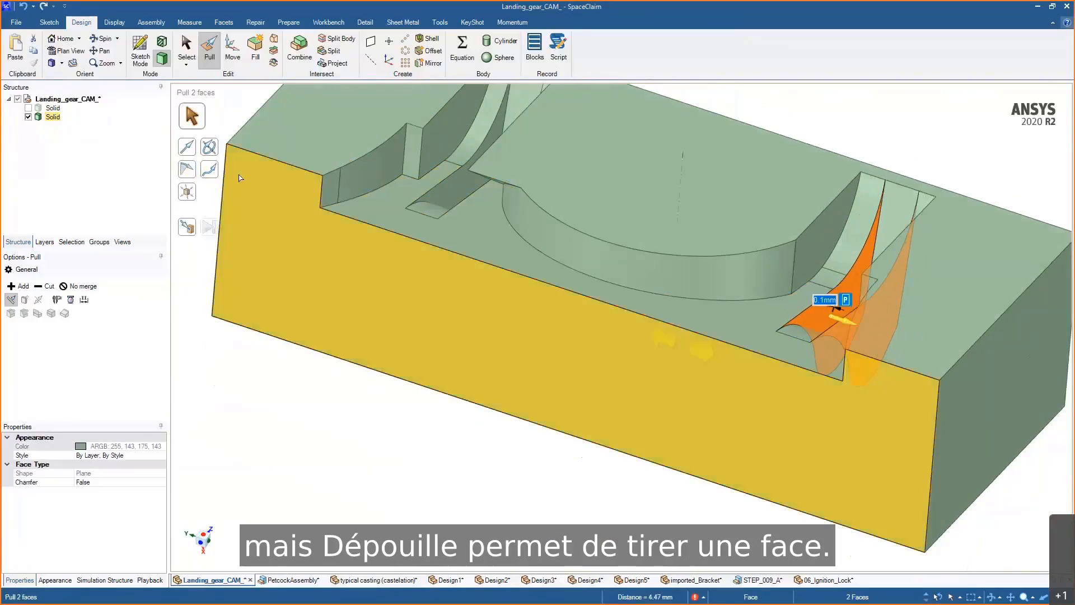
pyautogui.click(191, 176)
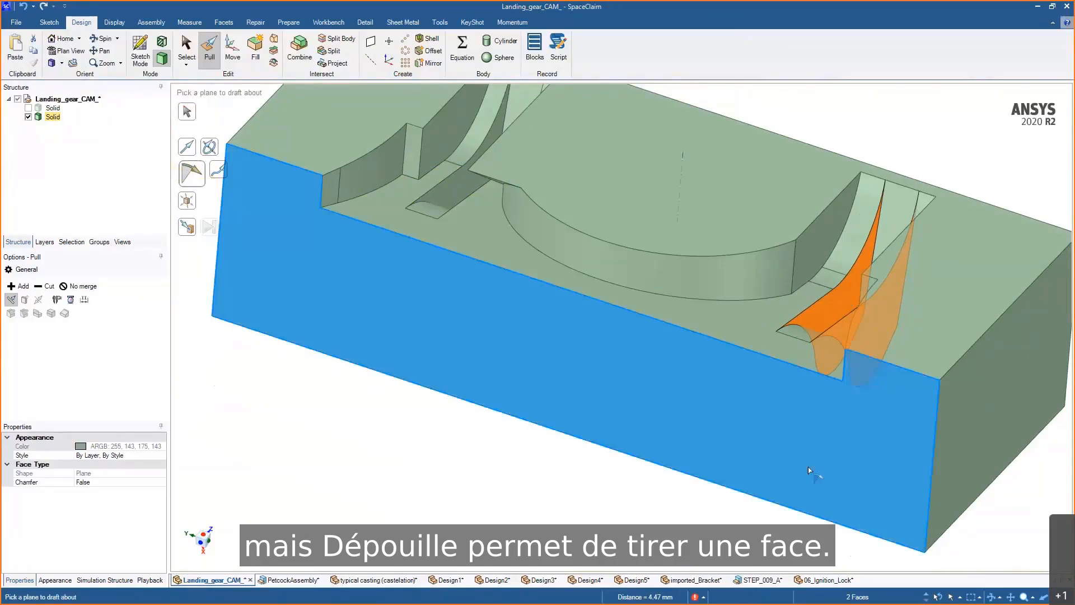
pyautogui.click(809, 470)
pyautogui.moveTo(852, 384); pyautogui.dragTo(787, 437, button='middle')
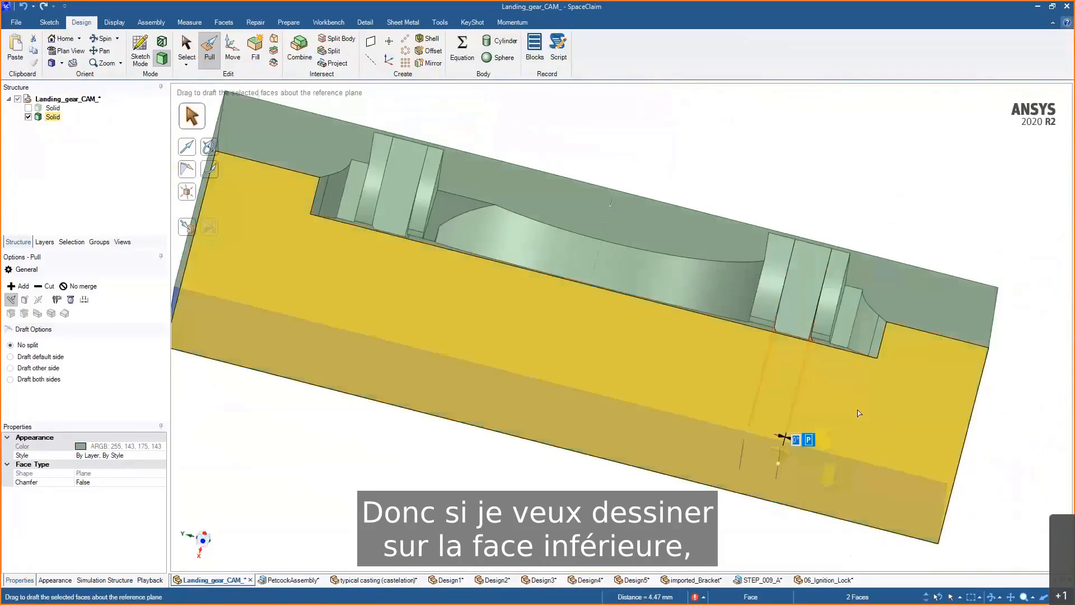
pyautogui.scroll(2, 865, 387)
pyautogui.moveTo(864, 378)
pyautogui.mouseDown()
pyautogui.moveTo(855, 375)
pyautogui.moveTo(870, 387)
pyautogui.mouseUp()
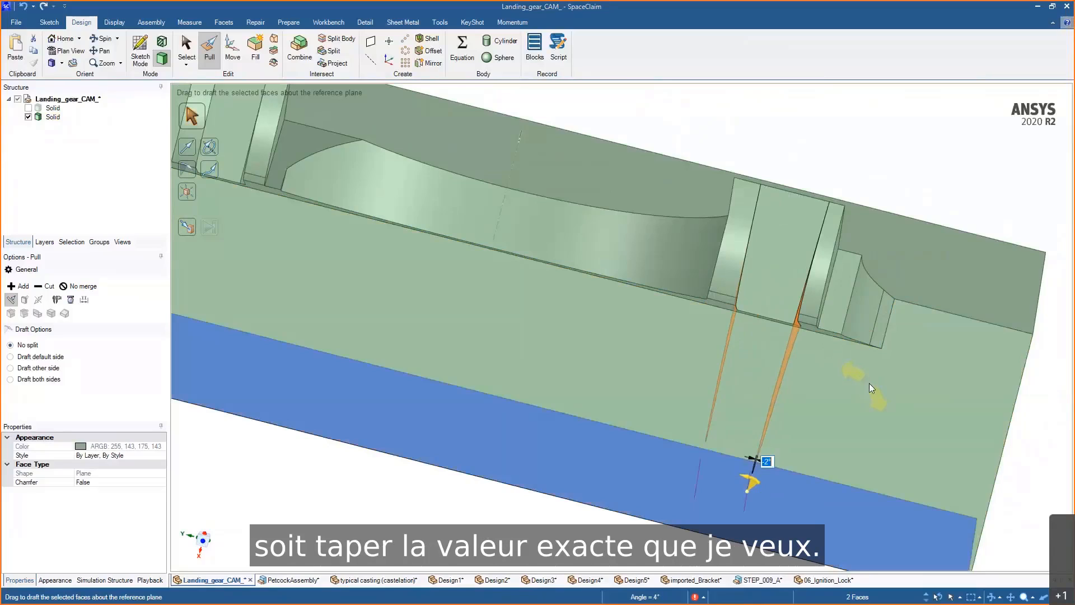
pyautogui.write('-3')
pyautogui.press('Return')
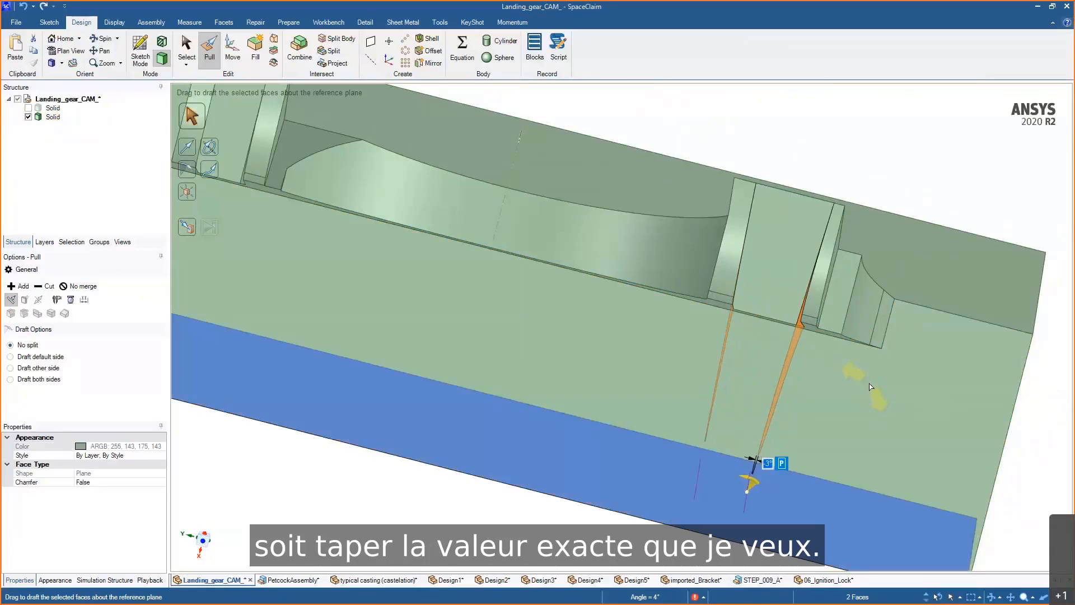
pyautogui.moveTo(866, 387); pyautogui.dragTo(843, 401, button='middle')
pyautogui.scroll(-3, 843, 400)
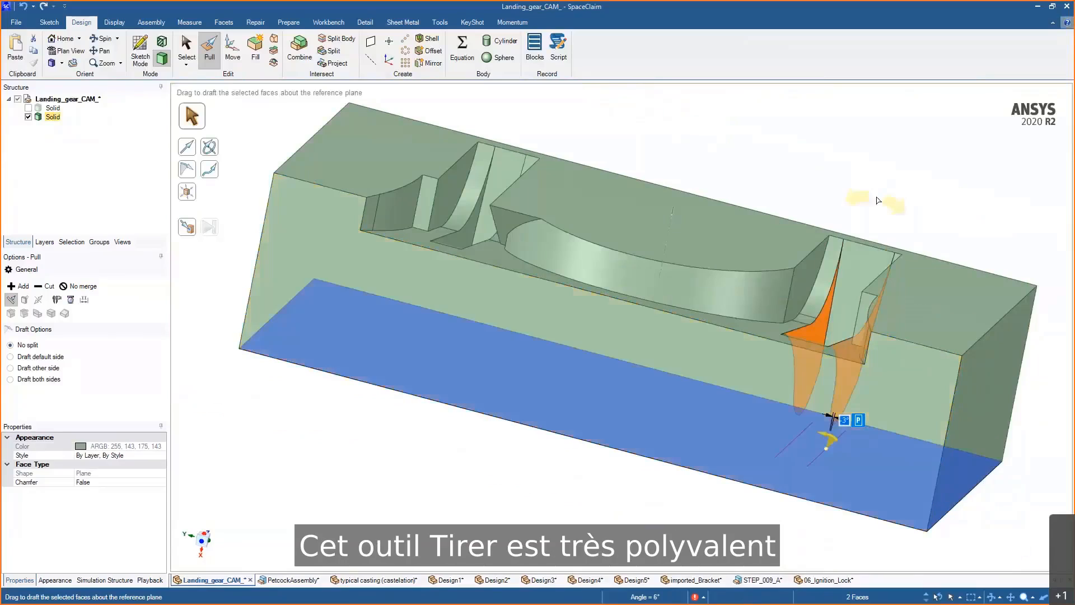
pyautogui.click(878, 201)
pyautogui.moveTo(877, 199); pyautogui.dragTo(845, 185, button='middle')
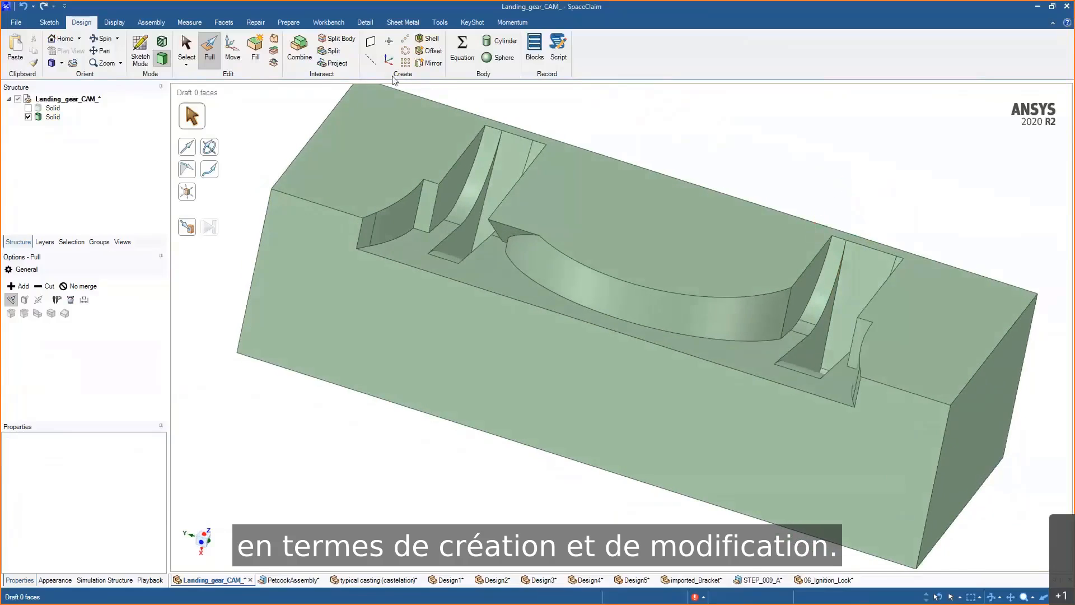
pyautogui.scroll(5, 312, 142)
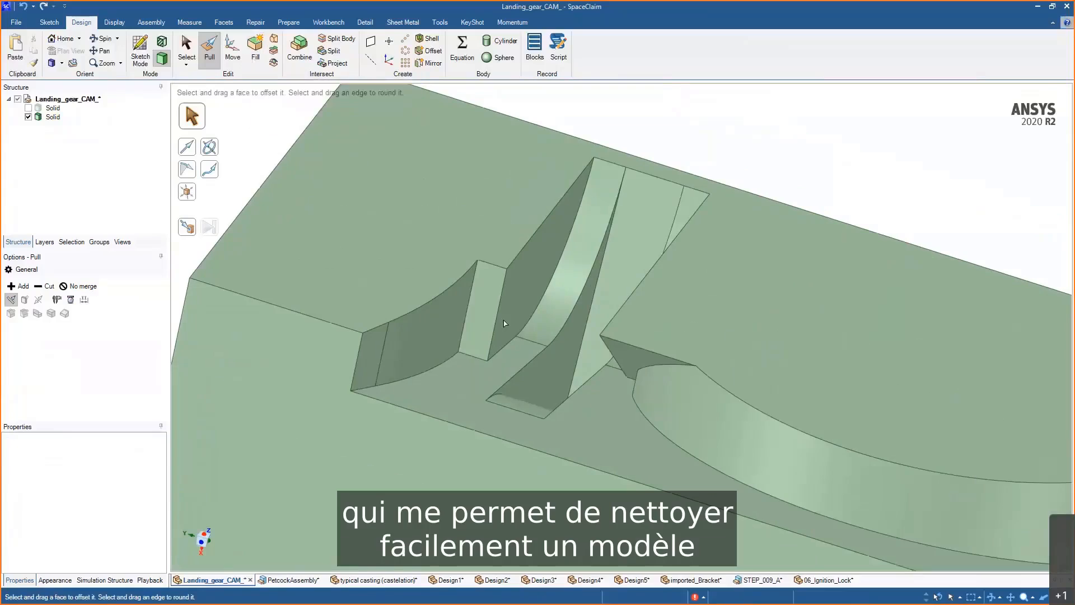
# - Select the two sloped faces at the left lug slot and fill them
pyautogui.click(614, 355)
pyautogui.moveTo(616, 362); pyautogui.dragTo(781, 367, button='middle')
pyautogui.click(630, 346)
pyautogui.keyDown('ctrl'); pyautogui.click(577, 314); pyautogui.keyUp('ctrl')
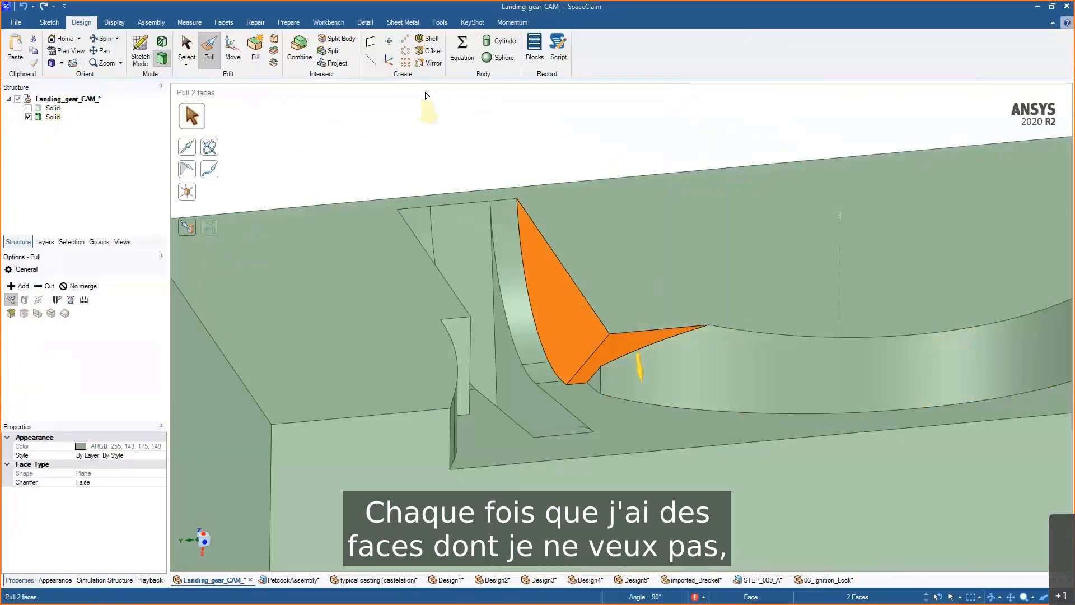
pyautogui.click(255, 45)
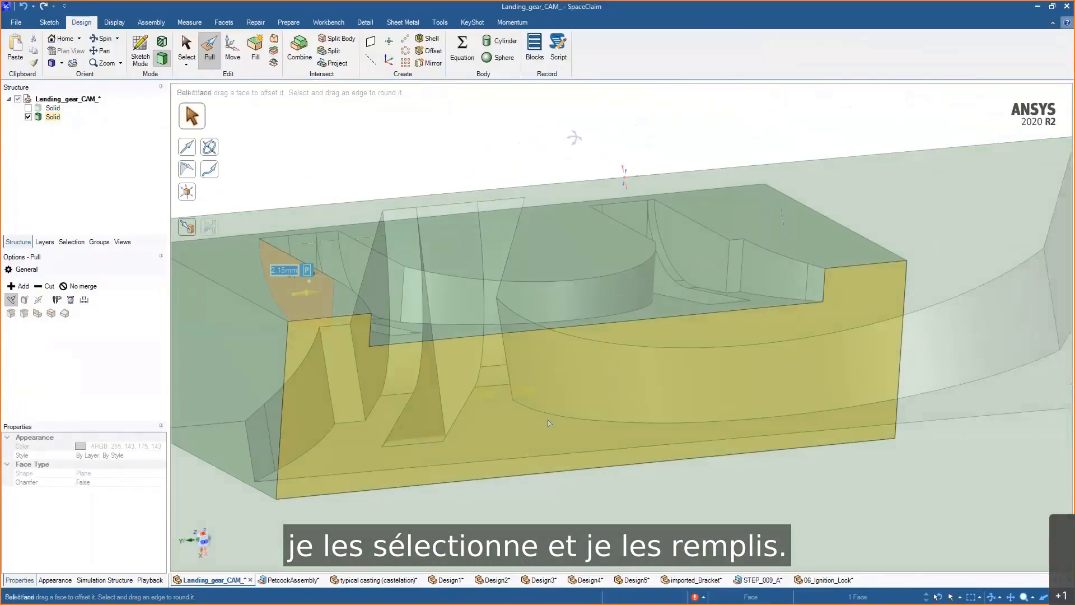
pyautogui.scroll(-4, 552, 420)
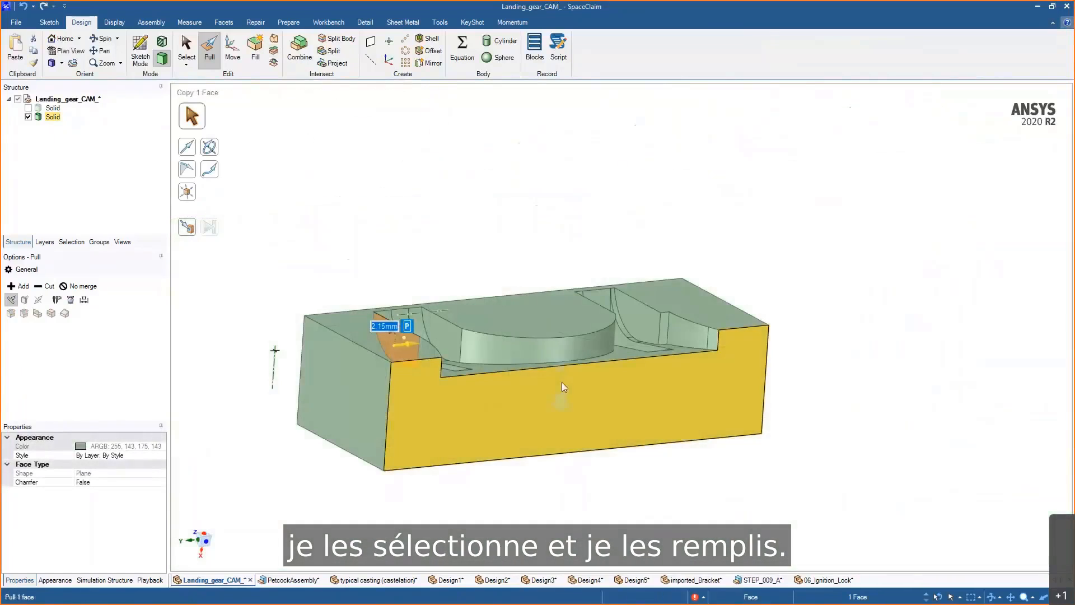
# - Add dimensions for the block's length and height on an annotation plane
pyautogui.click(612, 482)
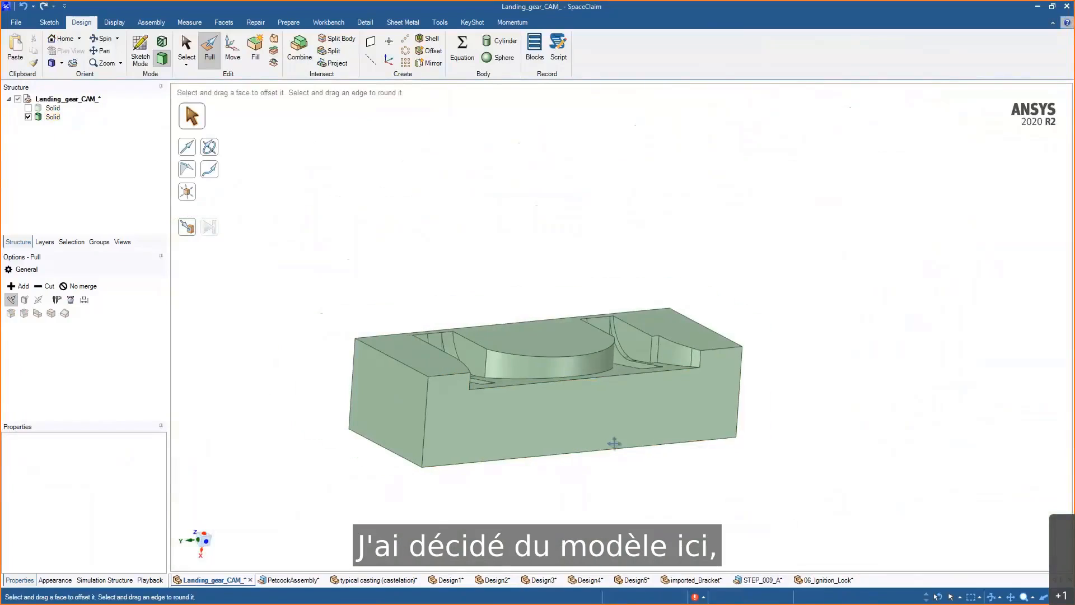
pyautogui.click(599, 385)
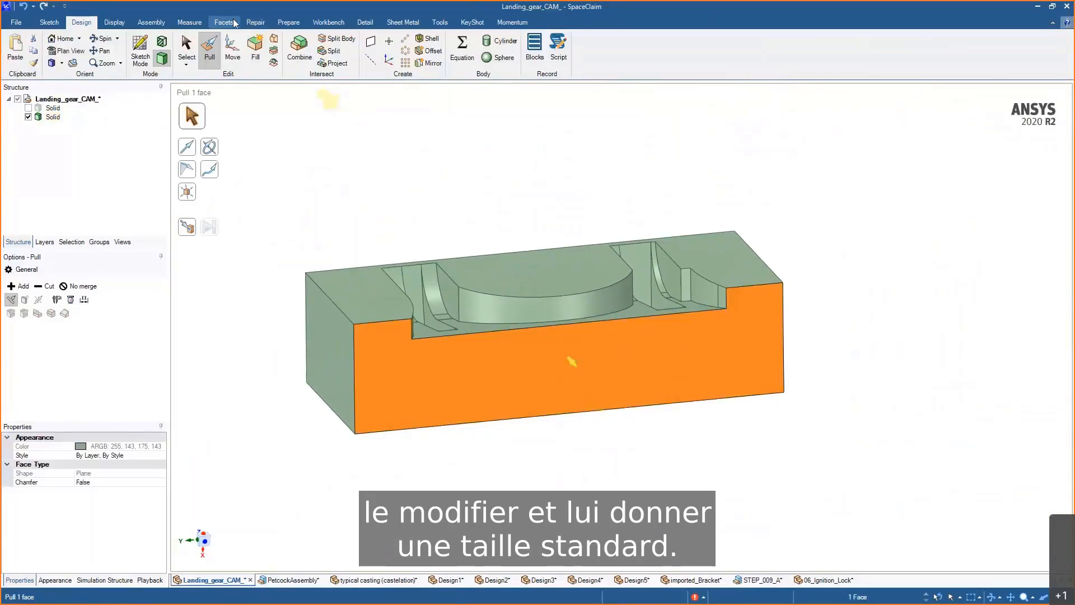
pyautogui.click(365, 22)
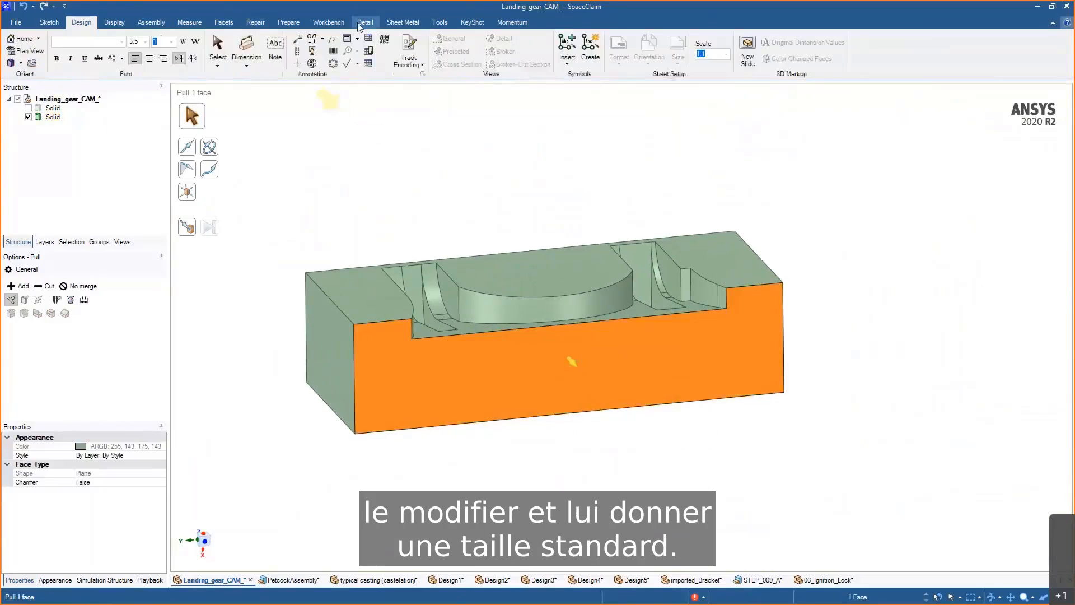
pyautogui.click(237, 49)
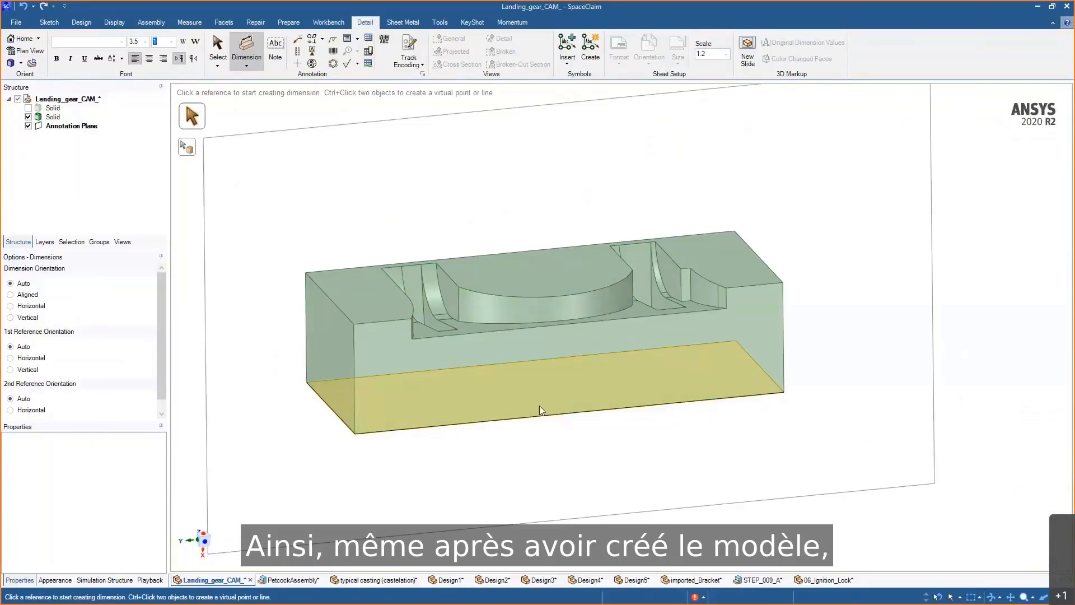
pyautogui.click(548, 416)
pyautogui.click(550, 461)
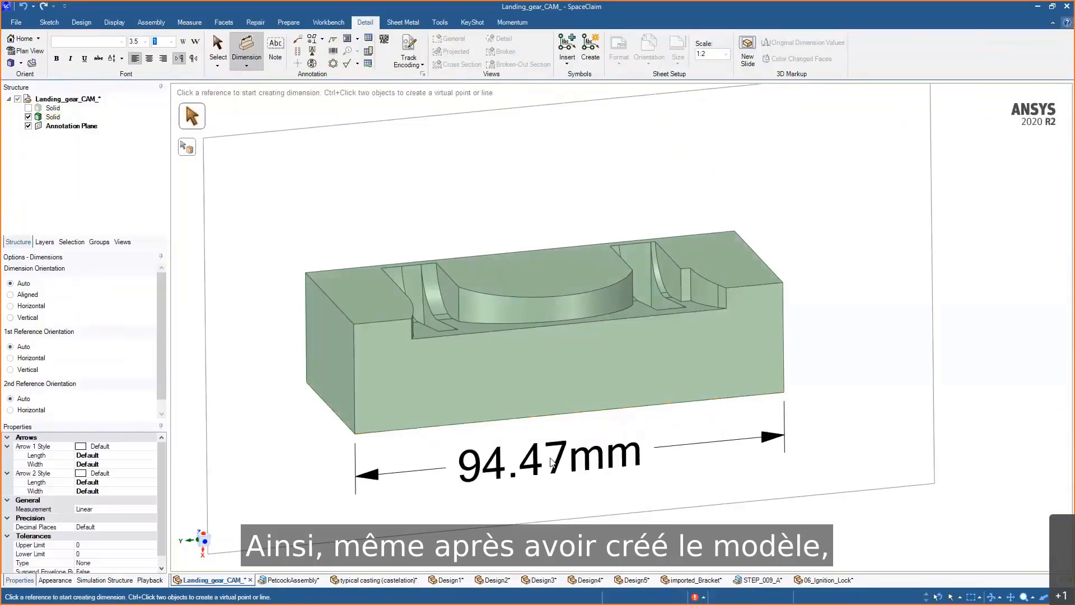
pyautogui.click(356, 394)
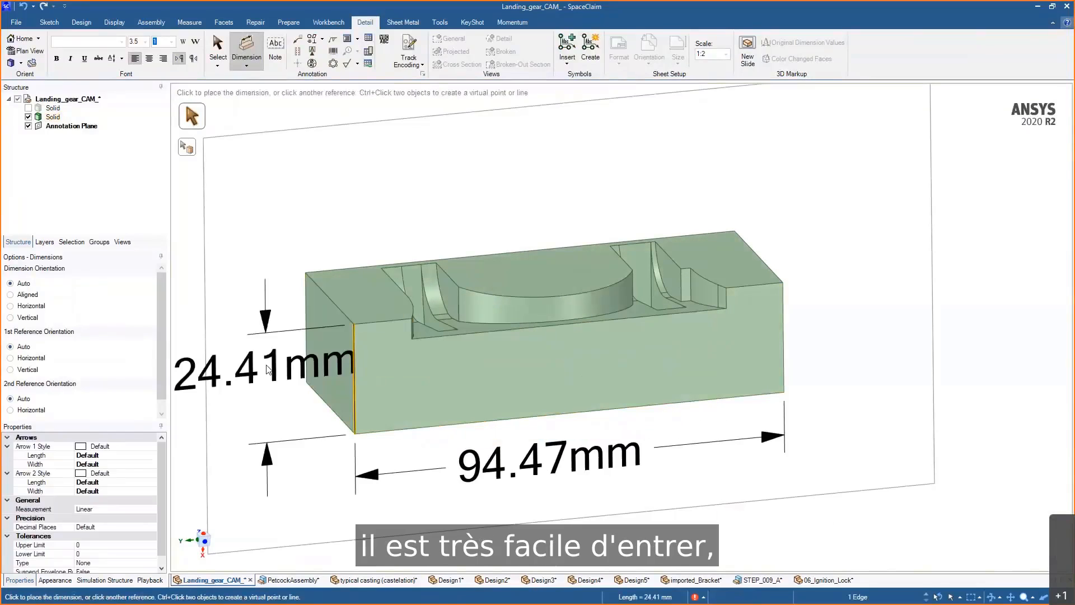
pyautogui.click(258, 377)
# - Pull the block's bottom face to set its height to 20 mm, then undo the change
pyautogui.scroll(-1, 463, 439)
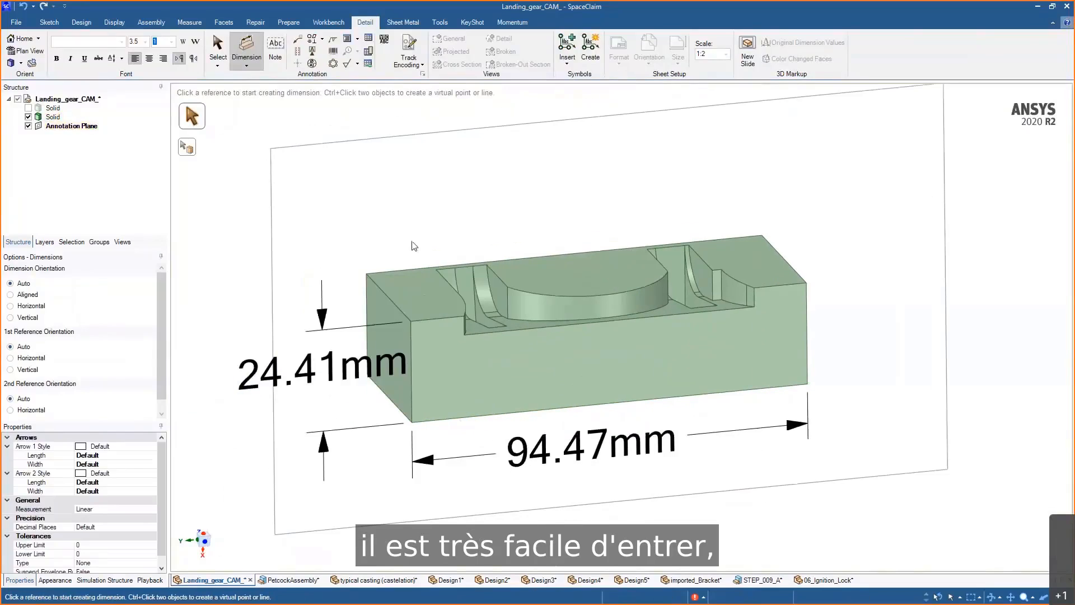
pyautogui.press('p')
pyautogui.click(436, 399)
pyautogui.scroll(-1, 459, 396)
pyautogui.click(460, 396)
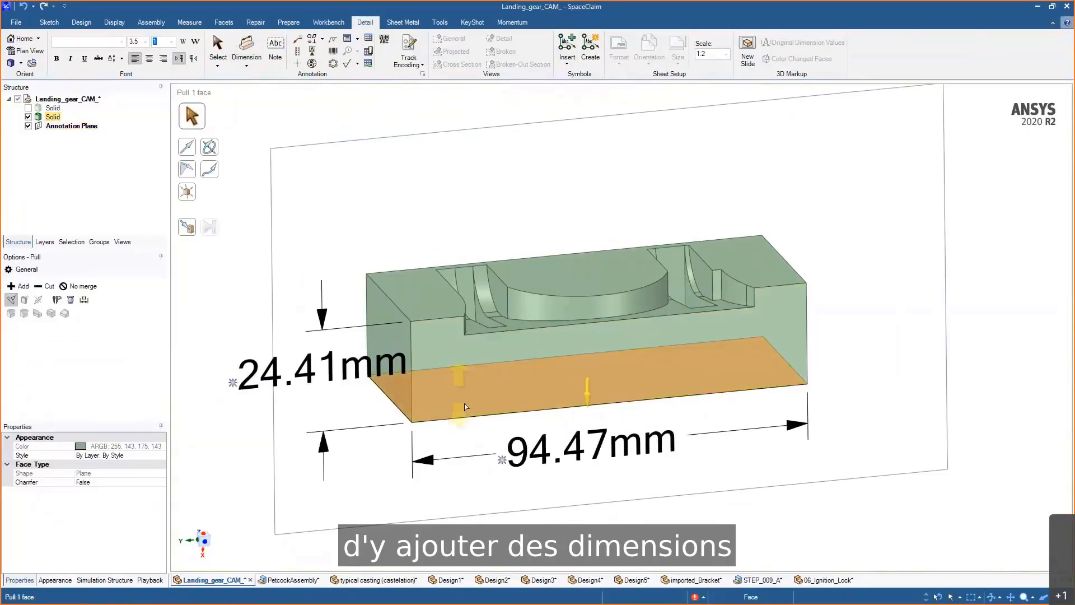
pyautogui.keyDown('shift'); pyautogui.moveTo(496, 449); pyautogui.dragTo(562, 407, button='middle'); pyautogui.keyUp('shift')
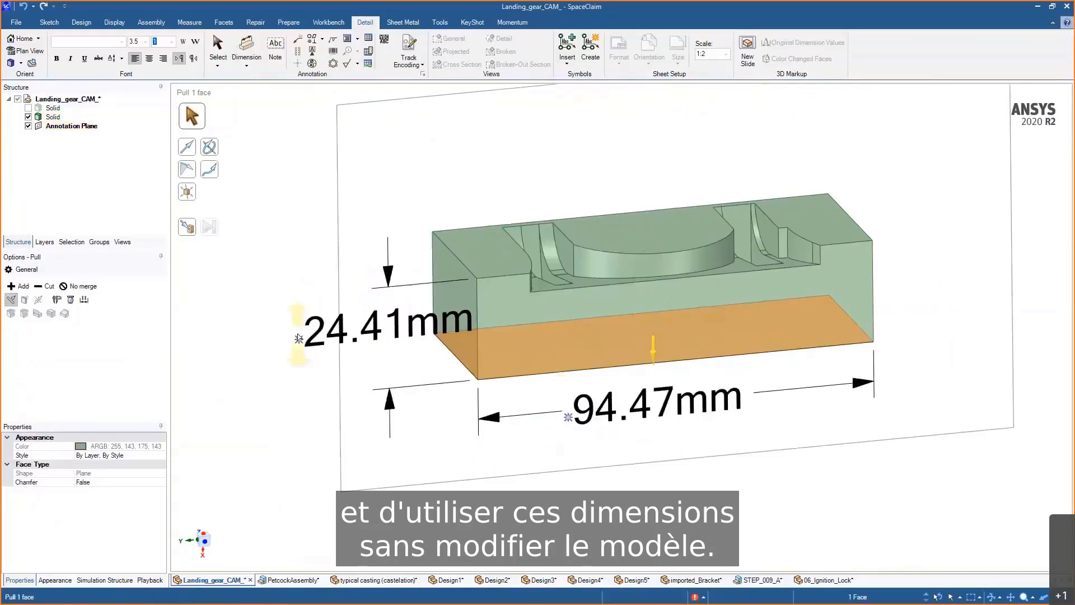
pyautogui.moveTo(302, 387)
pyautogui.mouseDown()
pyautogui.moveTo(305, 420)
pyautogui.moveTo(306, 378)
pyautogui.moveTo(313, 389)
pyautogui.mouseUp()
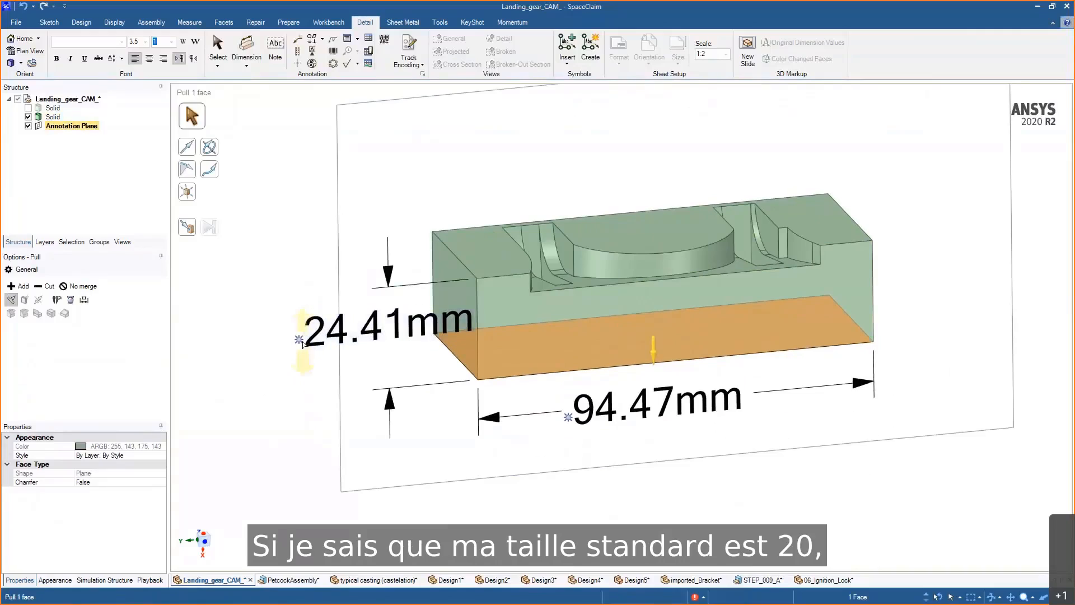
pyautogui.press('space')
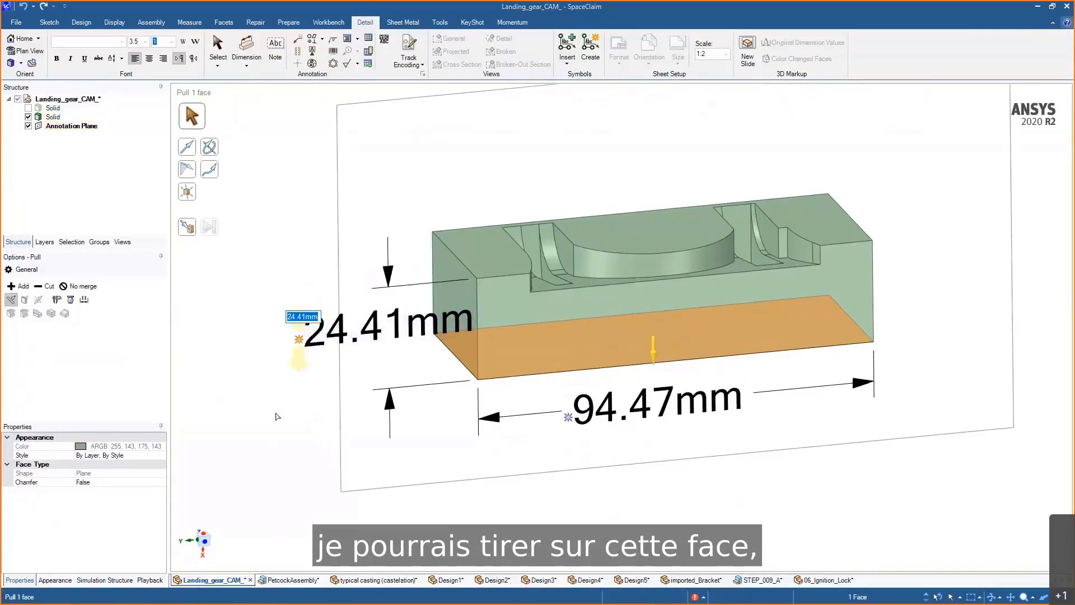
pyautogui.write('20')
pyautogui.press('Return')
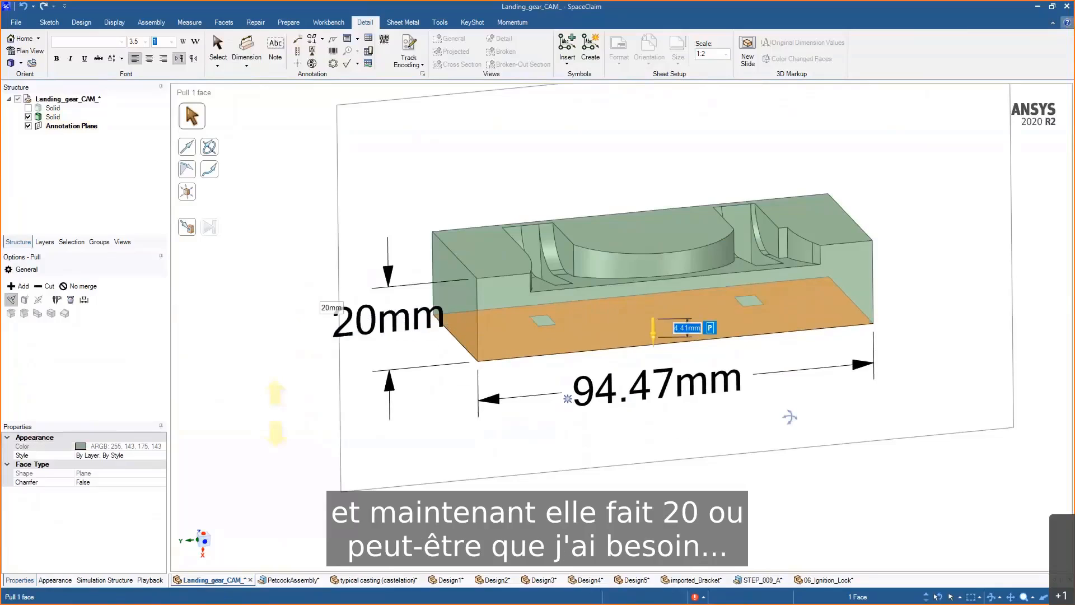
pyautogui.hotkey('ctrl', 'z')
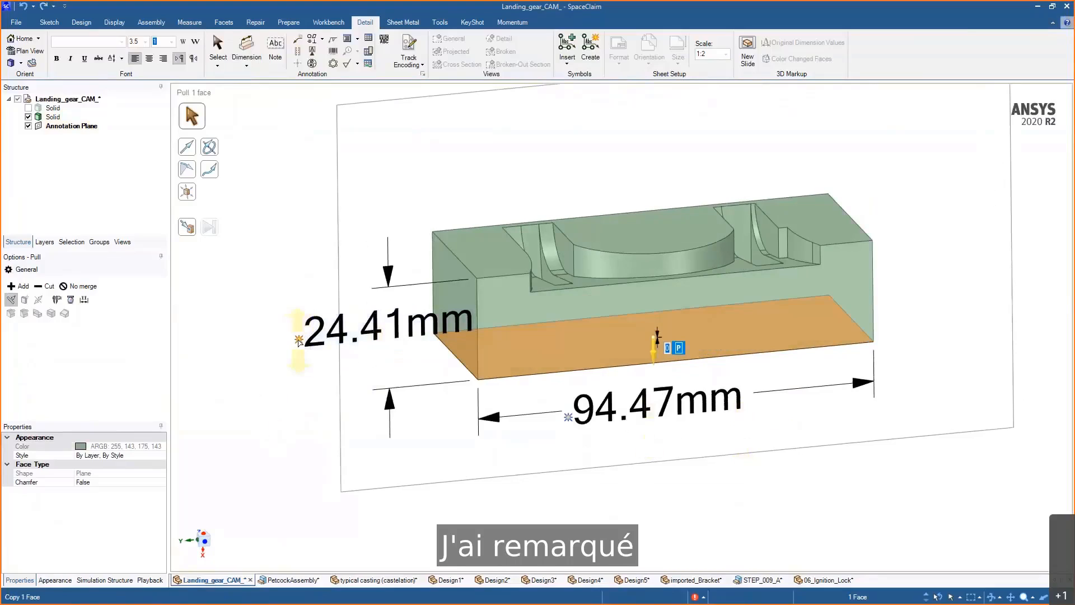
# - Set the block's height to 20 mm again with the pull and undo it twice
pyautogui.press('space')
pyautogui.write('20')
pyautogui.press('Return')
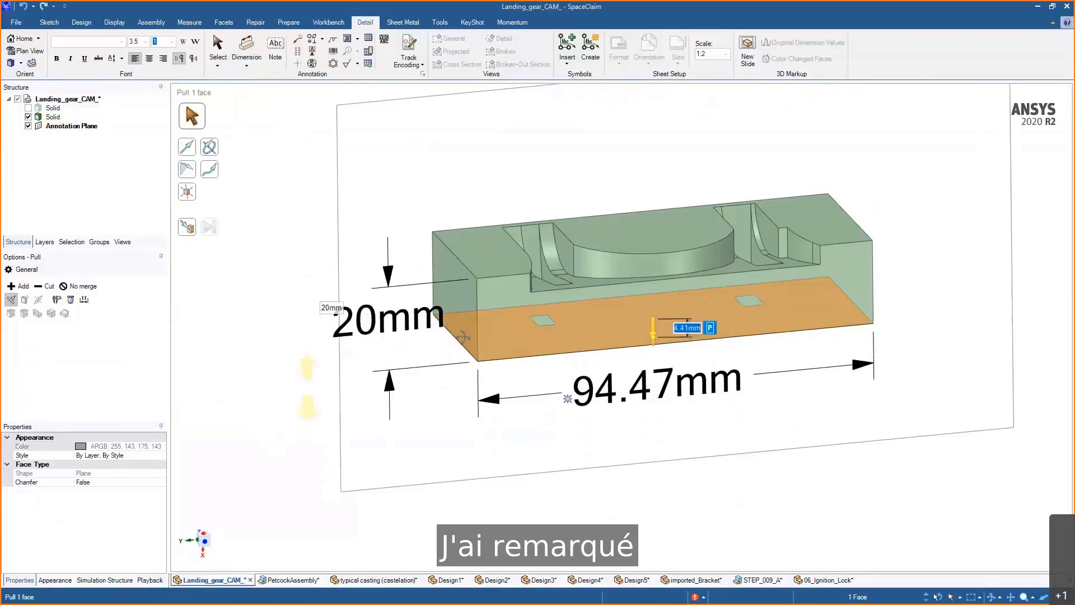
pyautogui.moveTo(308, 390); pyautogui.dragTo(489, 250, button='middle')
pyautogui.hotkey('ctrl', 'z')
pyautogui.hotkey('ctrl', 'z')
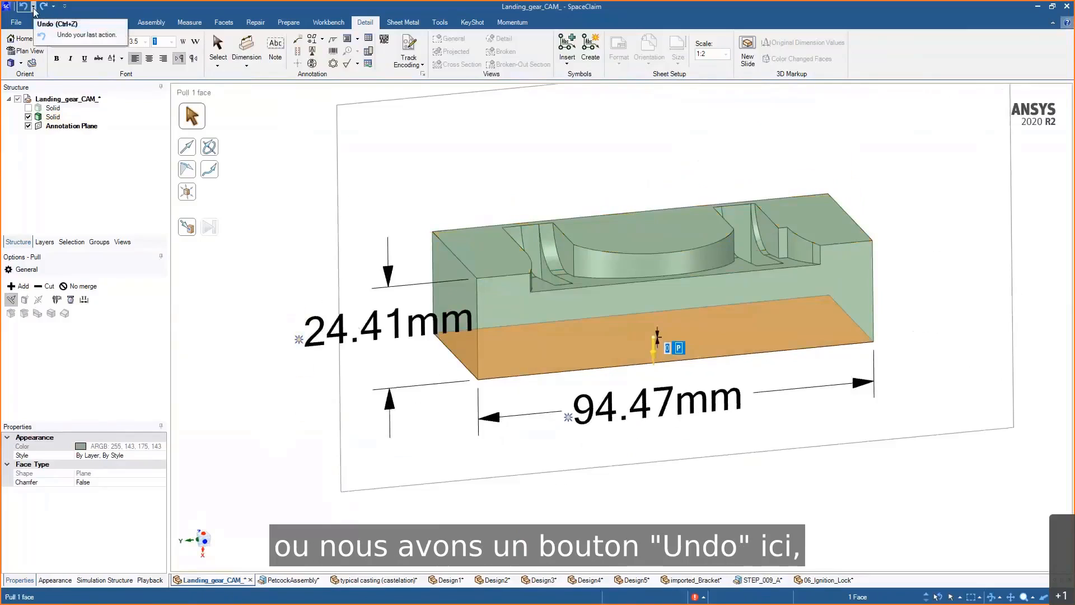
# - Set the block's height to 25 mm by pulling its bottom face
pyautogui.click(300, 341)
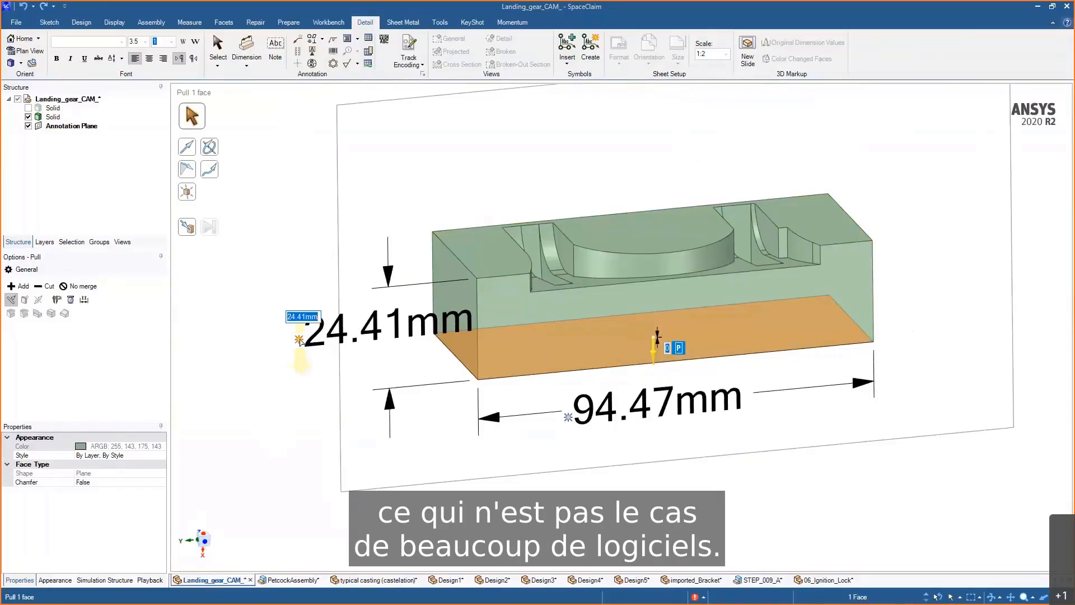
pyautogui.write('25')
pyautogui.press('Return')
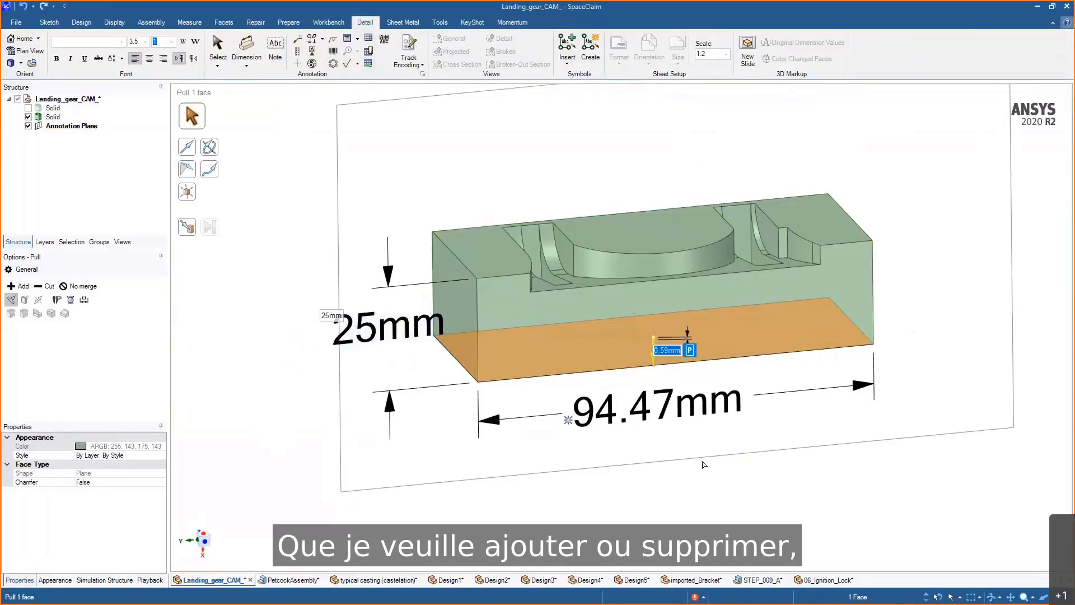
# - Pull both end faces of the block together to set its length to 100 mm
pyautogui.click(684, 510)
pyautogui.click(468, 351)
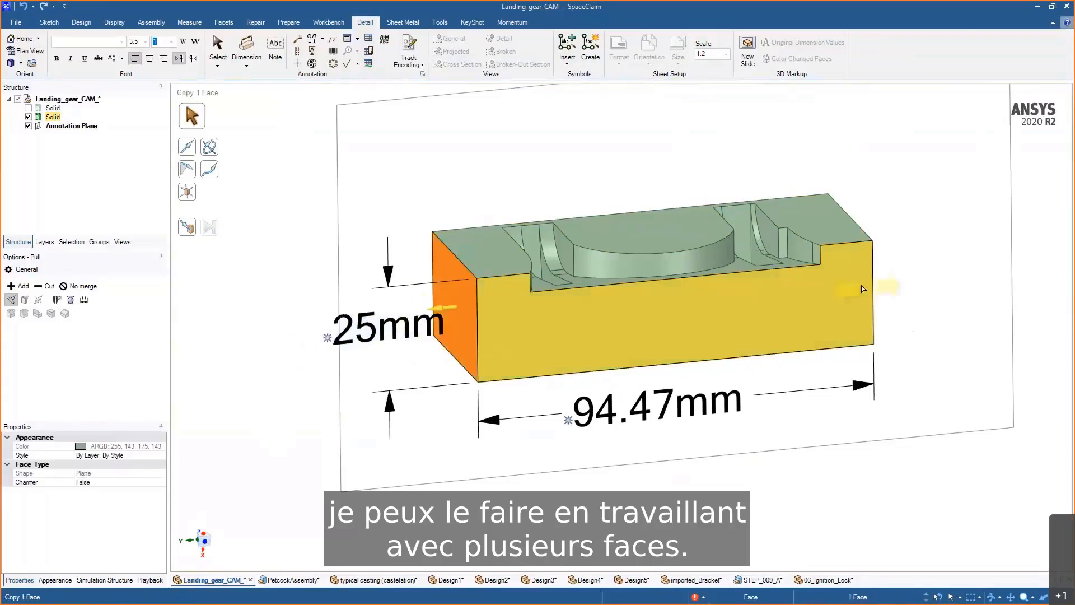
pyautogui.keyDown('ctrl'); pyautogui.scroll(-1, 859, 287); pyautogui.keyUp('ctrl')
pyautogui.keyDown('ctrl'); pyautogui.click(860, 287); pyautogui.keyUp('ctrl')
pyautogui.moveTo(866, 393)
pyautogui.mouseDown()
pyautogui.moveTo(849, 396)
pyautogui.moveTo(901, 393)
pyautogui.moveTo(881, 395)
pyautogui.mouseUp()
pyautogui.press('Escape')
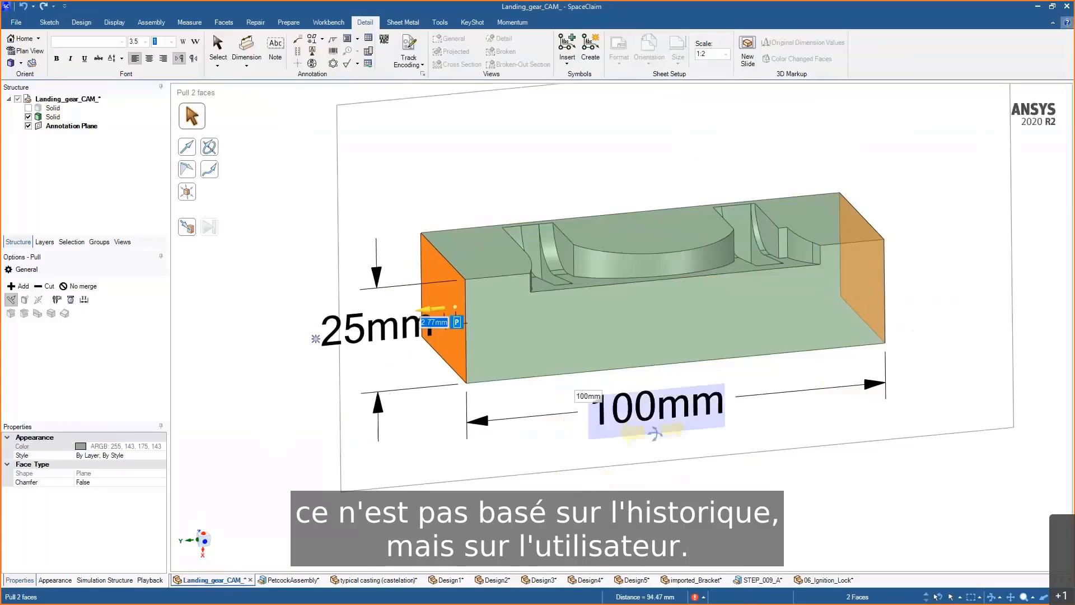
pyautogui.moveTo(584, 485)
pyautogui.mouseDown(button='middle')
pyautogui.moveTo(775, 475)
pyautogui.moveTo(754, 480)
pyautogui.mouseUp(button='middle')
pyautogui.click(775, 457)
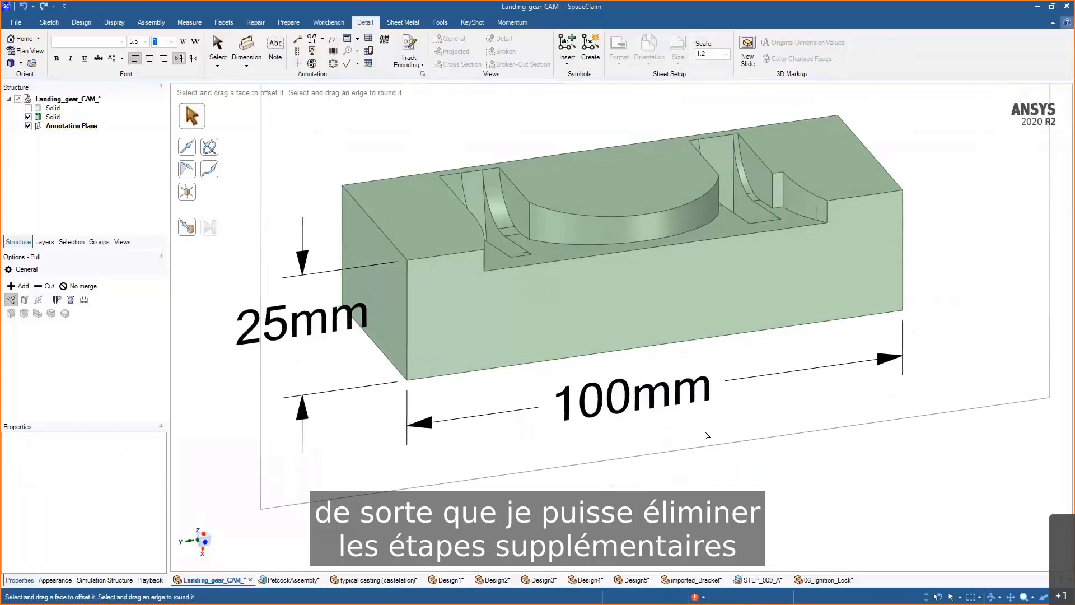
# - Show the landing gear model and copy and paste its solid to make a duplicate
pyautogui.scroll(-3, 707, 435)
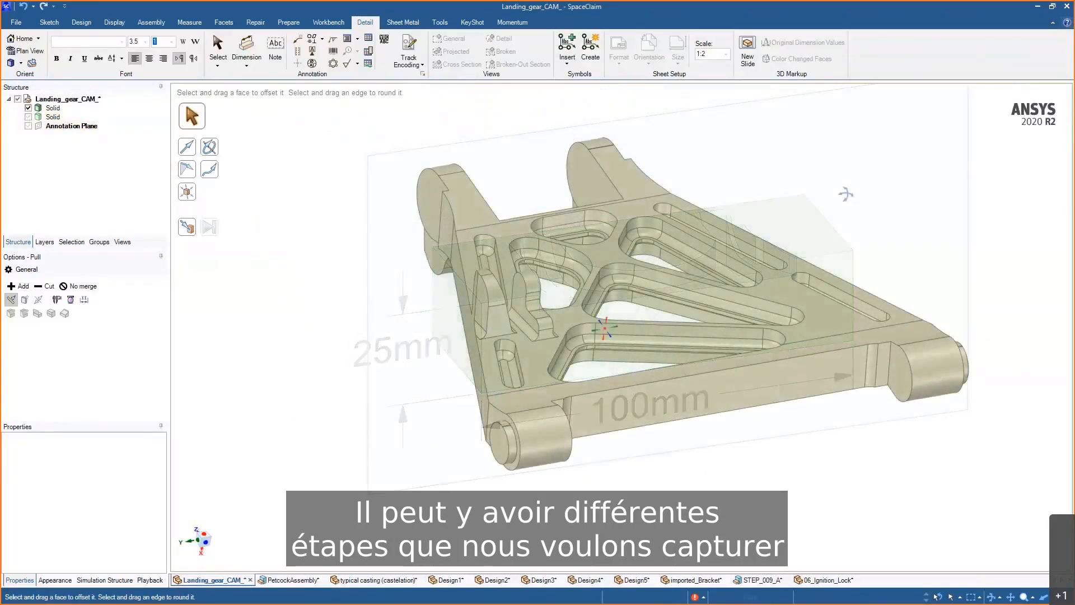
pyautogui.moveTo(773, 347); pyautogui.dragTo(853, 210, button='middle')
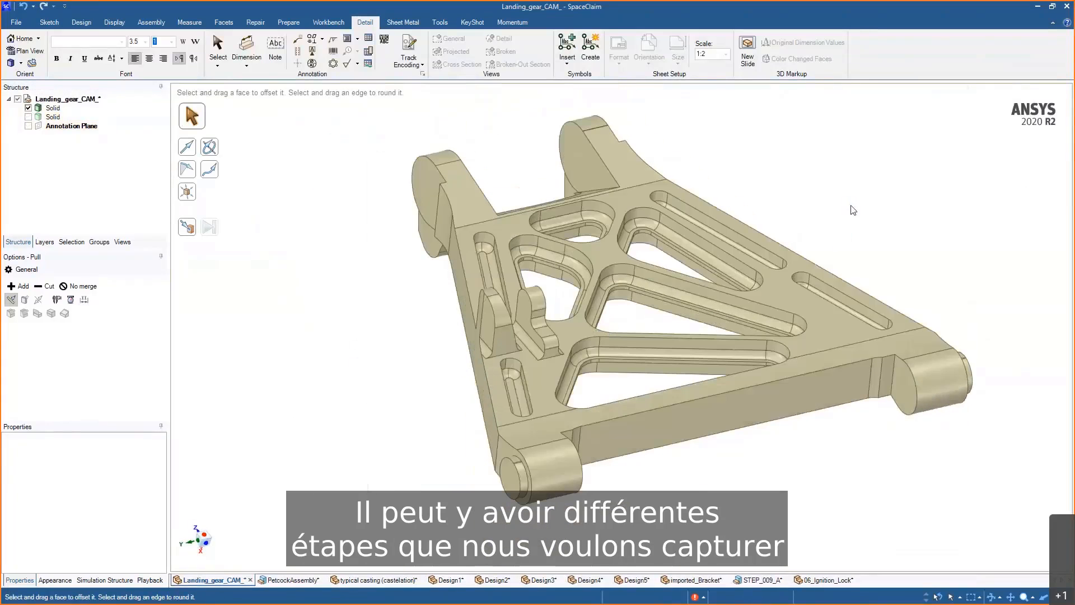
pyautogui.press('s')
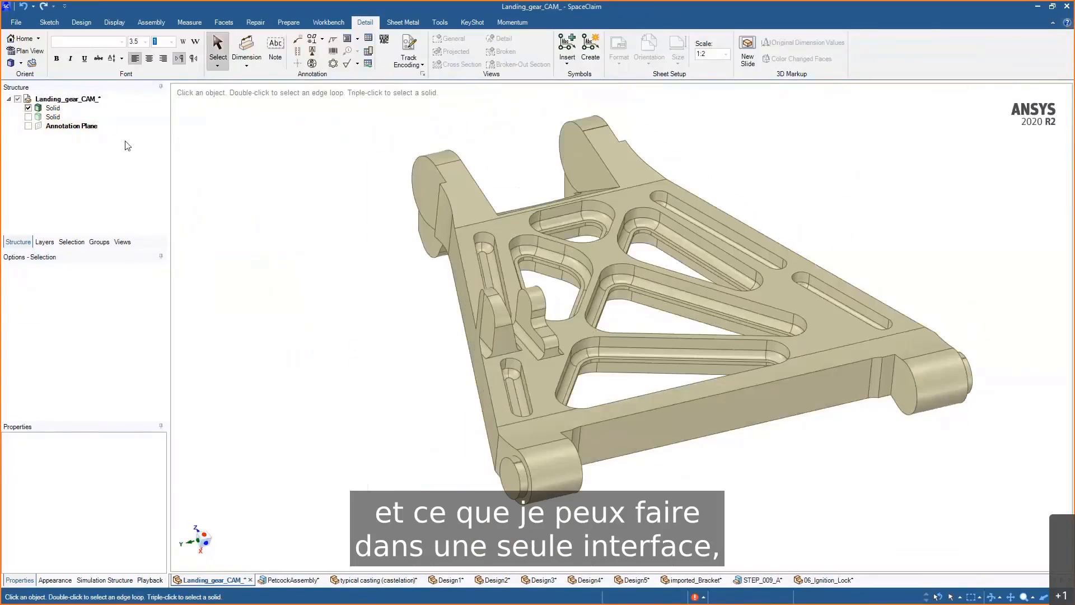
pyautogui.click(52, 108)
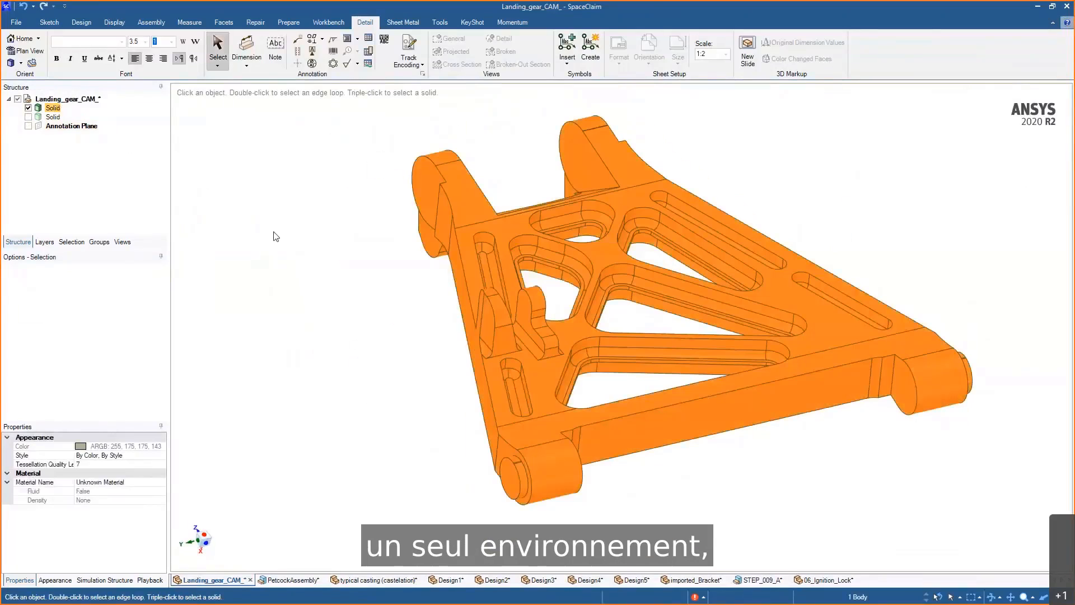
pyautogui.rightClick(276, 236)
pyautogui.click(302, 483)
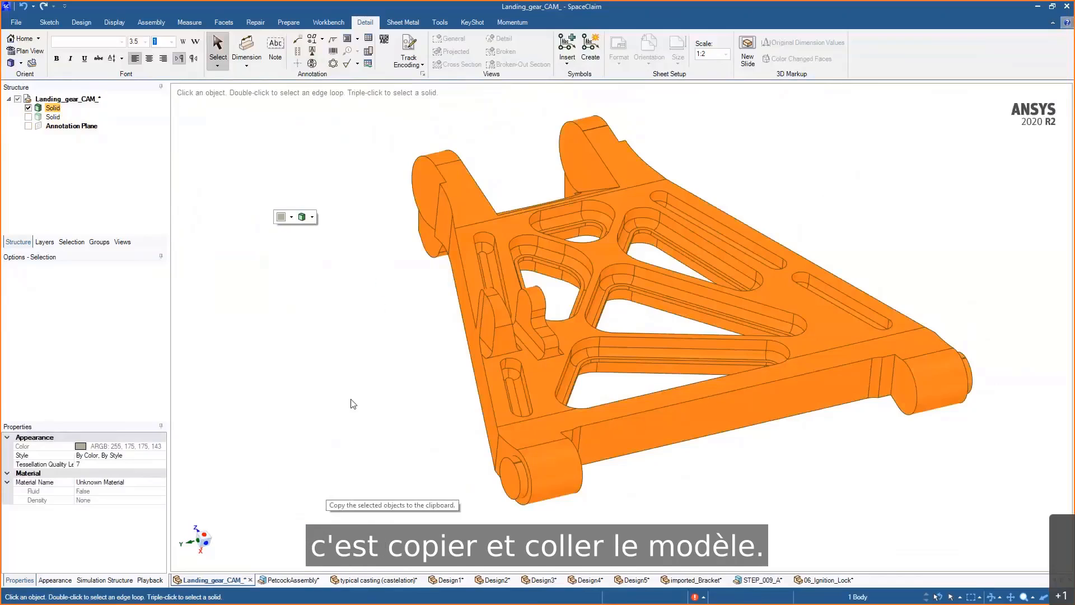
pyautogui.rightClick(356, 443)
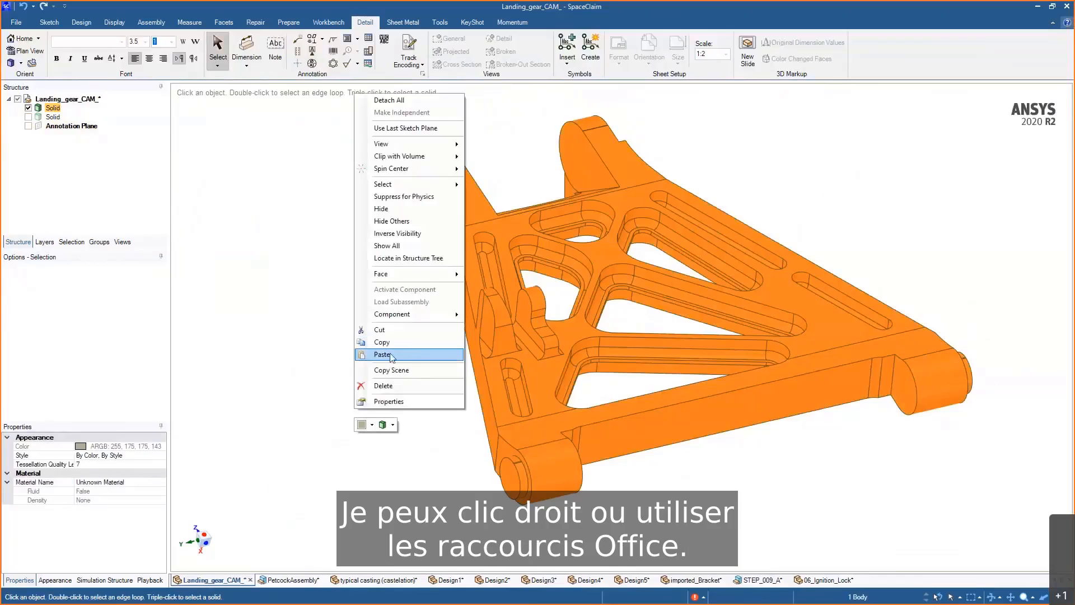
pyautogui.click(392, 357)
pyautogui.moveTo(407, 325)
pyautogui.mouseDown(button='middle')
pyautogui.moveTo(398, 322)
pyautogui.moveTo(417, 318)
pyautogui.moveTo(393, 323)
pyautogui.mouseUp(button='middle')
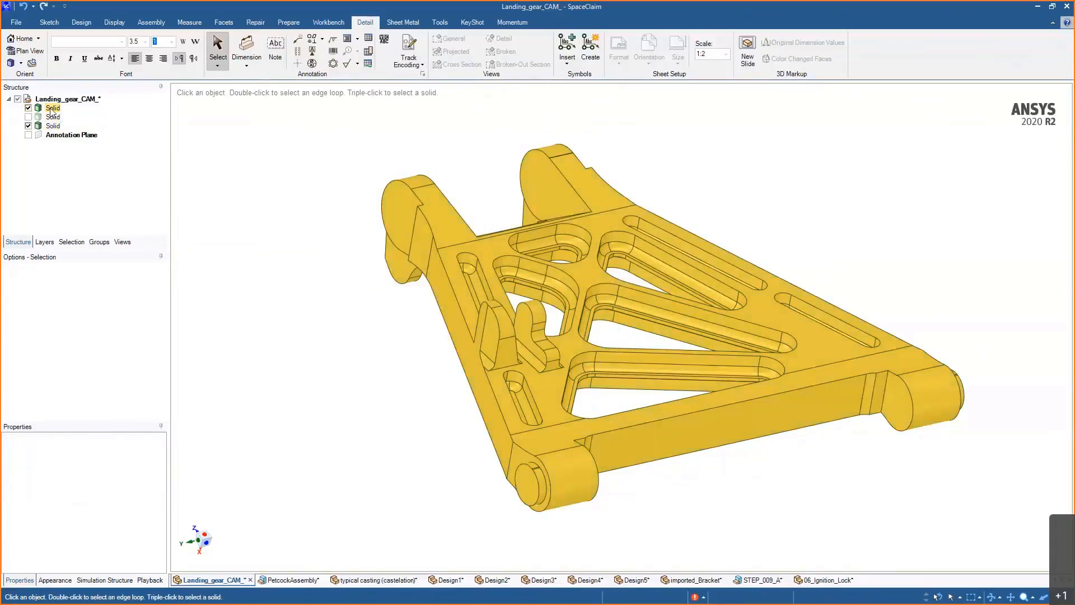
# - Lock the landing gear solid, then unlock it again
pyautogui.rightClick(51, 109)
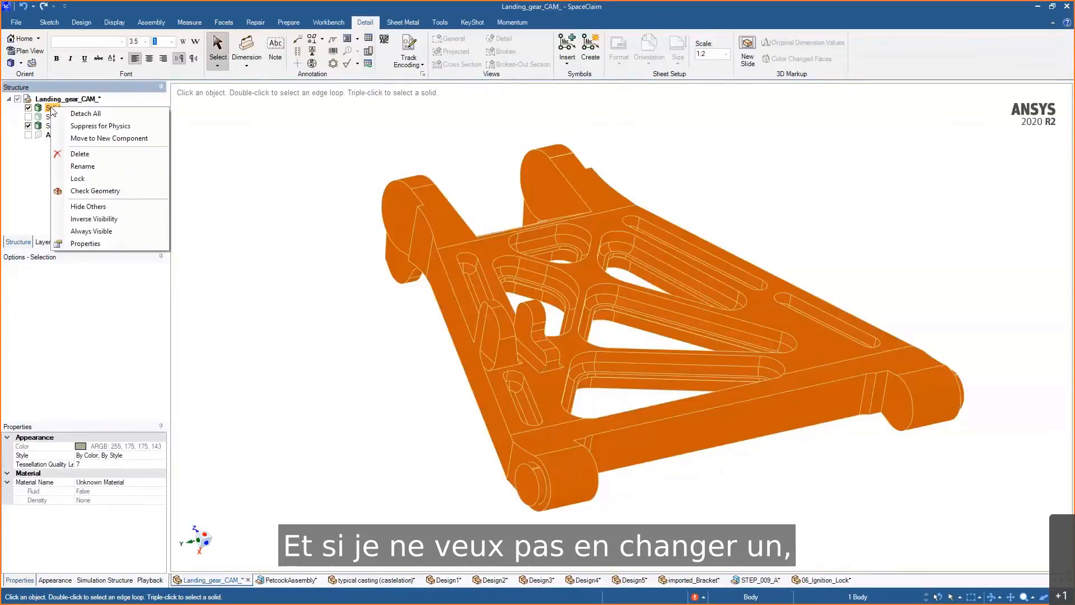
pyautogui.click(79, 179)
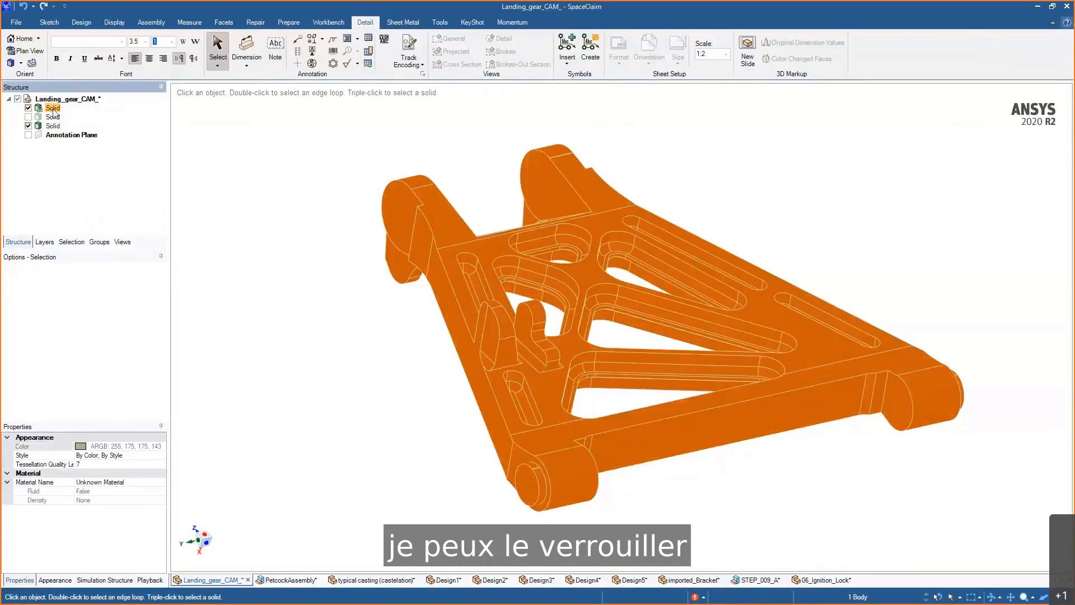
pyautogui.rightClick(55, 109)
pyautogui.click(91, 142)
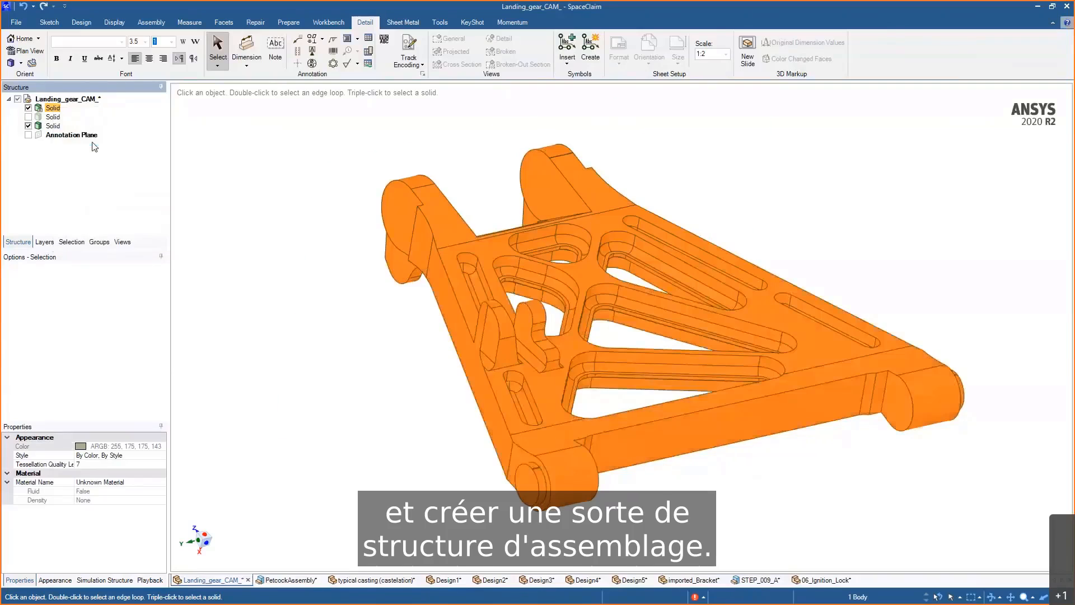
pyautogui.rightClick(50, 110)
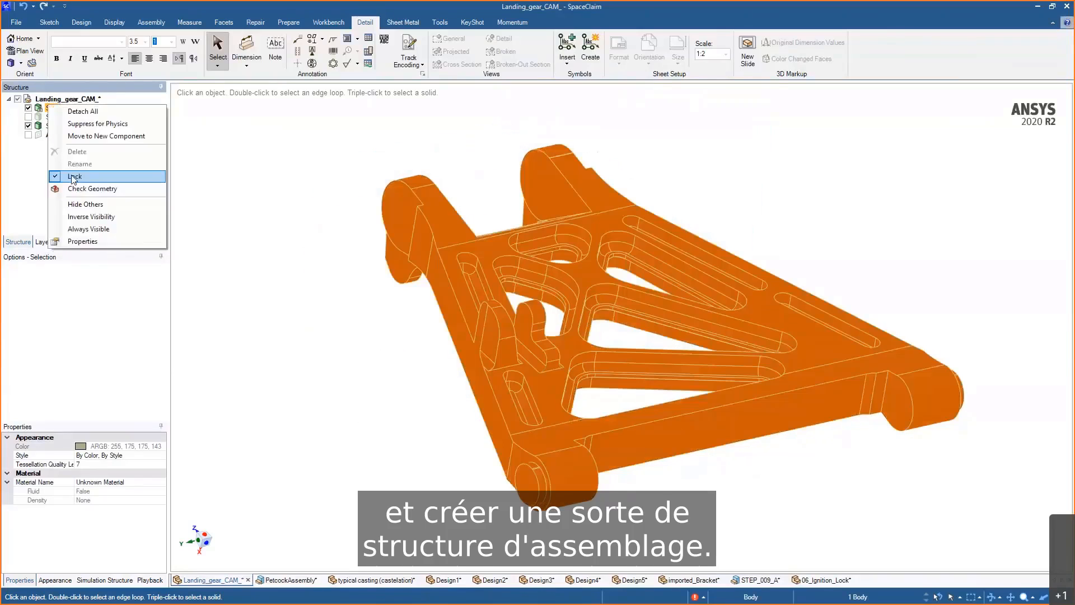
pyautogui.click(72, 176)
# - Move the landing gear solid into a new component named Final
pyautogui.rightClick(49, 107)
pyautogui.click(73, 137)
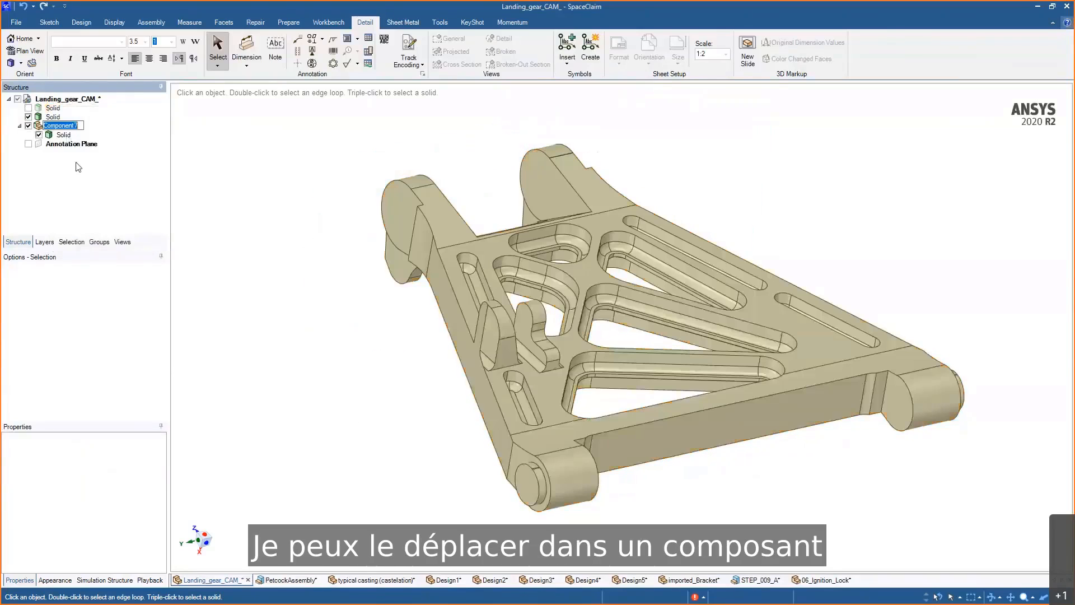
pyautogui.write('Final')
pyautogui.press('Return')
# - Lock the Final component and hide it
pyautogui.rightClick(53, 129)
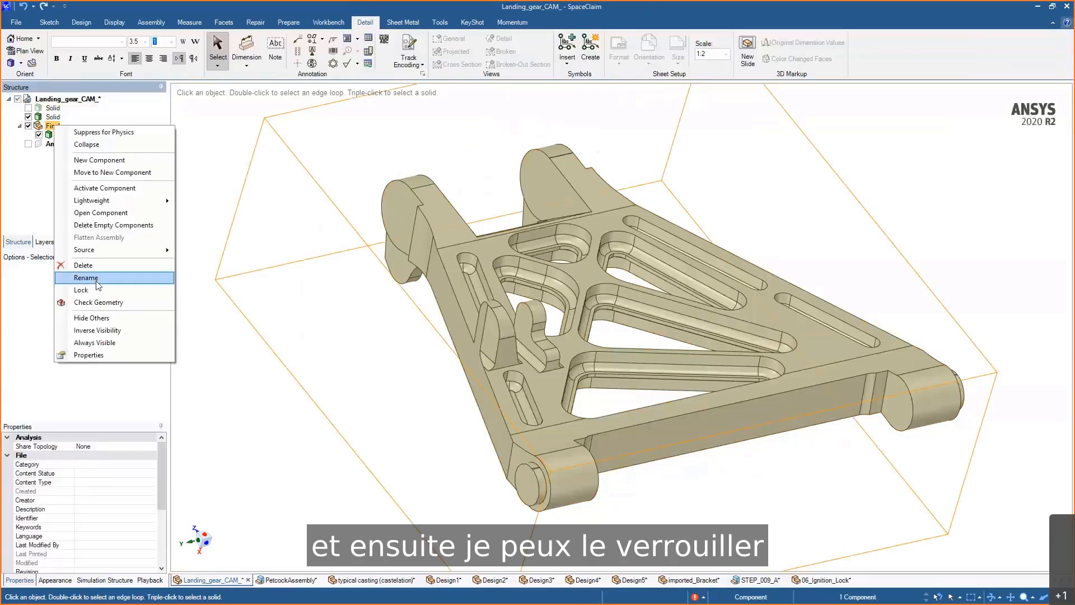
pyautogui.click(73, 291)
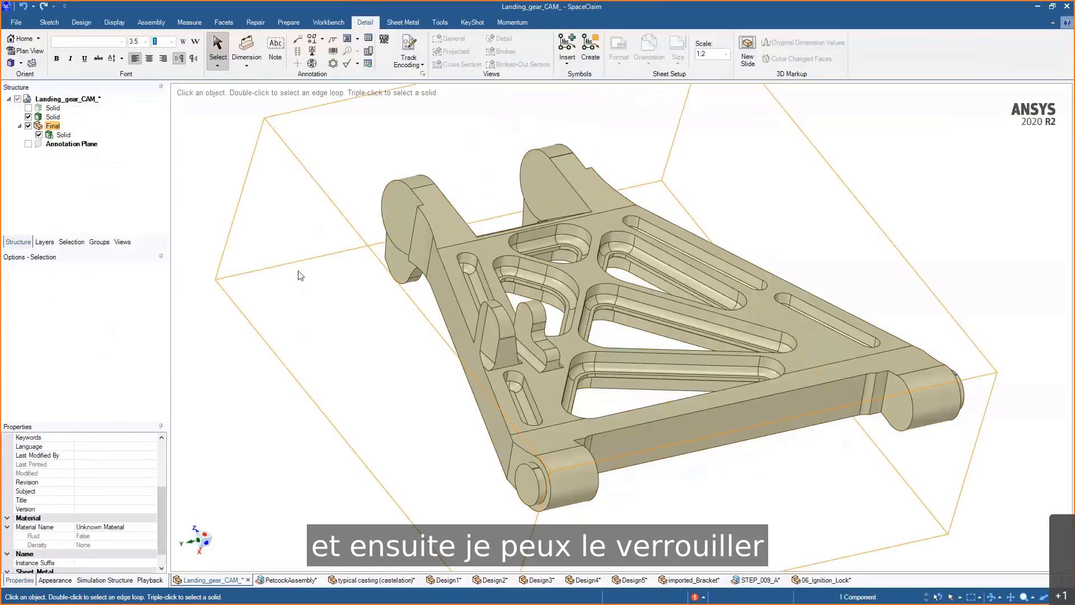
pyautogui.click(28, 126)
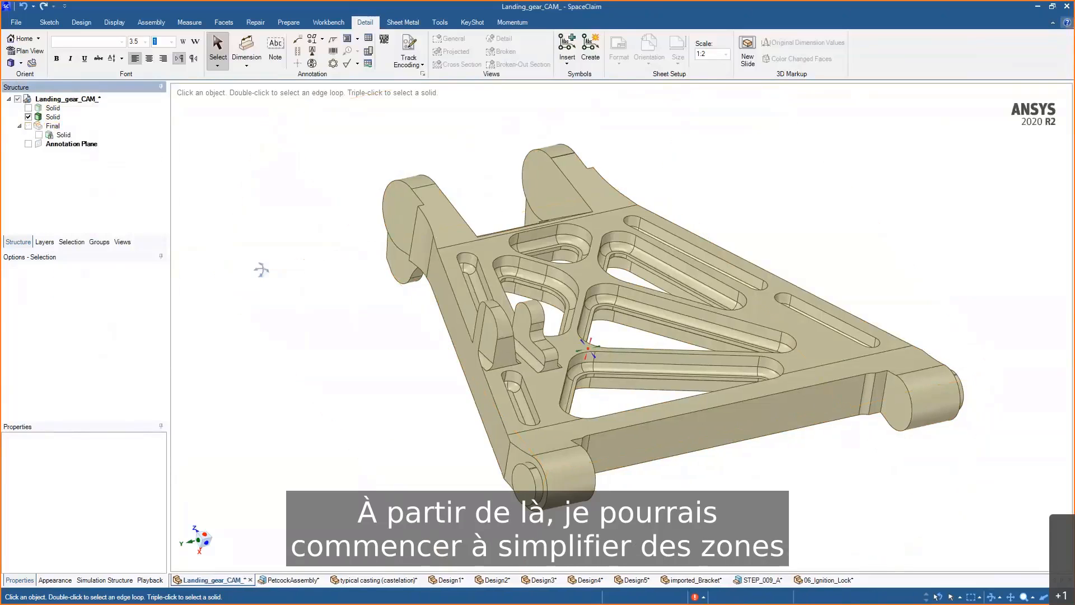
# - Select the seven faces of the notch under the part's lower bar and fill them
pyautogui.moveTo(259, 269); pyautogui.dragTo(948, 172, button='middle')
pyautogui.scroll(5, 876, 205)
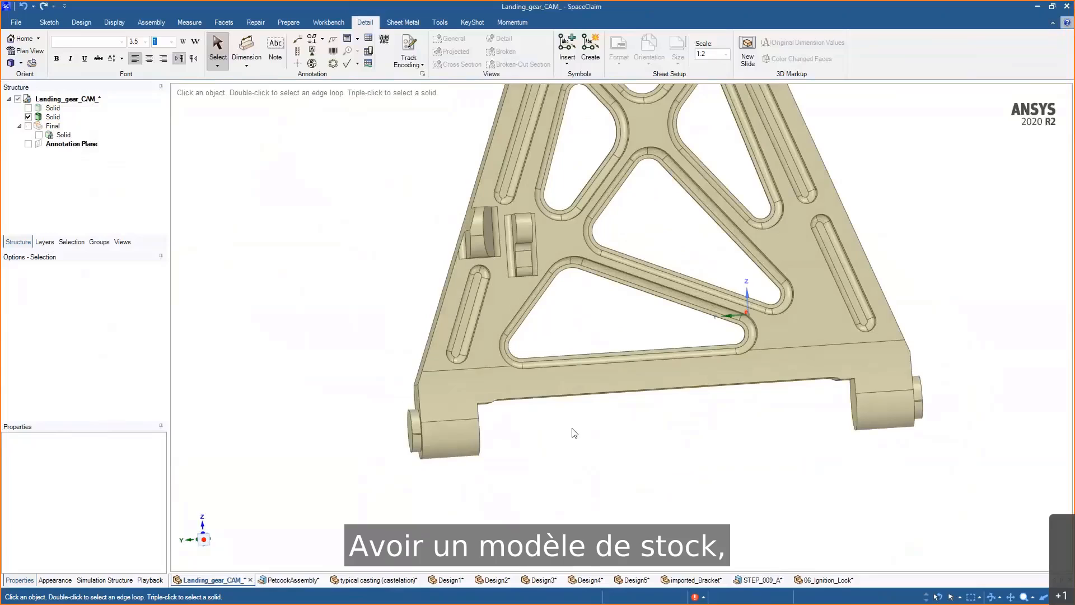
pyautogui.click(462, 380)
pyautogui.moveTo(457, 377); pyautogui.dragTo(899, 465)
pyautogui.moveTo(876, 445); pyautogui.dragTo(898, 409, button='middle')
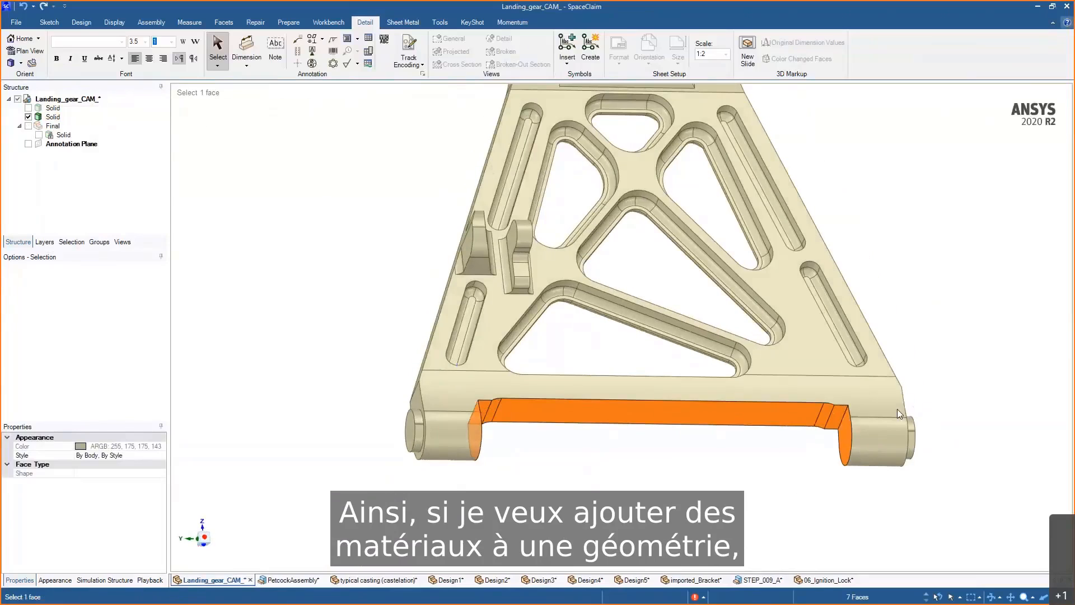
pyautogui.press('p')
pyautogui.scroll(3, 776, 442)
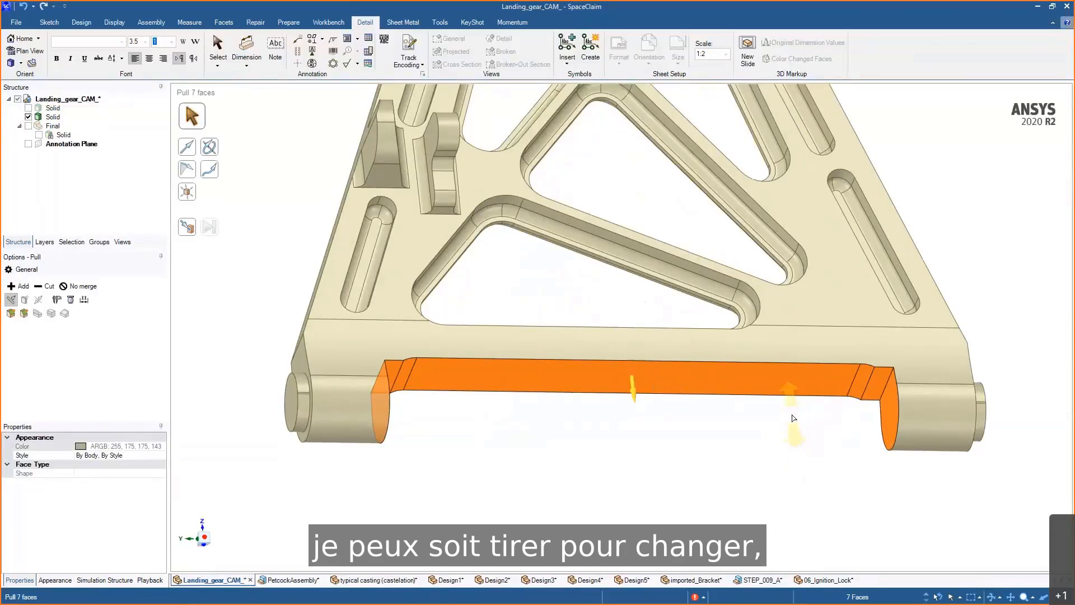
pyautogui.press('f')
pyautogui.moveTo(691, 499); pyautogui.dragTo(572, 528, button='middle')
# - Pull both end faces of the lower pin outward by 1 mm, then by a further 0.5 mm
pyautogui.click(758, 391)
pyautogui.moveTo(784, 412); pyautogui.dragTo(921, 415, button='middle')
pyautogui.scroll(-3, 819, 421)
pyautogui.keyDown('ctrl'); pyautogui.click(447, 379); pyautogui.keyUp('ctrl')
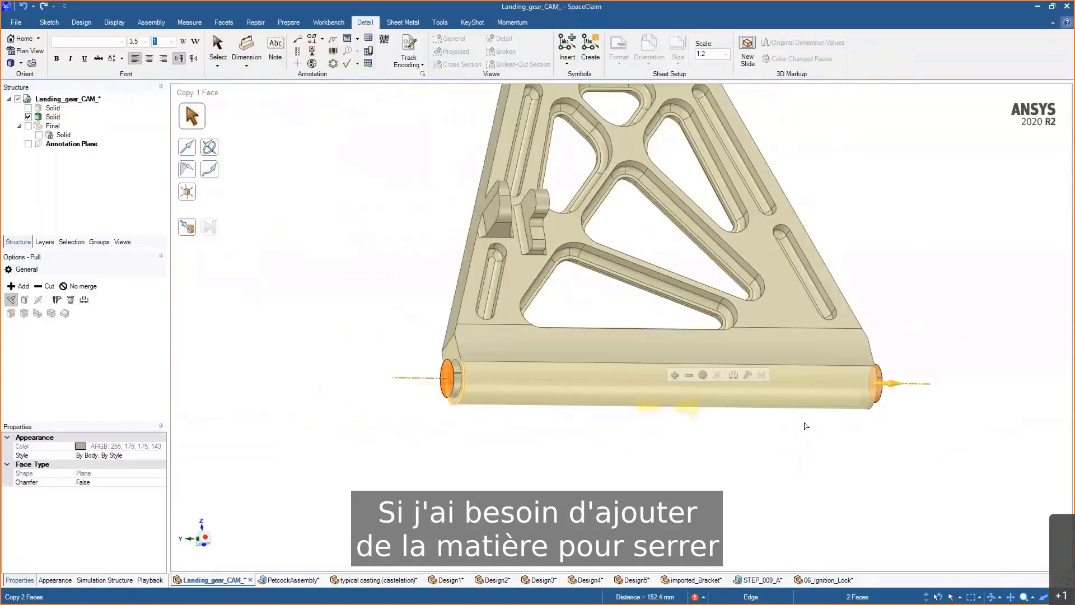
pyautogui.moveTo(806, 426); pyautogui.dragTo(832, 428)
pyautogui.moveTo(834, 428); pyautogui.dragTo(860, 380, button='middle')
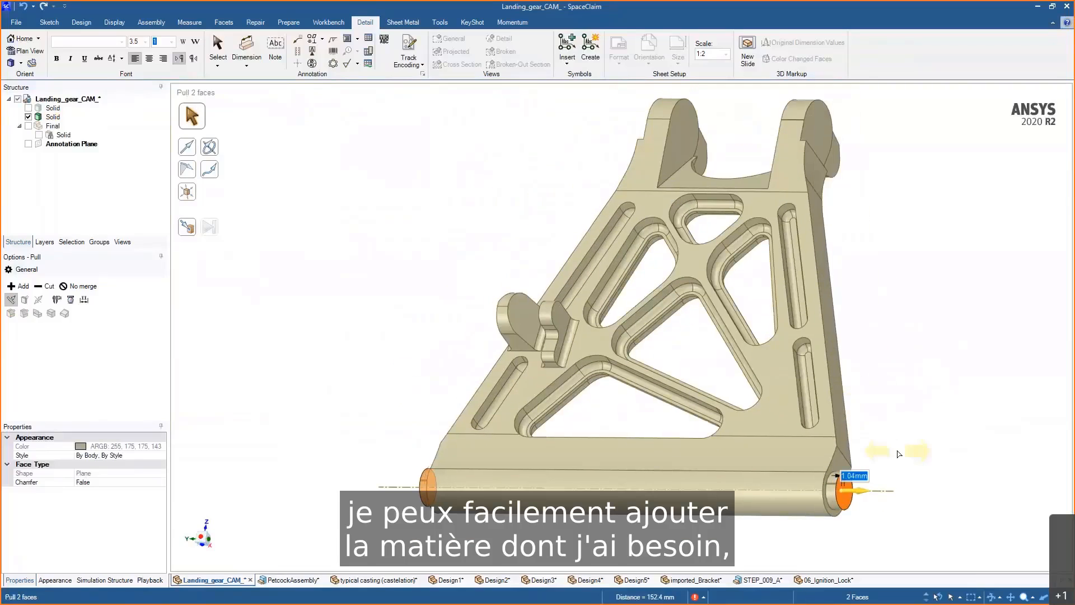
pyautogui.scroll(3, 901, 448)
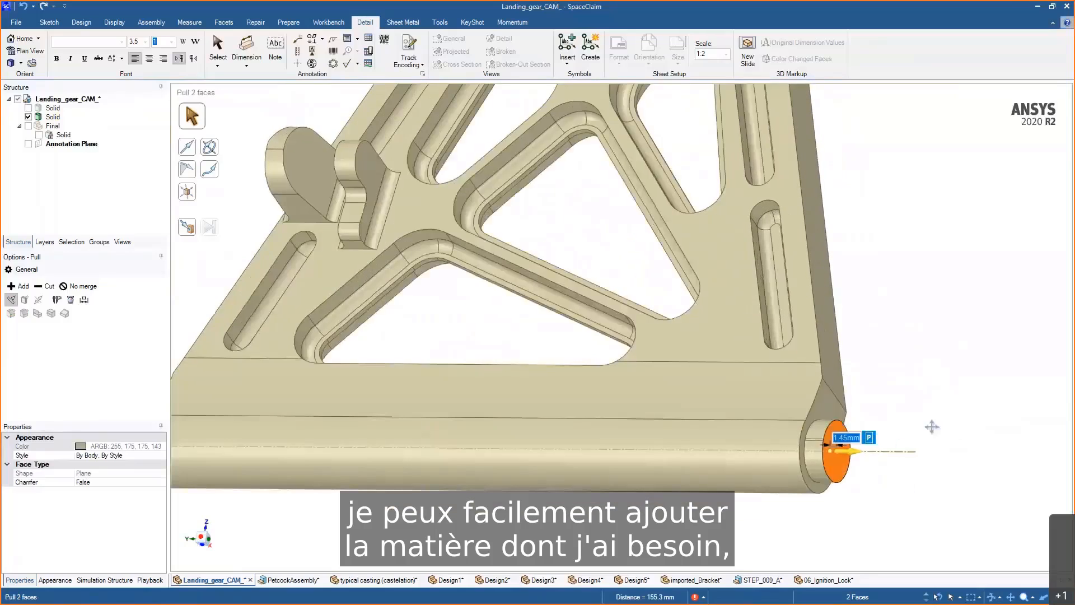
pyautogui.write('1')
pyautogui.press('Return')
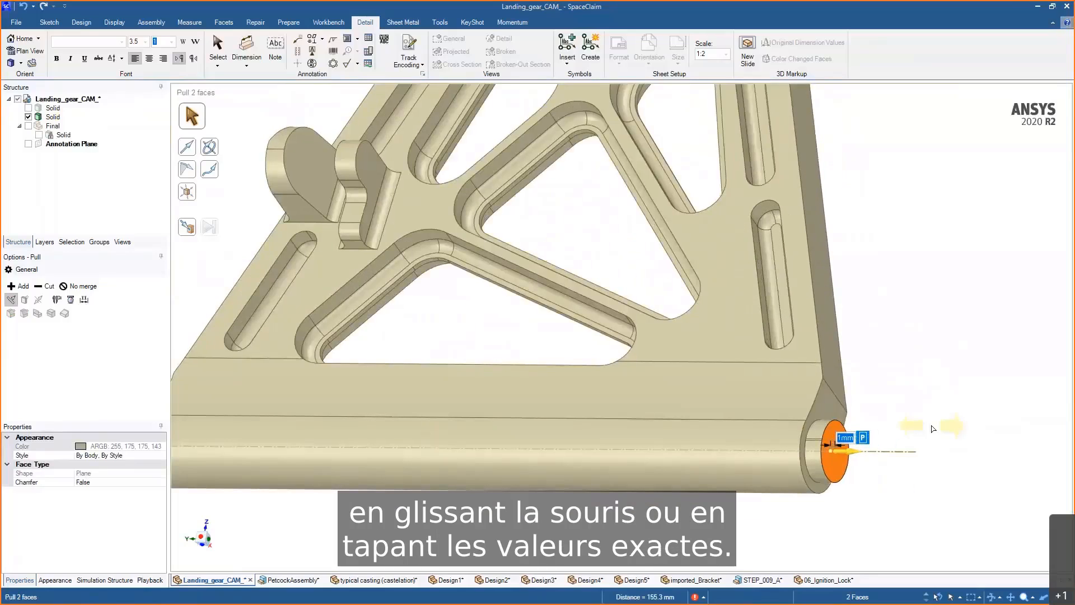
pyautogui.write('0.5')
pyautogui.press('Return')
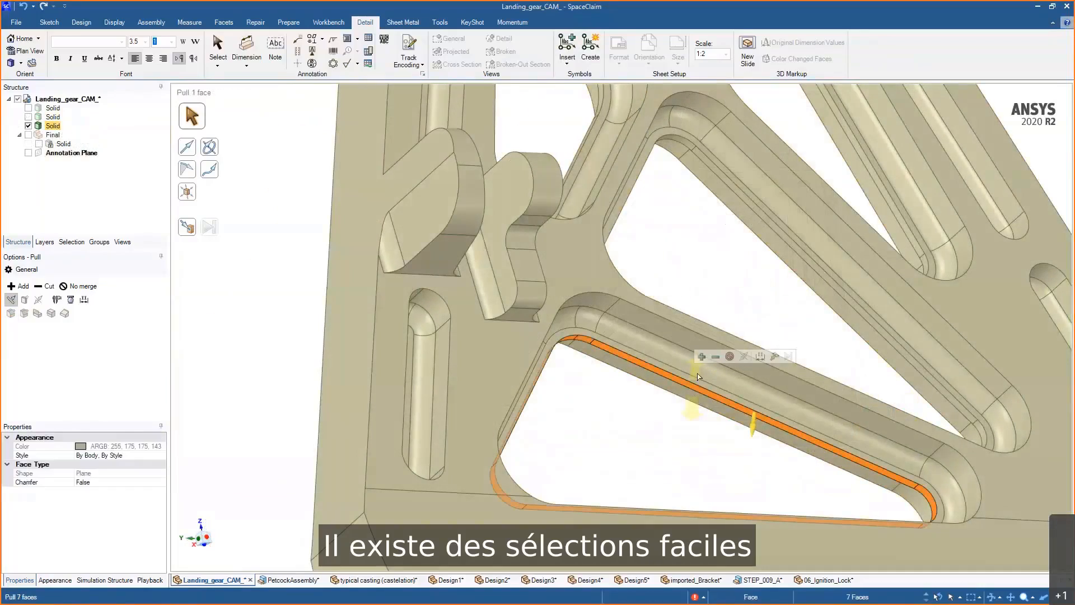
# - Select the round chains along the edges of two pockets
pyautogui.keyDown('ctrl'); pyautogui.doubleClick(764, 214); pyautogui.keyUp('ctrl')
pyautogui.scroll(-3, 768, 210)
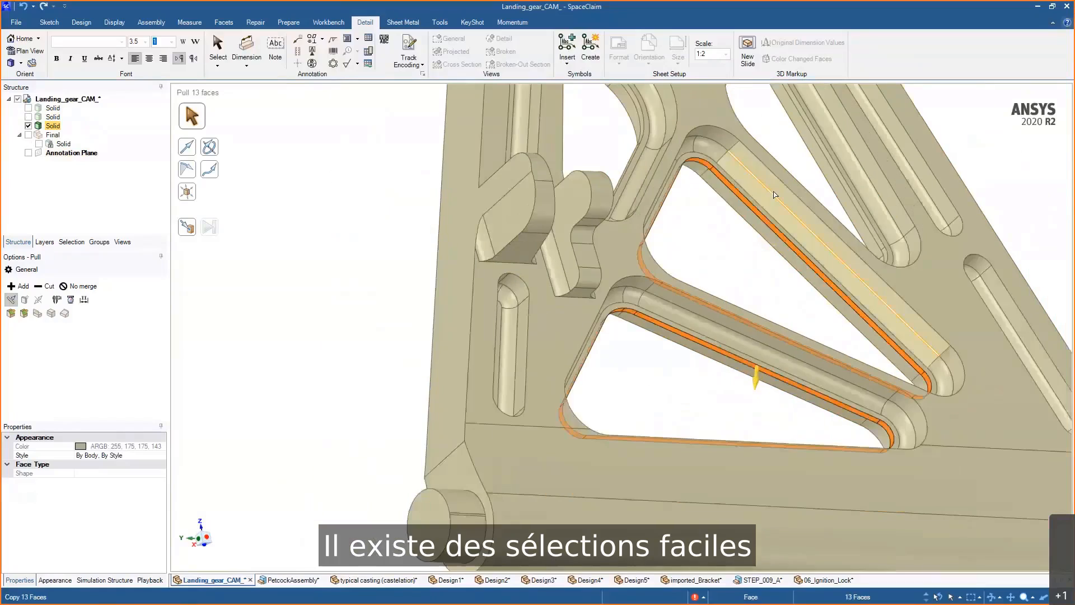
pyautogui.keyDown('ctrl'); pyautogui.moveTo(773, 193); pyautogui.dragTo(766, 222, button='middle'); pyautogui.keyUp('ctrl')
pyautogui.press('ctrl')
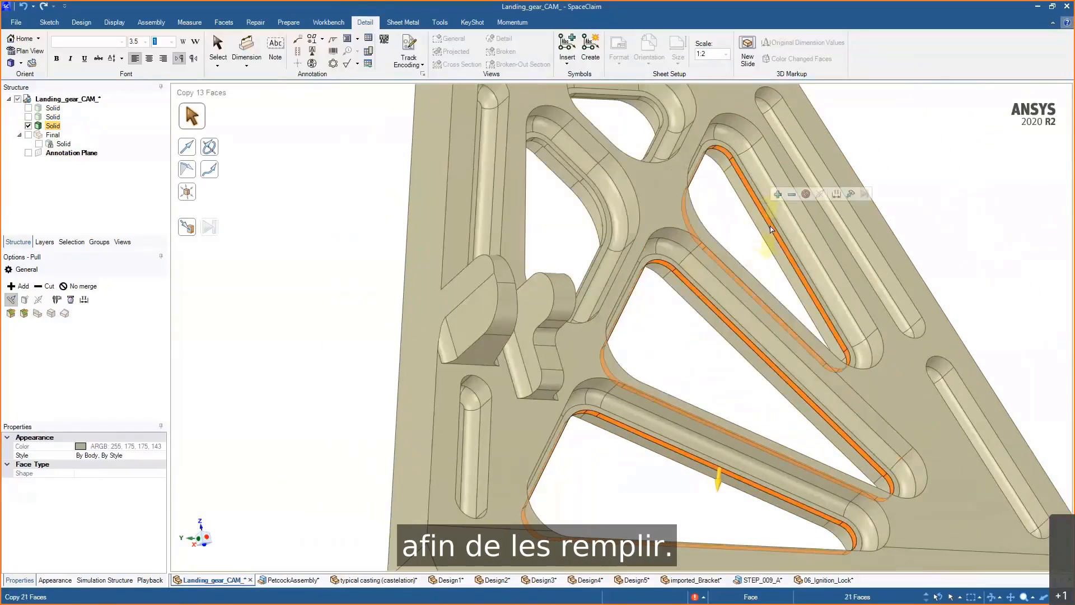
pyautogui.click(811, 316)
pyautogui.moveTo(812, 316); pyautogui.dragTo(817, 315, button='middle')
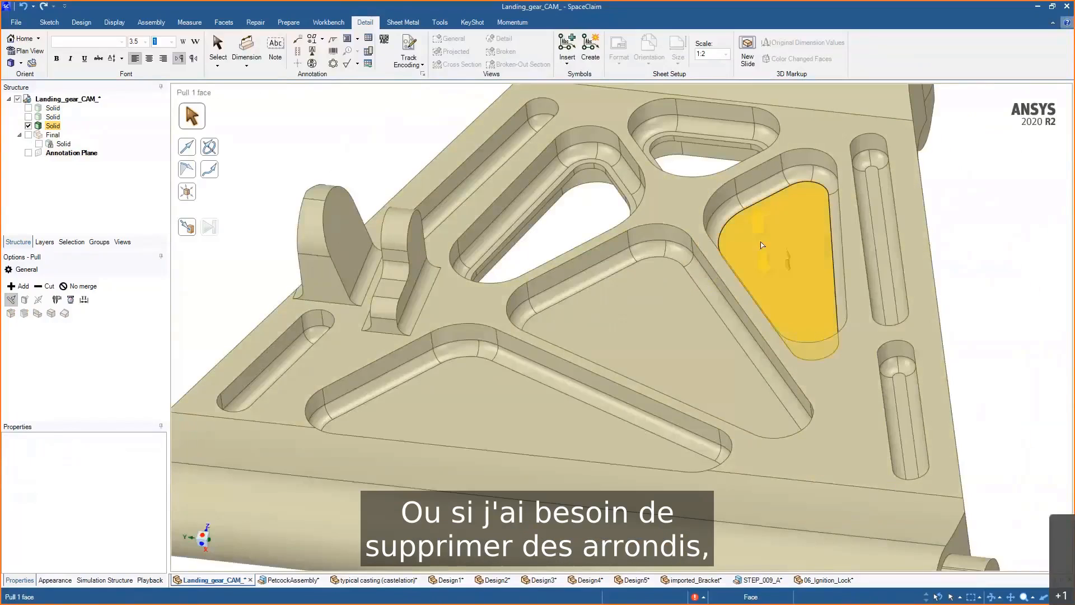
# - Select every round equal to or smaller than 2.06 mm from one pocket round and remove them
pyautogui.click(699, 284)
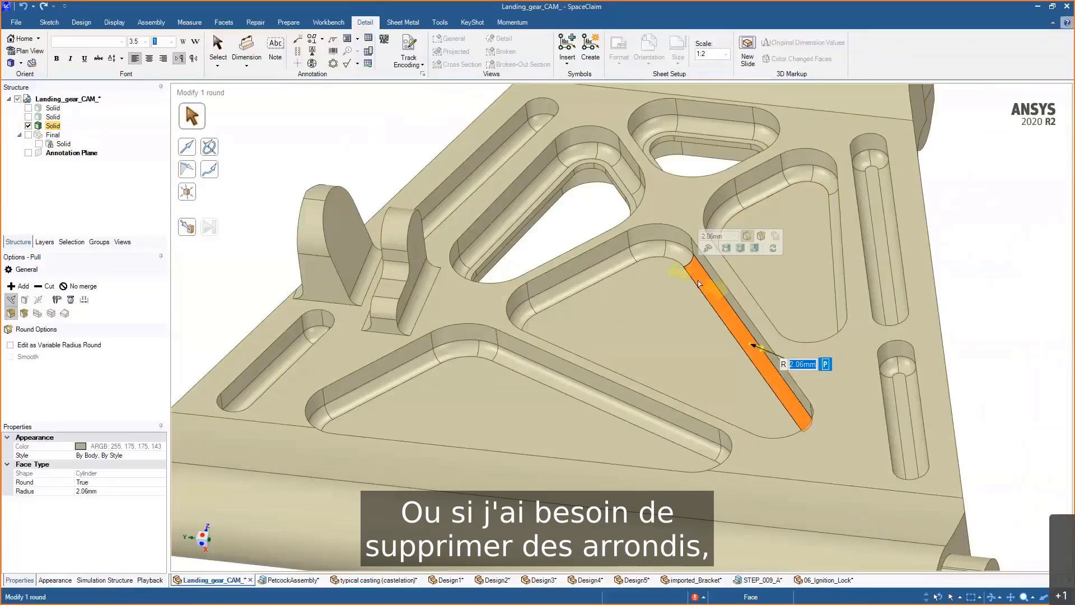
pyautogui.click(65, 244)
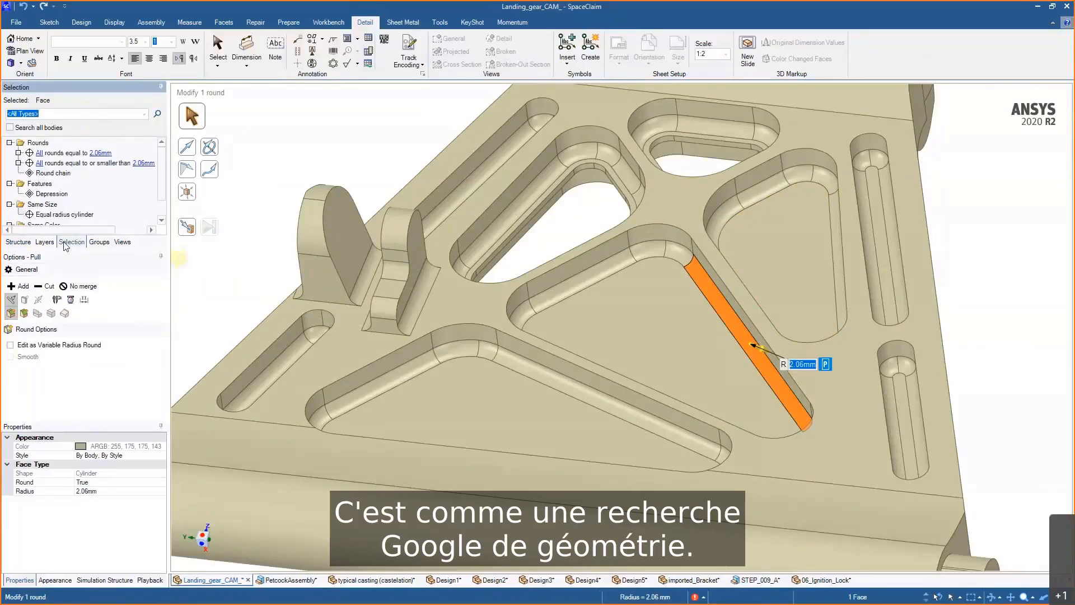
pyautogui.moveTo(66, 155)
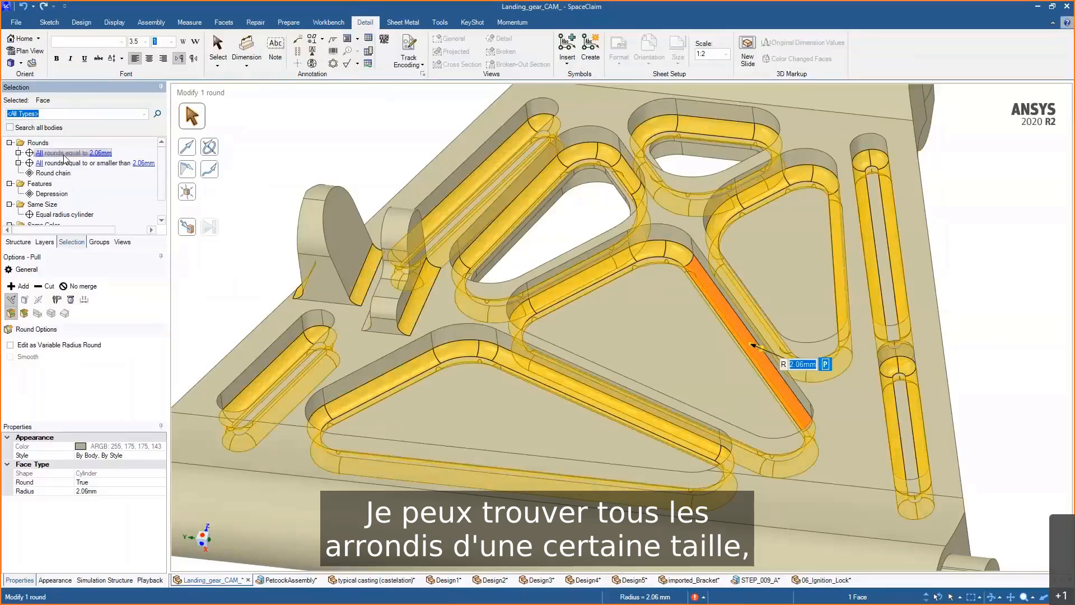
pyautogui.click(65, 161)
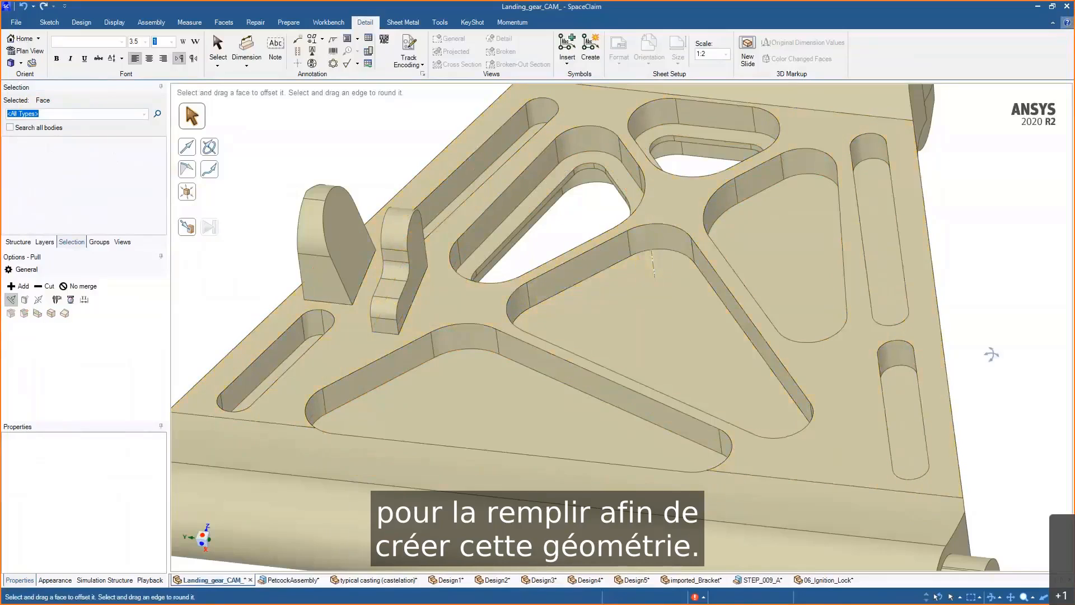
# - Select the five pocket floors, extend the selection to their whole depressions, and fill the pockets
pyautogui.moveTo(991, 353); pyautogui.dragTo(976, 337, button='middle')
pyautogui.click(644, 314)
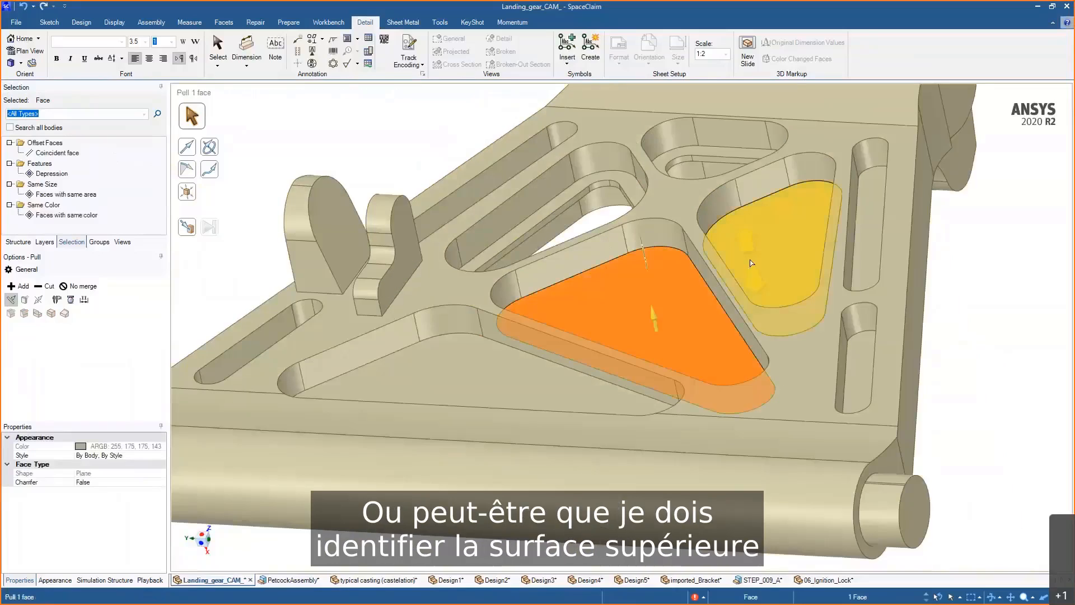
pyautogui.keyDown('ctrl'); pyautogui.click(784, 249); pyautogui.keyUp('ctrl')
pyautogui.keyDown('ctrl'); pyautogui.click(861, 249); pyautogui.keyUp('ctrl')
pyautogui.keyDown('ctrl'); pyautogui.click(860, 364); pyautogui.keyUp('ctrl')
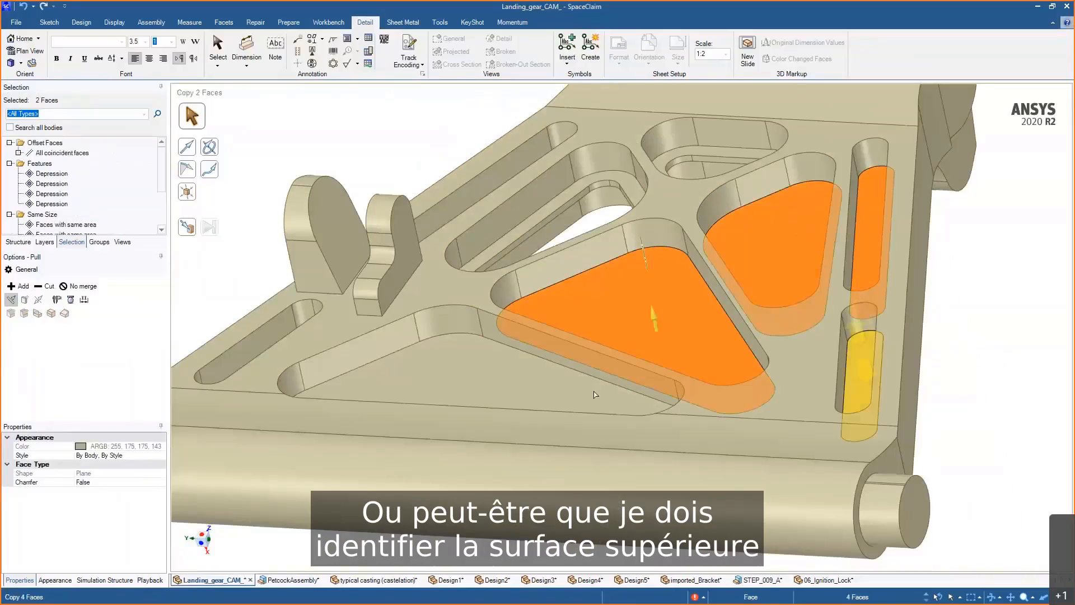
pyautogui.keyDown('ctrl'); pyautogui.click(574, 395); pyautogui.keyUp('ctrl')
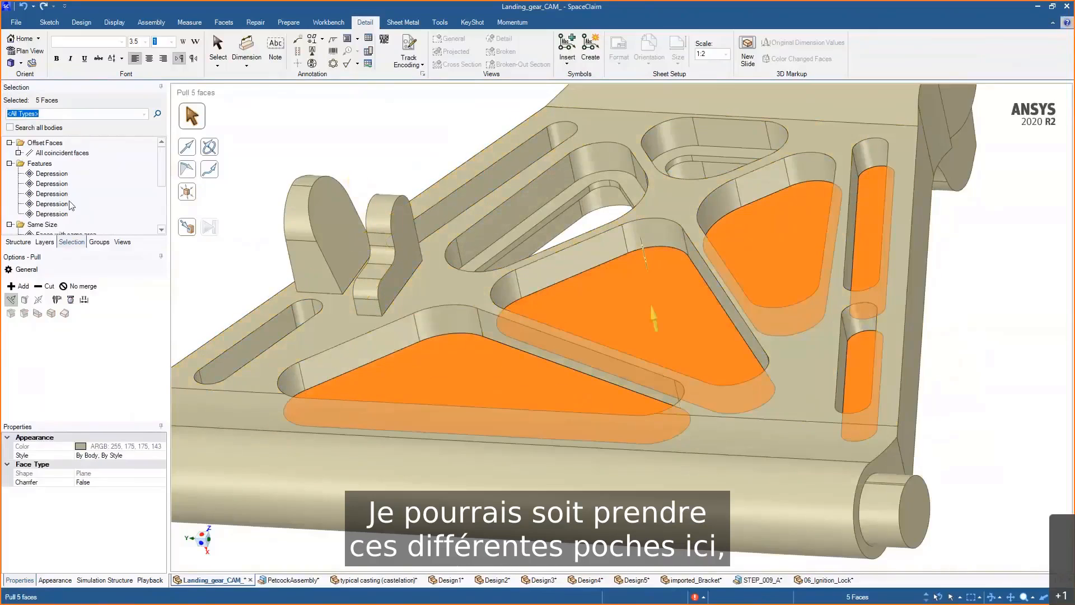
pyautogui.click(50, 173)
pyautogui.keyDown('shift'); pyautogui.click(55, 215); pyautogui.keyUp('shift')
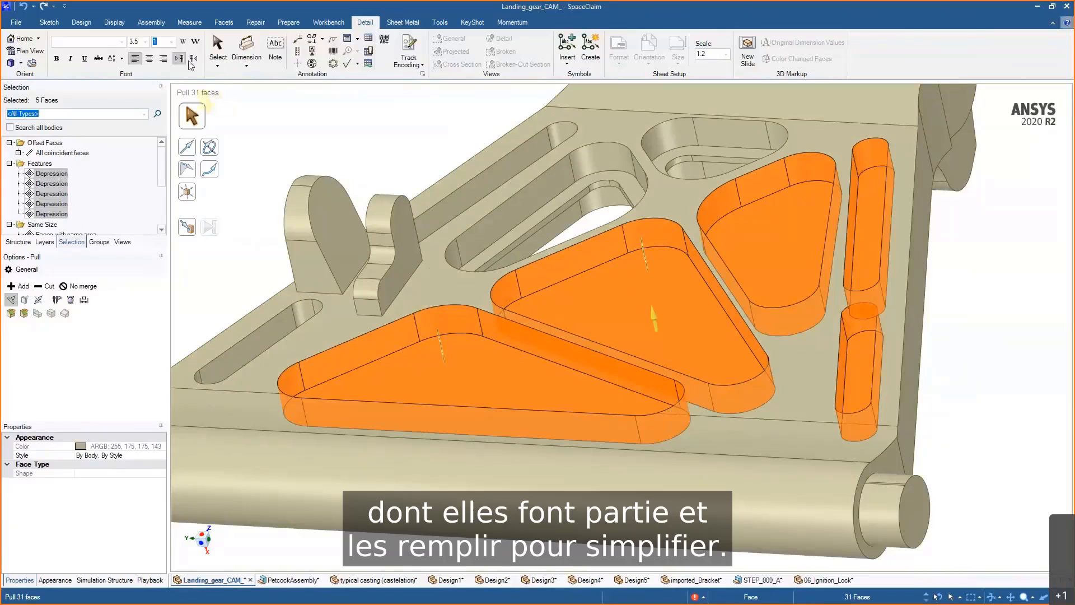
pyautogui.click(81, 22)
pyautogui.click(255, 50)
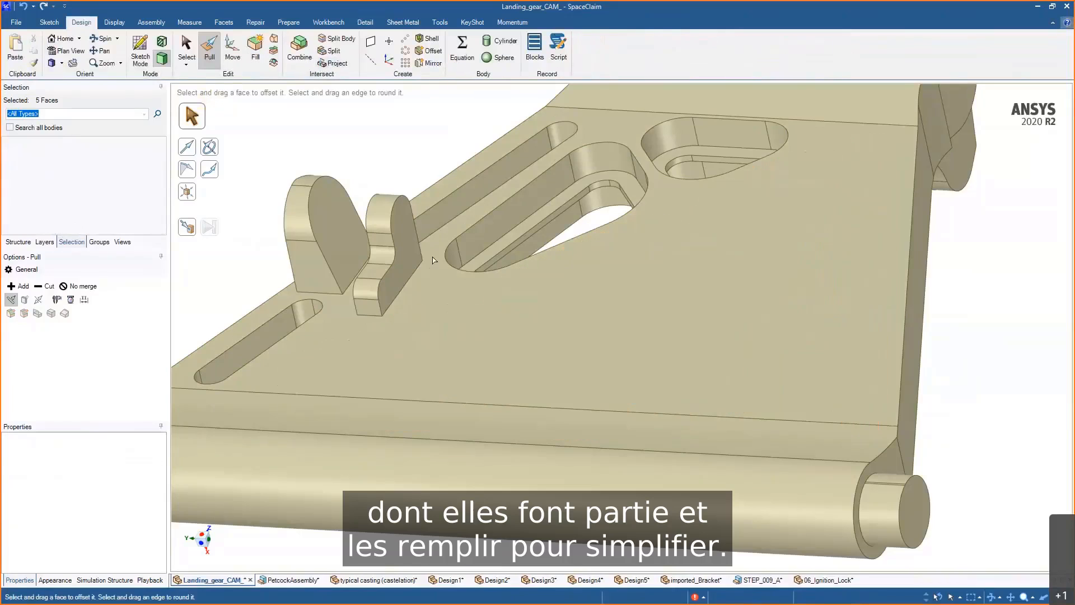
# - Copy and paste the part's top face as a separate surface, then hide everything else
pyautogui.click(635, 317)
pyautogui.scroll(-3, 634, 317)
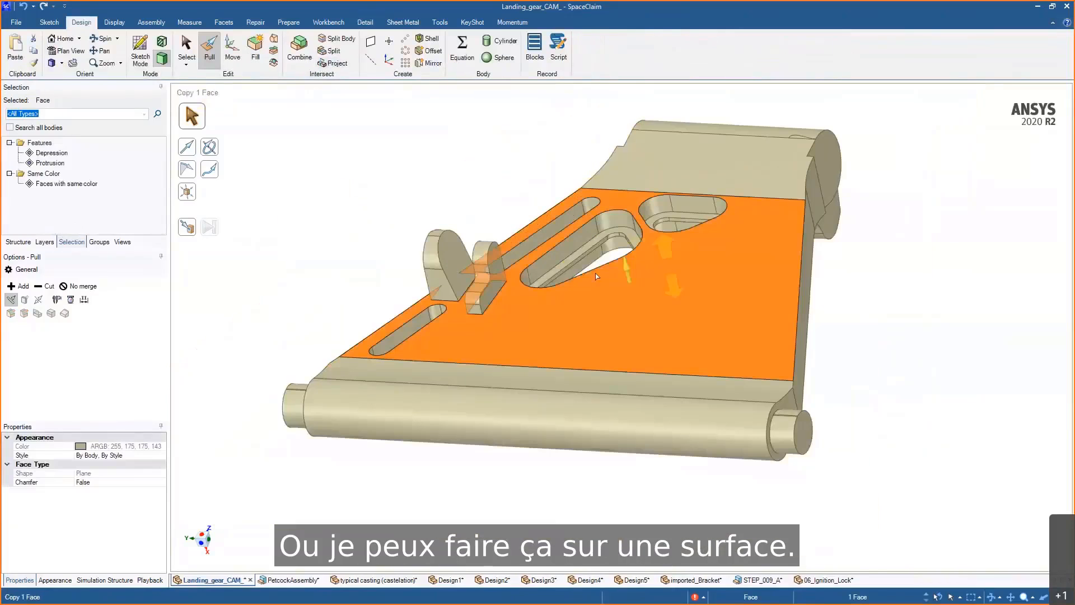
pyautogui.hotkey('ctrl', 'c')
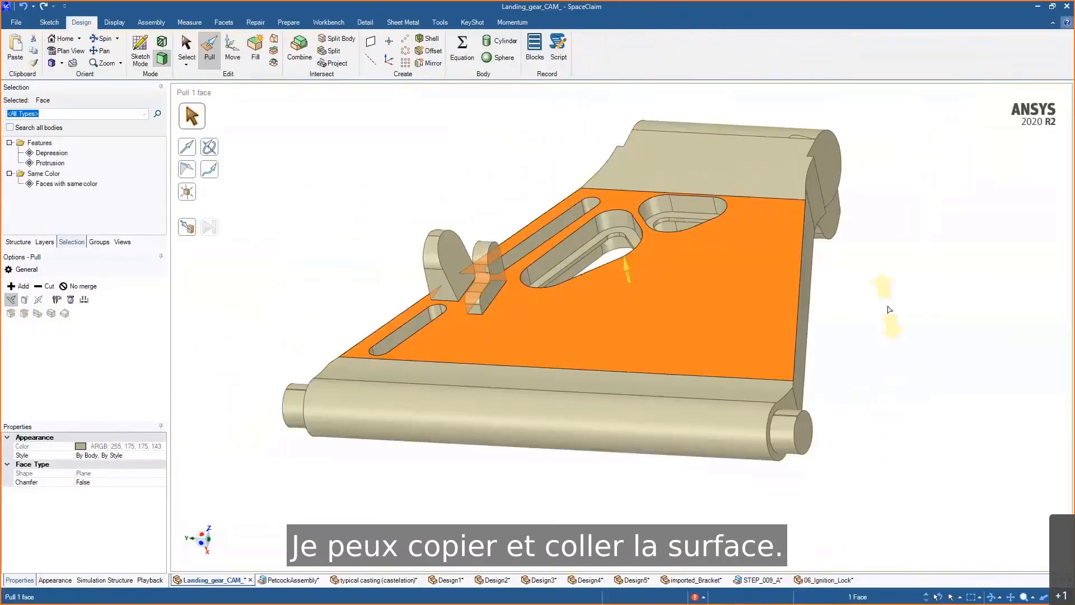
pyautogui.hotkey('ctrl', 'v')
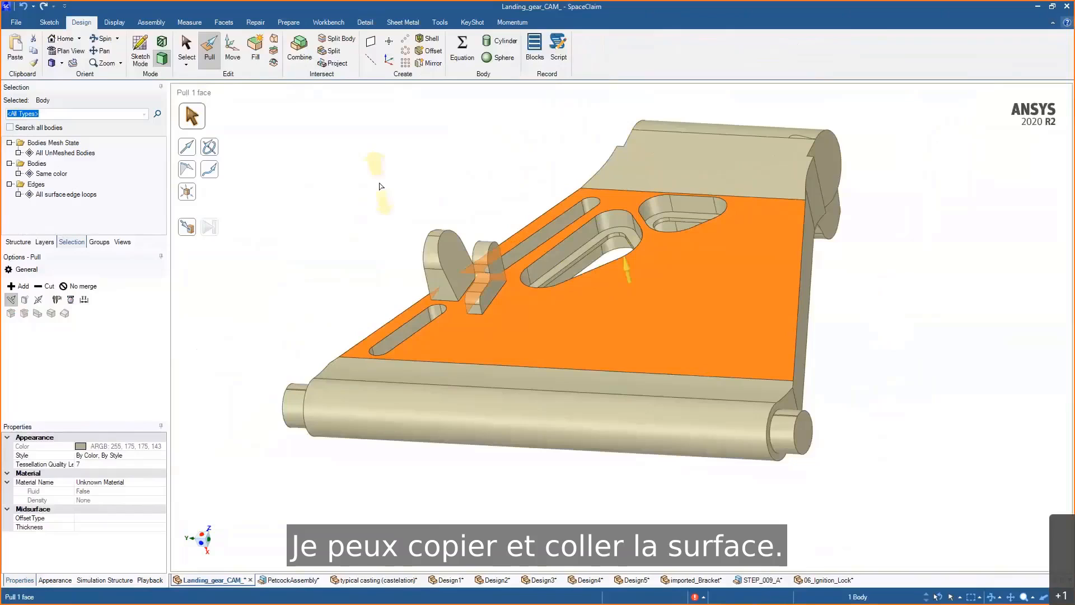
pyautogui.rightClick(378, 180)
pyautogui.click(415, 312)
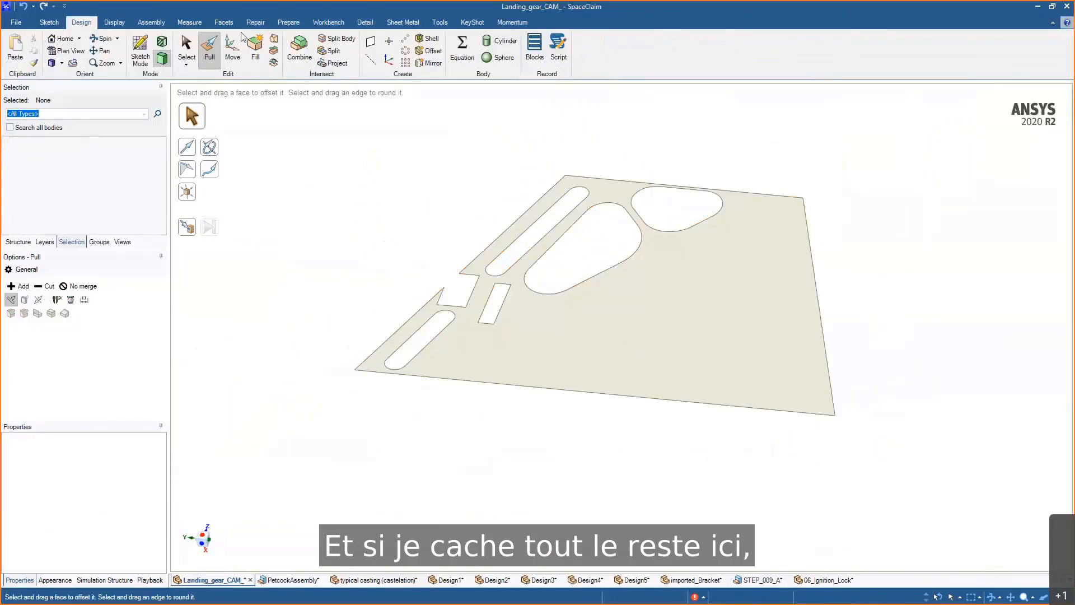
# - Patch the surface's missing faces and run Extra Edges removal on it
pyautogui.click(255, 22)
pyautogui.click(126, 63)
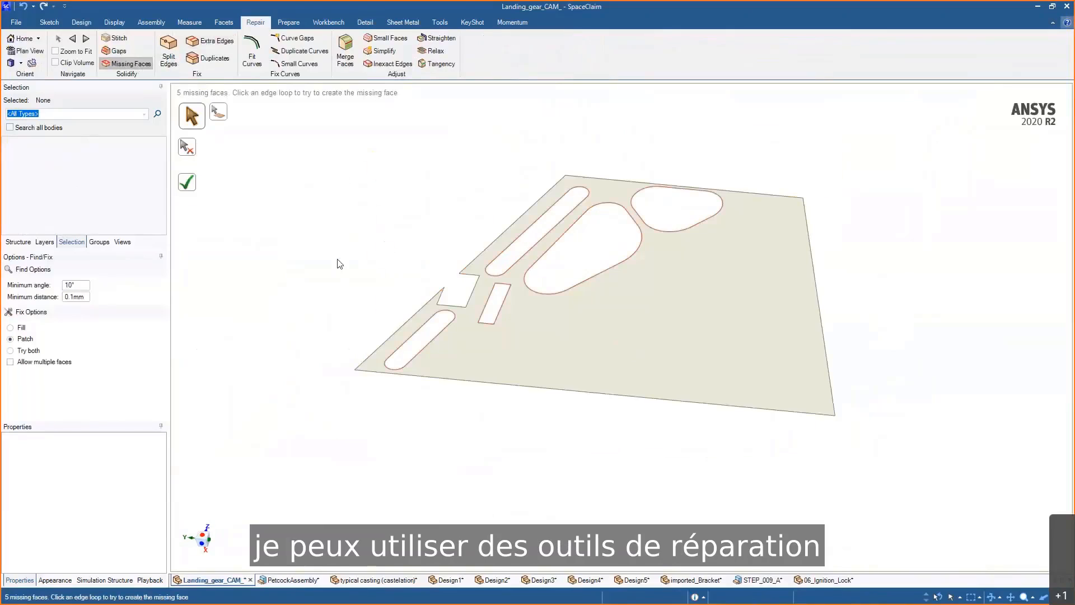
pyautogui.click(188, 186)
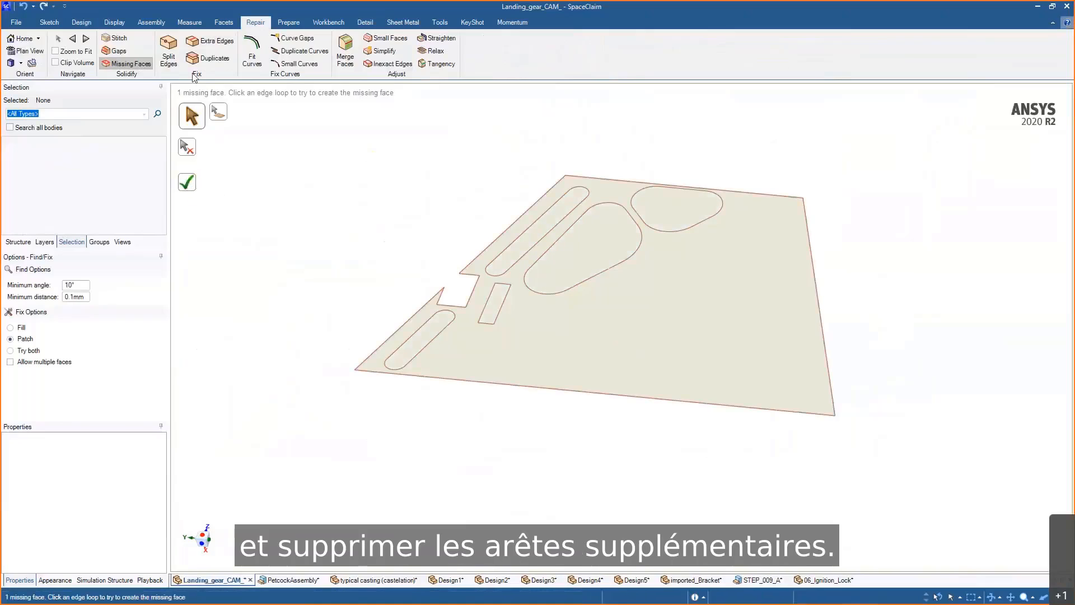
pyautogui.click(210, 41)
pyautogui.click(190, 181)
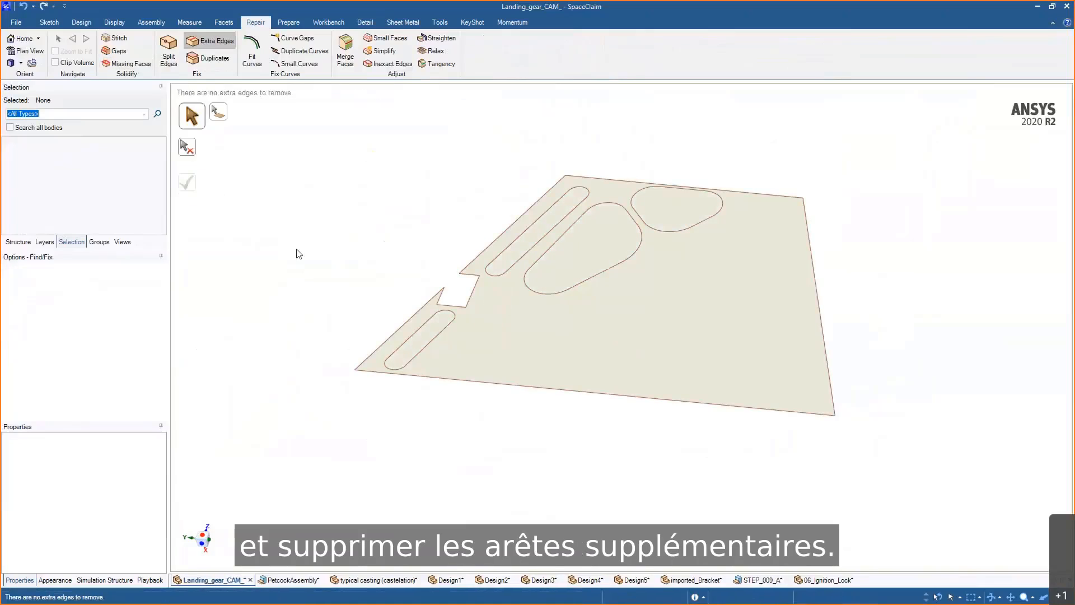
# - Extend the surface's front edge outward about 42 mm with Pull
pyautogui.moveTo(517, 379); pyautogui.dragTo(609, 360, button='middle')
pyautogui.press('p')
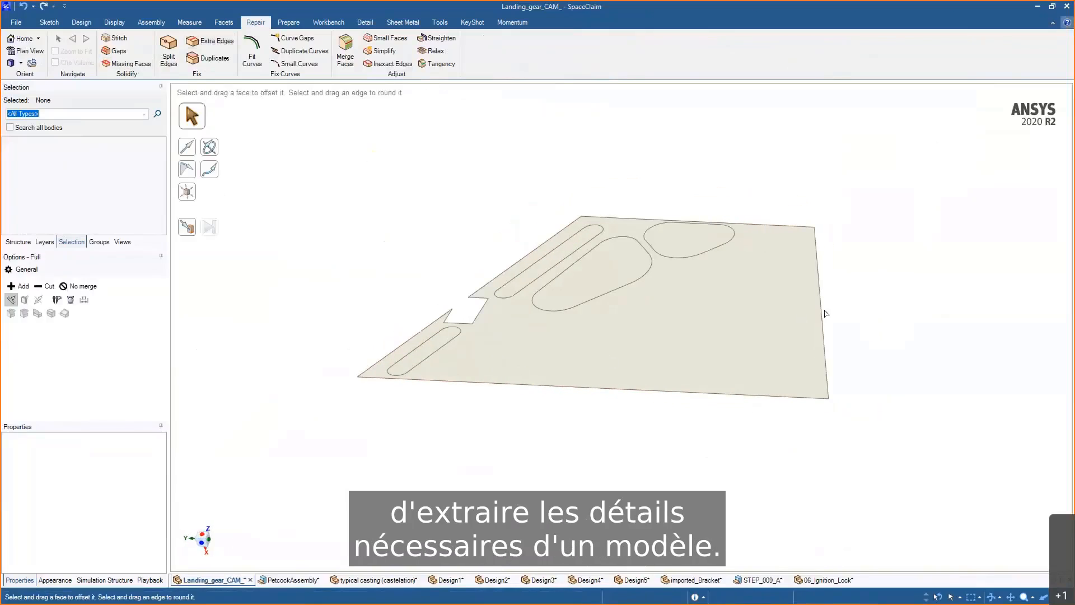
pyautogui.click(823, 314)
pyautogui.keyDown('ctrl'); pyautogui.click(473, 292); pyautogui.keyUp('ctrl')
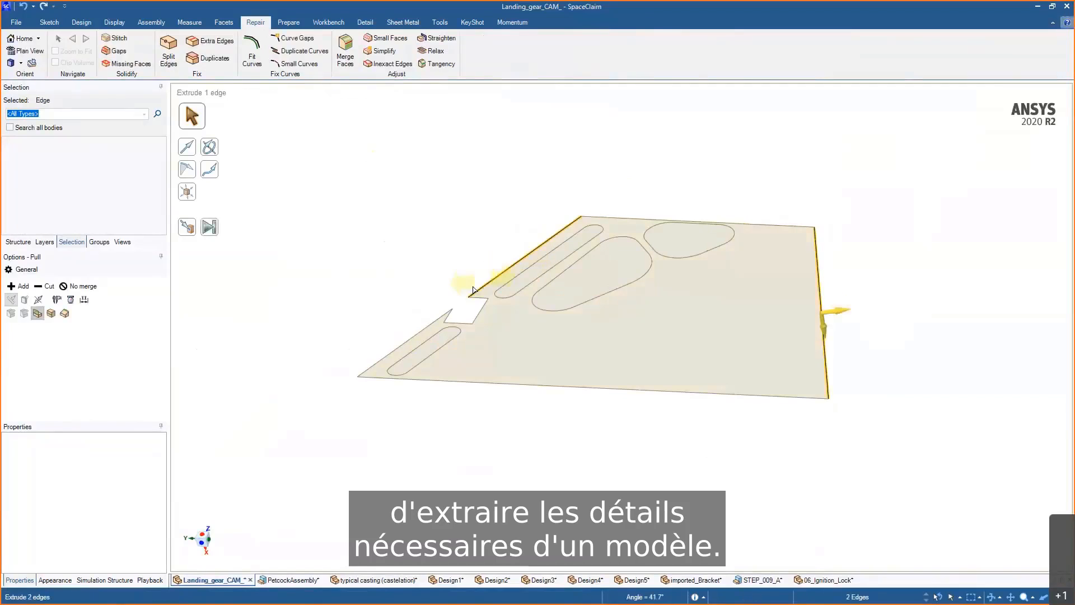
pyautogui.keyDown('ctrl'); pyautogui.click(424, 326); pyautogui.keyUp('ctrl')
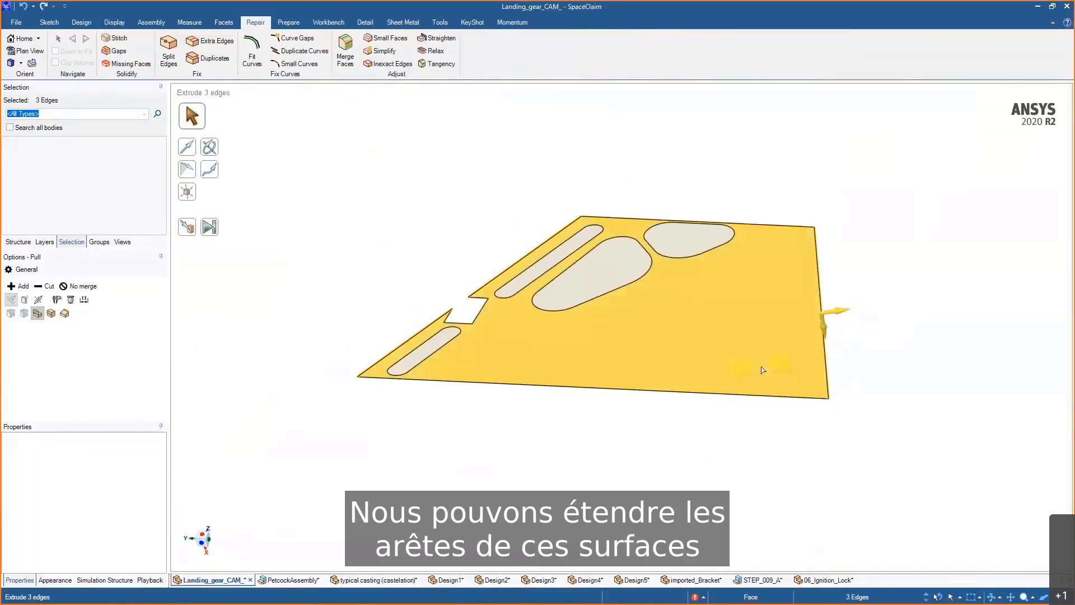
pyautogui.click(762, 409)
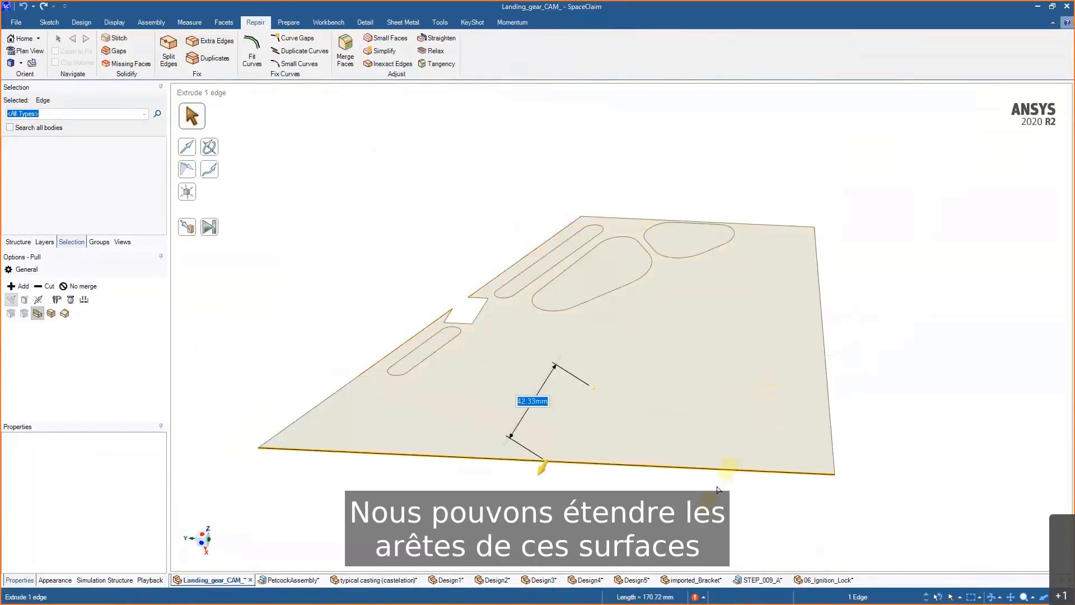
pyautogui.moveTo(749, 420); pyautogui.dragTo(748, 433)
pyautogui.click(908, 351)
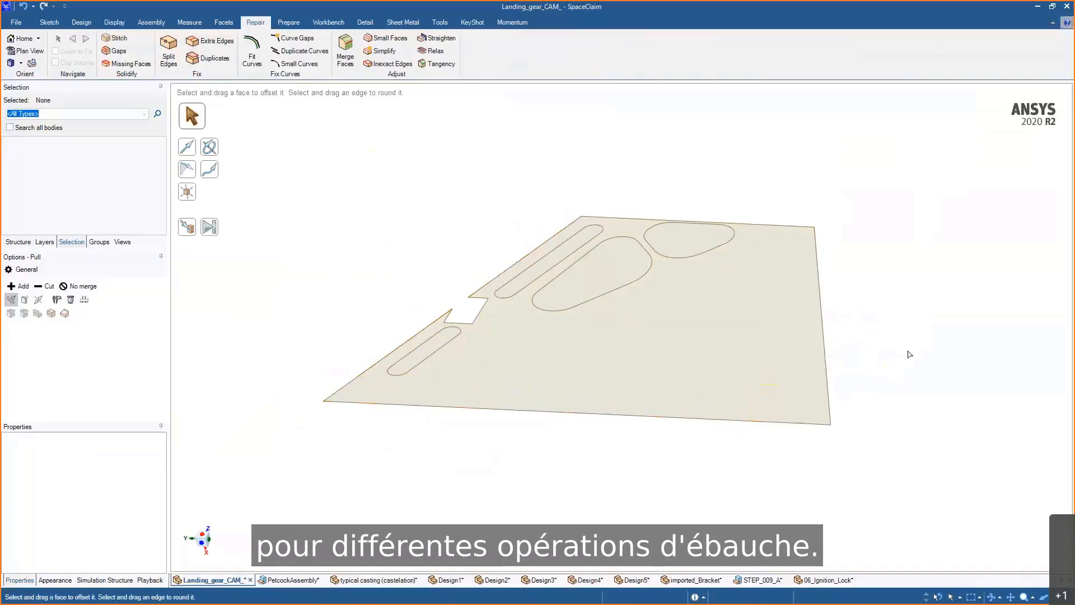
# - Switch to the PetcockAssembly design and hide all components except the petcock body
pyautogui.rightClick(907, 351)
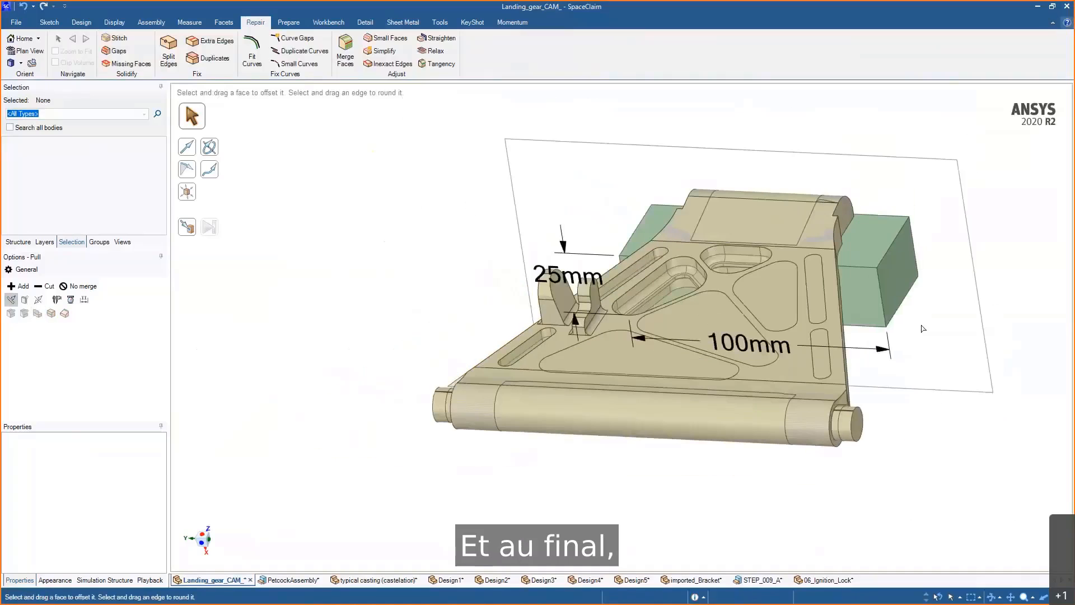
pyautogui.click(18, 241)
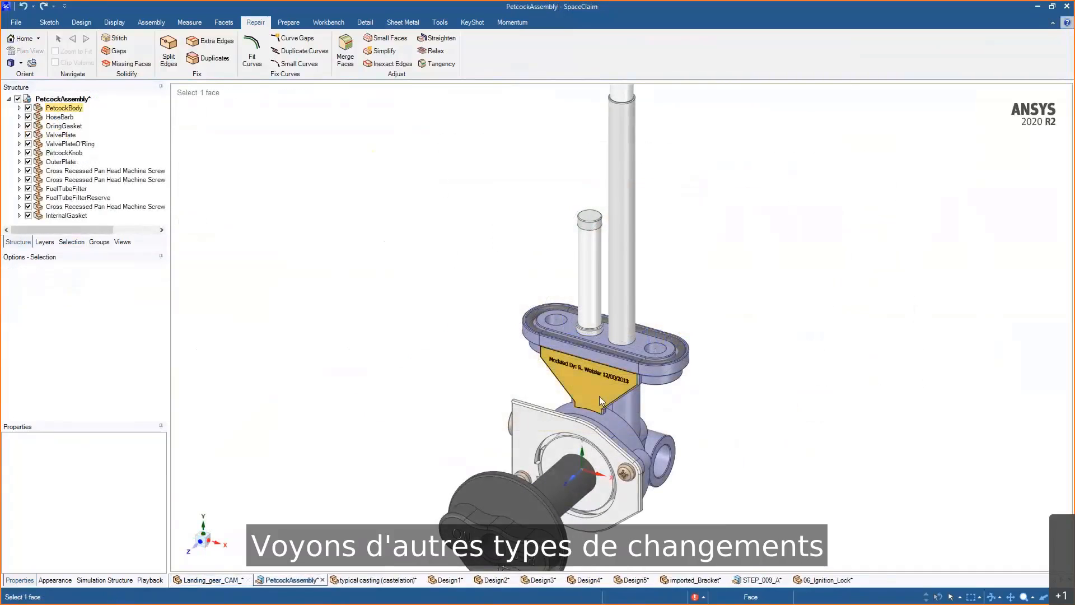
pyautogui.rightClick(603, 397)
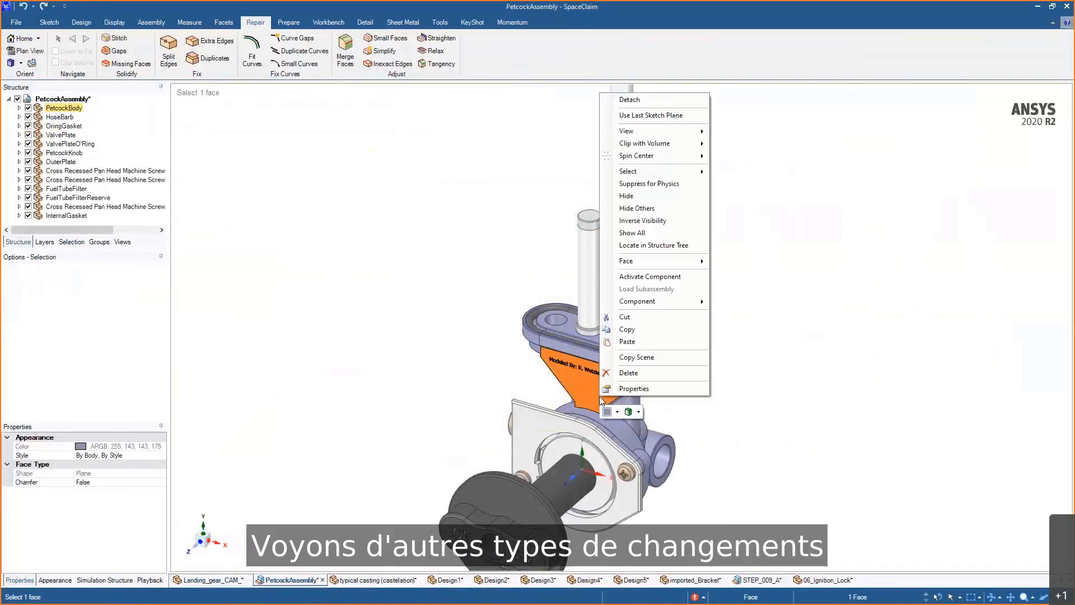
pyautogui.click(632, 209)
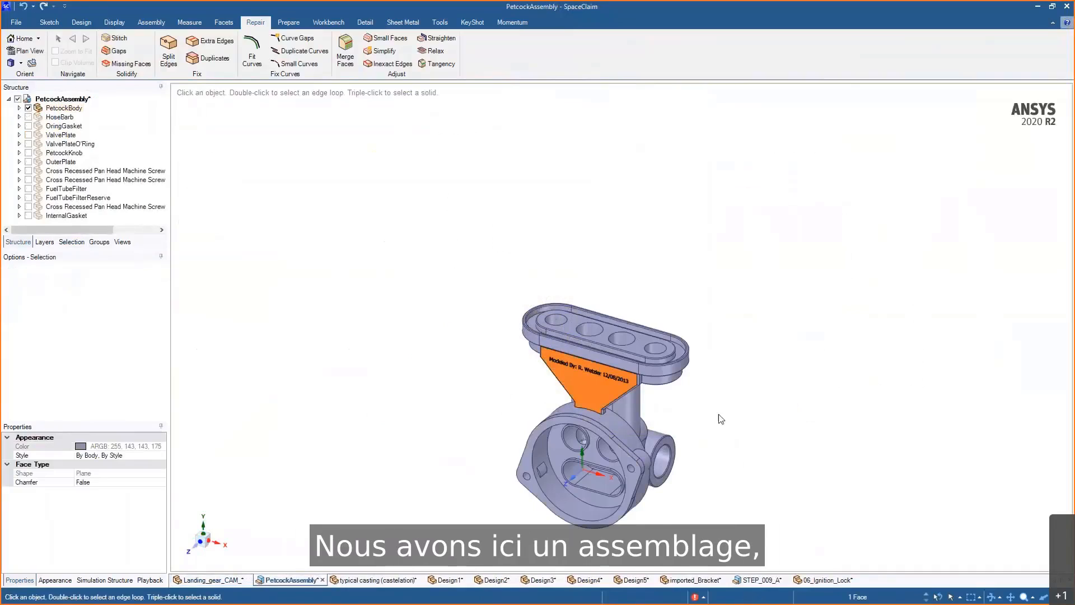
pyautogui.scroll(5, 717, 414)
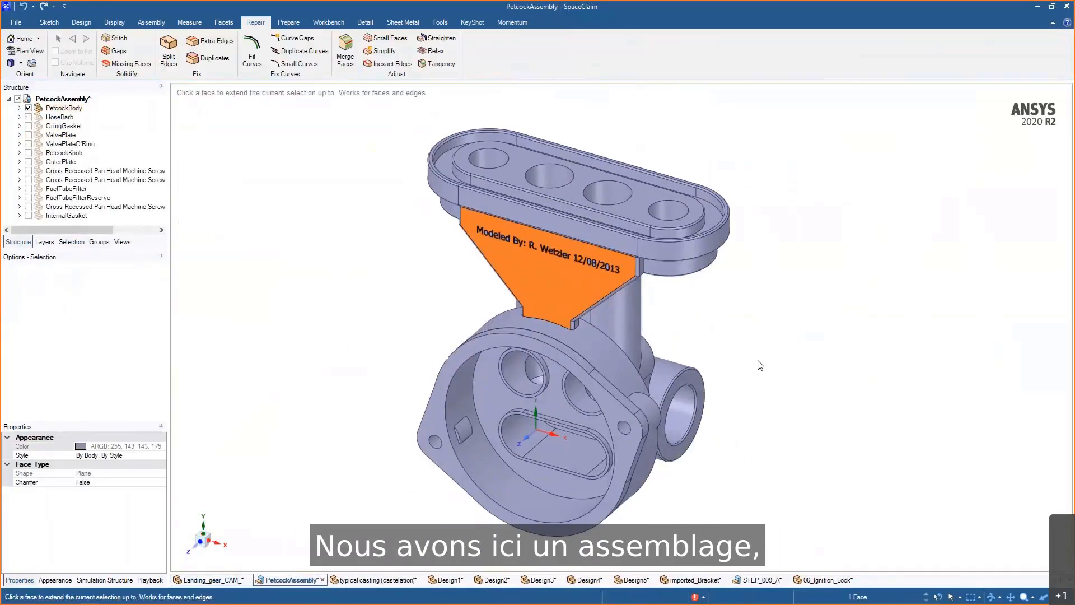
pyautogui.click(753, 355)
pyautogui.moveTo(751, 351)
pyautogui.mouseDown(button='middle')
pyautogui.moveTo(727, 324)
pyautogui.moveTo(751, 300)
pyautogui.moveTo(691, 297)
pyautogui.moveTo(771, 316)
pyautogui.mouseUp(button='middle')
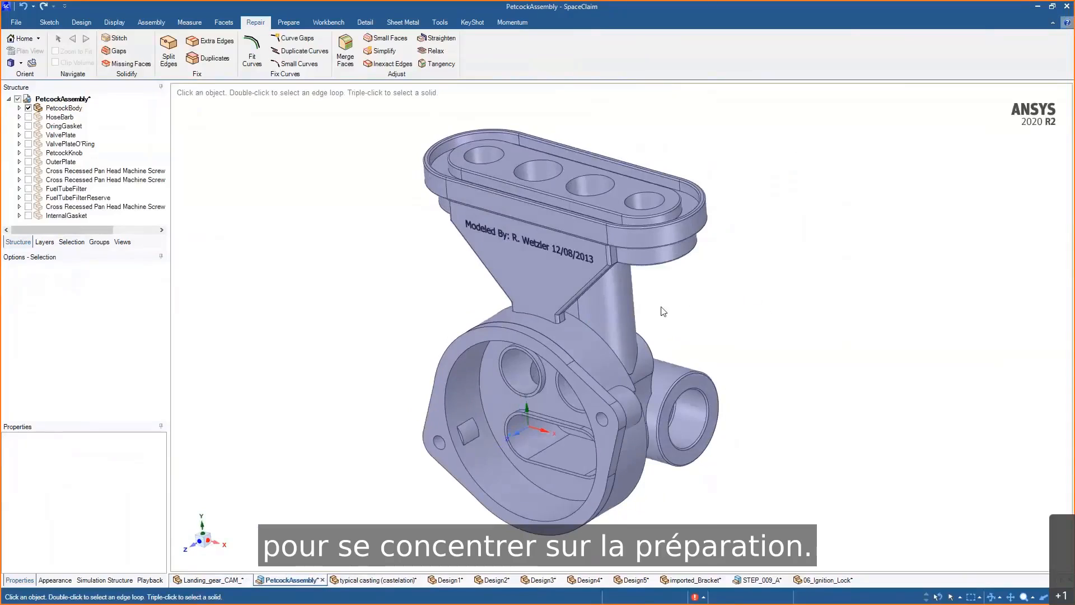
# - Select the embossed "Modeled By" text faces on the petcock body and remove them with Fill
pyautogui.scroll(1, 672, 325)
pyautogui.scroll(1, 686, 329)
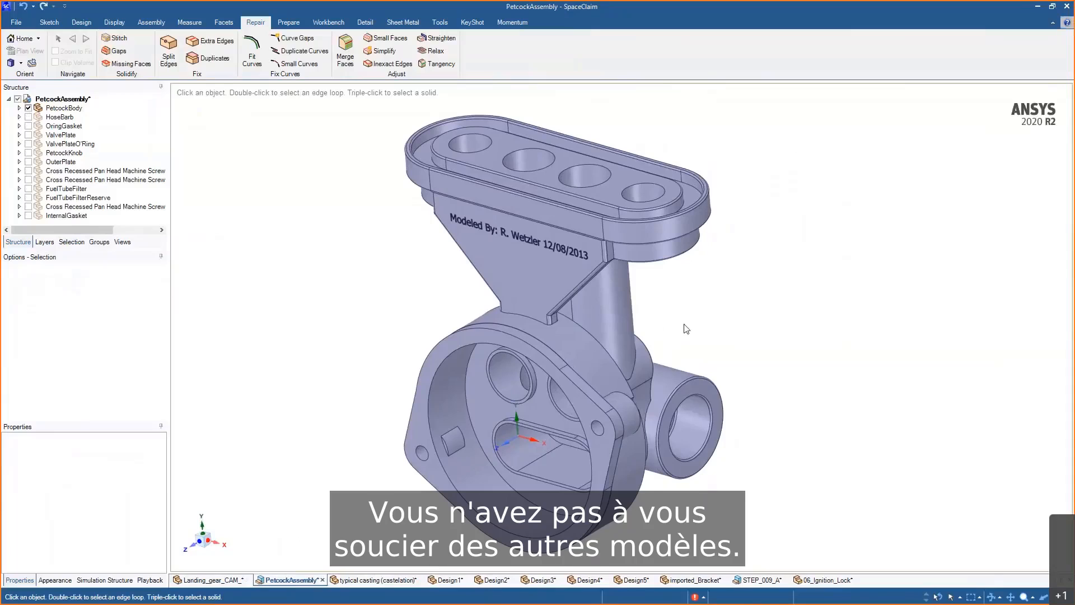
pyautogui.scroll(3, 465, 245)
pyautogui.keyDown('ctrl'); pyautogui.moveTo(425, 274); pyautogui.dragTo(404, 311, button='middle'); pyautogui.keyUp('ctrl')
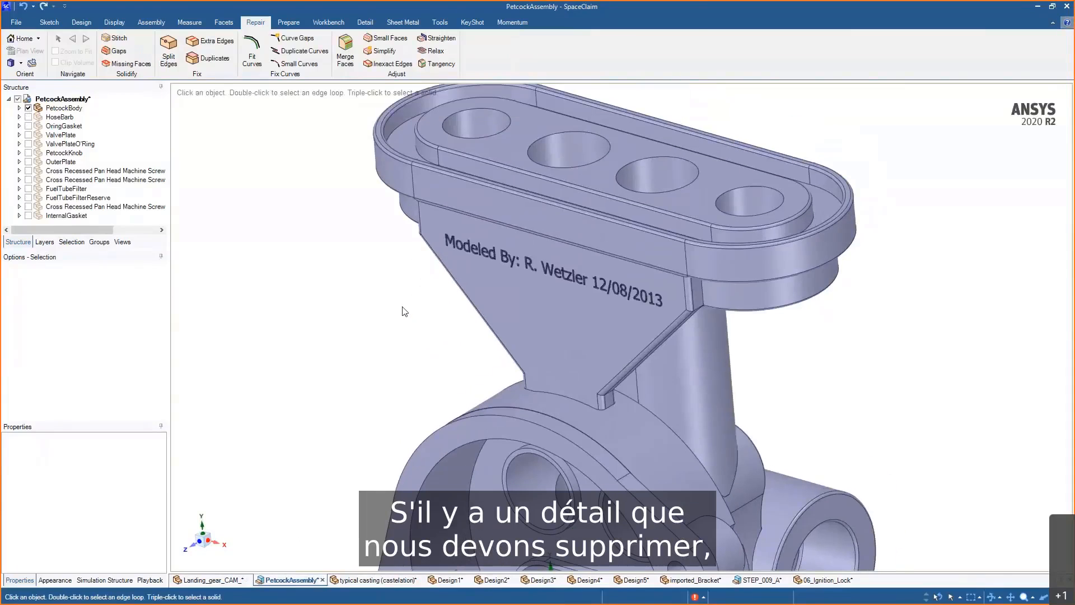
pyautogui.moveTo(394, 210); pyautogui.dragTo(677, 329)
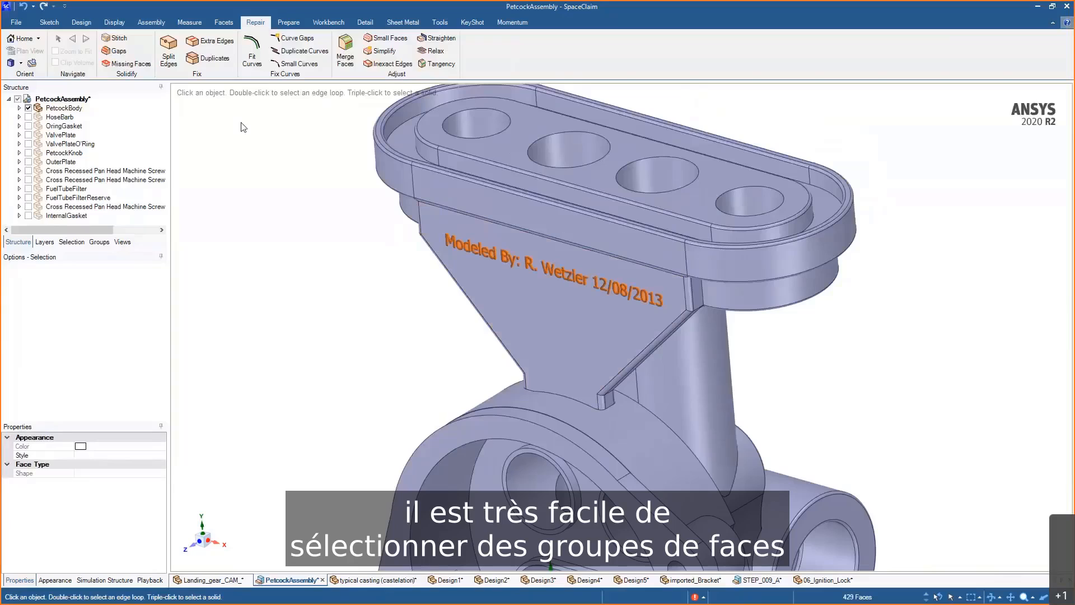
pyautogui.click(82, 22)
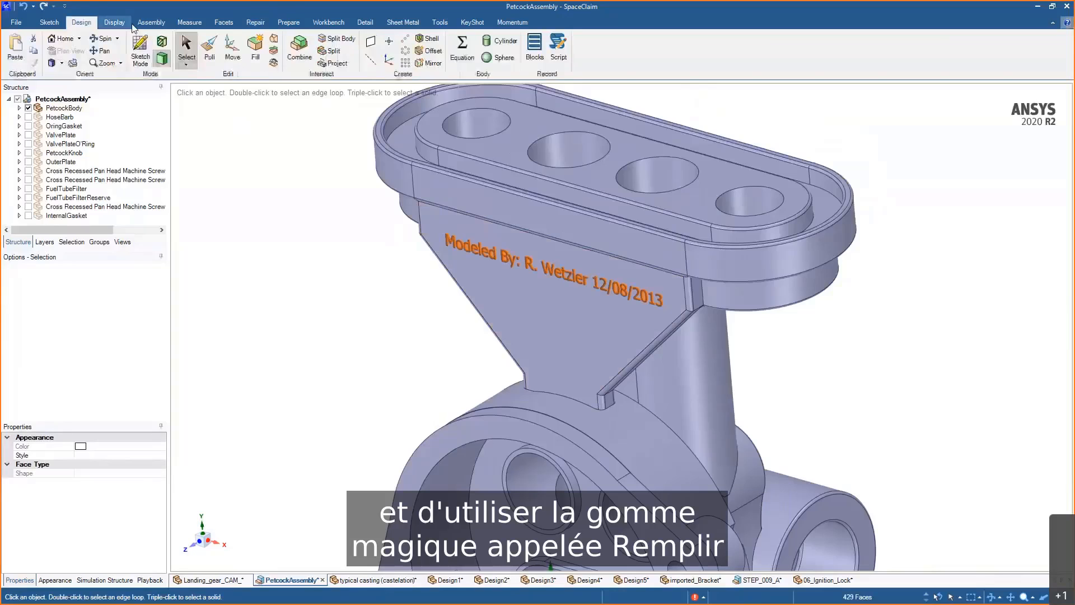
pyautogui.click(253, 60)
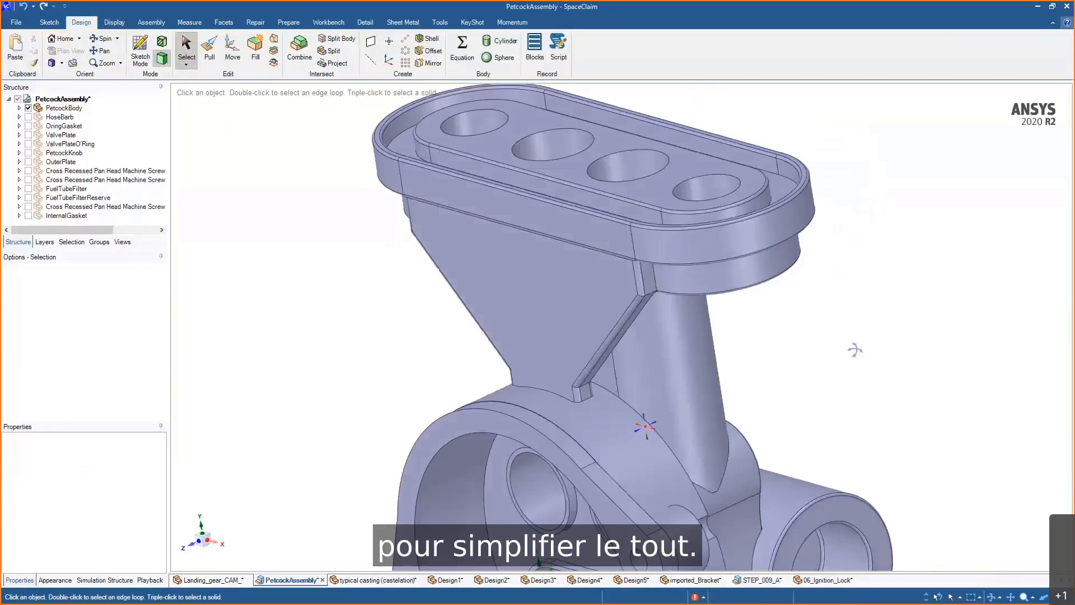
# - Add a note reading 342 on the triangular gusset face below the top plate
pyautogui.moveTo(875, 351); pyautogui.dragTo(878, 356, button='middle')
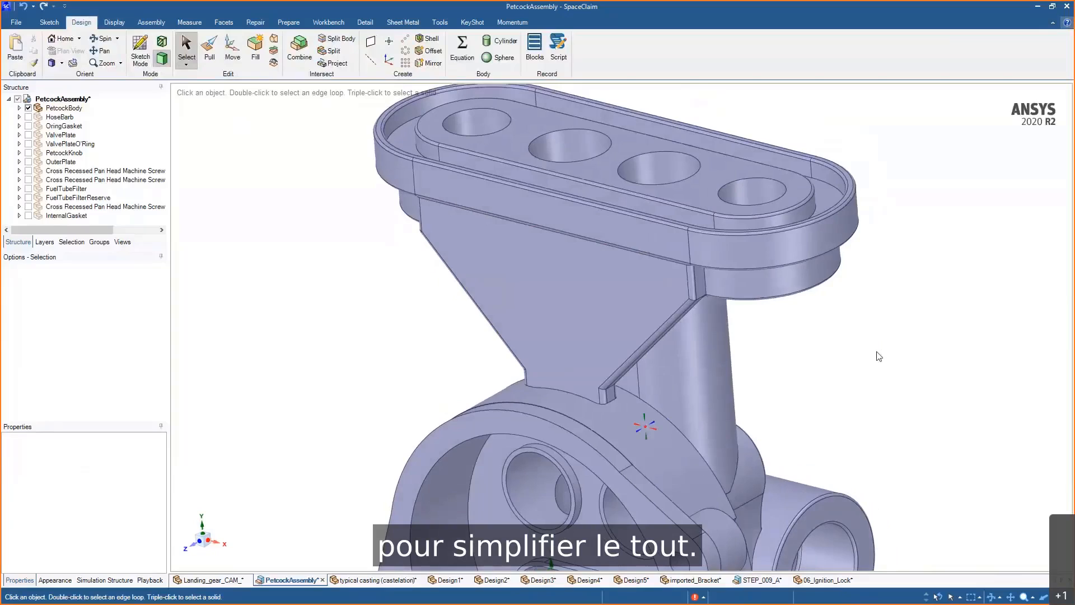
pyautogui.click(591, 300)
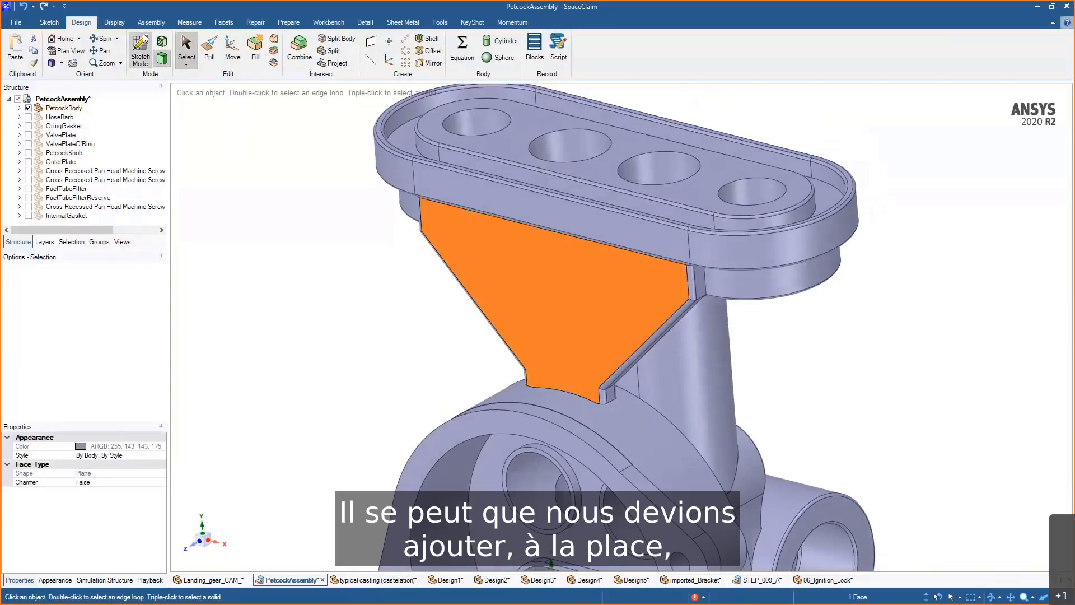
pyautogui.click(365, 23)
pyautogui.click(274, 56)
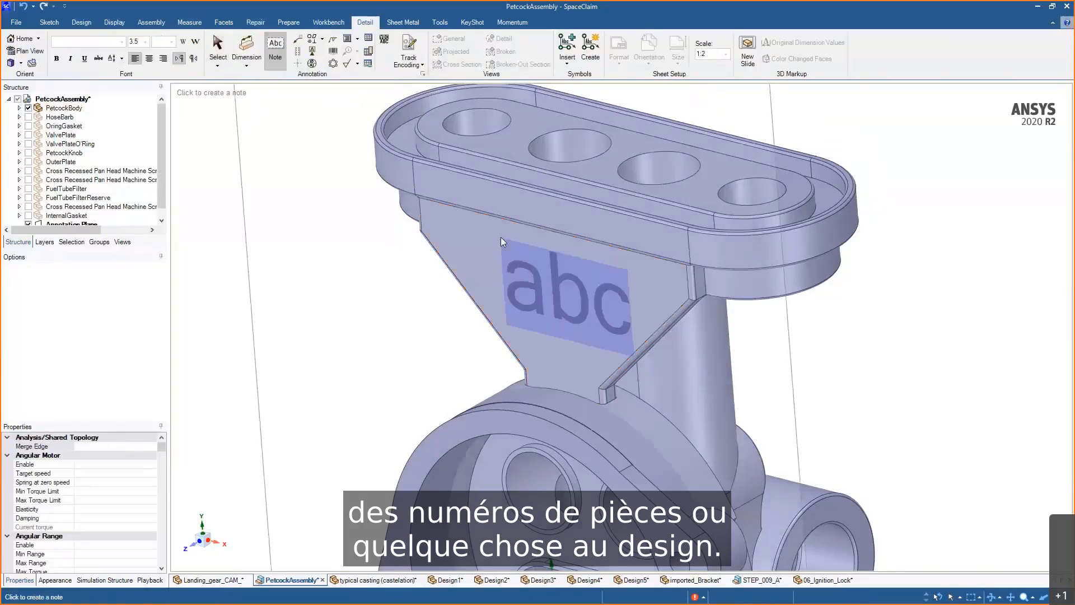
pyautogui.click(486, 231)
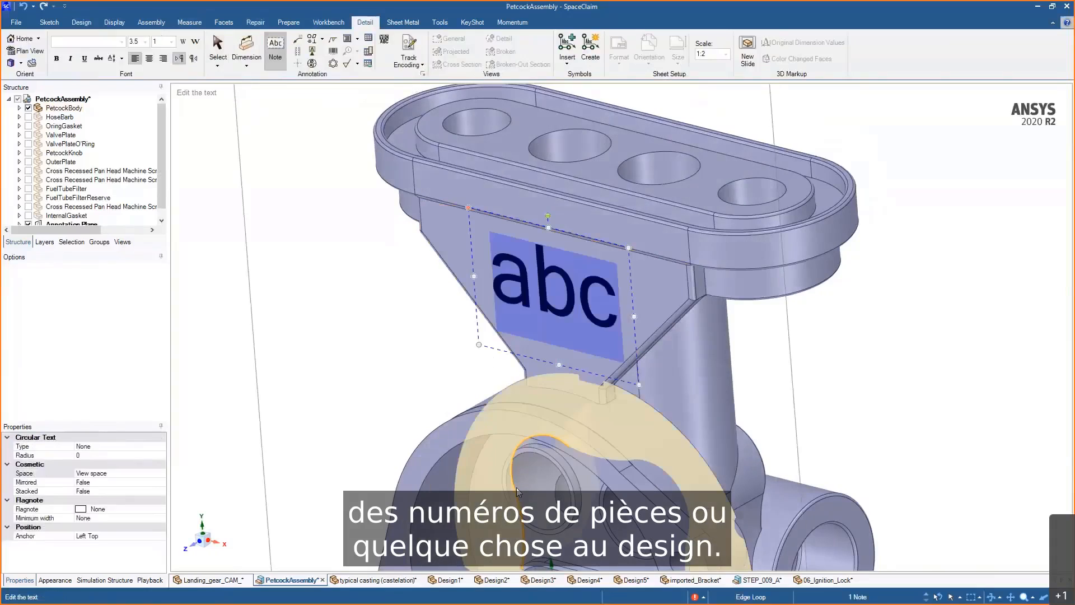
pyautogui.write('342')
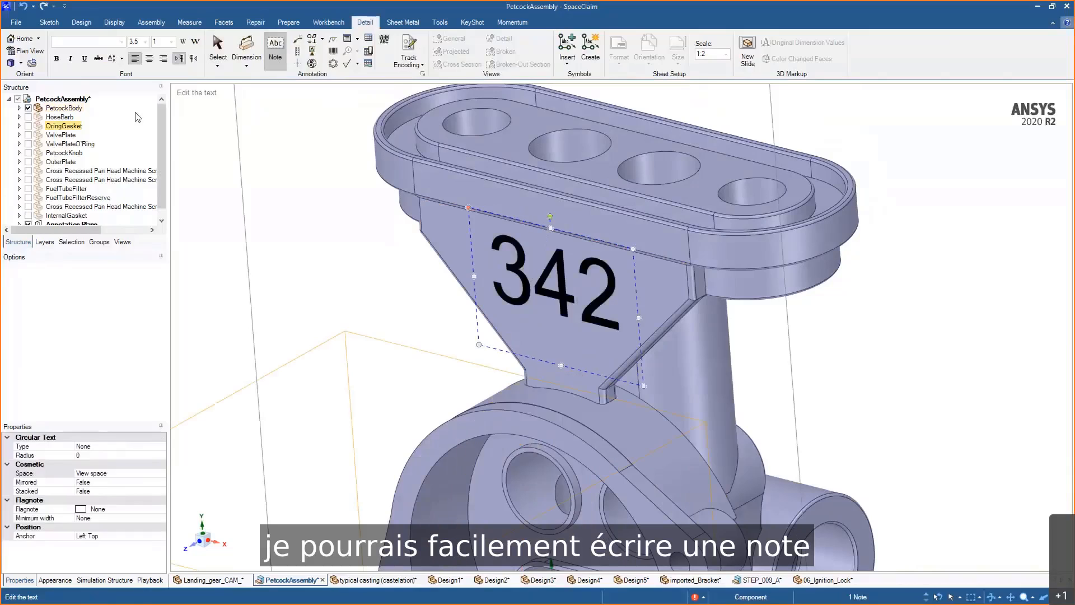
pyautogui.press('Escape')
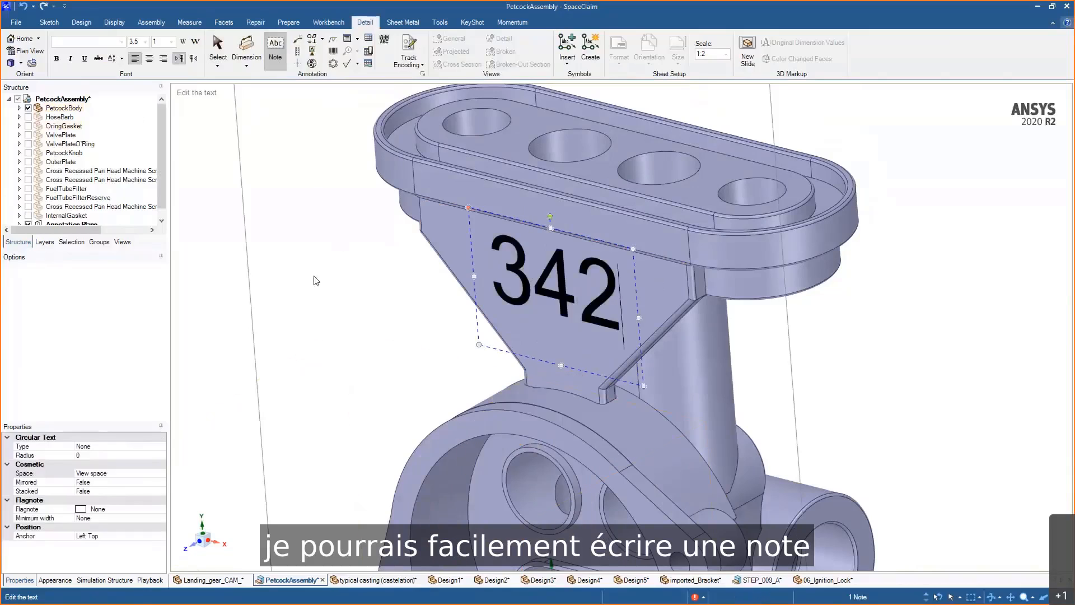
pyautogui.press('Escape')
# - Project the 342 note onto the gusset face
pyautogui.click(82, 22)
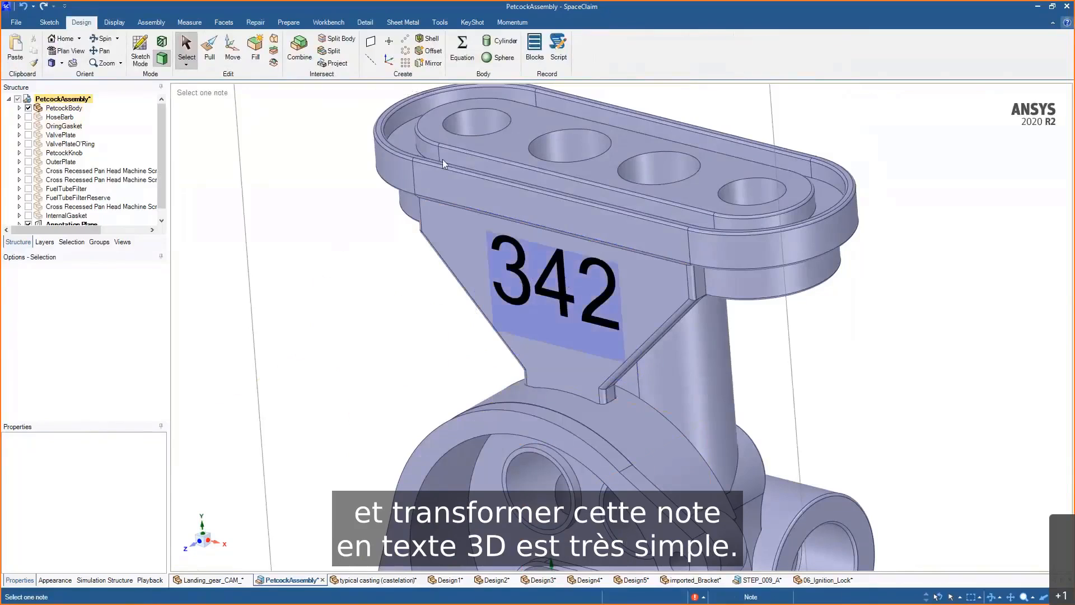
pyautogui.click(338, 64)
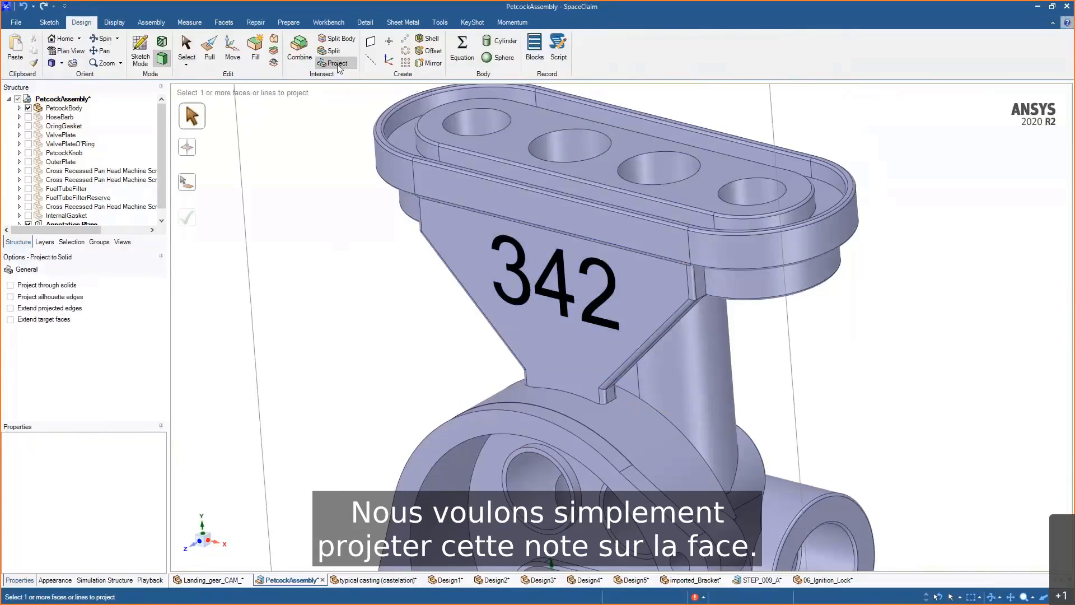
pyautogui.click(569, 277)
pyautogui.click(468, 247)
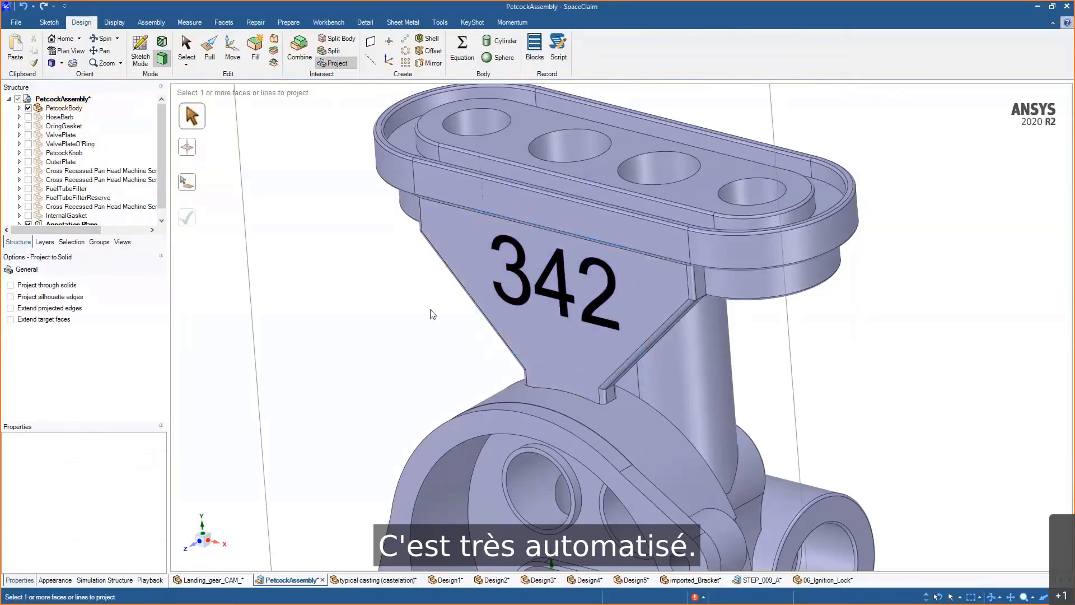
pyautogui.press('Escape')
# - Delete the 342 note annotation
pyautogui.doubleClick(548, 293)
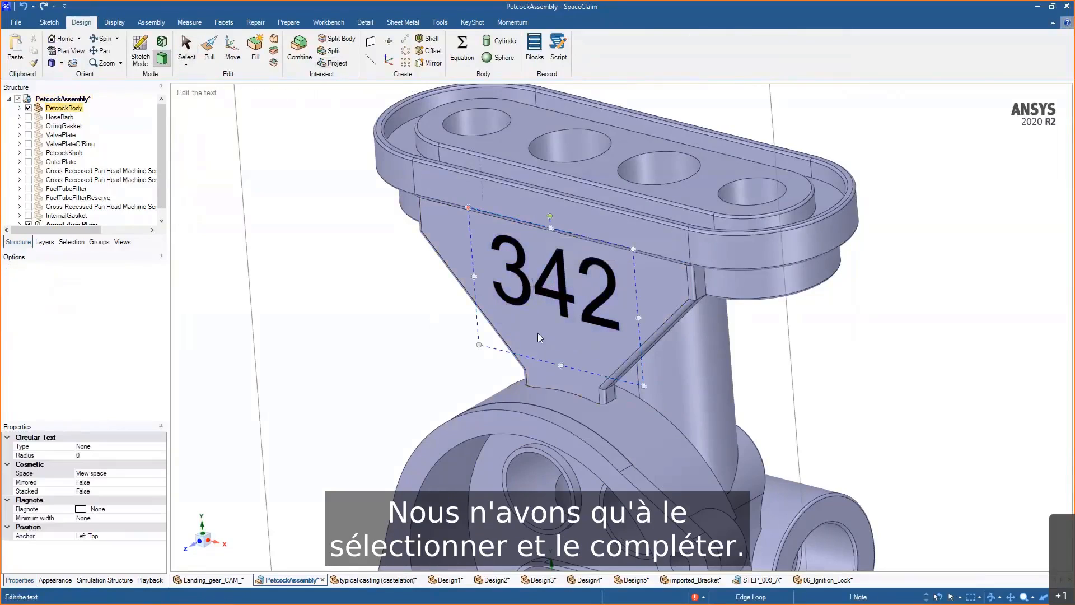
pyautogui.click(469, 299)
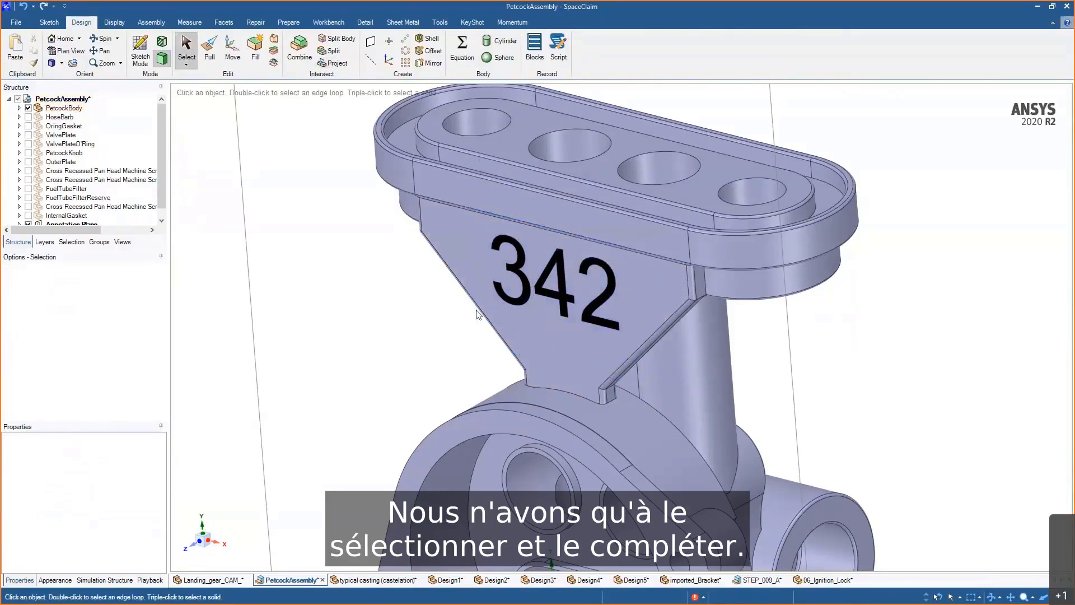
pyautogui.click(503, 302)
pyautogui.press('Delete')
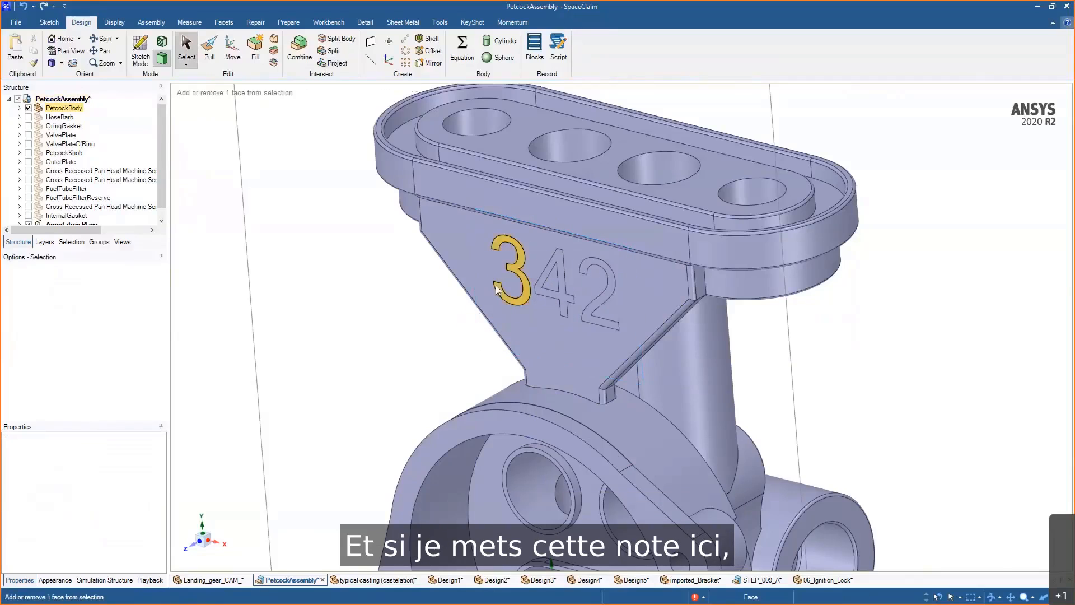
# - Pull the projected 342 character faces outward to emboss them on the gusset
pyautogui.keyDown('shift'); pyautogui.moveTo(499, 286); pyautogui.dragTo(484, 329, button='middle'); pyautogui.keyUp('shift')
pyautogui.press('p')
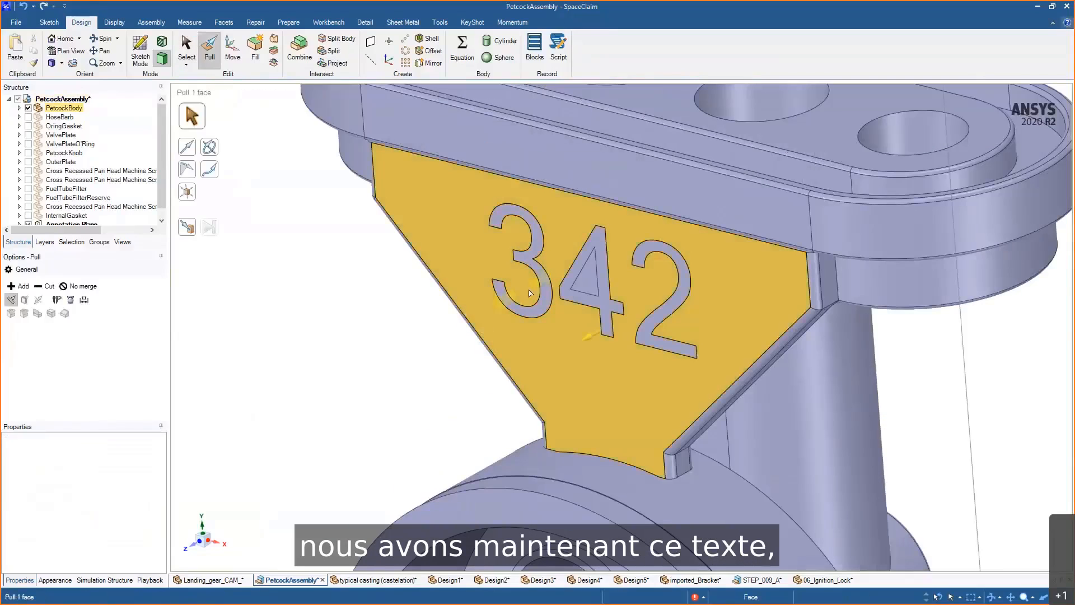
pyautogui.click(536, 287)
pyautogui.keyDown('ctrl'); pyautogui.click(605, 307); pyautogui.keyUp('ctrl')
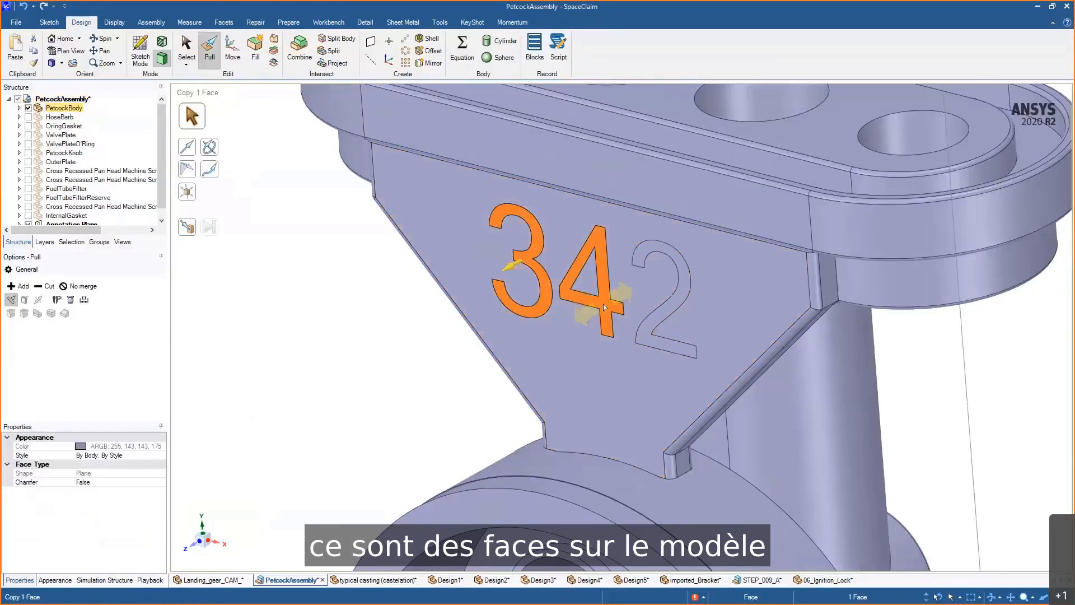
pyautogui.keyDown('ctrl'); pyautogui.click(649, 331); pyautogui.keyUp('ctrl')
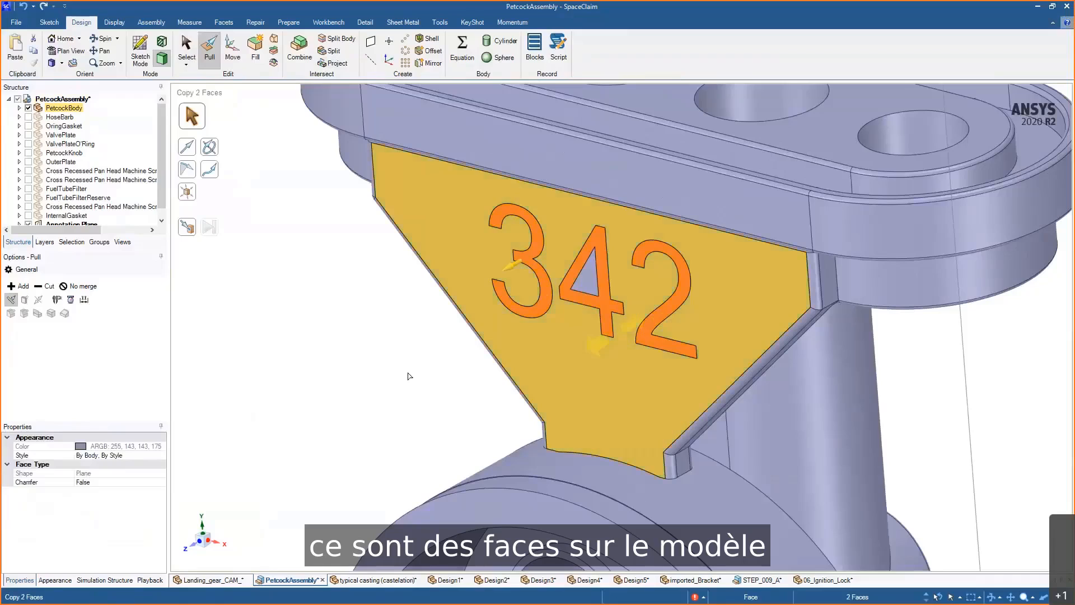
pyautogui.moveTo(420, 336)
pyautogui.mouseDown()
pyautogui.moveTo(412, 345)
pyautogui.moveTo(429, 342)
pyautogui.moveTo(403, 335)
pyautogui.moveTo(422, 343)
pyautogui.mouseUp()
pyautogui.moveTo(422, 343); pyautogui.dragTo(446, 333, button='middle')
pyautogui.click(526, 365)
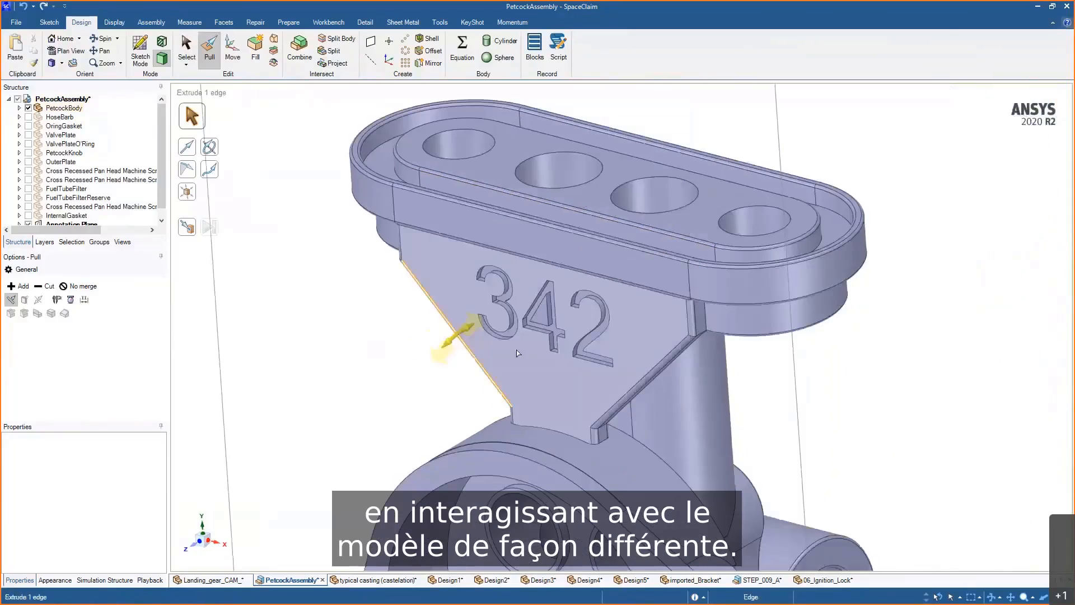
# - Draft the rib's two faces about the adjacent flat face by about 18° with Pull
pyautogui.moveTo(518, 353); pyautogui.dragTo(666, 319, button='middle')
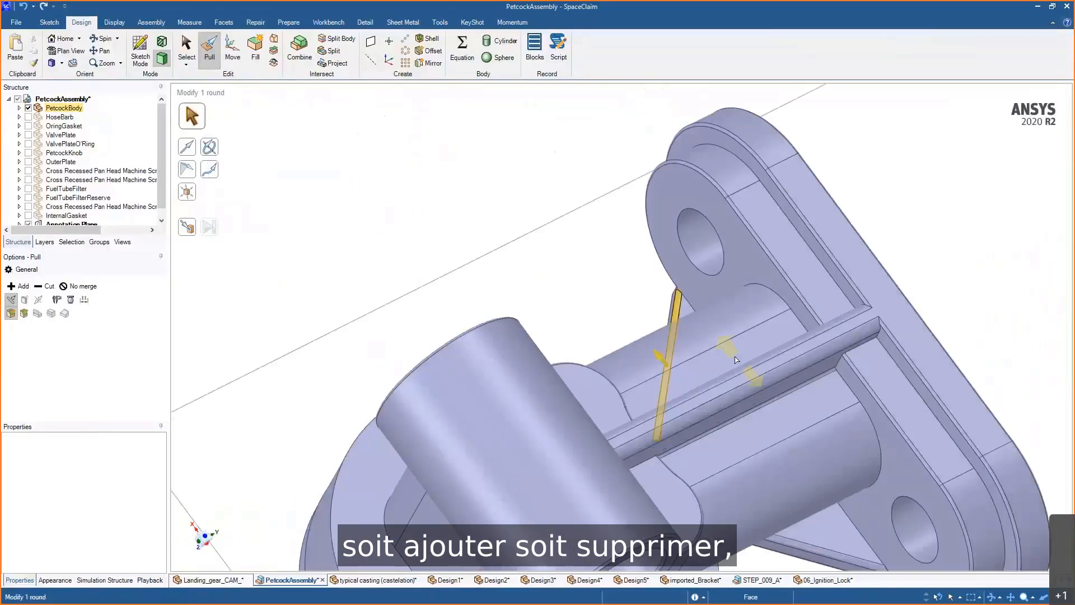
pyautogui.moveTo(736, 359); pyautogui.dragTo(762, 391, button='middle')
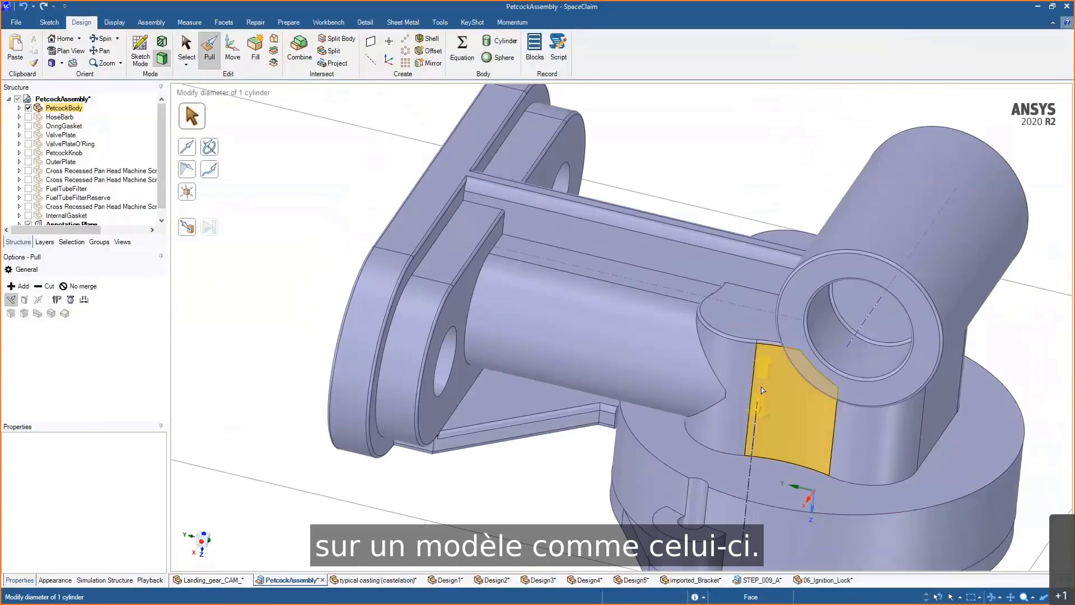
pyautogui.scroll(3, 753, 268)
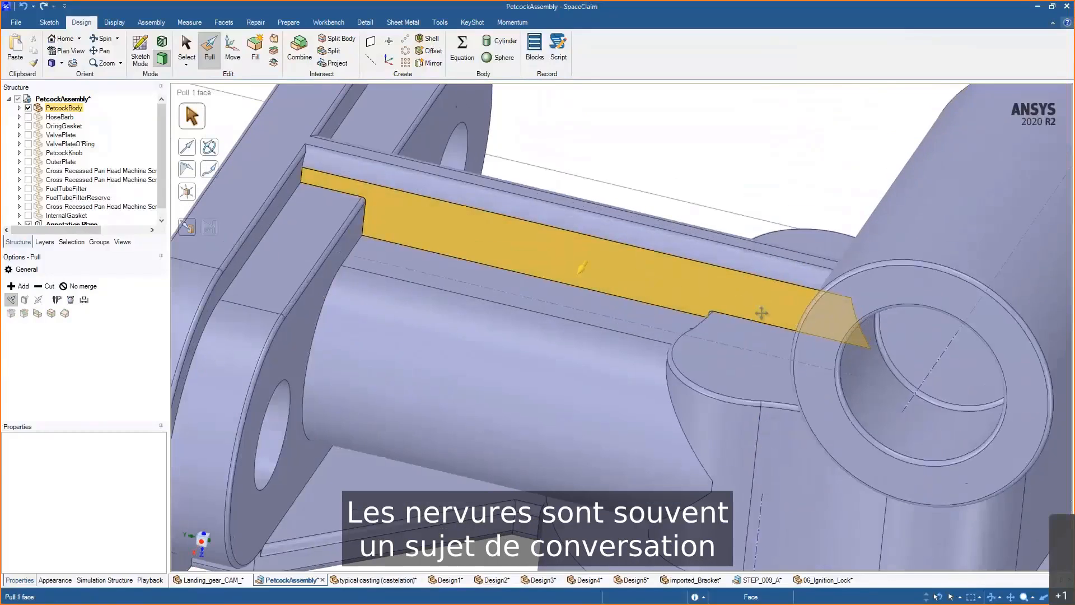
pyautogui.keyDown('ctrl'); pyautogui.moveTo(762, 313); pyautogui.dragTo(759, 322, button='middle'); pyautogui.keyUp('ctrl')
pyautogui.moveTo(760, 322)
pyautogui.mouseDown(button='middle')
pyautogui.moveTo(835, 336)
pyautogui.moveTo(759, 324)
pyautogui.moveTo(768, 329)
pyautogui.mouseUp(button='middle')
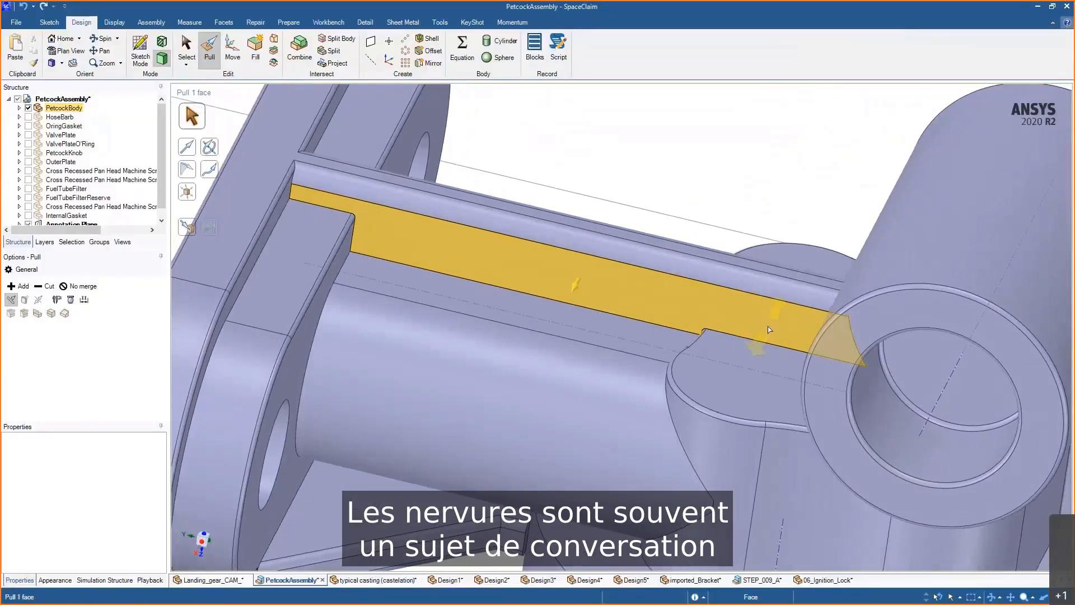
pyautogui.press('Escape')
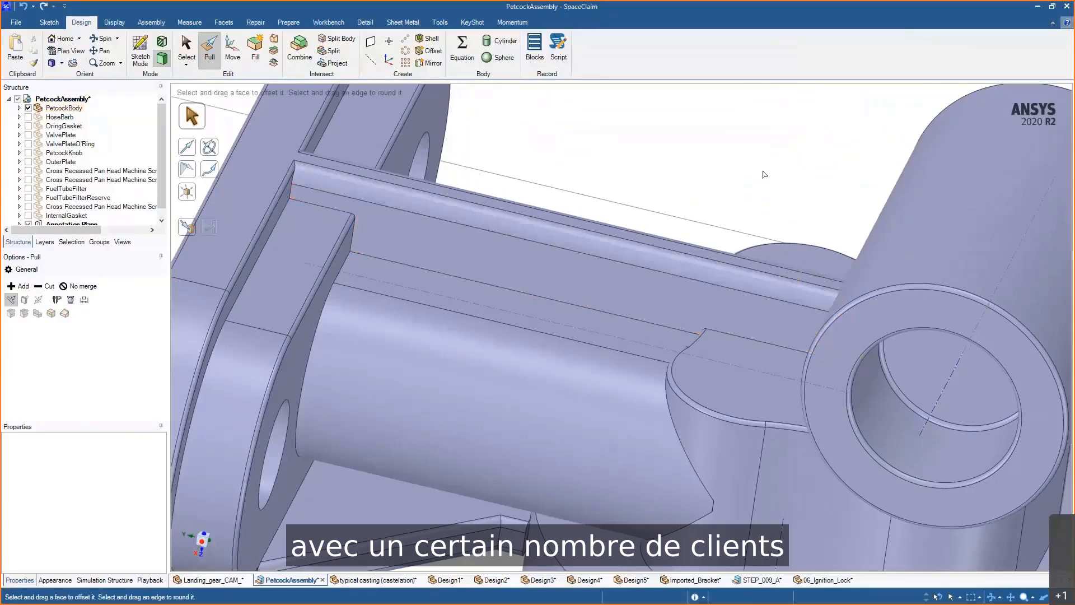
pyautogui.click(703, 295)
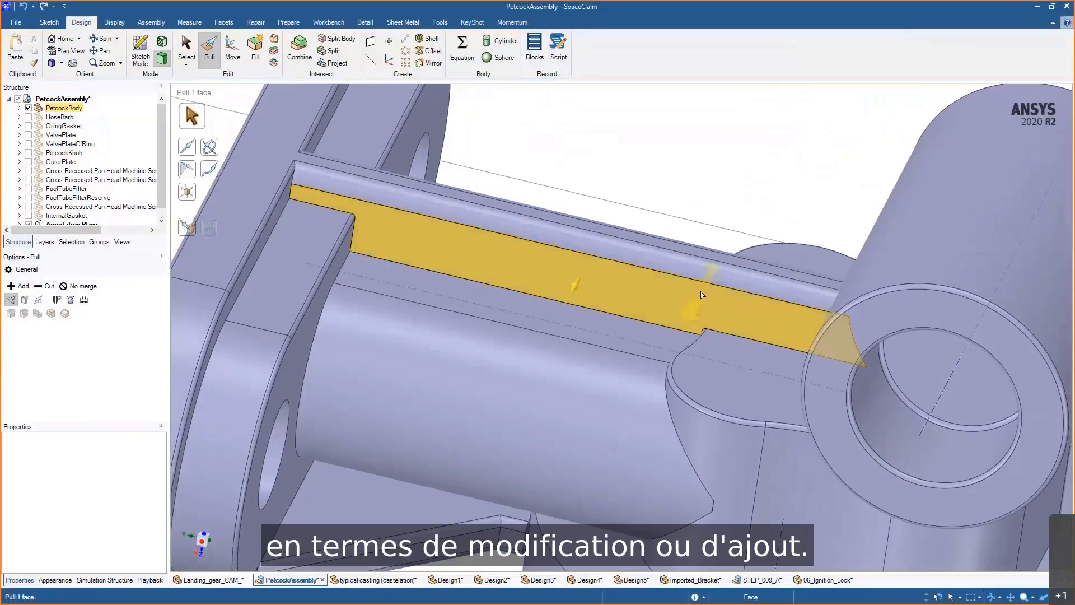
pyautogui.click(703, 295)
pyautogui.keyDown('ctrl'); pyautogui.click(702, 292); pyautogui.keyUp('ctrl')
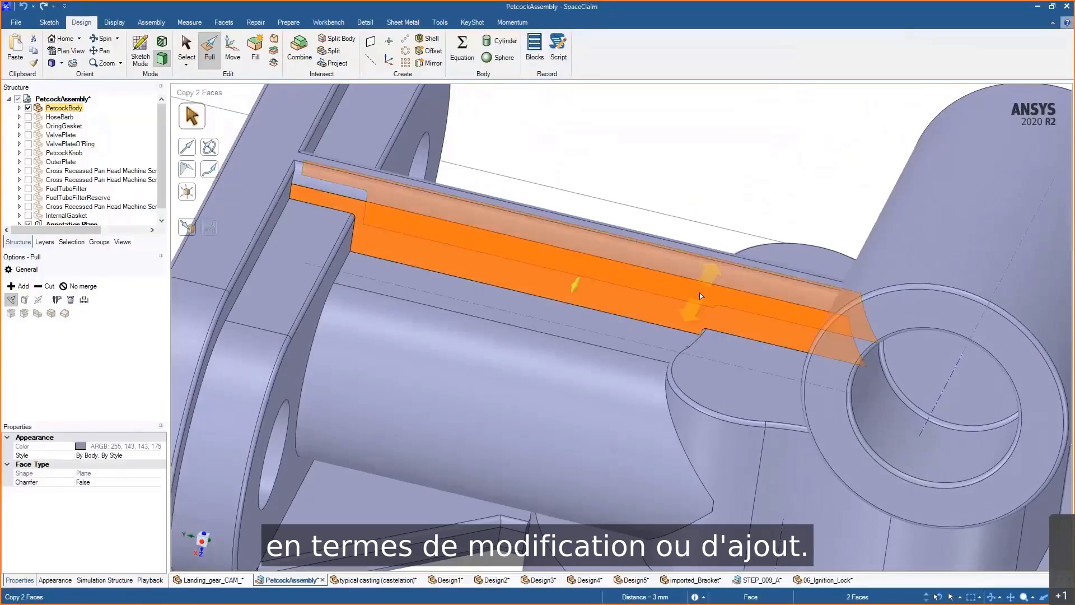
pyautogui.moveTo(677, 171); pyautogui.dragTo(668, 180, button='middle')
pyautogui.moveTo(667, 180)
pyautogui.mouseDown()
pyautogui.moveTo(647, 202)
pyautogui.moveTo(676, 189)
pyautogui.mouseUp()
pyautogui.moveTo(677, 189); pyautogui.dragTo(671, 293, button='middle')
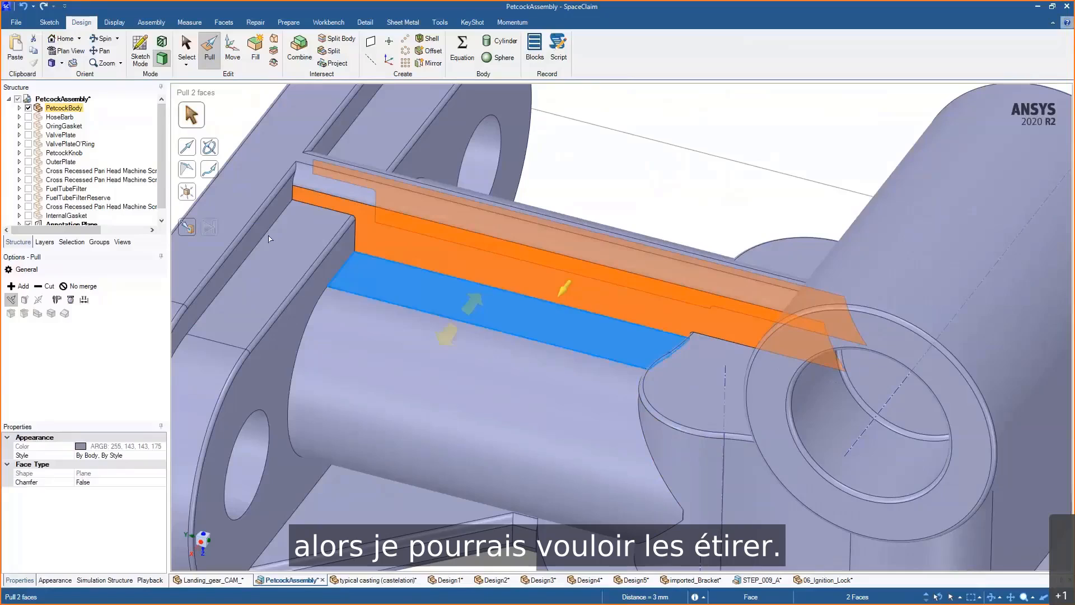
pyautogui.click(187, 170)
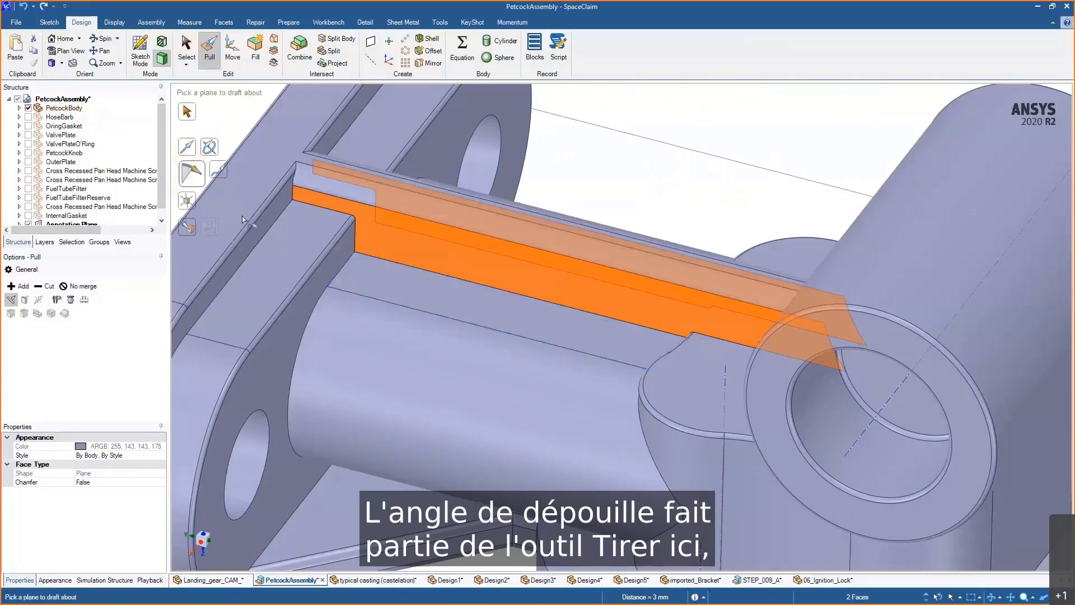
pyautogui.click(433, 297)
pyautogui.moveTo(433, 297); pyautogui.dragTo(445, 318, button='middle')
pyautogui.moveTo(672, 151); pyautogui.dragTo(679, 199)
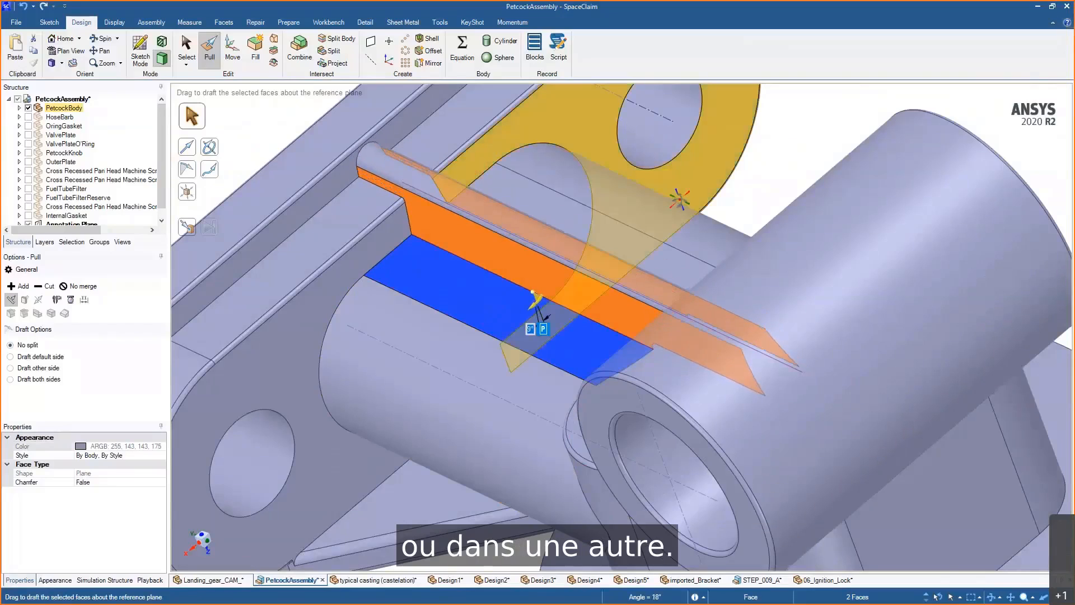
pyautogui.moveTo(679, 199); pyautogui.dragTo(728, 252, button='middle')
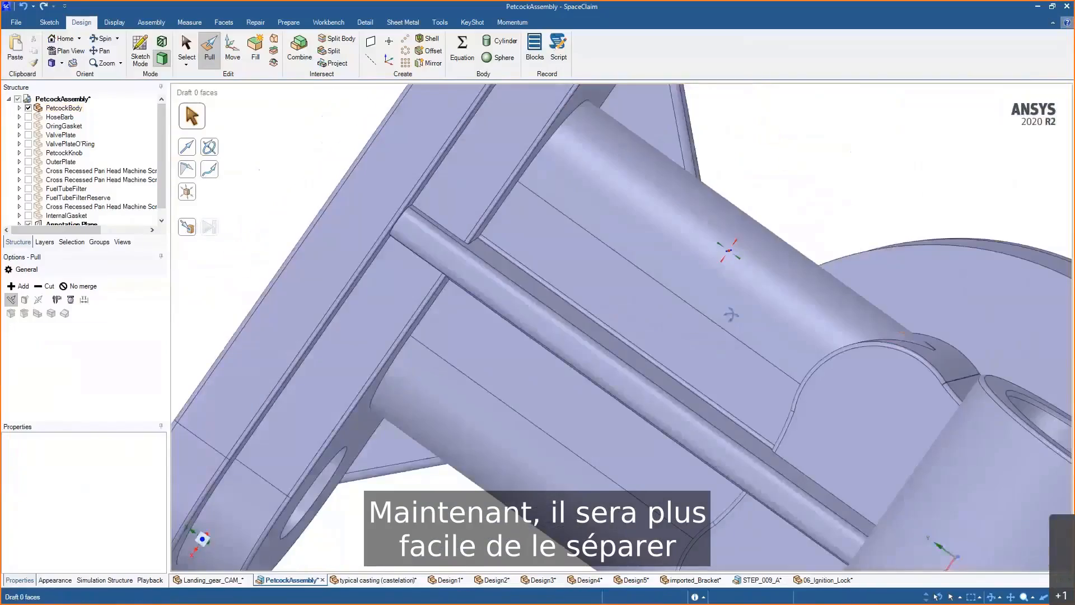
# - Rotate the rib's rounded top edge about 35° with Move
pyautogui.moveTo(727, 307); pyautogui.dragTo(730, 307, button='middle')
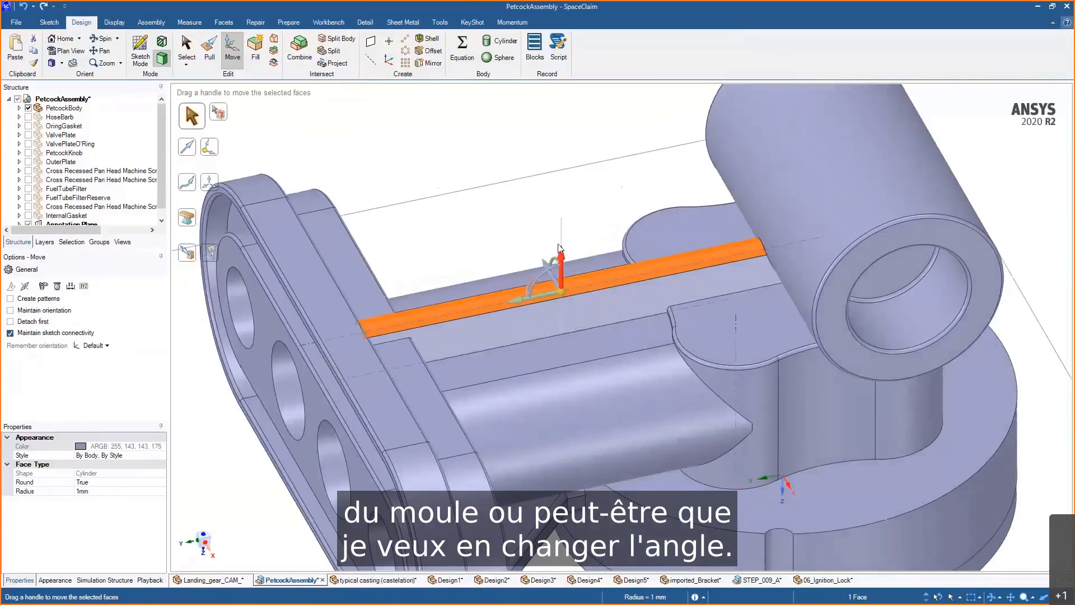
pyautogui.moveTo(560, 248); pyautogui.dragTo(504, 266, button='middle')
pyautogui.moveTo(492, 313); pyautogui.dragTo(267, 364)
pyautogui.moveTo(520, 379); pyautogui.dragTo(532, 370, button='middle')
pyautogui.keyDown('ctrl'); pyautogui.moveTo(663, 480); pyautogui.dragTo(663, 440, button='middle'); pyautogui.keyUp('ctrl')
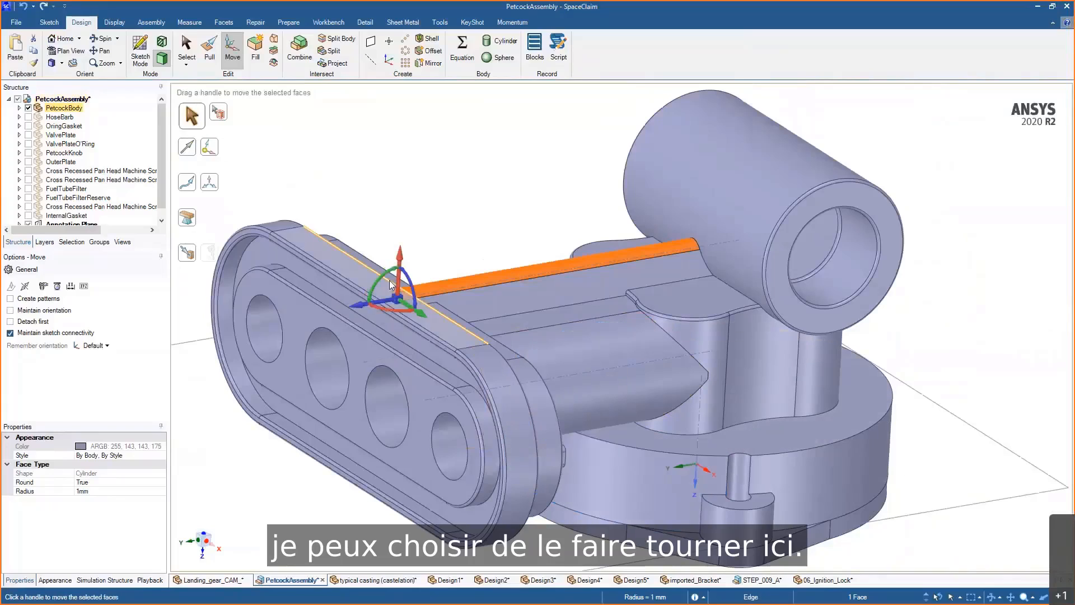
pyautogui.click(386, 272)
pyautogui.moveTo(541, 164); pyautogui.dragTo(513, 140)
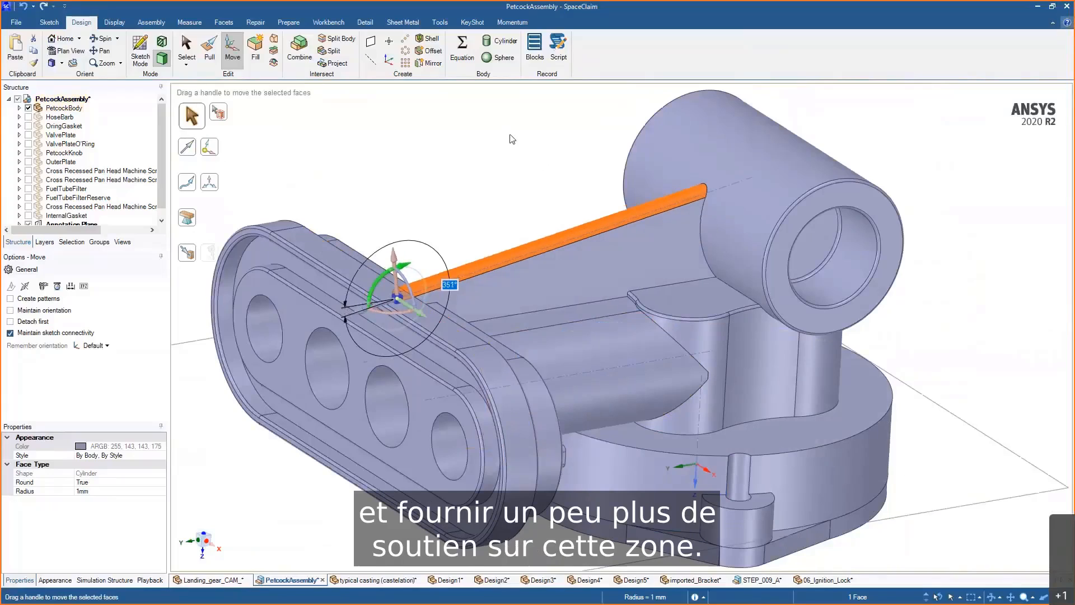
# - Delete the selected face near the rib's upper end
pyautogui.moveTo(520, 162); pyautogui.dragTo(499, 169, button='middle')
pyautogui.click(563, 185)
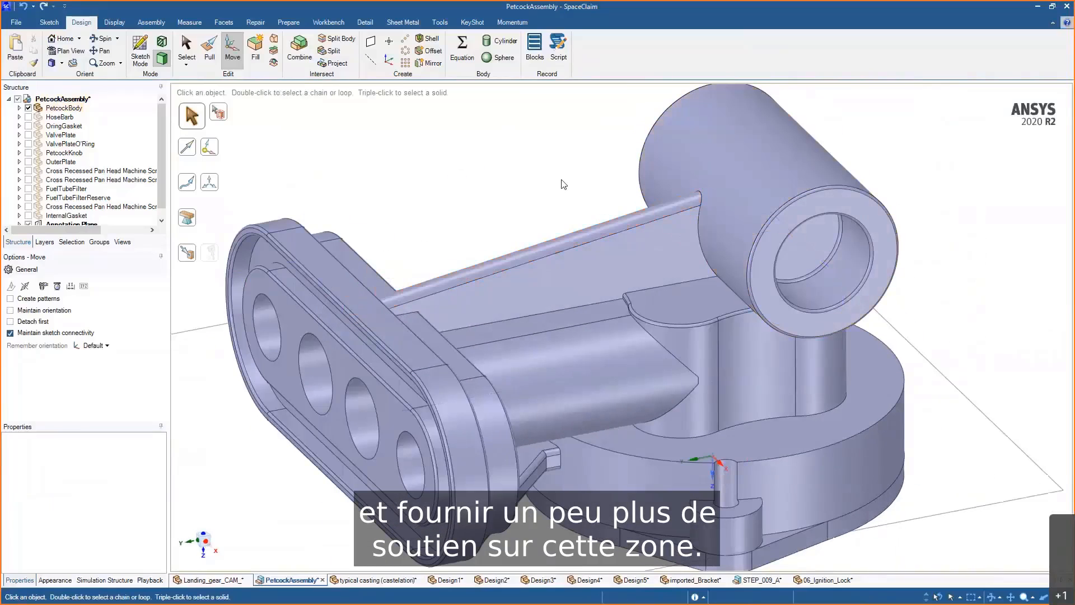
pyautogui.scroll(3, 562, 199)
pyautogui.moveTo(561, 199)
pyautogui.mouseDown(button='middle')
pyautogui.moveTo(497, 192)
pyautogui.moveTo(573, 185)
pyautogui.moveTo(561, 192)
pyautogui.mouseUp(button='middle')
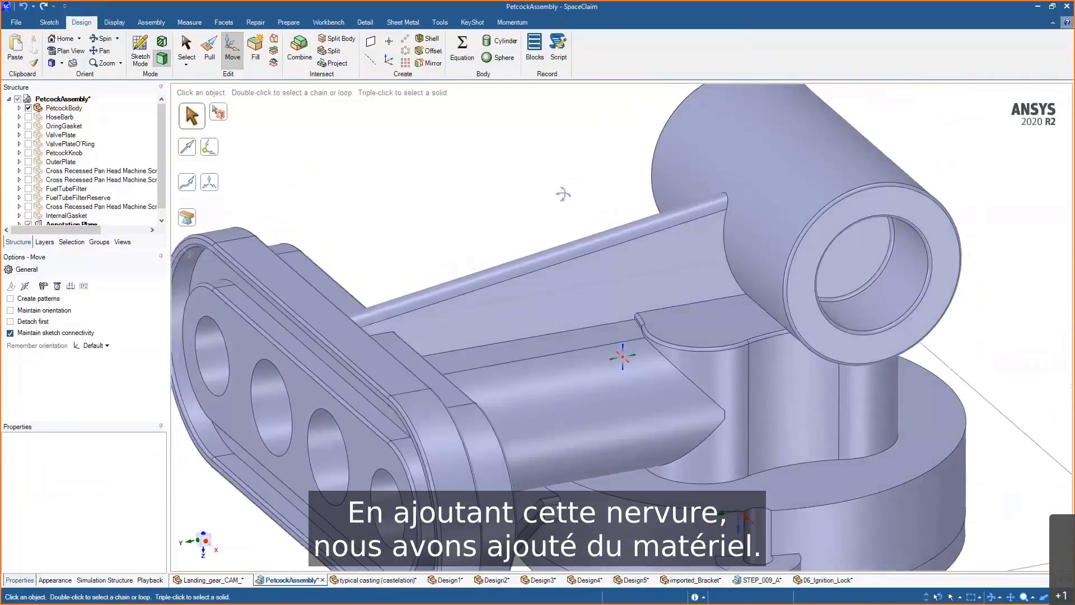
pyautogui.click(697, 261)
pyautogui.press('Delete')
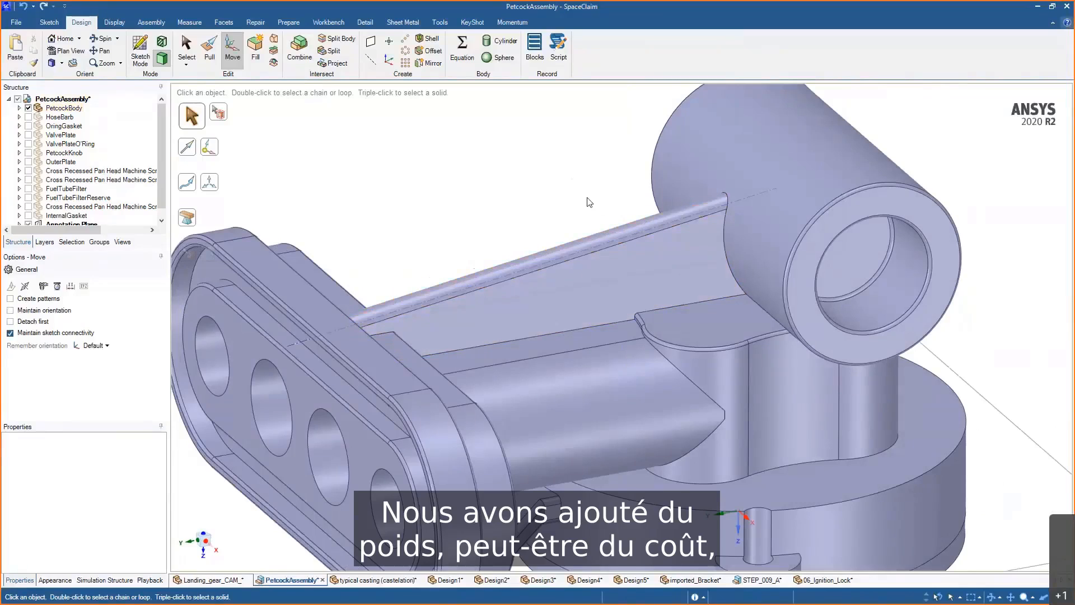
# - With Pull, select the rib's edge loop and then the half-disc boss's top edge
pyautogui.press('p')
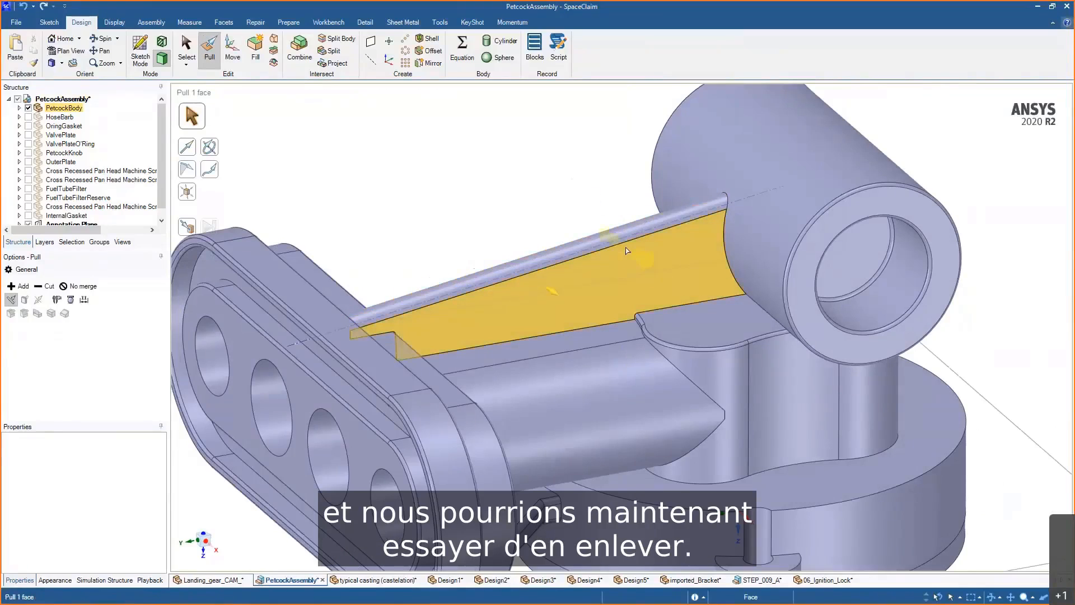
pyautogui.click(625, 249)
pyautogui.doubleClick(624, 248)
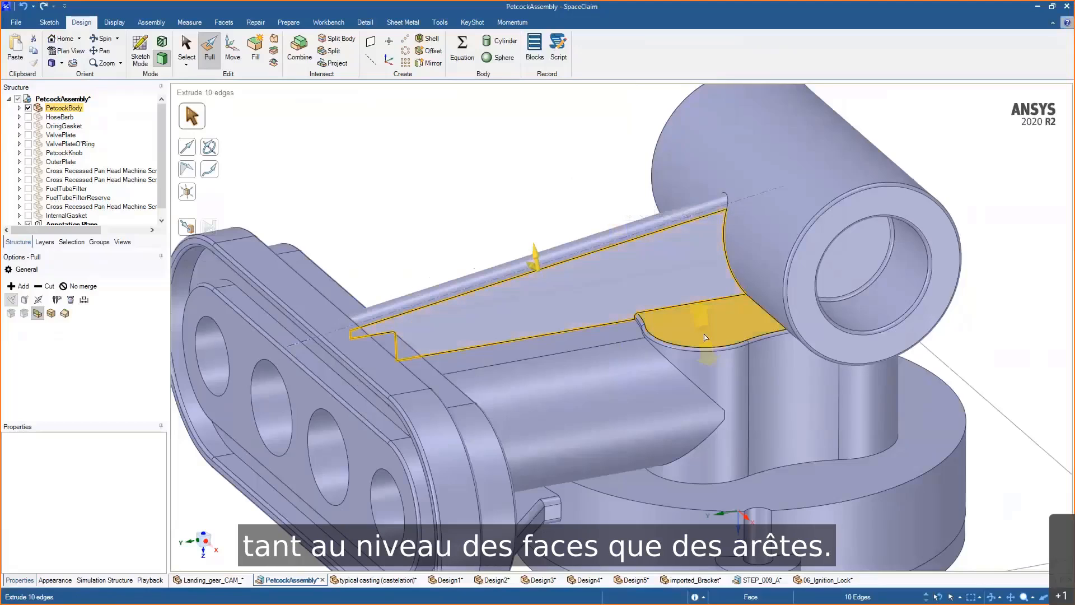
pyautogui.keyDown('ctrl'); pyautogui.moveTo(783, 493); pyautogui.dragTo(720, 399, button='middle'); pyautogui.keyUp('ctrl')
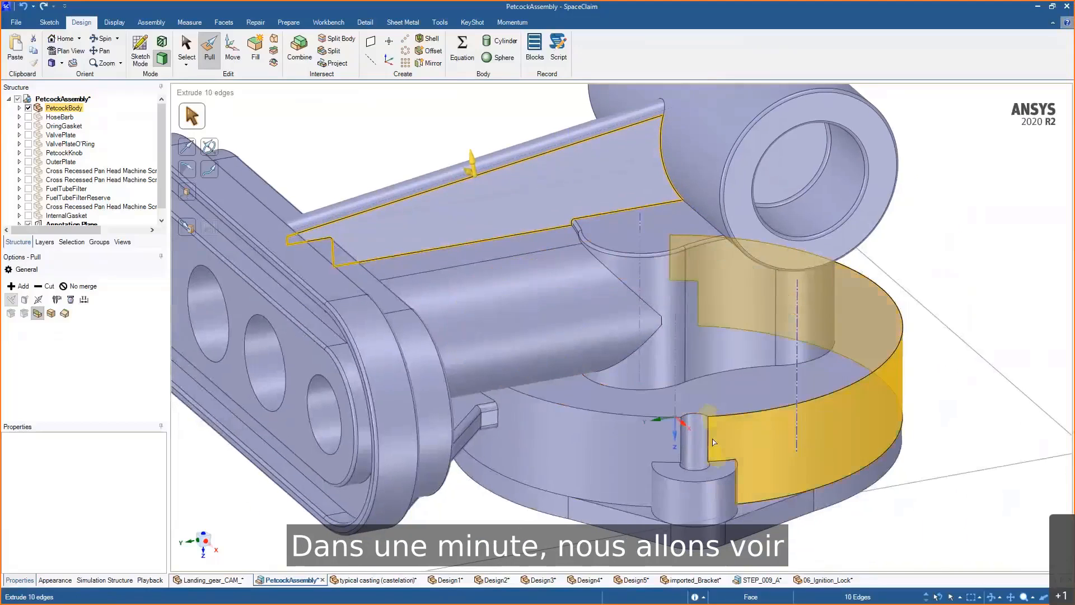
pyautogui.click(725, 473)
pyautogui.keyDown('shift'); pyautogui.moveTo(724, 472); pyautogui.dragTo(729, 493, button='middle'); pyautogui.keyUp('shift')
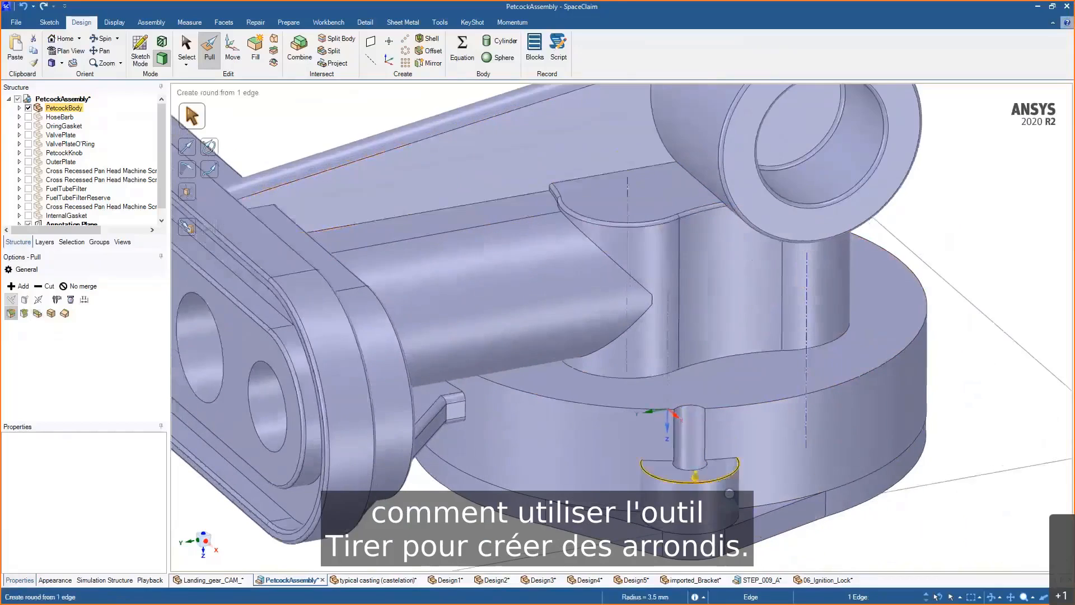
# - Copy the rib face's edge loop inward as an offset face using Pull's Copy Edge option
pyautogui.scroll(5, 729, 493)
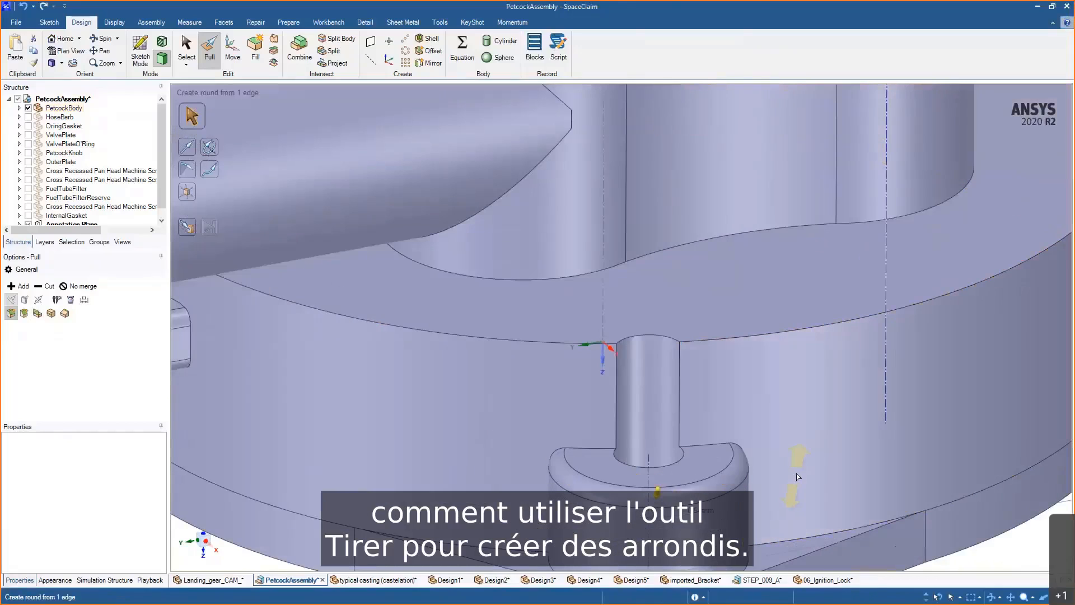
pyautogui.scroll(-5, 799, 453)
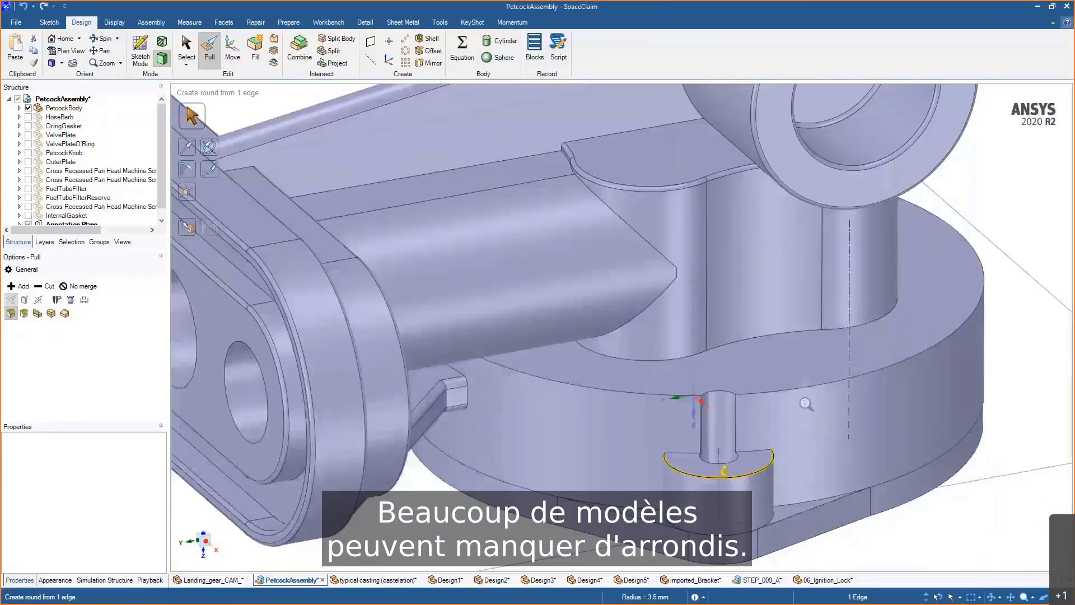
pyautogui.scroll(-5, 805, 403)
pyautogui.click(561, 291)
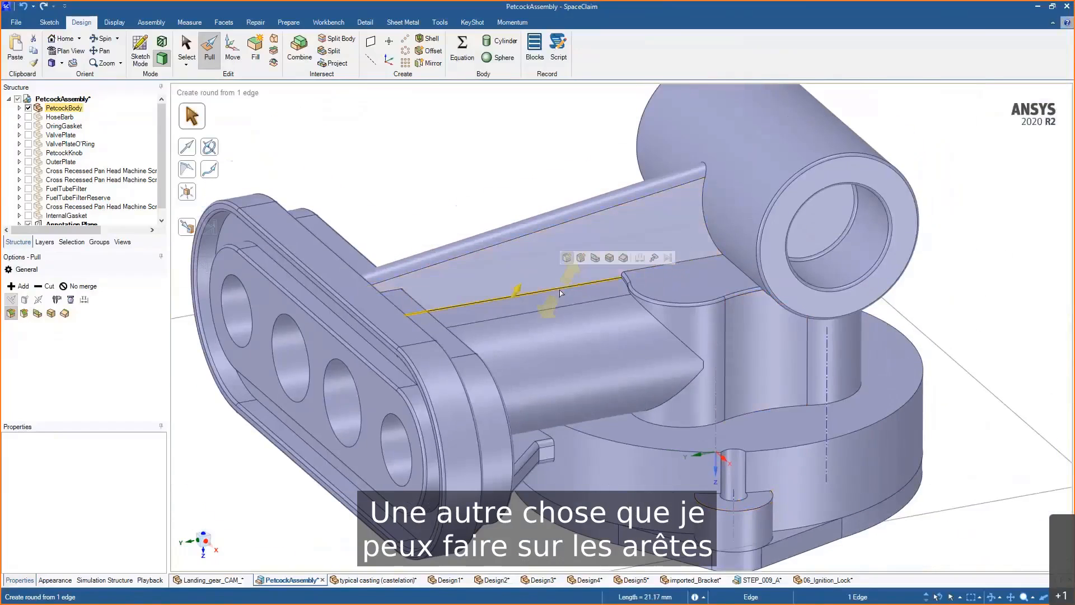
pyautogui.doubleClick(561, 291)
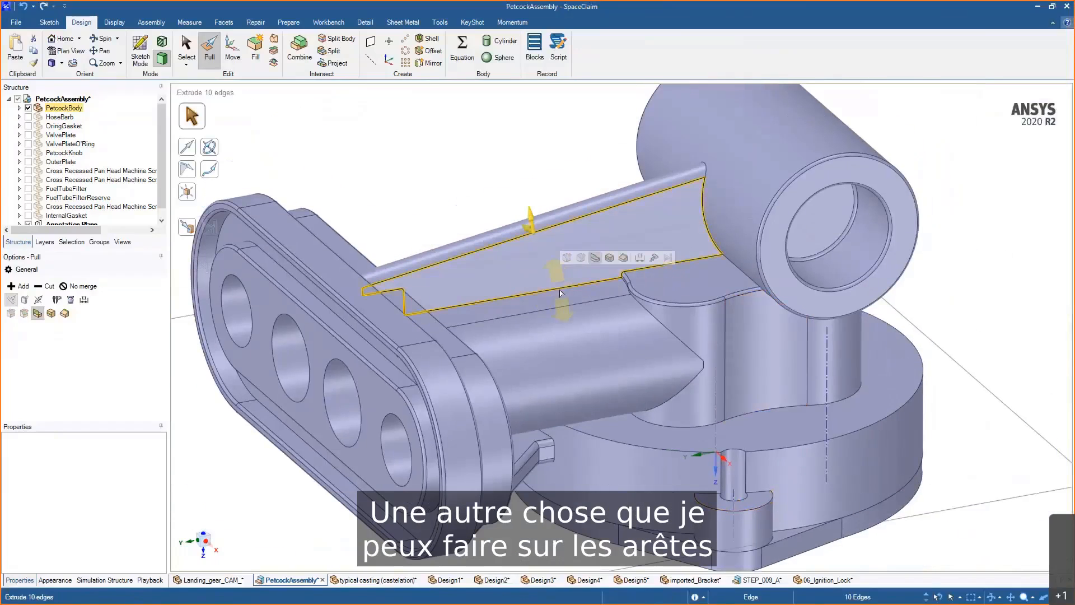
pyautogui.click(609, 259)
pyautogui.scroll(1, 586, 234)
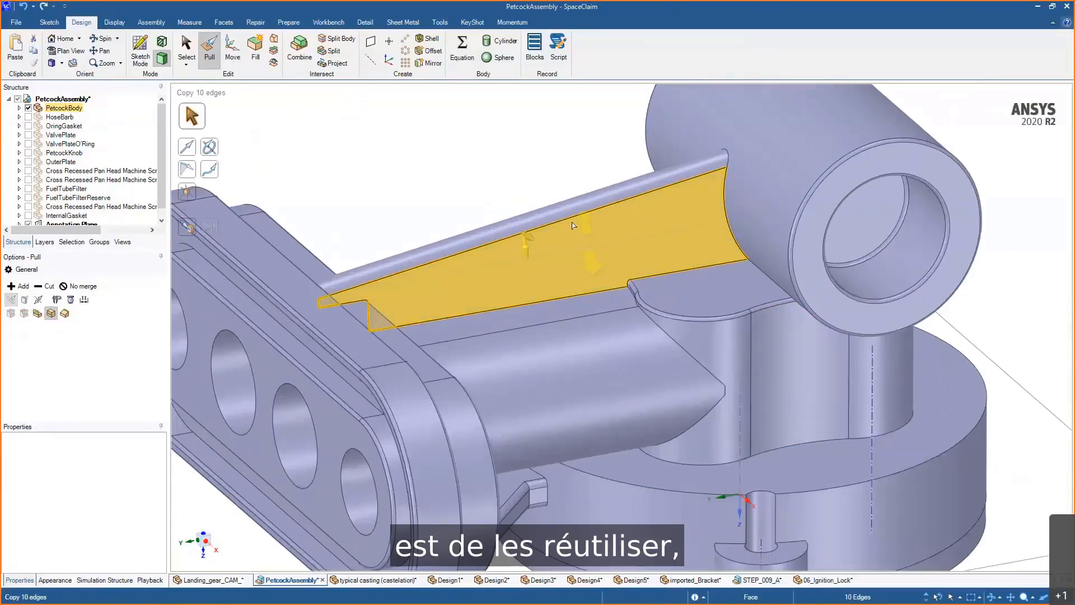
pyautogui.moveTo(527, 172); pyautogui.dragTo(536, 189)
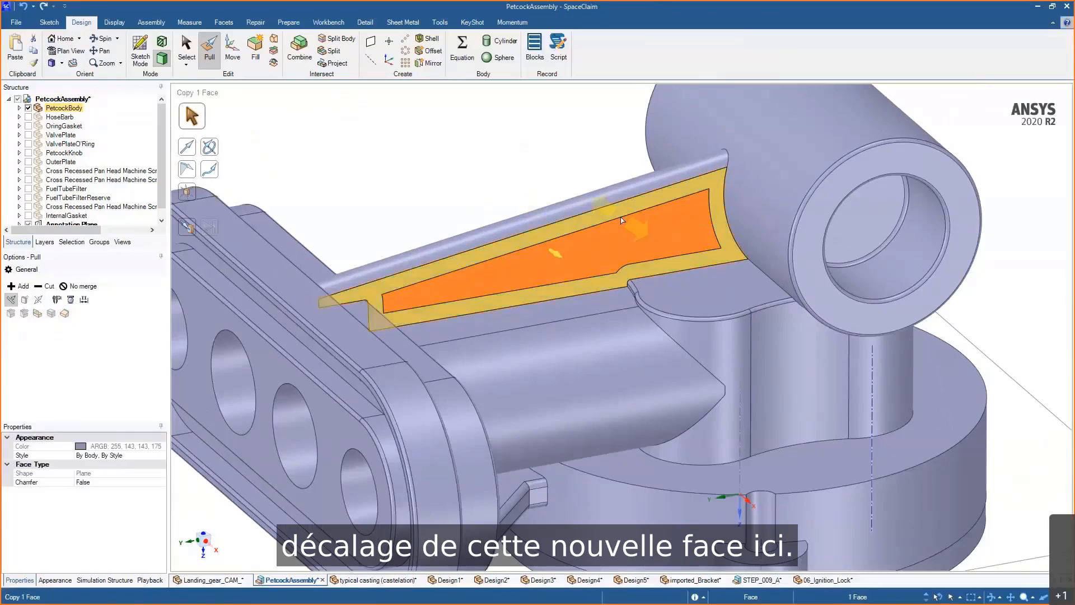
# - Pull the copied inner face through the rib to cut a window into it
pyautogui.keyDown('ctrl'); pyautogui.doubleClick(621, 223); pyautogui.keyUp('ctrl')
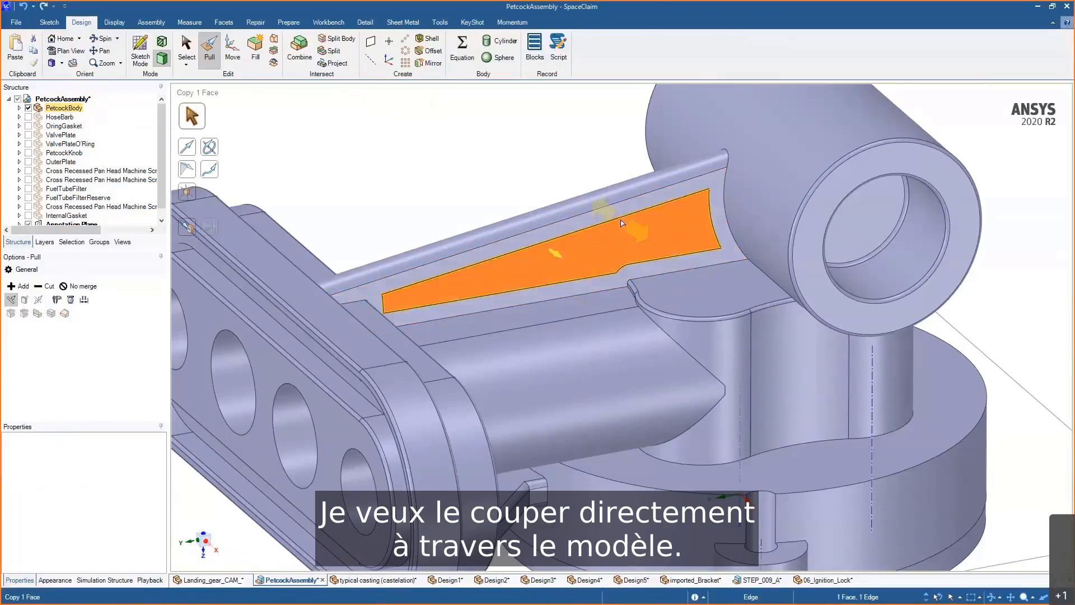
pyautogui.scroll(-1, 629, 266)
pyautogui.click(731, 471)
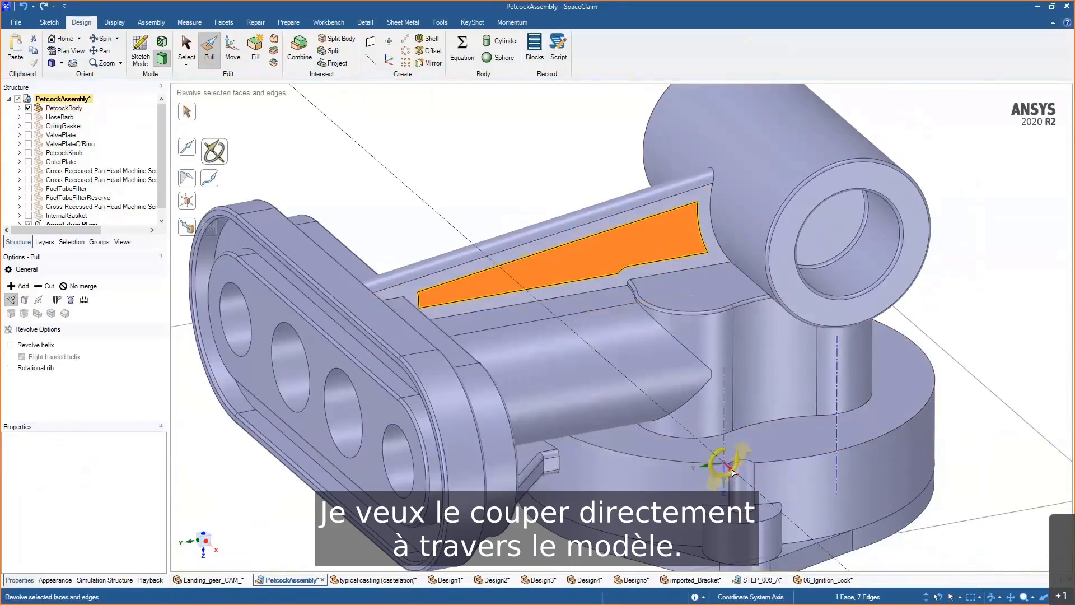
pyautogui.click(736, 473)
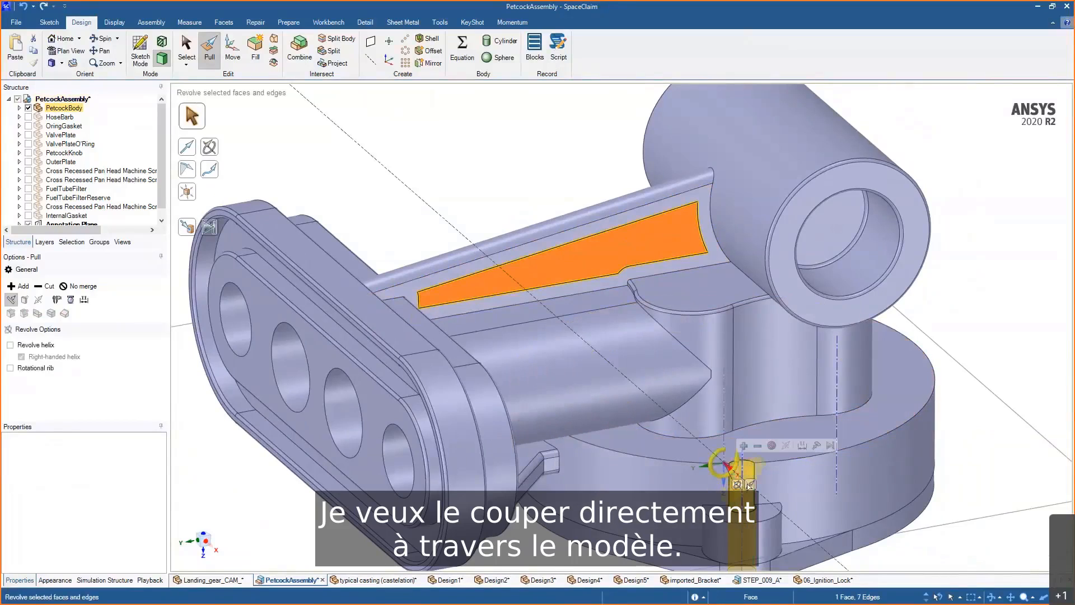
pyautogui.keyDown('ctrl'); pyautogui.click(560, 264); pyautogui.keyUp('ctrl')
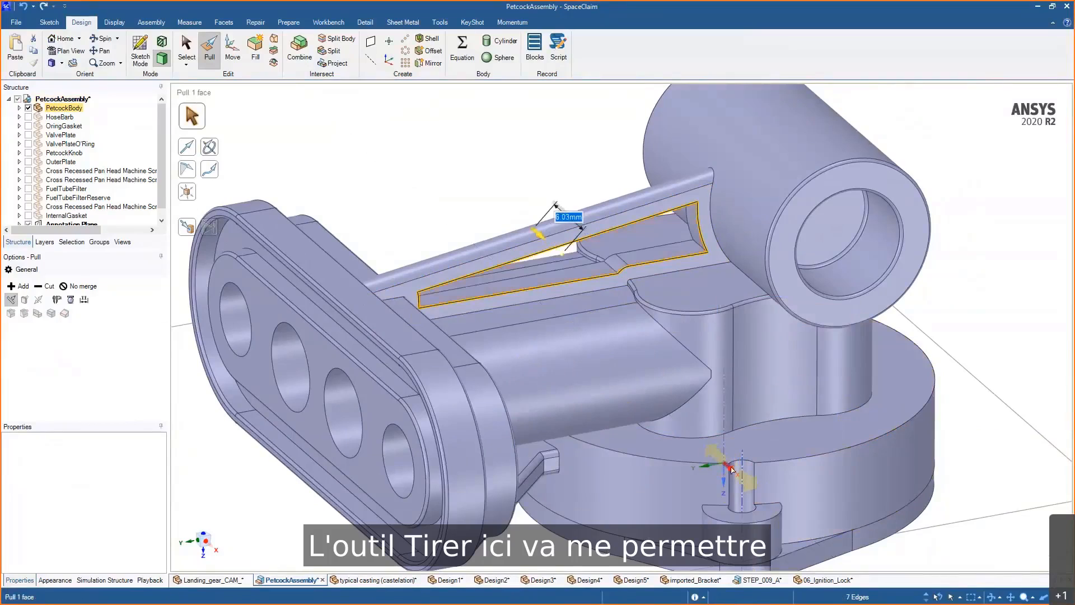
pyautogui.moveTo(569, 259)
pyautogui.mouseDown(button='middle')
pyautogui.moveTo(582, 240)
pyautogui.moveTo(560, 268)
pyautogui.moveTo(570, 260)
pyautogui.moveTo(560, 254)
pyautogui.mouseUp(button='middle')
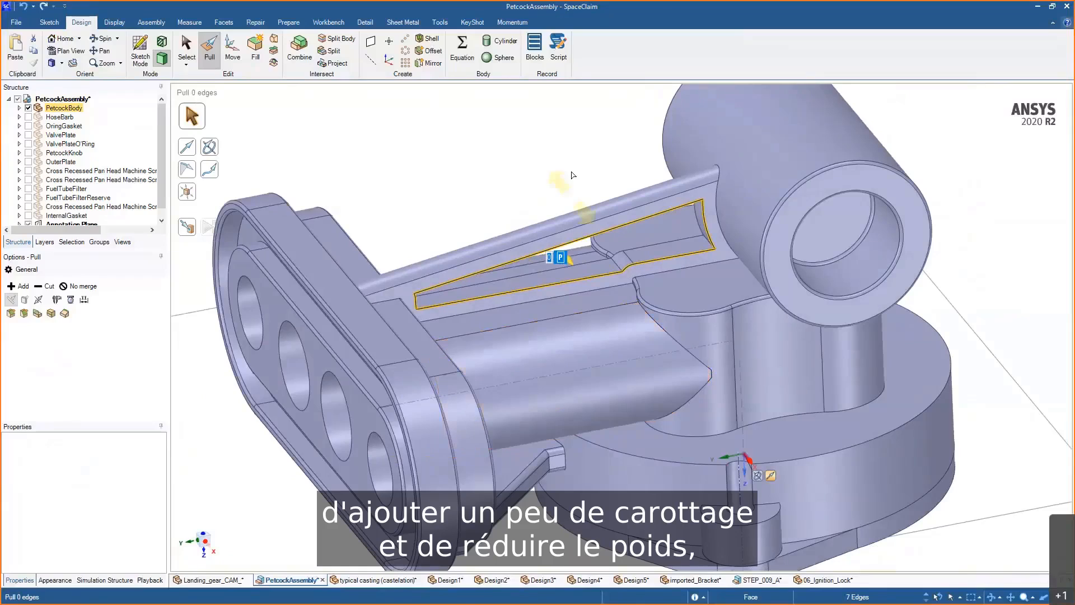
# - Copy the window's lower edge across the opening to add a support rib inside the window
pyautogui.scroll(3, 570, 169)
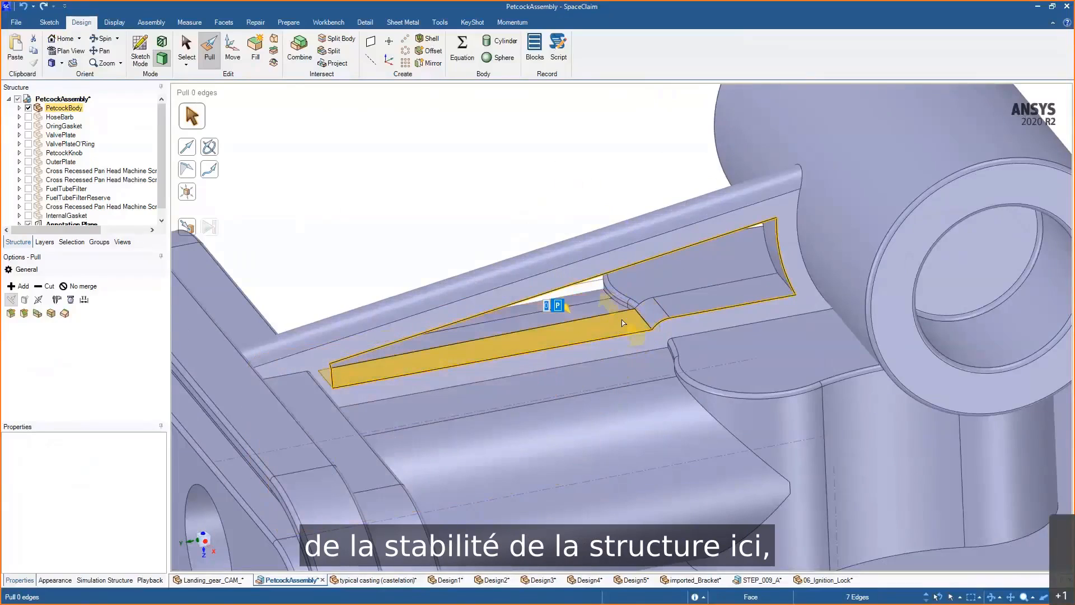
pyautogui.click(644, 322)
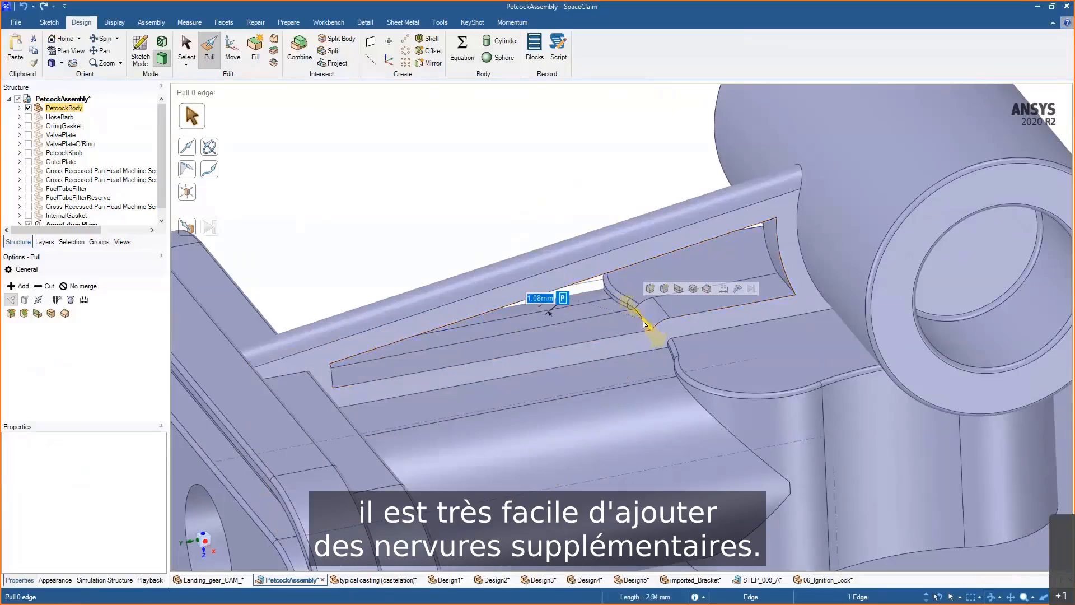
pyautogui.click(583, 201)
pyautogui.click(638, 315)
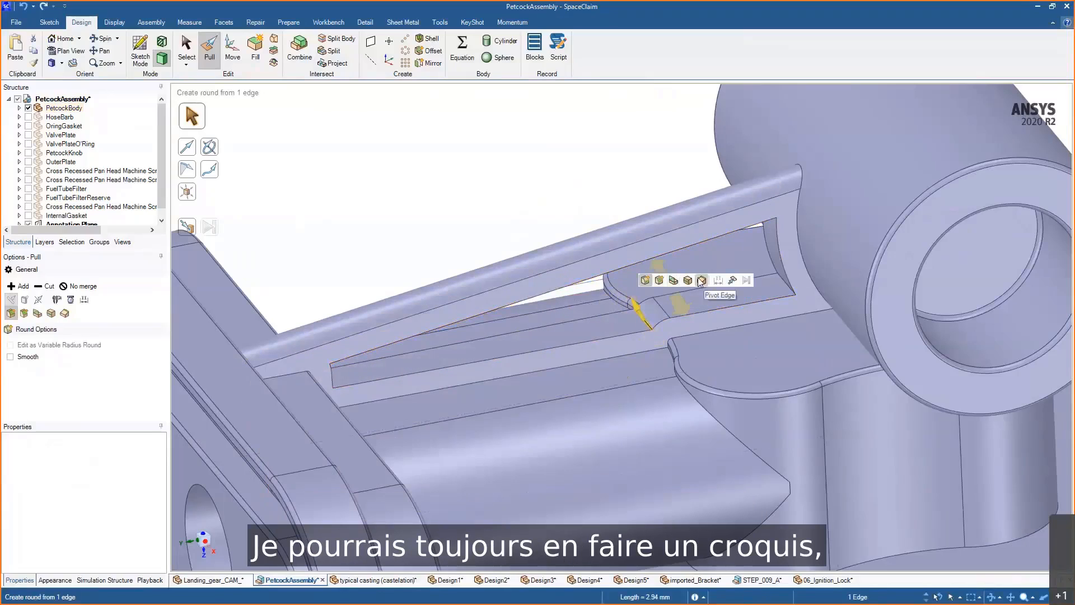
pyautogui.click(687, 280)
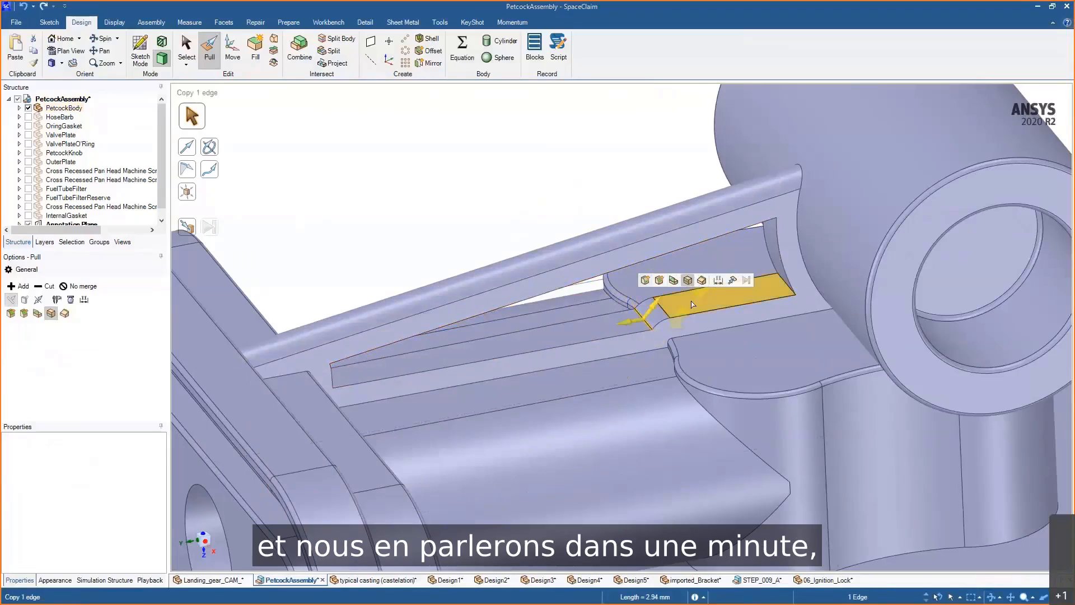
pyautogui.moveTo(626, 322); pyautogui.dragTo(581, 273)
pyautogui.click(529, 230)
pyautogui.click(586, 330)
pyautogui.click(581, 339)
pyautogui.click(516, 205)
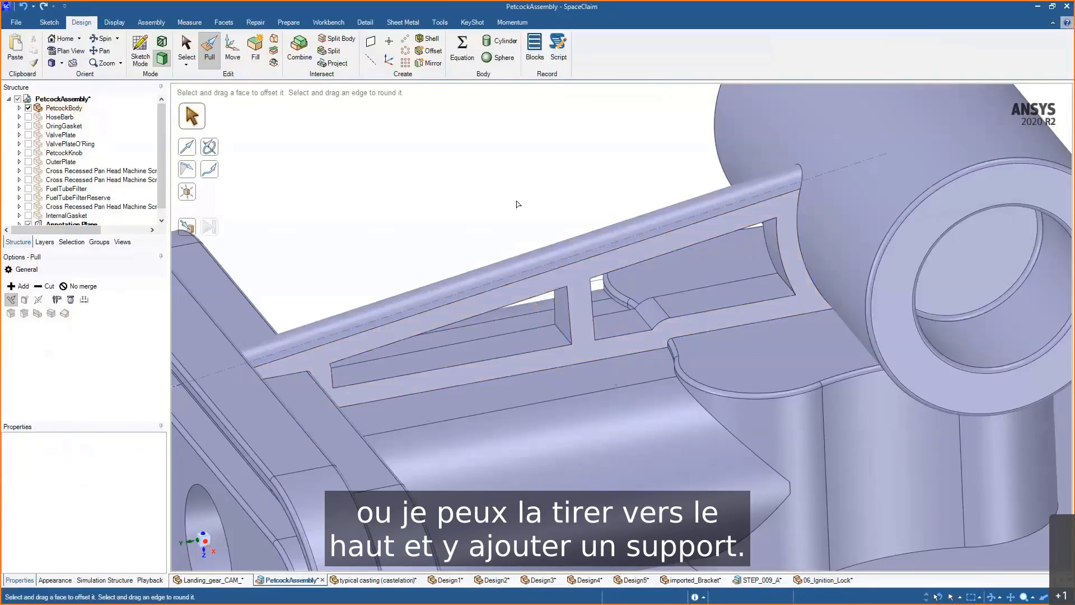
pyautogui.moveTo(516, 204)
pyautogui.mouseDown(button='middle')
pyautogui.moveTo(488, 201)
pyautogui.moveTo(526, 201)
pyautogui.mouseUp(button='middle')
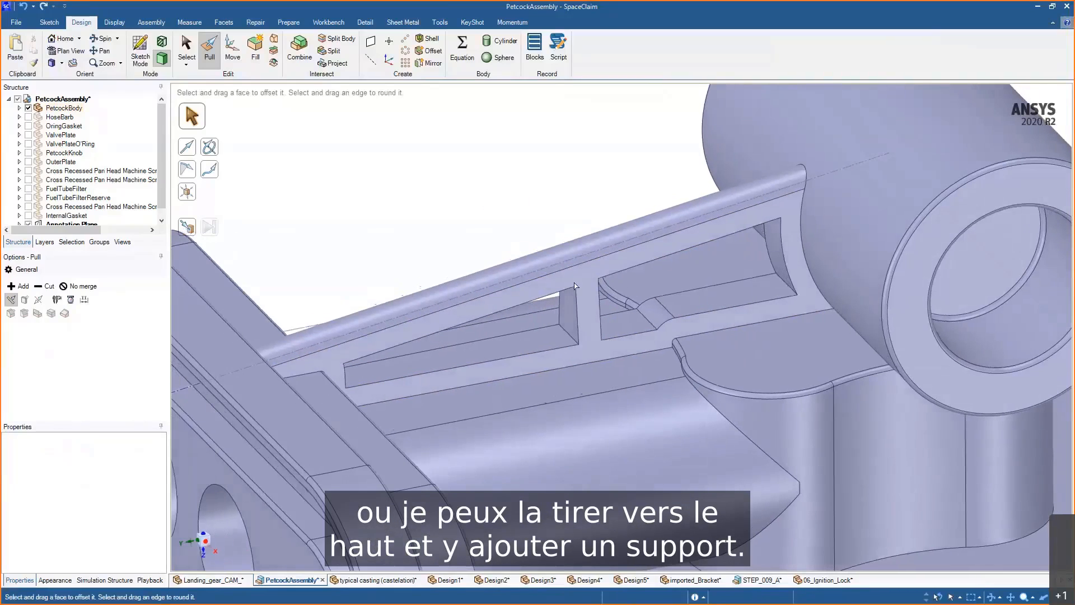
# - Move the support rib along the window and rotate it about 25° with Move
pyautogui.click(571, 309)
pyautogui.press('m')
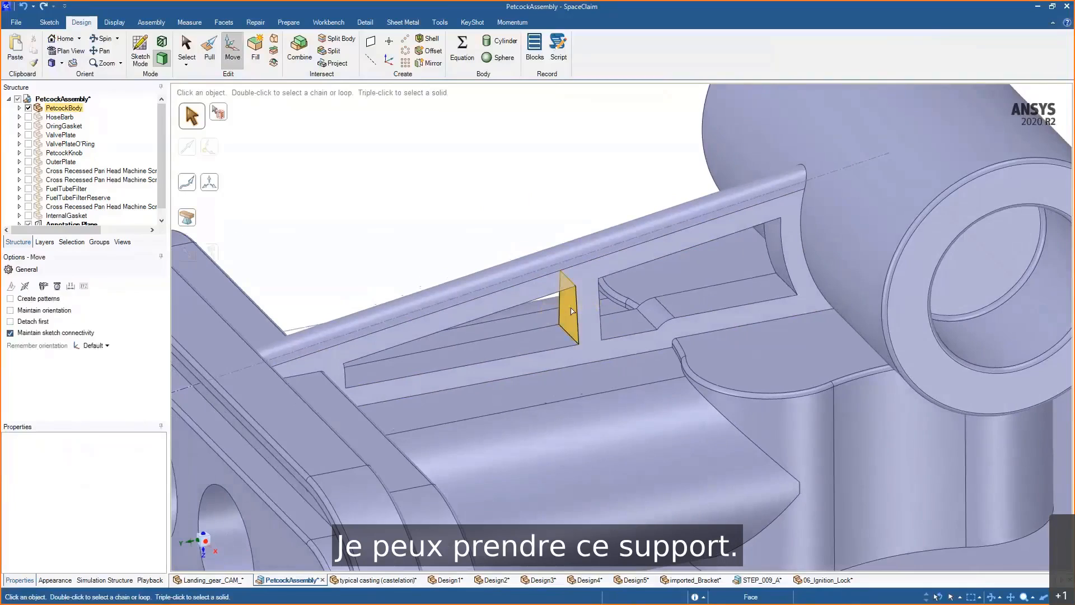
pyautogui.keyDown('ctrl'); pyautogui.click(593, 297); pyautogui.keyUp('ctrl')
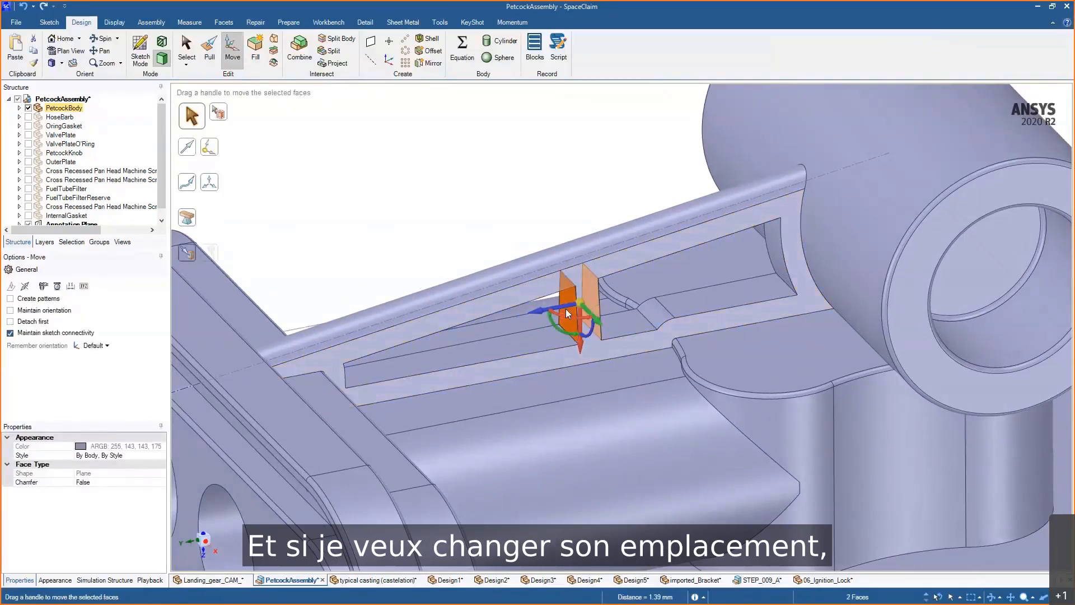
pyautogui.moveTo(571, 310); pyautogui.dragTo(599, 272)
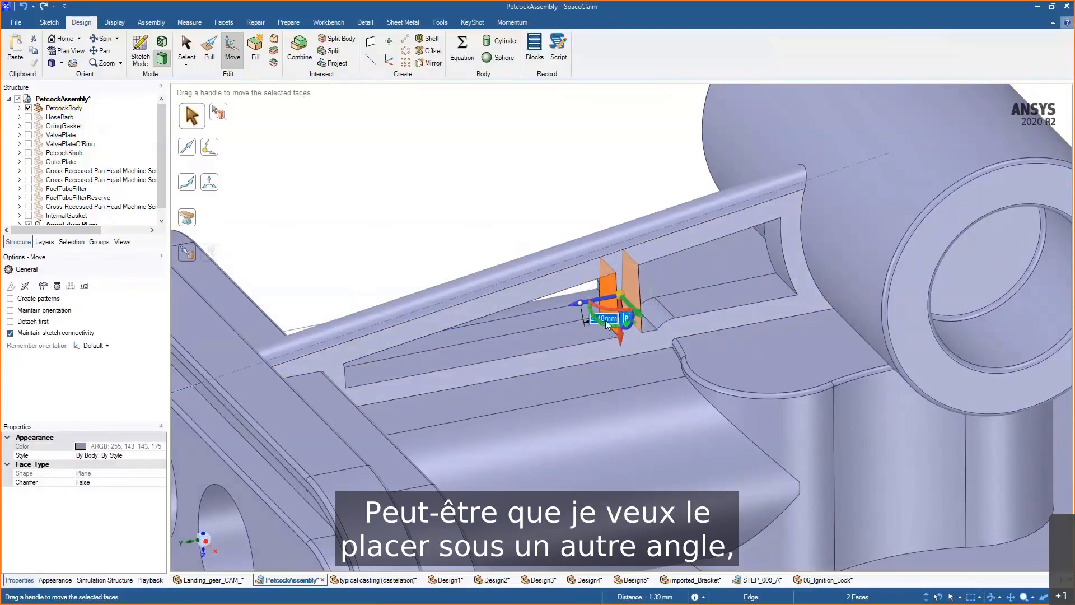
pyautogui.moveTo(606, 327); pyautogui.dragTo(621, 336)
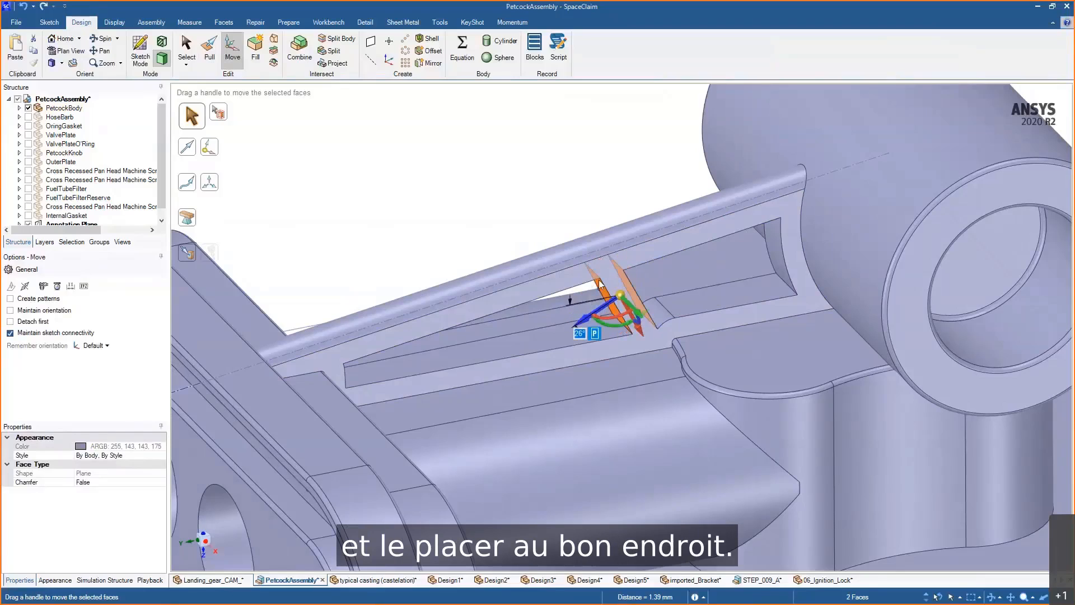
pyautogui.press('Escape')
# - Pull a copy of the support face to add a second support rib in the window
pyautogui.click(606, 301)
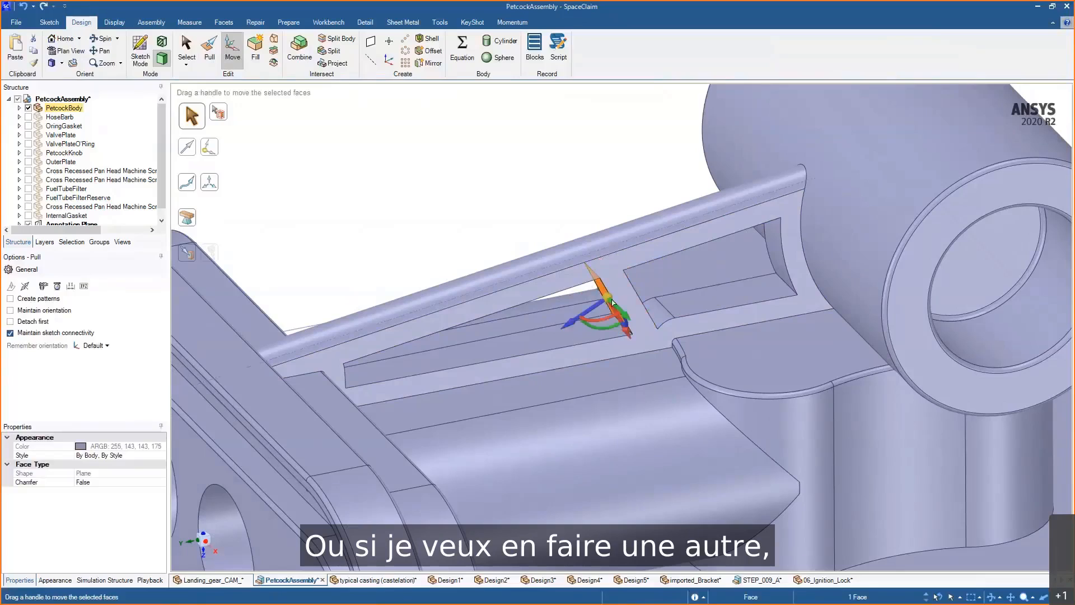
pyautogui.press('p')
pyautogui.keyDown('ctrl'); pyautogui.moveTo(618, 205); pyautogui.dragTo(541, 219); pyautogui.keyUp('ctrl')
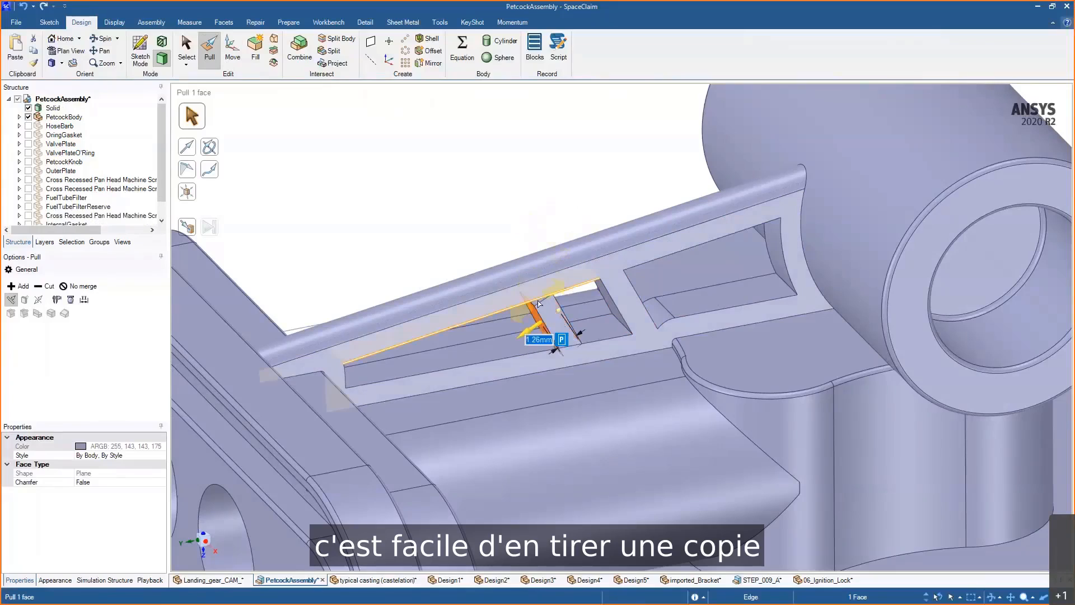
pyautogui.click(538, 297)
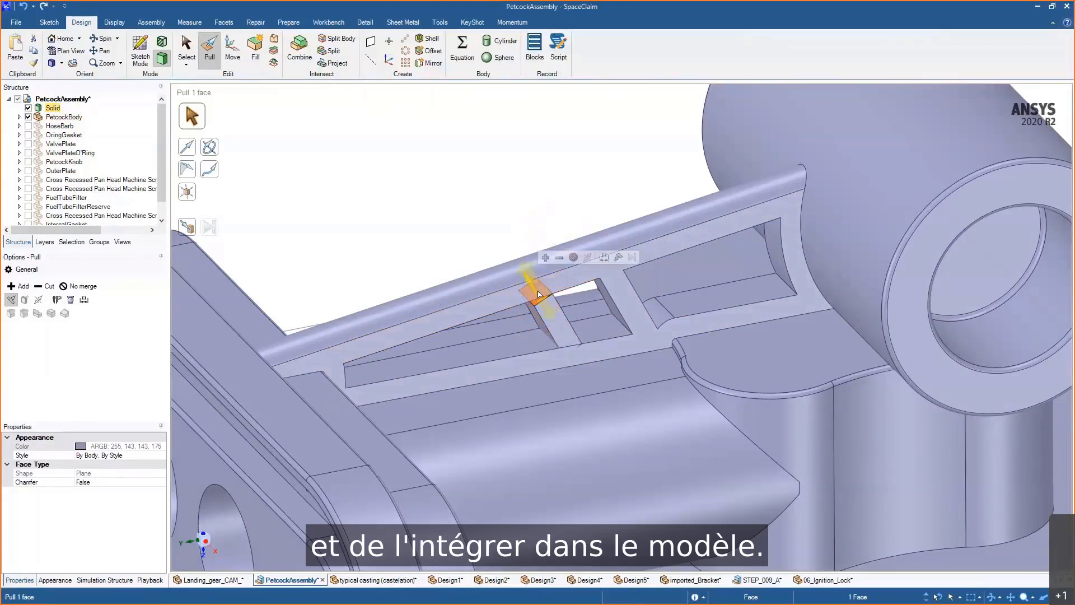
pyautogui.moveTo(538, 297); pyautogui.dragTo(537, 288)
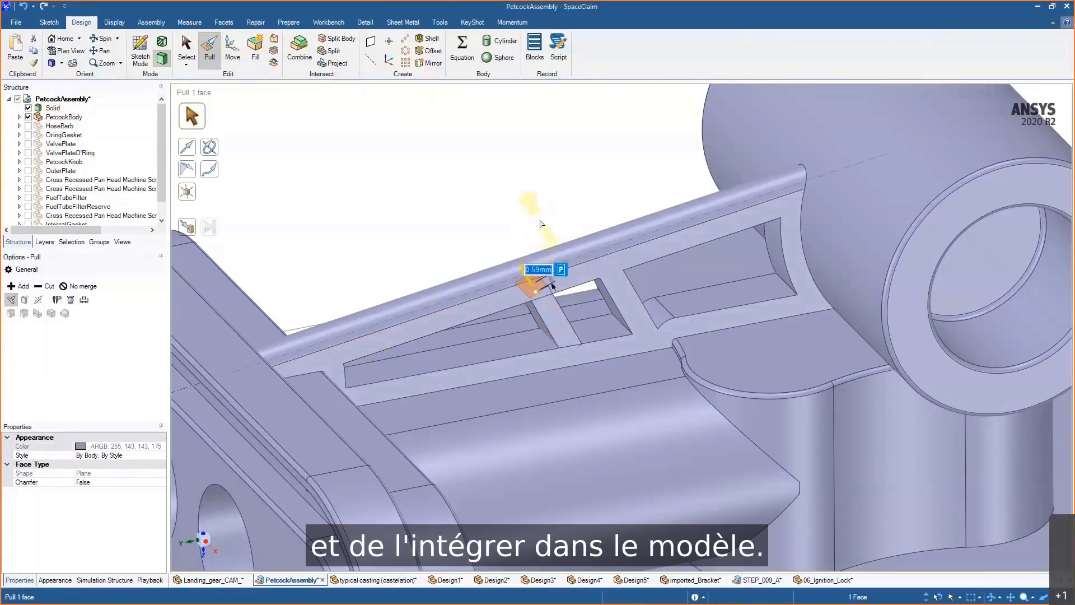
pyautogui.click(541, 224)
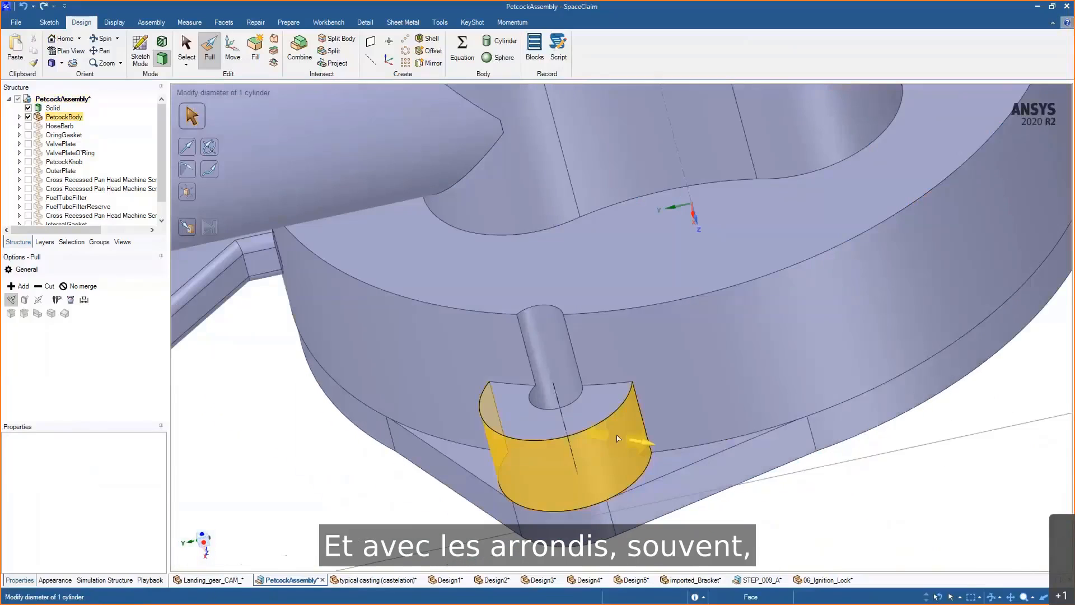
# - Round the top edge of the half-cylinder boss beside the pin with a 0.5 mm radius
pyautogui.click(614, 407)
pyautogui.click(616, 416)
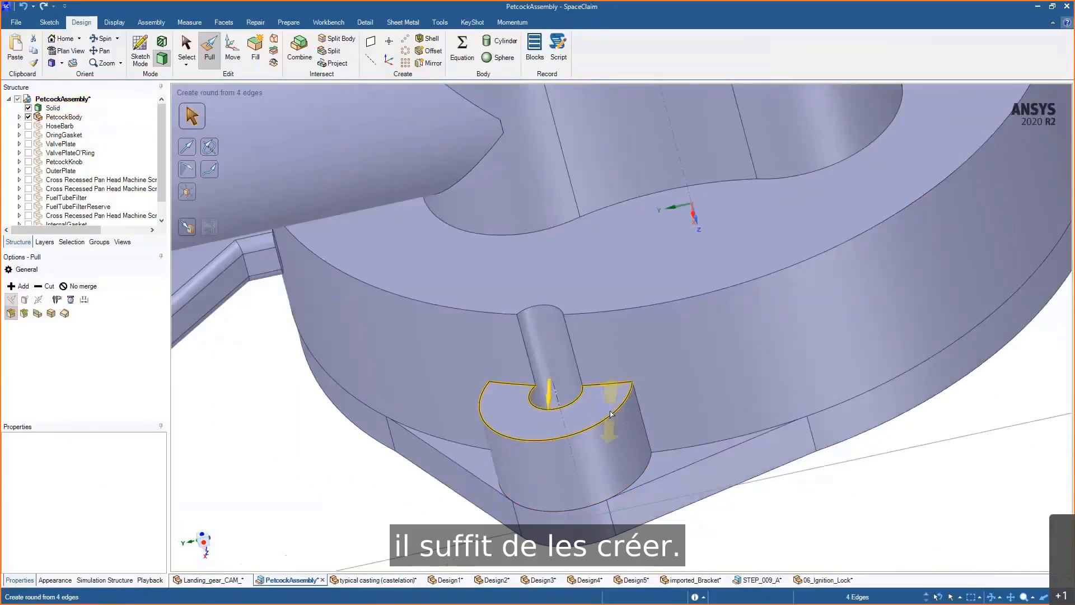
pyautogui.click(609, 416)
pyautogui.click(609, 416)
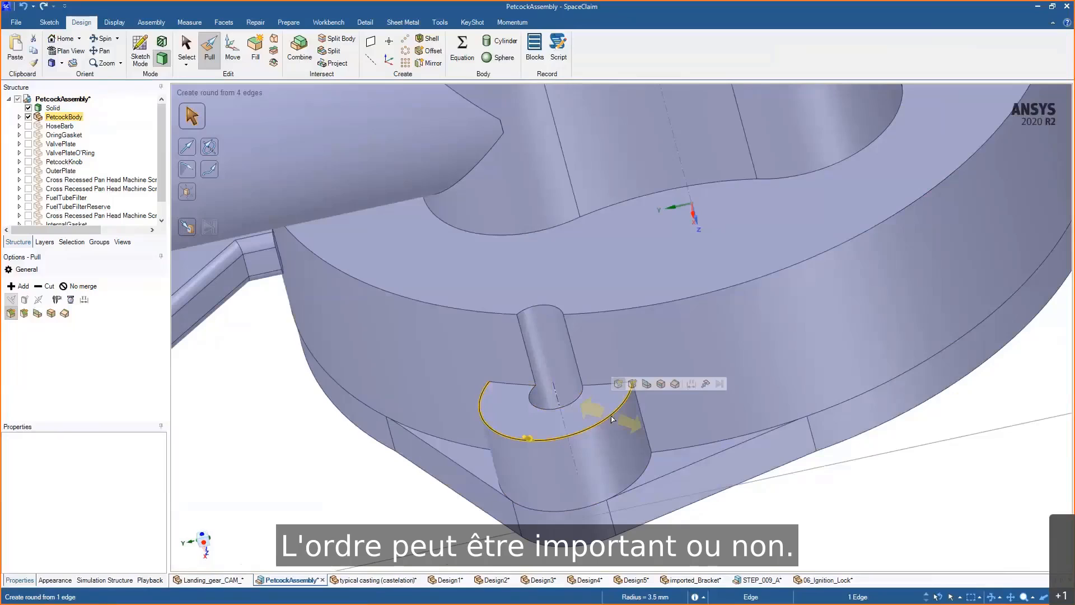
pyautogui.scroll(2, 603, 426)
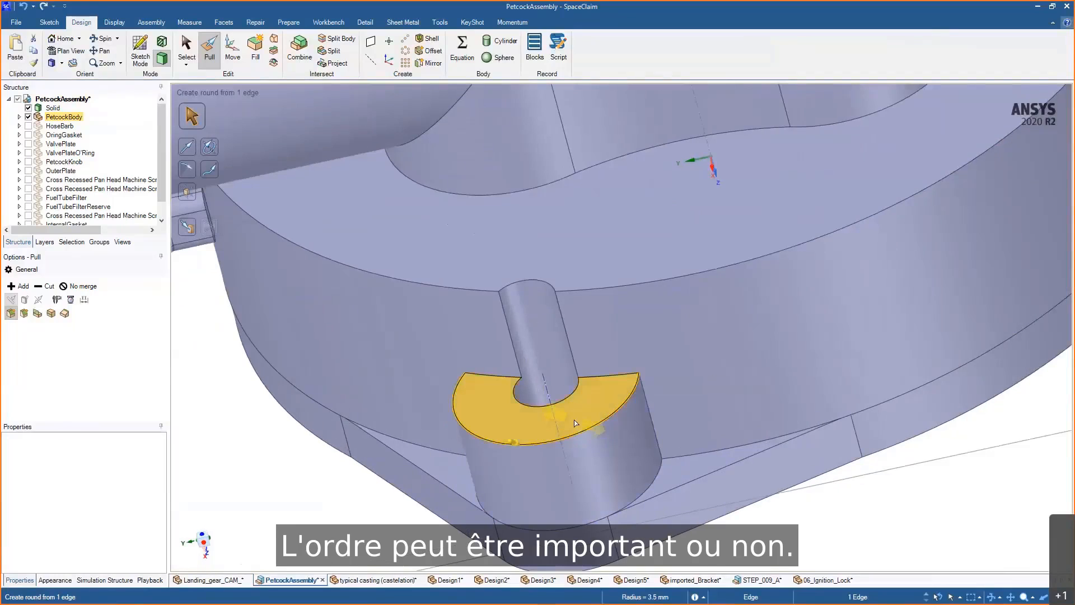
pyautogui.moveTo(574, 422); pyautogui.dragTo(587, 434)
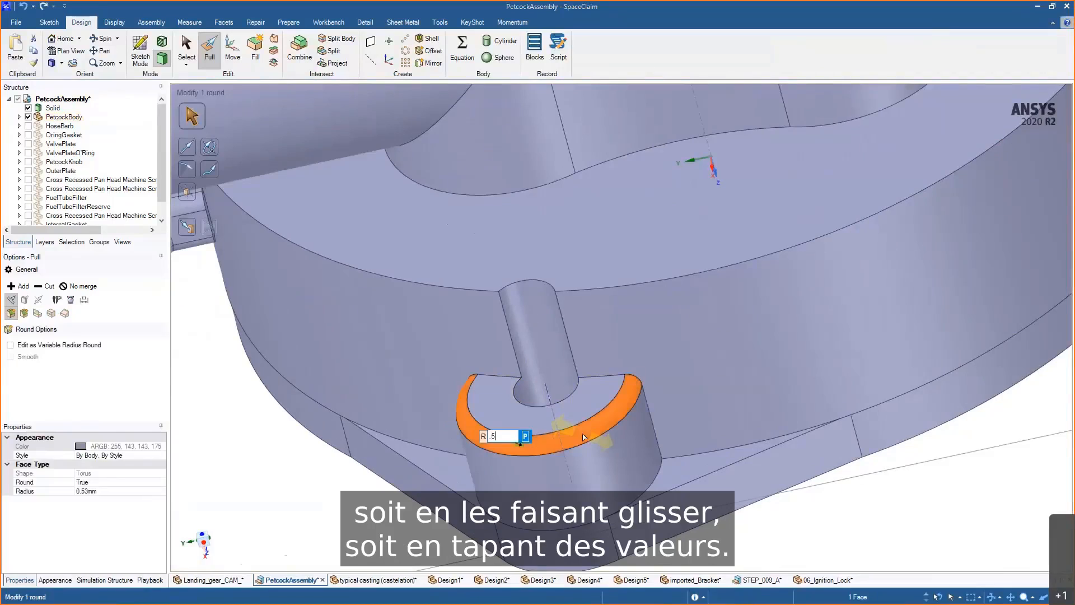
pyautogui.write('0.5')
pyautogui.press('Return')
# - Apply the same 0.5 mm round to the edge chain around the boss and support rib, and to the pin's base edges
pyautogui.doubleClick(592, 379)
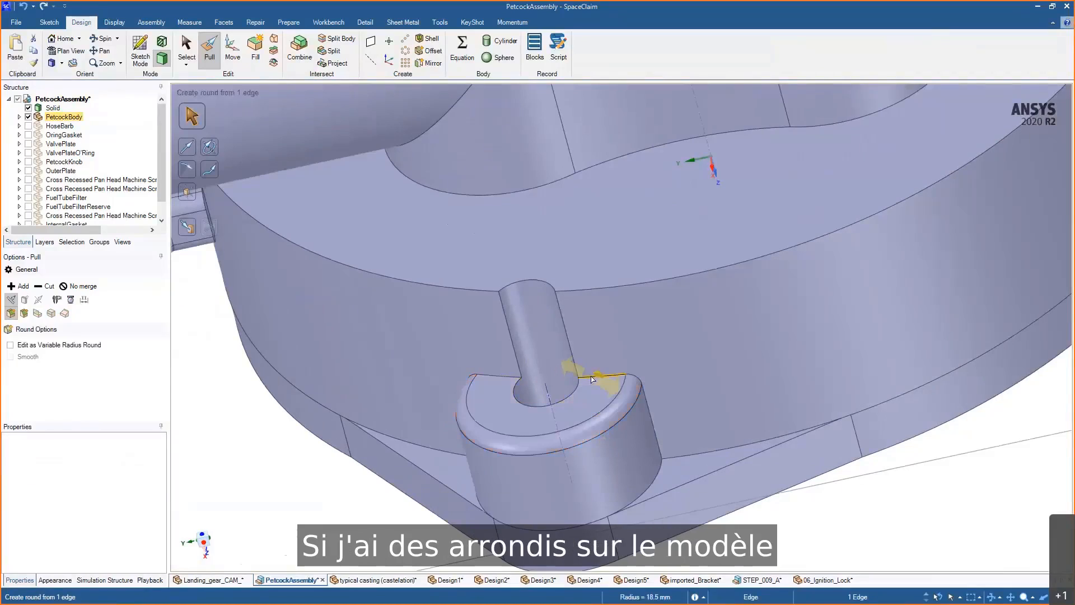
pyautogui.keyDown('ctrl'); pyautogui.click(510, 378); pyautogui.keyUp('ctrl')
pyautogui.keyDown('ctrl'); pyautogui.doubleClick(510, 378); pyautogui.keyUp('ctrl')
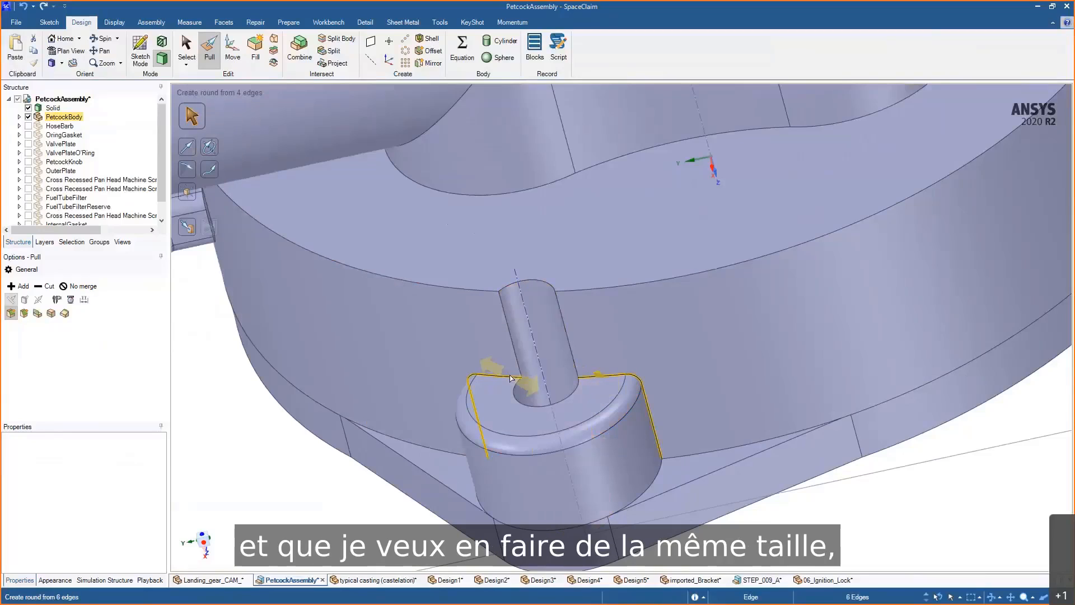
pyautogui.click(604, 343)
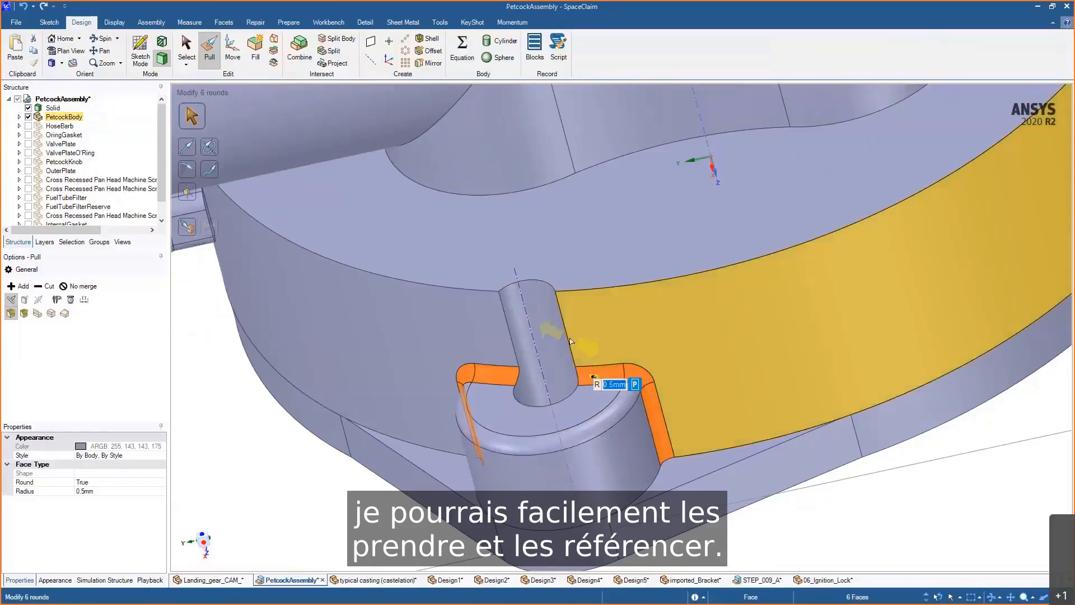
pyautogui.click(567, 336)
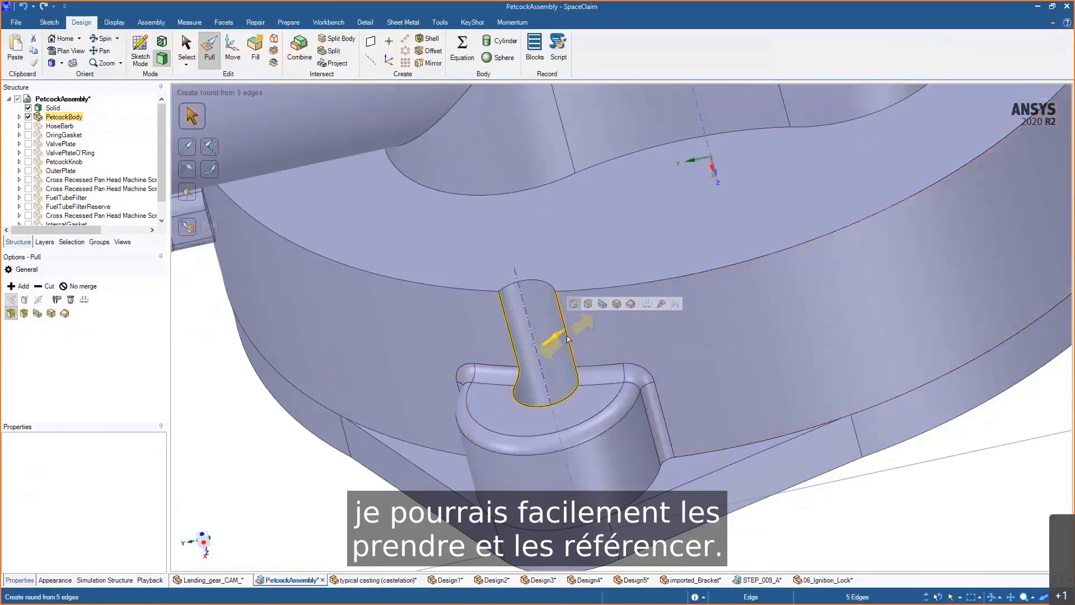
pyautogui.click(602, 311)
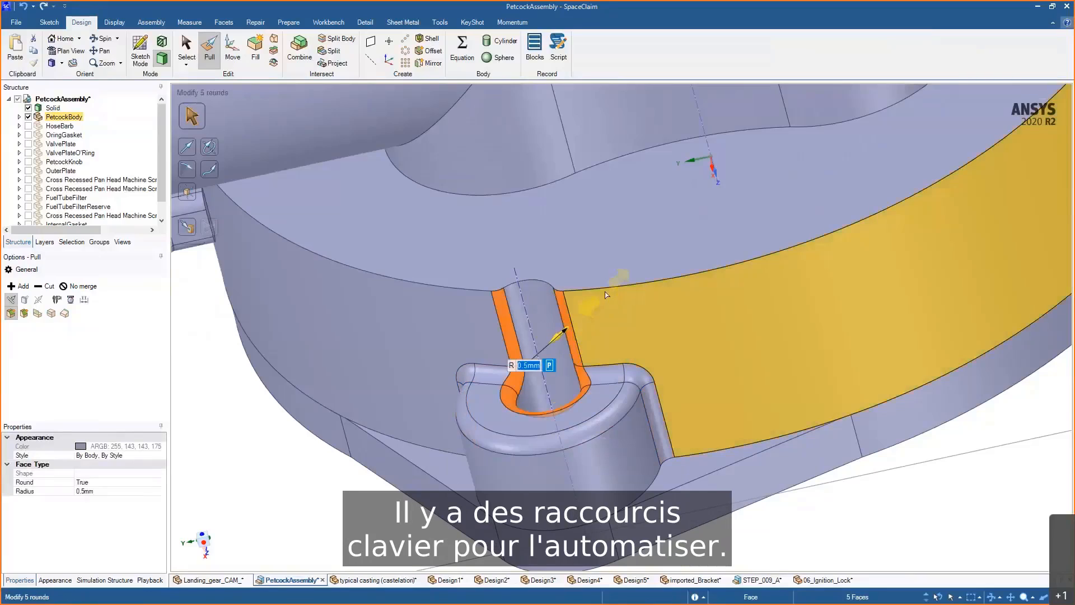
# - Round the edge chain along the wall's rim above the pin to the same 0.5 mm radius
pyautogui.doubleClick(606, 291)
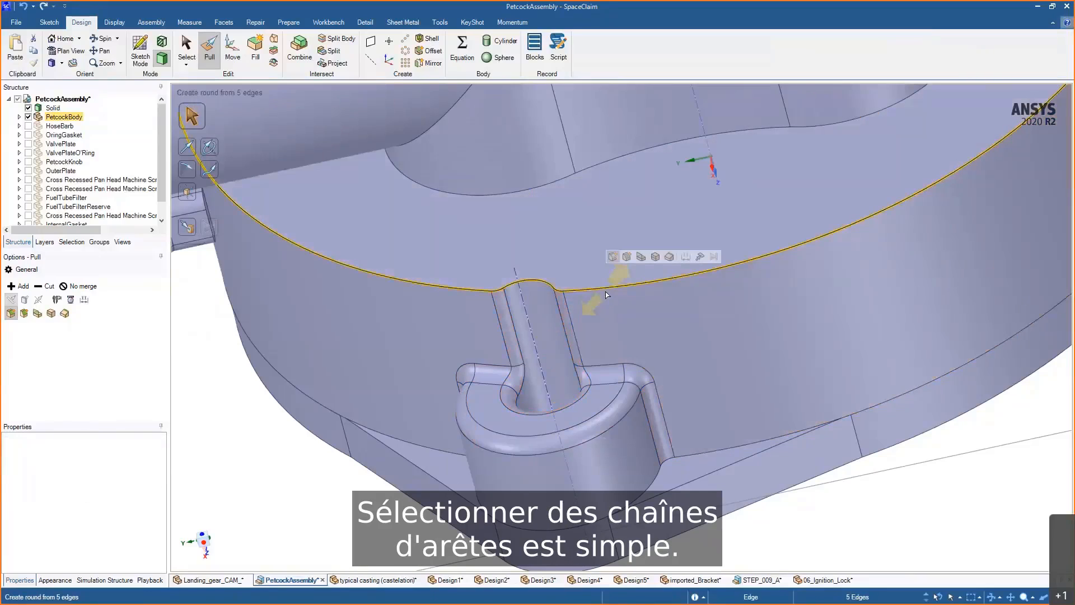
pyautogui.keyDown('shift'); pyautogui.moveTo(617, 386); pyautogui.dragTo(620, 302, button='middle'); pyautogui.keyUp('shift')
pyautogui.doubleClick(620, 301)
pyautogui.doubleClick(620, 302)
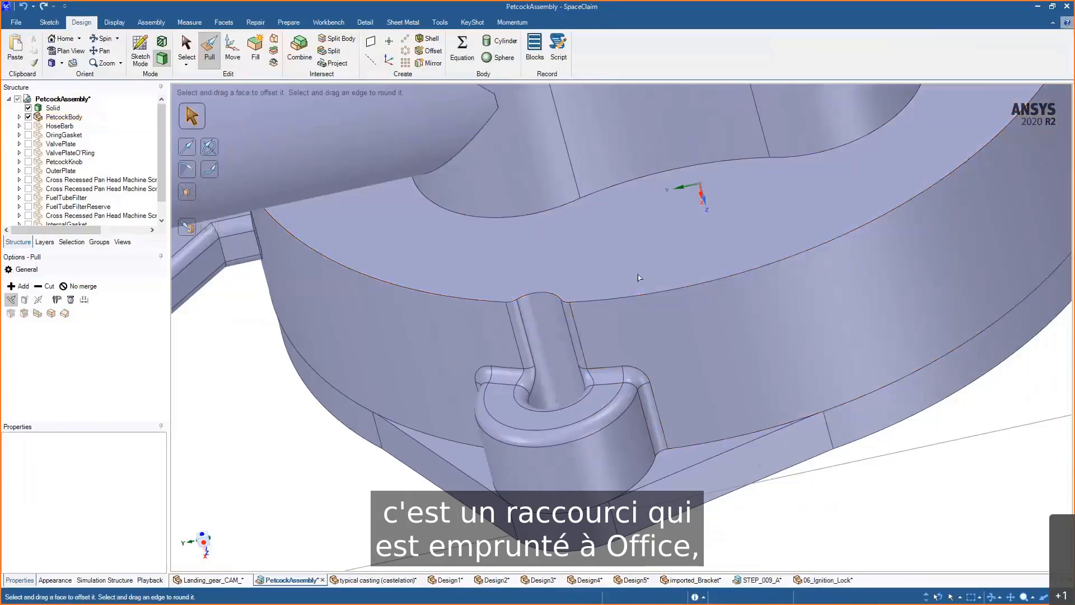
pyautogui.doubleClick(634, 294)
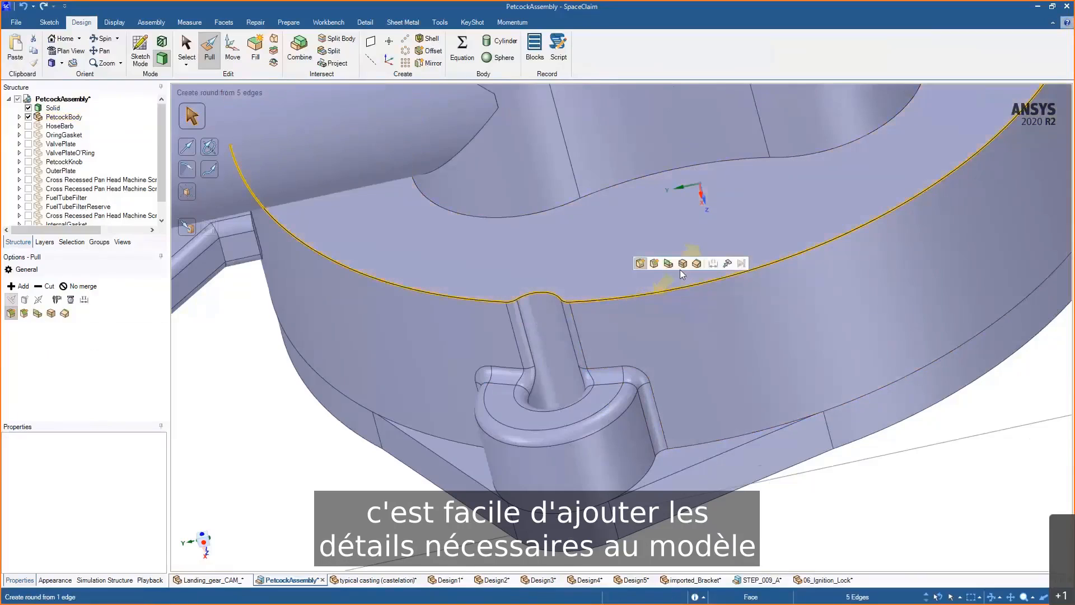
pyautogui.press('u')
pyautogui.click(608, 379)
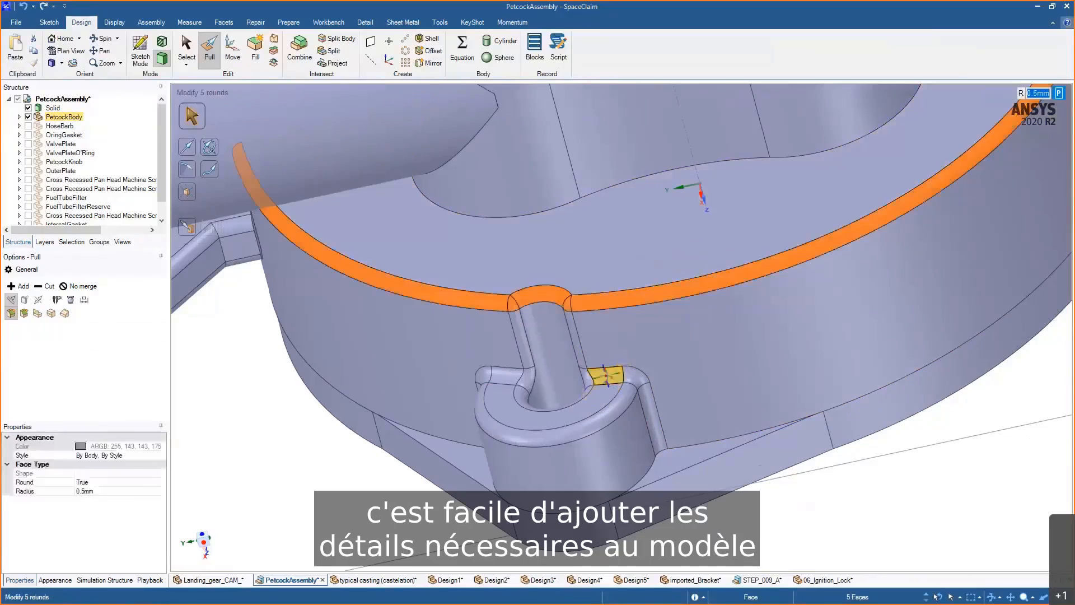
pyautogui.moveTo(632, 392); pyautogui.dragTo(623, 418, button='middle')
pyautogui.scroll(-2, 632, 339)
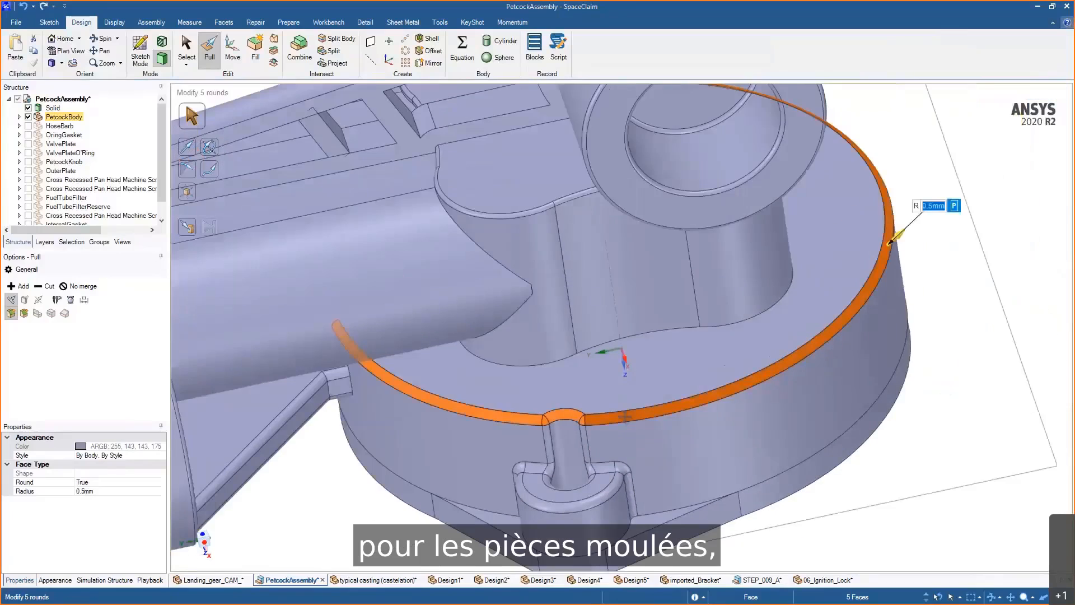
pyautogui.scroll(-1, 623, 363)
pyautogui.keyDown('shift'); pyautogui.moveTo(623, 362); pyautogui.dragTo(688, 389, button='middle'); pyautogui.keyUp('shift')
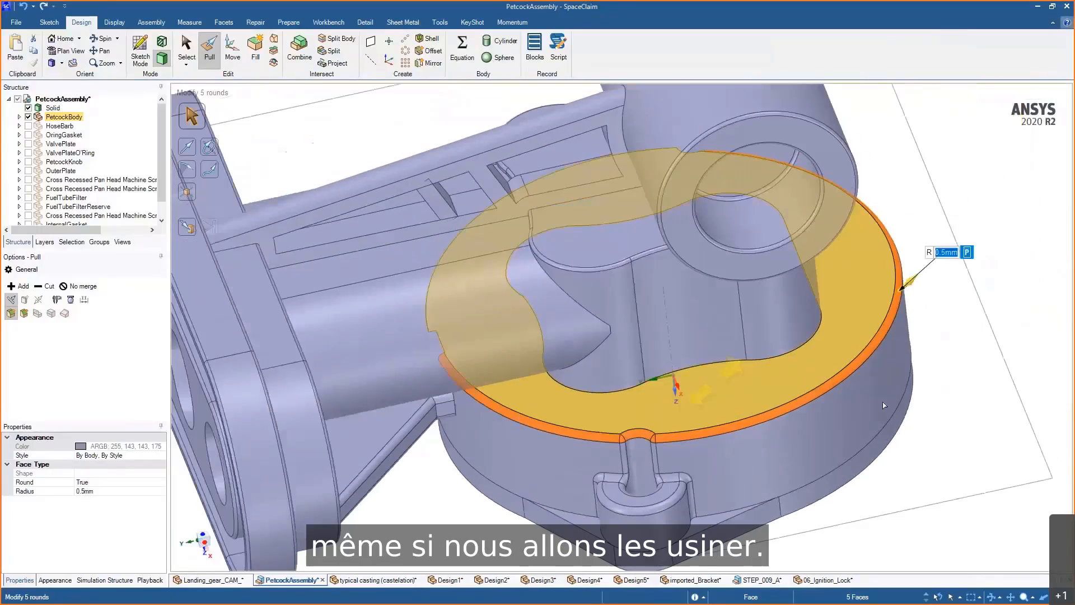
# - Try to round the edge where the ledge meets the boss cylinder about 0.97 mm, then undo it
pyautogui.click(965, 425)
pyautogui.moveTo(965, 425); pyautogui.dragTo(1022, 408, button='middle')
pyautogui.scroll(5, 675, 272)
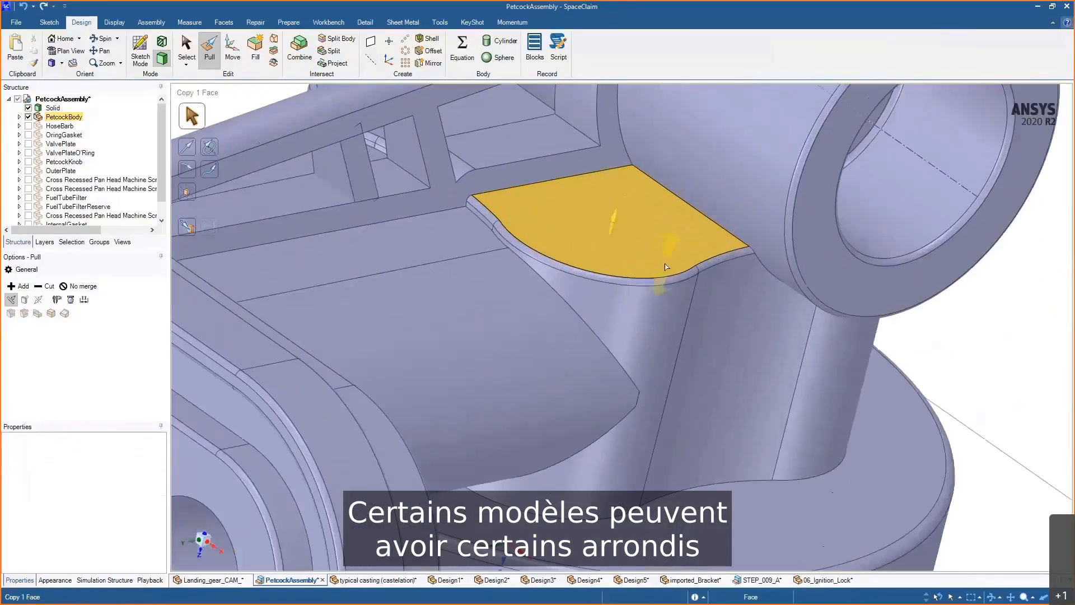
pyautogui.click(676, 279)
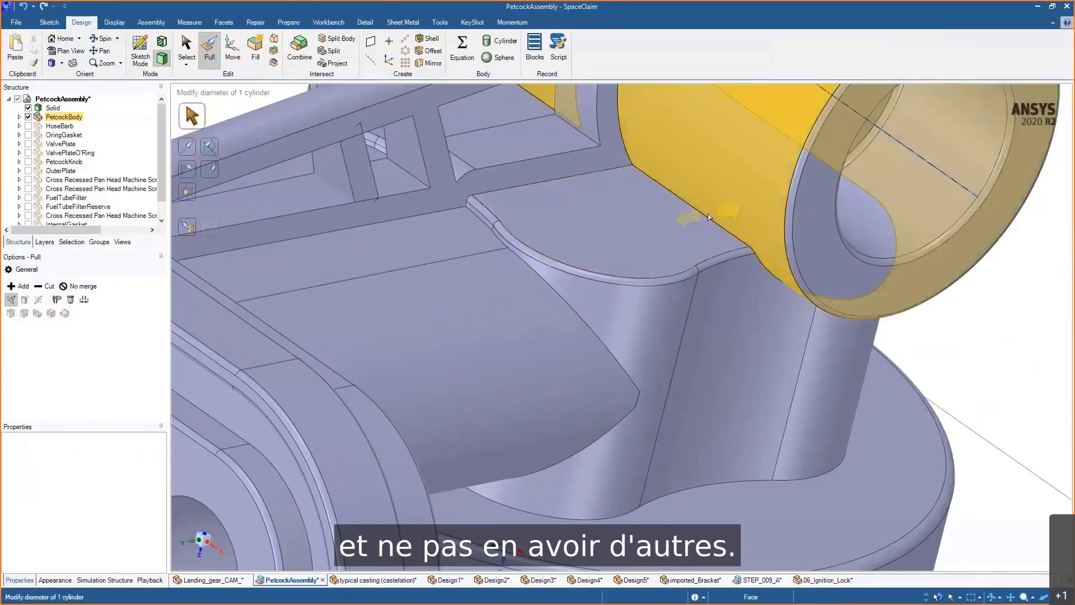
pyautogui.click(699, 232)
pyautogui.keyDown('ctrl'); pyautogui.moveTo(700, 236); pyautogui.dragTo(702, 291, button='middle'); pyautogui.keyUp('ctrl')
pyautogui.moveTo(699, 288); pyautogui.dragTo(667, 272)
pyautogui.moveTo(739, 371); pyautogui.dragTo(734, 354, button='middle')
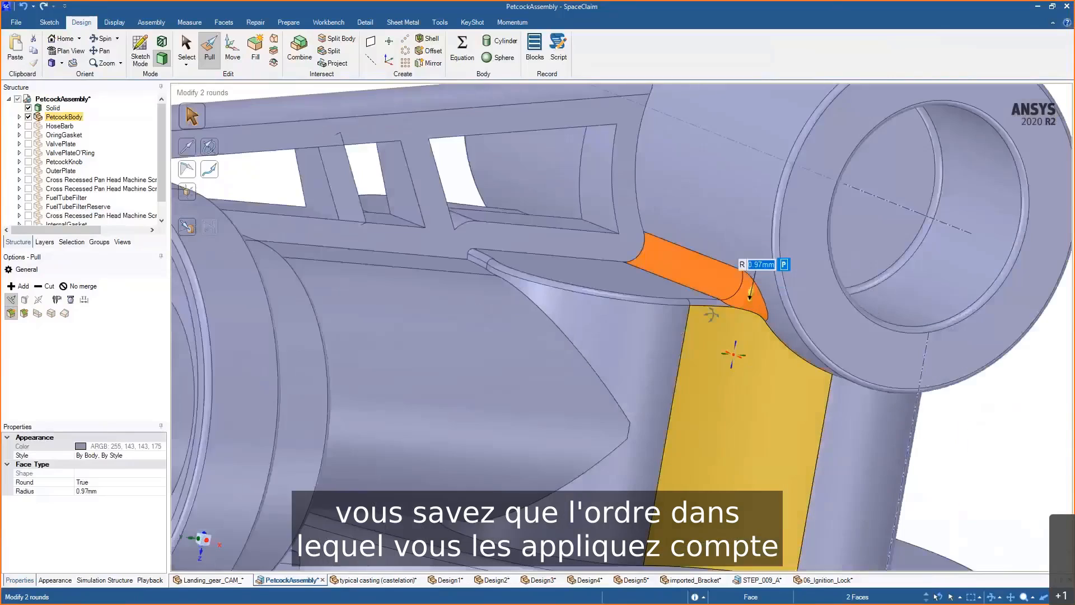
pyautogui.scroll(3, 723, 372)
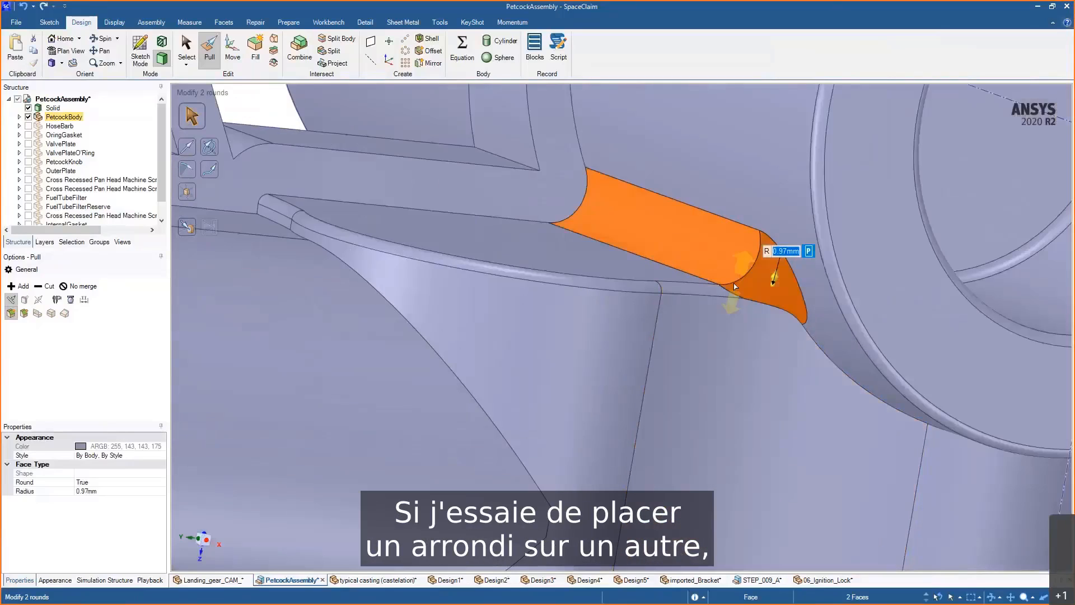
pyautogui.moveTo(696, 360)
pyautogui.mouseDown(button='middle')
pyautogui.moveTo(725, 381)
pyautogui.moveTo(712, 389)
pyautogui.mouseUp(button='middle')
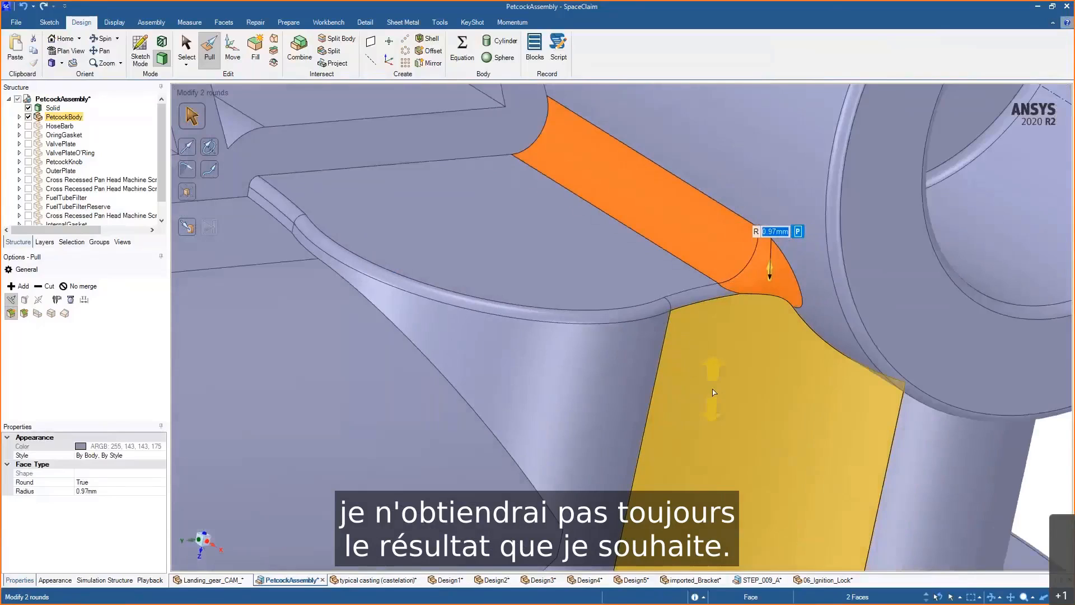
pyautogui.hotkey('ctrl', 'z')
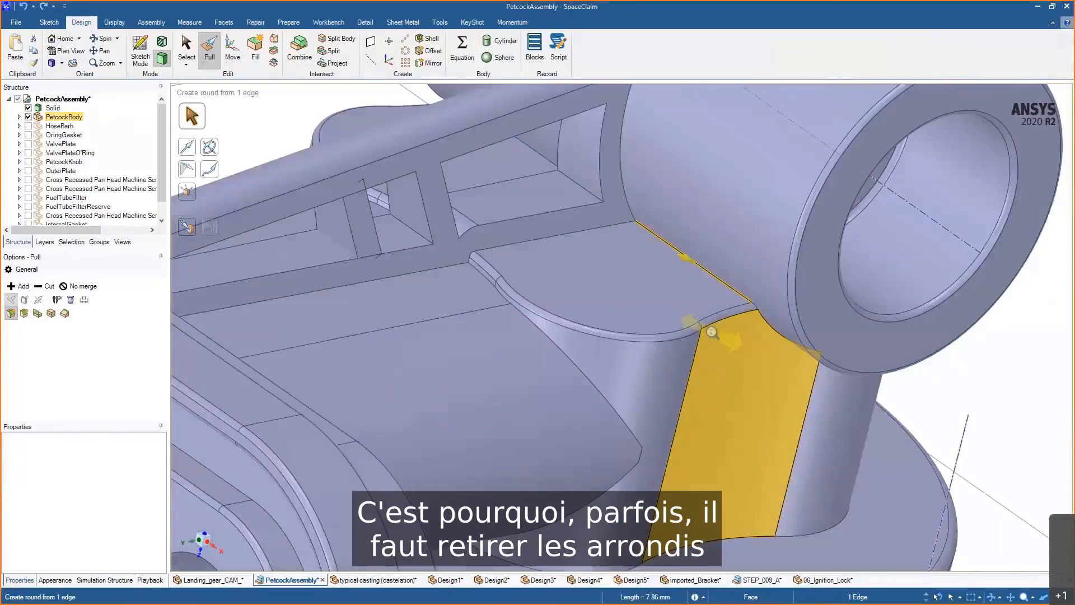
# - Remove the small rounds along the ledge's curved edge with Fill
pyautogui.scroll(2, 710, 370)
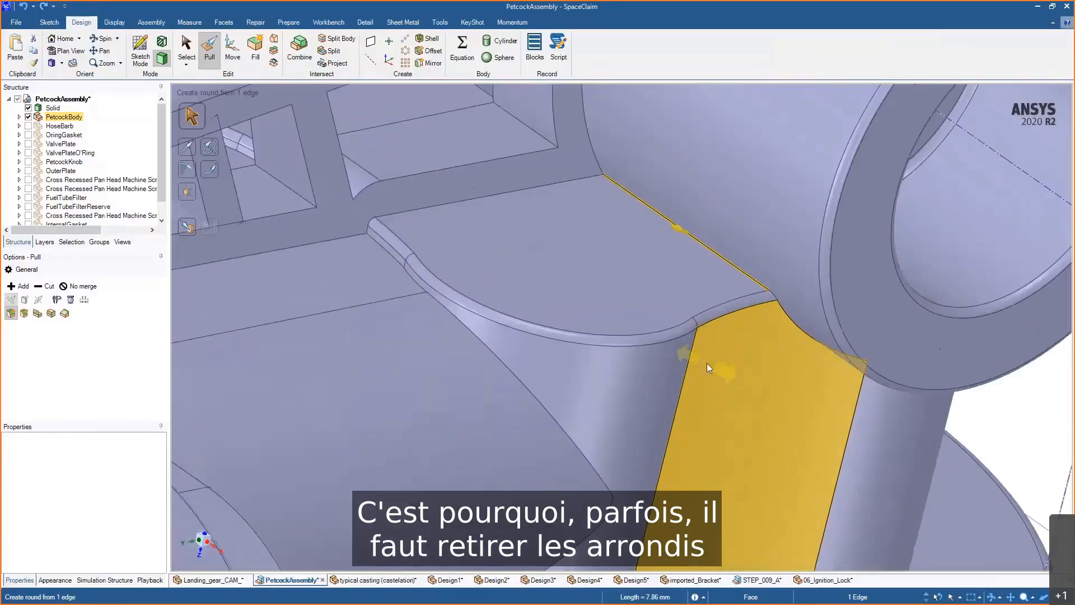
pyautogui.doubleClick(719, 315)
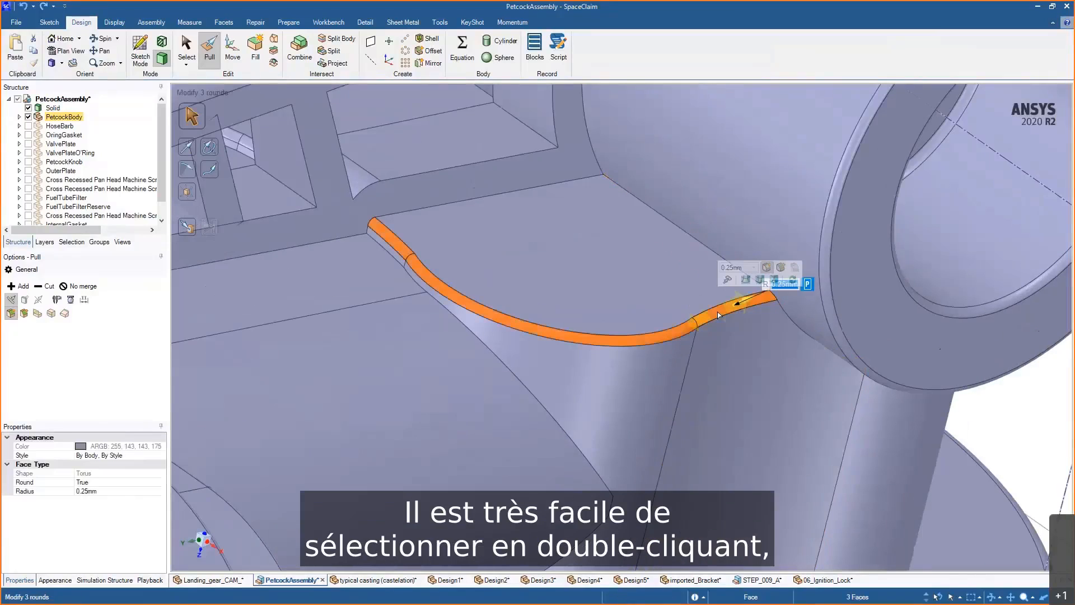
pyautogui.click(255, 50)
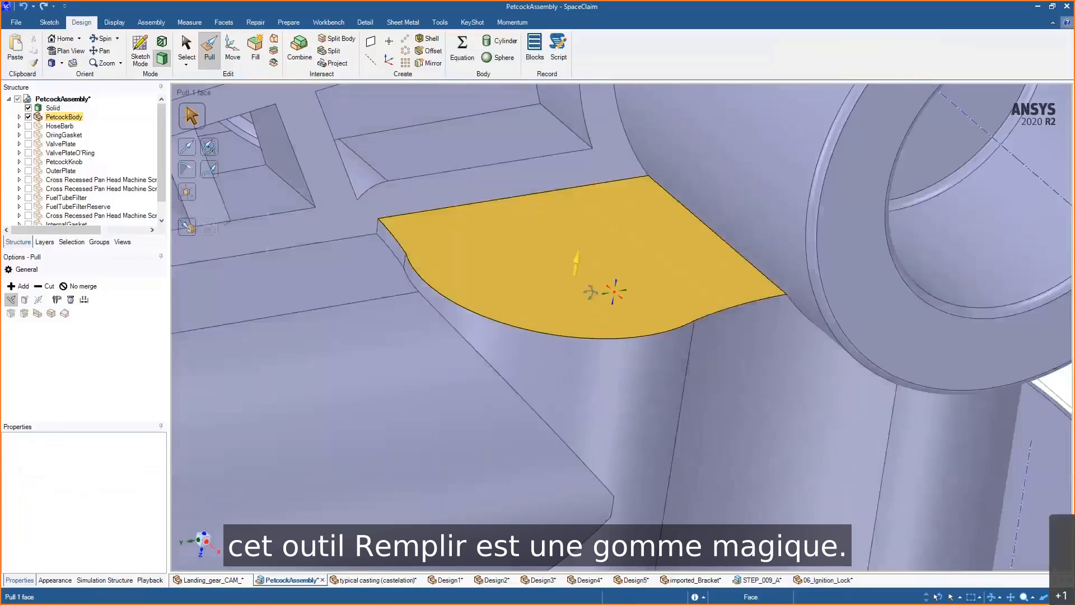
# - Round the edge where the ledge meets the boss cylinder with about a 1.2 mm radius
pyautogui.moveTo(590, 292)
pyautogui.mouseDown(button='middle')
pyautogui.moveTo(569, 284)
pyautogui.moveTo(618, 290)
pyautogui.moveTo(607, 298)
pyautogui.mouseUp(button='middle')
pyautogui.click(698, 229)
pyautogui.moveTo(705, 248); pyautogui.dragTo(634, 228)
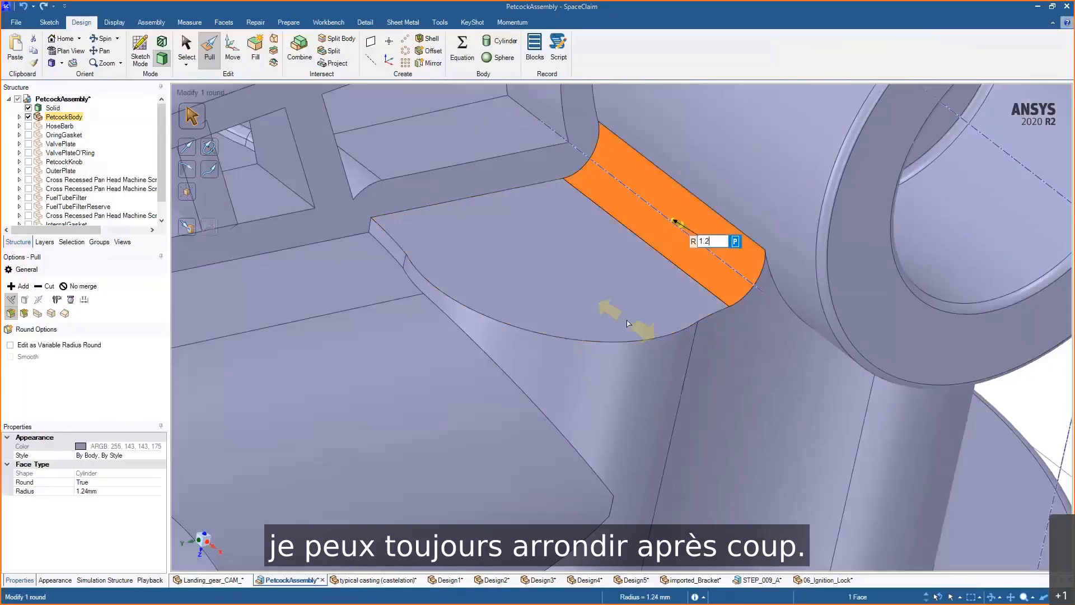
# - Round the vertical edge between the support column face and the boss with about an 11.4 mm radius
pyautogui.doubleClick(717, 314)
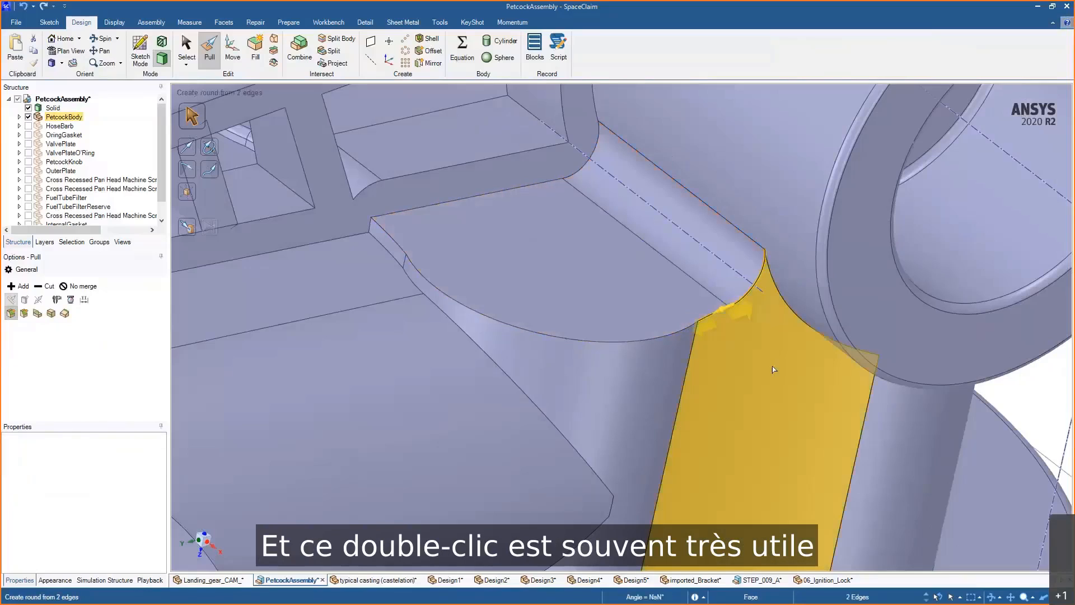
pyautogui.moveTo(770, 367)
pyautogui.mouseDown(button='middle')
pyautogui.moveTo(727, 365)
pyautogui.moveTo(768, 365)
pyautogui.mouseUp(button='middle')
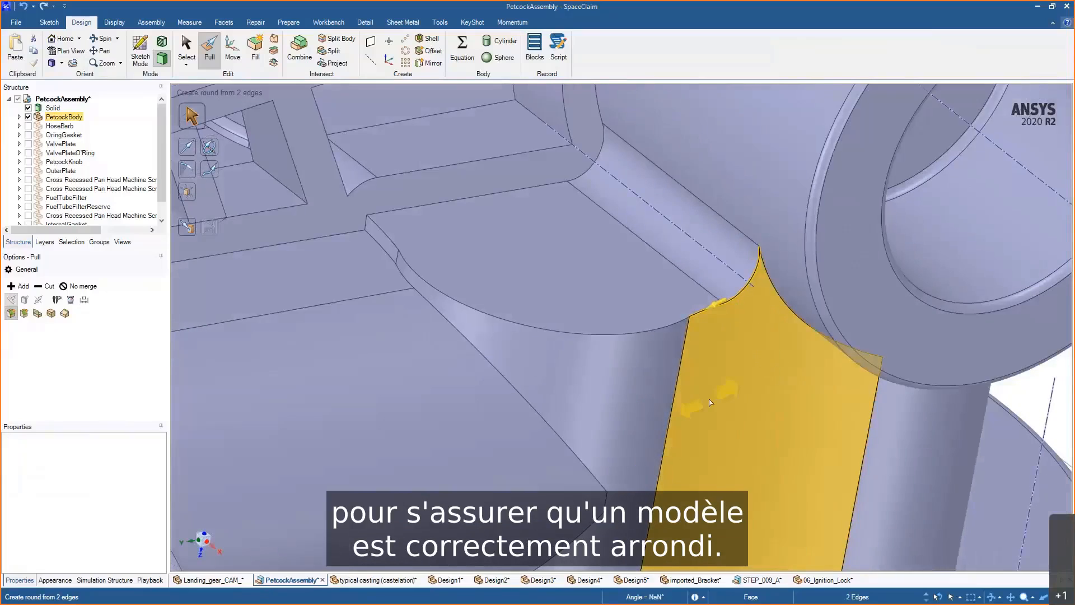
pyautogui.keyDown('ctrl'); pyautogui.moveTo(720, 315); pyautogui.dragTo(720, 426, button='middle'); pyautogui.keyUp('ctrl')
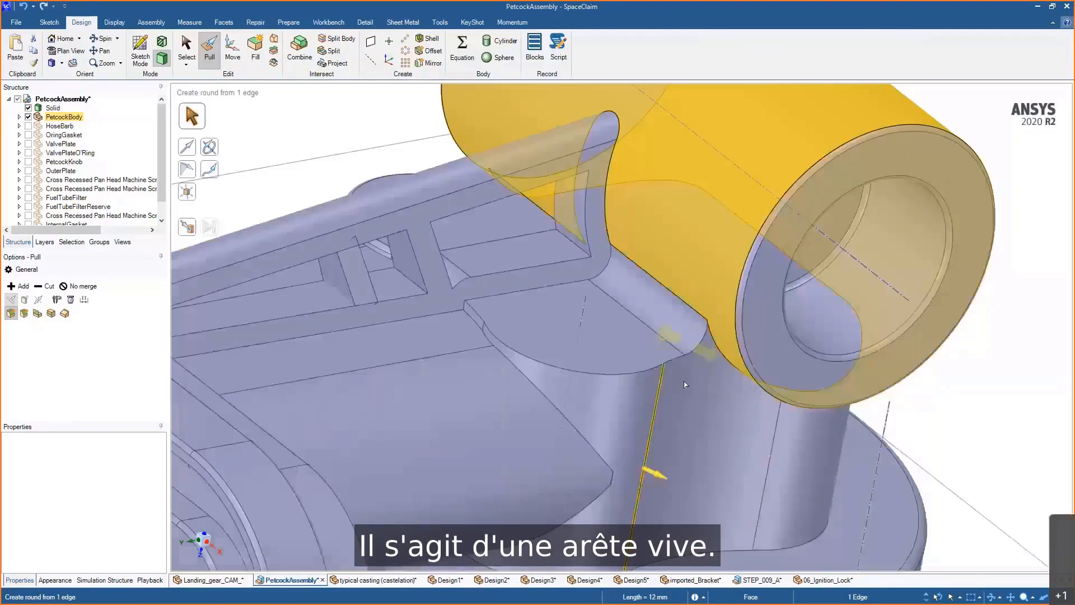
pyautogui.scroll(5, 662, 280)
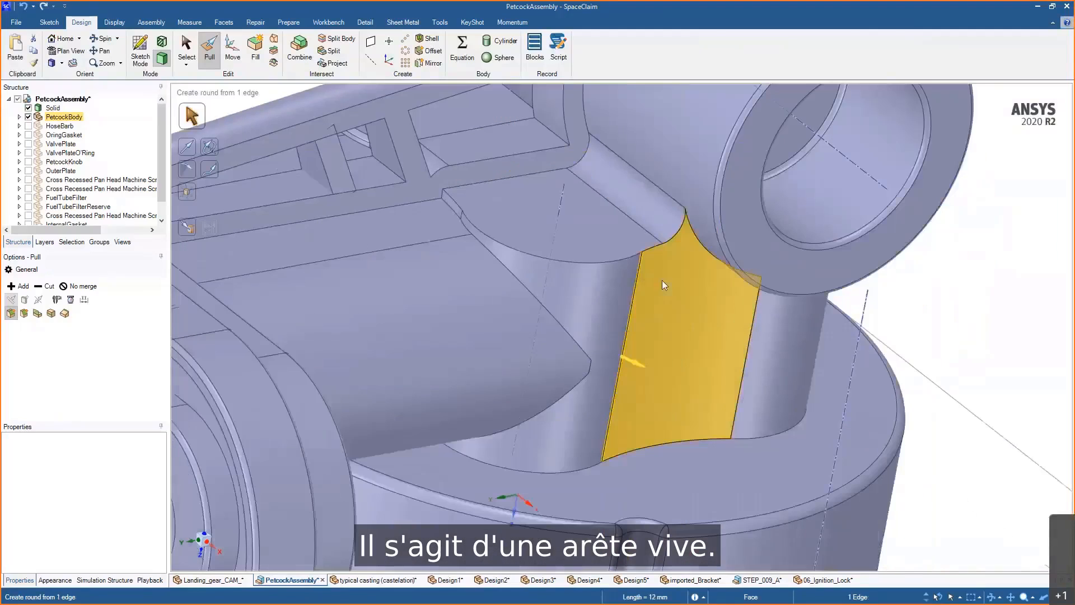
pyautogui.moveTo(613, 315); pyautogui.dragTo(634, 328, button='middle')
pyautogui.moveTo(625, 290); pyautogui.dragTo(806, 376)
pyautogui.scroll(2, 637, 266)
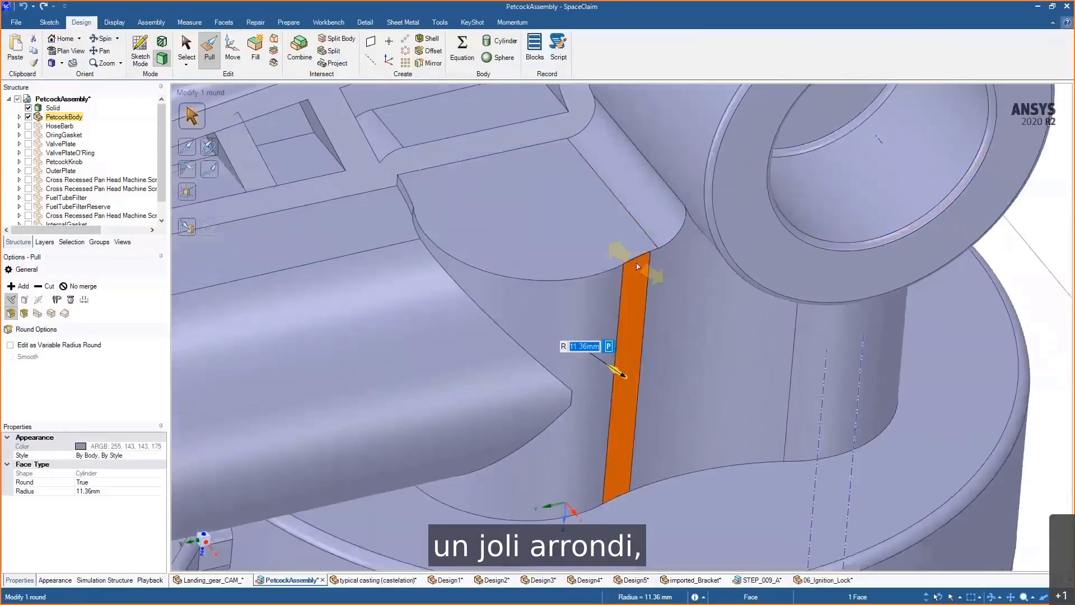
# - Select the six-edge chain along the ledge's curved top edge and round it with Pull
pyautogui.doubleClick(638, 260)
pyautogui.moveTo(492, 226); pyautogui.dragTo(539, 226, button='middle')
pyautogui.scroll(3, 415, 199)
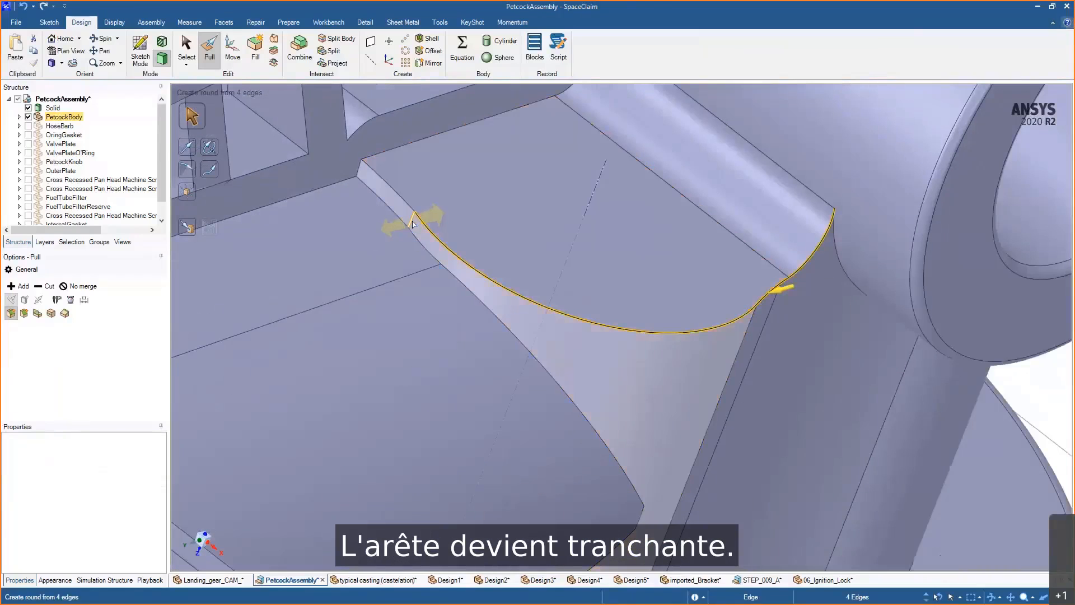
pyautogui.click(412, 223)
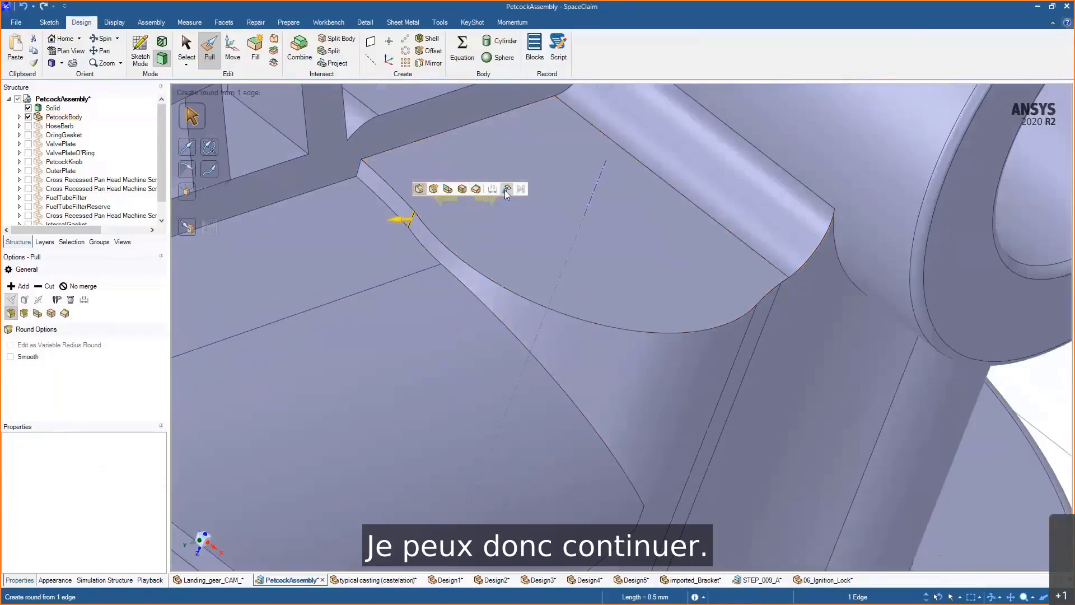
pyautogui.click(506, 190)
pyautogui.click(762, 321)
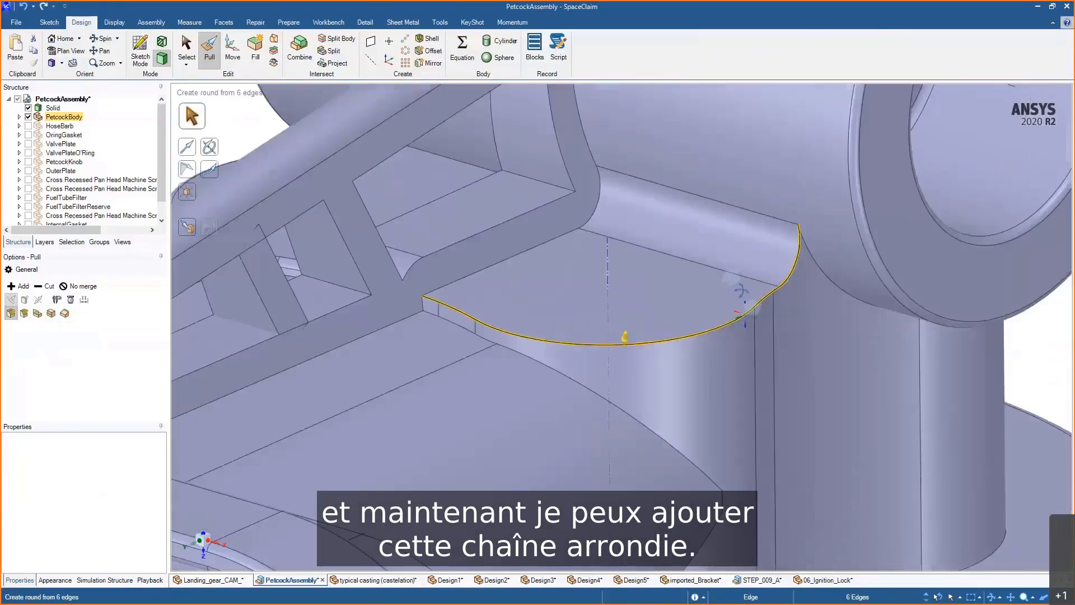
pyautogui.moveTo(739, 284)
pyautogui.mouseDown()
pyautogui.moveTo(727, 301)
pyautogui.moveTo(727, 288)
pyautogui.mouseUp()
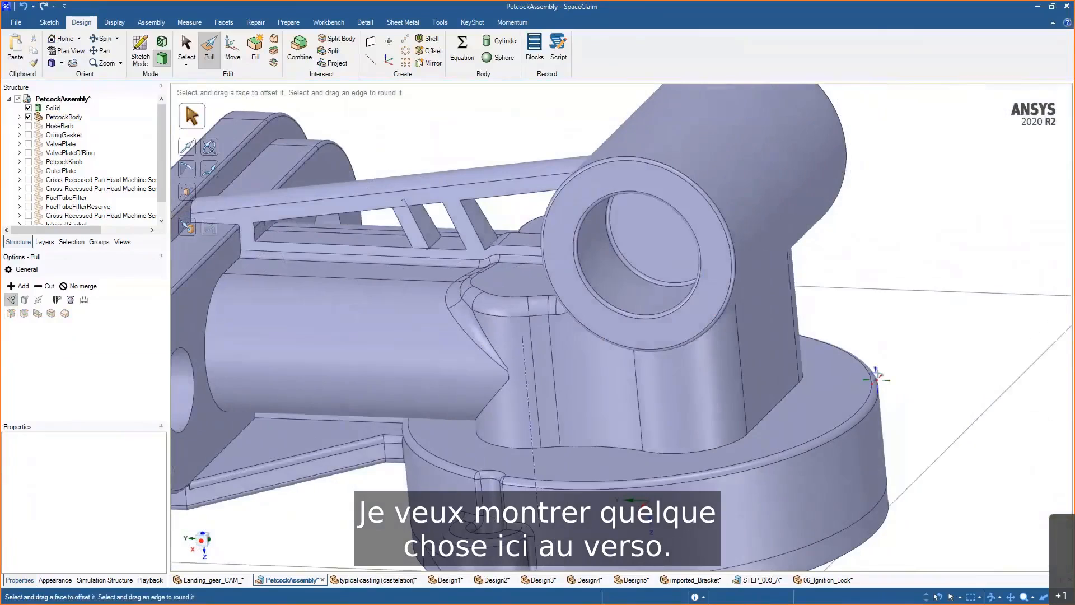
pyautogui.moveTo(877, 379); pyautogui.dragTo(828, 387, button='middle')
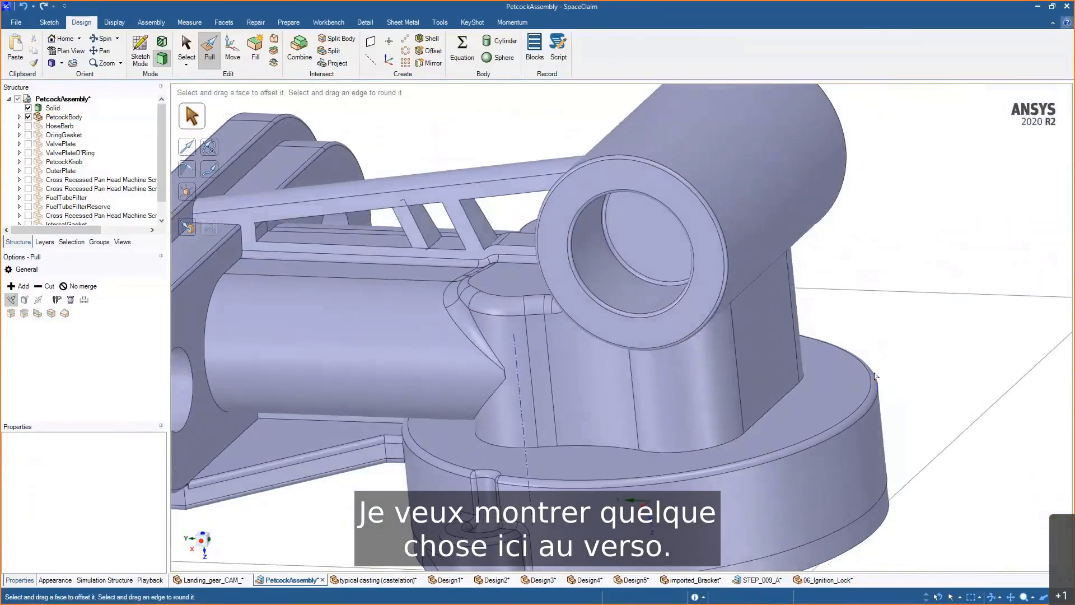
# - Try to build a rib beside the boss by copying vertical edges on the base and pulling a thin face
pyautogui.click(740, 392)
pyautogui.moveTo(744, 397); pyautogui.dragTo(799, 349)
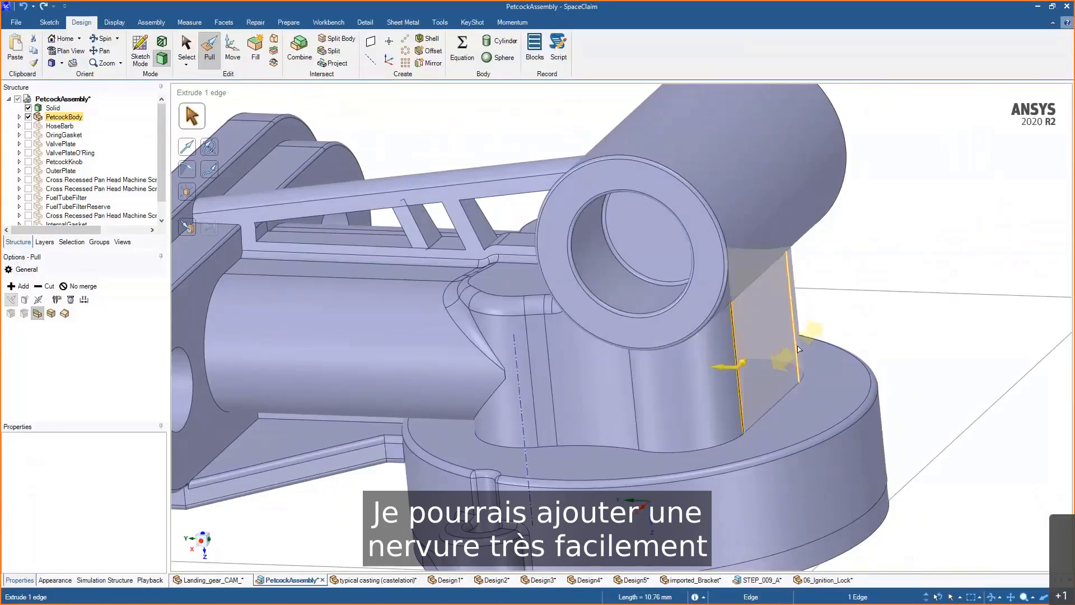
pyautogui.keyDown('ctrl'); pyautogui.click(798, 346); pyautogui.keyUp('ctrl')
pyautogui.click(846, 314)
pyautogui.moveTo(811, 378); pyautogui.dragTo(802, 388, button='middle')
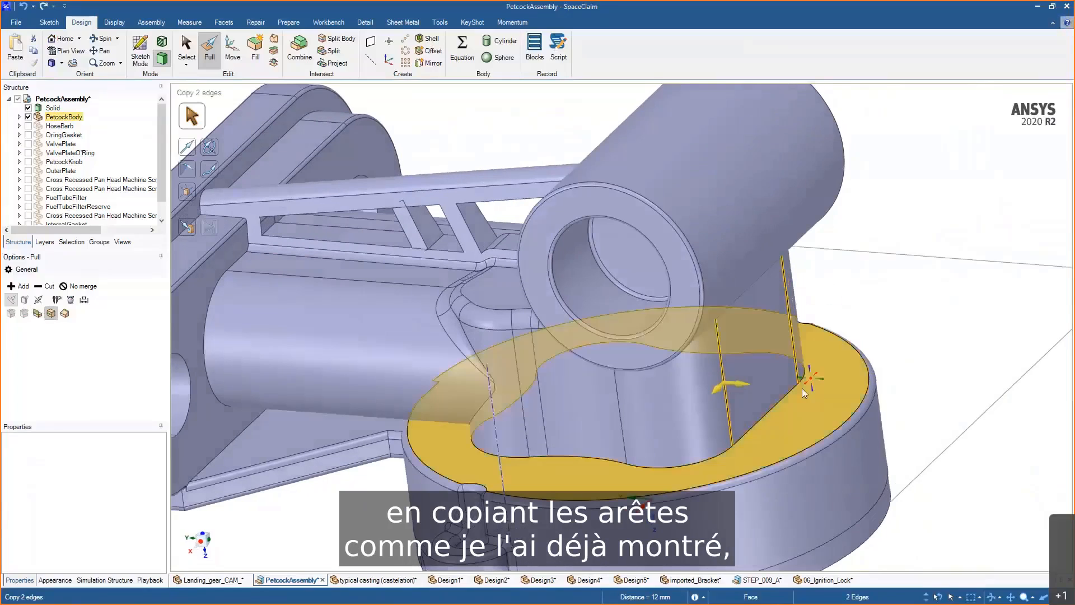
pyautogui.moveTo(740, 384); pyautogui.dragTo(799, 416)
pyautogui.click(763, 357)
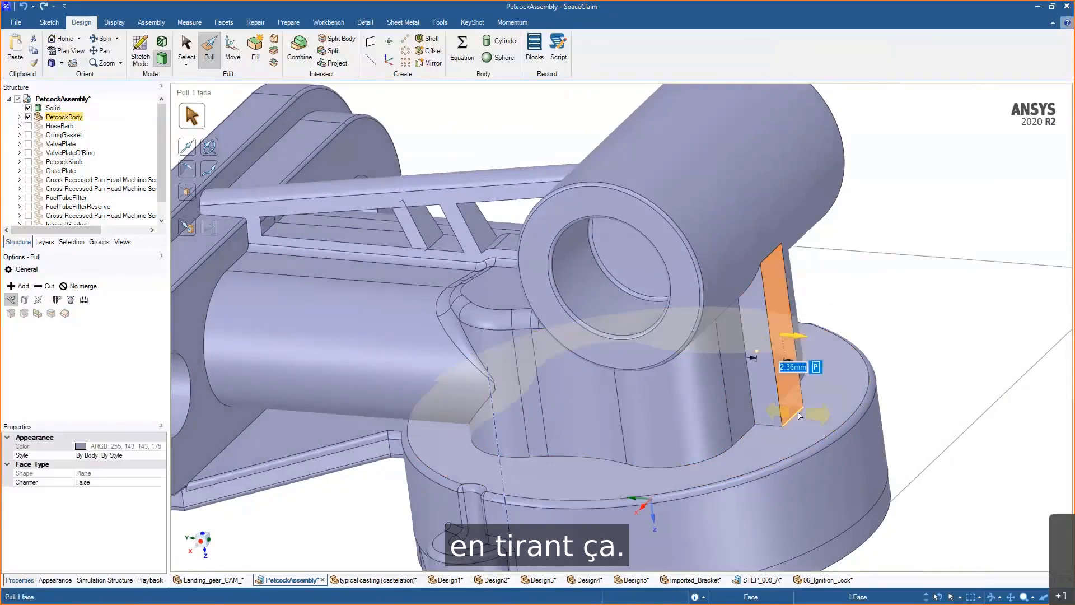
# - Try to pivot the rib face outward with the Pivot Edge option, then undo the rib
pyautogui.click(795, 419)
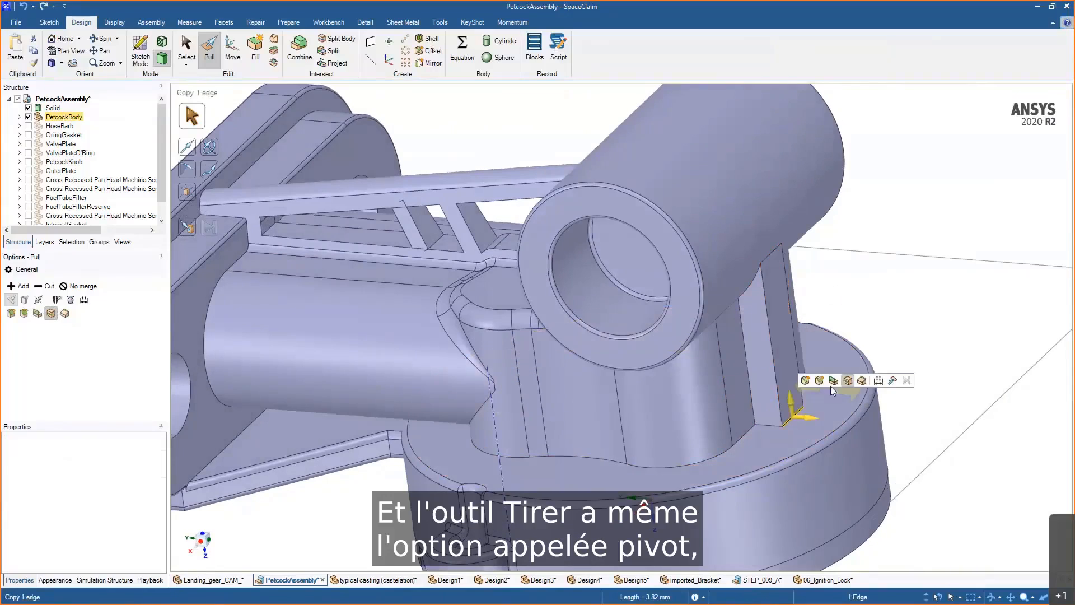
pyautogui.click(862, 381)
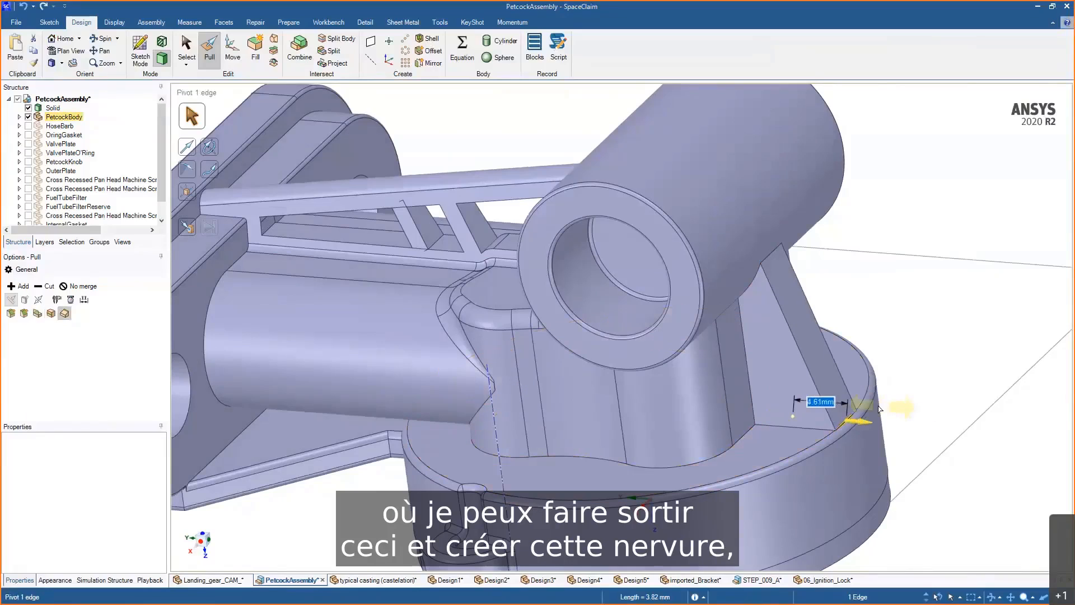
pyautogui.moveTo(879, 409); pyautogui.dragTo(920, 232)
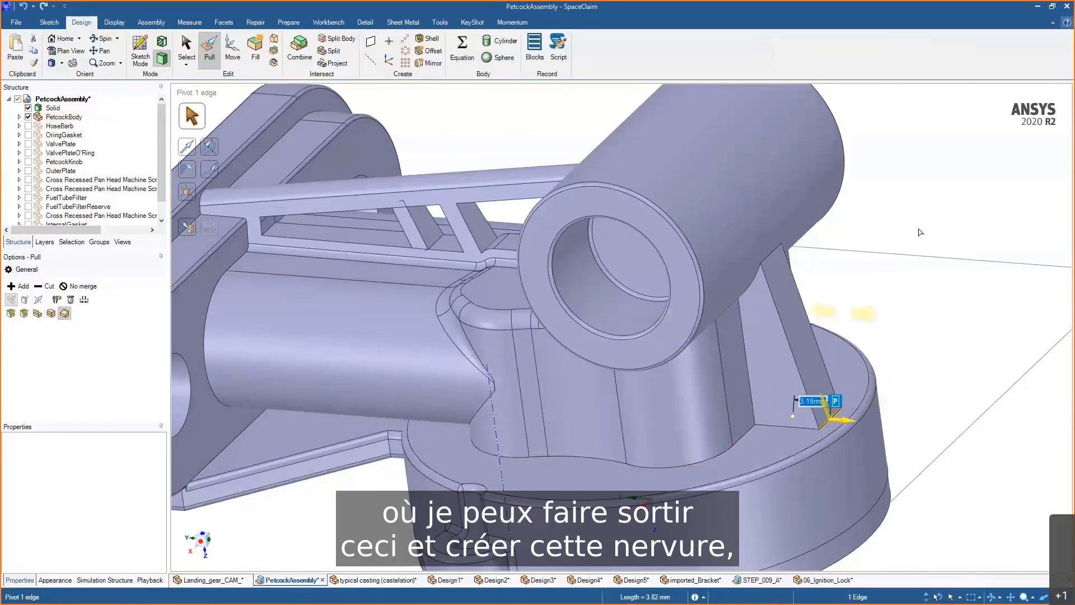
pyautogui.moveTo(896, 263)
pyautogui.mouseDown(button='middle')
pyautogui.moveTo(854, 305)
pyautogui.moveTo(903, 298)
pyautogui.moveTo(886, 295)
pyautogui.mouseUp(button='middle')
pyautogui.click(757, 347)
pyautogui.hotkey('ctrl', 'z')
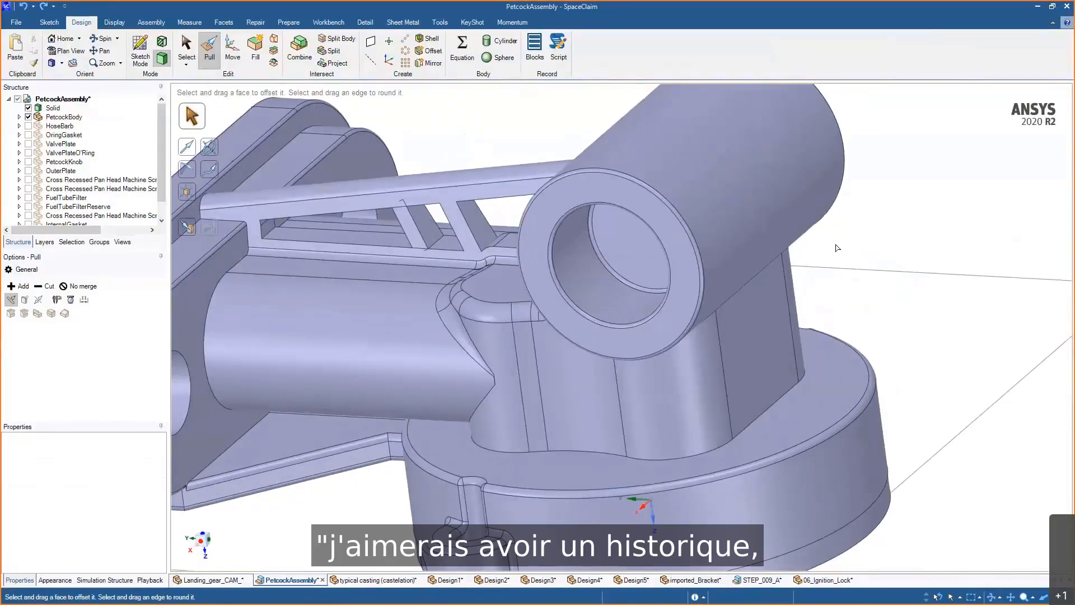
# - Turn on Block Recording to record the following operations
pyautogui.keyDown('shift'); pyautogui.moveTo(869, 290); pyautogui.dragTo(844, 289, button='middle'); pyautogui.keyUp('shift')
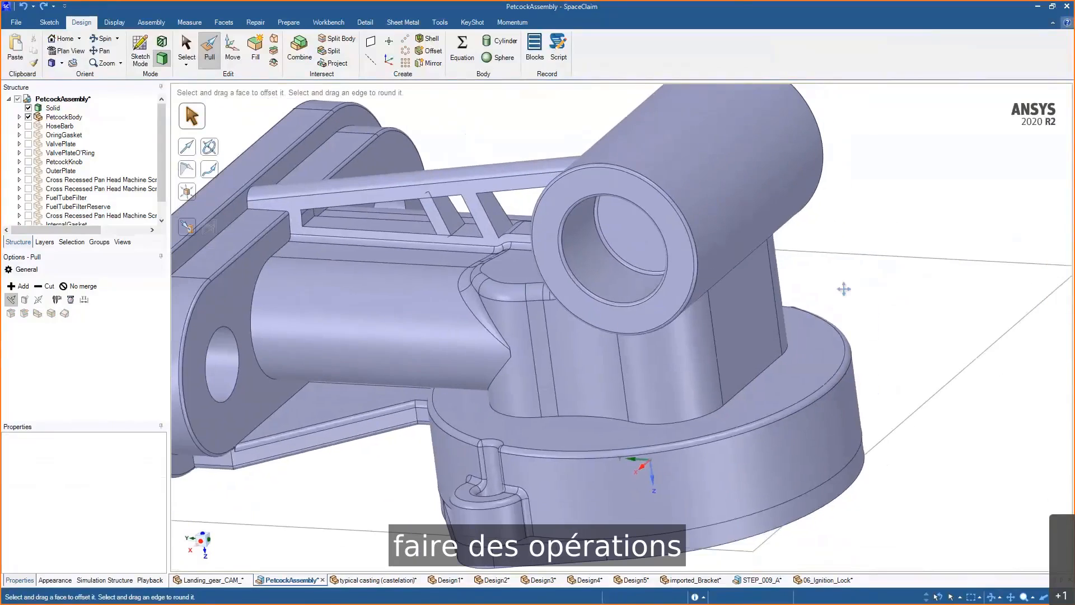
pyautogui.click(753, 346)
pyautogui.click(873, 334)
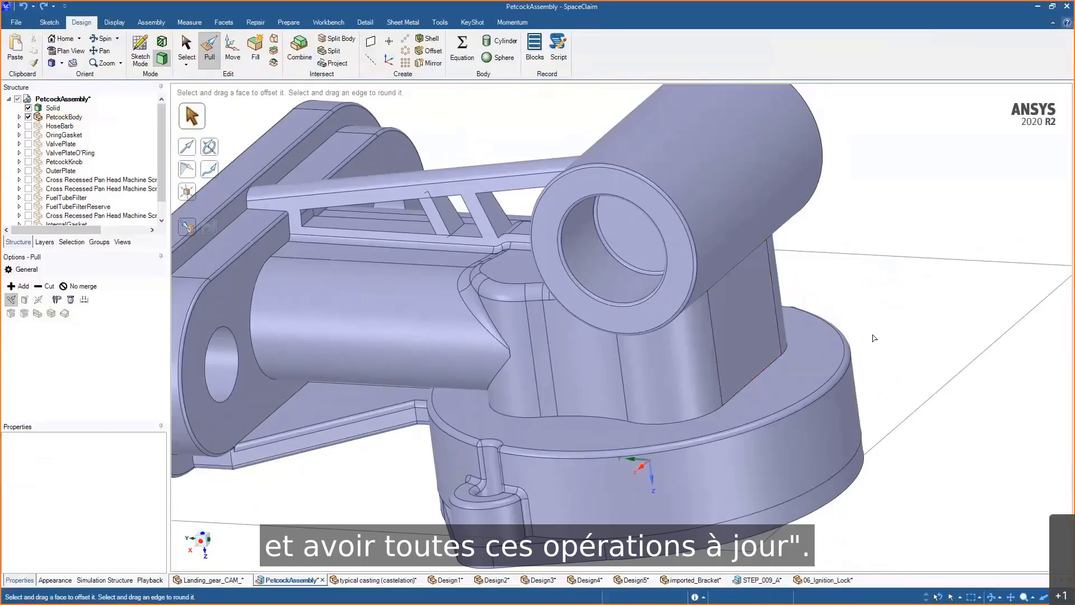
pyautogui.click(536, 57)
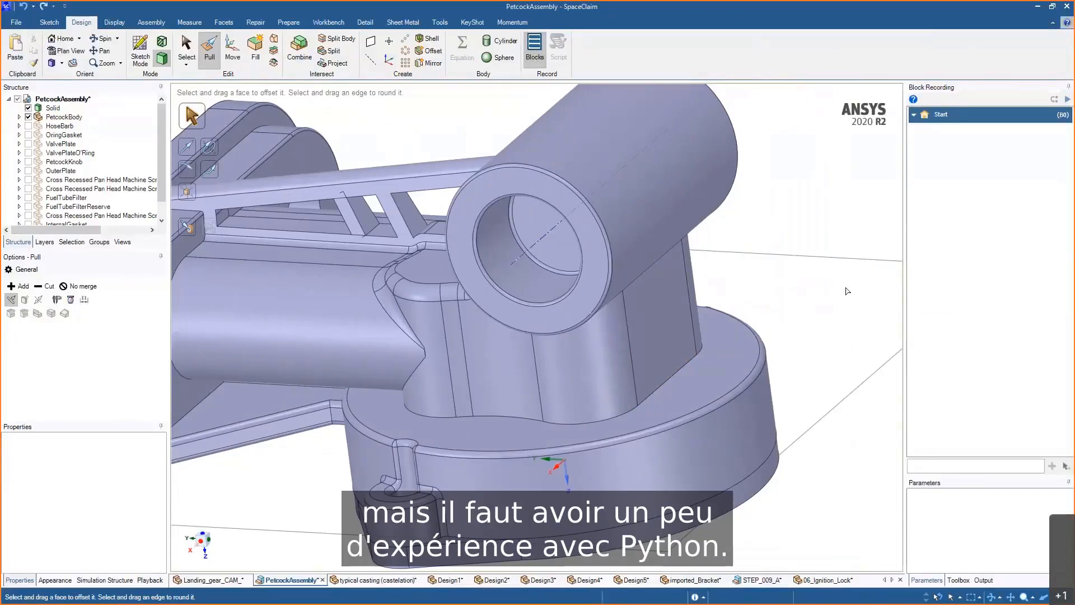
# - Select the ring end faces of both bosses and pull them about 26 mm
pyautogui.keyDown('ctrl'); pyautogui.moveTo(853, 329); pyautogui.dragTo(846, 313, button='middle'); pyautogui.keyUp('ctrl')
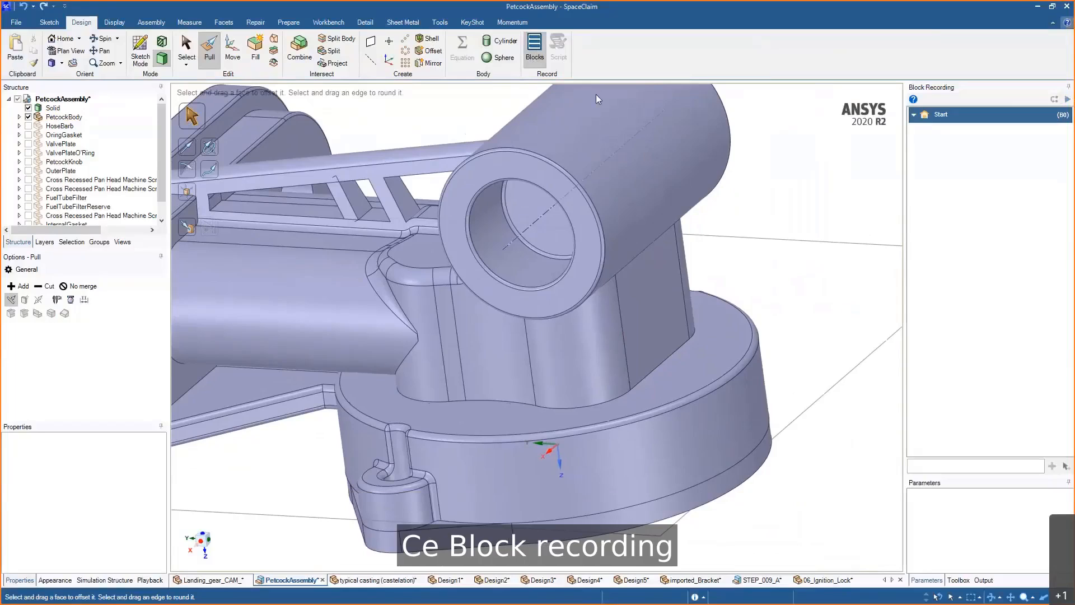
pyautogui.click(588, 241)
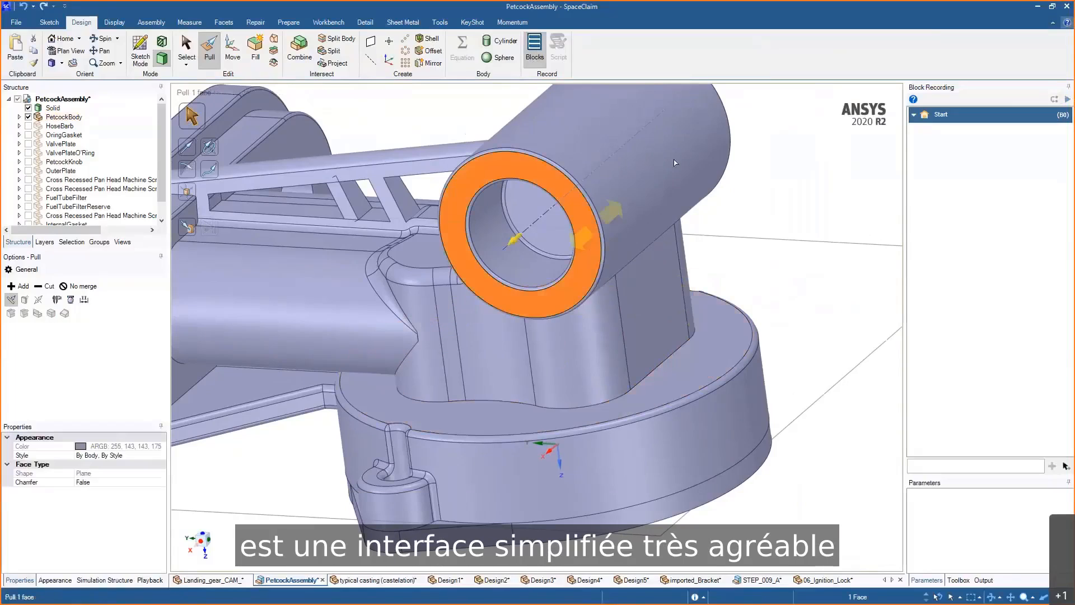
pyautogui.scroll(-1, 718, 119)
pyautogui.keyDown('ctrl'); pyautogui.click(718, 119); pyautogui.keyUp('ctrl')
pyautogui.scroll(-1, 765, 205)
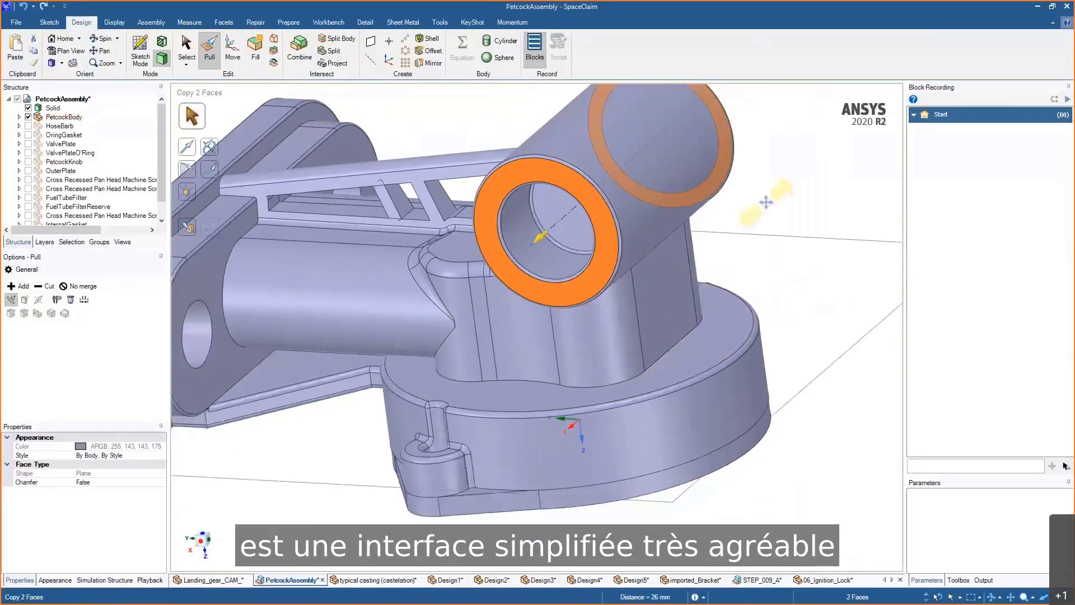
pyautogui.keyDown('ctrl'); pyautogui.moveTo(766, 203); pyautogui.dragTo(745, 237, button='middle'); pyautogui.keyUp('ctrl')
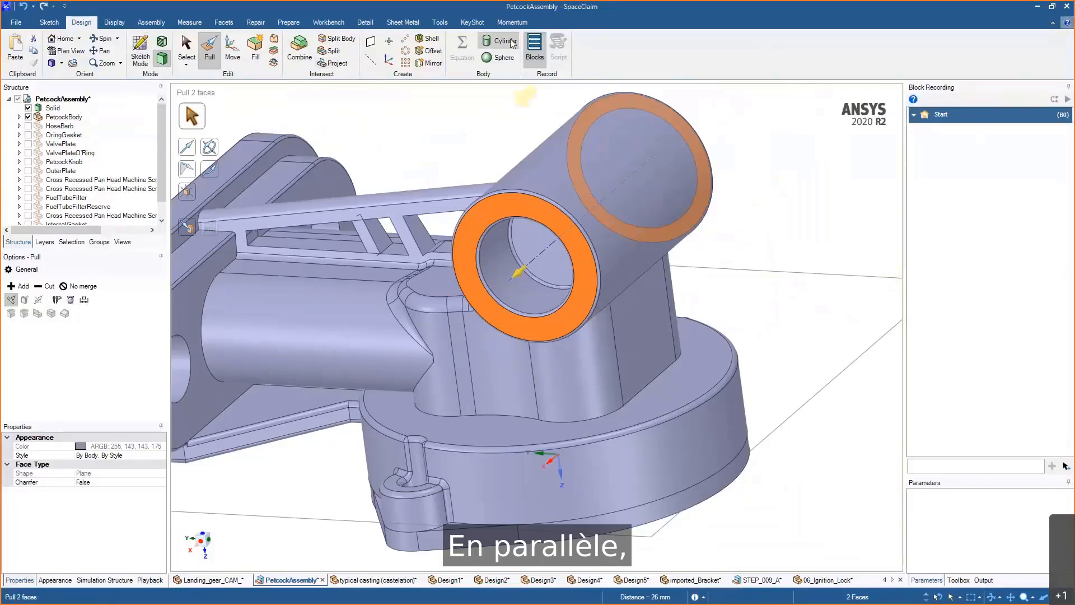
# - Switch to sketch mode on the plane through the body
pyautogui.click(140, 61)
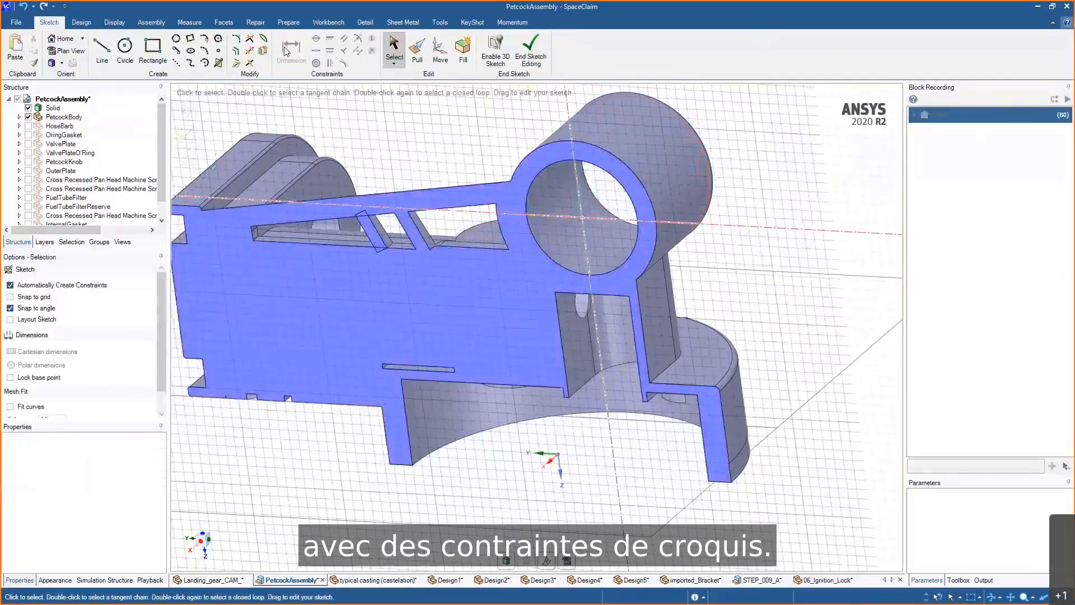
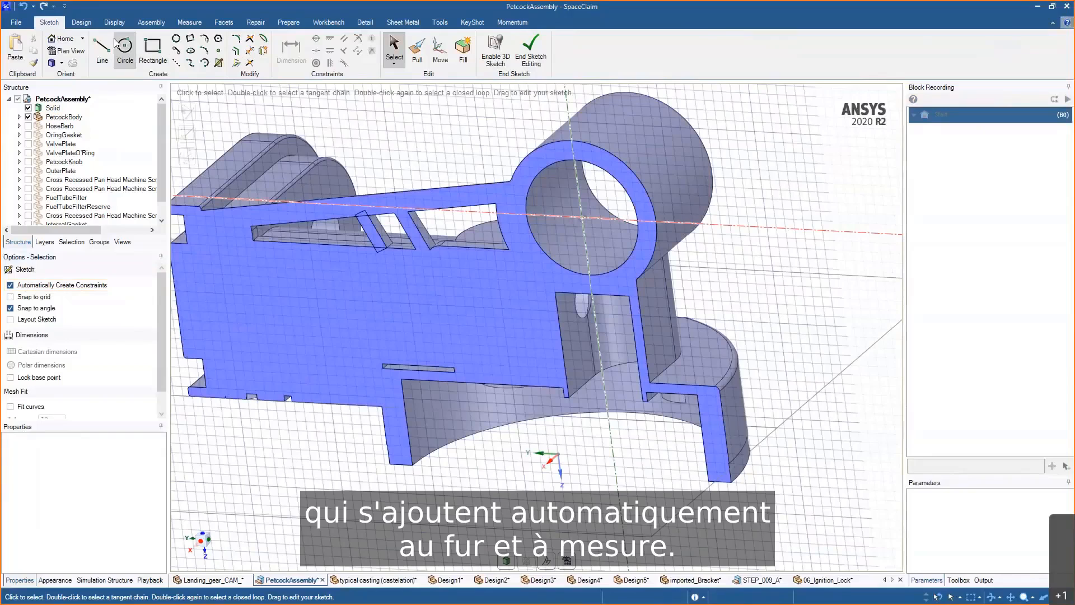
# - Sketch a closed triangular rib profile with lines inside the body, from the base ledge up to the ring boss
pyautogui.press('l')
pyautogui.scroll(3, 653, 377)
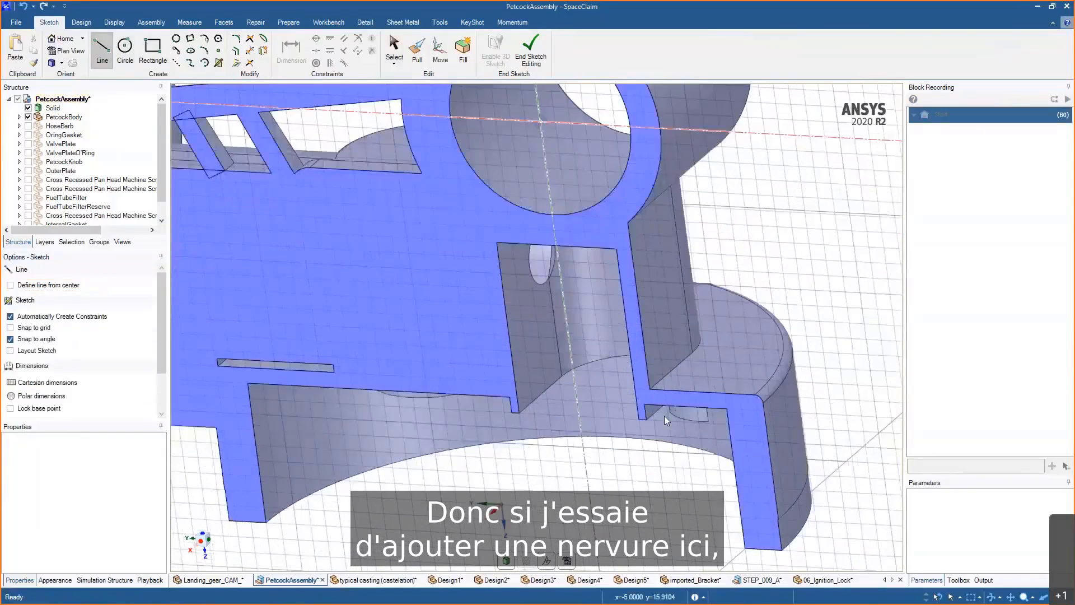
pyautogui.click(704, 439)
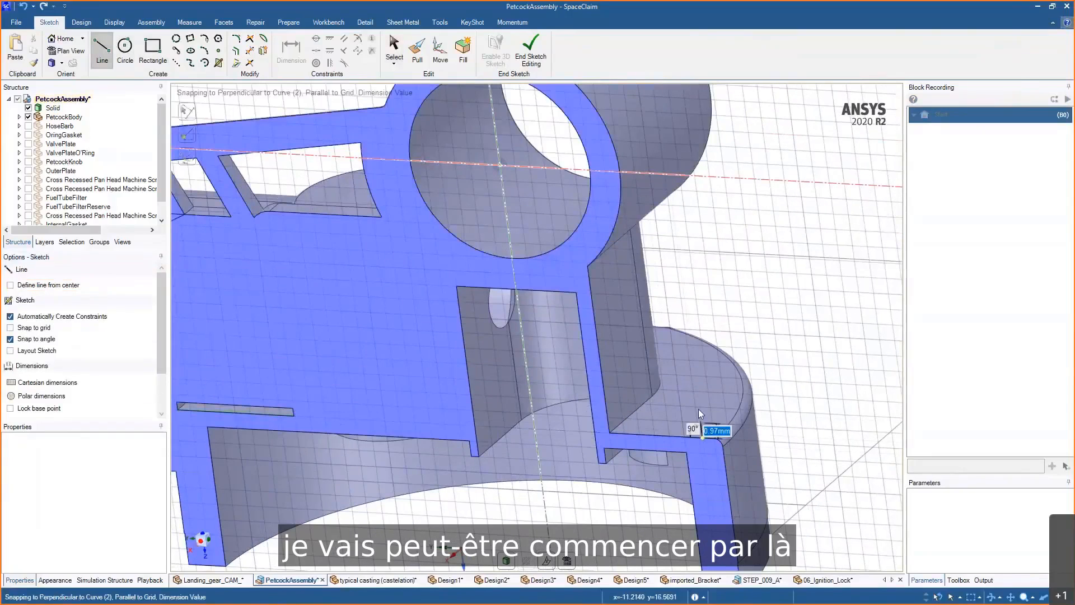
pyautogui.click(601, 213)
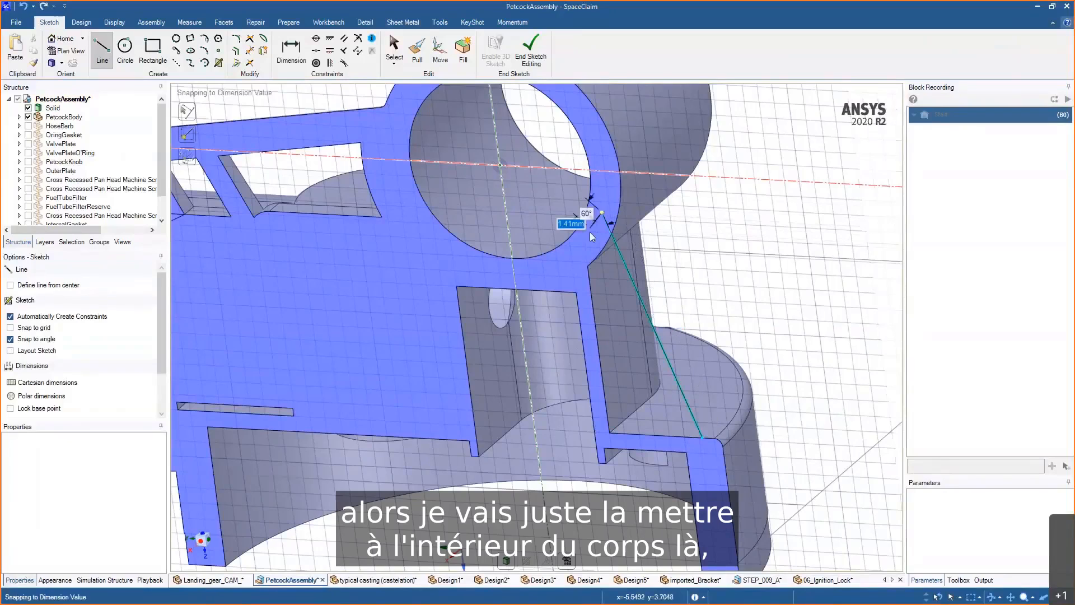
pyautogui.click(579, 260)
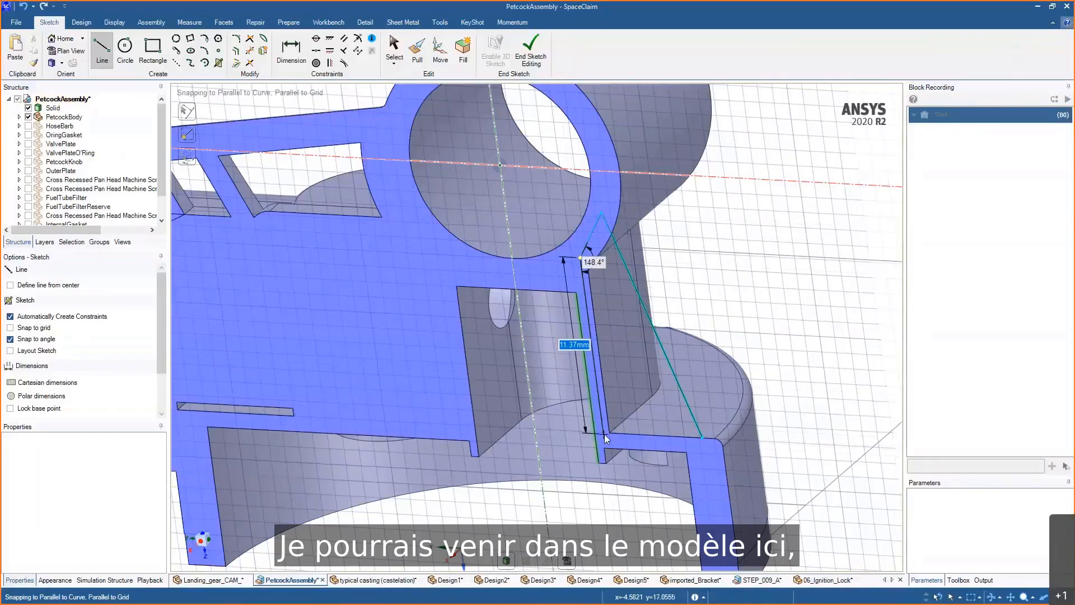
pyautogui.hotkey('ctrl', 'z')
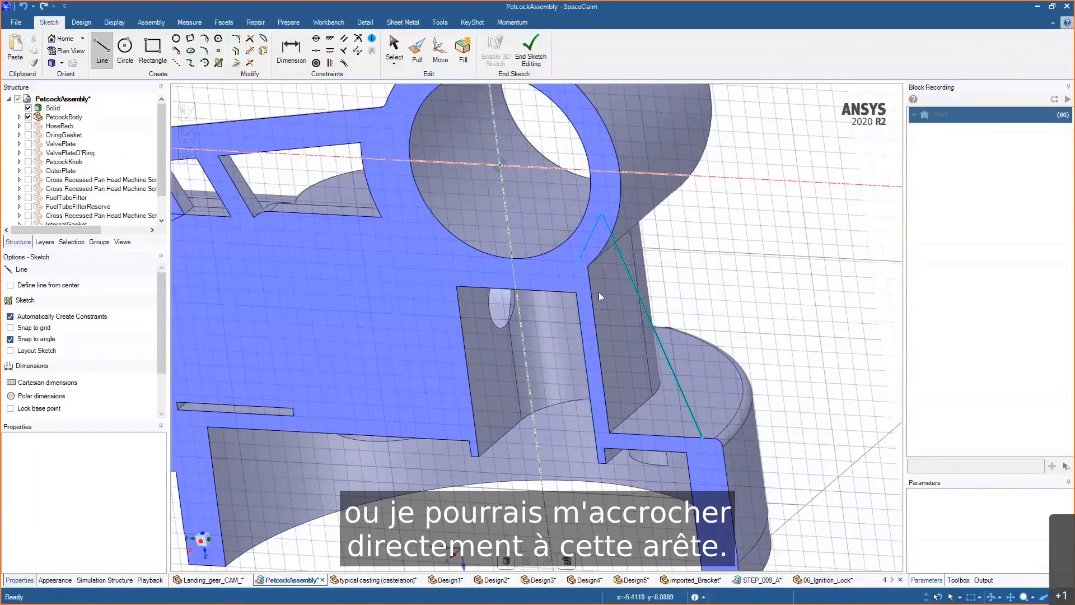
pyautogui.click(600, 213)
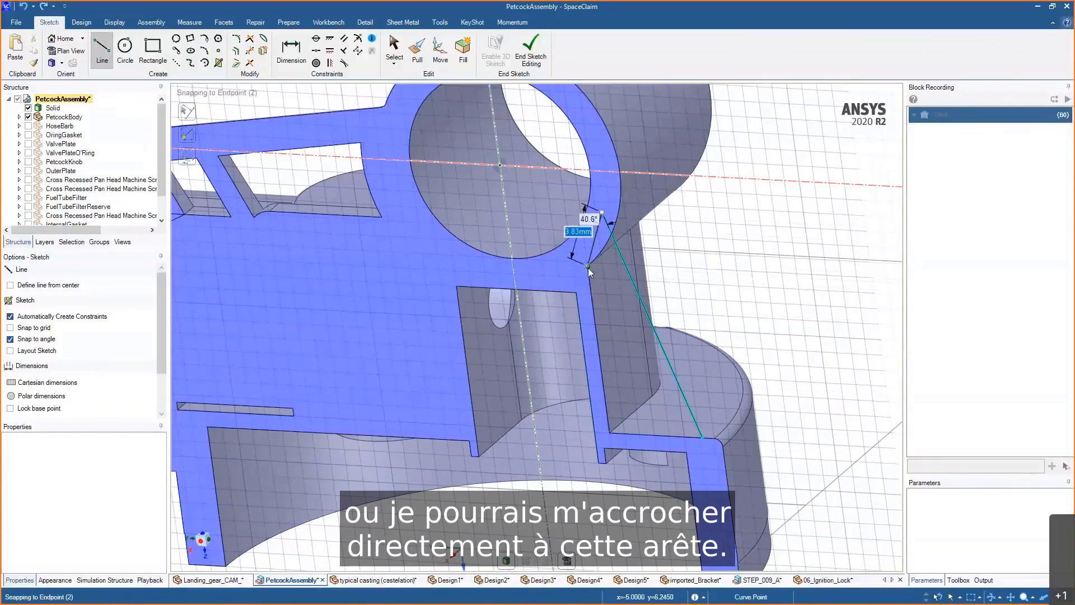
pyautogui.click(587, 267)
pyautogui.click(610, 435)
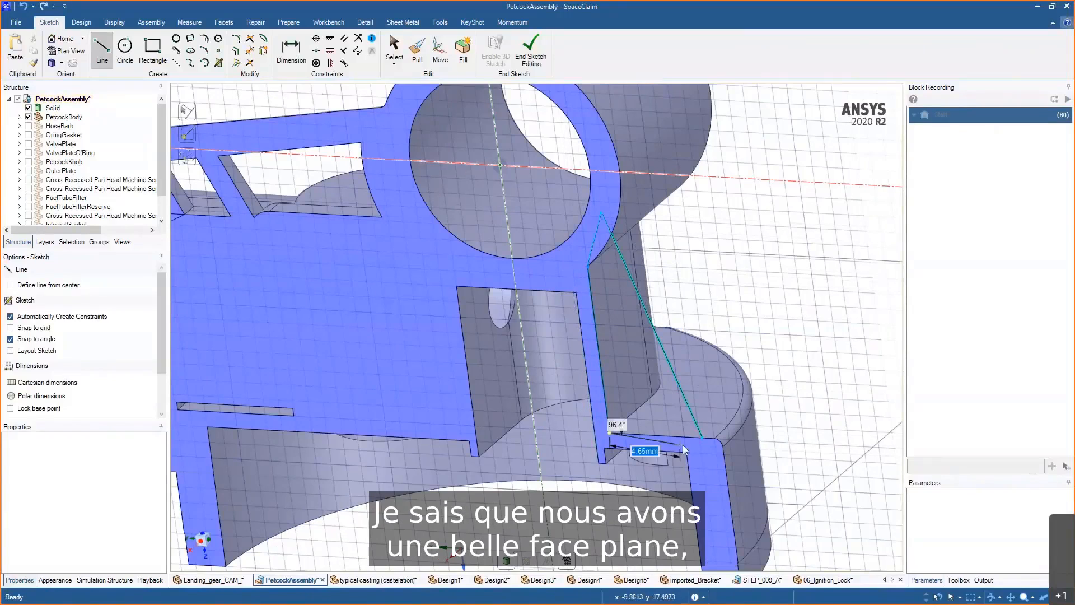
pyautogui.click(700, 441)
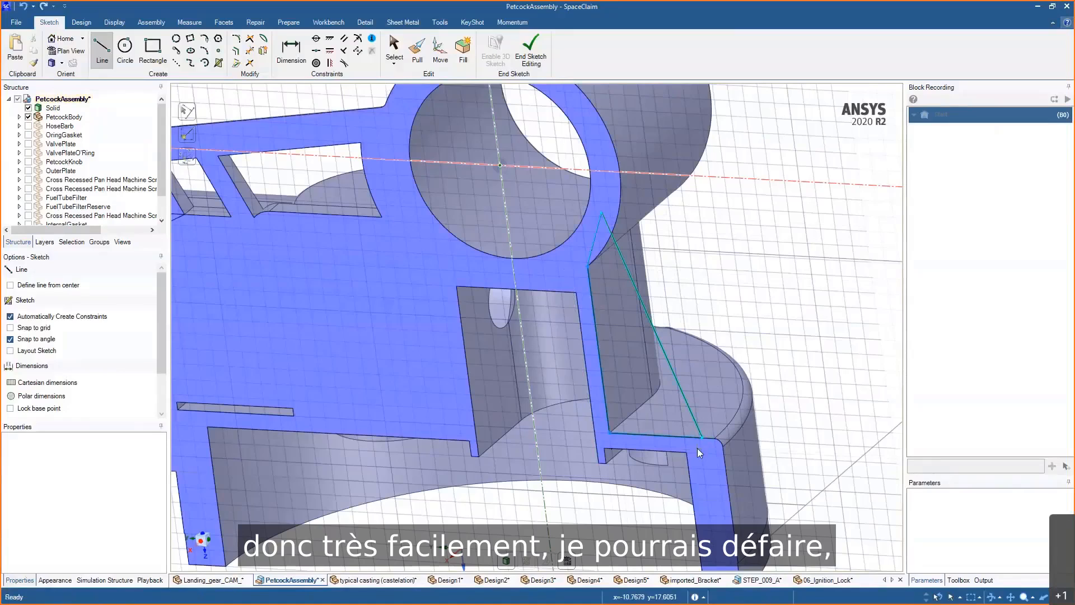
# - Dimension the length of the rib profile's bottom line
pyautogui.scroll(2, 697, 448)
pyautogui.keyDown('shift'); pyautogui.moveTo(743, 371); pyautogui.dragTo(756, 411, button='middle'); pyautogui.keyUp('shift')
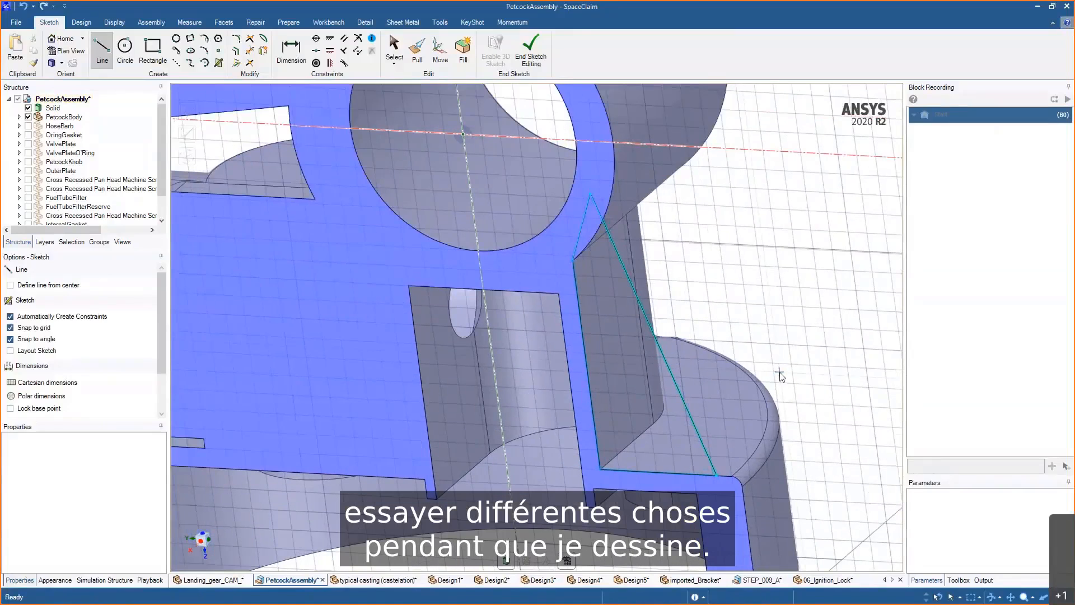
pyautogui.press('s')
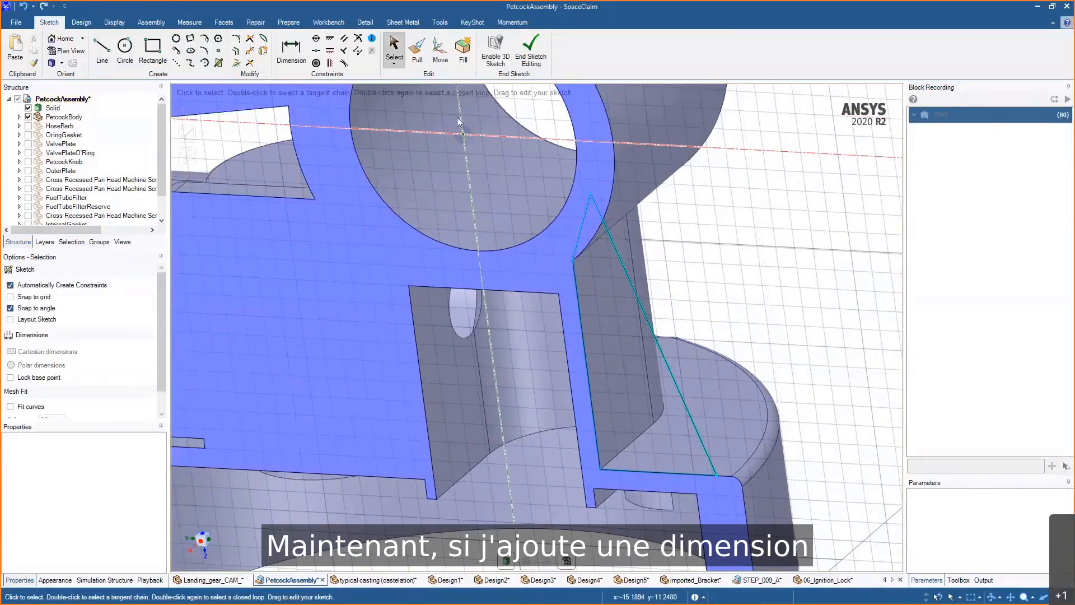
pyautogui.click(291, 49)
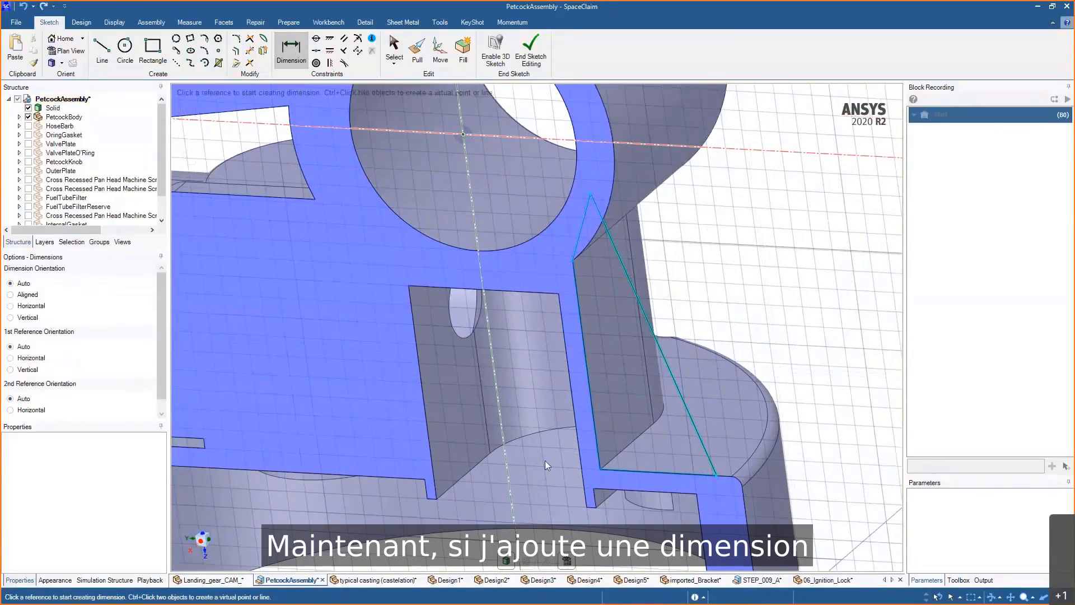
pyautogui.click(654, 475)
pyautogui.click(654, 511)
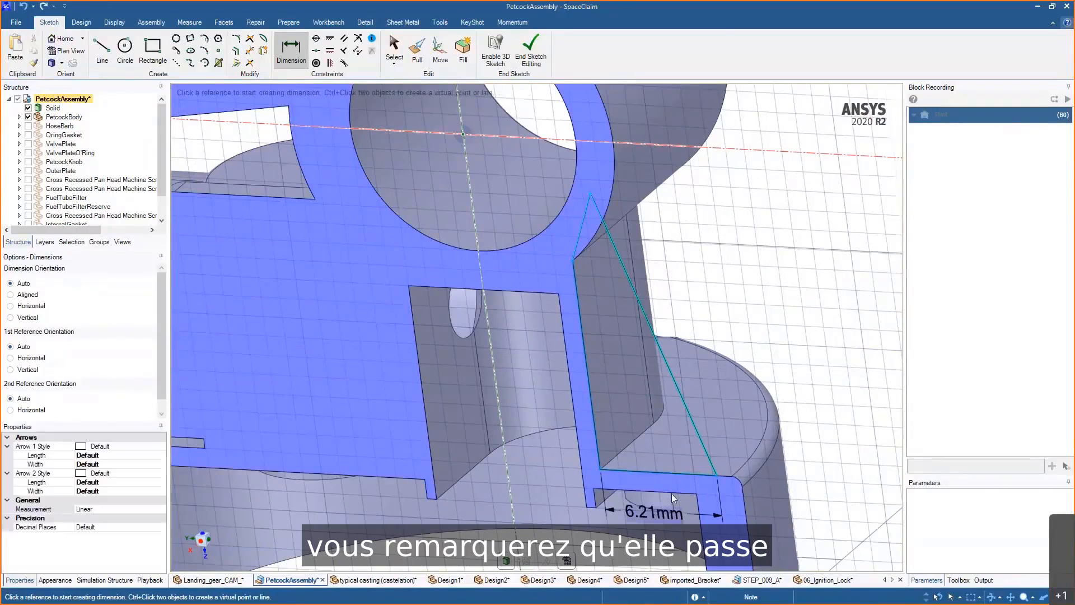
# - Add an angle dimension between the rib's slanted line and its bottom line
pyautogui.scroll(2, 671, 493)
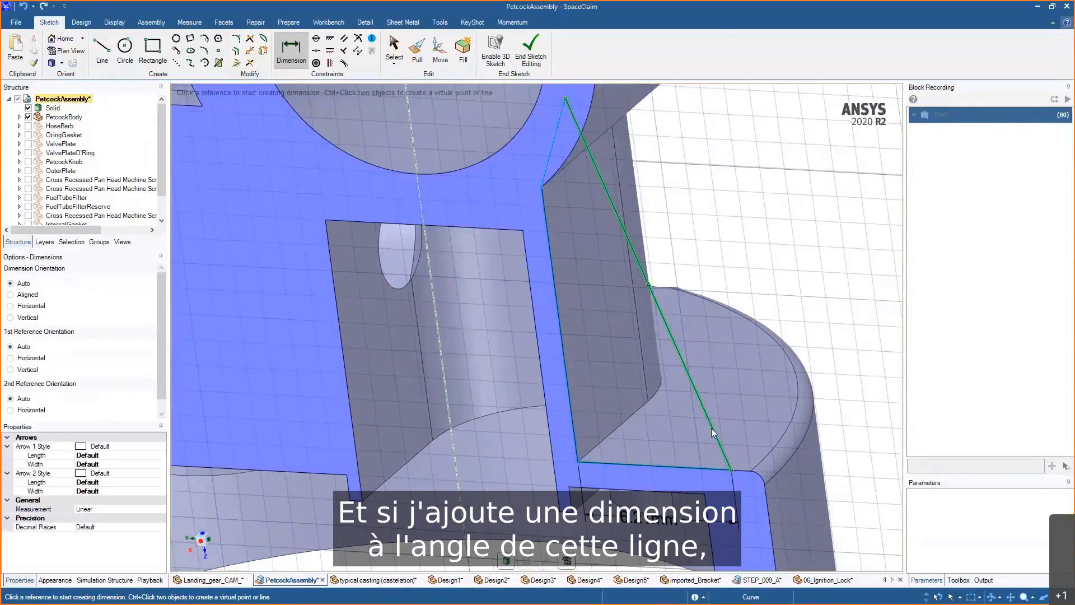
pyautogui.click(711, 428)
pyautogui.click(705, 472)
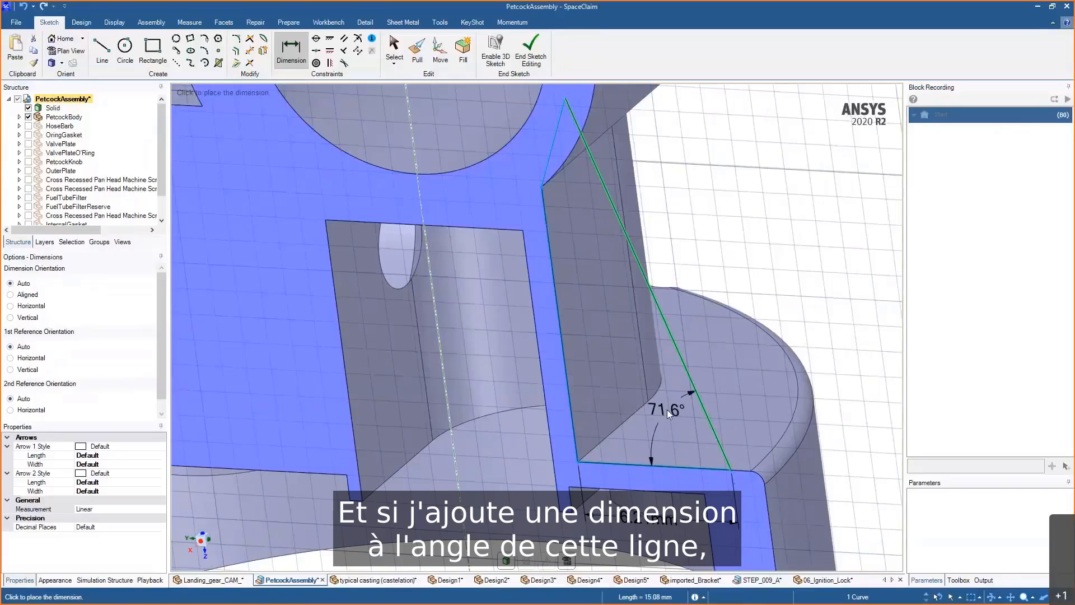
pyautogui.click(667, 409)
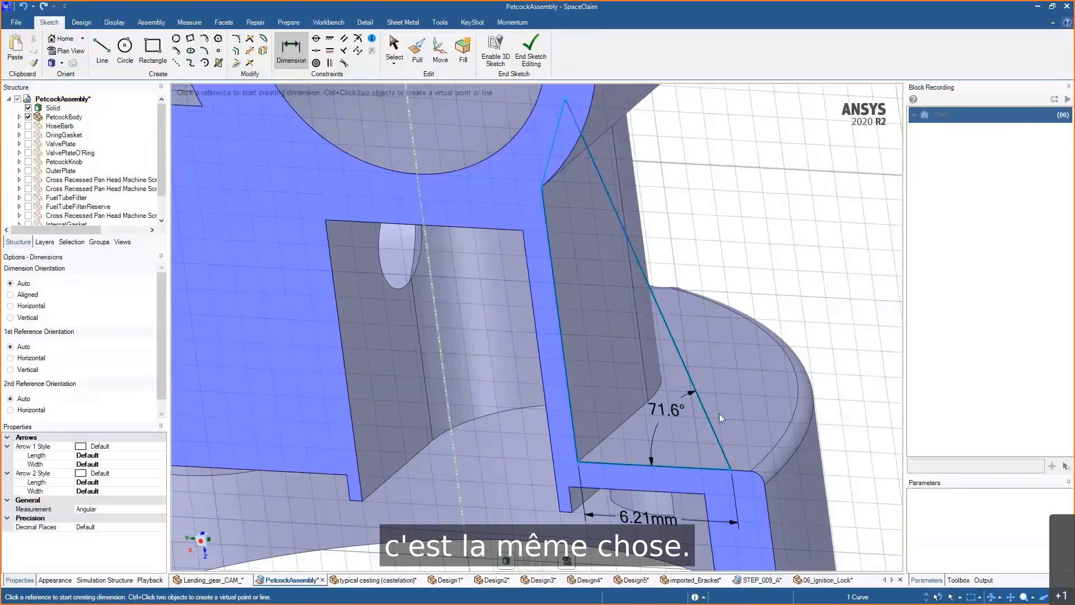
# - Drag the rib sketch's apex point slightly along the boss, and try dragging the constrained bottom corner
pyautogui.scroll(-2, 719, 413)
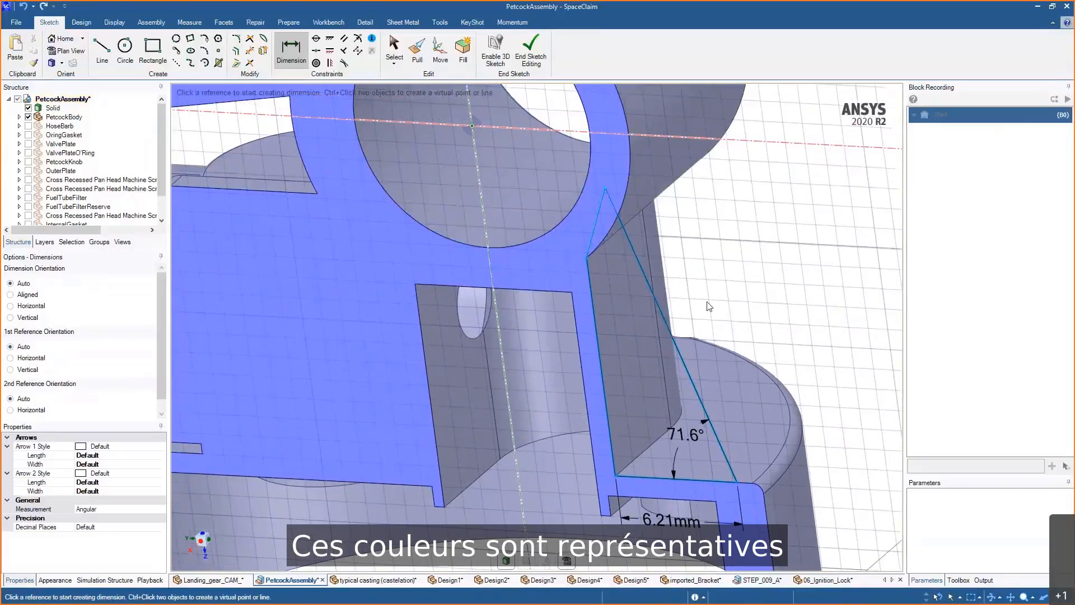
pyautogui.moveTo(709, 303); pyautogui.dragTo(722, 303, button='middle')
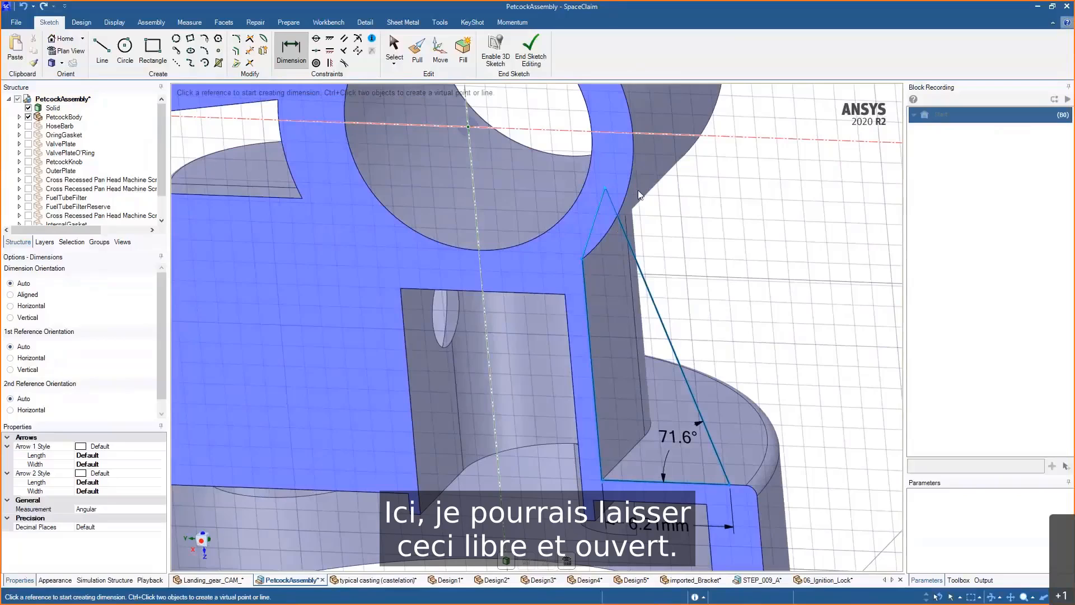
pyautogui.press('s')
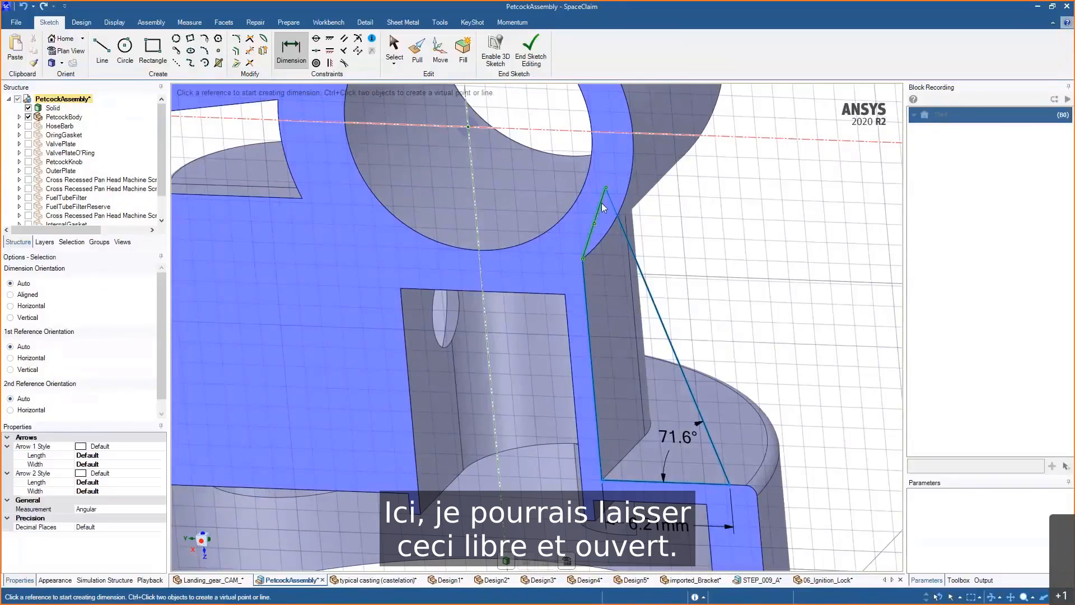
pyautogui.moveTo(605, 188)
pyautogui.mouseDown()
pyautogui.moveTo(595, 162)
pyautogui.moveTo(610, 224)
pyautogui.moveTo(598, 193)
pyautogui.moveTo(607, 215)
pyautogui.moveTo(608, 196)
pyautogui.mouseUp()
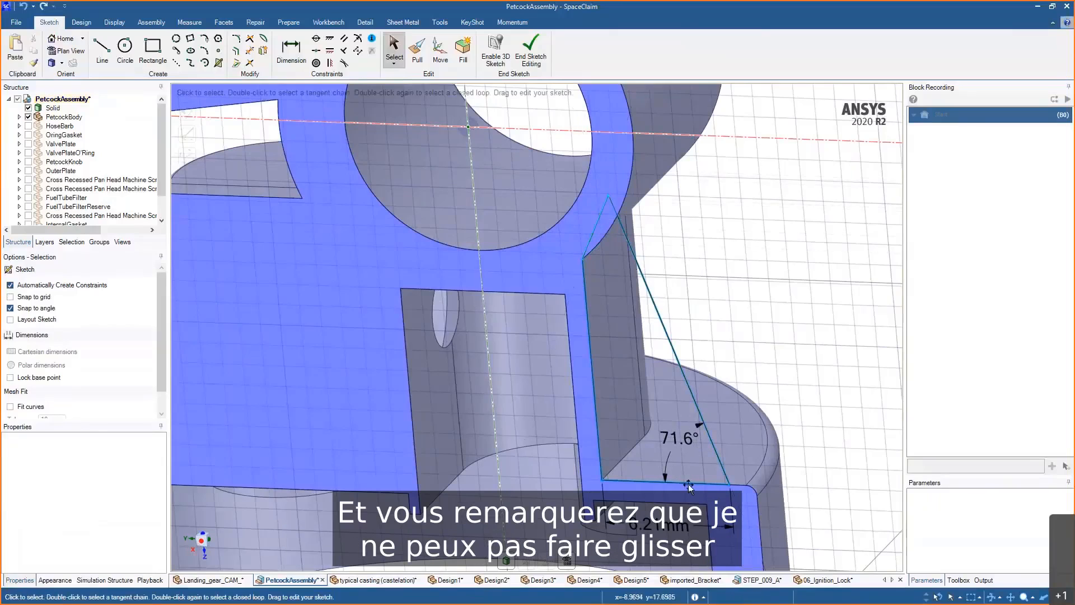
pyautogui.moveTo(723, 485)
pyautogui.mouseDown()
pyautogui.moveTo(714, 452)
pyautogui.moveTo(734, 485)
pyautogui.mouseUp()
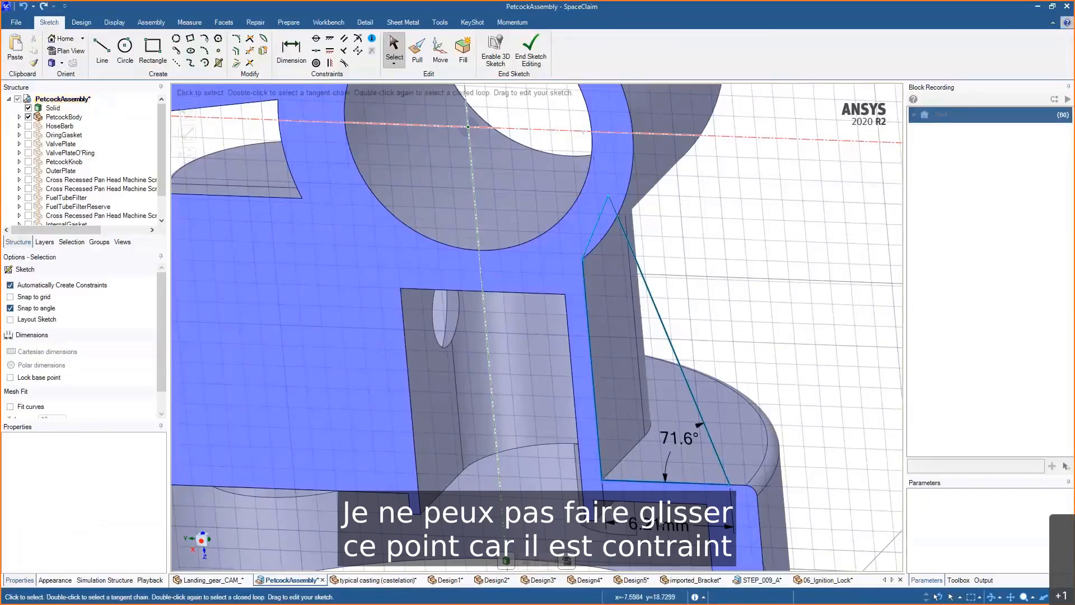
pyautogui.click(599, 216)
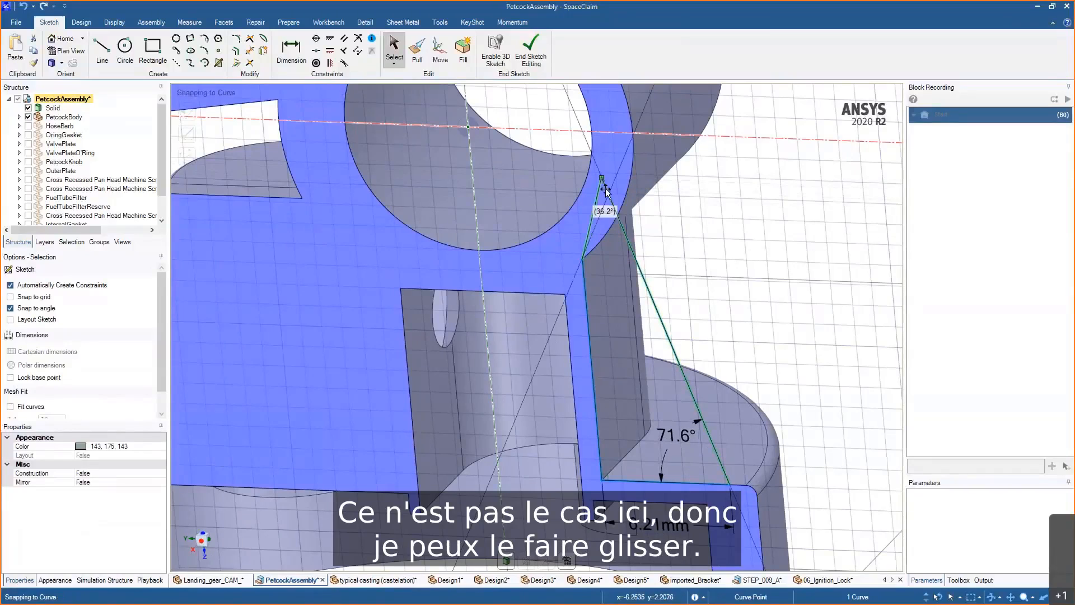
# - Dimension the length of the short upper segment of the rib profile
pyautogui.press('d')
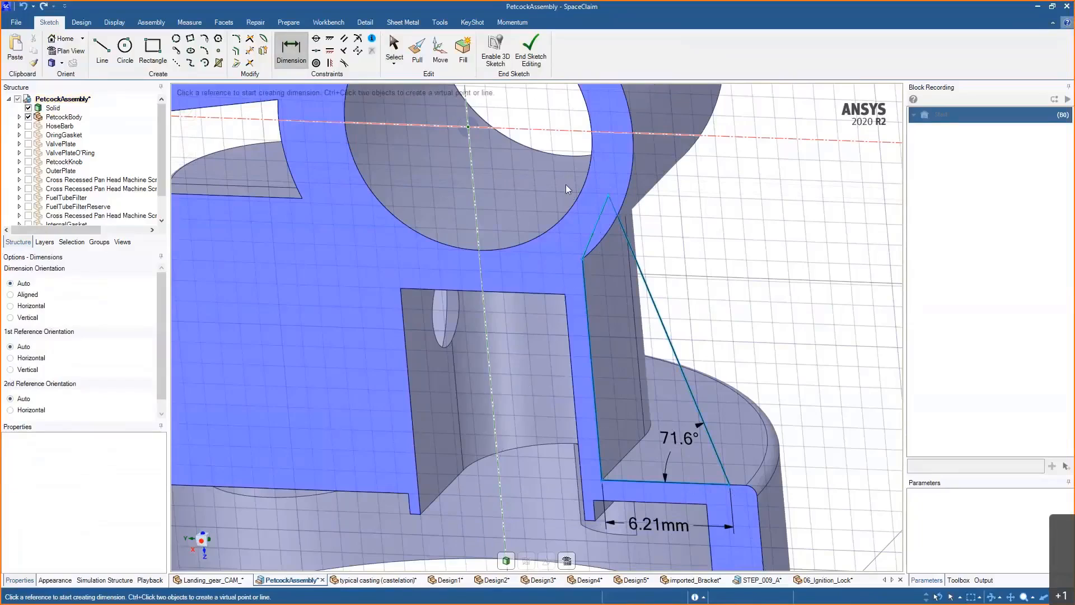
pyautogui.click(597, 221)
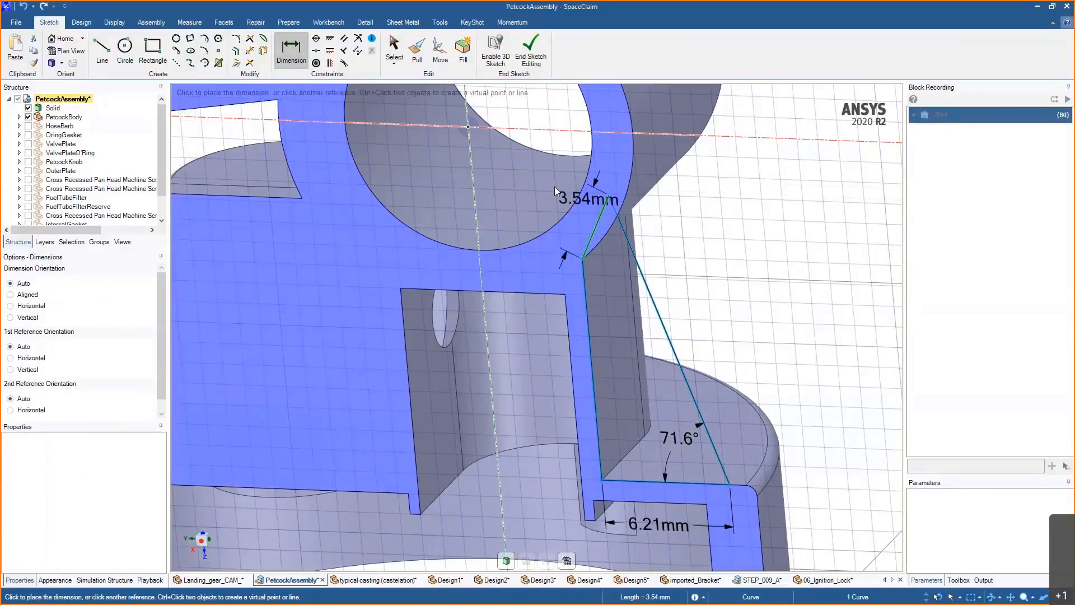
pyautogui.click(554, 187)
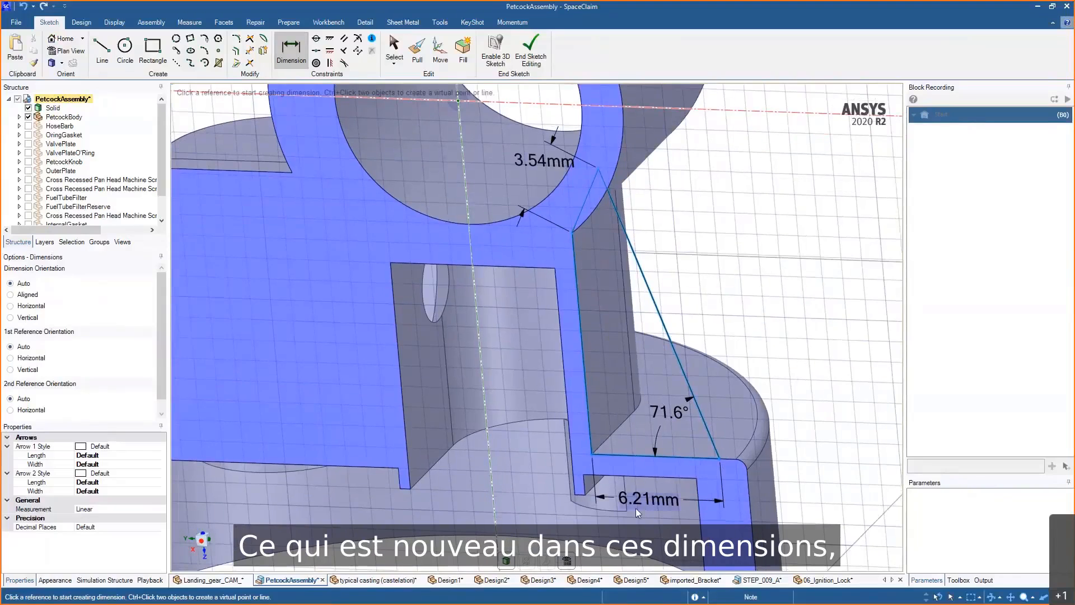
# - Set the rib's bottom line dimension to 6 mm
pyautogui.click(653, 505)
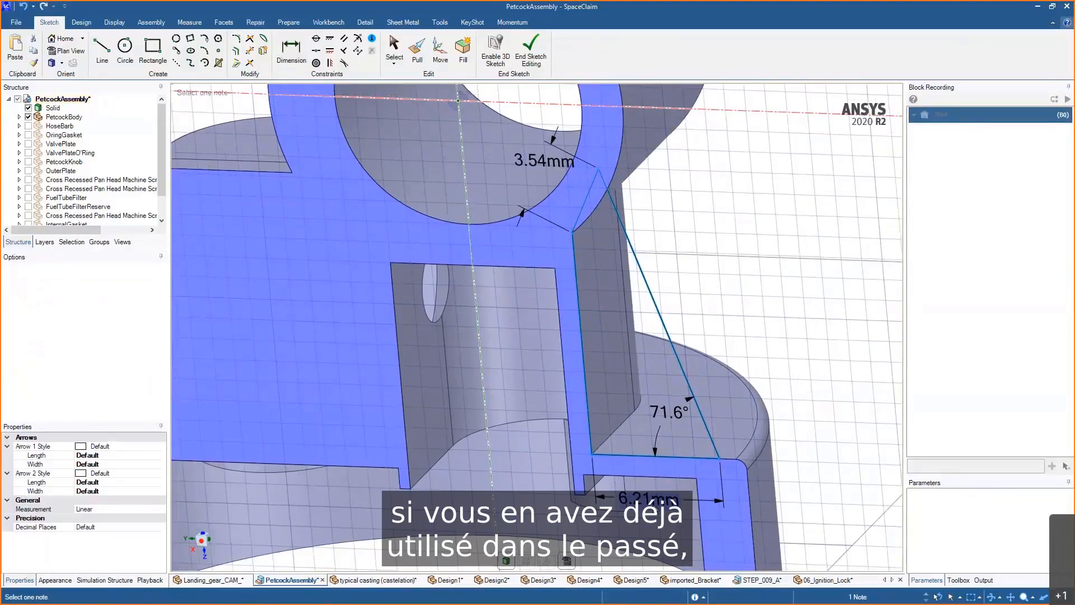
pyautogui.doubleClick(650, 501)
pyautogui.press('BackSpace')
pyautogui.press('BackSpace')
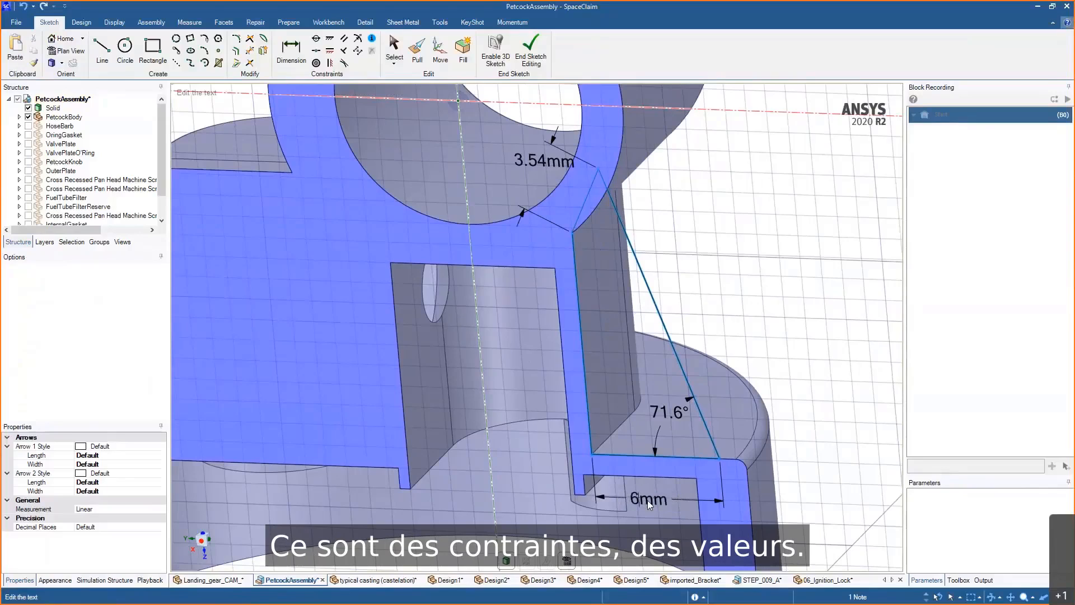
pyautogui.press('Return')
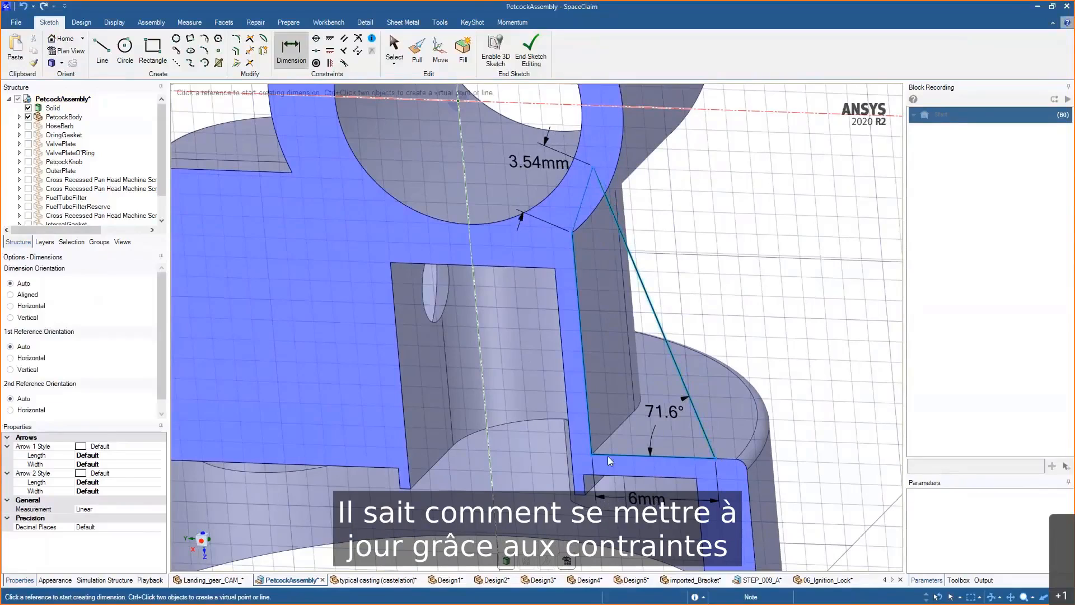
# - Display the sketch constraints, then end the sketch
pyautogui.click(372, 39)
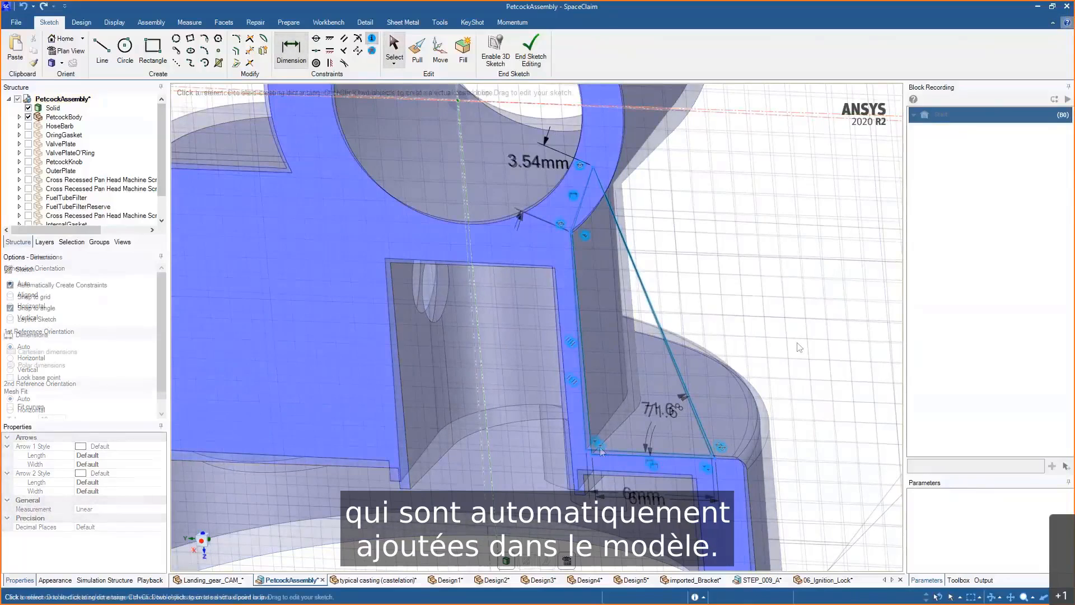
pyautogui.press('Escape')
pyautogui.scroll(-2, 786, 358)
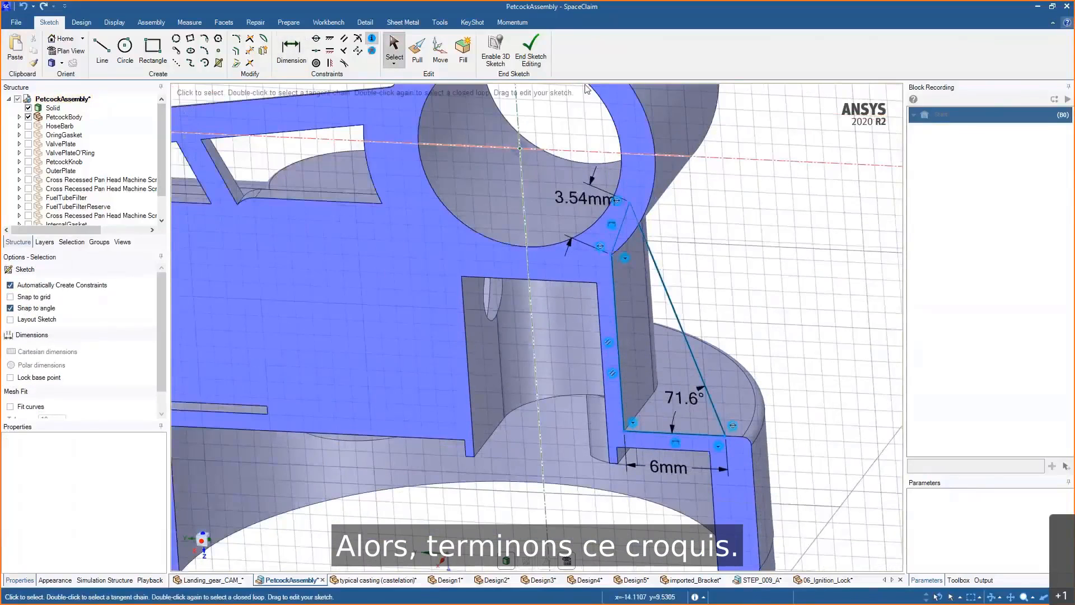
pyautogui.click(531, 50)
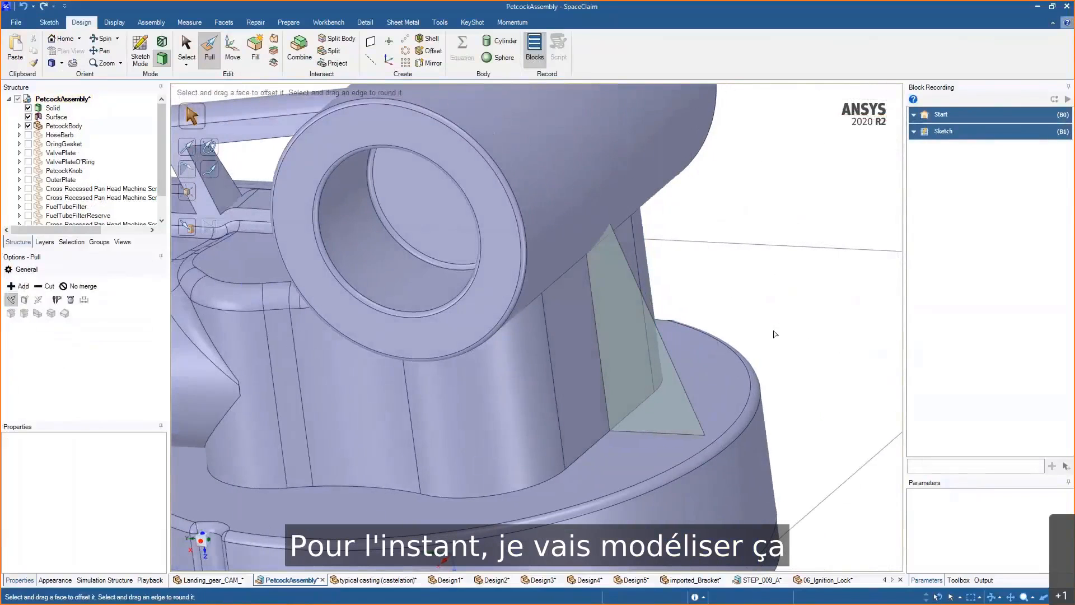
# - Pull the rib surface on both sides symmetrically to thicken it into a solid rib
pyautogui.click(661, 385)
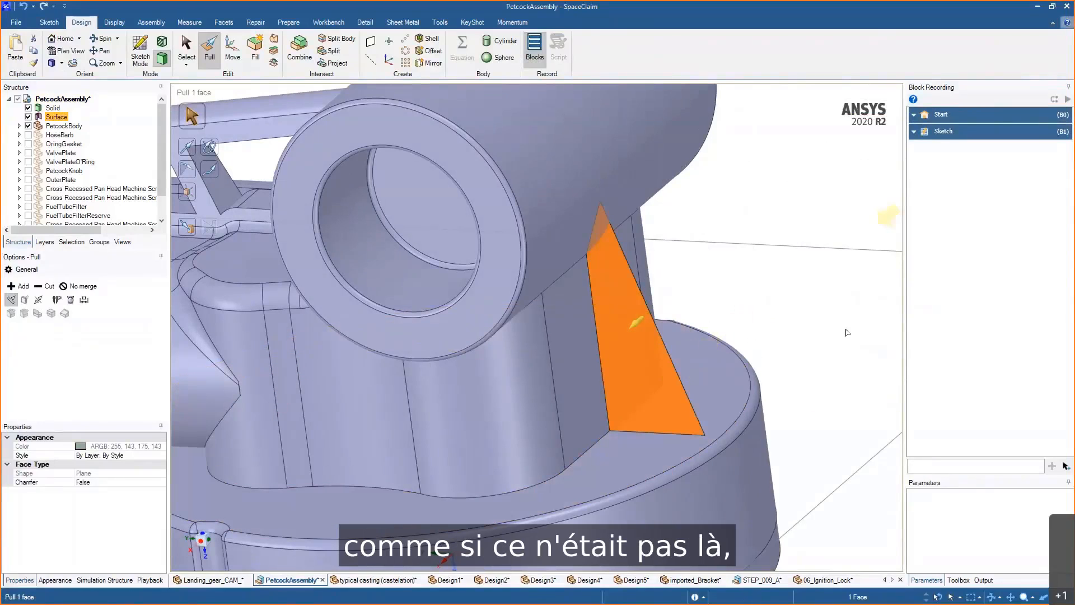
pyautogui.click(648, 389)
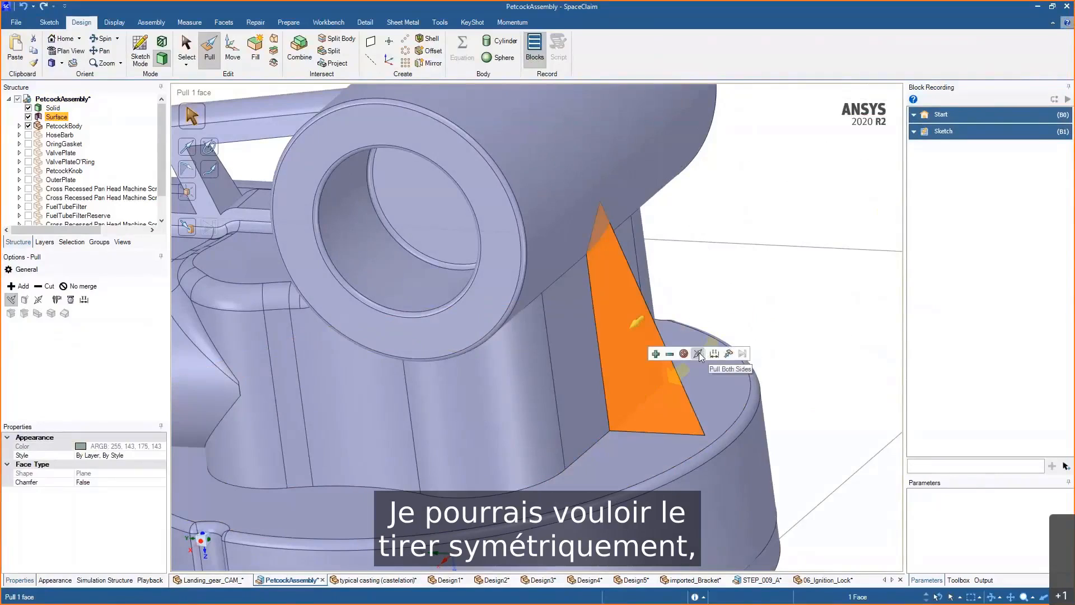
pyautogui.click(699, 353)
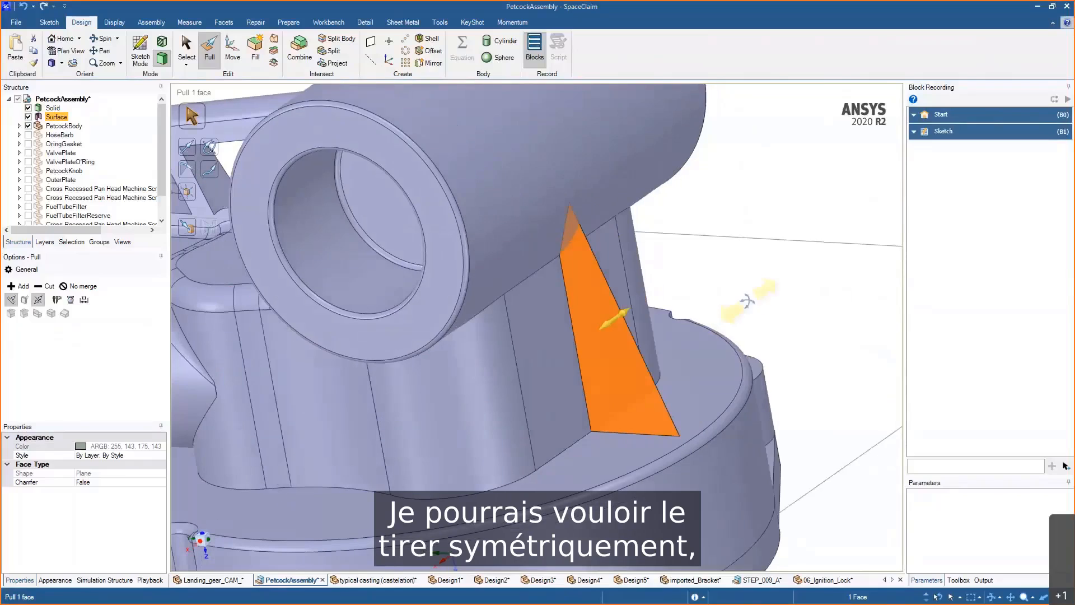
pyautogui.moveTo(761, 301)
pyautogui.mouseDown()
pyautogui.moveTo(693, 339)
pyautogui.moveTo(761, 299)
pyautogui.mouseUp()
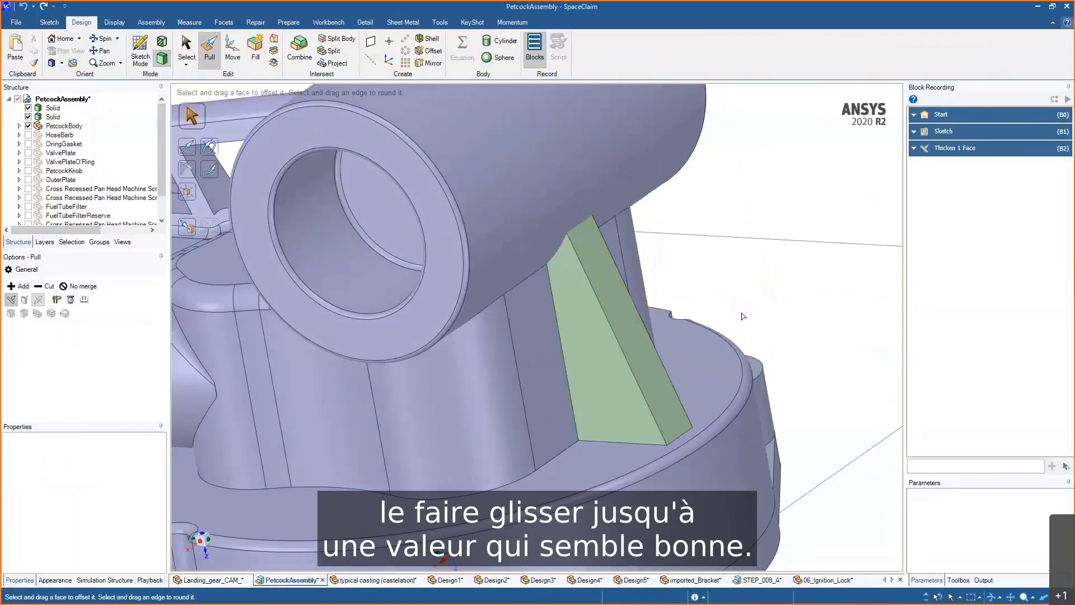
pyautogui.click(697, 360)
pyautogui.click(619, 408)
pyautogui.click(792, 303)
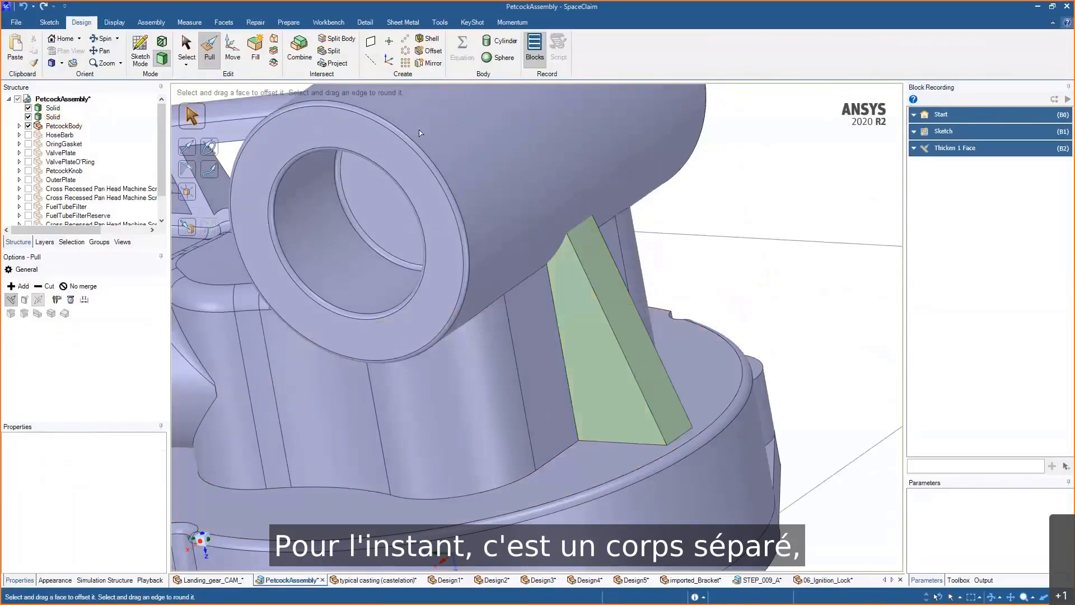
# - Merge the rib body into the petcock body with the Combine tool
pyautogui.press('i')
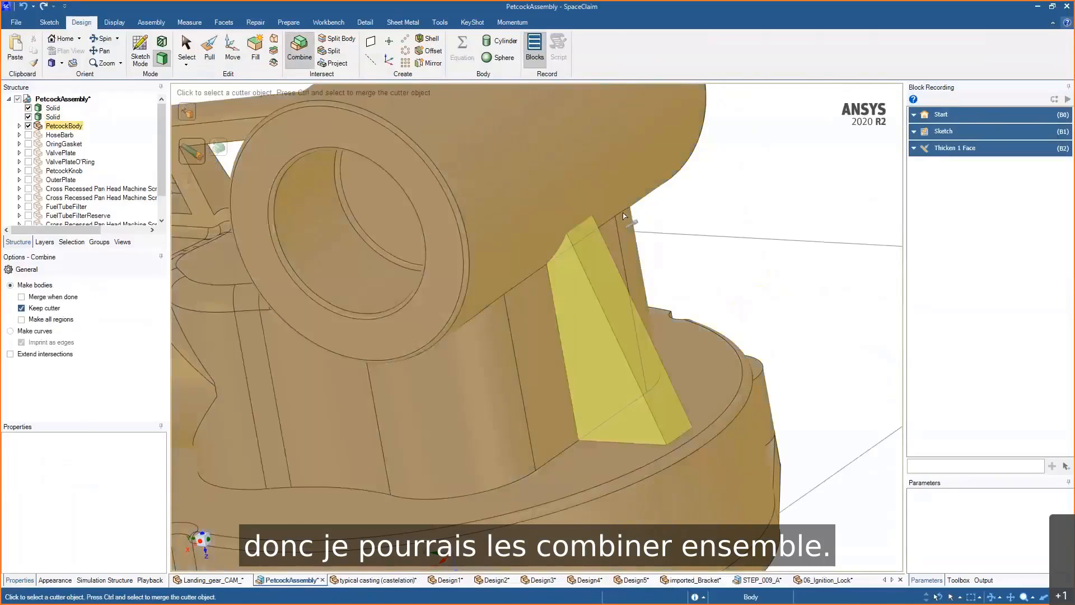
pyautogui.click(624, 247)
pyautogui.click(630, 305)
pyautogui.click(769, 322)
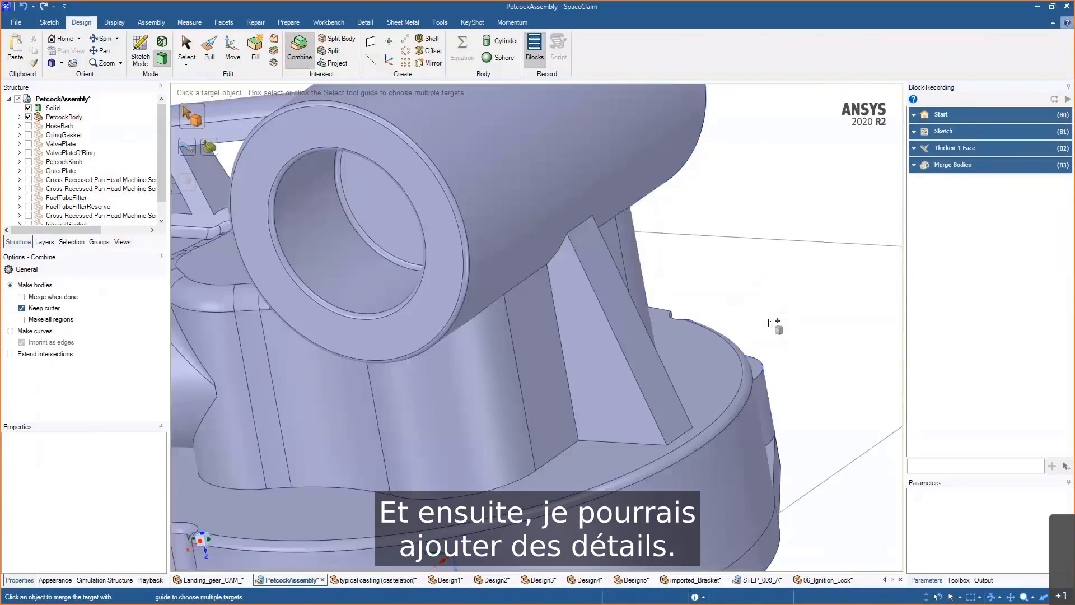
# - Draft the rib's two side faces about the adjacent face by about 8° so it can be moulded
pyautogui.press('p')
pyautogui.click(616, 355)
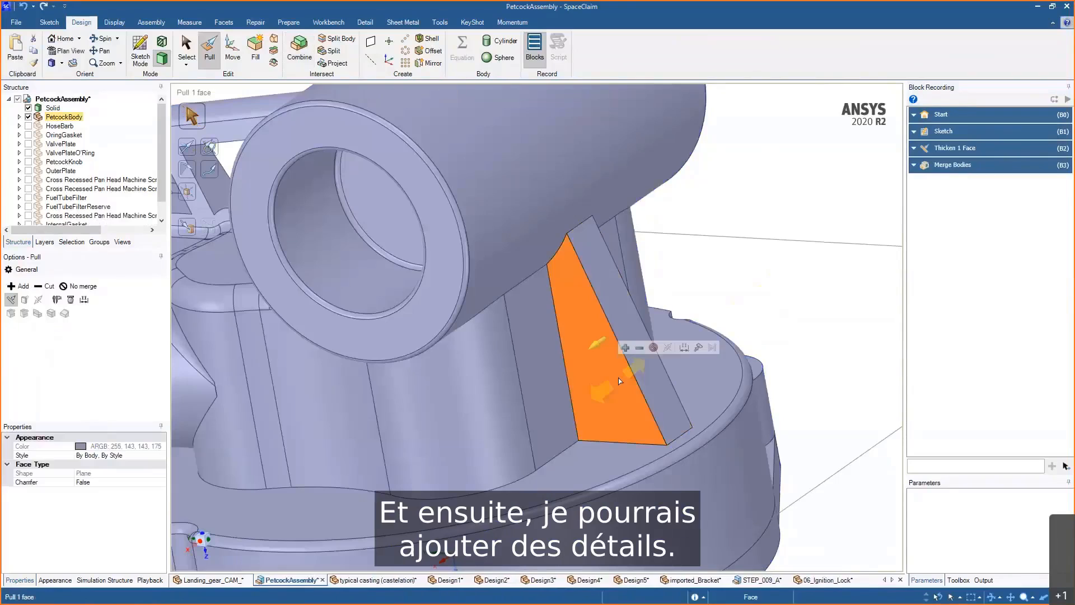
pyautogui.keyDown('alt'); pyautogui.click(548, 358); pyautogui.keyUp('alt')
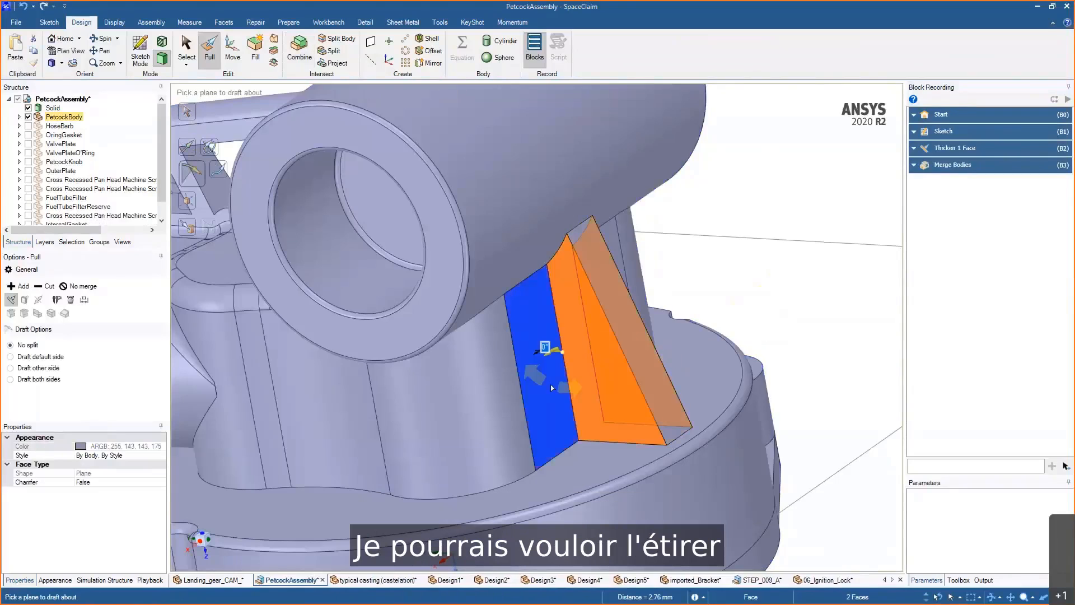
pyautogui.moveTo(549, 358); pyautogui.dragTo(543, 347, button='middle')
pyautogui.click(556, 345)
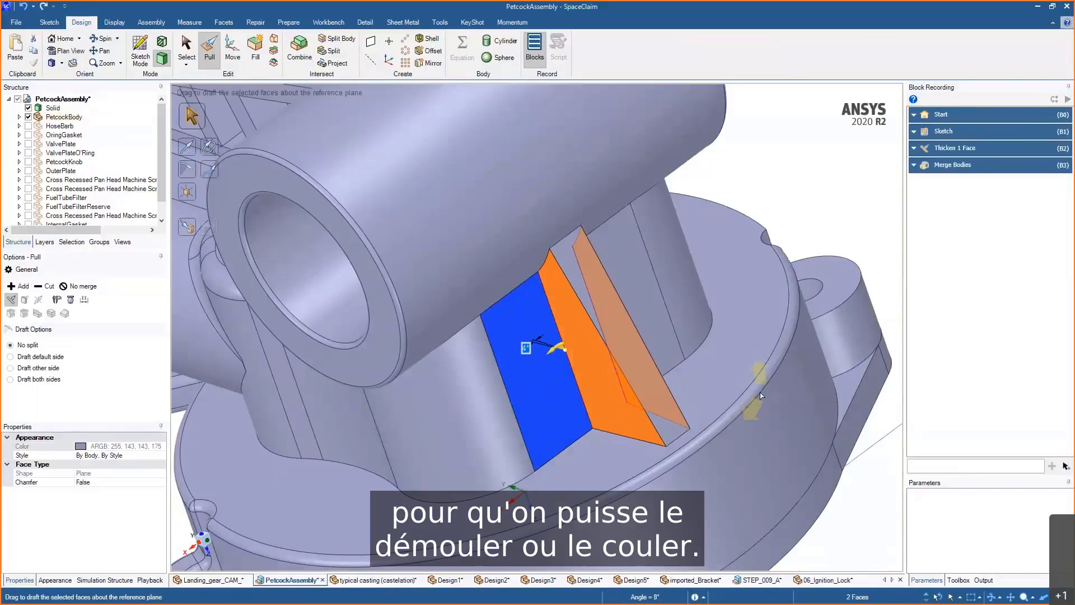
pyautogui.moveTo(762, 396); pyautogui.dragTo(761, 396)
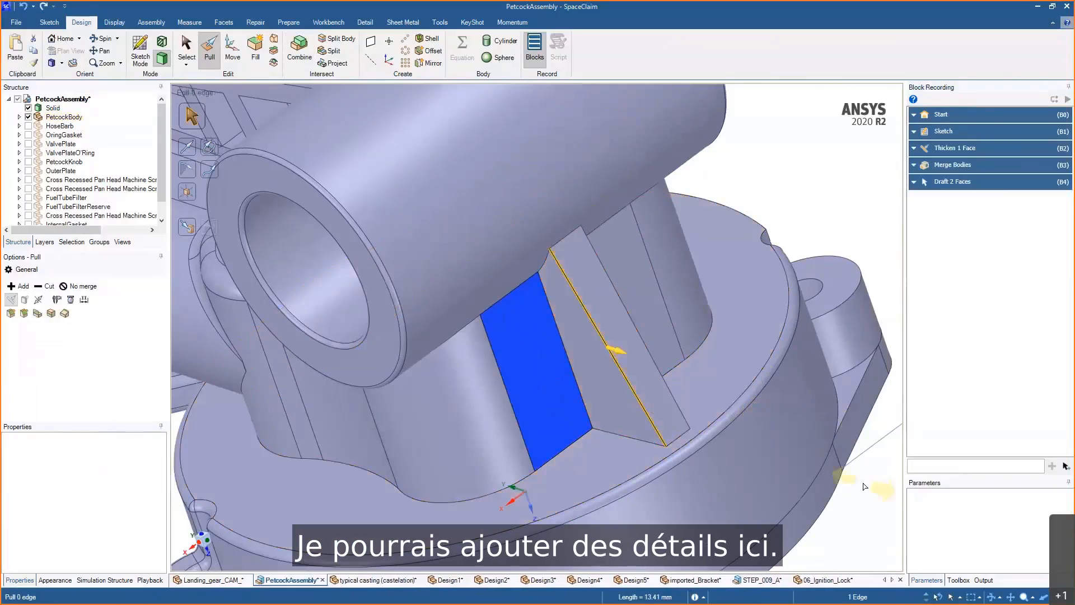
# - Add full rounds to both top edges of the rib
pyautogui.click(642, 404)
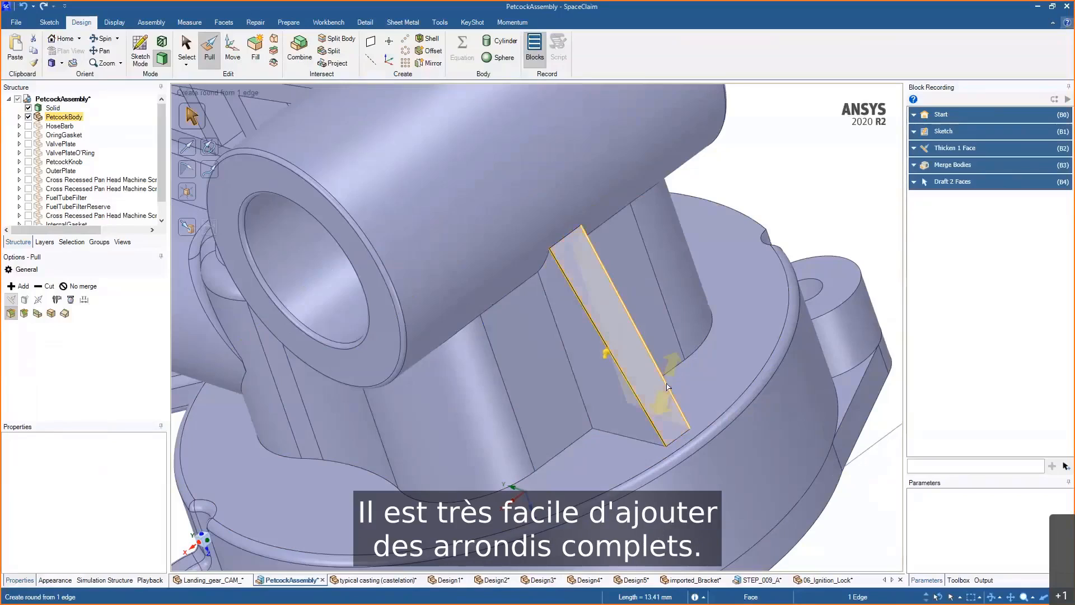
pyautogui.keyDown('ctrl'); pyautogui.click(662, 391); pyautogui.keyUp('ctrl')
pyautogui.moveTo(662, 391); pyautogui.dragTo(667, 430)
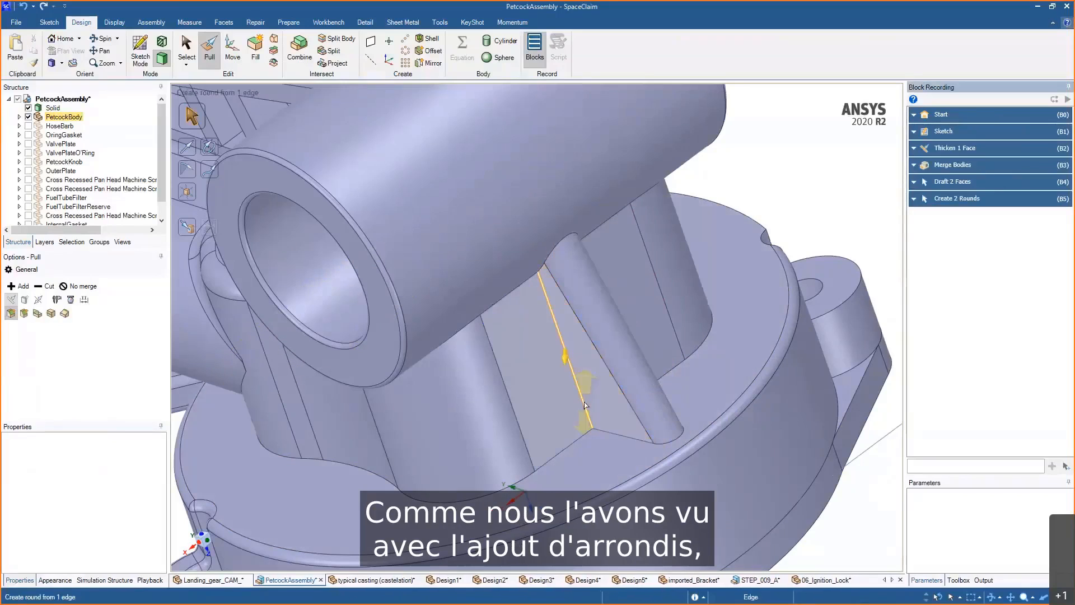
pyautogui.click(579, 392)
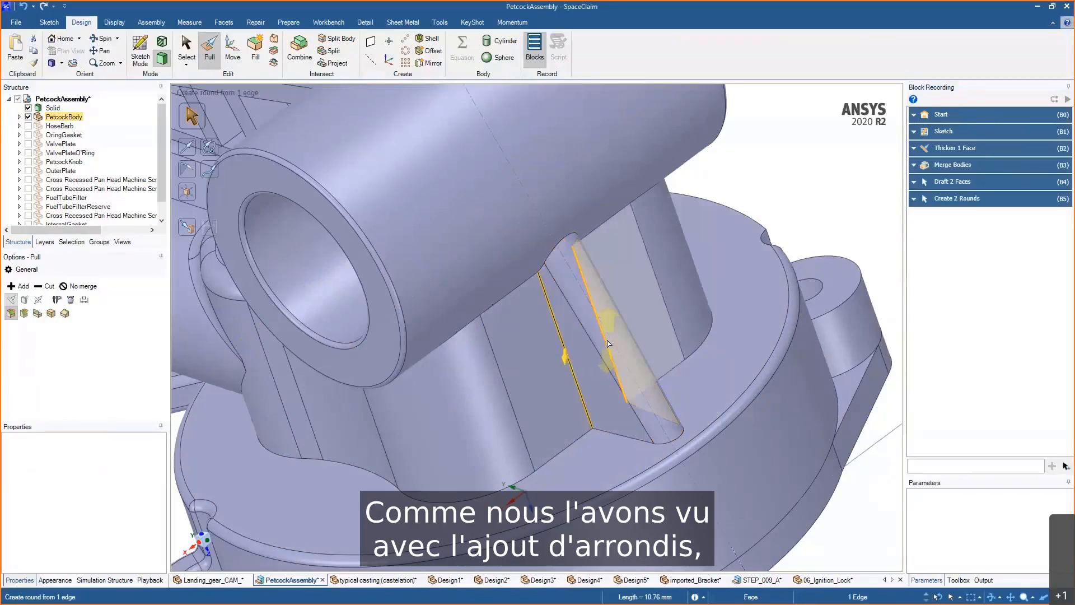
pyautogui.keyDown('ctrl'); pyautogui.click(608, 343); pyautogui.keyUp('ctrl')
pyautogui.moveTo(609, 343); pyautogui.dragTo(609, 371)
# - Round the edge chains around the rib and boss base with a radius of about 0.82 mm
pyautogui.doubleClick(618, 434)
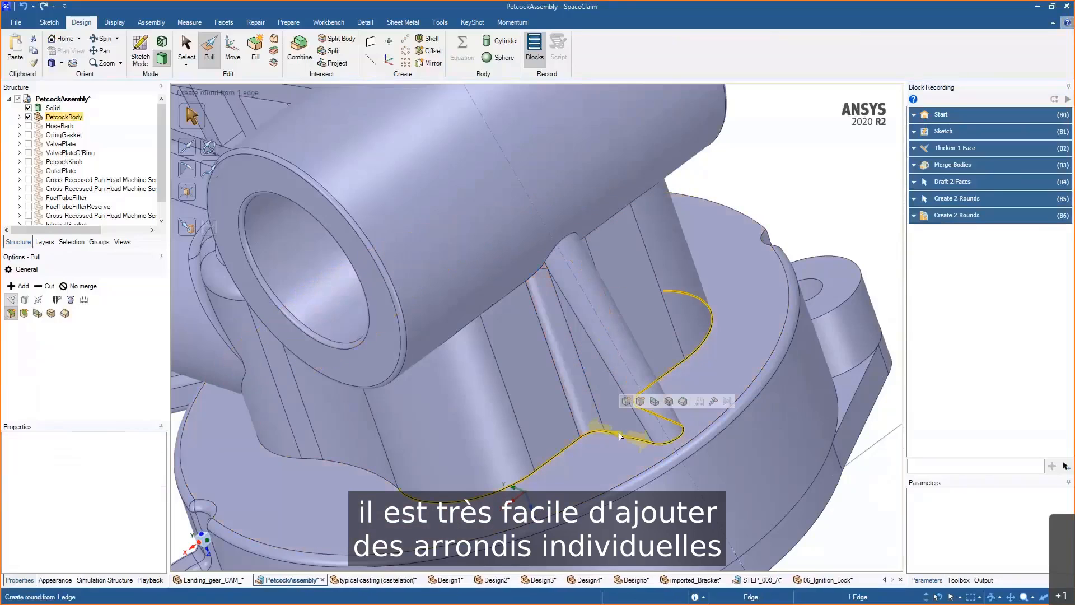
pyautogui.keyDown('ctrl'); pyautogui.doubleClick(510, 293); pyautogui.keyUp('ctrl')
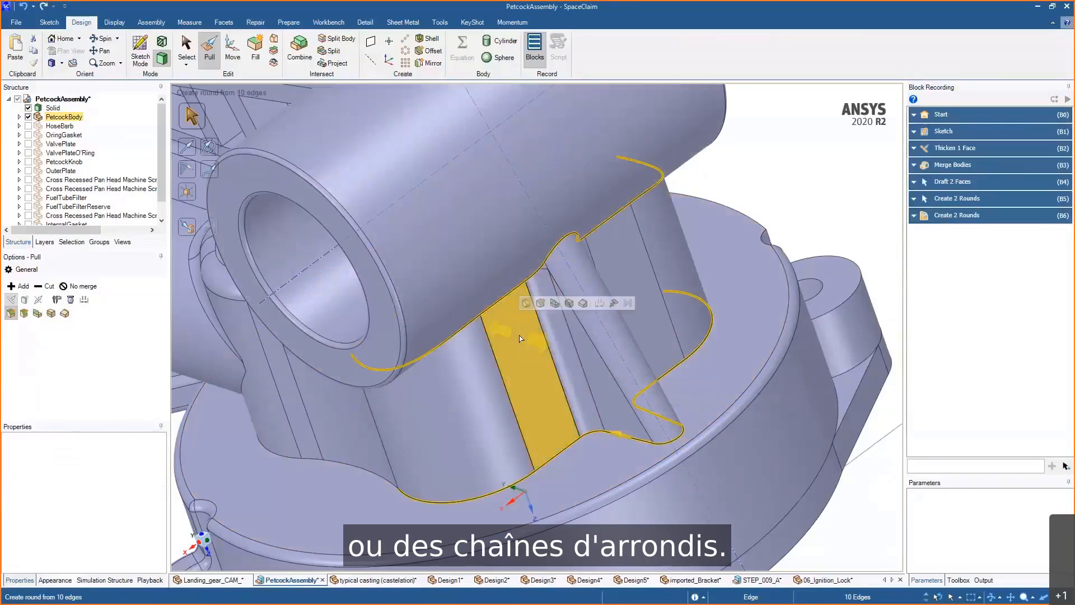
pyautogui.moveTo(508, 322); pyautogui.dragTo(493, 318)
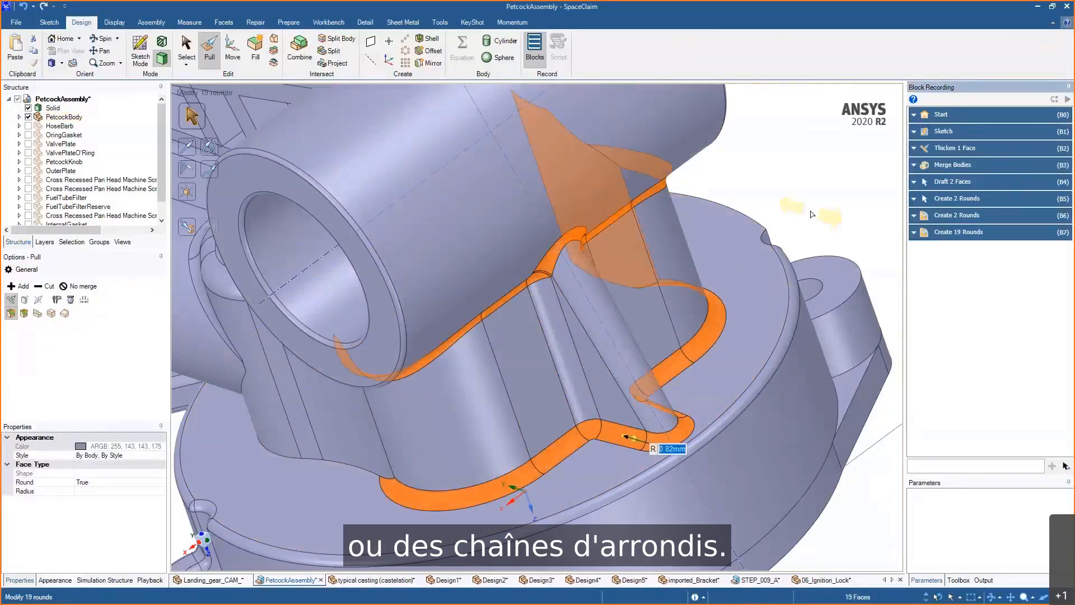
pyautogui.click(818, 215)
pyautogui.moveTo(818, 215); pyautogui.dragTo(763, 238, button='middle')
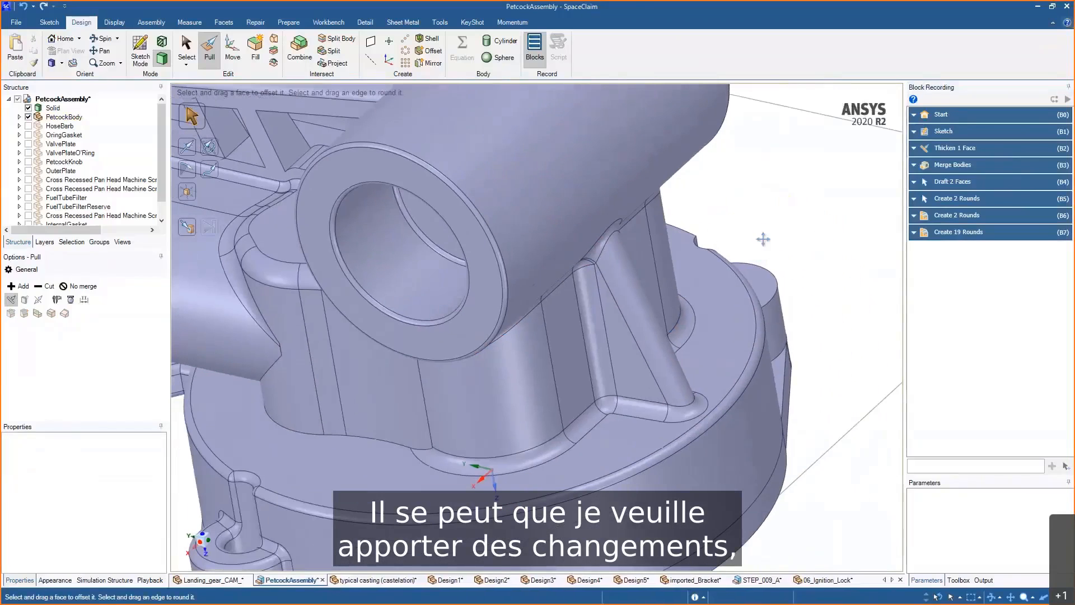
# - Open the recorded sketch, thicken and merge blocks' parameters and set the sketch's Dim0 to 5 mm to shorten the rib
pyautogui.click(915, 132)
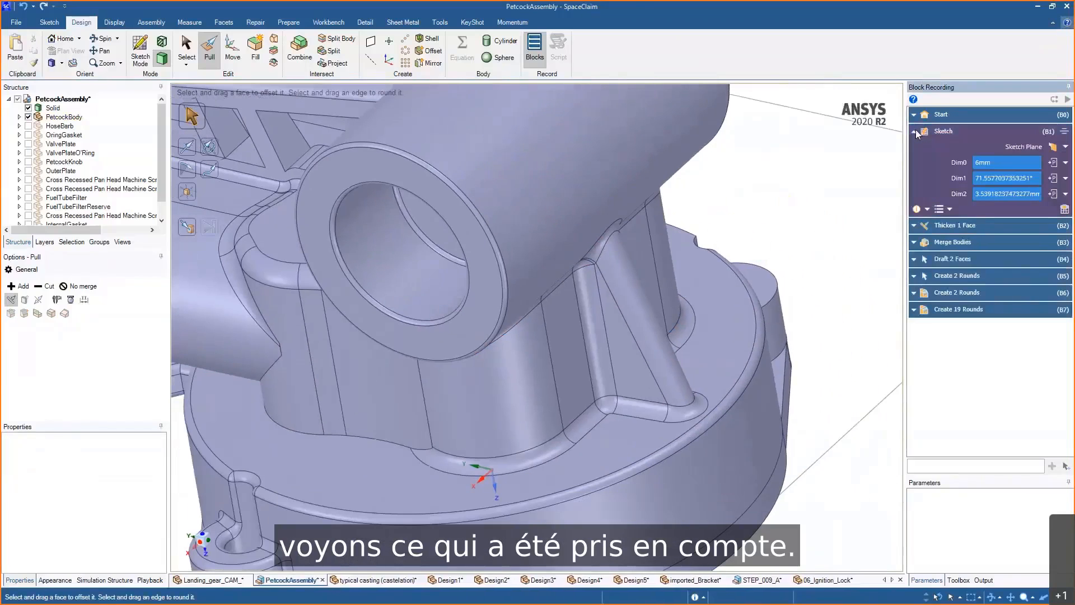
pyautogui.click(975, 163)
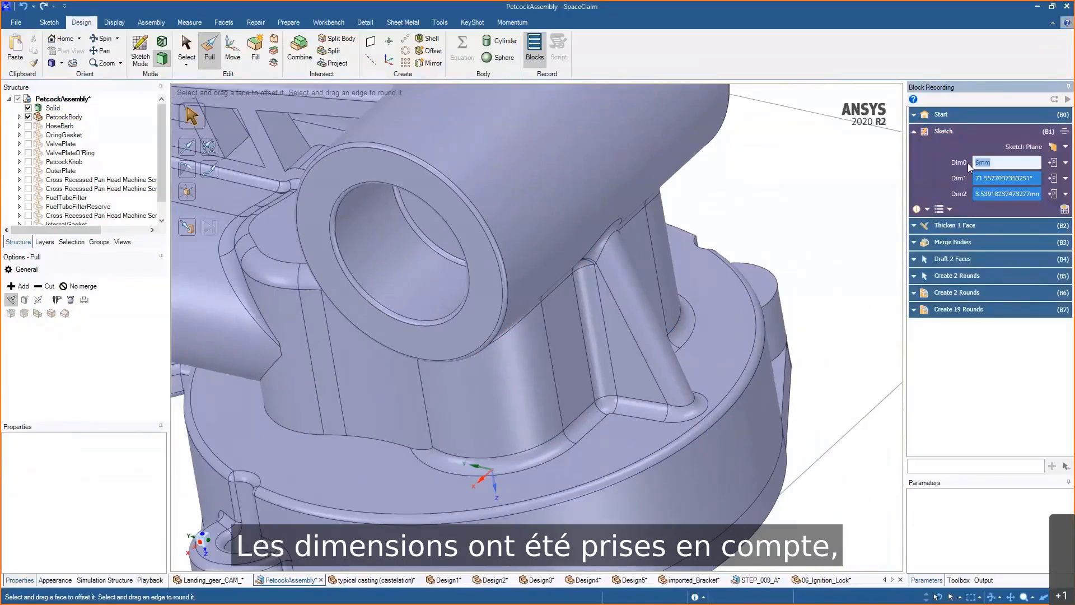
pyautogui.click(915, 227)
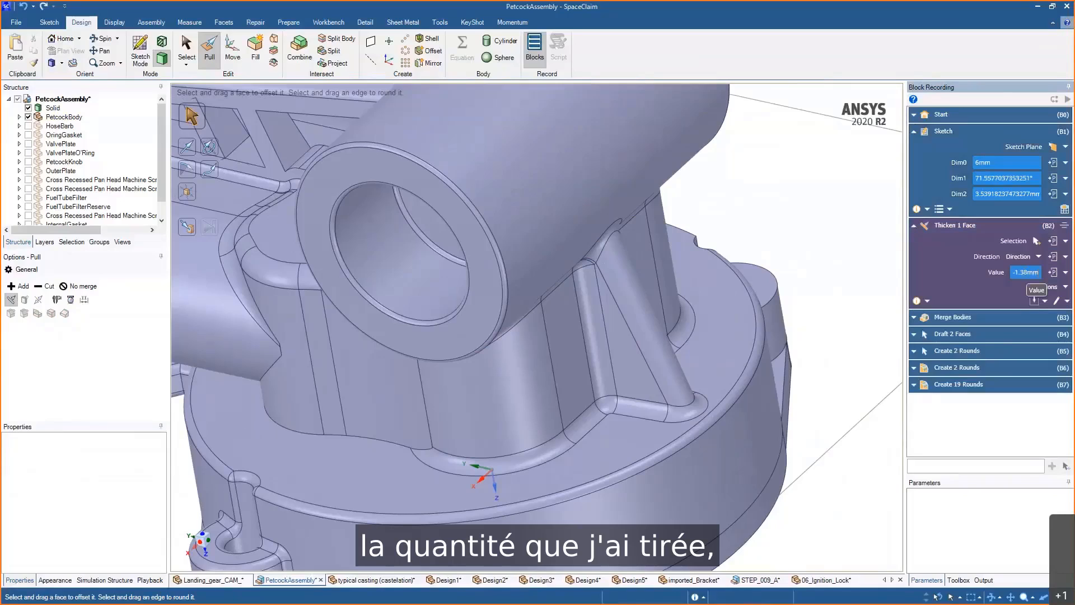
pyautogui.click(1048, 286)
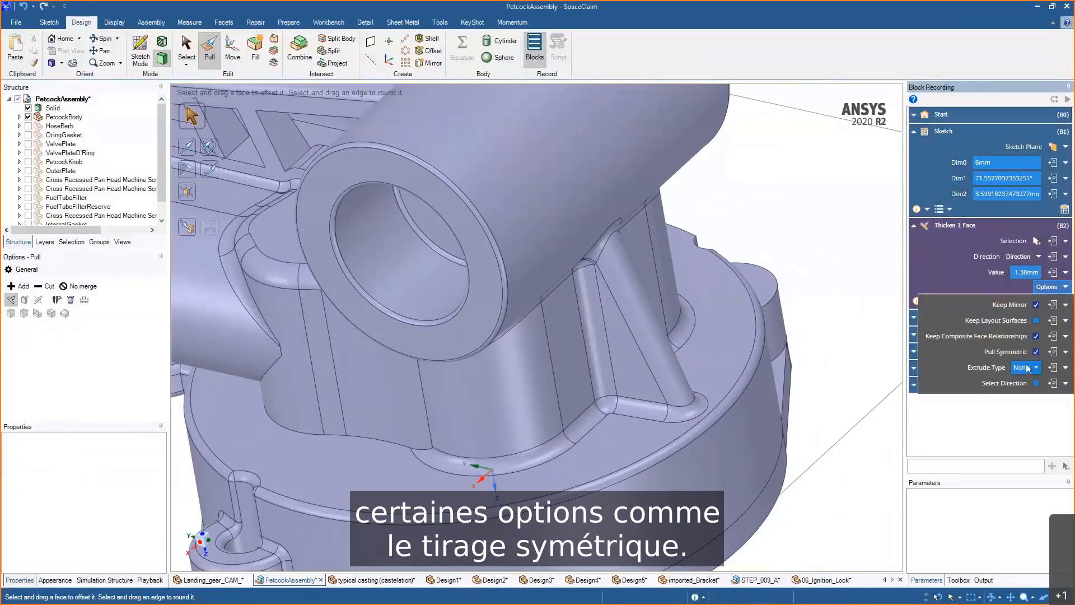
pyautogui.click(1056, 288)
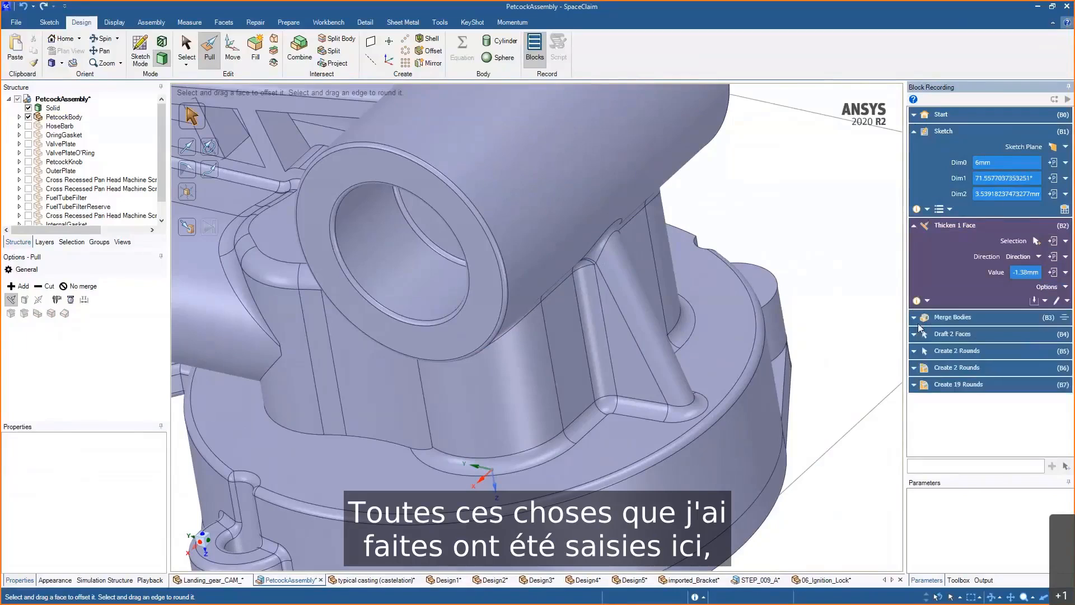
pyautogui.click(930, 318)
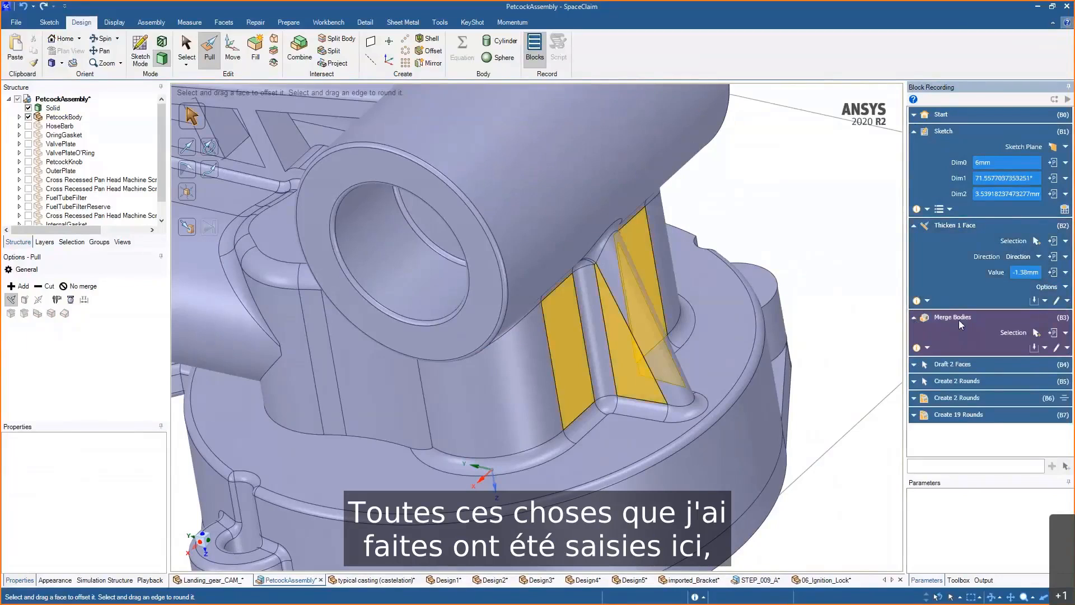
pyautogui.click(993, 163)
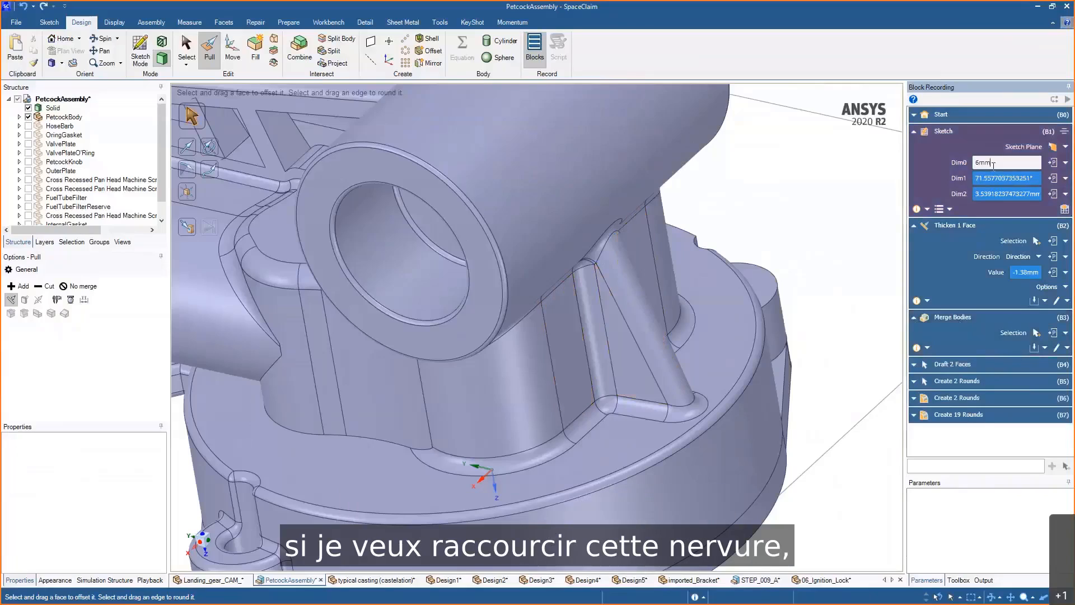
pyautogui.doubleClick(993, 163)
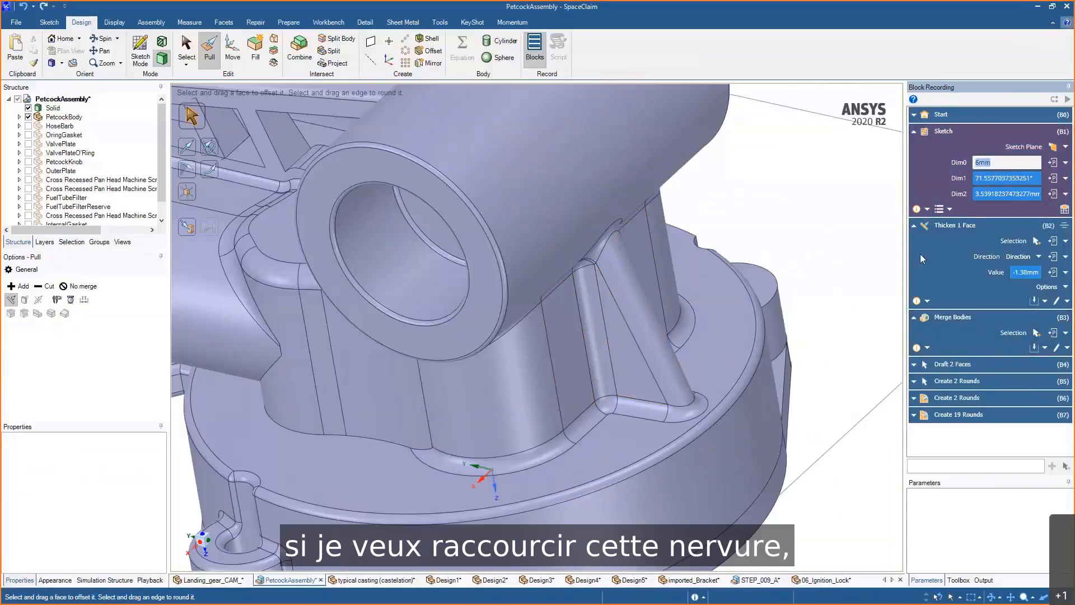
pyautogui.write('5')
pyautogui.press('Return')
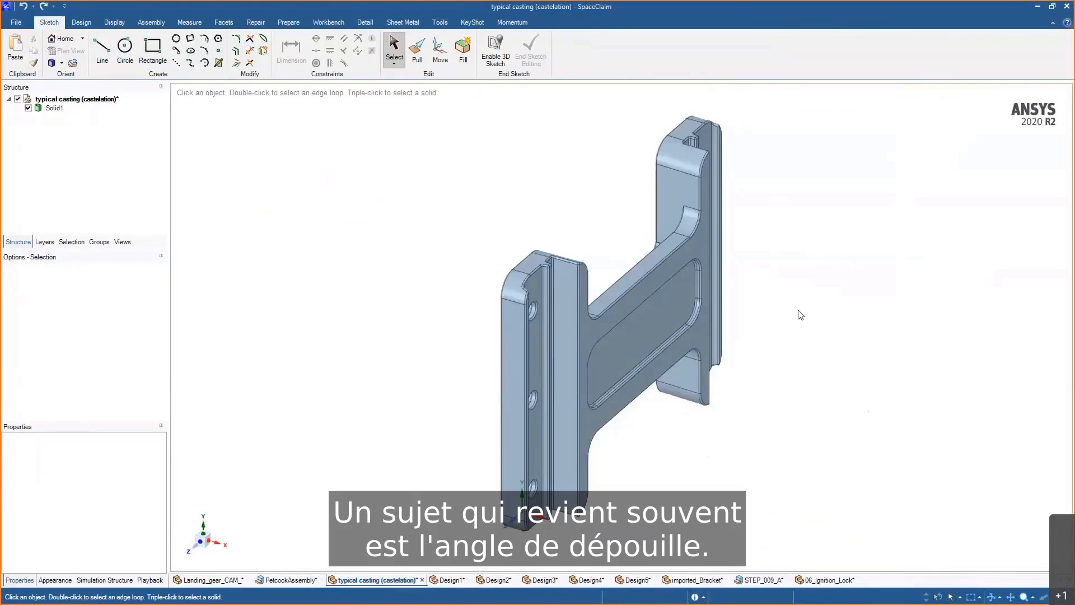
# - Switch to the typical casting model and run a Draft analysis on its whole body
pyautogui.moveTo(800, 314); pyautogui.dragTo(928, 339, button='middle')
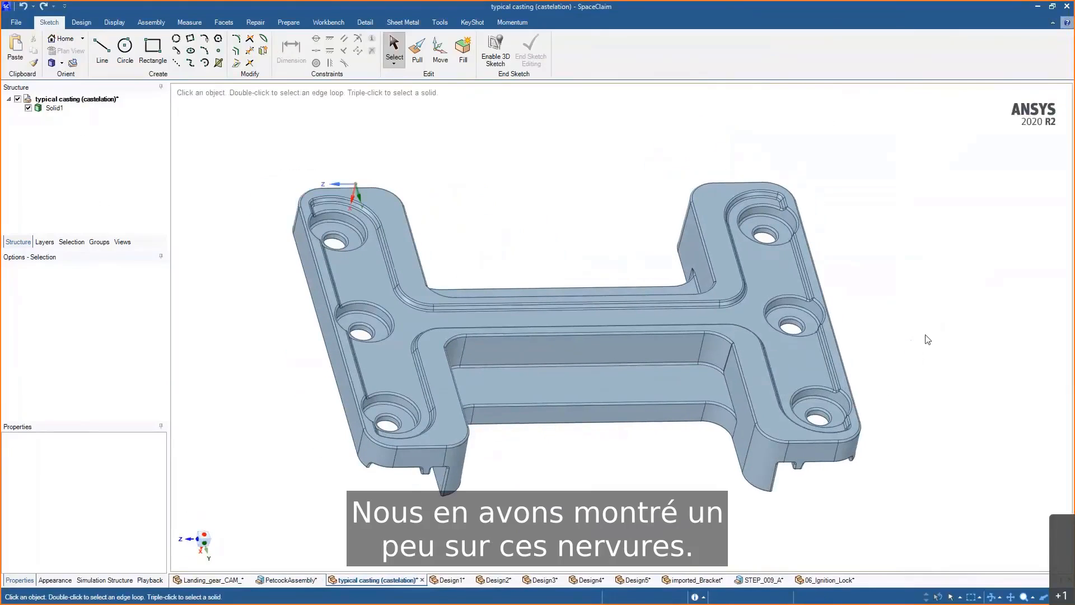
pyautogui.click(190, 22)
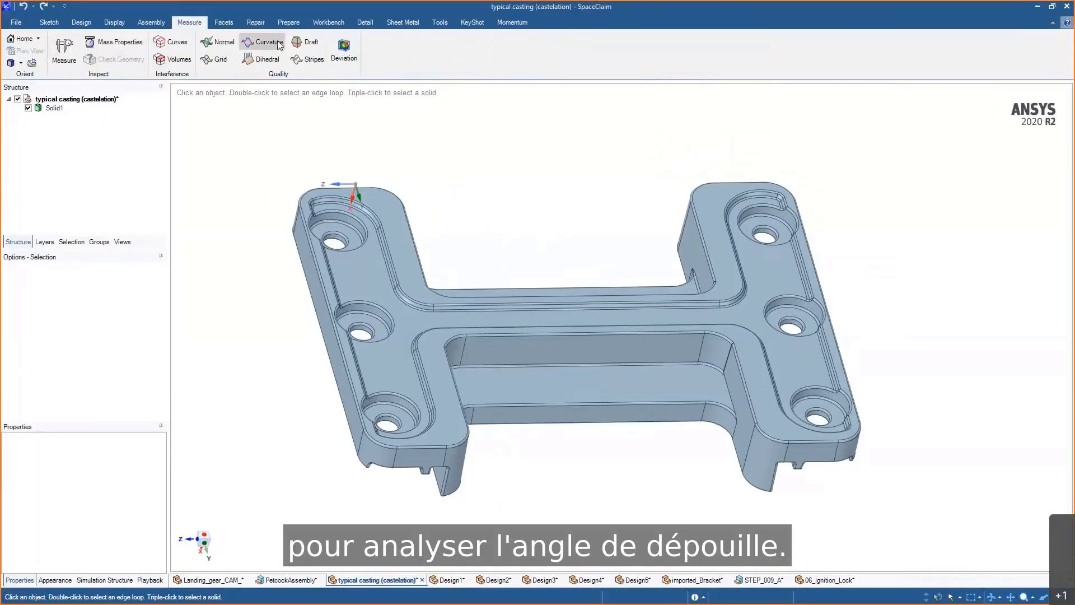
pyautogui.click(334, 50)
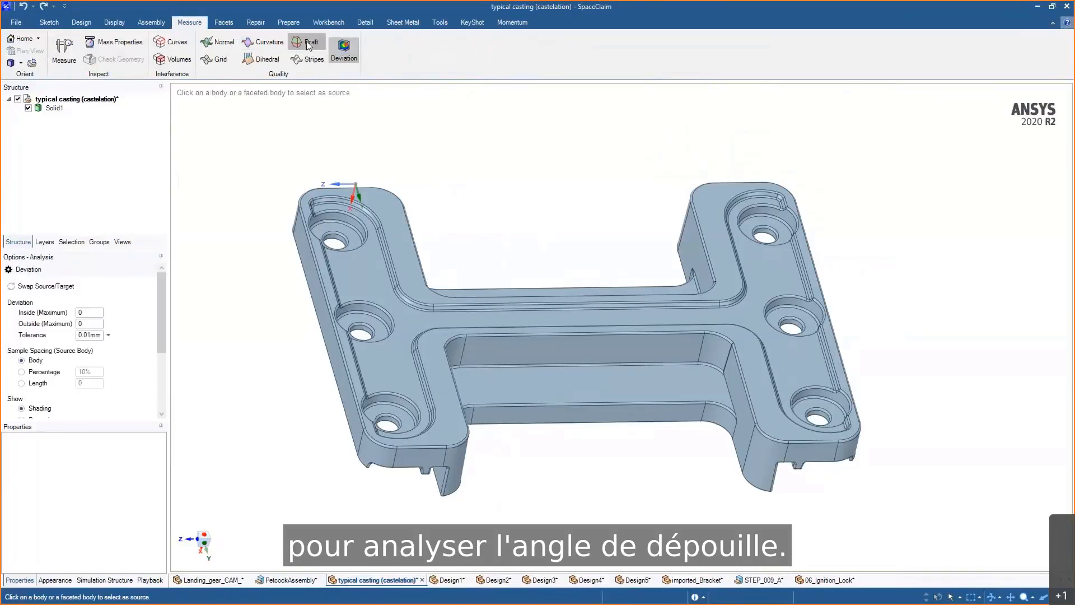
pyautogui.click(307, 41)
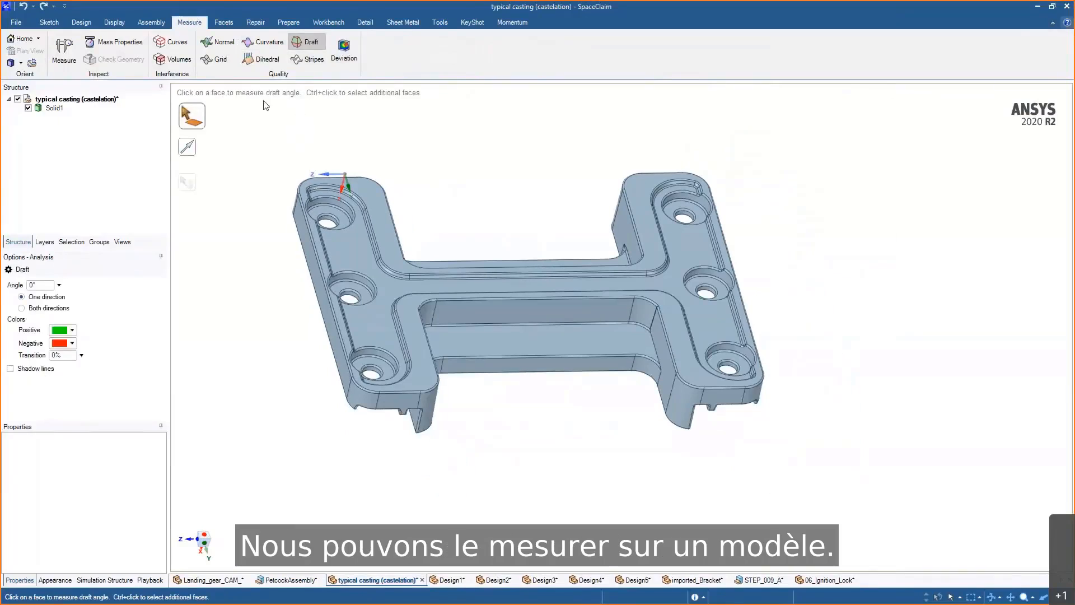
pyautogui.moveTo(264, 102); pyautogui.dragTo(891, 536)
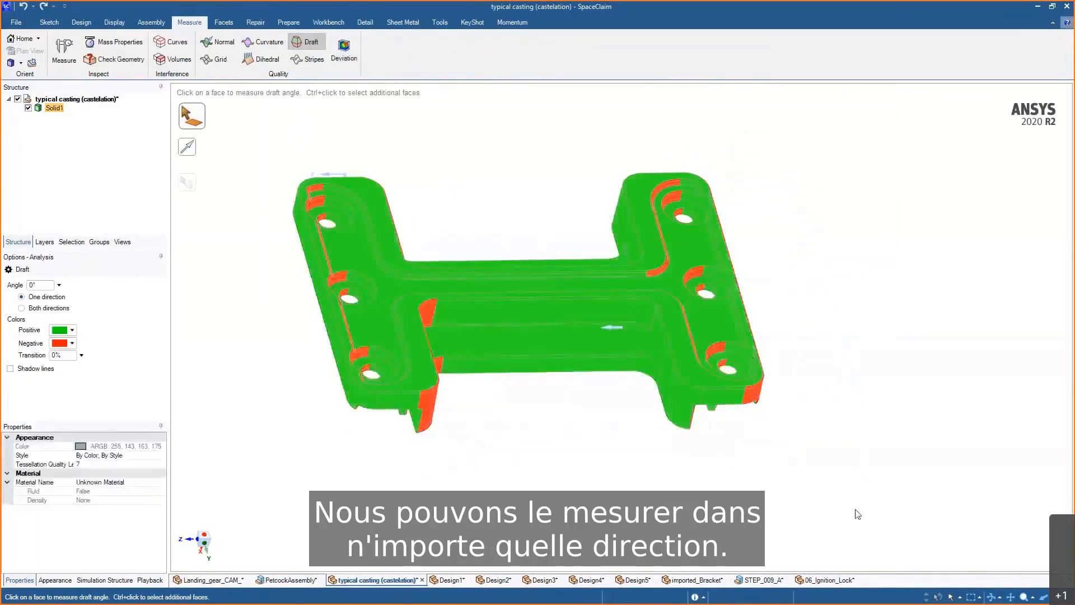
# - Set the draft direction by picking the casting's top face
pyautogui.click(192, 149)
pyautogui.click(391, 247)
pyautogui.moveTo(511, 217); pyautogui.dragTo(490, 137, button='middle')
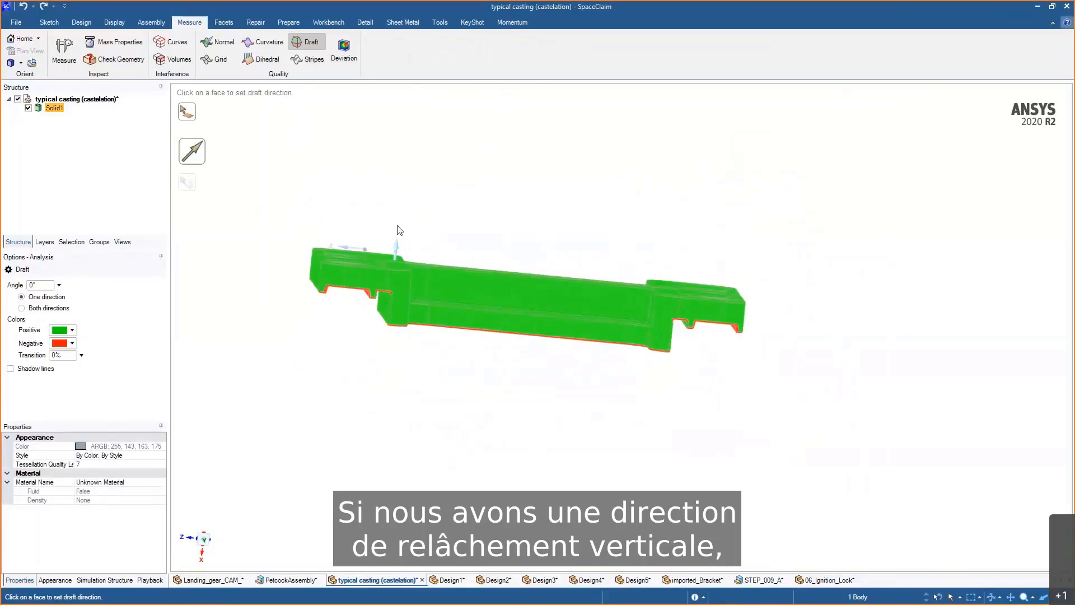
pyautogui.moveTo(420, 237); pyautogui.dragTo(459, 140, button='middle')
pyautogui.moveTo(426, 371); pyautogui.dragTo(422, 233, button='middle')
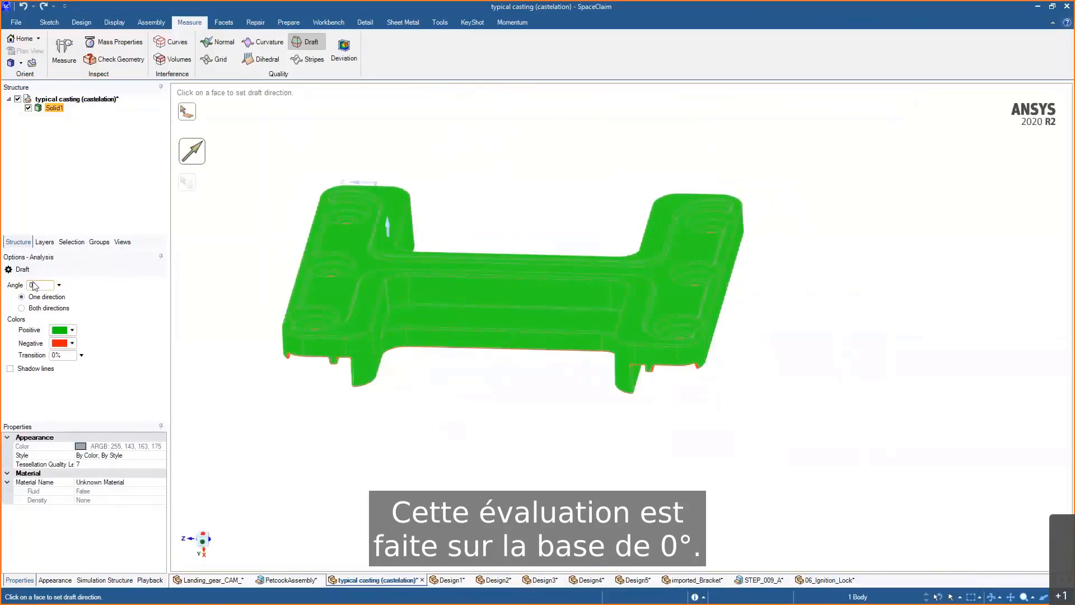
pyautogui.moveTo(469, 209); pyautogui.dragTo(506, 230, button='middle')
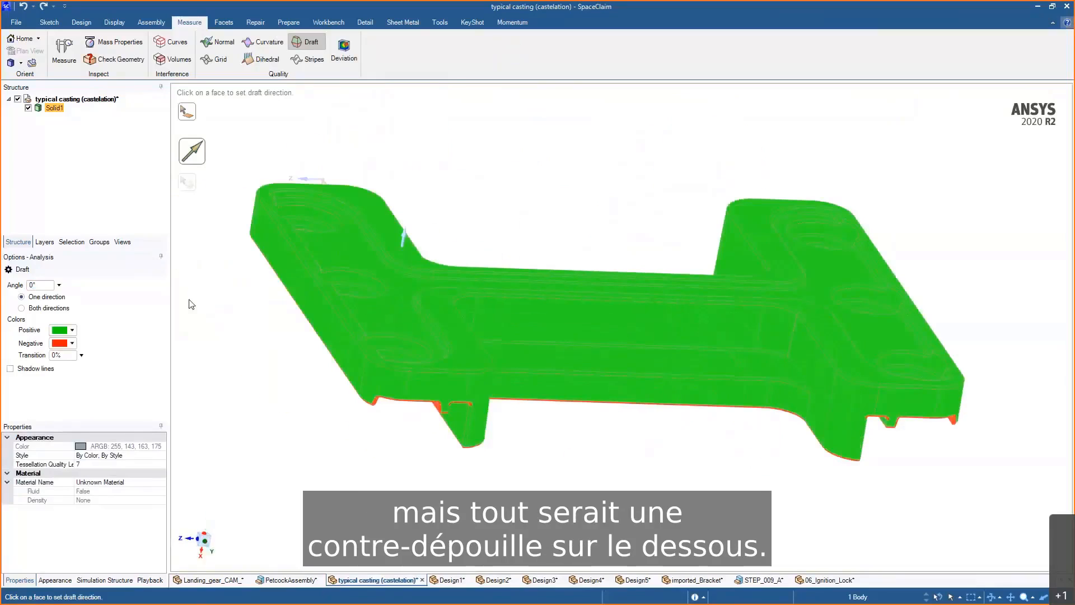
# - Set the draft analysis angle to 1° and inspect which casting faces pass it
pyautogui.doubleClick(39, 285)
pyautogui.write('1')
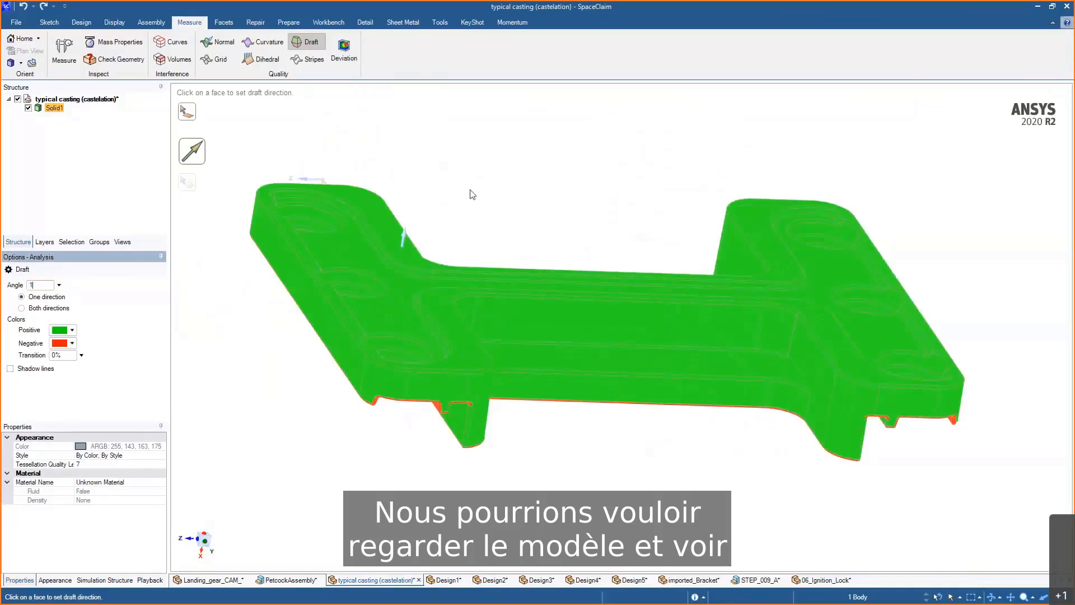
pyautogui.moveTo(473, 194); pyautogui.dragTo(547, 203, button='middle')
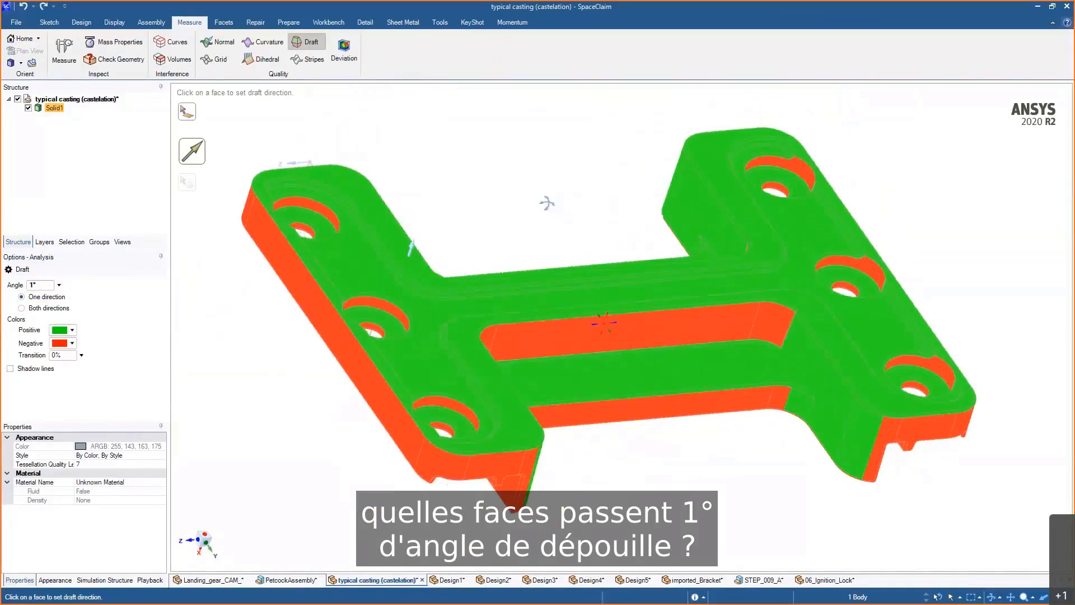
pyautogui.moveTo(792, 441)
pyautogui.mouseDown(button='middle')
pyautogui.moveTo(750, 434)
pyautogui.moveTo(797, 420)
pyautogui.mouseUp(button='middle')
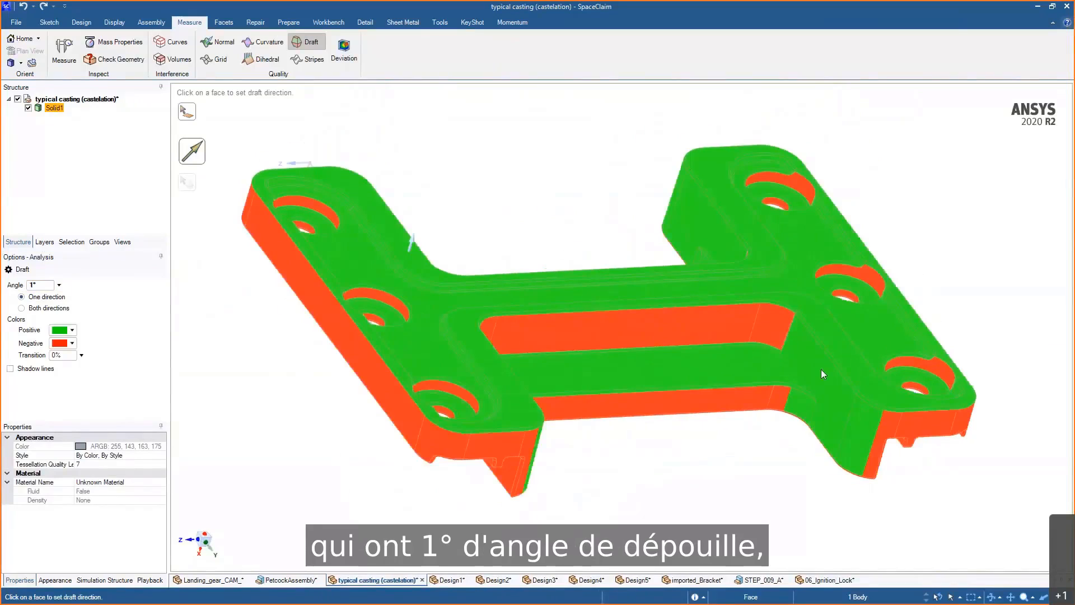
pyautogui.moveTo(876, 489); pyautogui.dragTo(785, 347, button='middle')
pyautogui.moveTo(596, 353); pyautogui.dragTo(424, 407, button='middle')
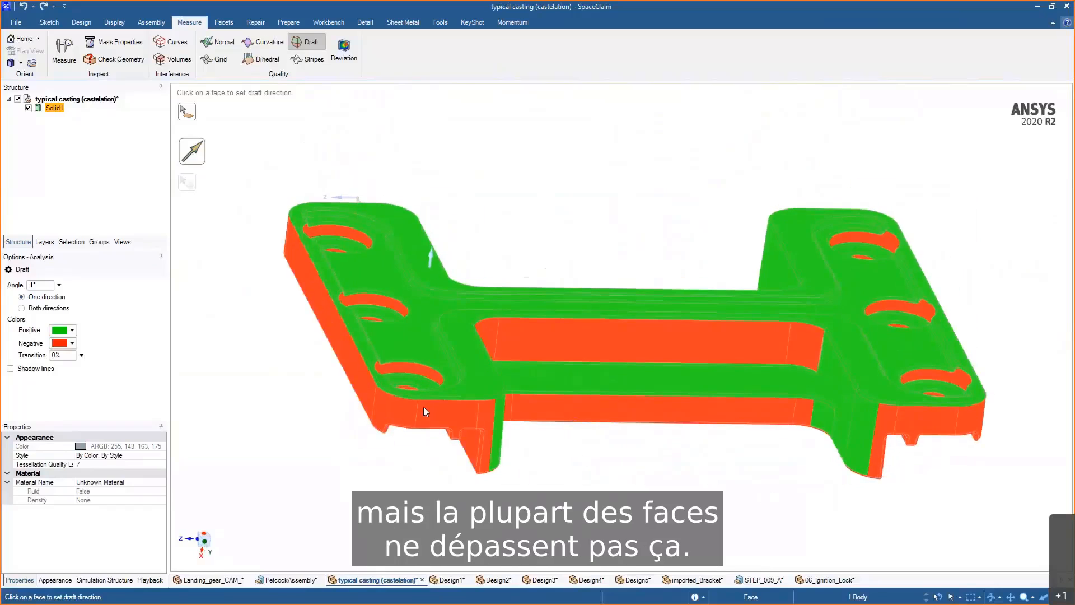
pyautogui.moveTo(593, 446); pyautogui.dragTo(363, 418, button='middle')
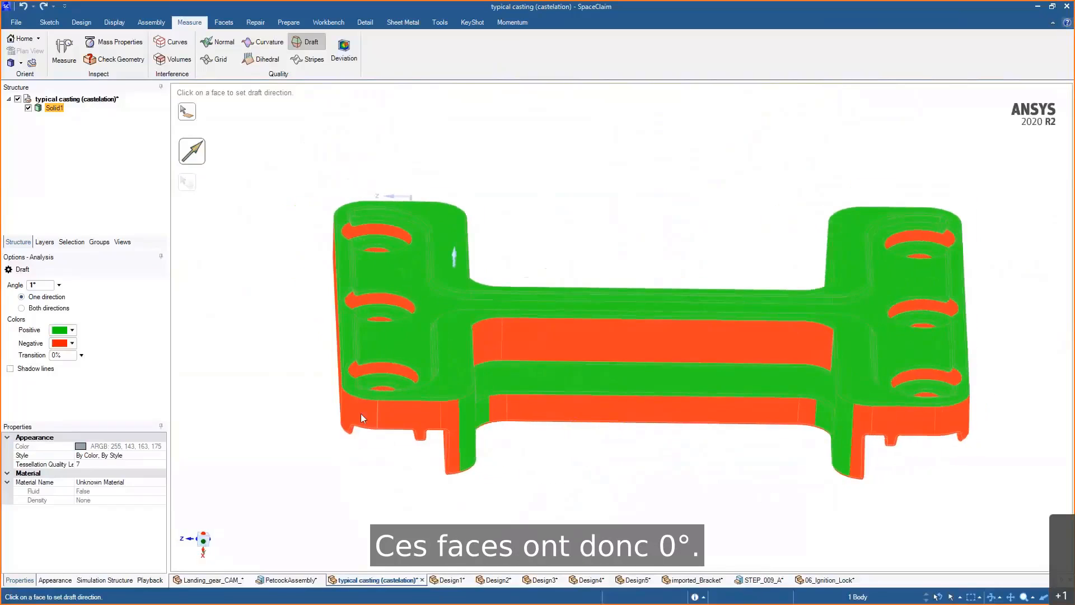
# - Set the draft analysis angle to 2° and inspect the casting's faces from several angles
pyautogui.moveTo(47, 286); pyautogui.dragTo(15, 287)
pyautogui.write('2')
pyautogui.press('Return')
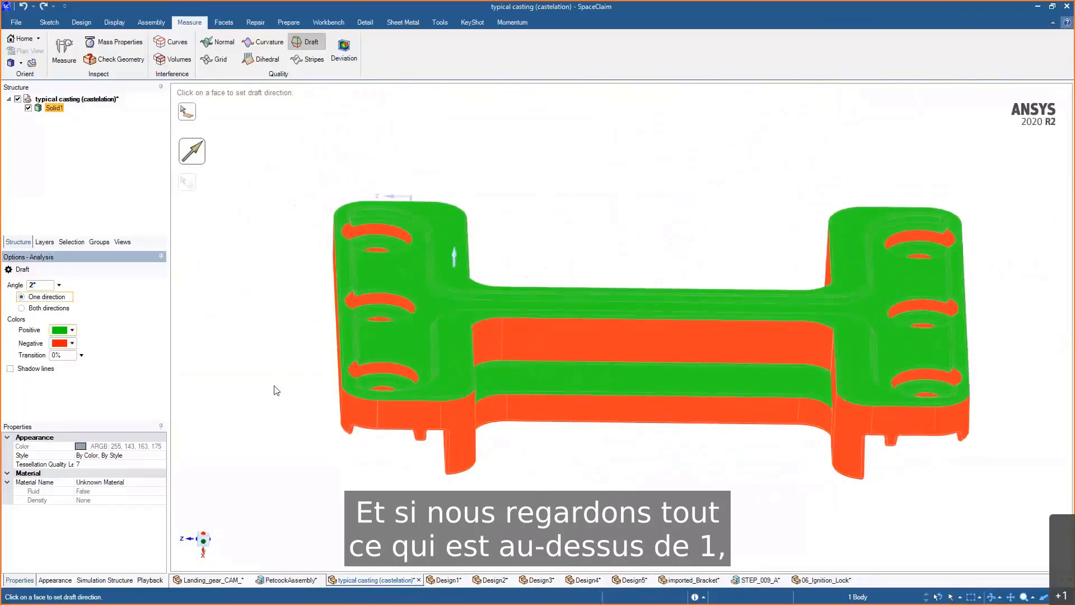
pyautogui.moveTo(704, 463)
pyautogui.mouseDown(button='middle')
pyautogui.moveTo(751, 449)
pyautogui.moveTo(682, 453)
pyautogui.moveTo(699, 435)
pyautogui.moveTo(697, 463)
pyautogui.mouseUp(button='middle')
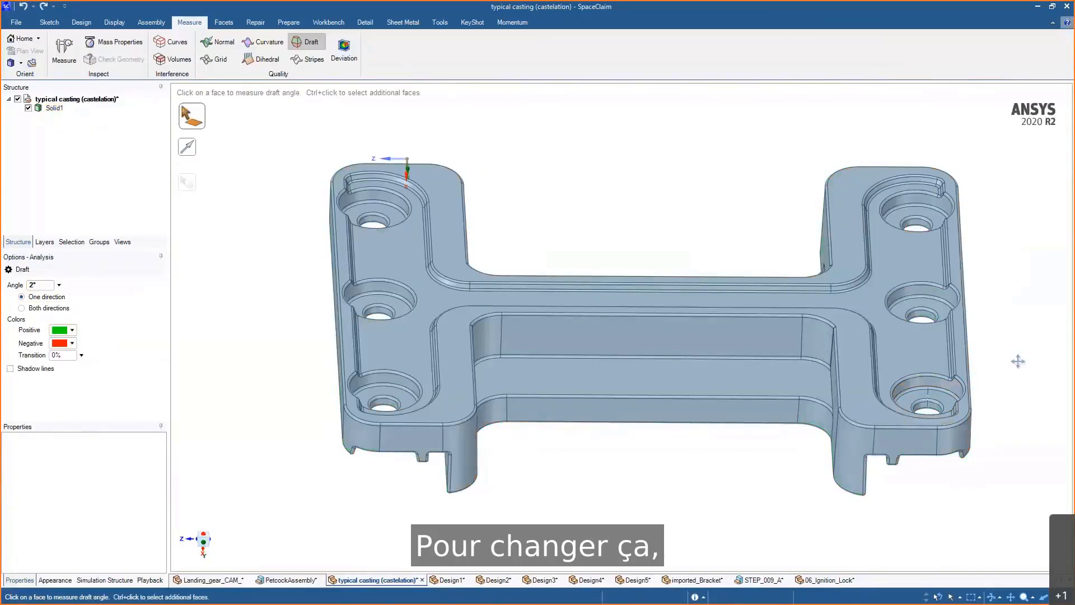
pyautogui.scroll(-2, 883, 343)
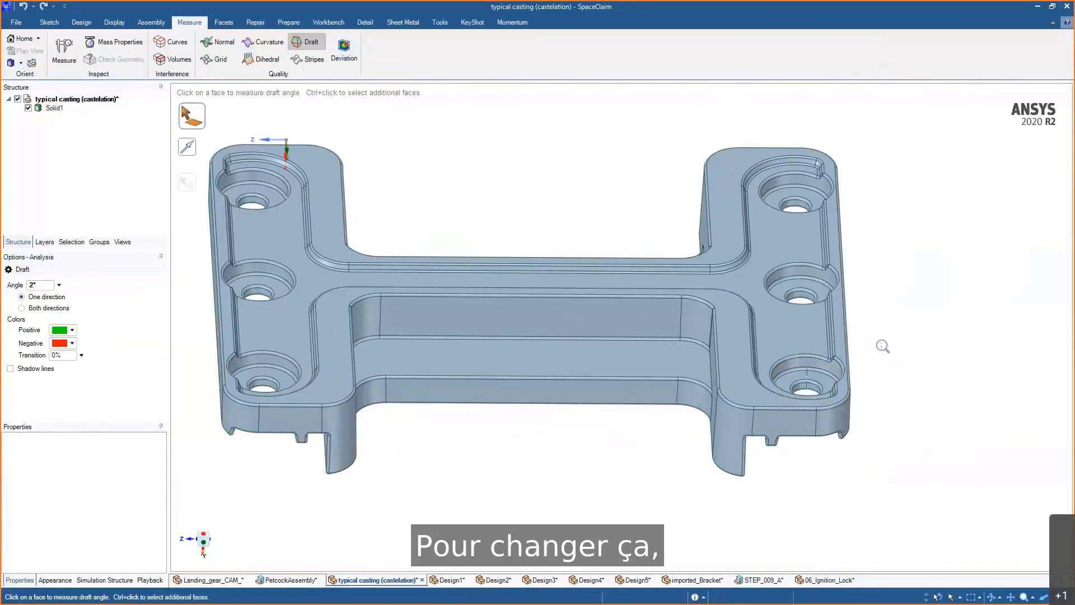
# - Try drafting a single counterbore face with the Pull tool's draft option, then cancel
pyautogui.scroll(6, 865, 405)
pyautogui.moveTo(872, 432)
pyautogui.mouseDown(button='middle')
pyautogui.moveTo(896, 428)
pyautogui.moveTo(882, 427)
pyautogui.mouseUp(button='middle')
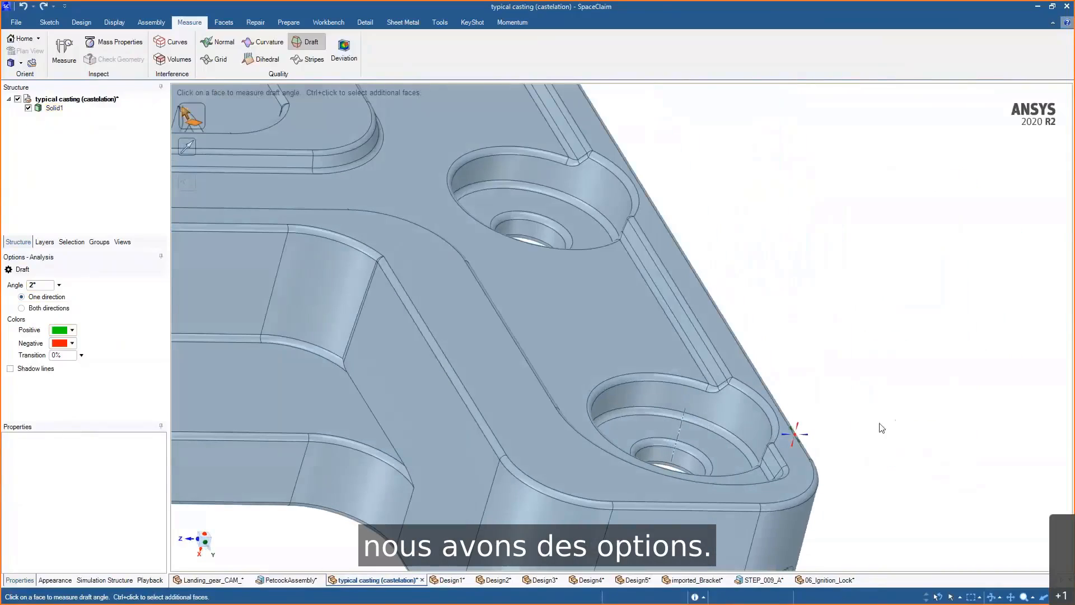
pyautogui.press('p')
pyautogui.click(754, 412)
pyautogui.moveTo(754, 412); pyautogui.dragTo(803, 308, button='middle')
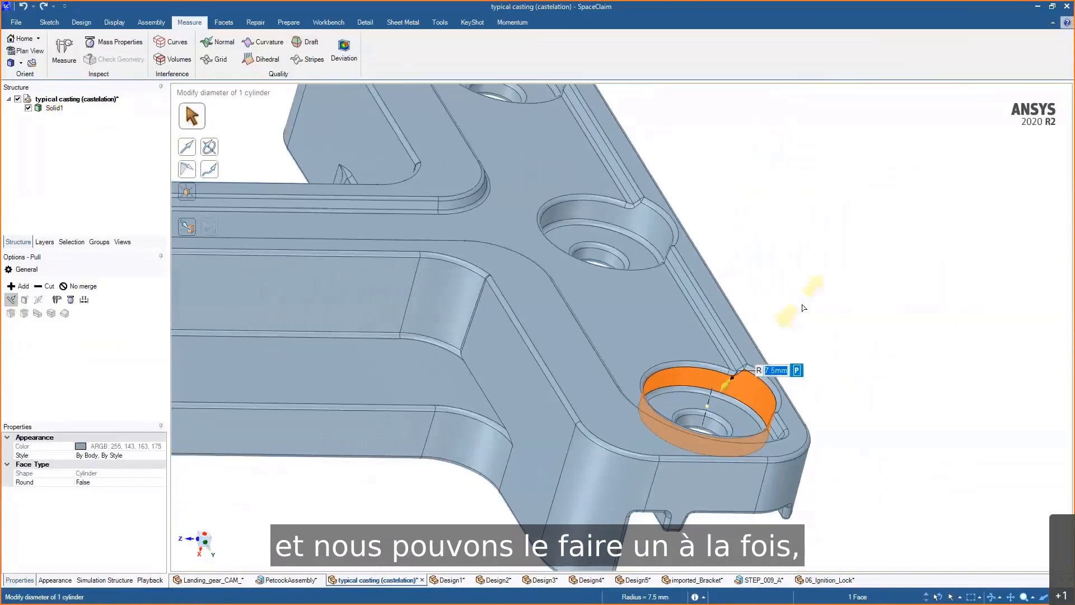
pyautogui.scroll(3, 804, 308)
pyautogui.keyDown('alt'); pyautogui.click(707, 446); pyautogui.keyUp('alt')
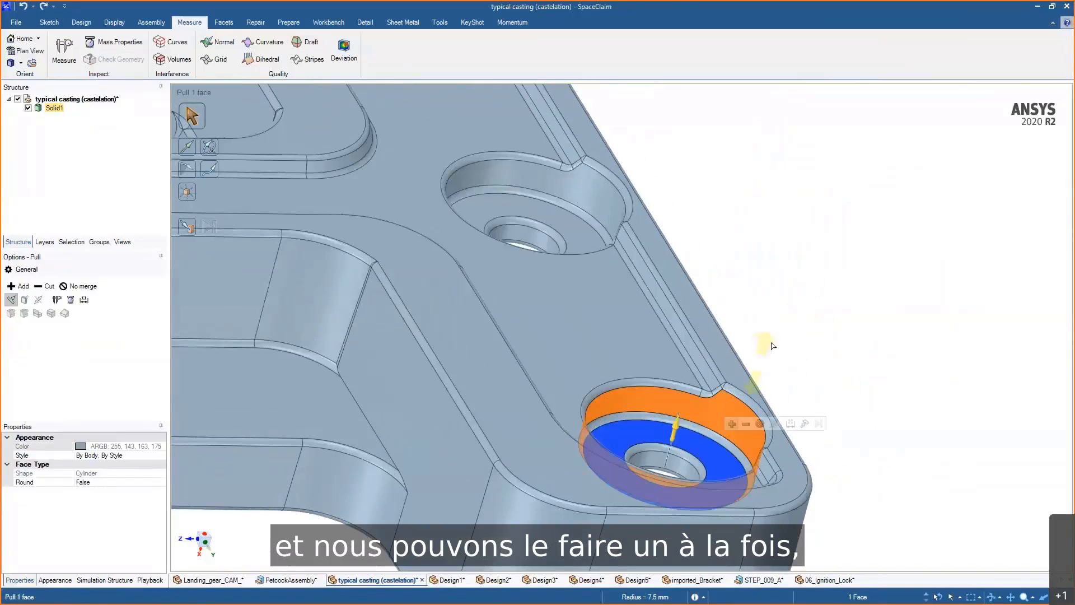
pyautogui.click(187, 169)
pyautogui.moveTo(823, 275)
pyautogui.mouseDown()
pyautogui.moveTo(812, 264)
pyautogui.moveTo(839, 297)
pyautogui.moveTo(823, 276)
pyautogui.mouseUp()
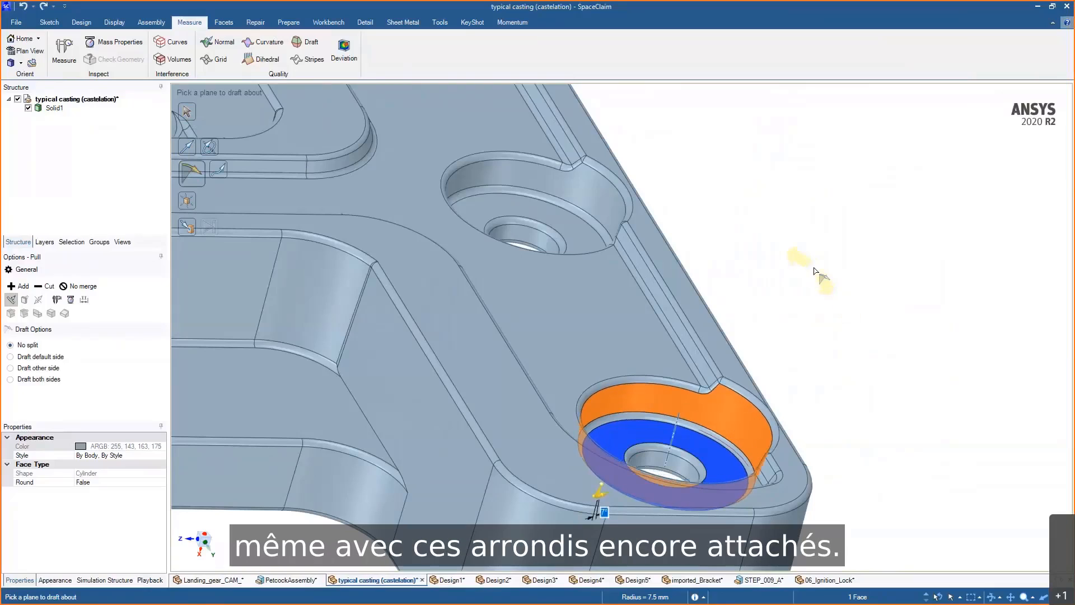
pyautogui.press('Escape')
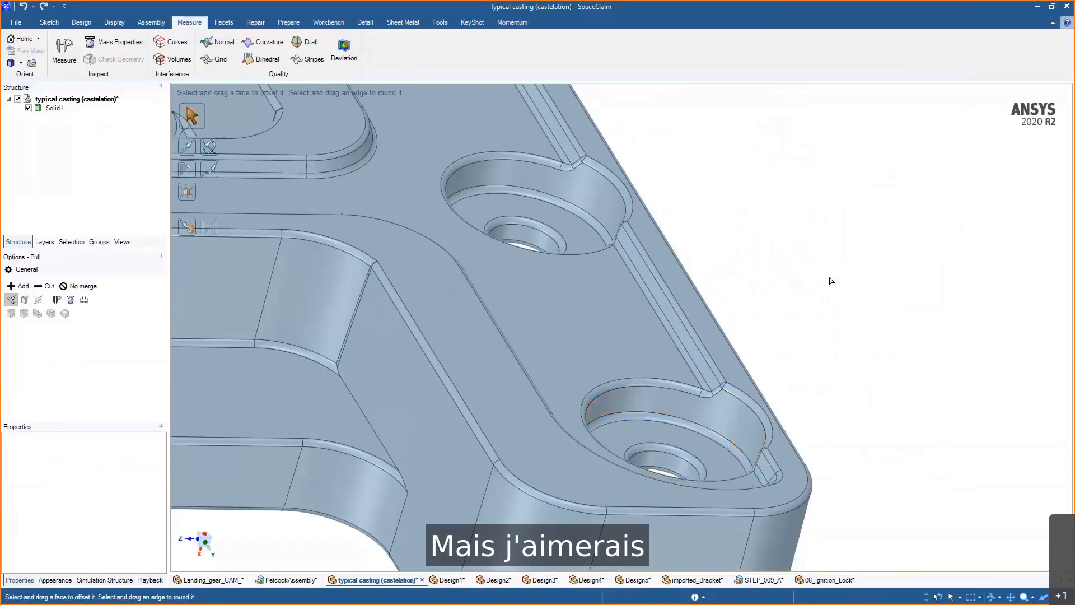
# - Select a counterbore face and its hole face, then extend the selection to all faces with the same area
pyautogui.moveTo(807, 353)
pyautogui.keyDown('shift'); pyautogui.mouseDown(button='middle')
pyautogui.moveTo(875, 261)
pyautogui.moveTo(876, 280)
pyautogui.mouseUp(button='middle'); pyautogui.keyUp('shift')
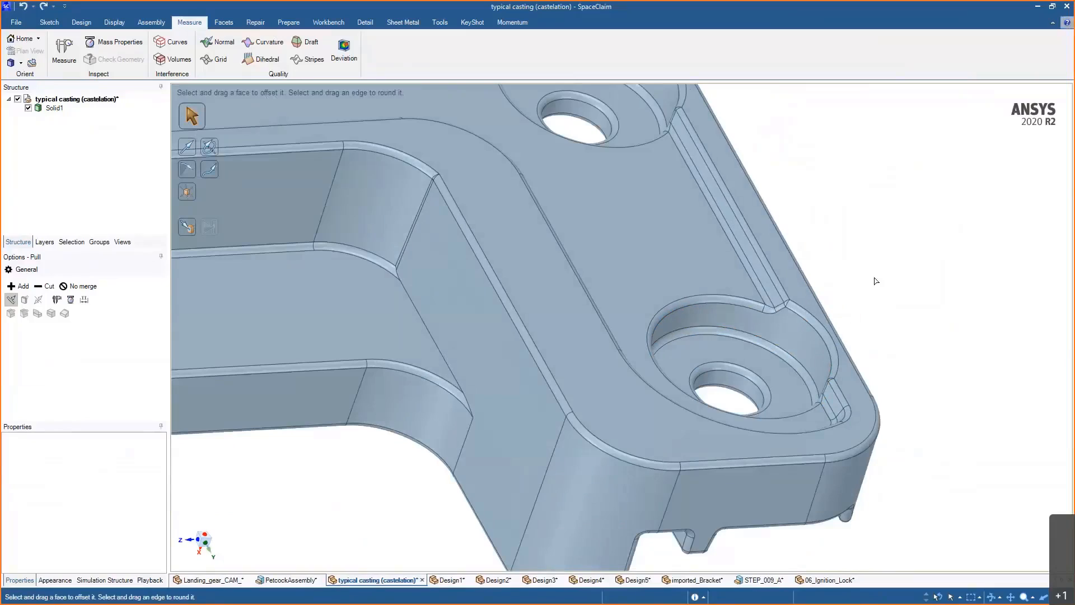
pyautogui.click(816, 341)
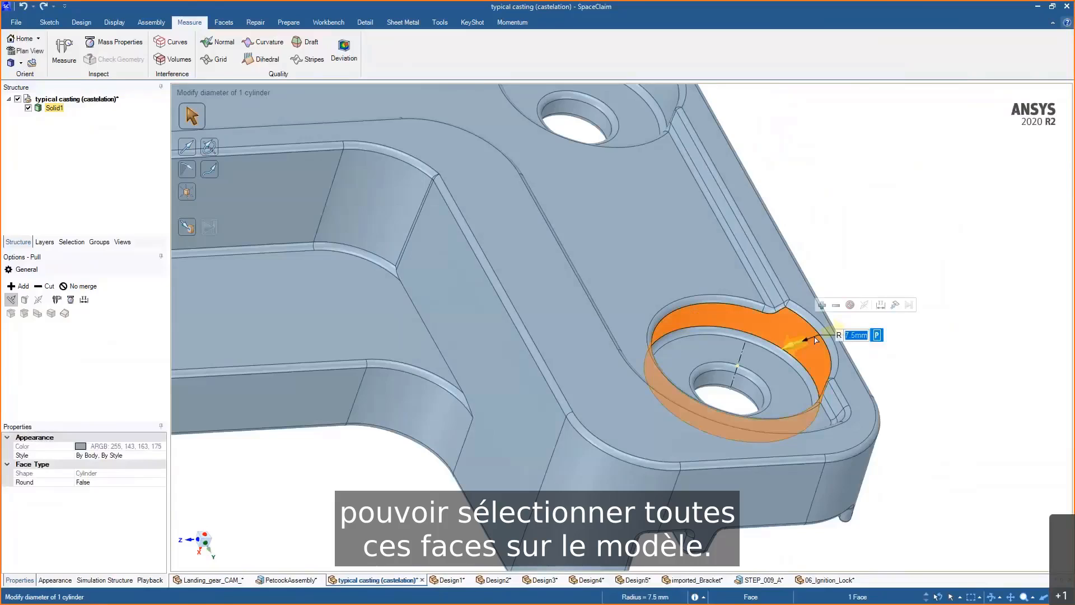
pyautogui.keyDown('ctrl'); pyautogui.click(749, 386); pyautogui.keyUp('ctrl')
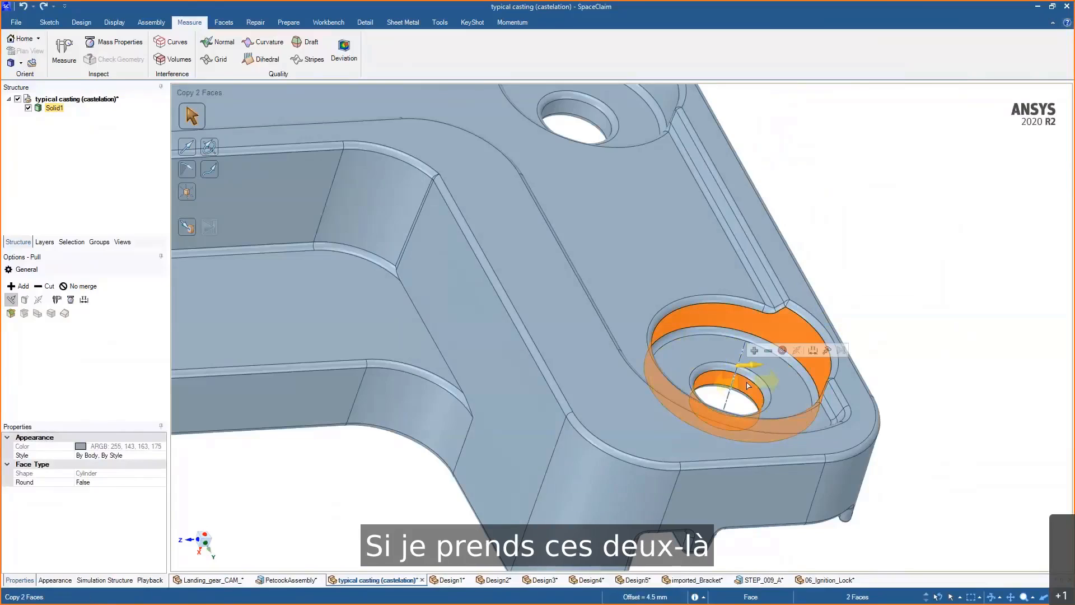
pyautogui.click(67, 242)
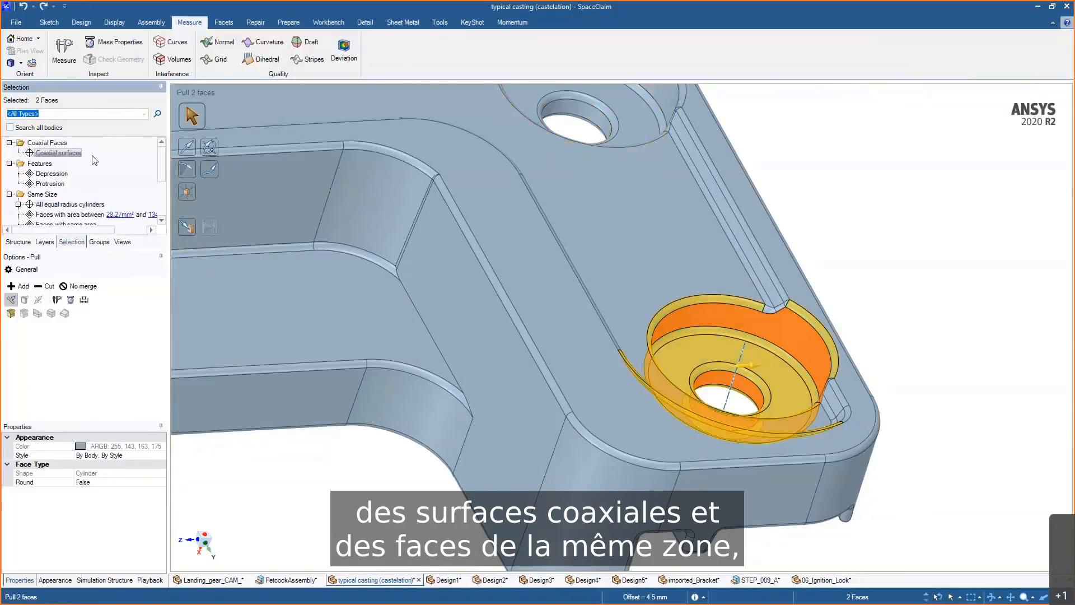
pyautogui.moveTo(159, 175); pyautogui.dragTo(157, 201)
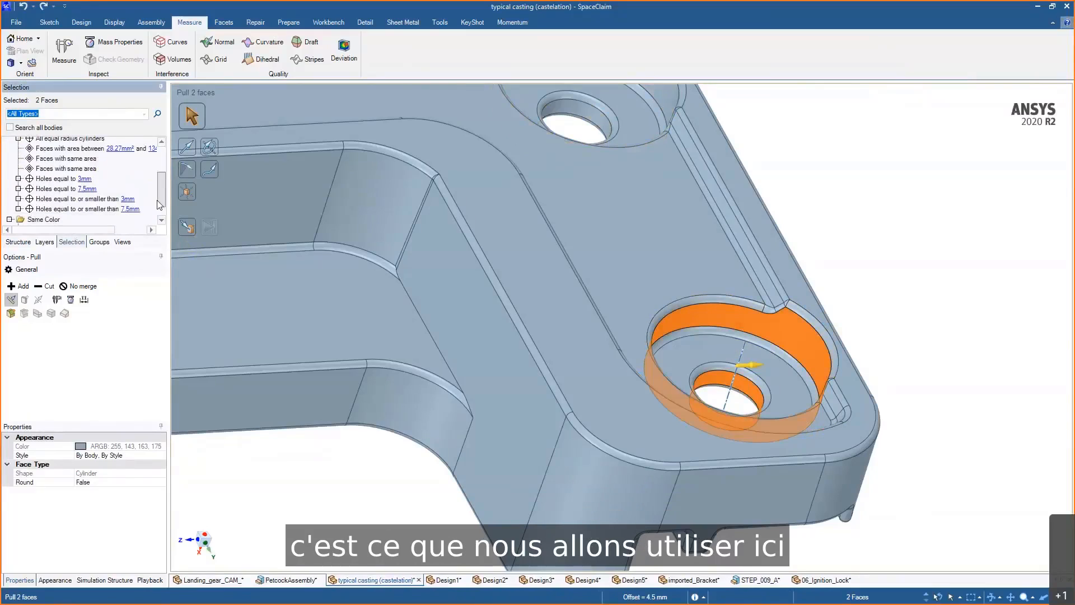
pyautogui.click(68, 160)
pyautogui.keyDown('ctrl'); pyautogui.click(69, 171); pyautogui.keyUp('ctrl')
# - Draft the 12 selected counterbore and hole faces by -3° about the casting's bottom face
pyautogui.keyDown('shift'); pyautogui.moveTo(535, 329); pyautogui.dragTo(533, 215, button='middle'); pyautogui.keyUp('shift')
pyautogui.moveTo(534, 235)
pyautogui.keyDown('ctrl'); pyautogui.mouseDown(button='middle')
pyautogui.moveTo(652, 188)
pyautogui.moveTo(681, 198)
pyautogui.mouseUp(button='middle'); pyautogui.keyUp('ctrl')
pyautogui.moveTo(893, 247)
pyautogui.mouseDown(button='middle')
pyautogui.moveTo(859, 230)
pyautogui.moveTo(863, 182)
pyautogui.mouseUp(button='middle')
pyautogui.click(187, 169)
pyautogui.scroll(-1, 858, 349)
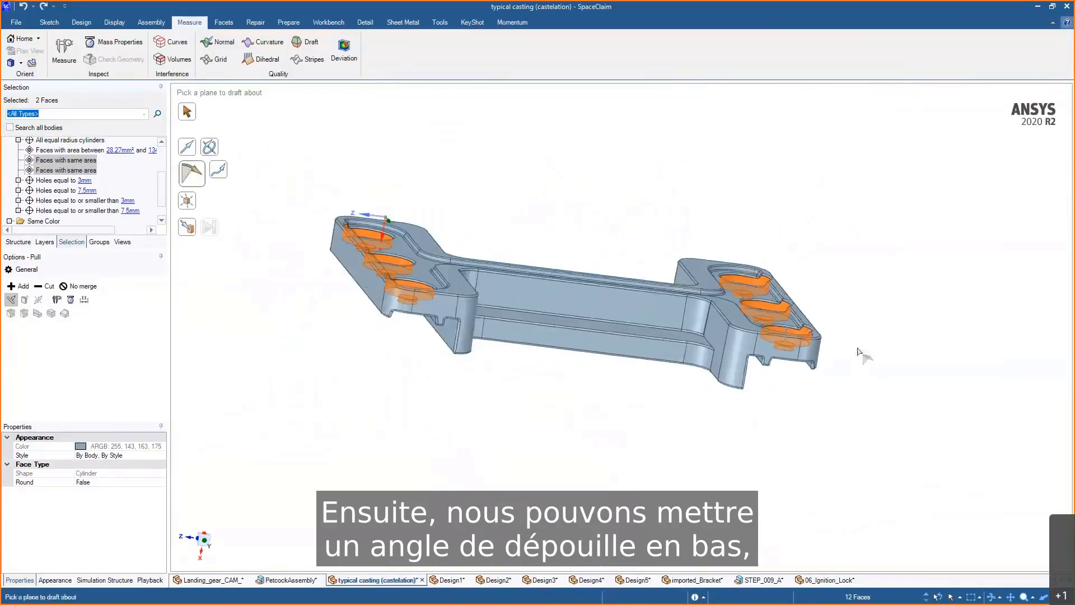
pyautogui.moveTo(858, 352); pyautogui.dragTo(806, 319, button='middle')
pyautogui.scroll(4, 820, 358)
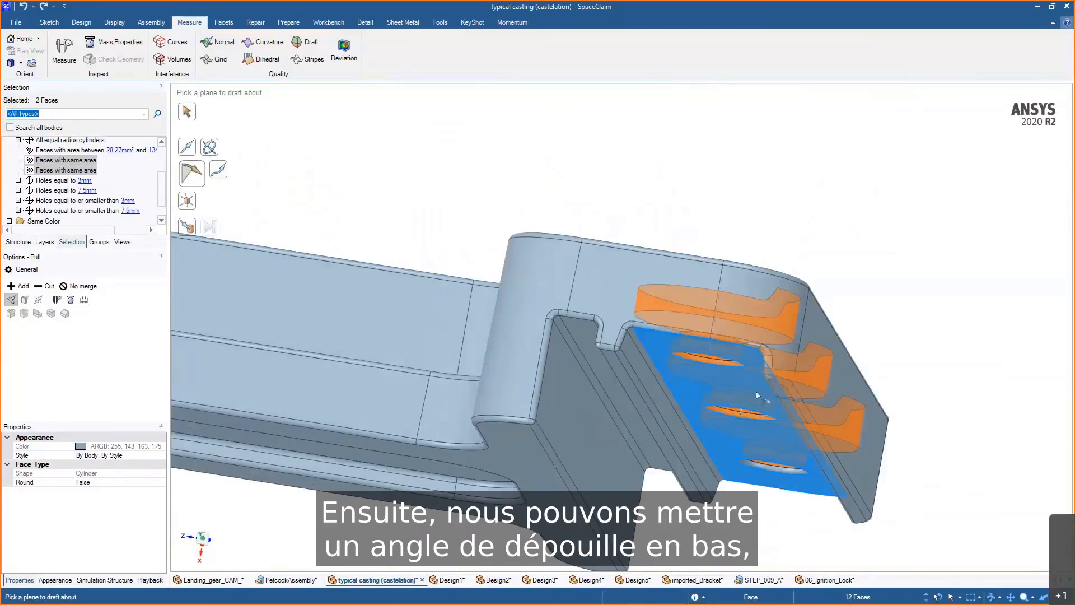
pyautogui.click(757, 395)
pyautogui.moveTo(757, 396); pyautogui.dragTo(899, 408, button='middle')
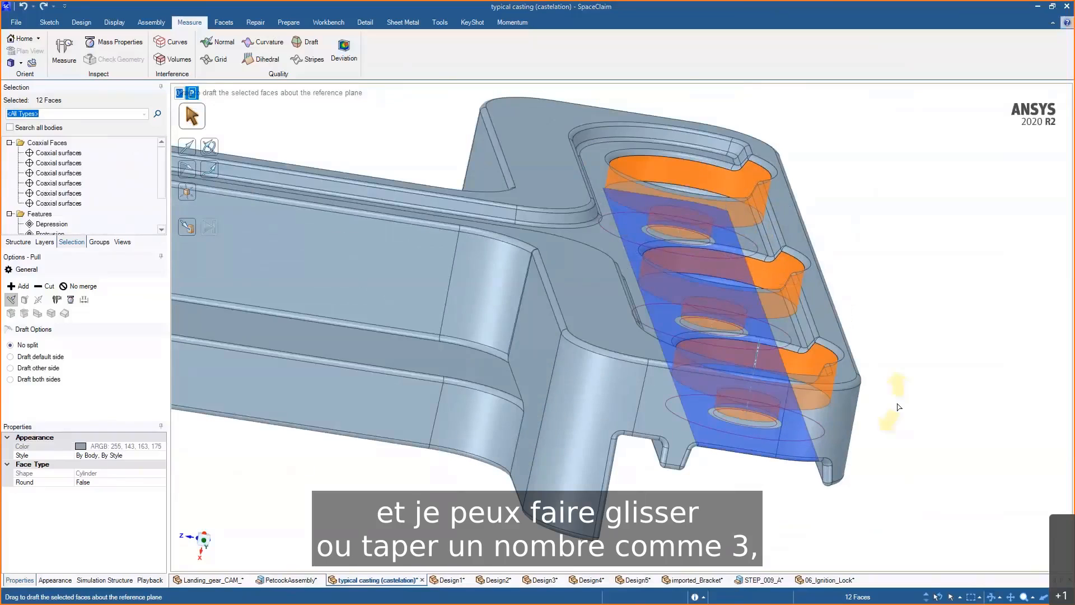
pyautogui.write('-3')
pyautogui.press('Return')
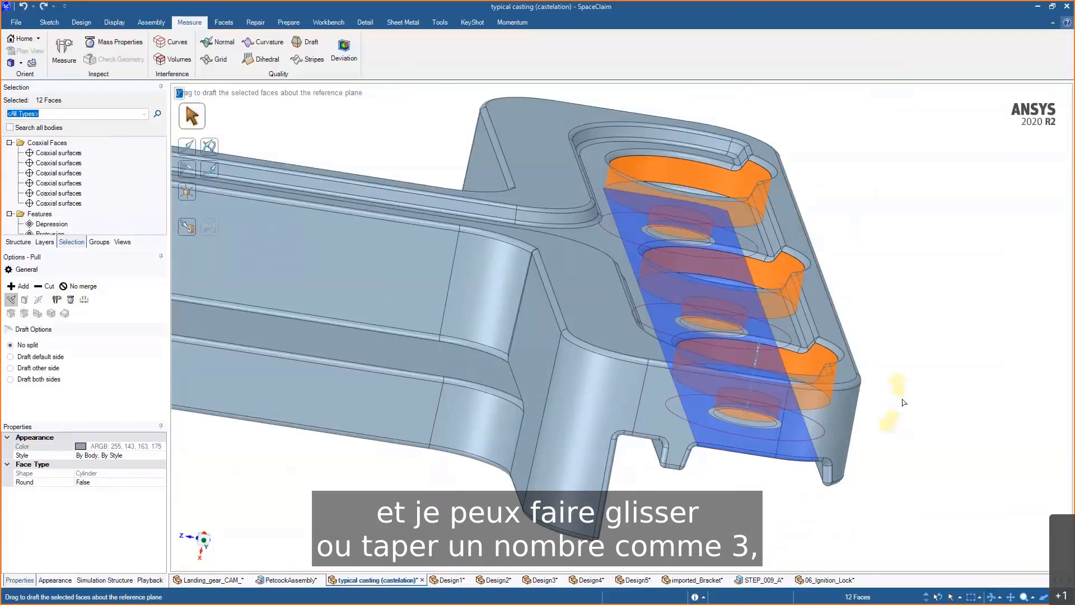
# - Inspect the drafted counterbores from a side view of the casting
pyautogui.moveTo(887, 404); pyautogui.dragTo(851, 366, button='middle')
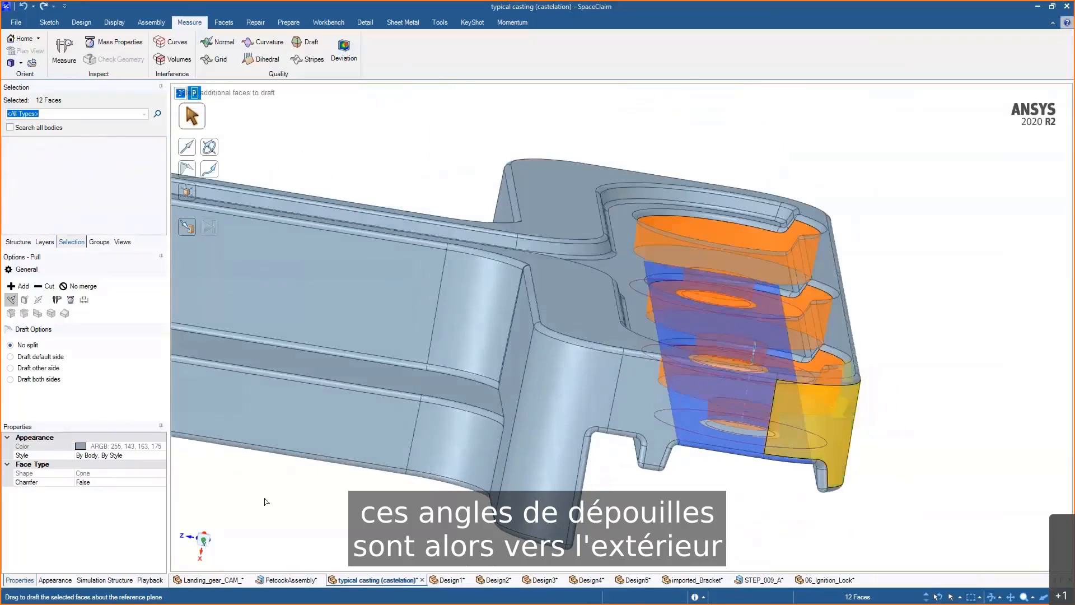
pyautogui.click(212, 541)
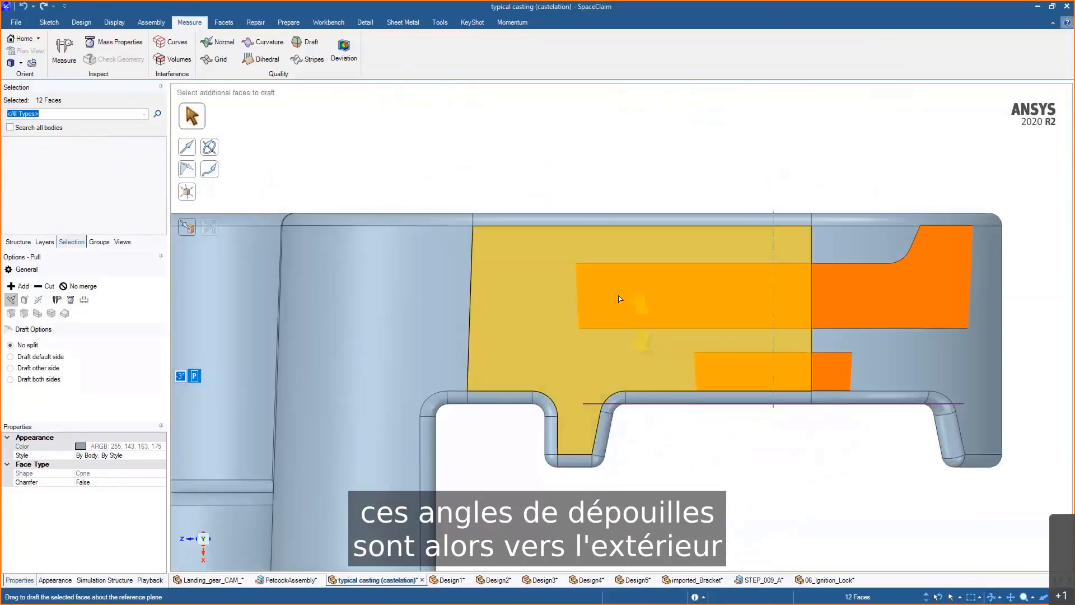
pyautogui.keyDown('ctrl'); pyautogui.moveTo(777, 447); pyautogui.dragTo(777, 364, button='middle'); pyautogui.keyUp('ctrl')
pyautogui.keyDown('shift'); pyautogui.moveTo(501, 367); pyautogui.dragTo(1055, 314, button='middle'); pyautogui.keyUp('shift')
pyautogui.keyDown('shift'); pyautogui.moveTo(651, 341); pyautogui.dragTo(850, 330, button='middle'); pyautogui.keyUp('shift')
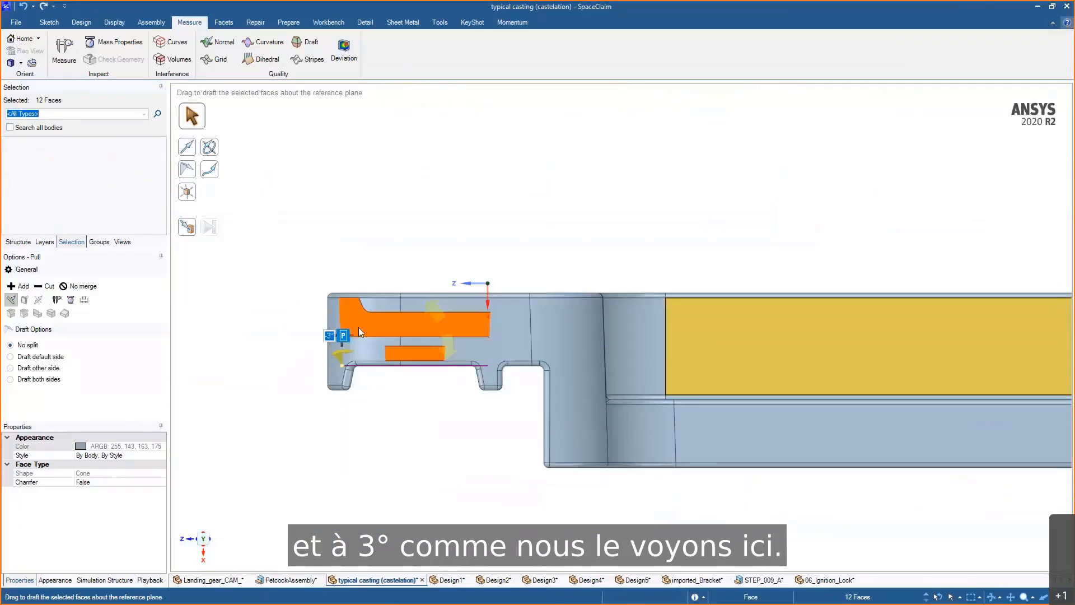
pyautogui.keyDown('ctrl'); pyautogui.moveTo(317, 338); pyautogui.dragTo(351, 271, button='middle'); pyautogui.keyUp('ctrl')
pyautogui.click(489, 244)
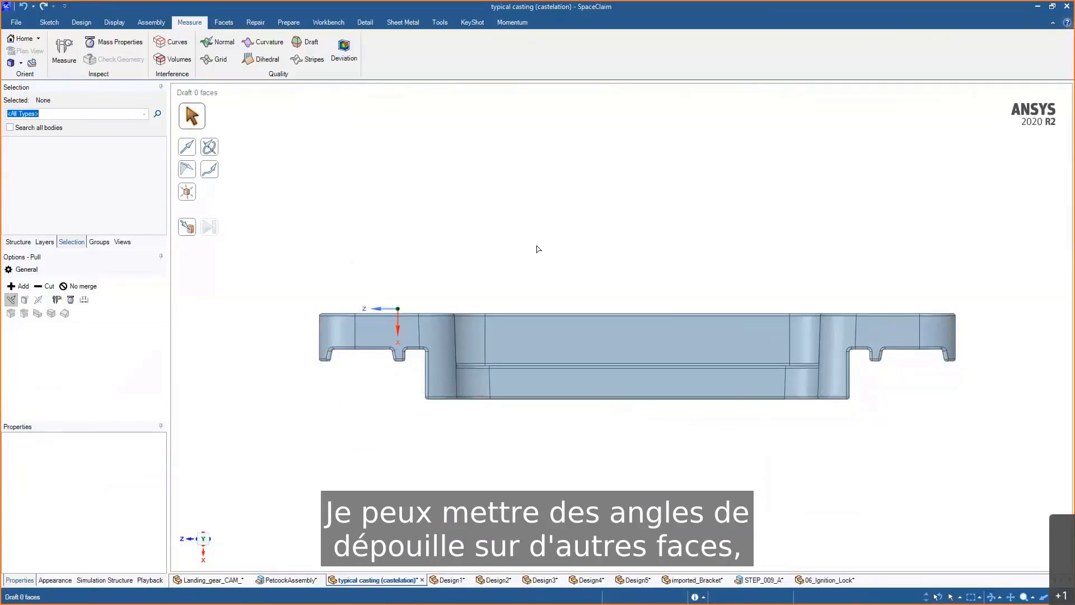
pyautogui.press('Escape')
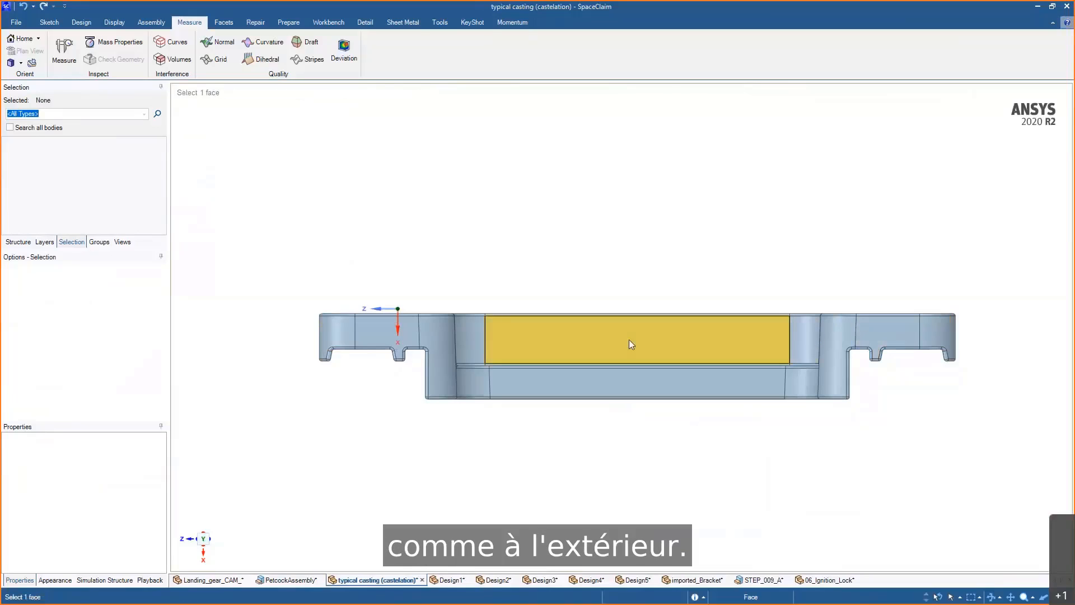
# - Box-select all vertical side faces across the middle of the casting in a side view
pyautogui.press('h')
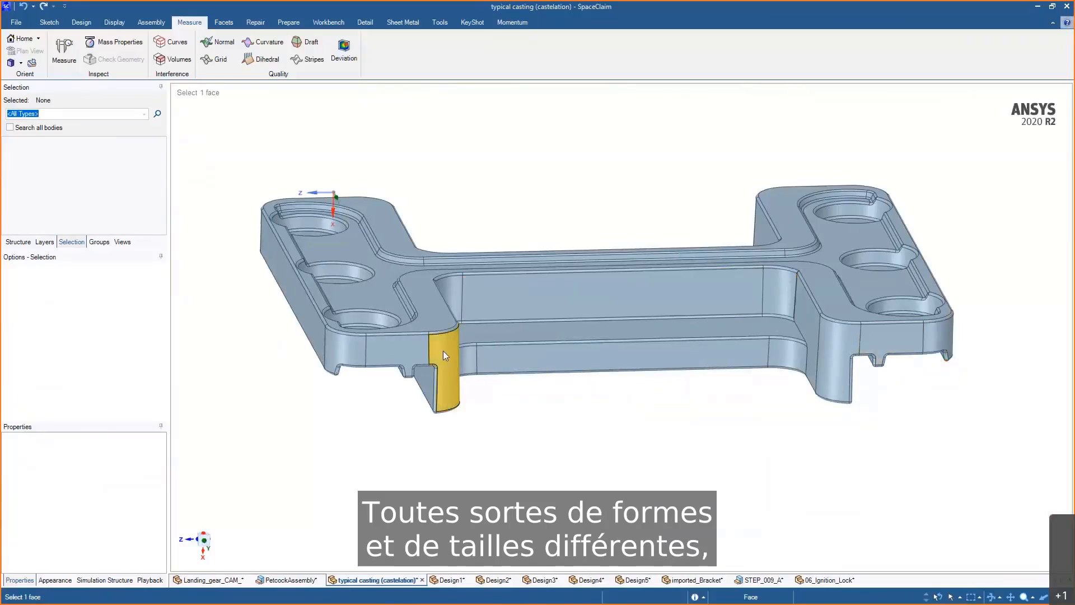
pyautogui.click(206, 542)
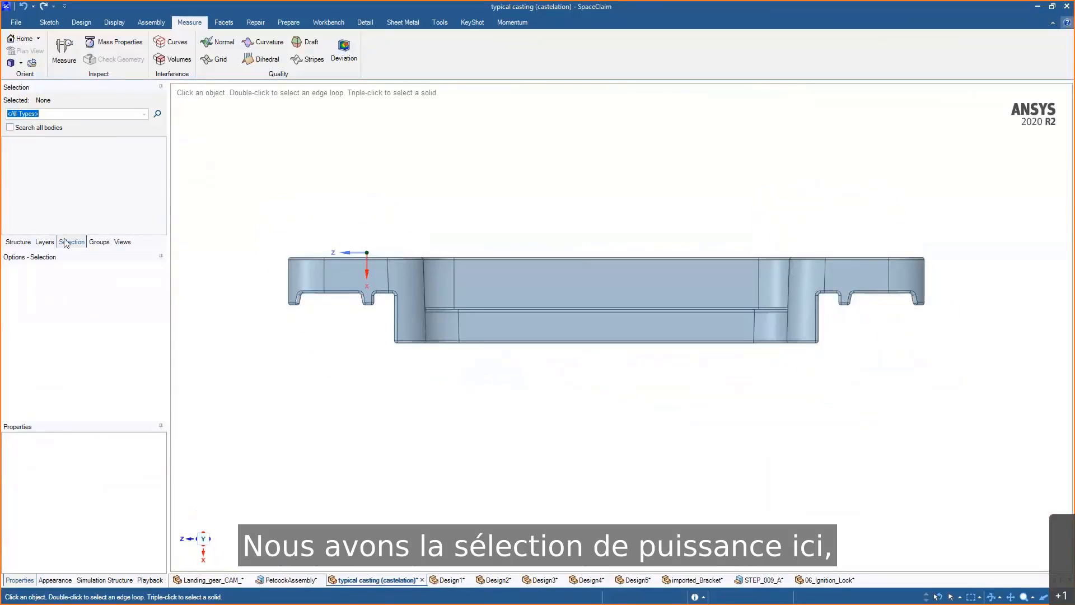
pyautogui.click(22, 242)
pyautogui.click(88, 26)
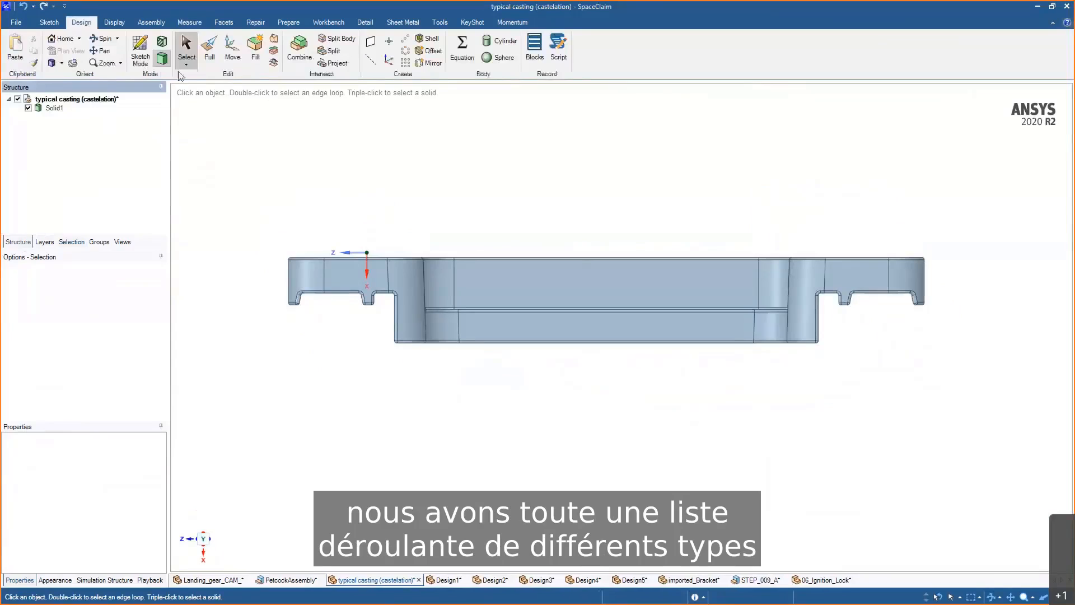
pyautogui.click(186, 64)
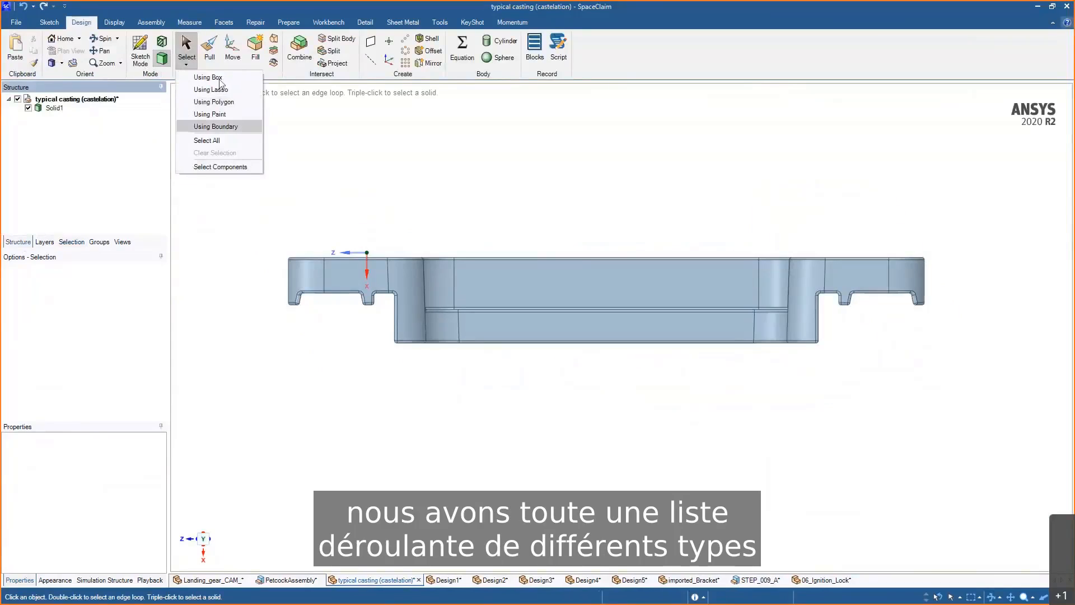
pyautogui.click(964, 240)
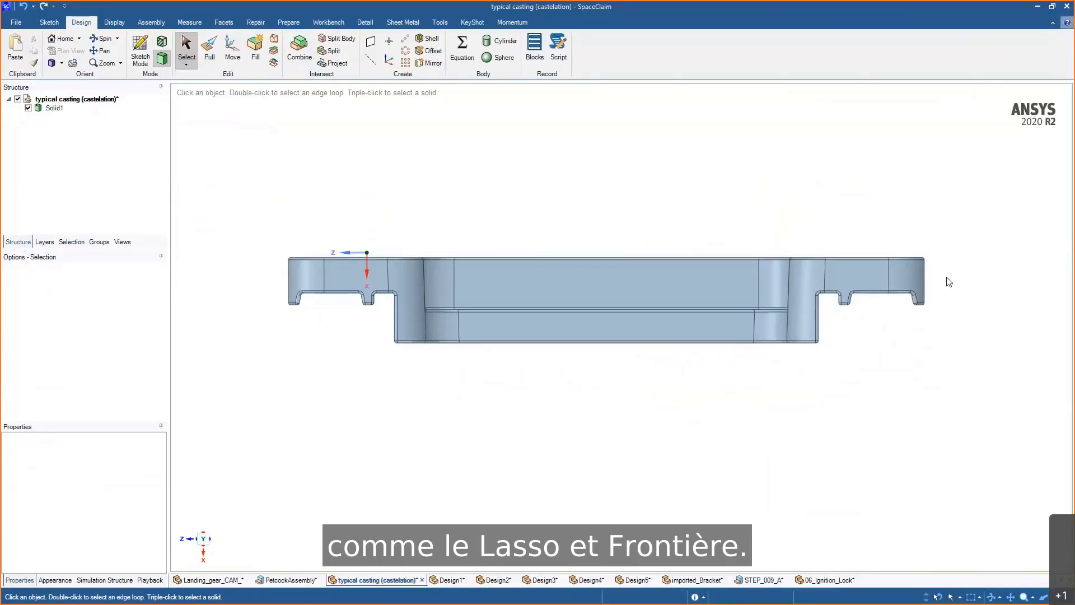
pyautogui.moveTo(946, 276); pyautogui.dragTo(260, 274)
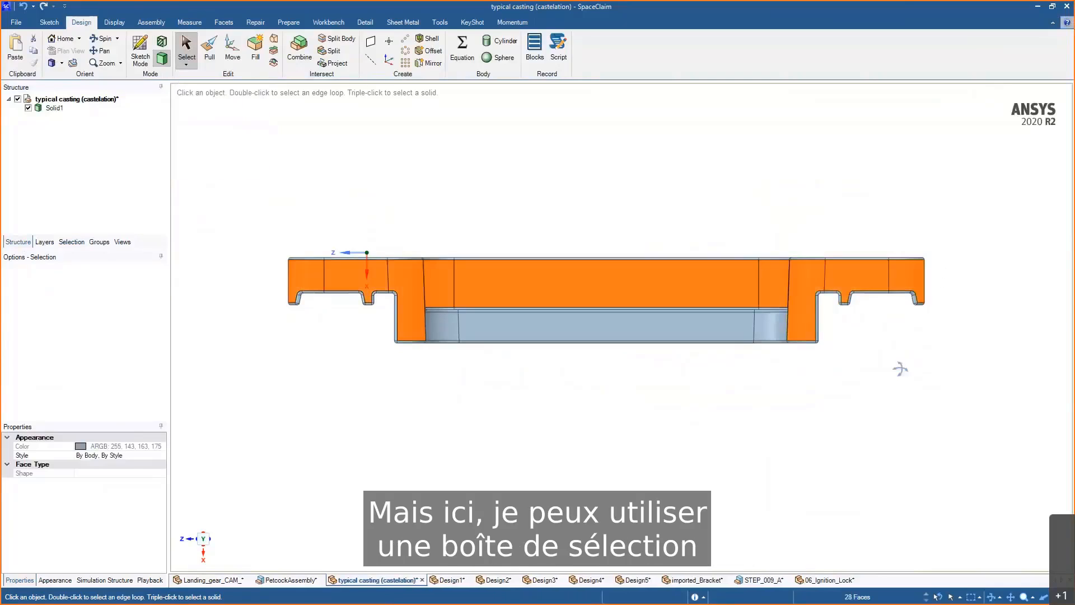
pyautogui.moveTo(900, 367); pyautogui.dragTo(930, 403, button='middle')
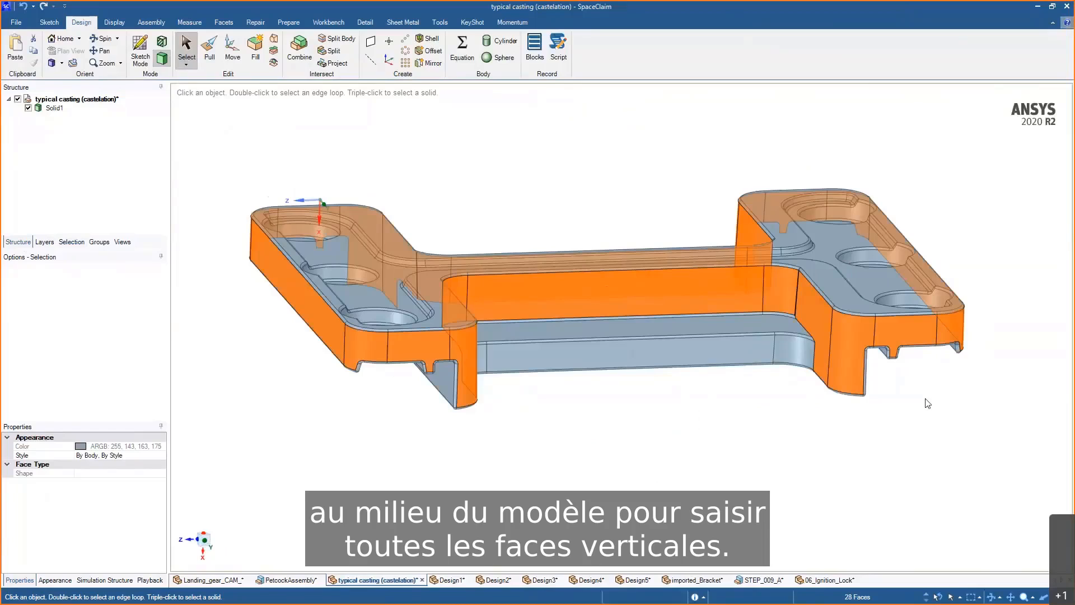
# - Draft the selected vertical faces about the casting's top face with the Pull tool
pyautogui.click(208, 56)
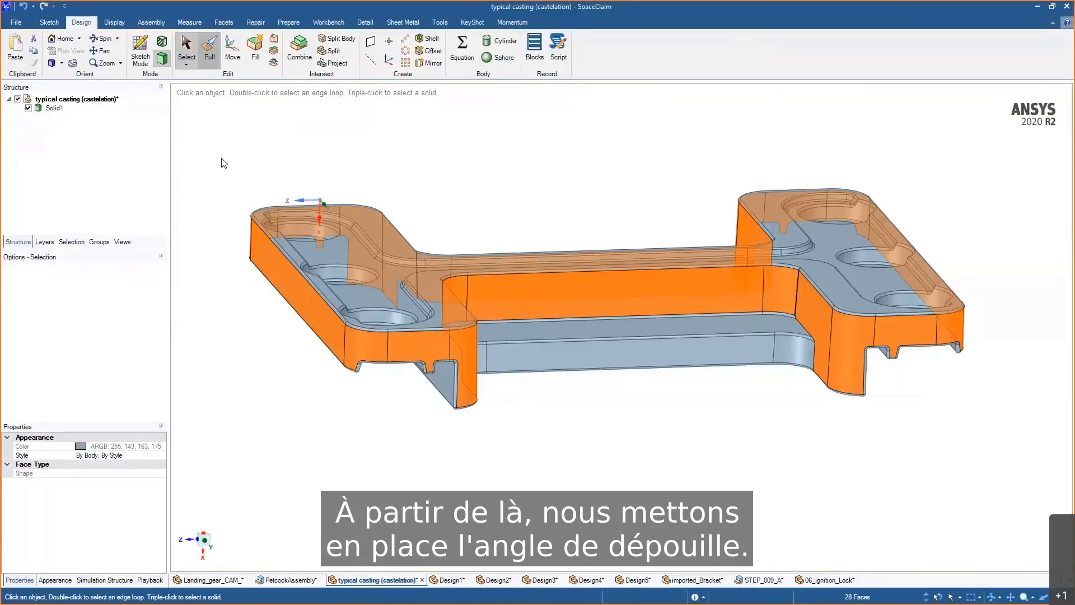
pyautogui.click(189, 169)
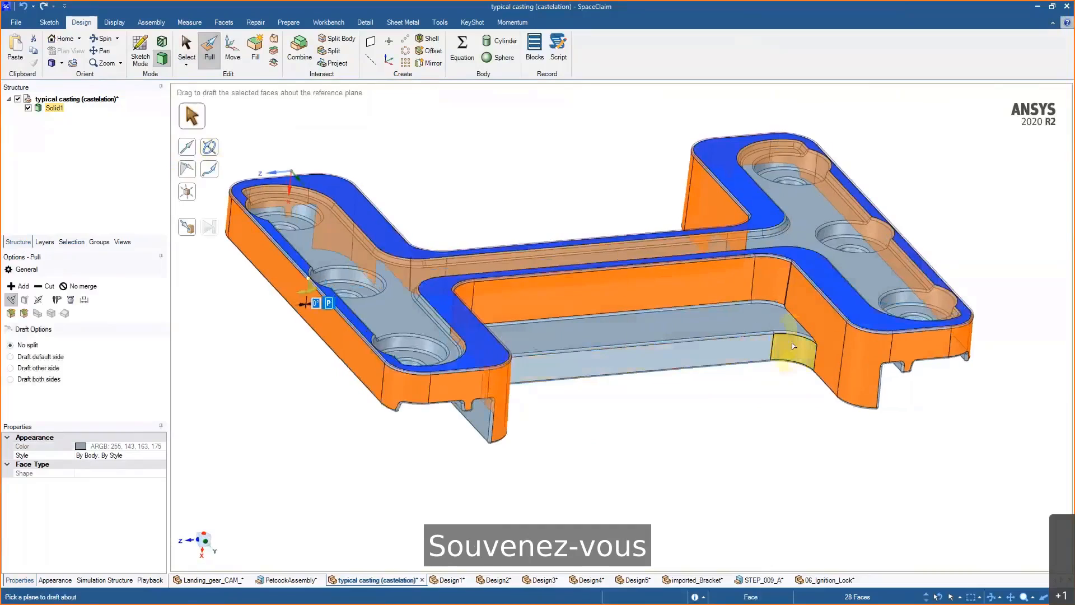
pyautogui.click(793, 345)
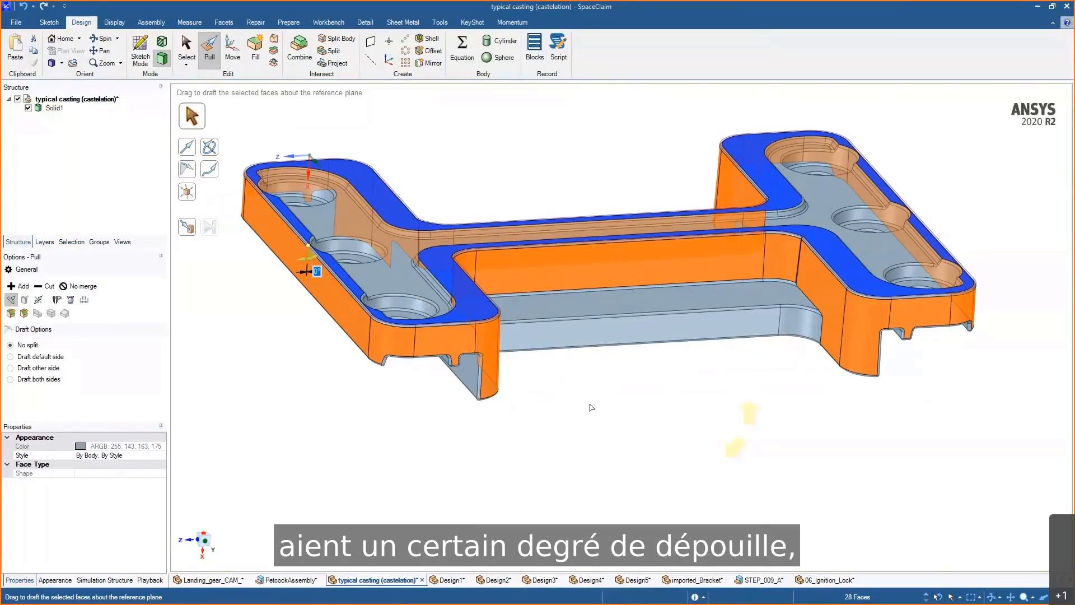
pyautogui.moveTo(704, 373); pyautogui.dragTo(788, 372, button='middle')
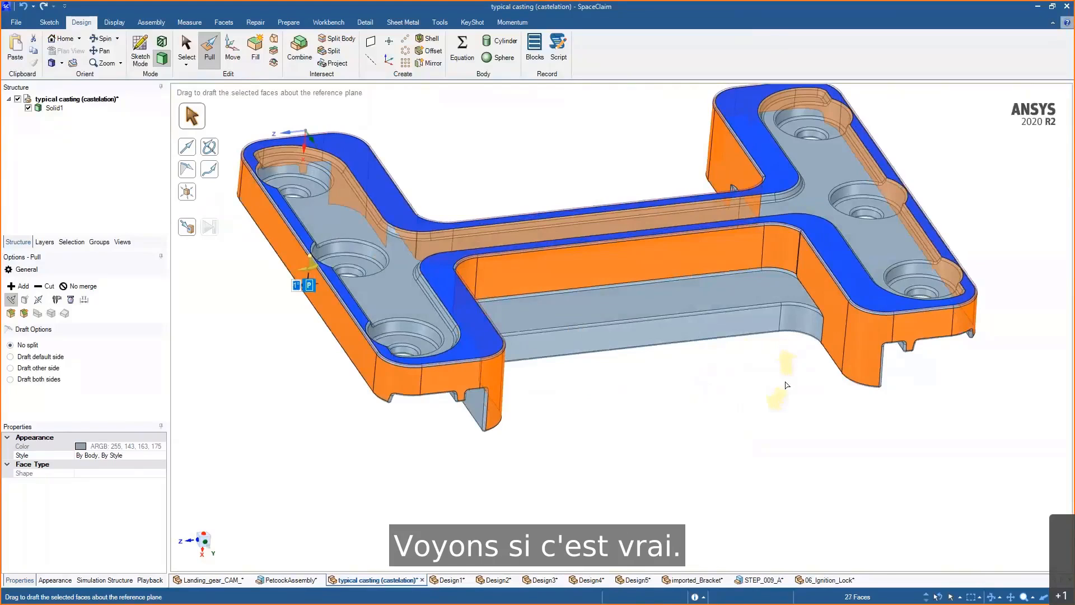
pyautogui.click(787, 385)
# - Start a draft analysis on the whole casting body
pyautogui.click(190, 22)
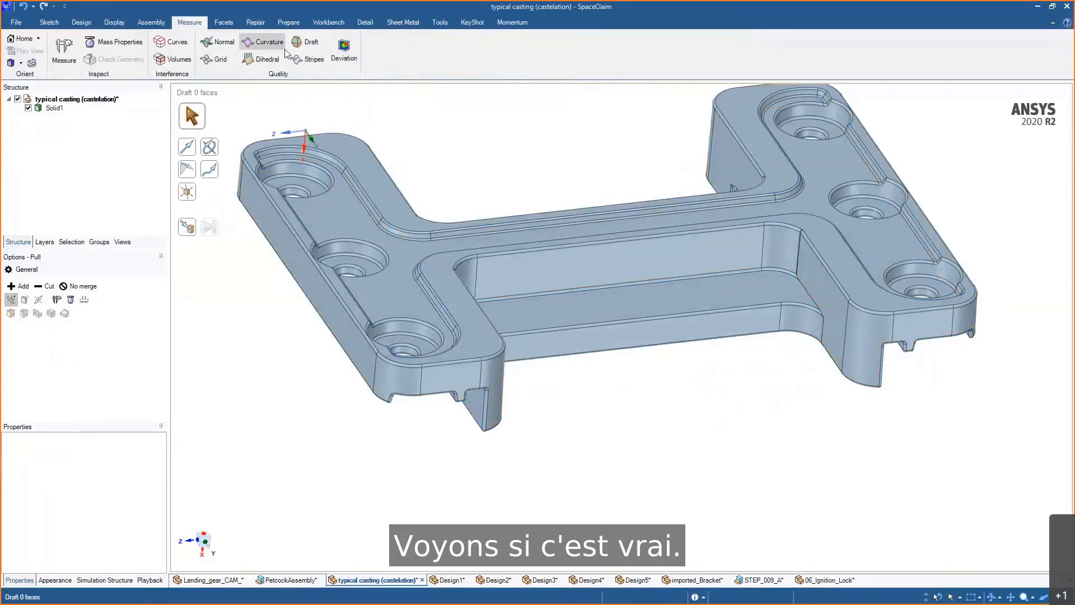
pyautogui.click(306, 44)
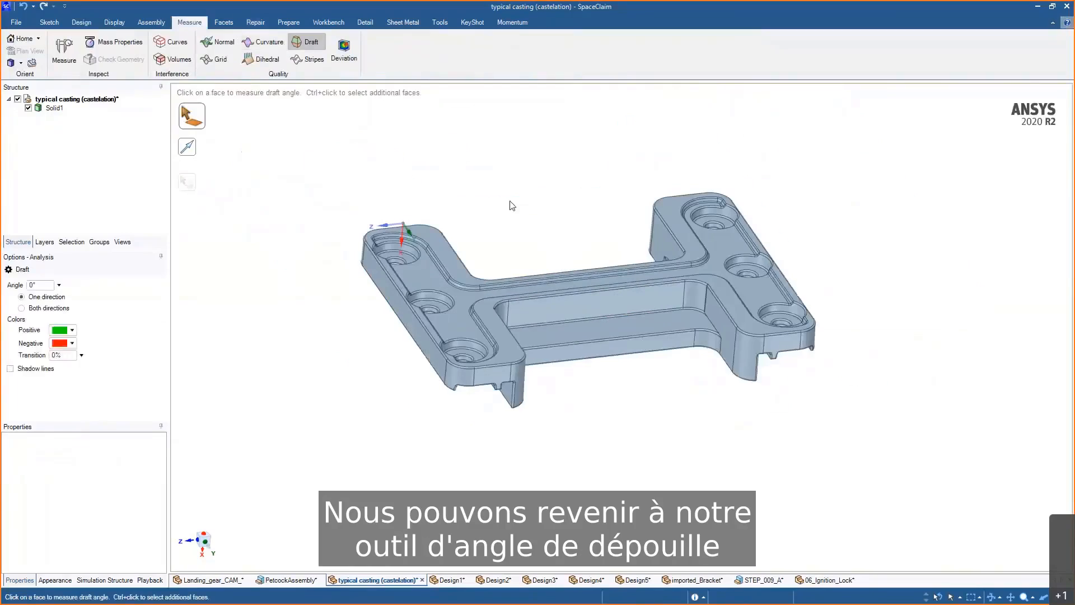
pyautogui.click(439, 237)
pyautogui.keyDown('alt'); pyautogui.click(449, 259); pyautogui.keyUp('alt')
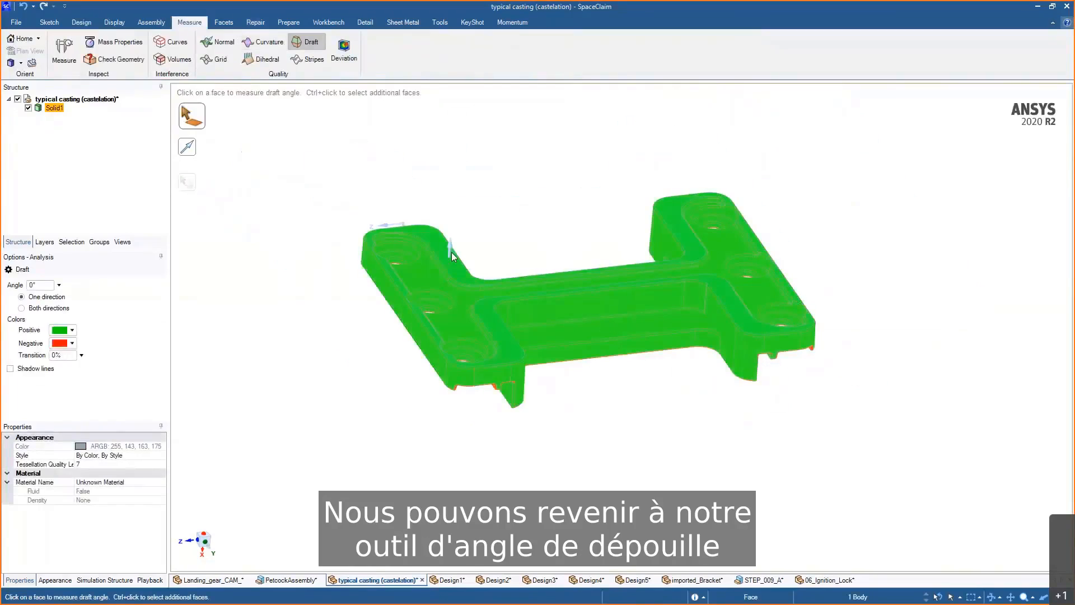
pyautogui.keyDown('ctrl'); pyautogui.moveTo(554, 222); pyautogui.dragTo(556, 243, button='middle'); pyautogui.keyUp('ctrl')
# - Set the draft analysis angle to 0.9° and inspect the casting's faces
pyautogui.moveTo(39, 286); pyautogui.dragTo(8, 284)
pyautogui.write('1')
pyautogui.press('Return')
pyautogui.scroll(3, 687, 351)
pyautogui.write('0.9')
pyautogui.press('Return')
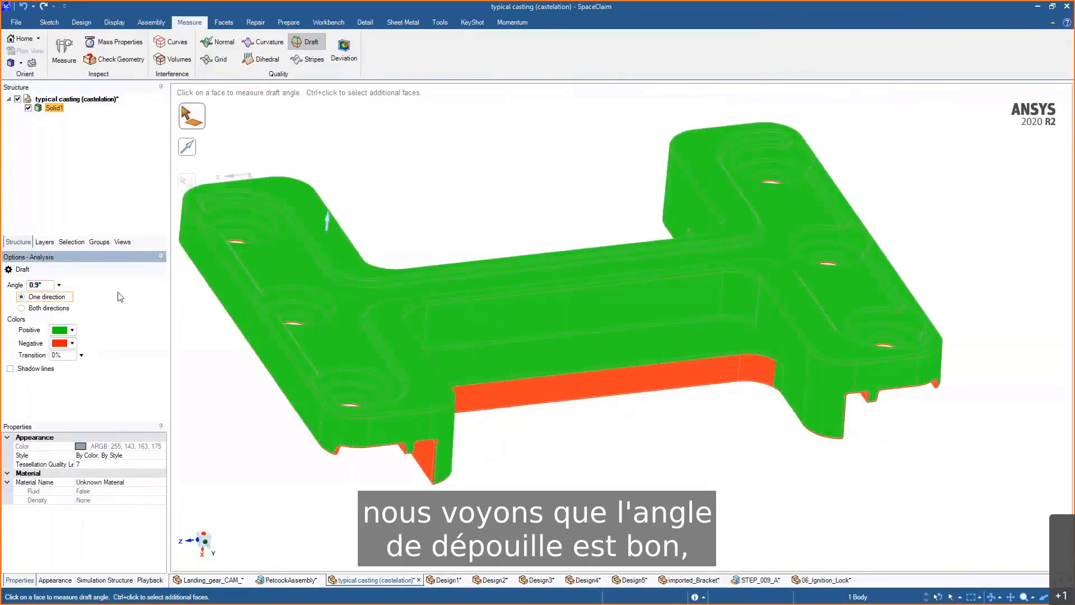
pyautogui.moveTo(750, 365); pyautogui.dragTo(754, 318, button='middle')
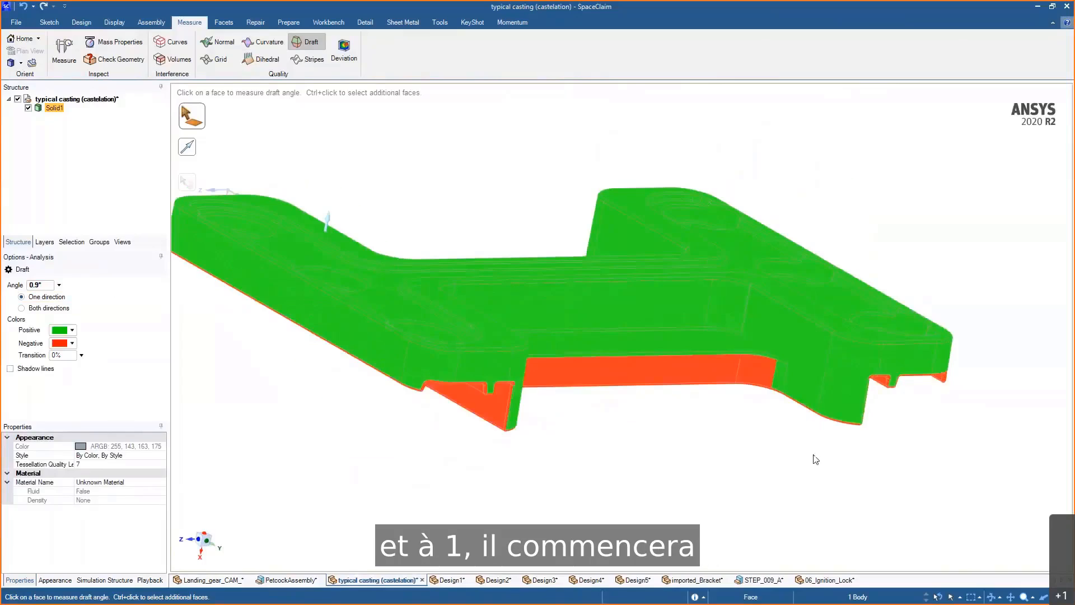
pyautogui.moveTo(815, 456); pyautogui.dragTo(775, 466, button='middle')
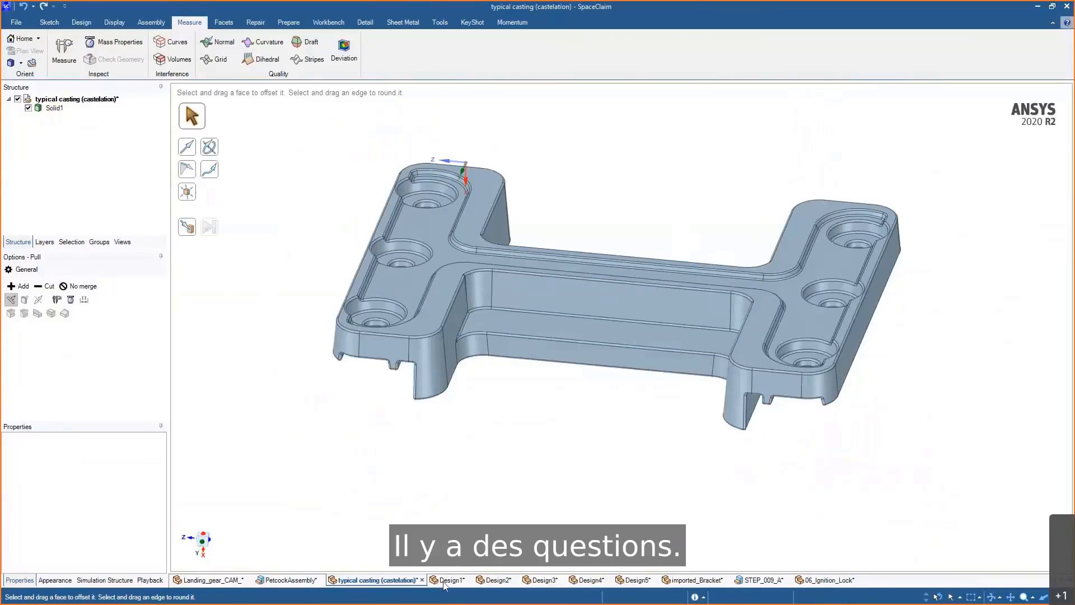
# - Switch to the Design1 document and examine the imported drawing curves and their dimensions
pyautogui.click(448, 580)
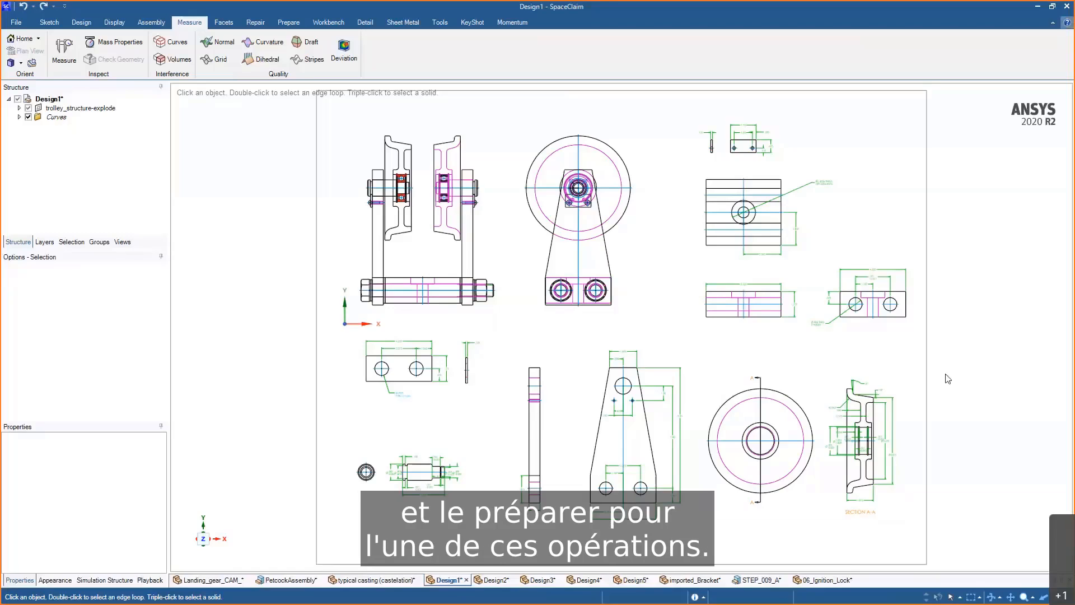
pyautogui.scroll(3, 948, 379)
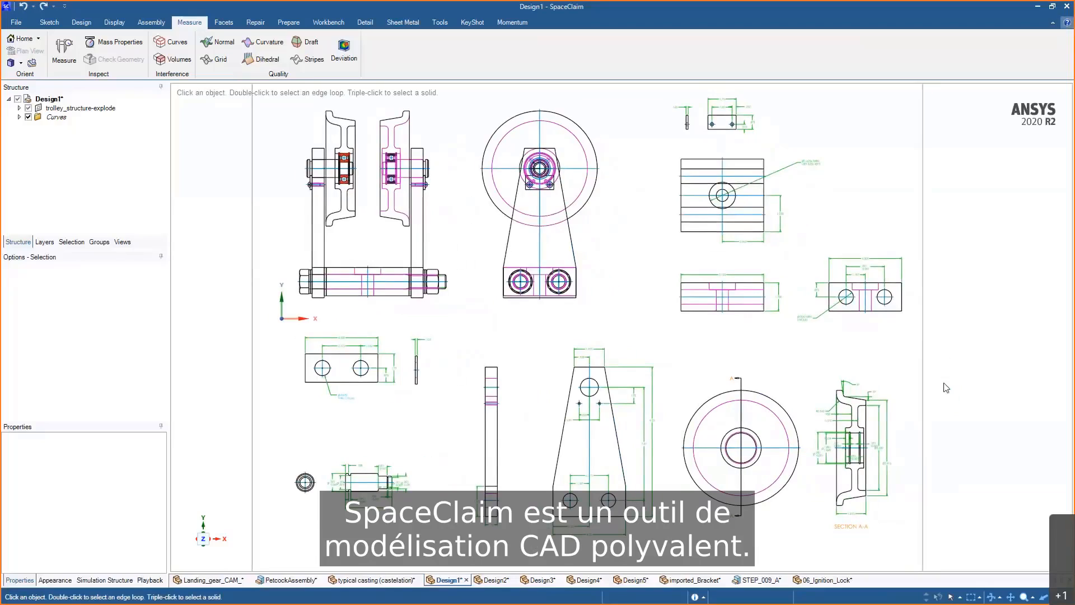
pyautogui.moveTo(946, 387)
pyautogui.mouseDown(button='middle')
pyautogui.moveTo(949, 233)
pyautogui.moveTo(952, 385)
pyautogui.mouseUp(button='middle')
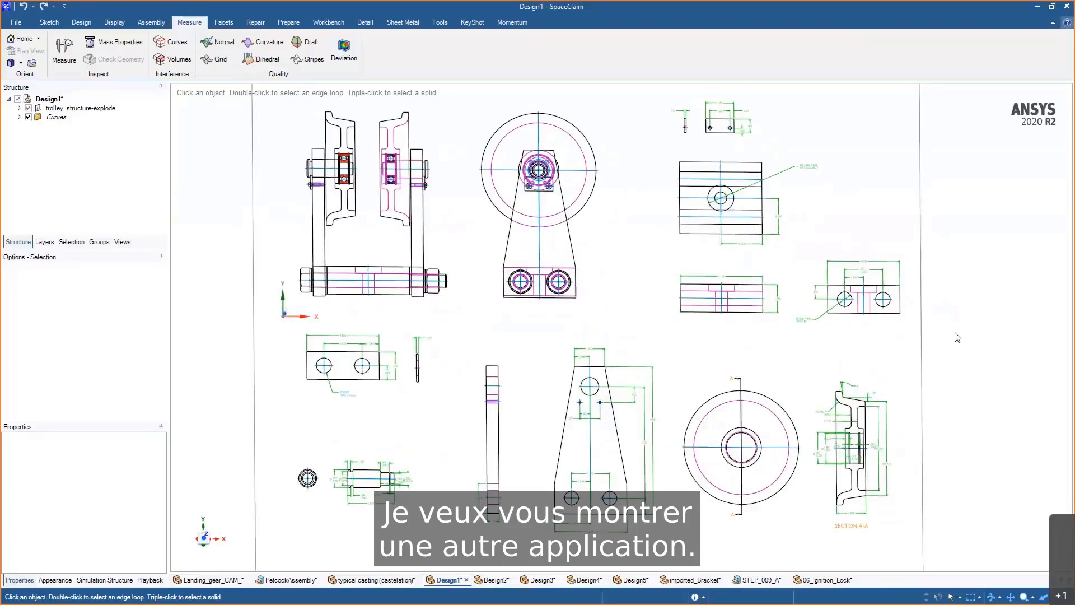
pyautogui.moveTo(984, 386)
pyautogui.mouseDown(button='middle')
pyautogui.moveTo(938, 354)
pyautogui.moveTo(939, 363)
pyautogui.moveTo(956, 187)
pyautogui.moveTo(948, 350)
pyautogui.mouseUp(button='middle')
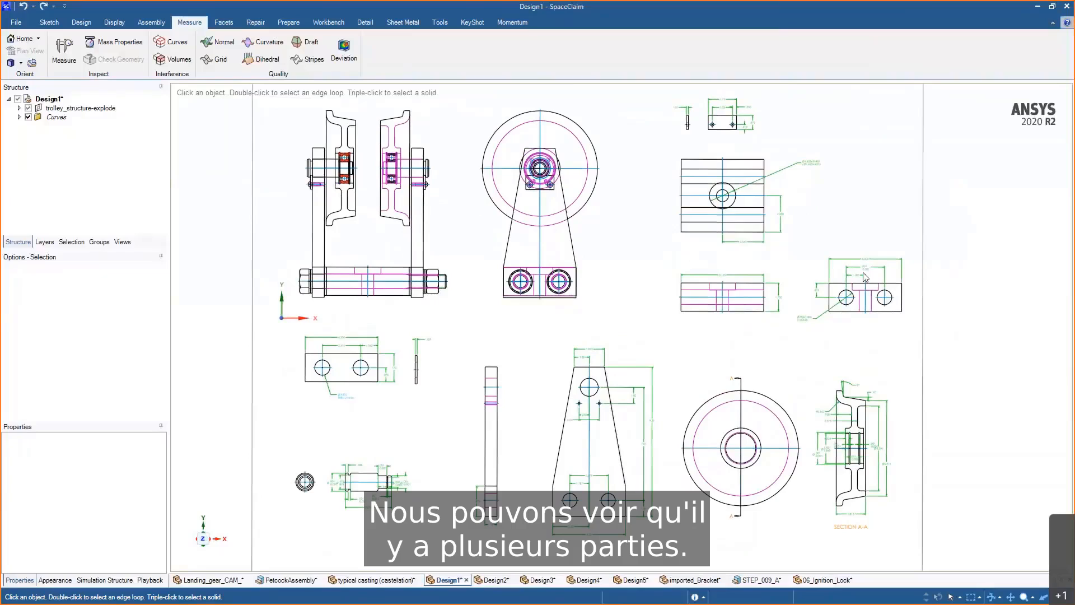
pyautogui.scroll(4, 554, 441)
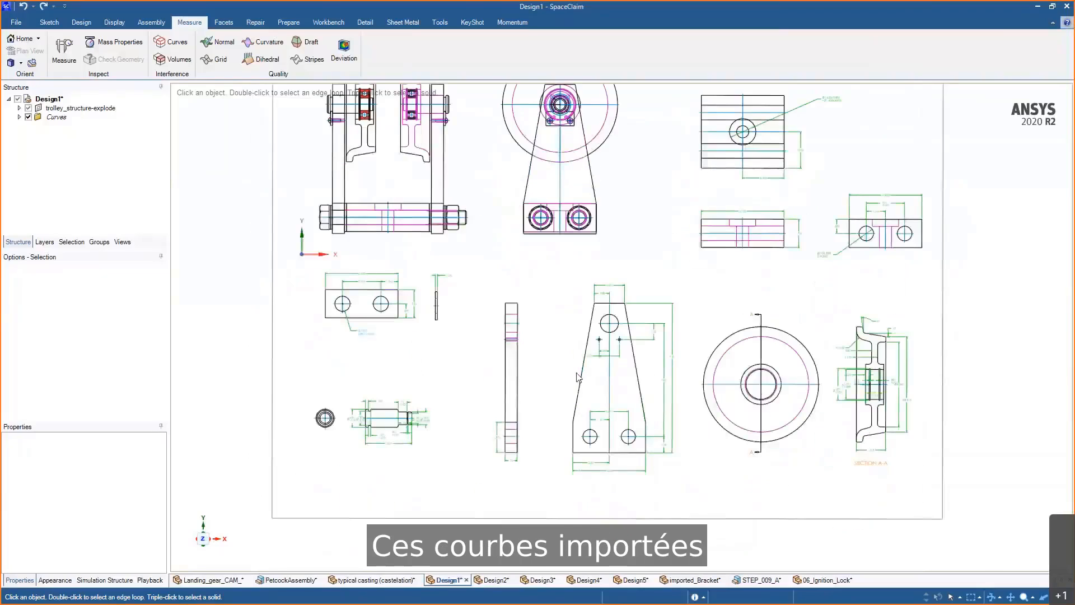
pyautogui.click(569, 442)
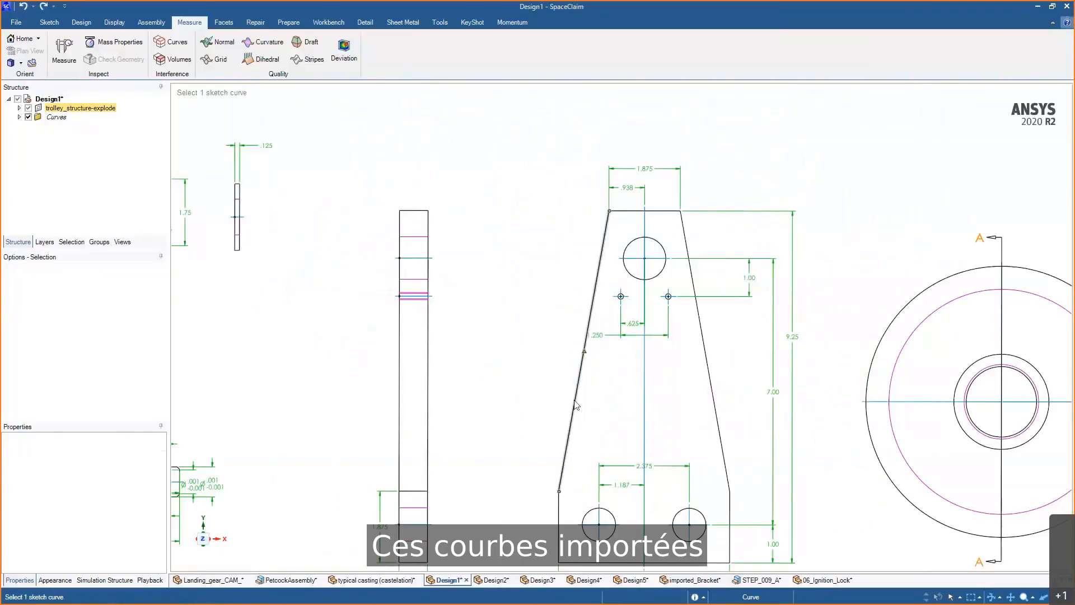
pyautogui.click(707, 361)
pyautogui.click(701, 513)
pyautogui.scroll(-8, 760, 439)
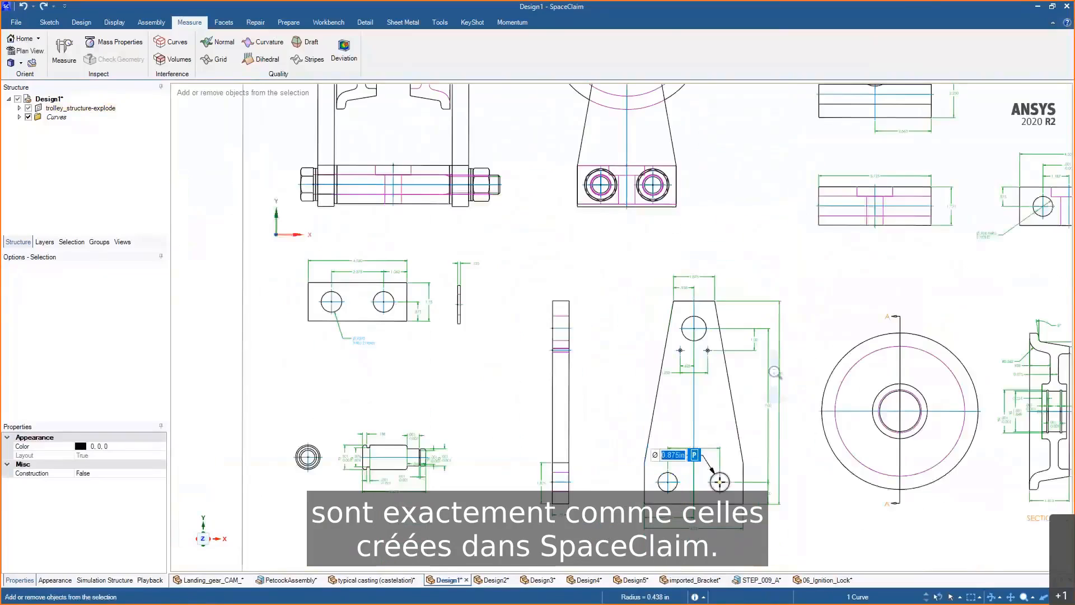
pyautogui.press('Escape')
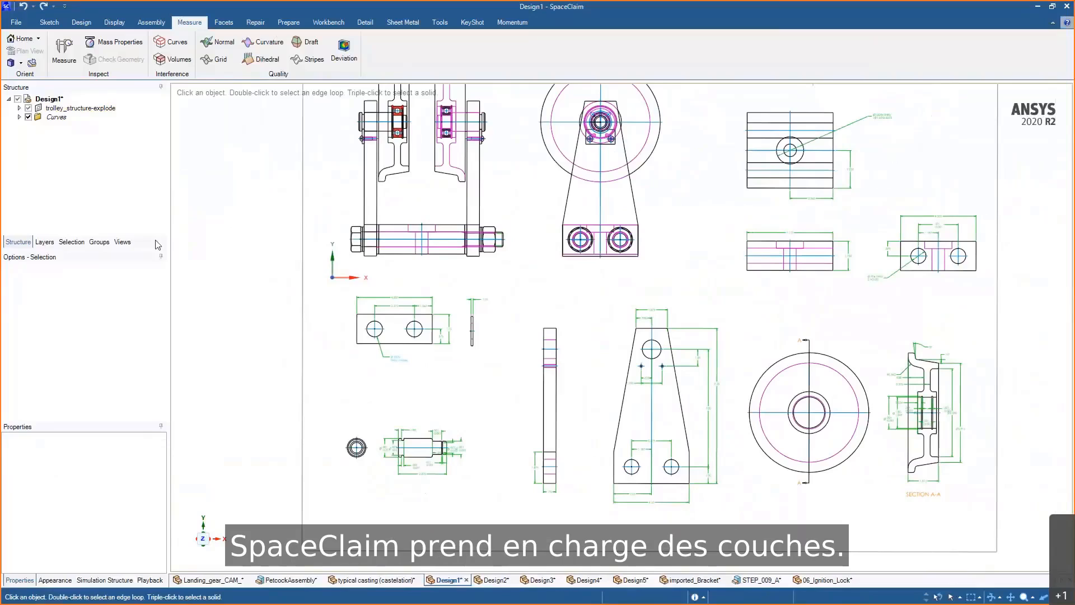
# - Hide the AM_5 dimension layer of the imported drawing
pyautogui.click(44, 242)
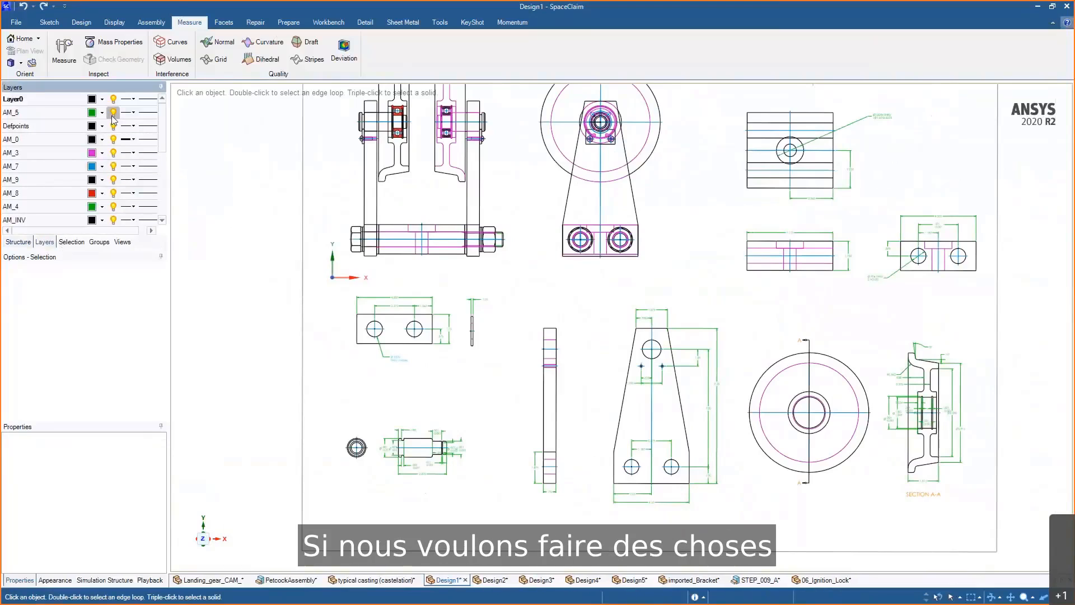
pyautogui.click(113, 113)
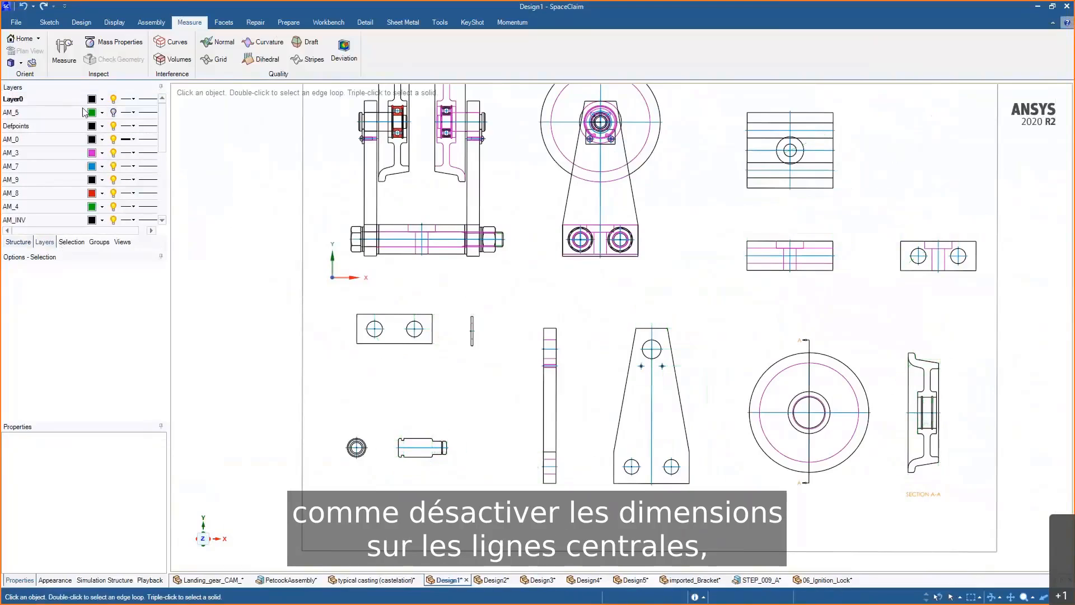
pyautogui.click(114, 166)
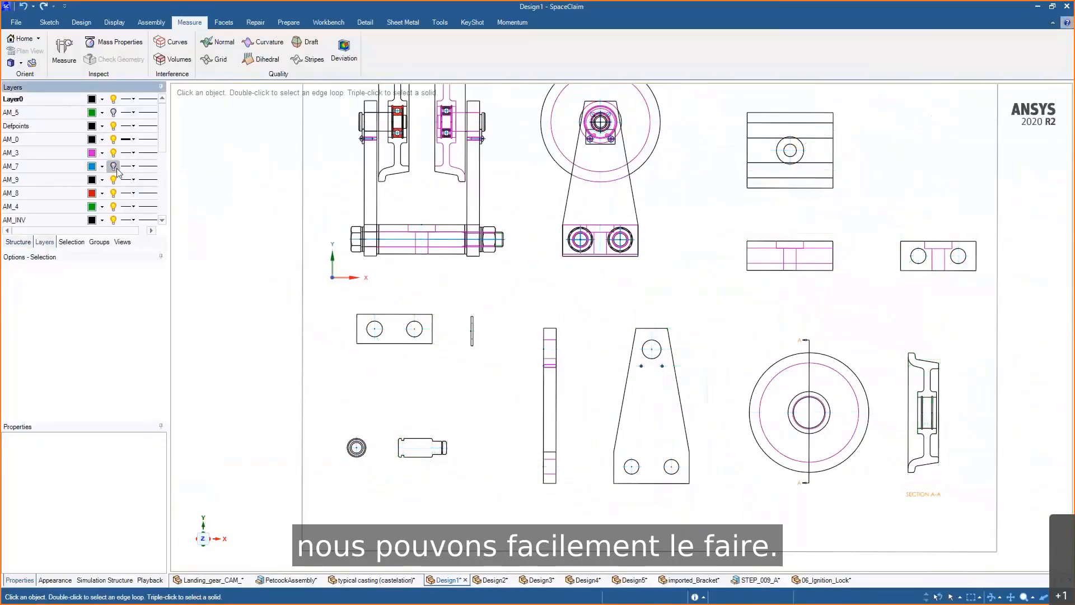
pyautogui.click(113, 166)
pyautogui.scroll(2, 610, 375)
pyautogui.scroll(3, 606, 391)
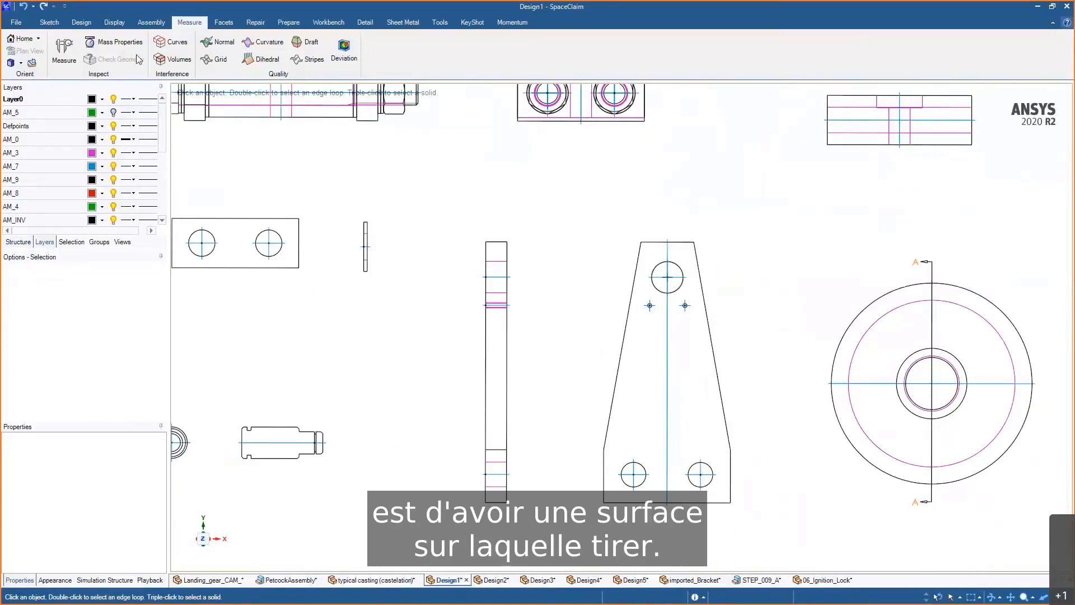
# - Fill the box-selected curves of the tapered bracket view into surfaces
pyautogui.click(81, 22)
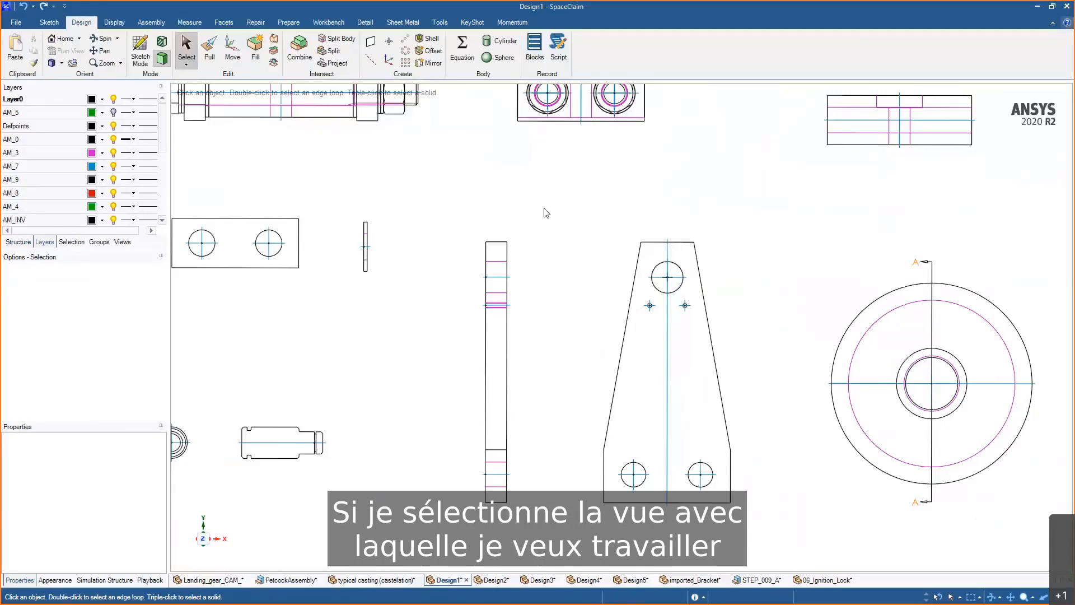
pyautogui.moveTo(550, 203); pyautogui.dragTo(783, 546)
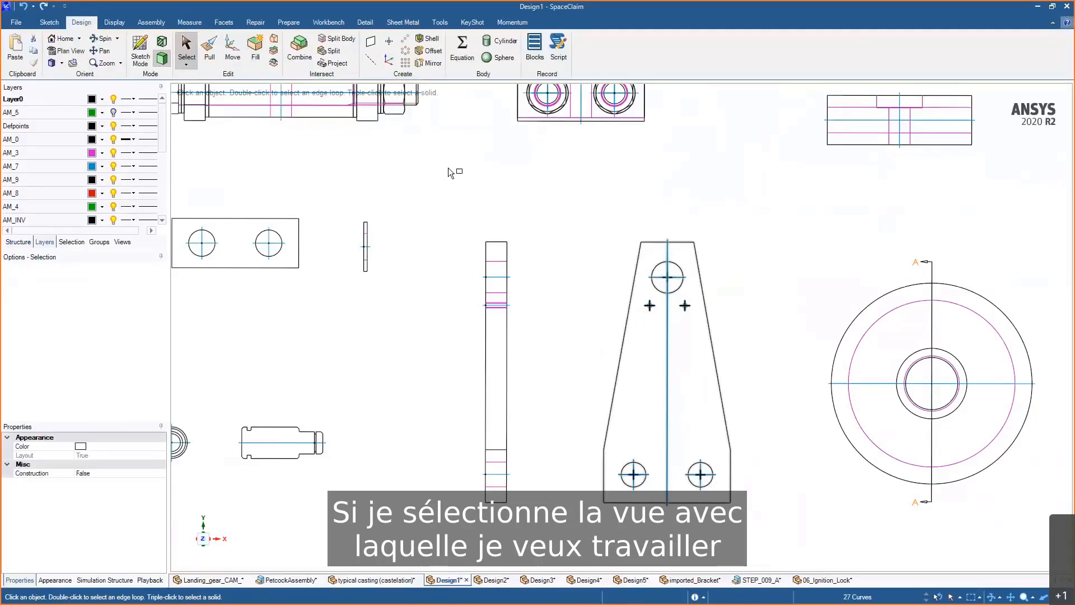
pyautogui.click(252, 56)
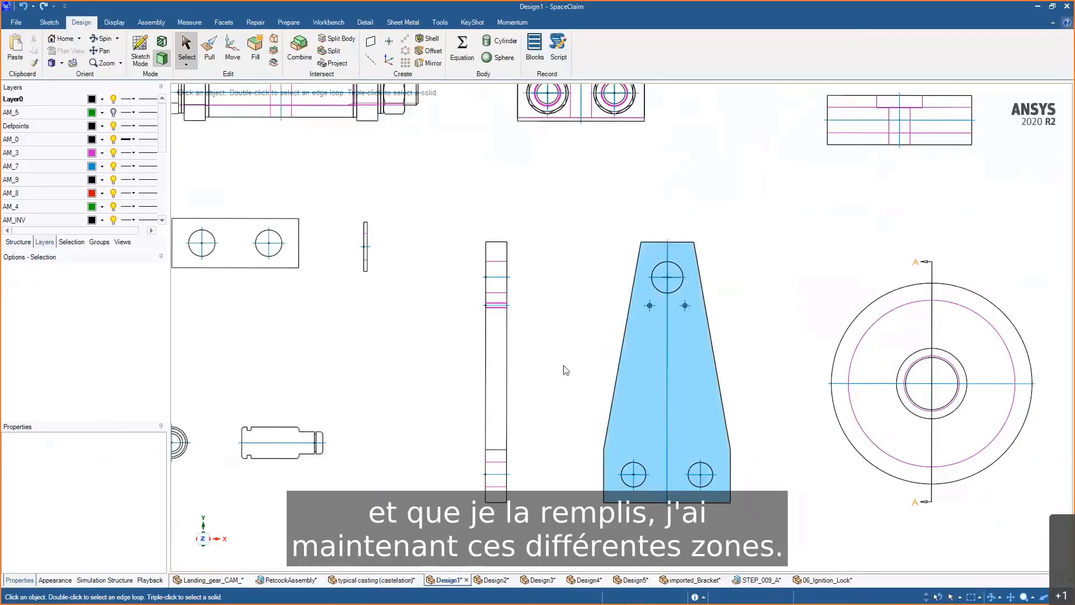
pyautogui.click(634, 376)
pyautogui.click(687, 347)
pyautogui.click(638, 366)
pyautogui.moveTo(638, 365); pyautogui.dragTo(657, 367, button='middle')
# - Show the AM_5 dimension layer again and pull both bracket faces 0.75 into a solid
pyautogui.click(113, 113)
pyautogui.scroll(5, 499, 493)
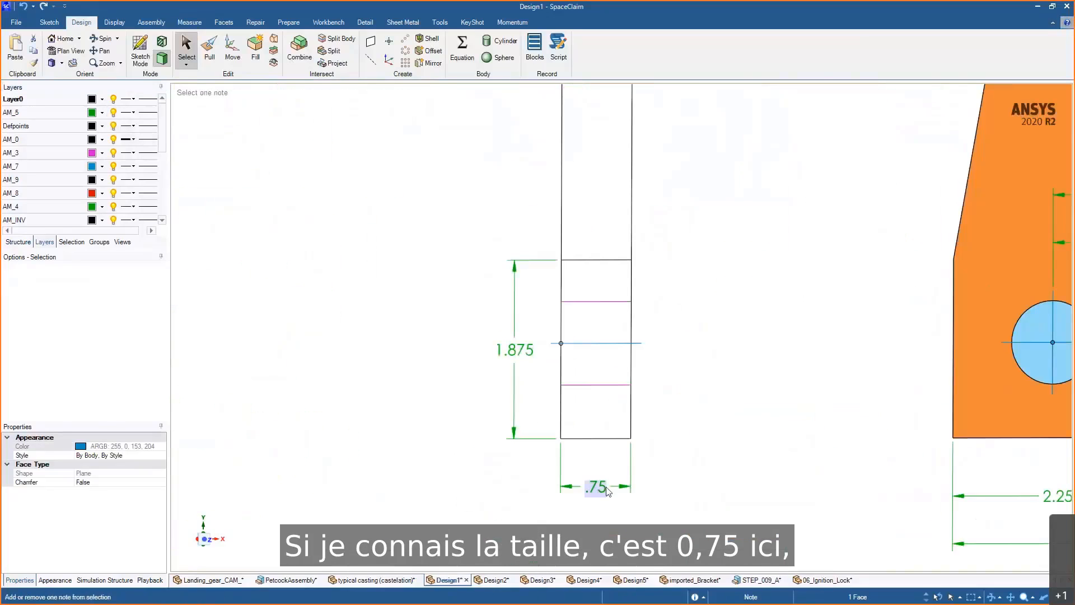
pyautogui.scroll(-5, 598, 493)
pyautogui.press('p')
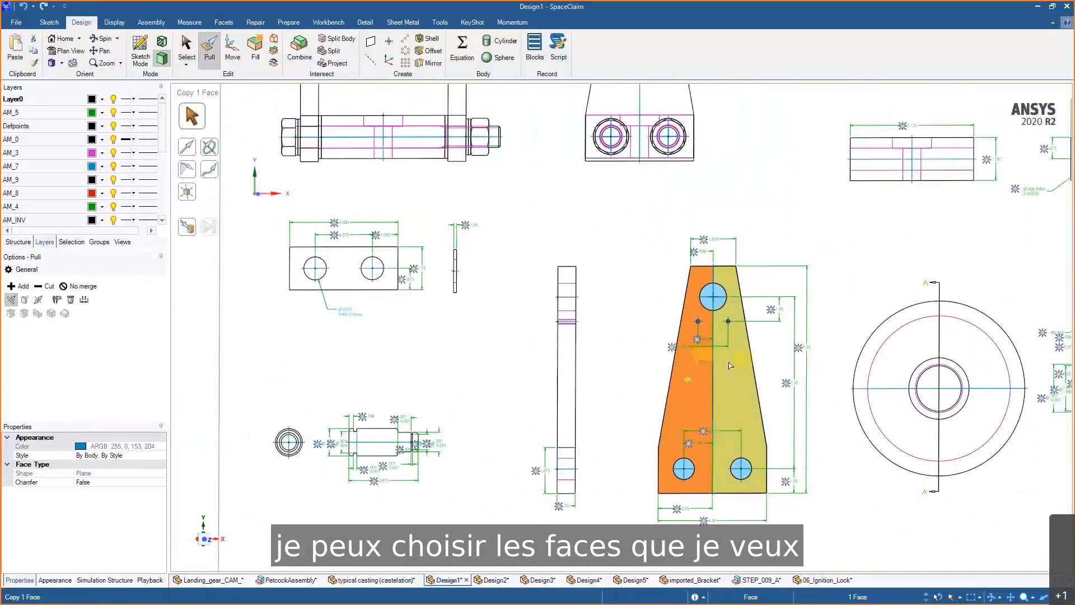
pyautogui.keyDown('ctrl'); pyautogui.click(734, 361); pyautogui.keyUp('ctrl')
pyautogui.moveTo(735, 364); pyautogui.dragTo(775, 387, button='middle')
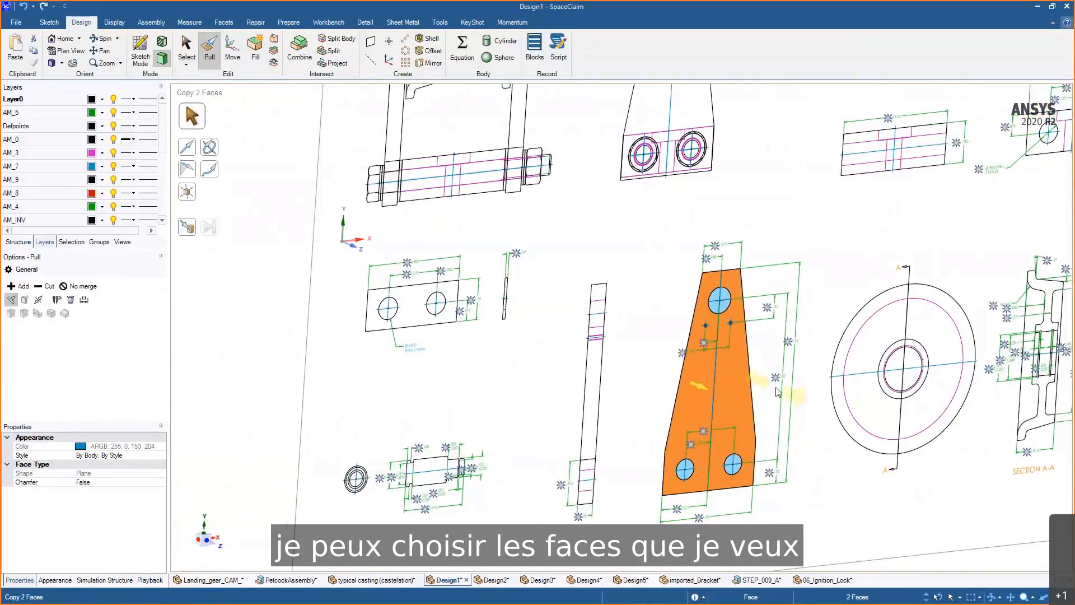
pyautogui.write('.75')
pyautogui.press('Return')
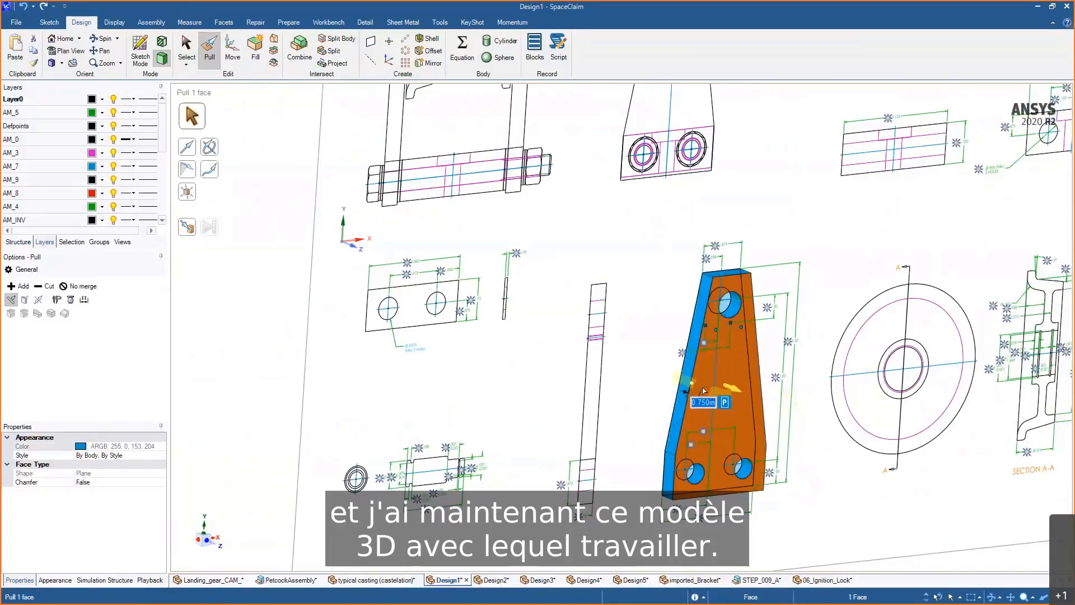
pyautogui.press('Escape')
# - Inspect the extruded bracket within the drawing from a tilted view
pyautogui.scroll(5, 750, 493)
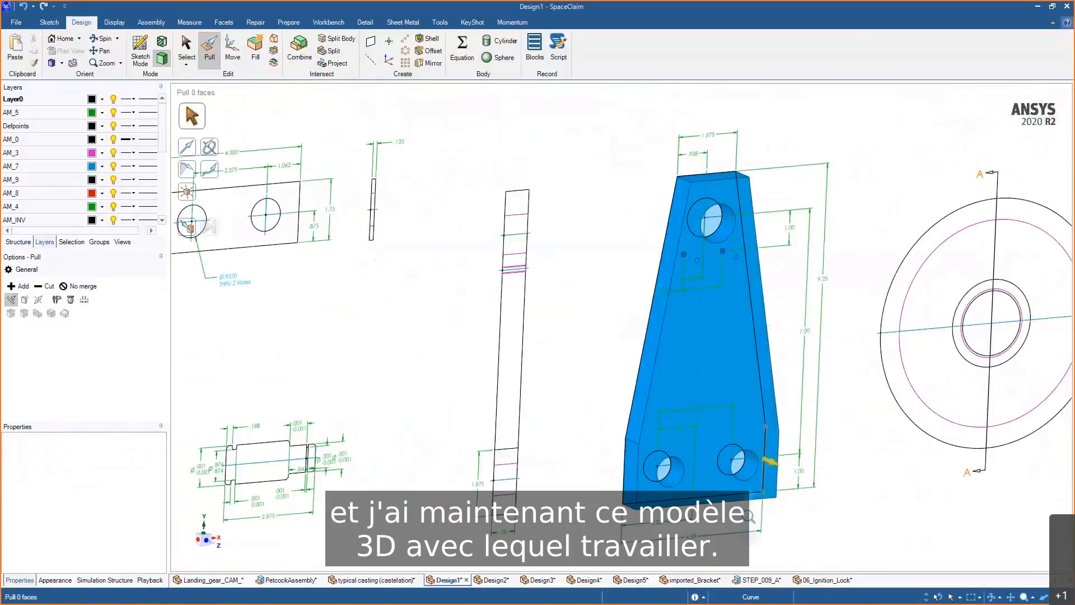
pyautogui.scroll(-5, 748, 506)
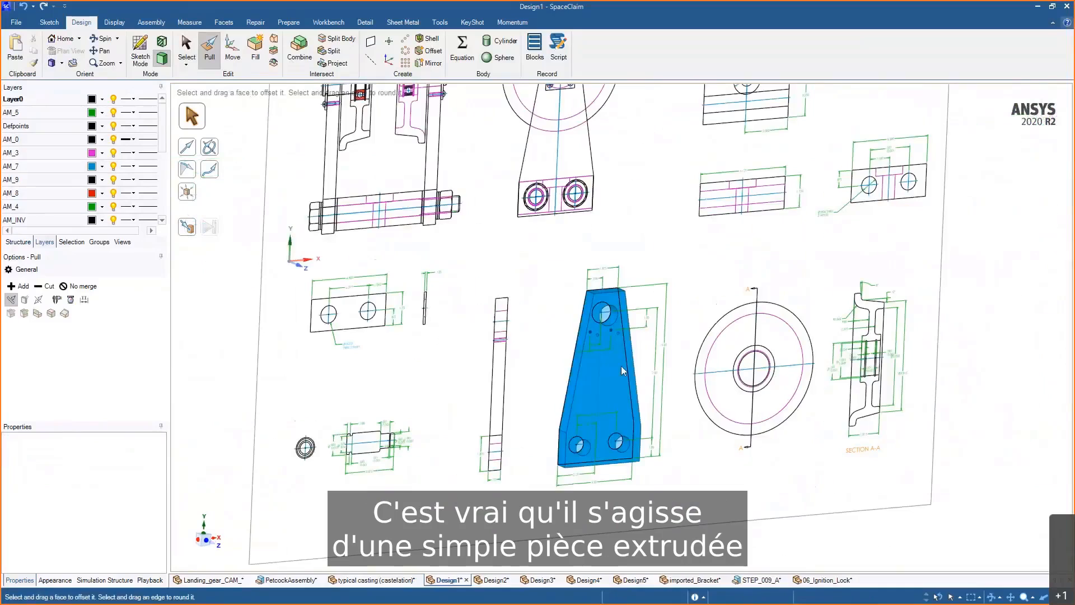
pyautogui.click(577, 381)
pyautogui.press('Escape')
pyautogui.scroll(4, 913, 426)
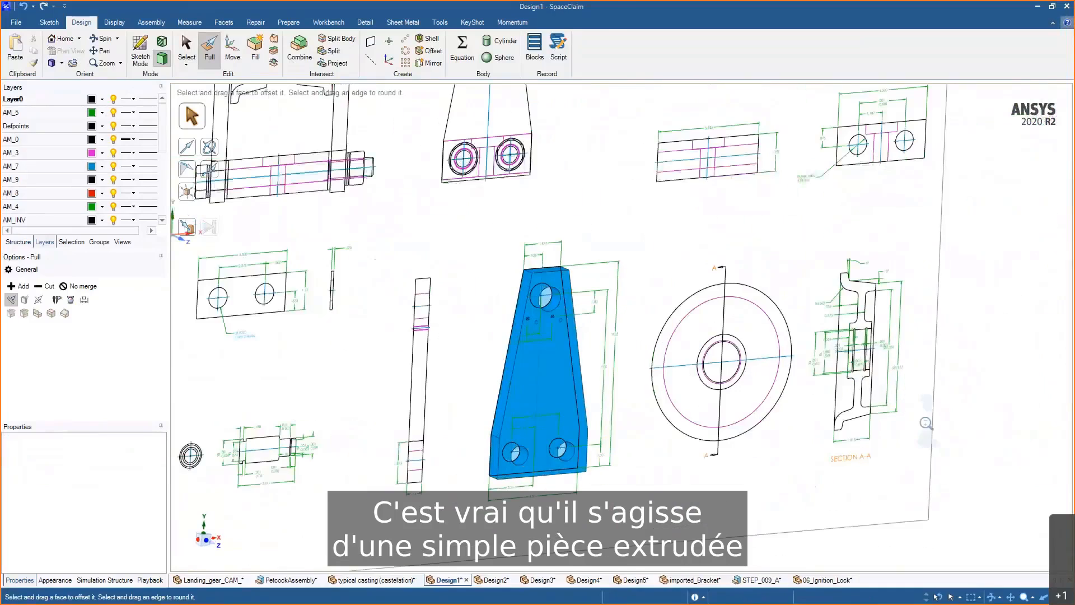
pyautogui.scroll(2, 903, 445)
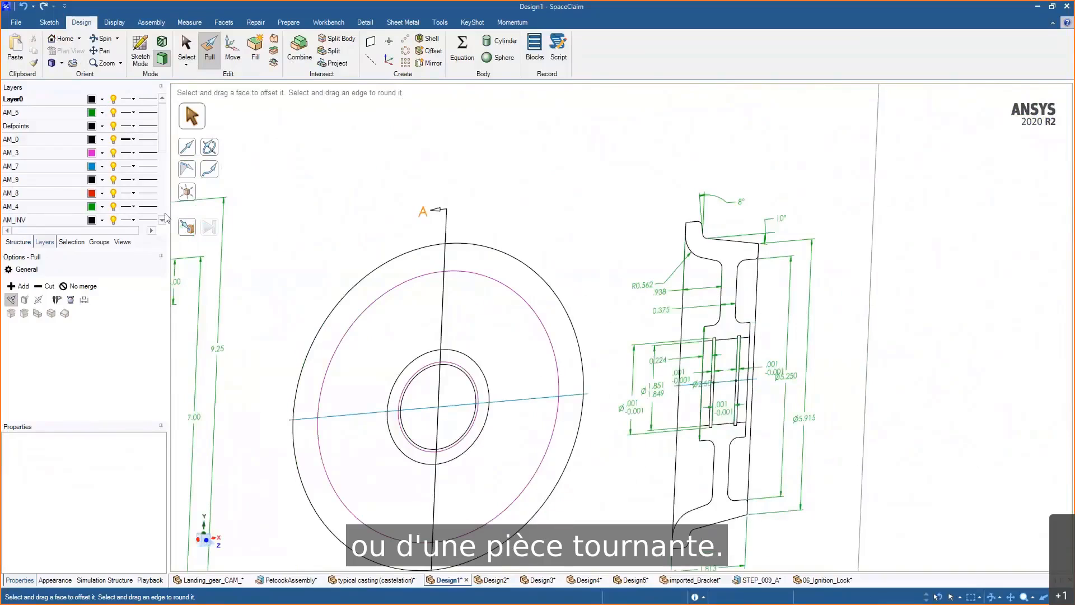
# - Hide the AM_5 dimension layer and fill the box-selected cross-section curves of the wheel
pyautogui.click(114, 112)
pyautogui.scroll(1, 710, 282)
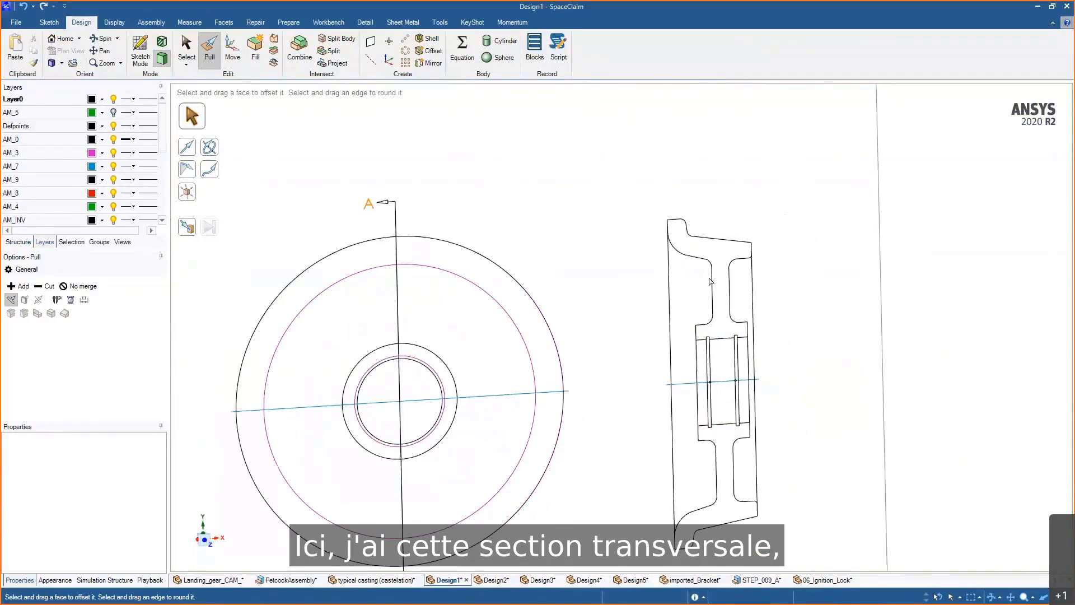
pyautogui.moveTo(643, 180); pyautogui.dragTo(798, 403)
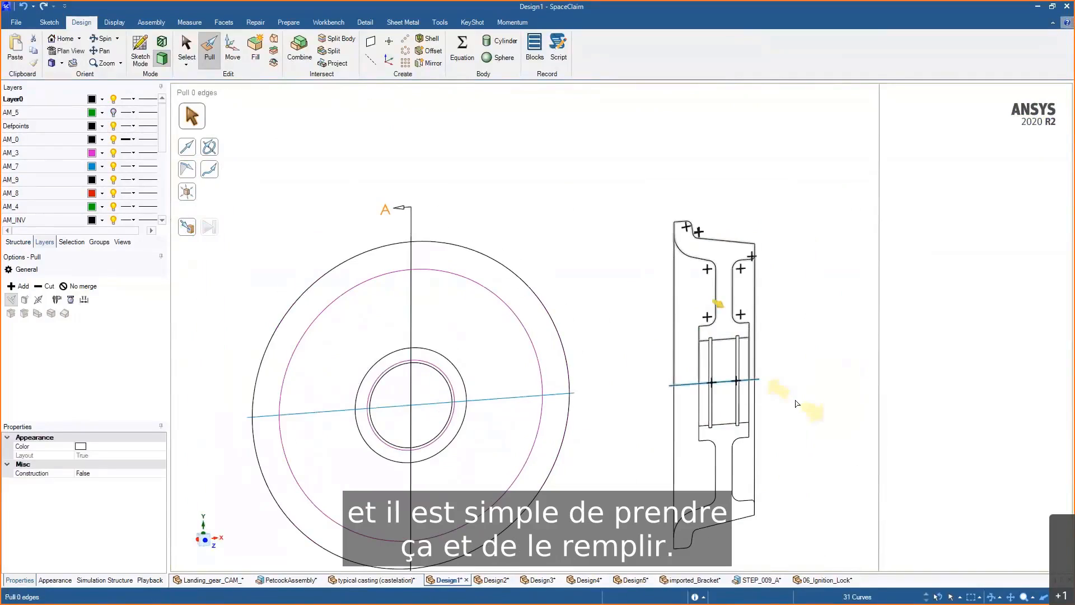
pyautogui.press('f')
pyautogui.moveTo(795, 395); pyautogui.dragTo(777, 393, button='middle')
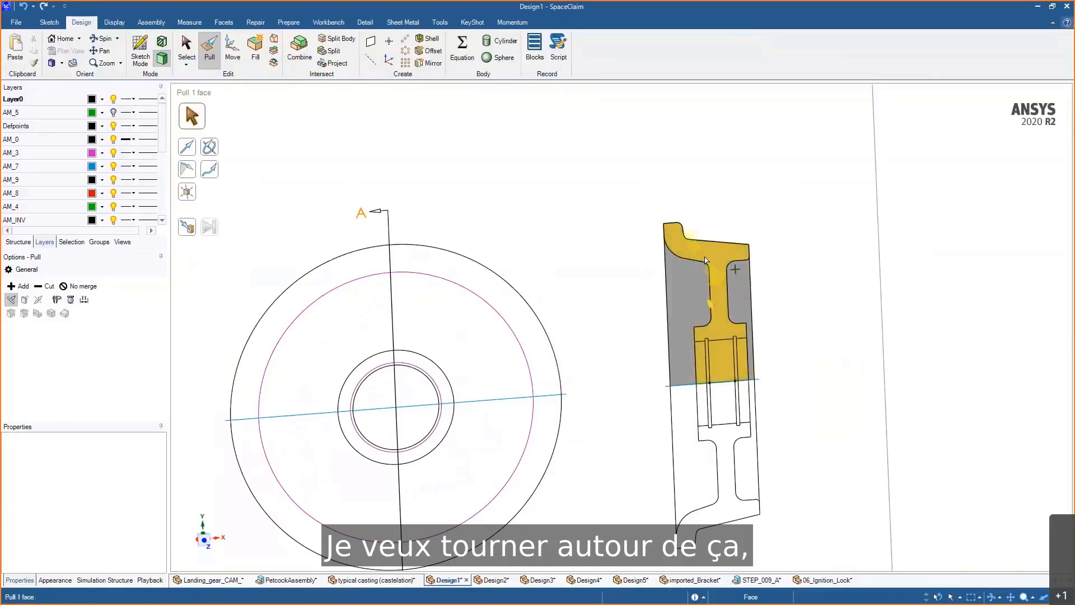
# - Select the filled I-shaped cross-section faces of the wheel, leaving out the faces that are not part of the profile
pyautogui.click(738, 306)
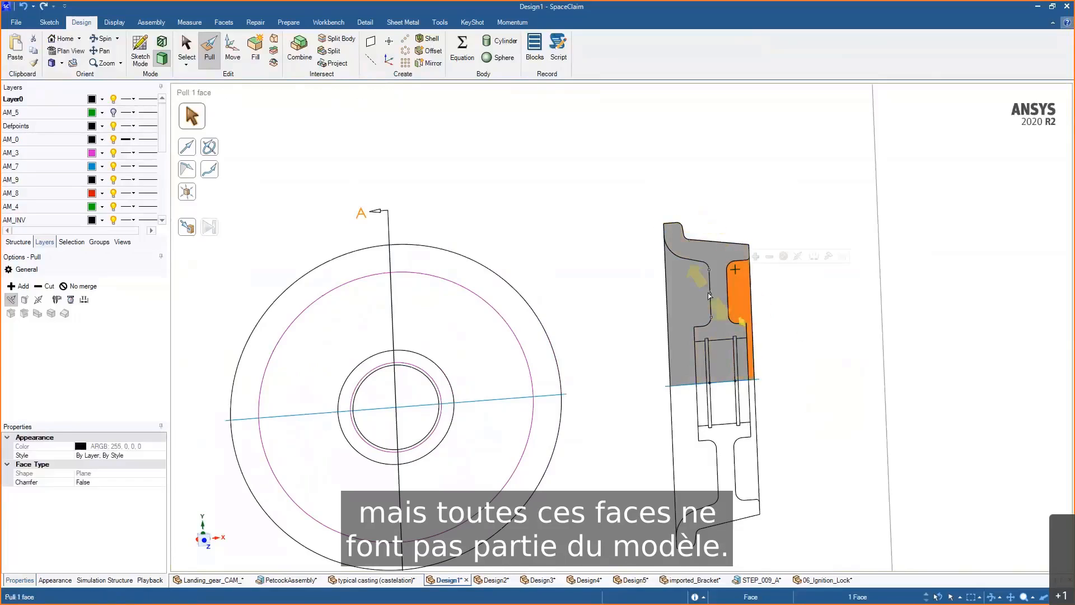
pyautogui.click(707, 296)
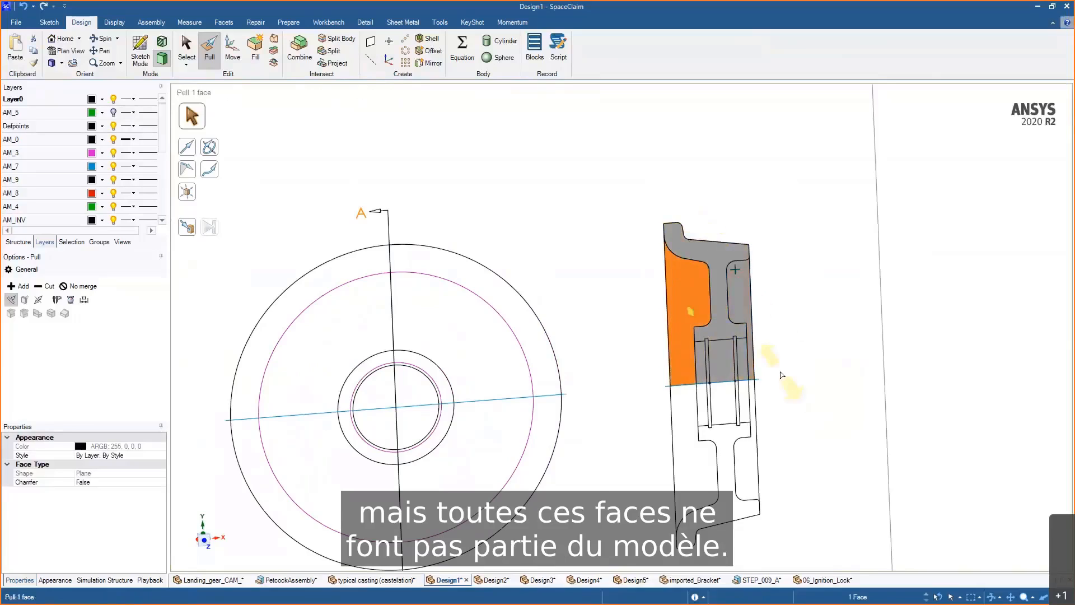
pyautogui.moveTo(776, 359); pyautogui.dragTo(788, 397, button='middle')
pyautogui.scroll(4, 780, 377)
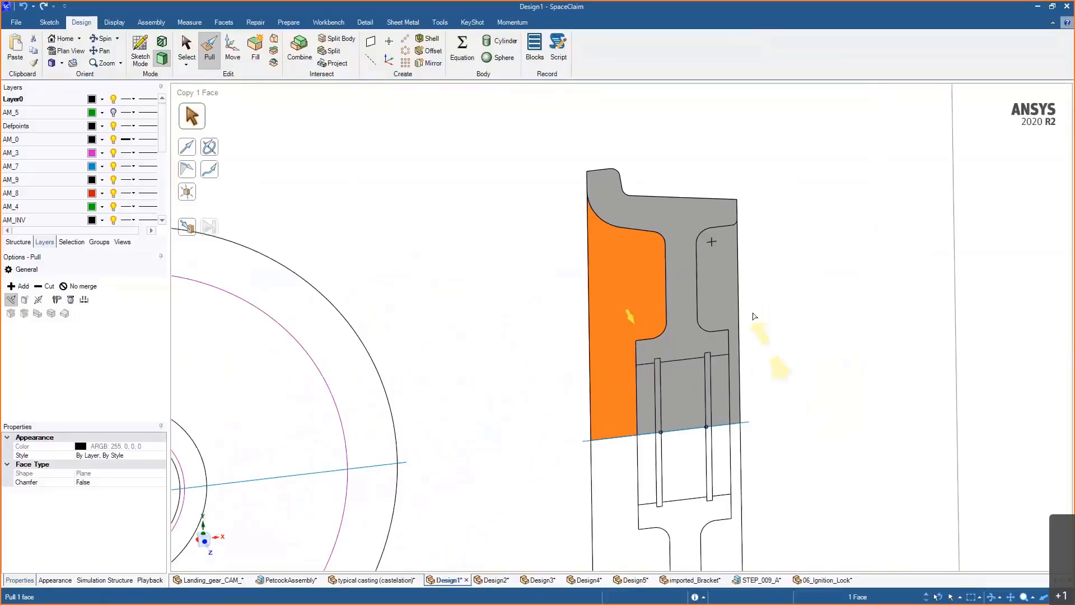
pyautogui.moveTo(518, 137); pyautogui.dragTo(811, 523)
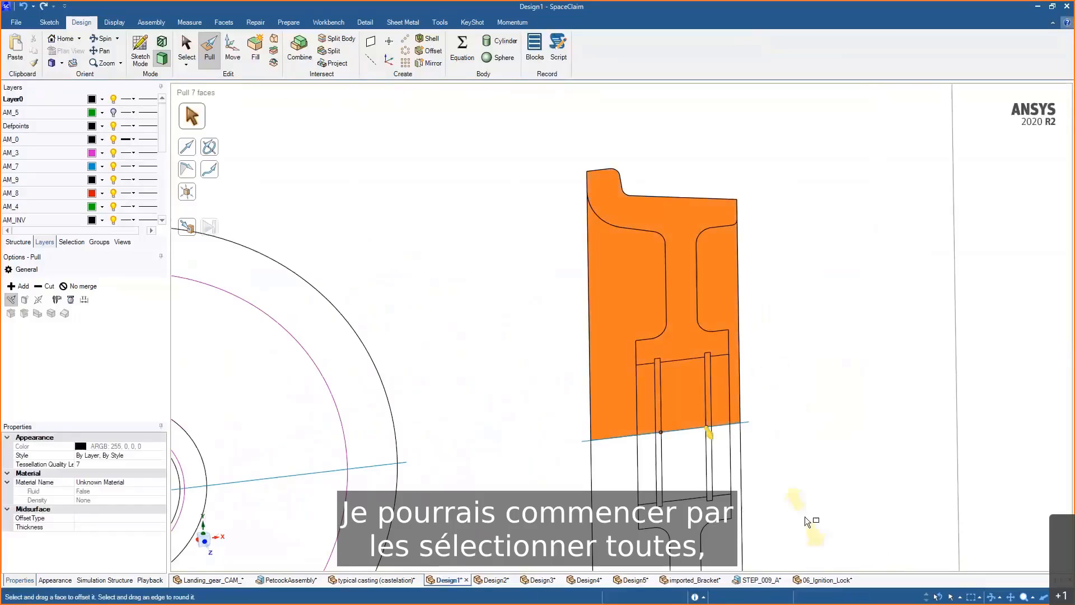
pyautogui.keyDown('ctrl'); pyautogui.click(712, 296); pyautogui.keyUp('ctrl')
pyautogui.keyDown('ctrl'); pyautogui.click(622, 313); pyautogui.keyUp('ctrl')
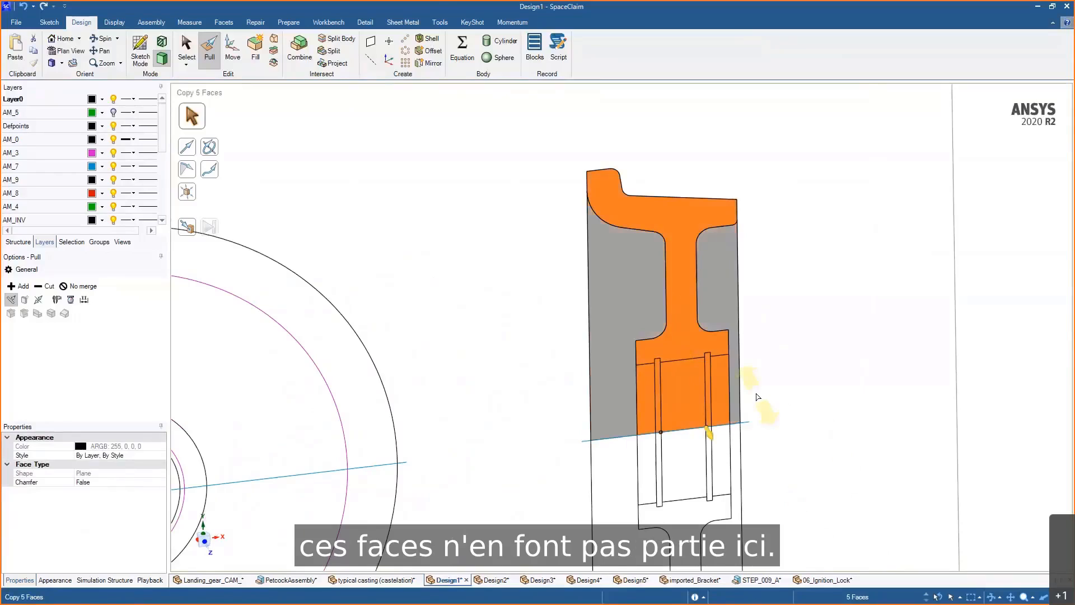
pyautogui.click(789, 359)
pyautogui.click(680, 317)
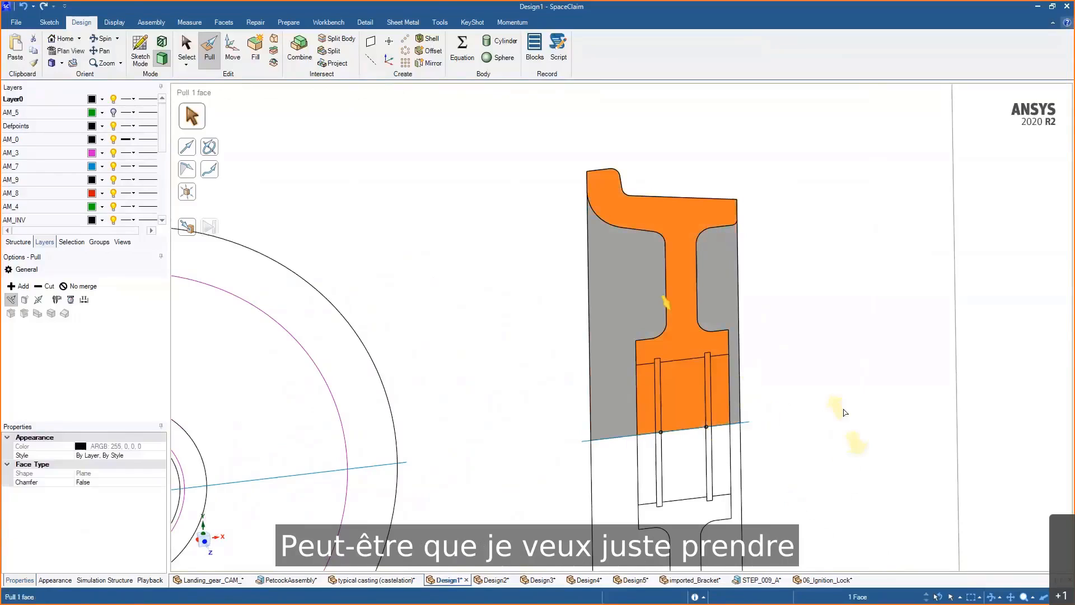
pyautogui.scroll(-2, 843, 409)
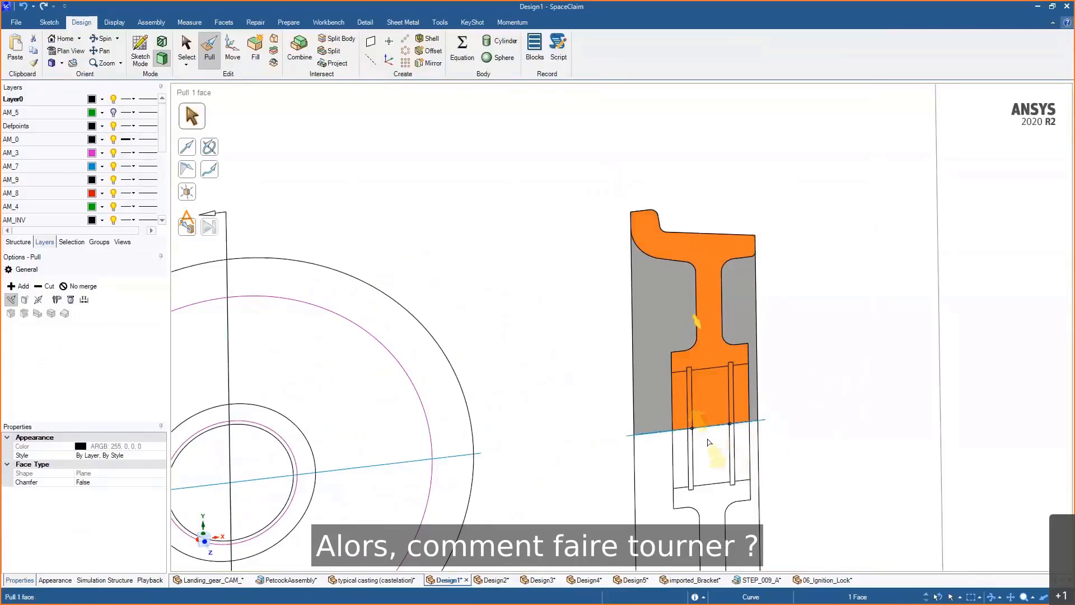
pyautogui.moveTo(710, 441); pyautogui.dragTo(623, 457, button='middle')
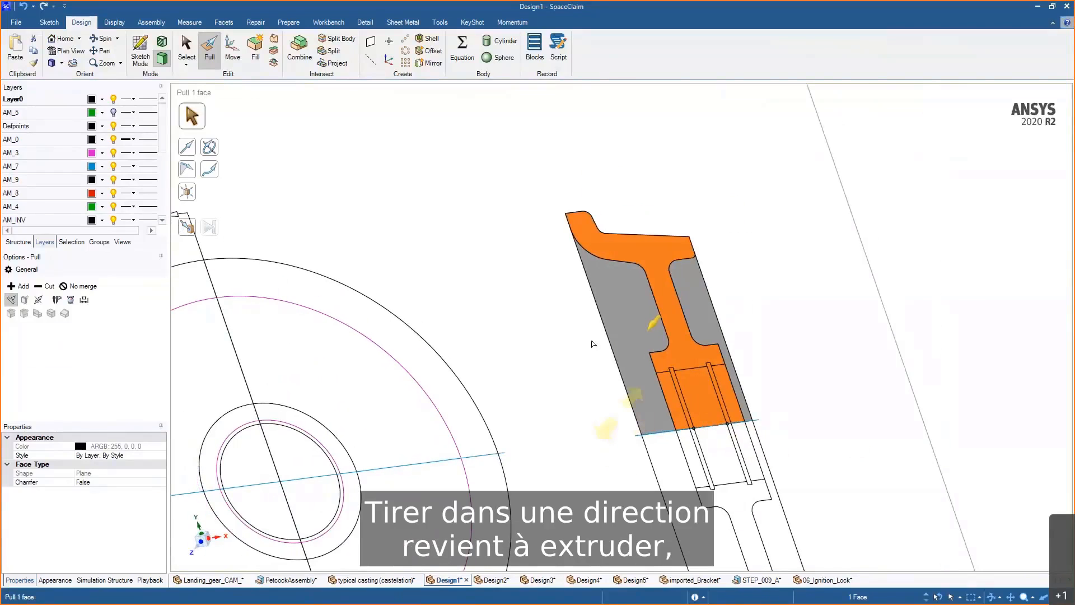
pyautogui.moveTo(582, 329); pyautogui.dragTo(464, 435)
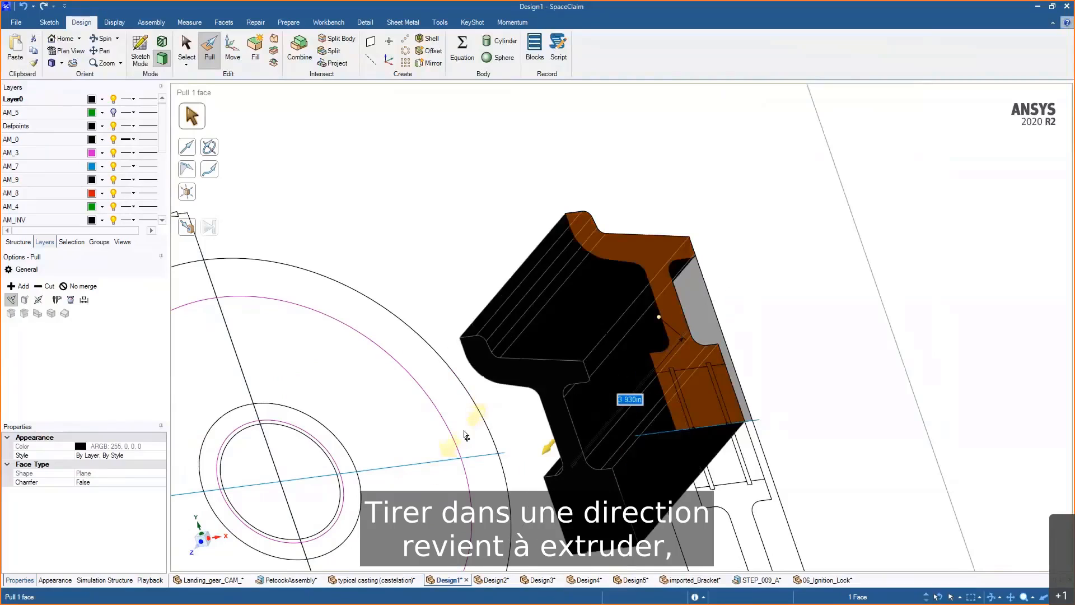
pyautogui.press('Escape')
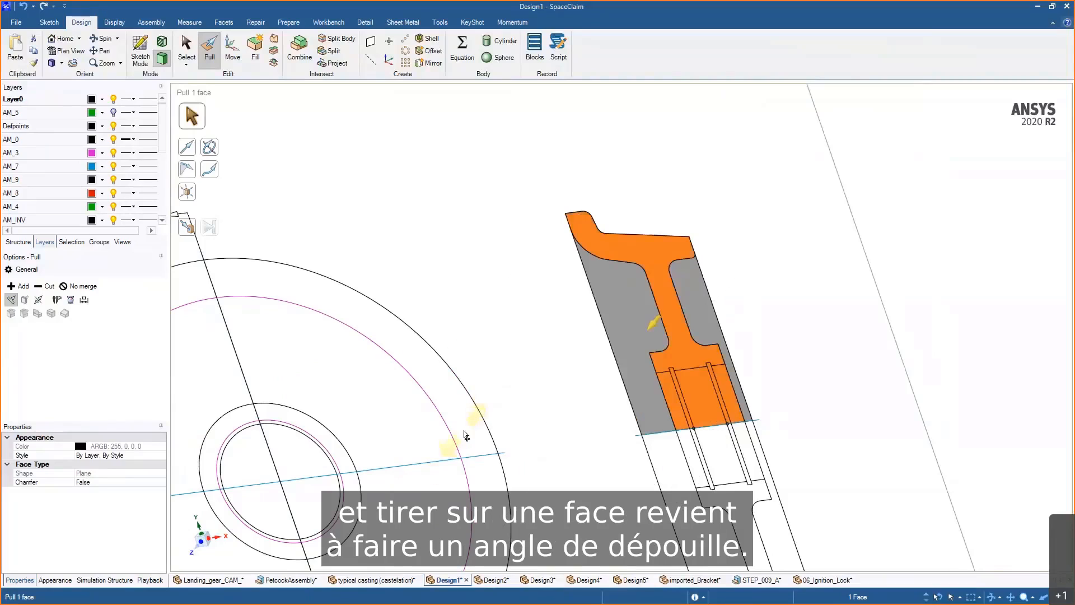
# - Revolve the selected cross-section a full turn around the wheel's centre axis line with Pull
pyautogui.click(211, 150)
pyautogui.click(658, 439)
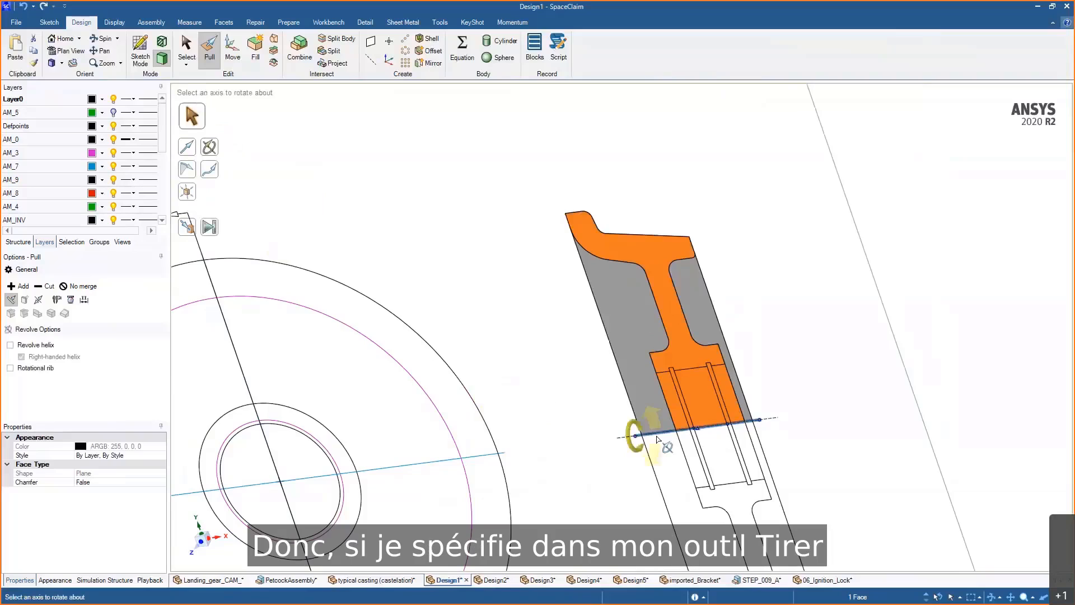
pyautogui.moveTo(658, 439); pyautogui.dragTo(618, 335, button='middle')
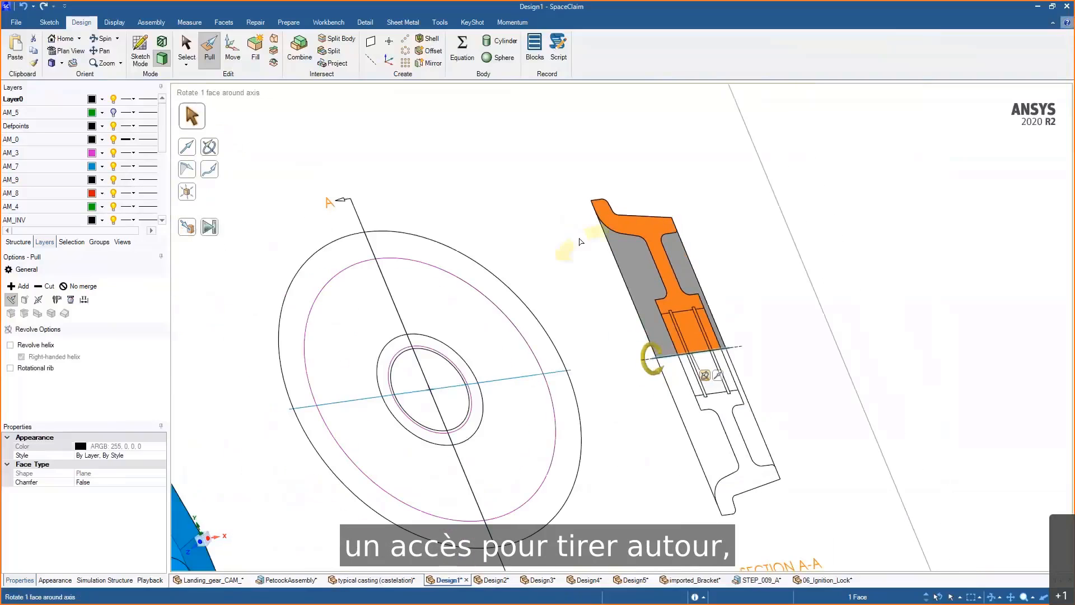
pyautogui.moveTo(569, 241); pyautogui.dragTo(795, 502)
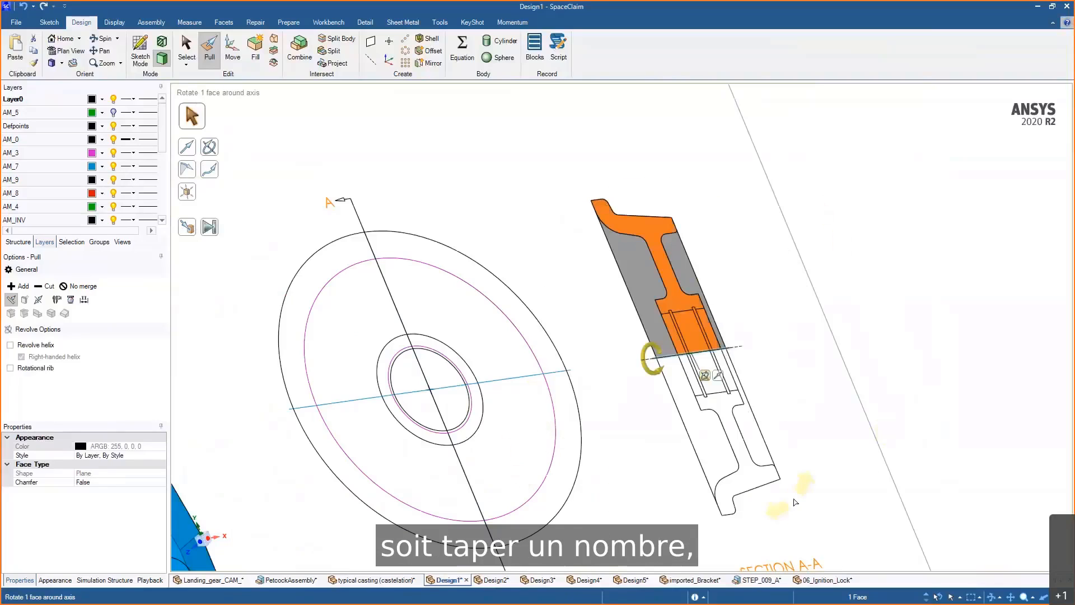
pyautogui.click(211, 228)
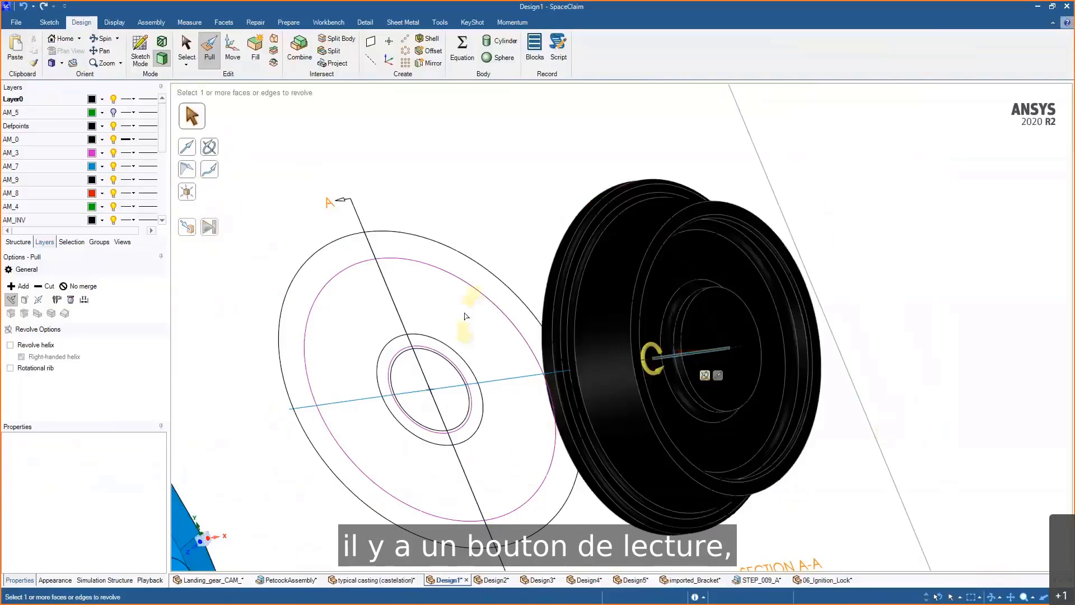
# - Change Layer0's colour to light pink so the revolved wheel shows shaded
pyautogui.press('s')
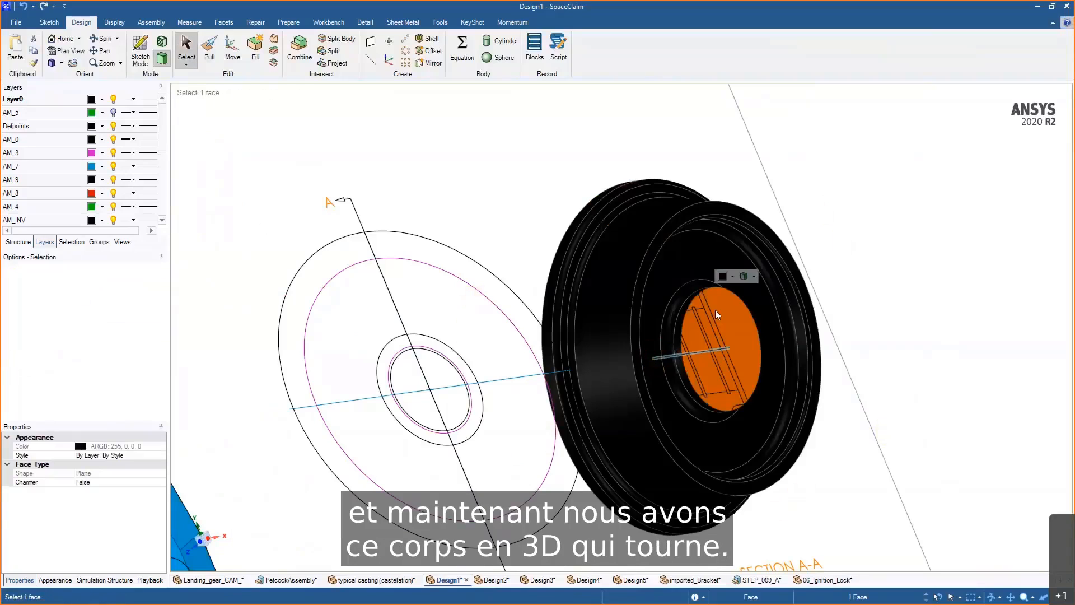
pyautogui.click(732, 276)
pyautogui.click(831, 238)
pyautogui.click(831, 237)
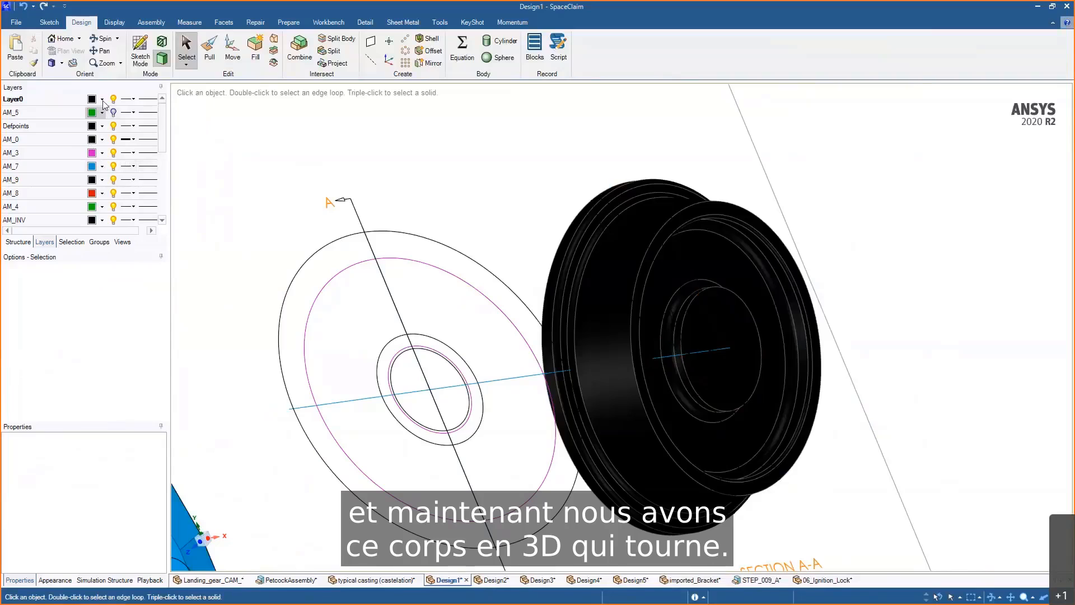
pyautogui.click(102, 99)
pyautogui.click(101, 120)
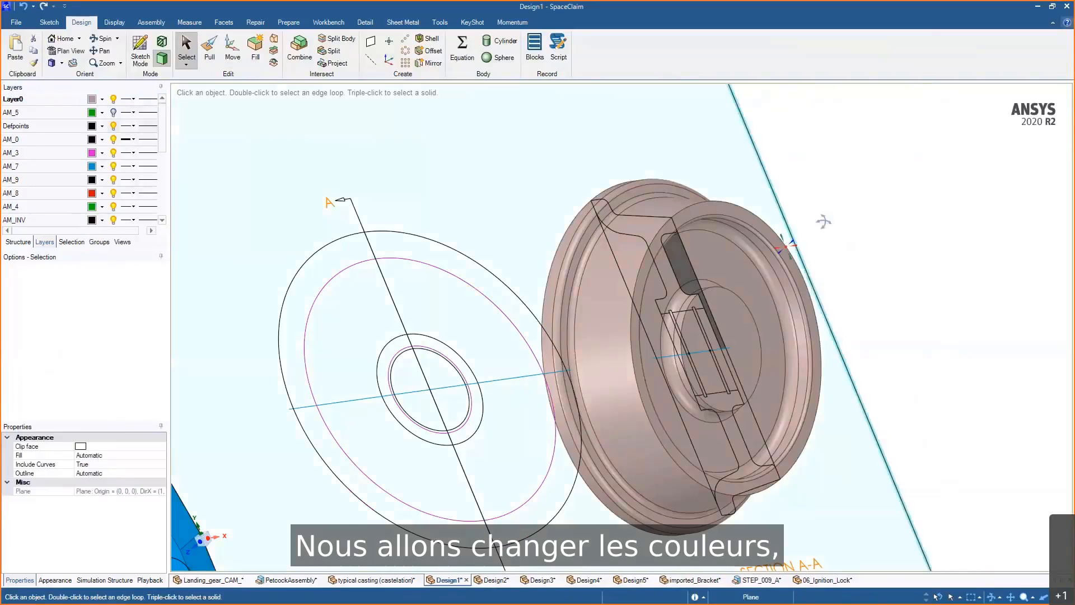
pyautogui.moveTo(823, 221); pyautogui.dragTo(844, 212, button='middle')
pyautogui.scroll(3, 882, 295)
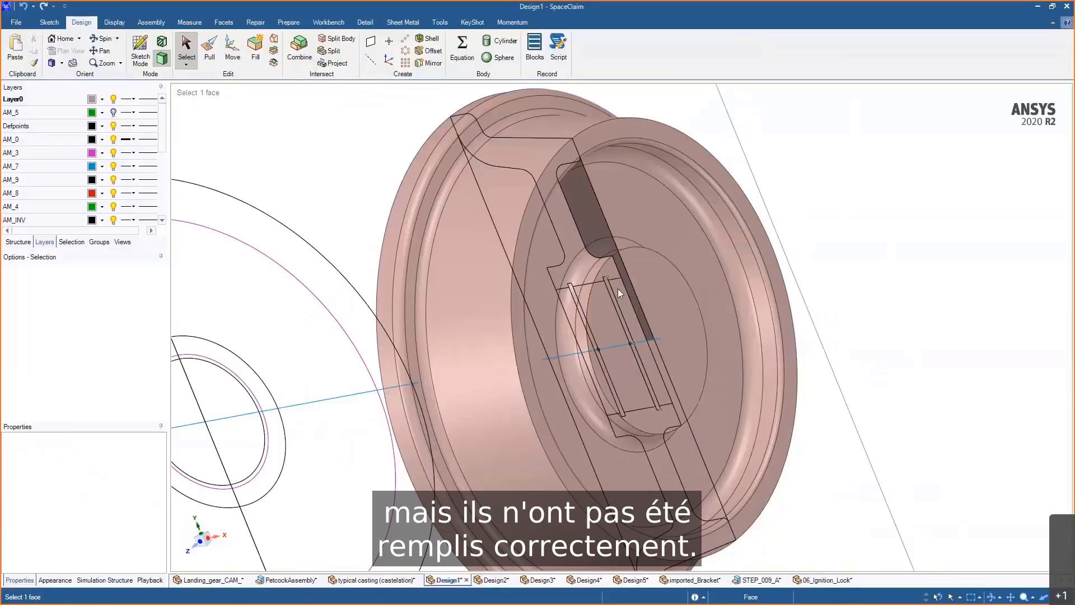
# - Pull the wheel's central disc face to open the hub bore
pyautogui.click(675, 317)
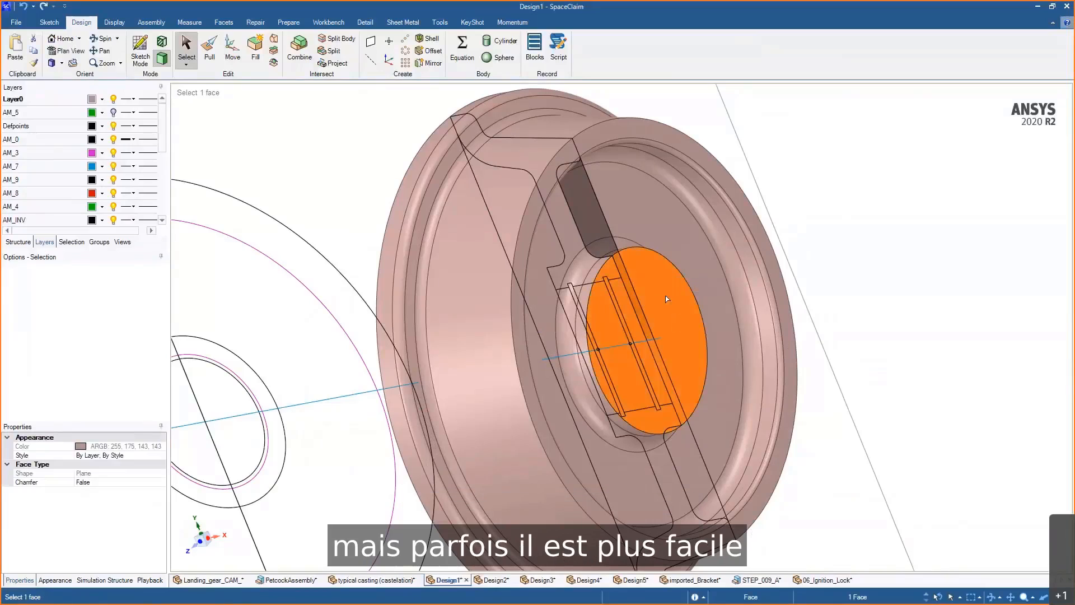
pyautogui.press('p')
pyautogui.click(693, 280)
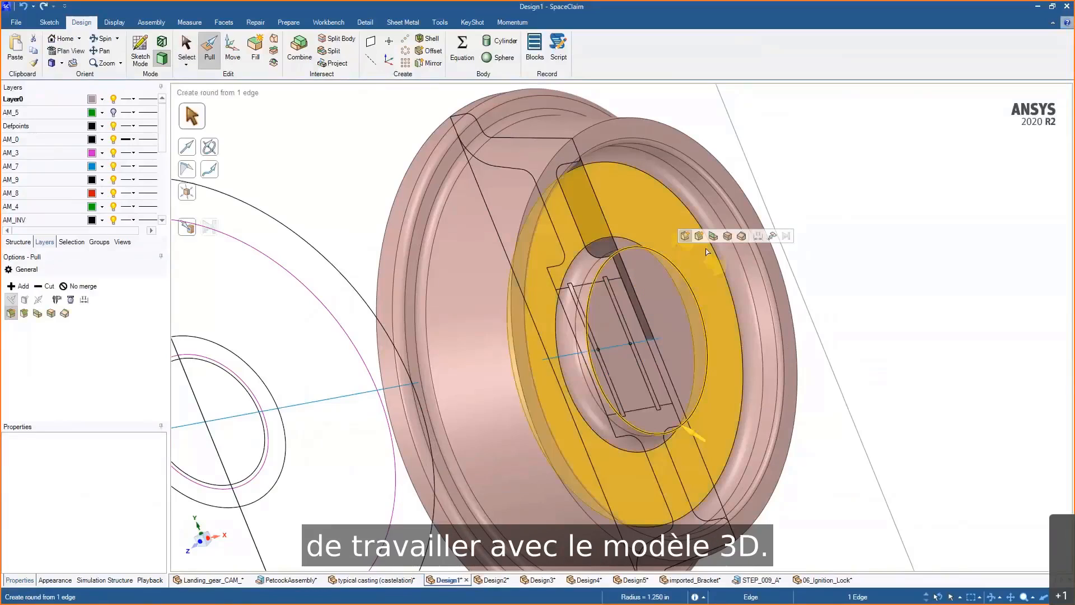
pyautogui.click(726, 235)
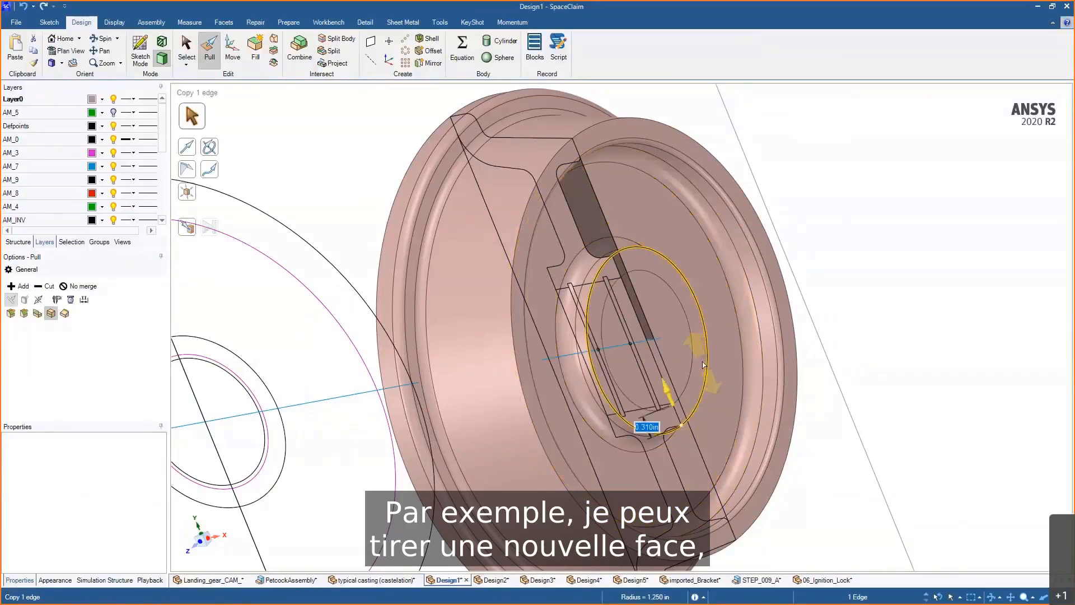
pyautogui.click(674, 353)
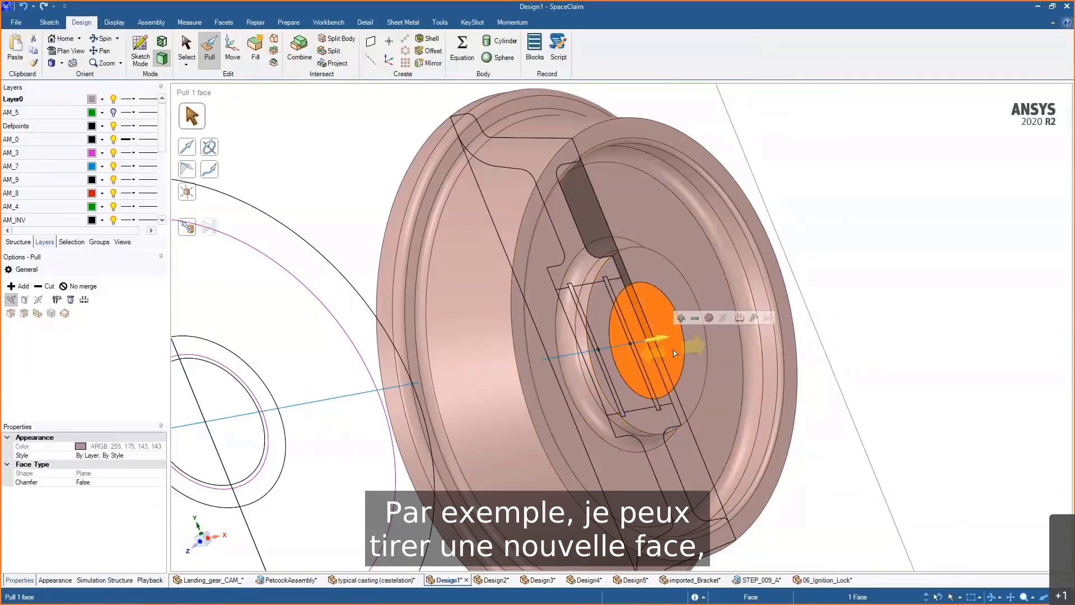
pyautogui.moveTo(675, 353); pyautogui.dragTo(709, 359)
pyautogui.scroll(3, 670, 348)
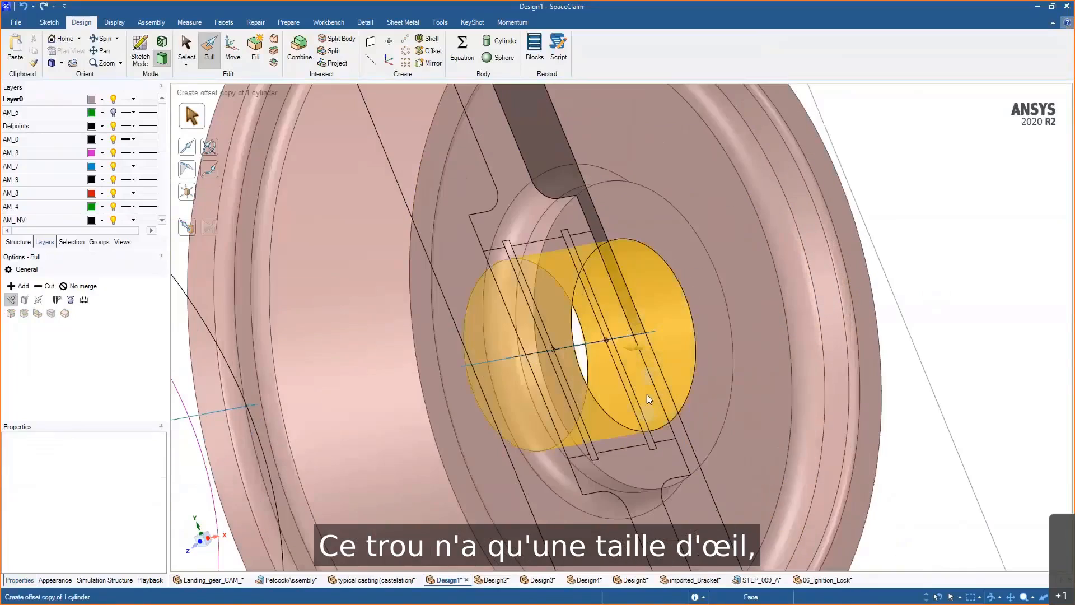
# - Resize the bore's radius with Pull Up To, matching it to a point on the sketch curves
pyautogui.click(648, 397)
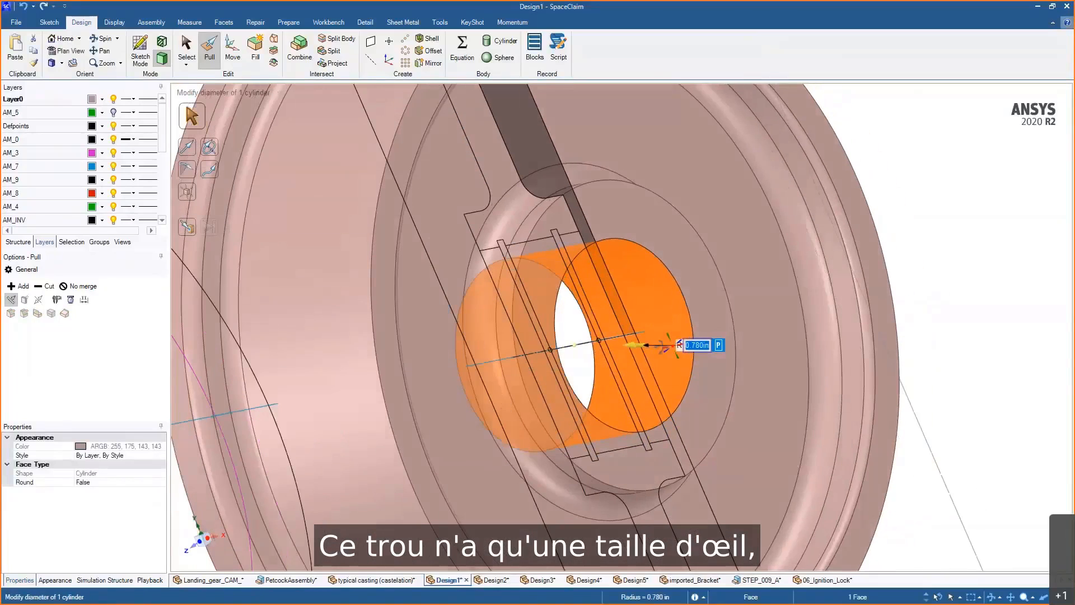
pyautogui.click(647, 307)
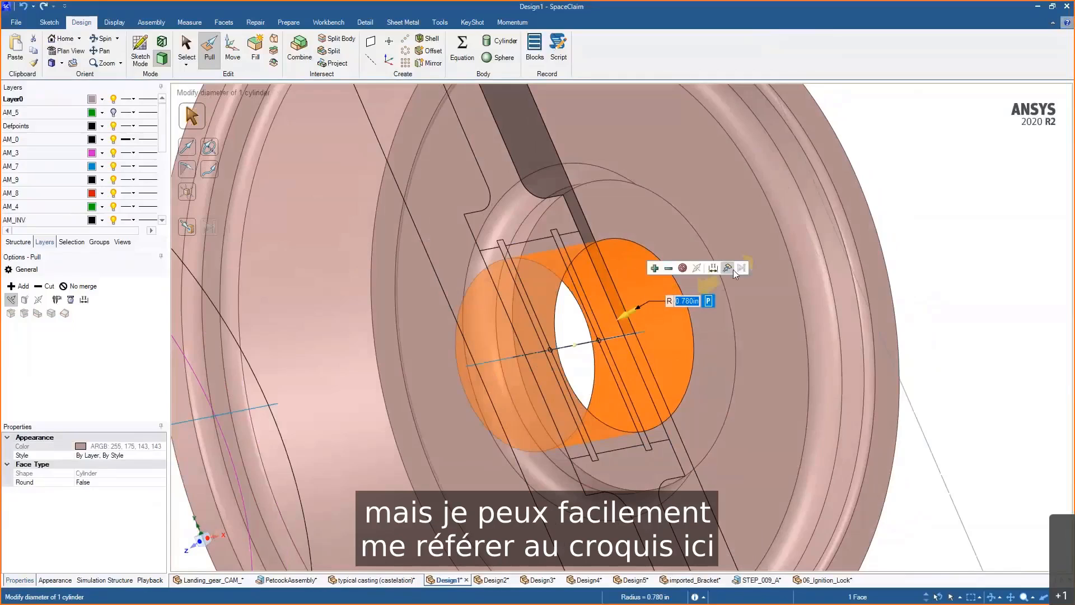
pyautogui.click(728, 268)
pyautogui.scroll(3, 547, 276)
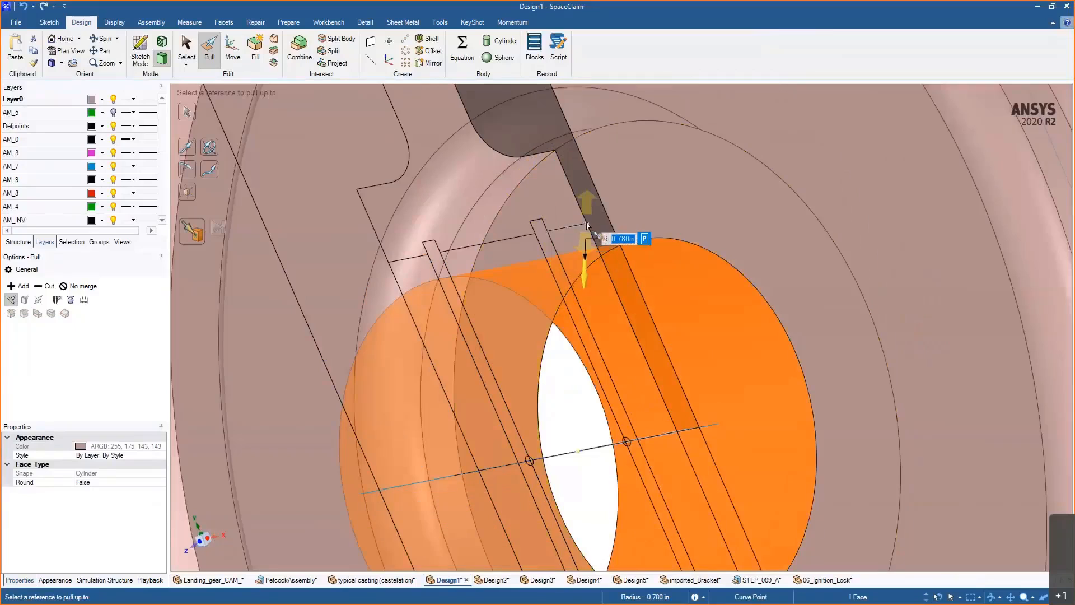
pyautogui.click(597, 271)
pyautogui.moveTo(597, 271); pyautogui.dragTo(761, 257, button='middle')
# - Select the two slot strips inside the bore and revolve them as a cut around the centre axis
pyautogui.doubleClick(658, 280)
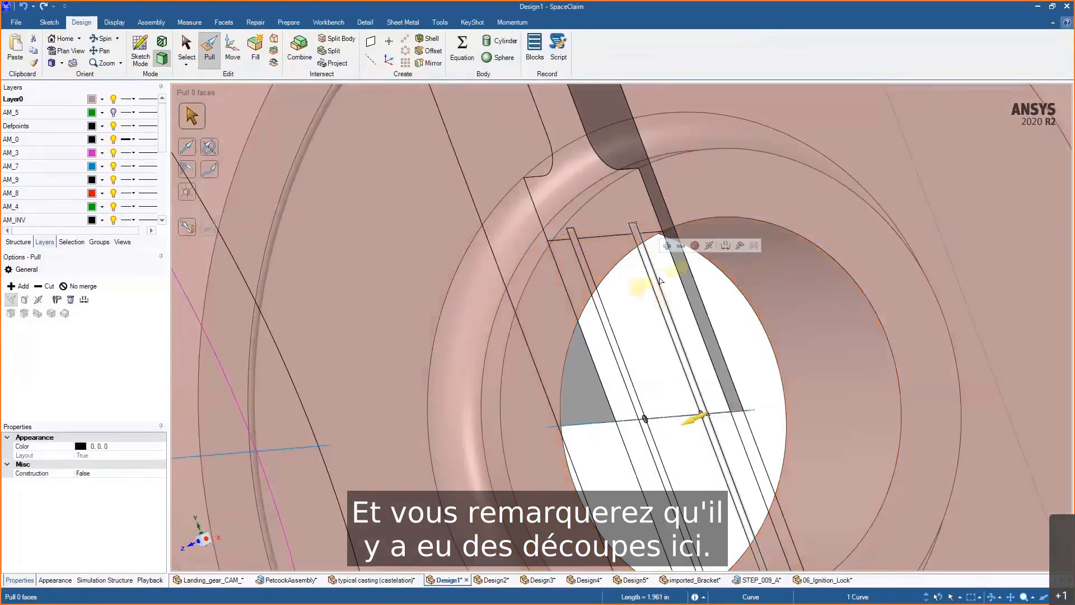
pyautogui.click(618, 337)
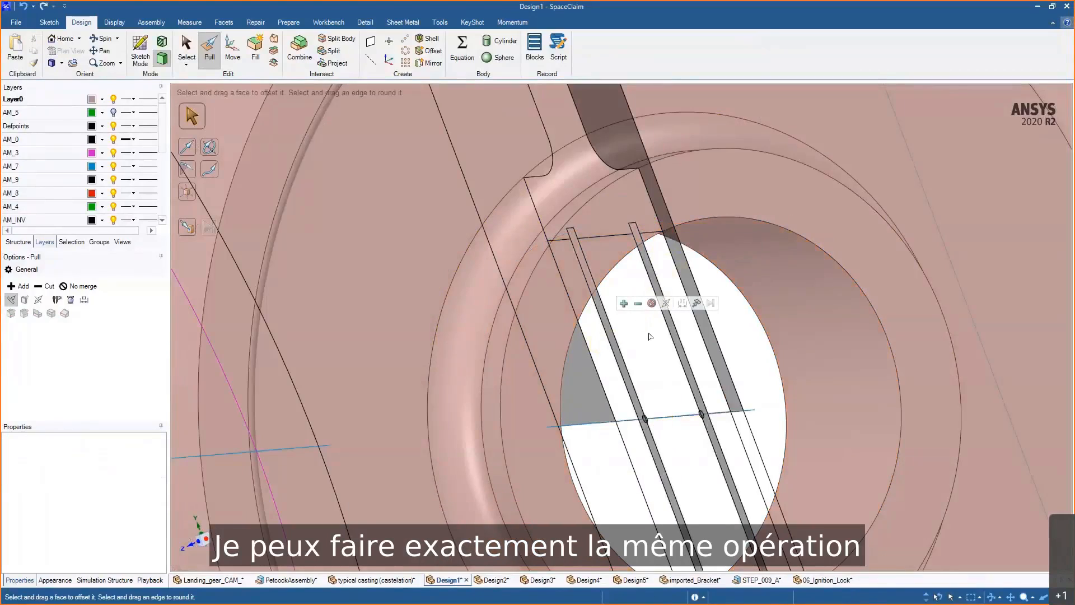
pyautogui.moveTo(648, 336); pyautogui.dragTo(687, 326, button='middle')
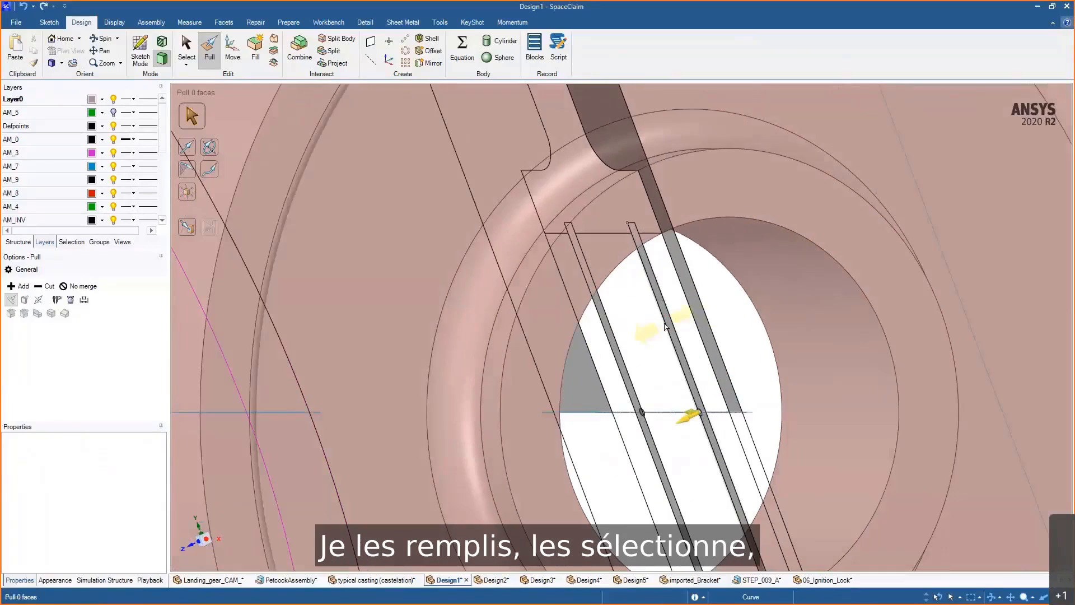
pyautogui.click(668, 336)
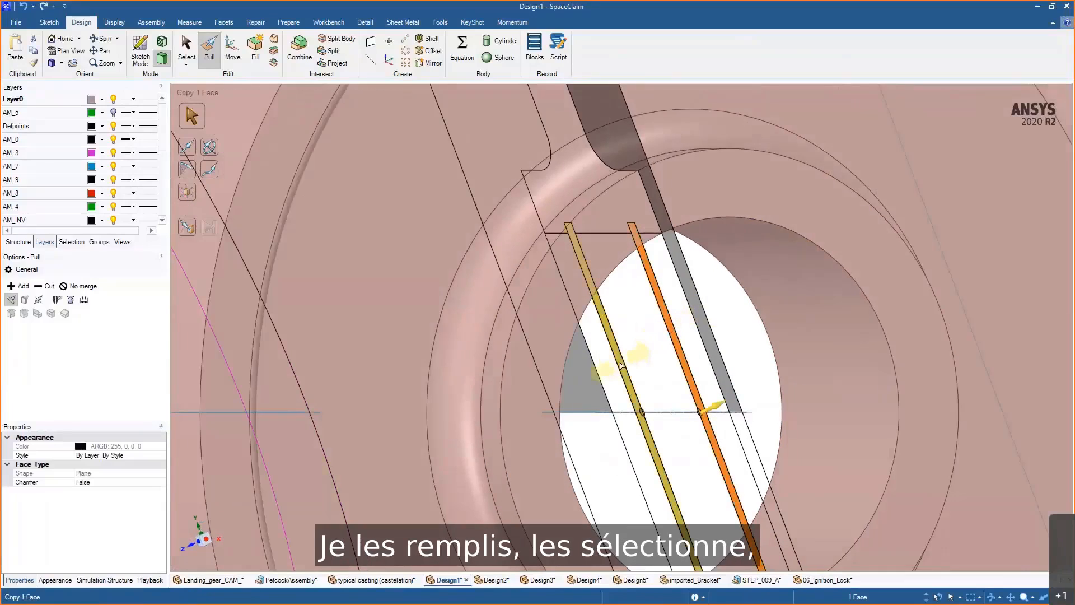
pyautogui.keyDown('ctrl'); pyautogui.click(613, 350); pyautogui.keyUp('ctrl')
pyautogui.keyDown('alt'); pyautogui.click(665, 413); pyautogui.keyUp('alt')
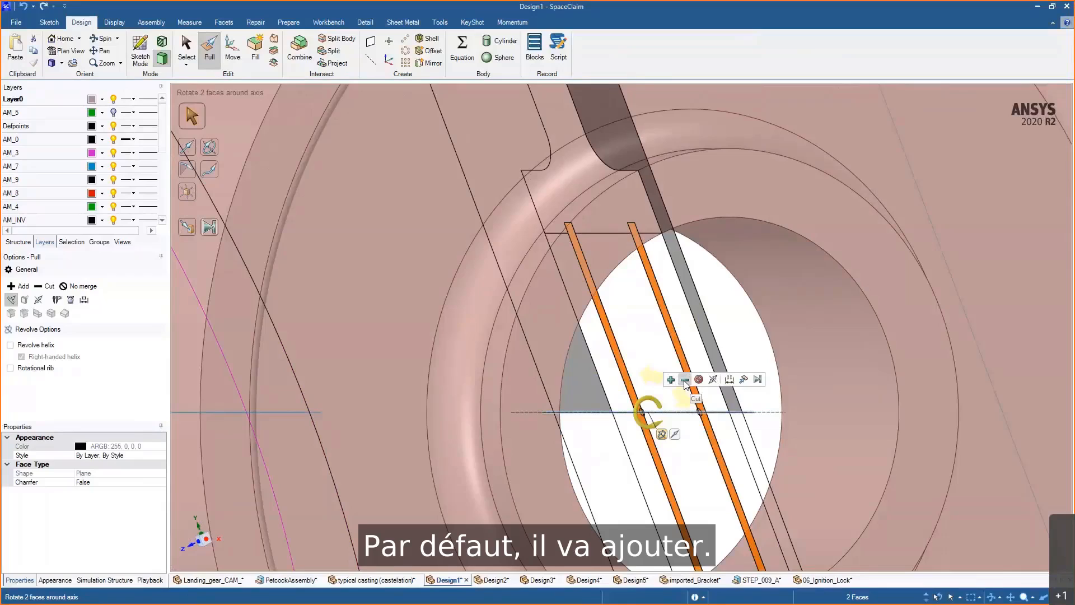
pyautogui.press('f')
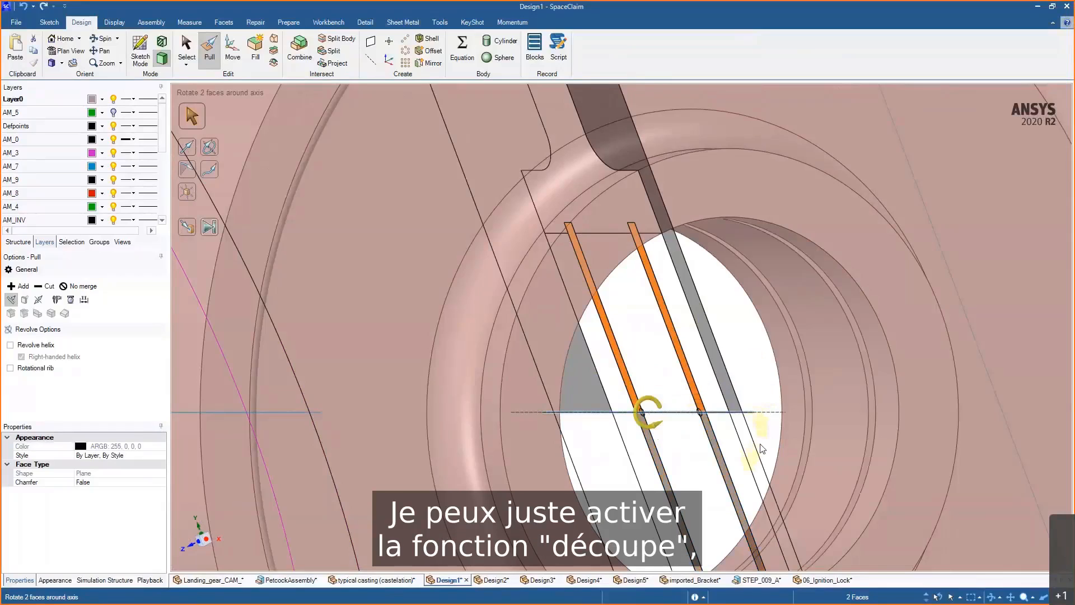
pyautogui.moveTo(756, 376); pyautogui.dragTo(852, 407, button='middle')
# - Inspect the revolved wheel beside the other drawing views from a zoomed-out angle
pyautogui.scroll(-3, 806, 364)
pyautogui.scroll(-5, 845, 352)
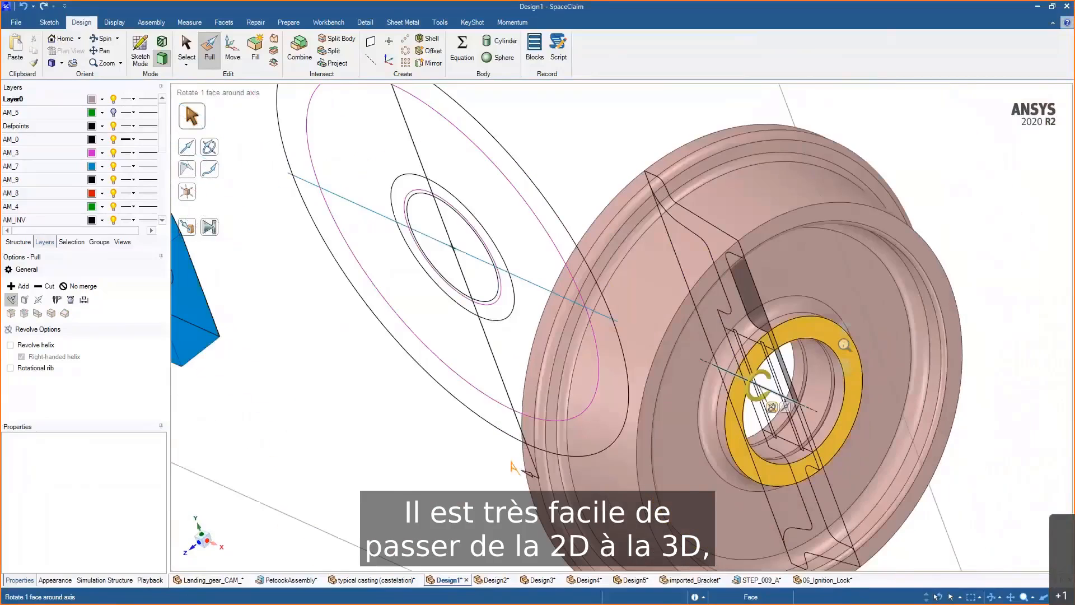
pyautogui.keyDown('shift'); pyautogui.moveTo(844, 344); pyautogui.dragTo(856, 256, button='middle'); pyautogui.keyUp('shift')
pyautogui.moveTo(846, 294); pyautogui.dragTo(865, 300, button='middle')
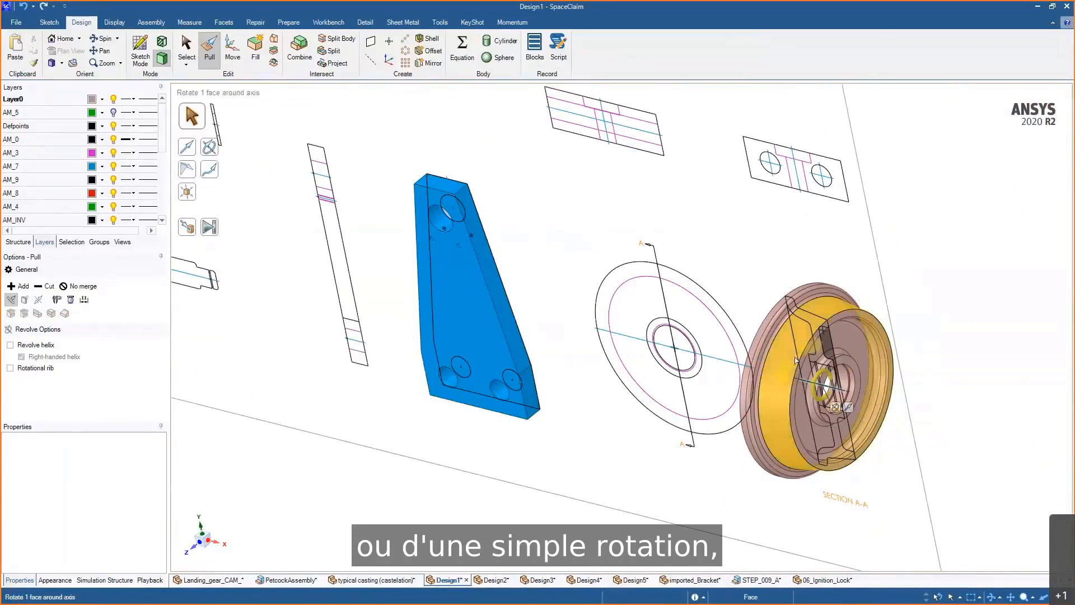
pyautogui.keyDown('shift'); pyautogui.moveTo(1041, 304); pyautogui.dragTo(1003, 546, button='middle'); pyautogui.keyUp('shift')
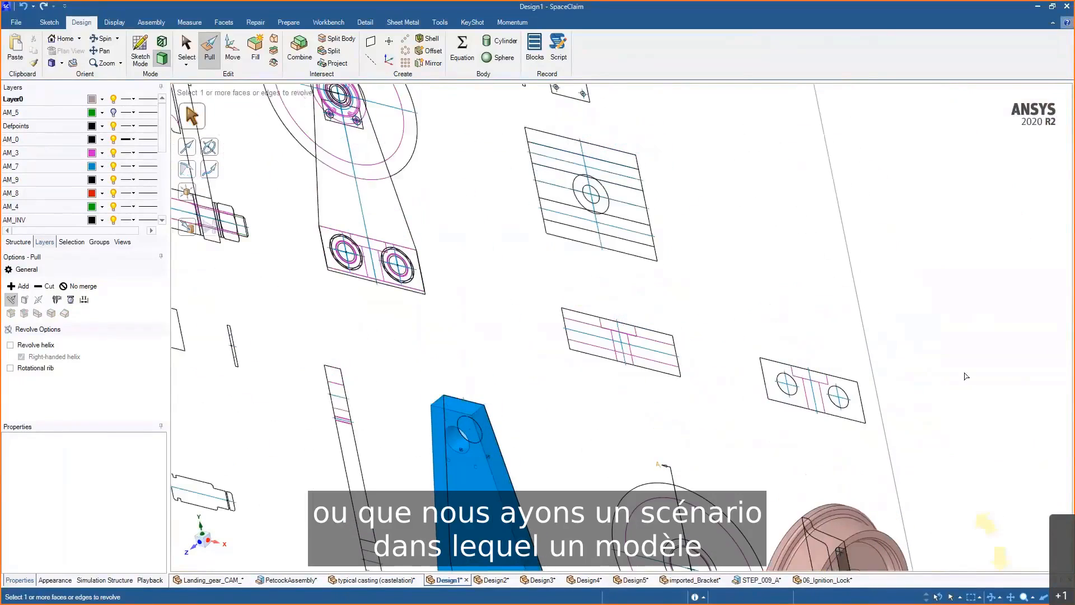
# - Fill the boundary curves of the selected drawing views into planar surfaces
pyautogui.moveTo(965, 374); pyautogui.dragTo(984, 375, button='middle')
pyautogui.press('Escape')
pyautogui.keyDown('ctrl'); pyautogui.moveTo(752, 250); pyautogui.dragTo(712, 252, button='middle'); pyautogui.keyUp('ctrl')
pyautogui.moveTo(542, 161); pyautogui.dragTo(936, 485)
pyautogui.press('f')
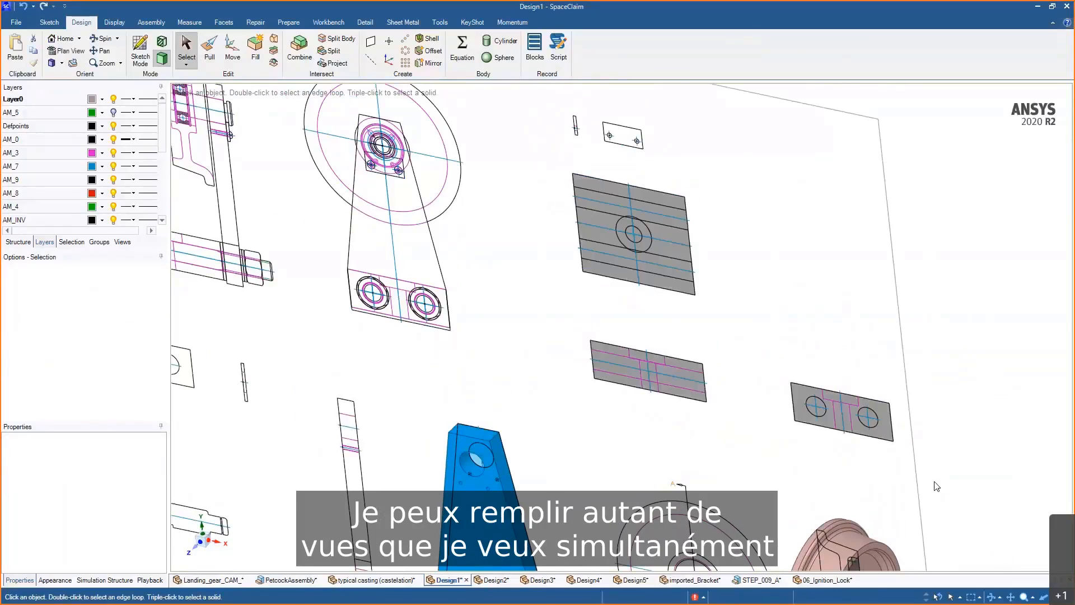
# - Rotate the end view upright by 90° and move it up to the edge of the front view
pyautogui.press('m')
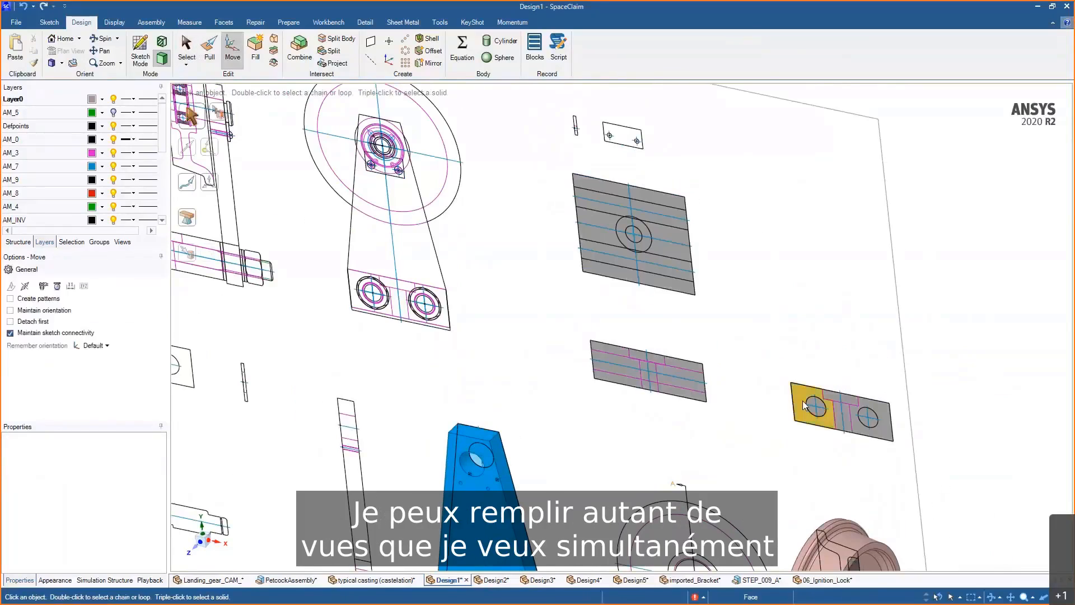
pyautogui.click(807, 400)
pyautogui.scroll(3, 812, 398)
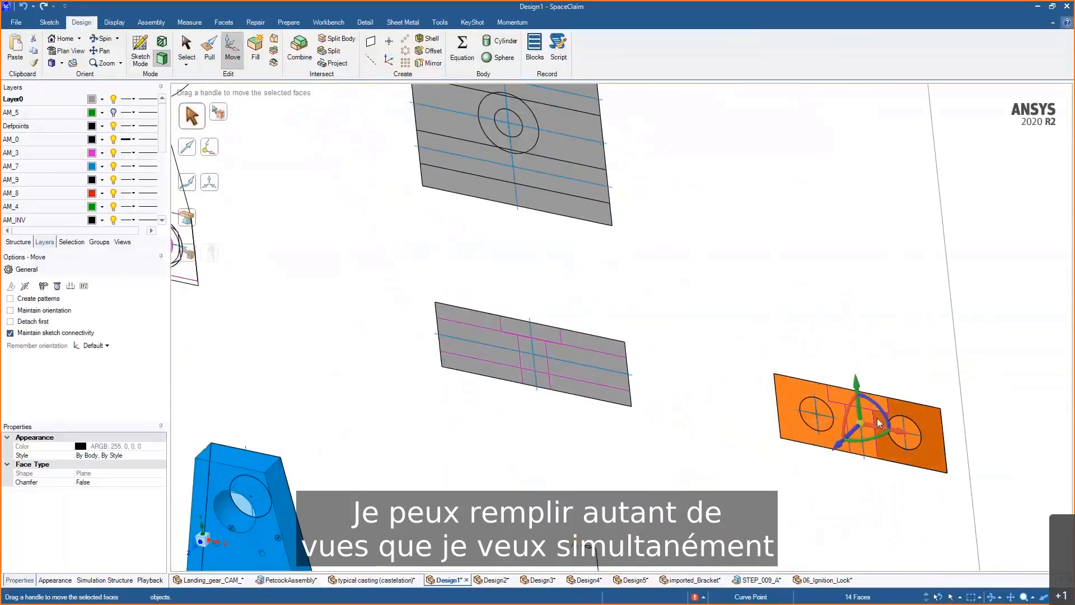
pyautogui.moveTo(857, 425); pyautogui.dragTo(808, 379)
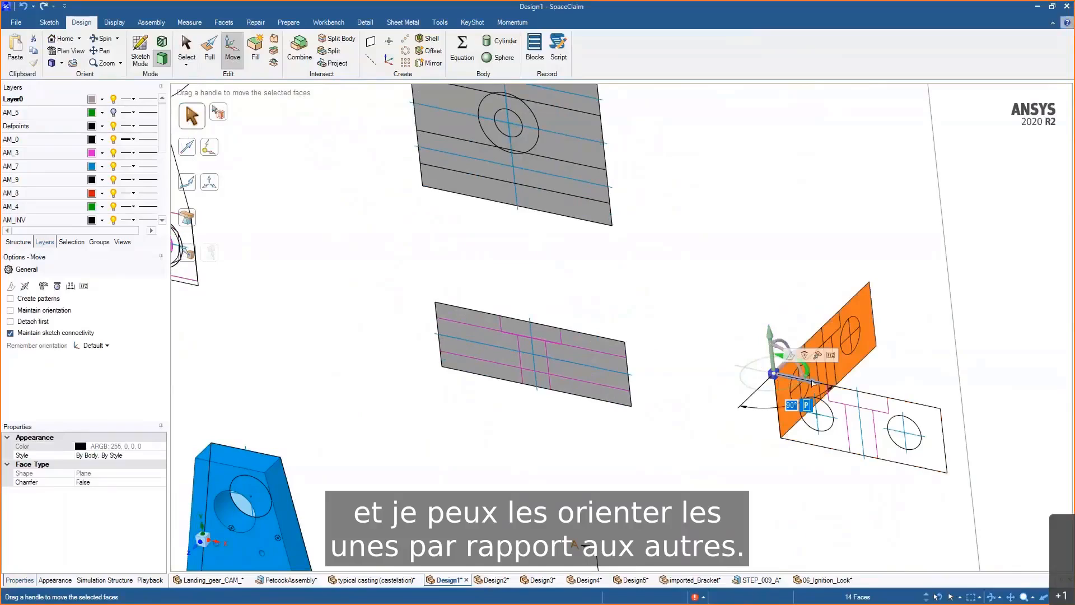
pyautogui.click(806, 381)
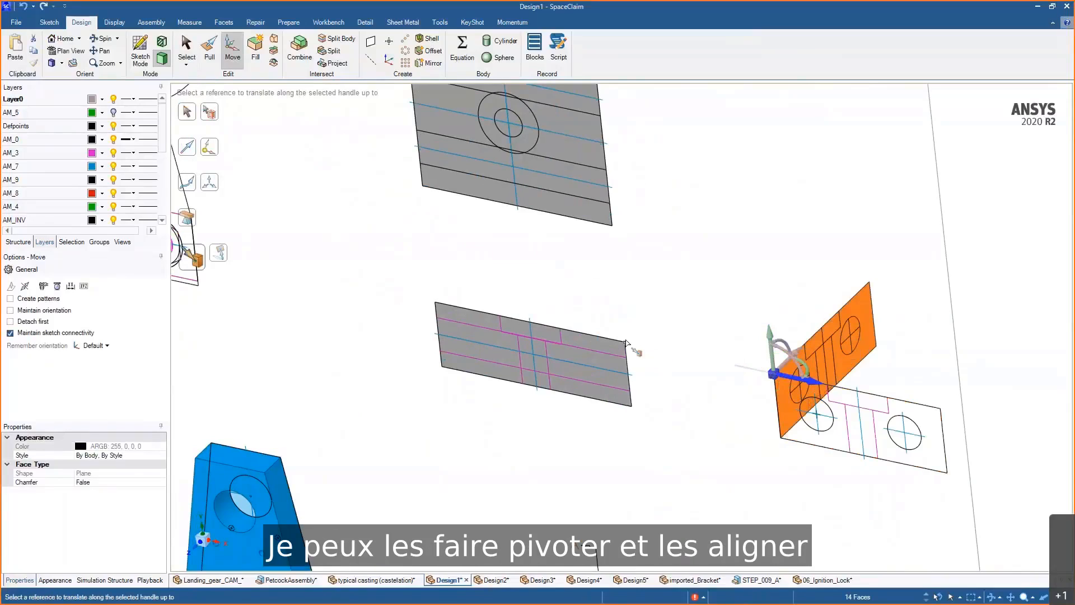
pyautogui.click(625, 343)
# - Rotate the plan view by 270° and move it up to the front view's corner
pyautogui.keyDown('ctrl'); pyautogui.moveTo(642, 311); pyautogui.dragTo(772, 403, button='middle'); pyautogui.keyUp('ctrl')
pyautogui.doubleClick(710, 308)
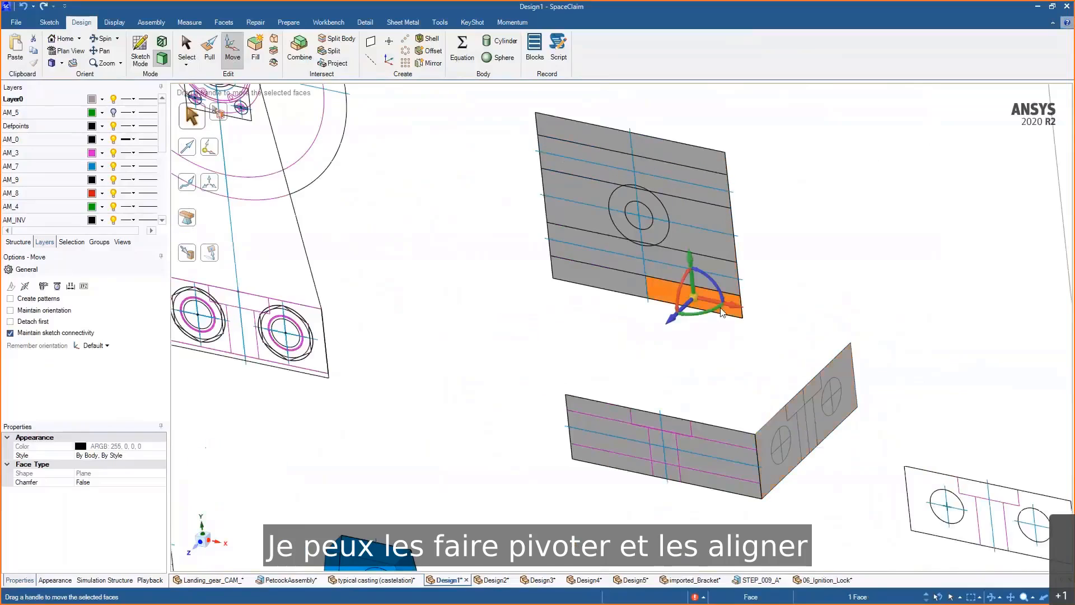
pyautogui.moveTo(642, 223); pyautogui.dragTo(742, 317)
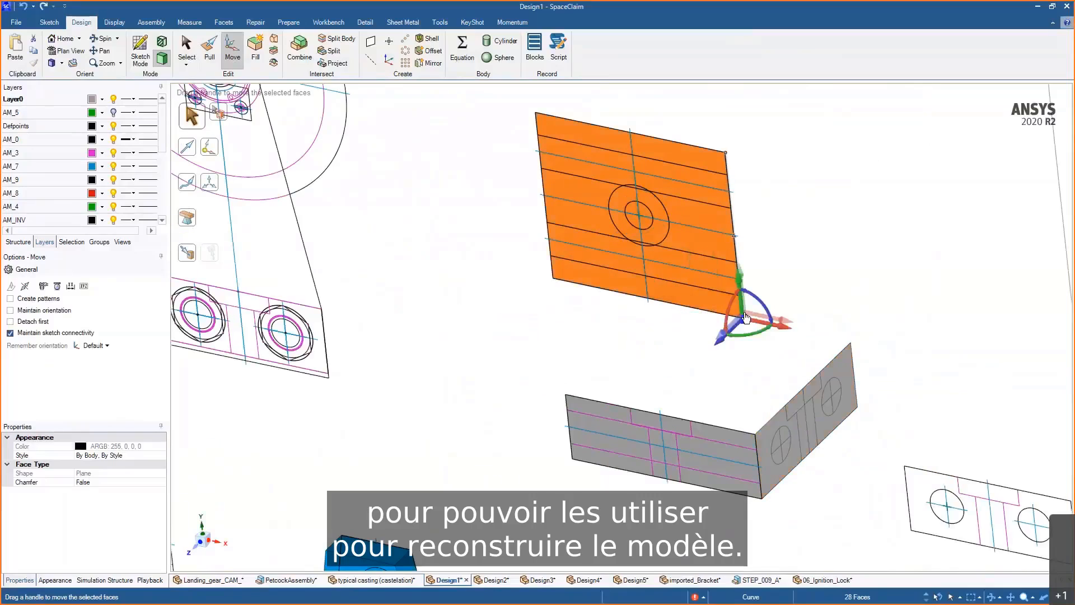
pyautogui.click(753, 288)
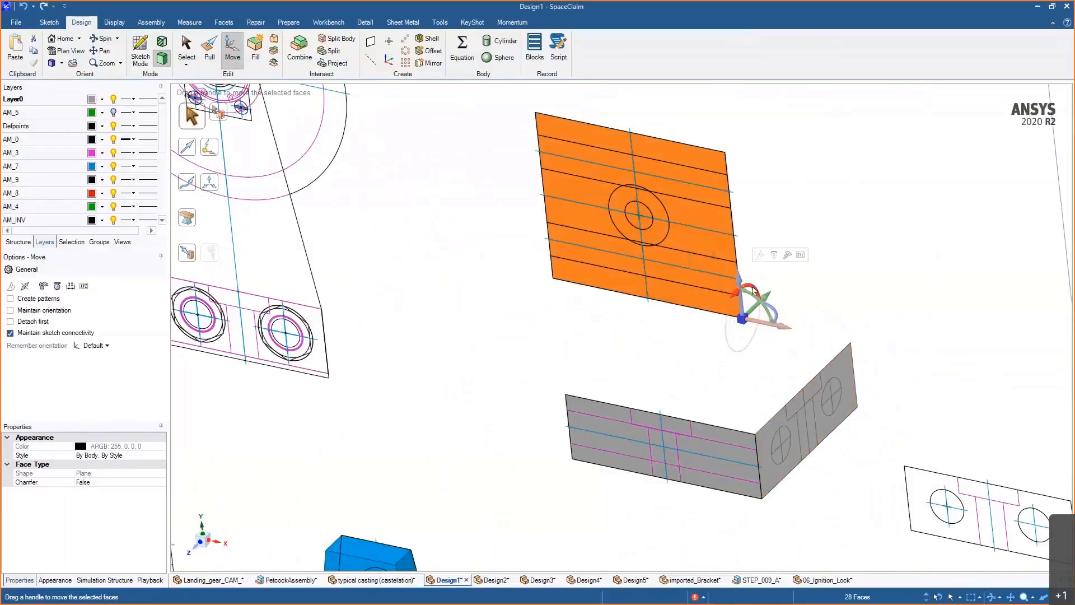
pyautogui.write('270')
pyautogui.press('Return')
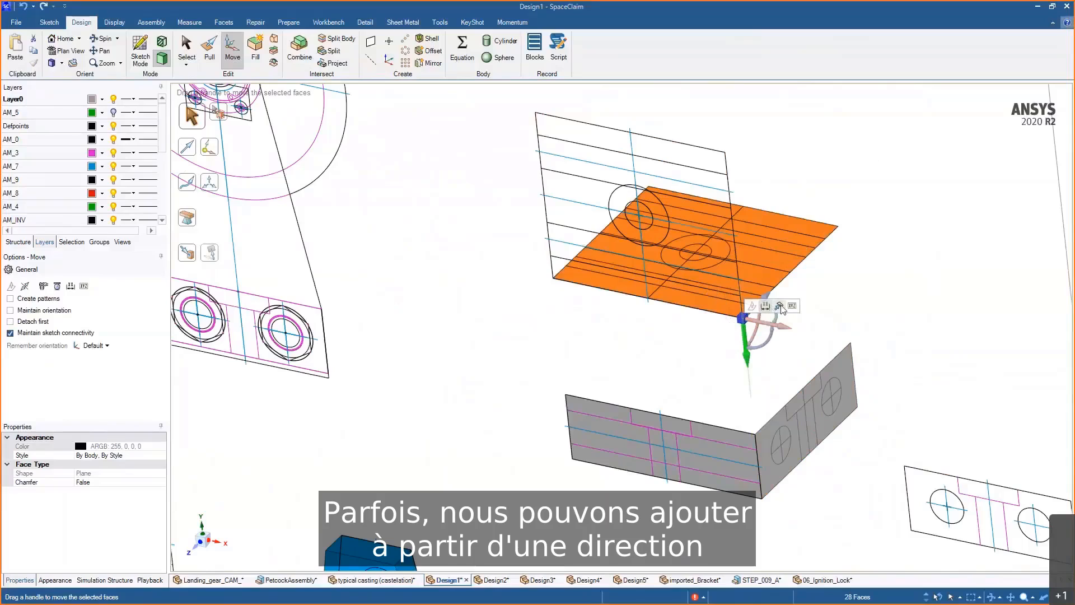
pyautogui.click(781, 308)
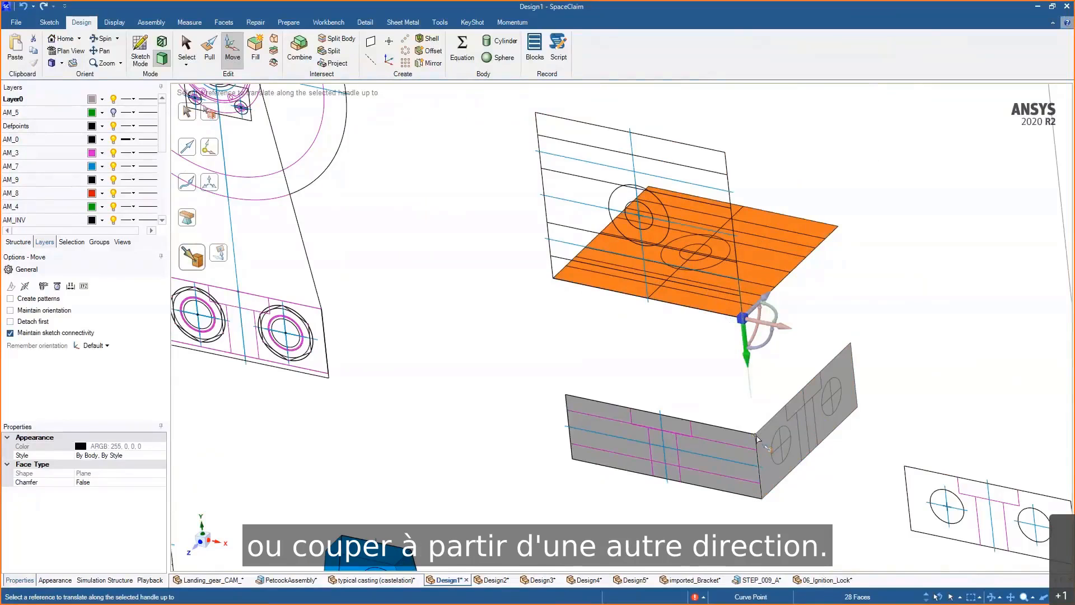
pyautogui.click(756, 434)
# - Extrude the aligned views into a solid block
pyautogui.click(882, 396)
pyautogui.moveTo(883, 396); pyautogui.dragTo(865, 338, button='middle')
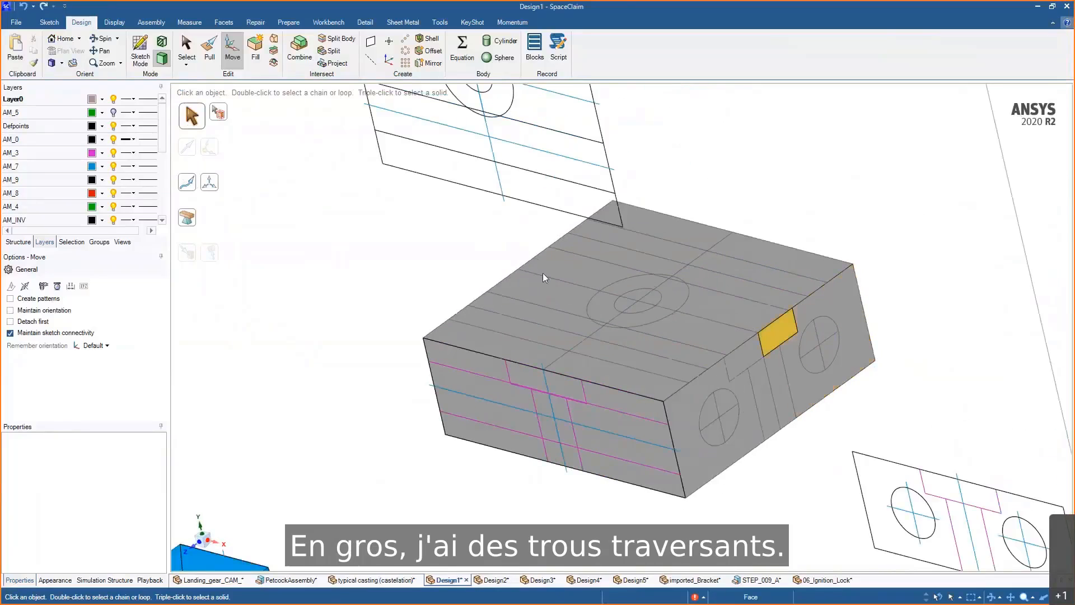
pyautogui.moveTo(451, 303); pyautogui.dragTo(482, 294, button='middle')
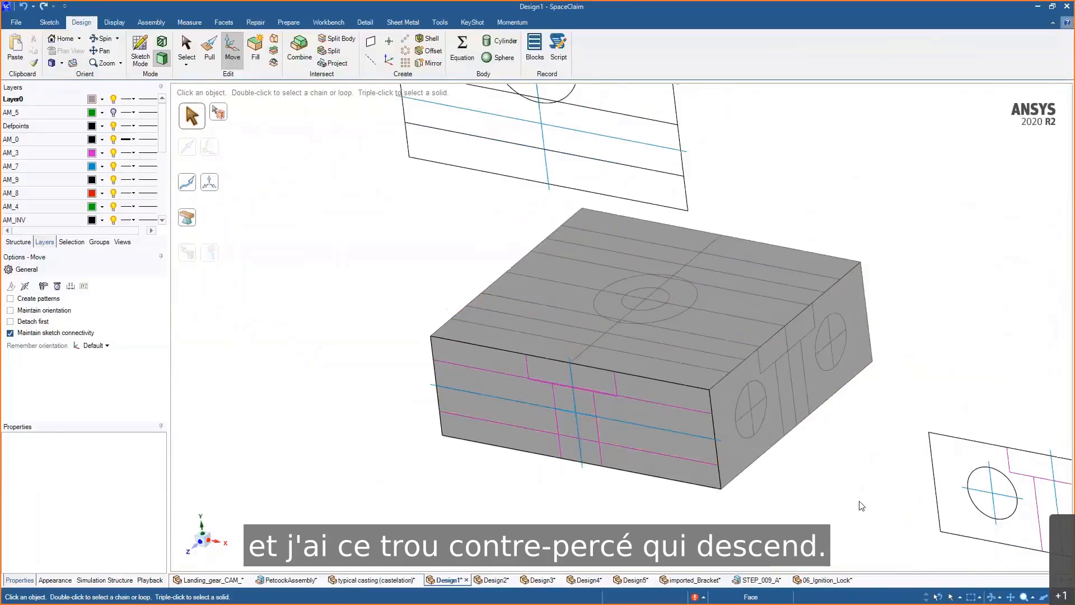
pyautogui.moveTo(861, 505); pyautogui.dragTo(804, 454, button='middle')
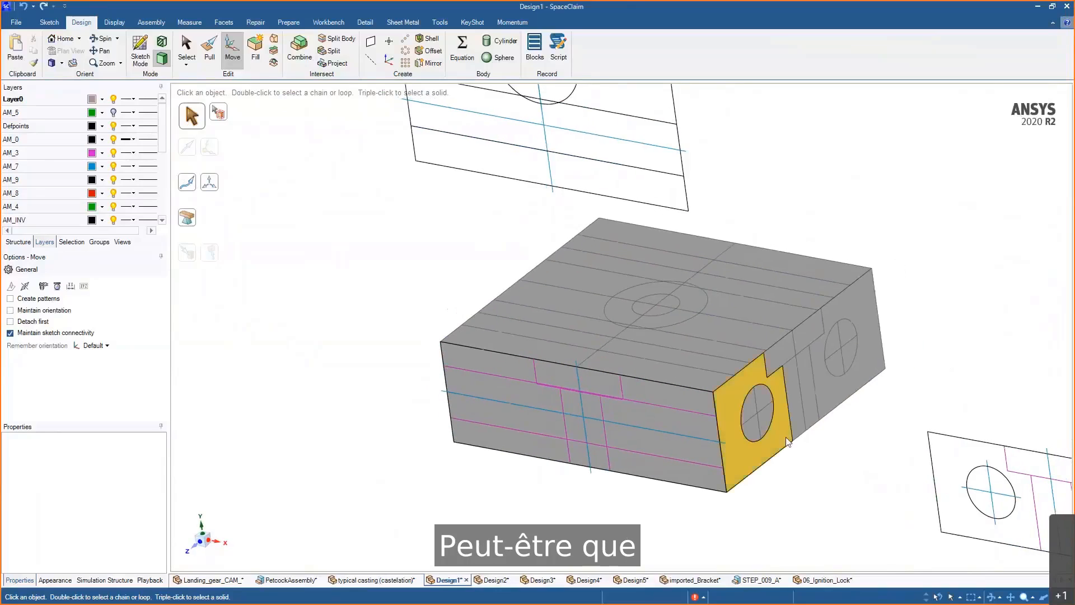
# - Select the end face with its hole faces and pull them up to the opposite side to cut the through-holes
pyautogui.click(785, 436)
pyautogui.keyDown('ctrl'); pyautogui.moveTo(728, 378); pyautogui.dragTo(792, 453); pyautogui.keyUp('ctrl')
pyautogui.keyDown('ctrl'); pyautogui.moveTo(811, 303); pyautogui.dragTo(885, 383); pyautogui.keyUp('ctrl')
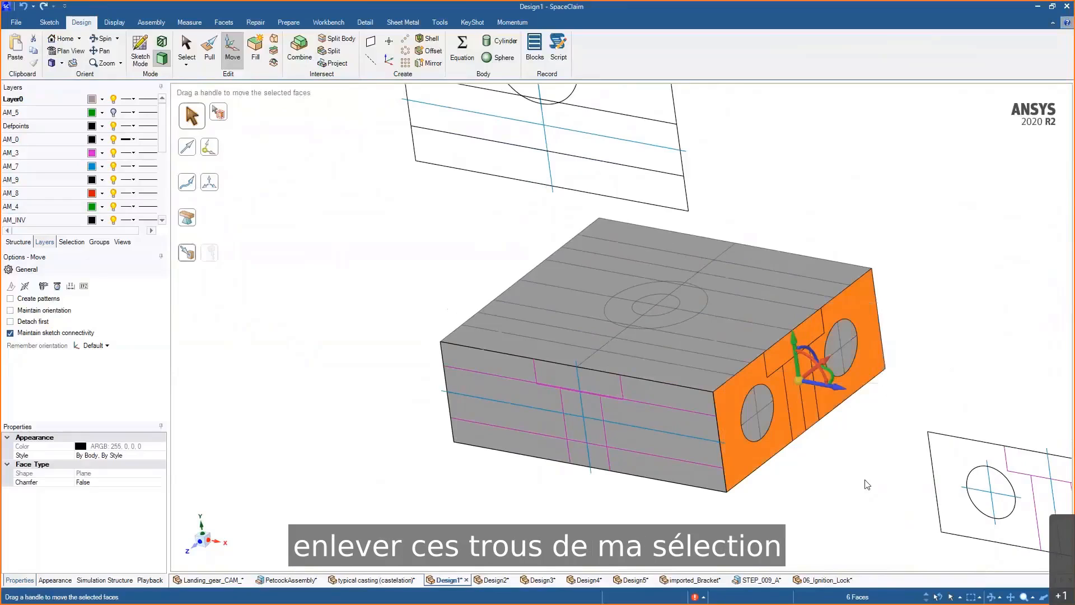
pyautogui.press('p')
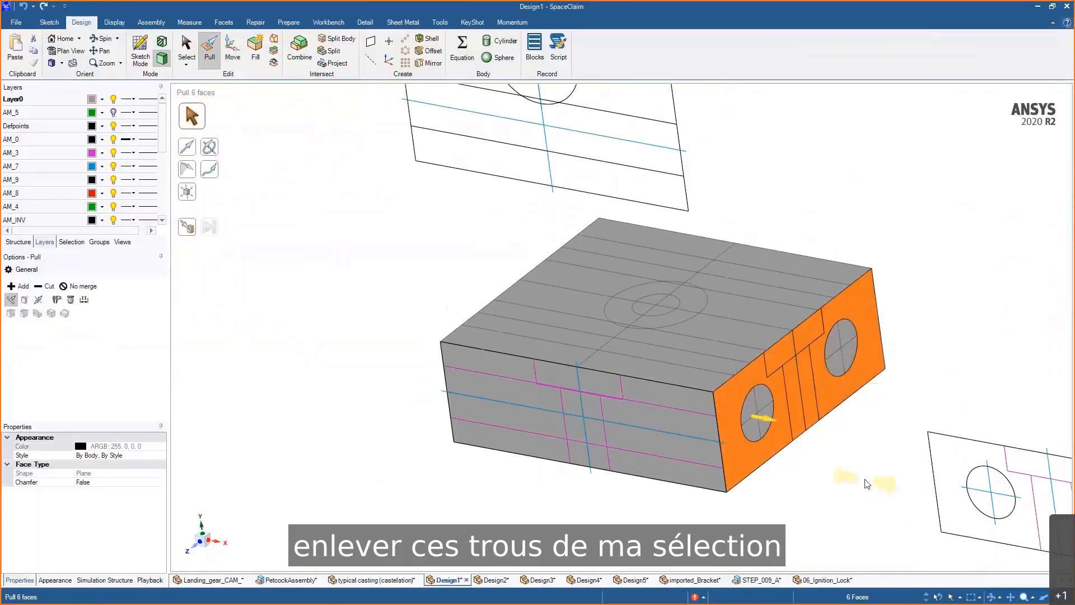
pyautogui.click(192, 229)
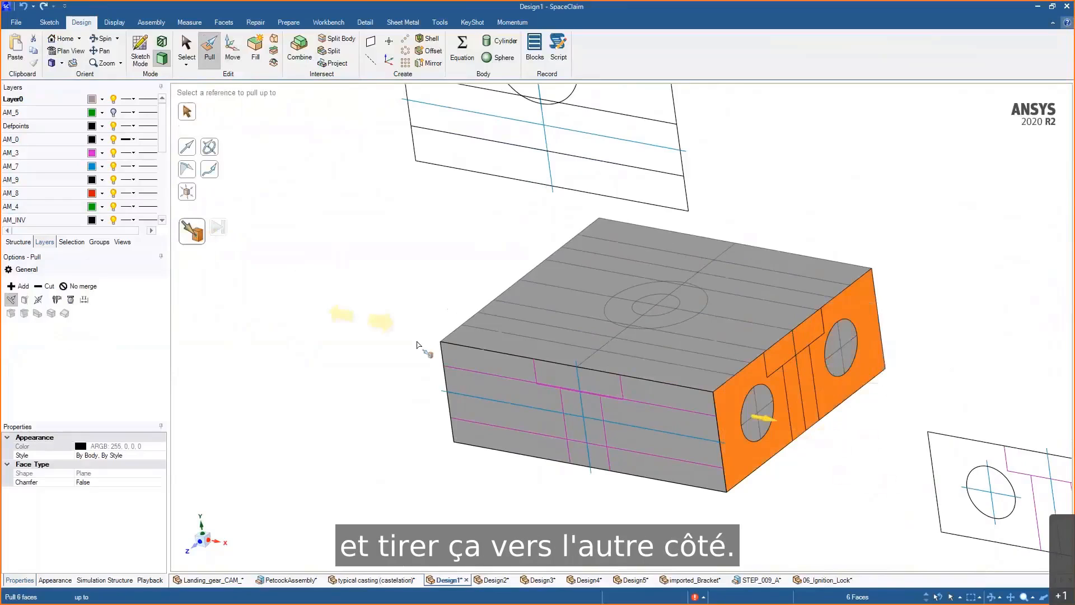
pyautogui.click(437, 366)
# - Change the block's colour from black to a lighter colour
pyautogui.press('Escape')
pyautogui.press('s')
pyautogui.click(756, 455)
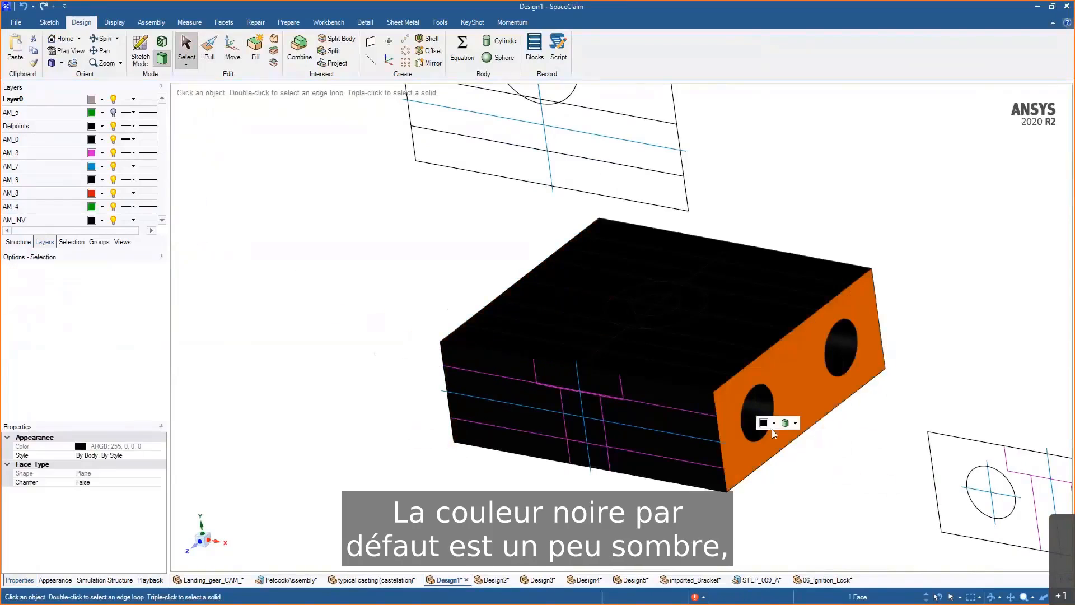
pyautogui.click(774, 423)
pyautogui.click(773, 152)
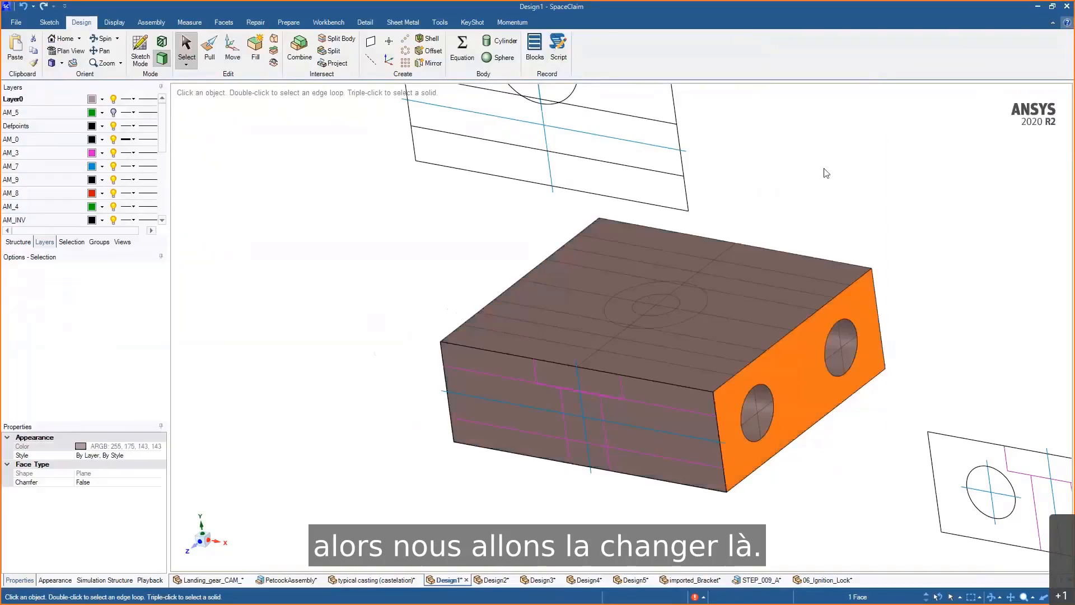
pyautogui.click(826, 173)
# - Examine the block and its holes from several angles with the structure tree open
pyautogui.moveTo(825, 472); pyautogui.dragTo(821, 482, button='middle')
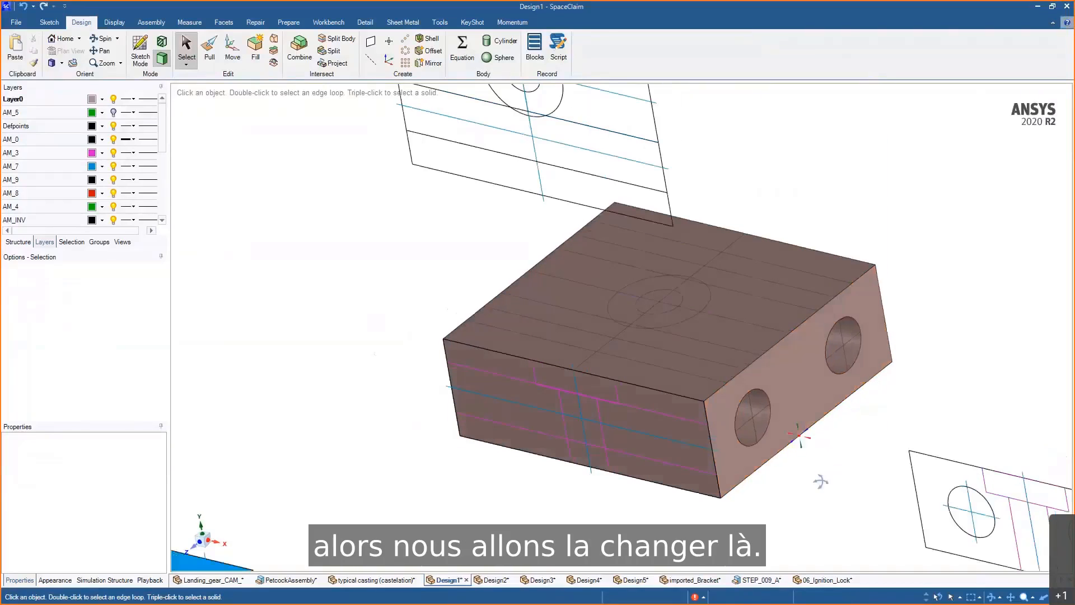
pyautogui.click(18, 242)
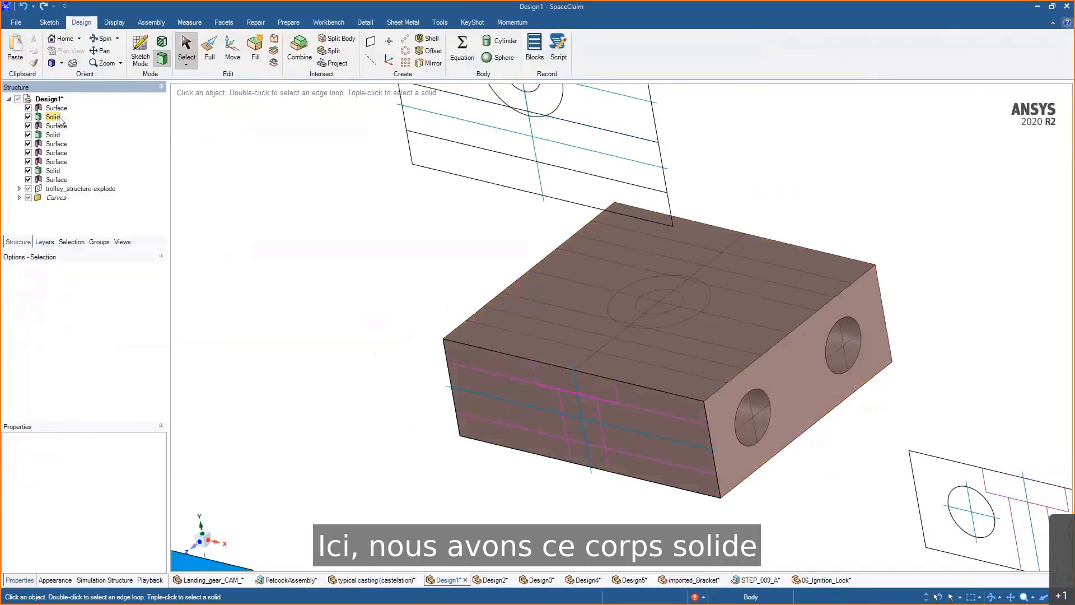
pyautogui.moveTo(398, 233); pyautogui.dragTo(376, 278, button='middle')
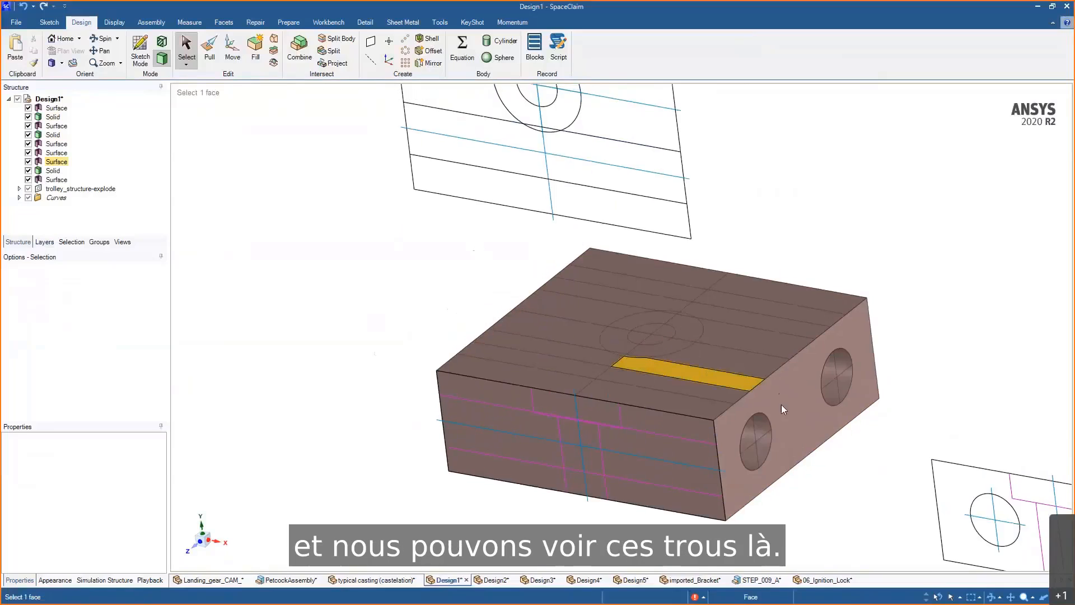
pyautogui.press('v')
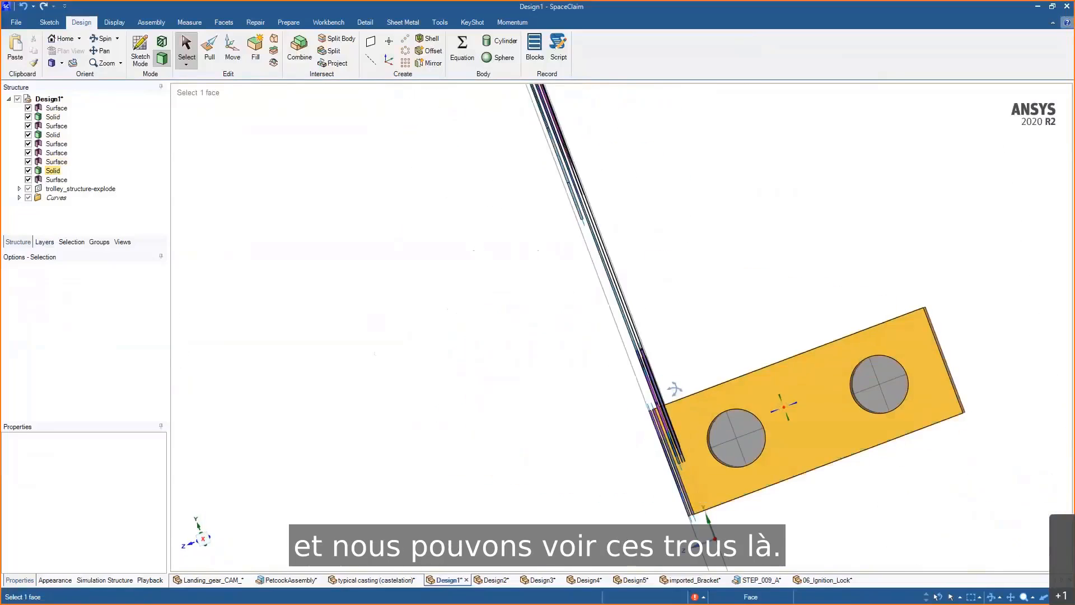
pyautogui.moveTo(675, 388); pyautogui.dragTo(768, 412, button='middle')
pyautogui.scroll(4, 775, 434)
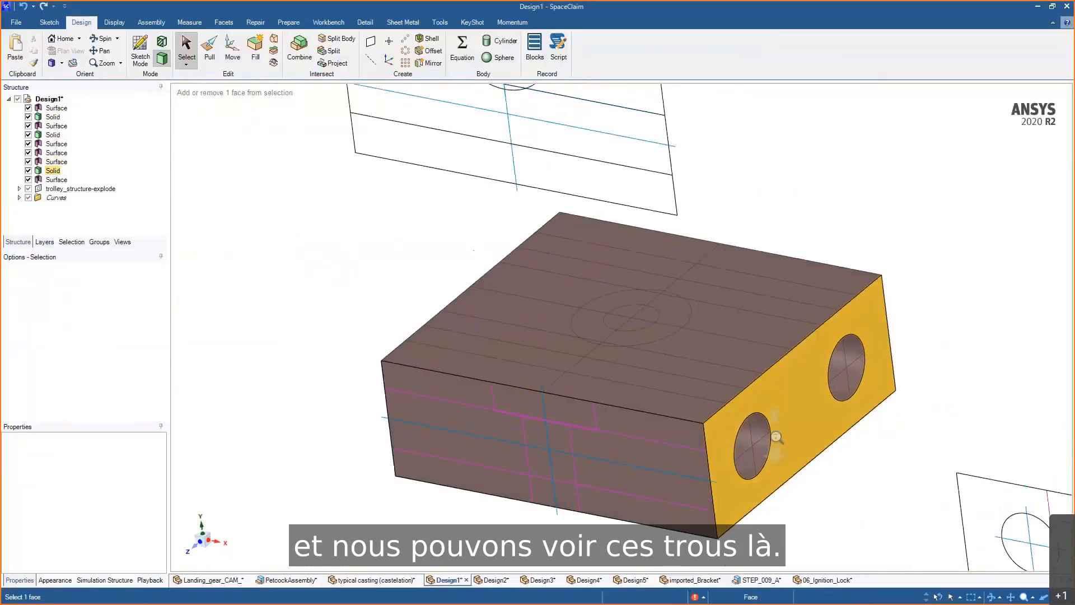
pyautogui.keyDown('ctrl'); pyautogui.moveTo(599, 378); pyautogui.dragTo(653, 334, button='middle'); pyautogui.keyUp('ctrl')
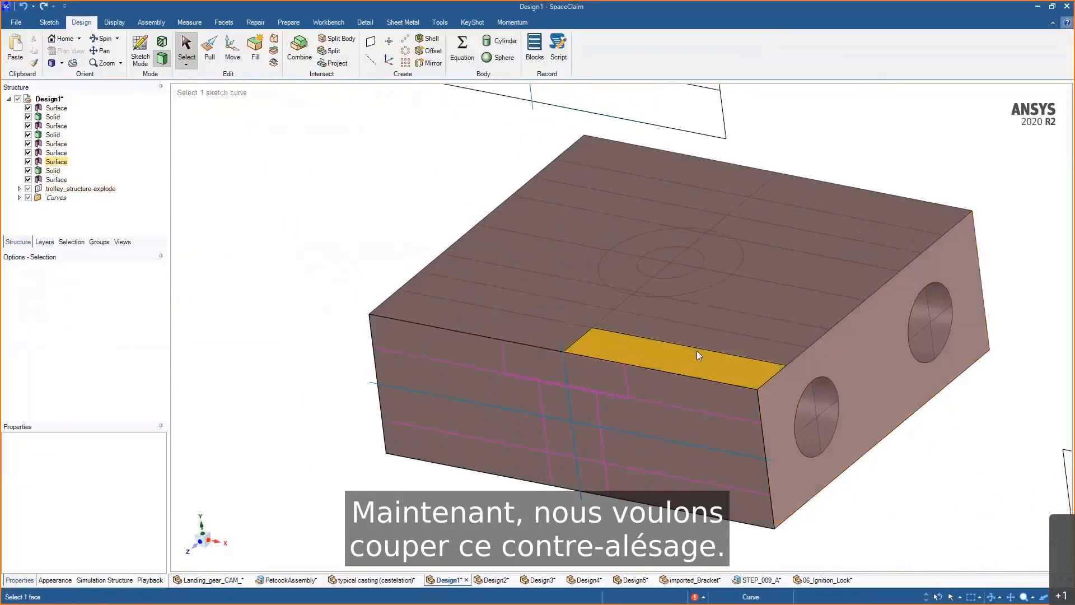
# - Select the central disc faces on the top and pull them down to cut the vertical hole
pyautogui.press('p')
pyautogui.click(680, 266)
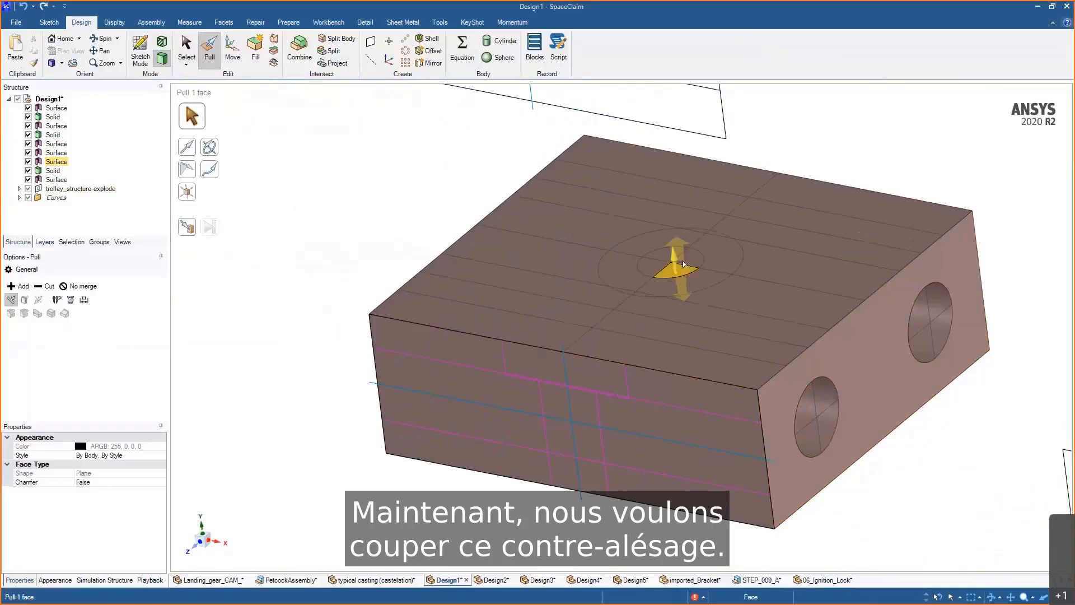
pyautogui.keyDown('ctrl'); pyautogui.click(692, 259); pyautogui.keyUp('ctrl')
pyautogui.keyDown('ctrl'); pyautogui.click(670, 255); pyautogui.keyUp('ctrl')
pyautogui.keyDown('ctrl'); pyautogui.click(652, 265); pyautogui.keyUp('ctrl')
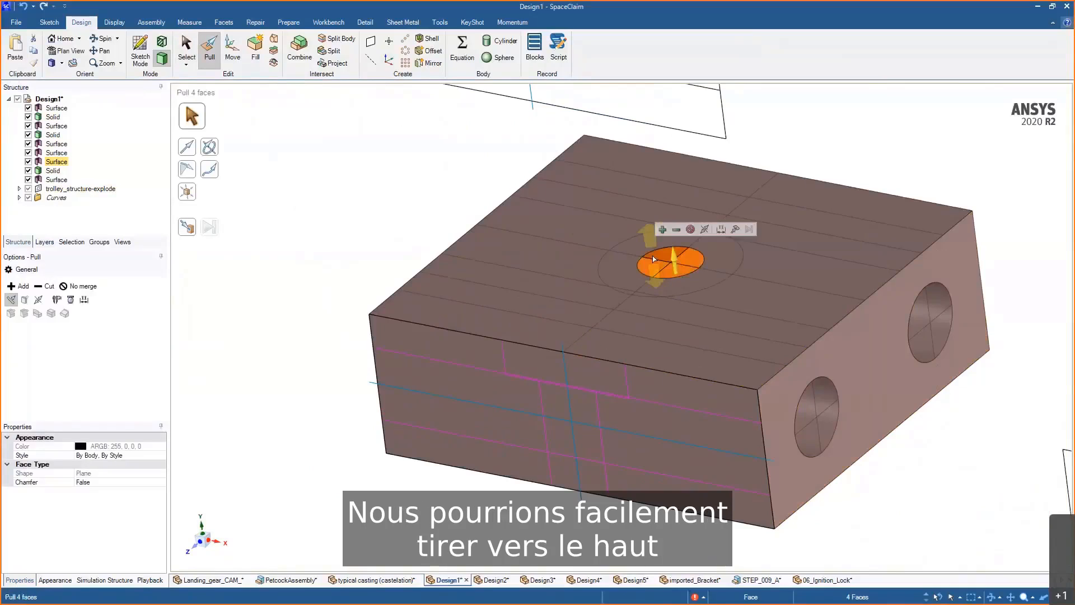
pyautogui.moveTo(651, 260); pyautogui.dragTo(720, 518)
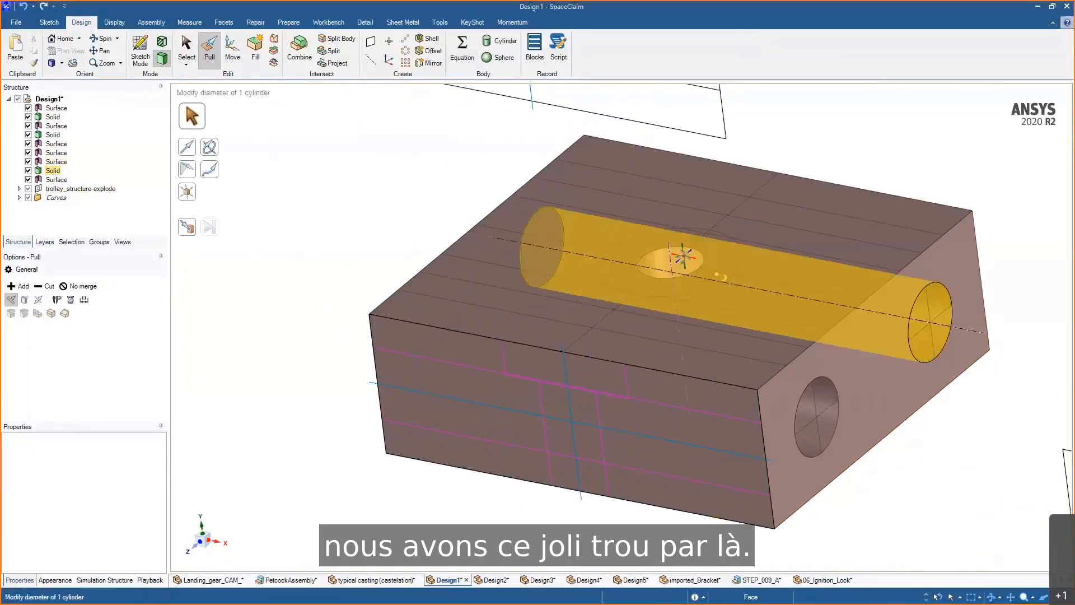
pyautogui.moveTo(684, 256); pyautogui.dragTo(710, 253, button='middle')
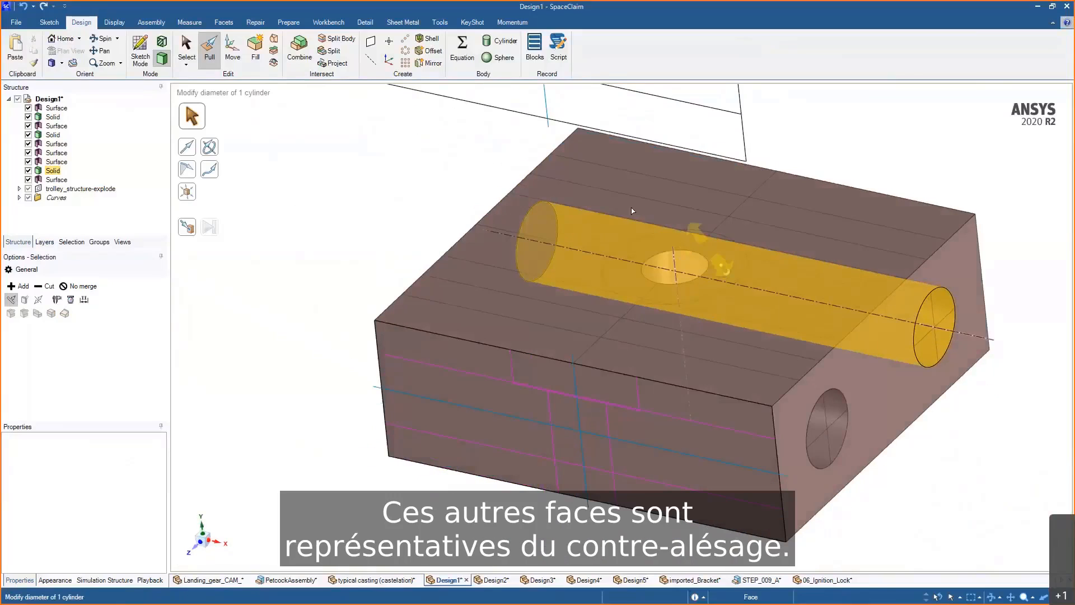
# - Cut the counterbore by pulling the annular top faces up to the counterbore line on the side view
pyautogui.press('s')
pyautogui.moveTo(581, 179); pyautogui.dragTo(788, 338)
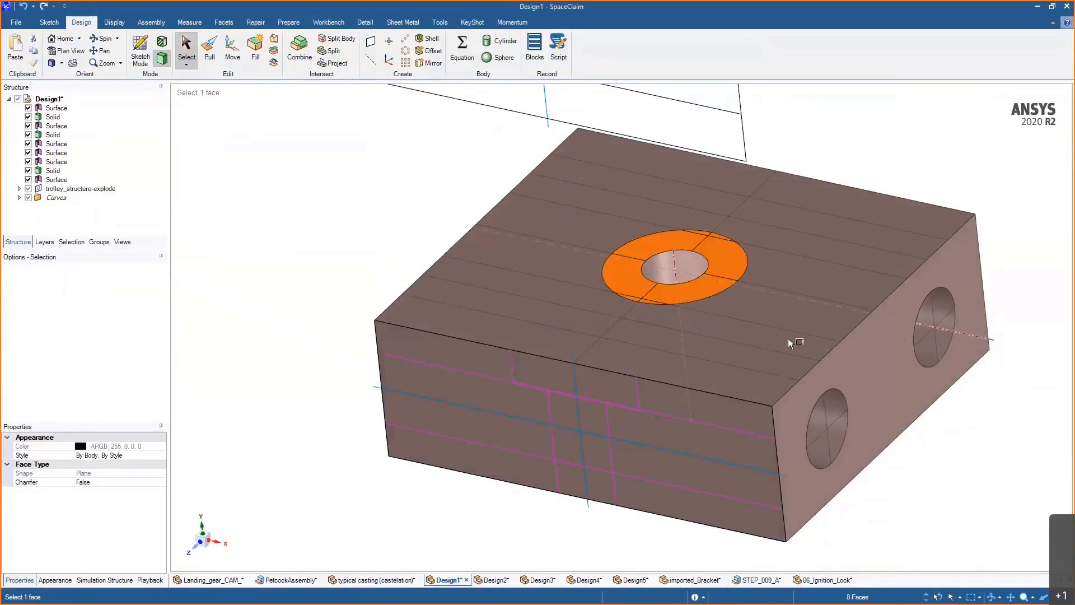
pyautogui.press('p')
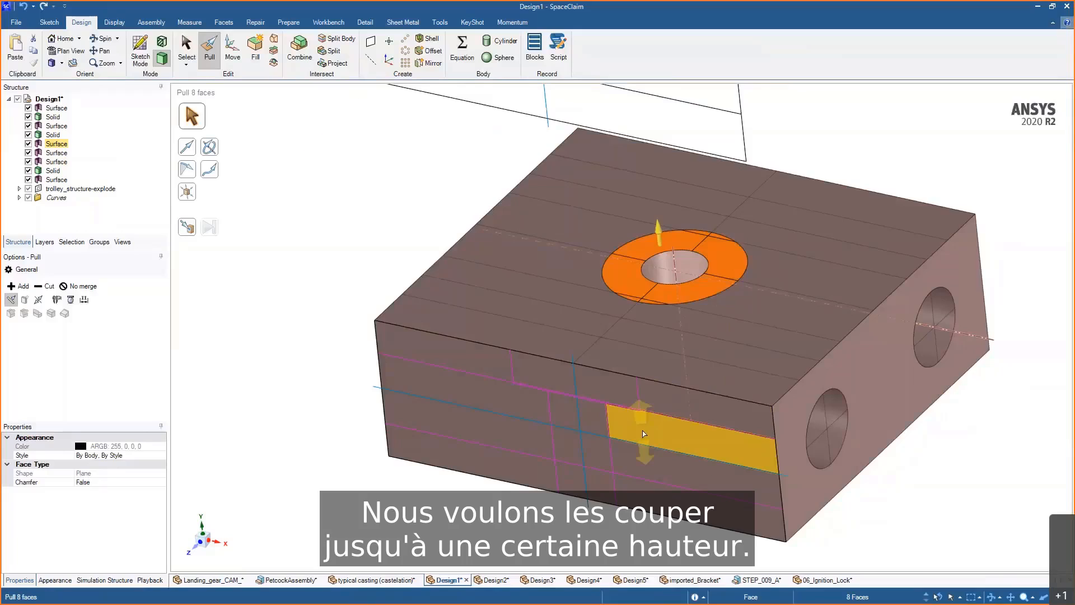
pyautogui.scroll(5, 643, 434)
pyautogui.scroll(-3, 633, 471)
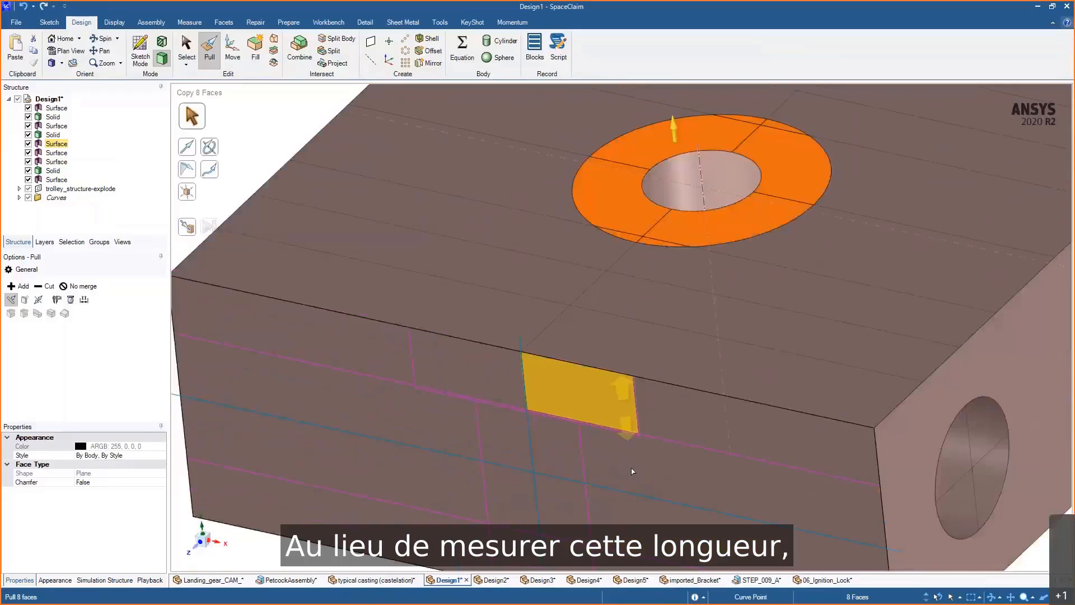
pyautogui.click(182, 234)
pyautogui.scroll(2, 636, 442)
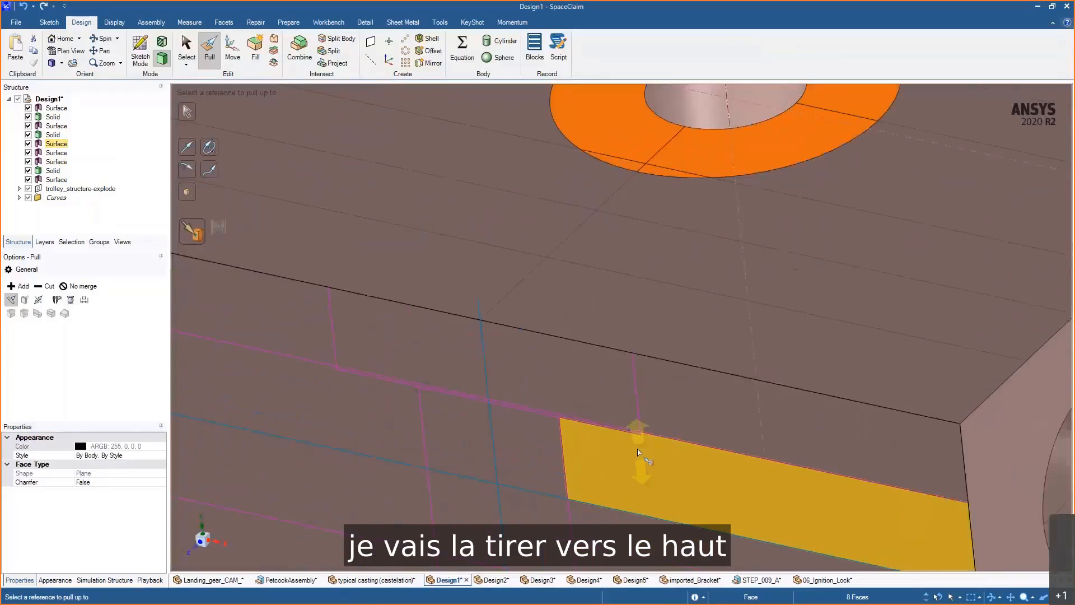
pyautogui.click(640, 436)
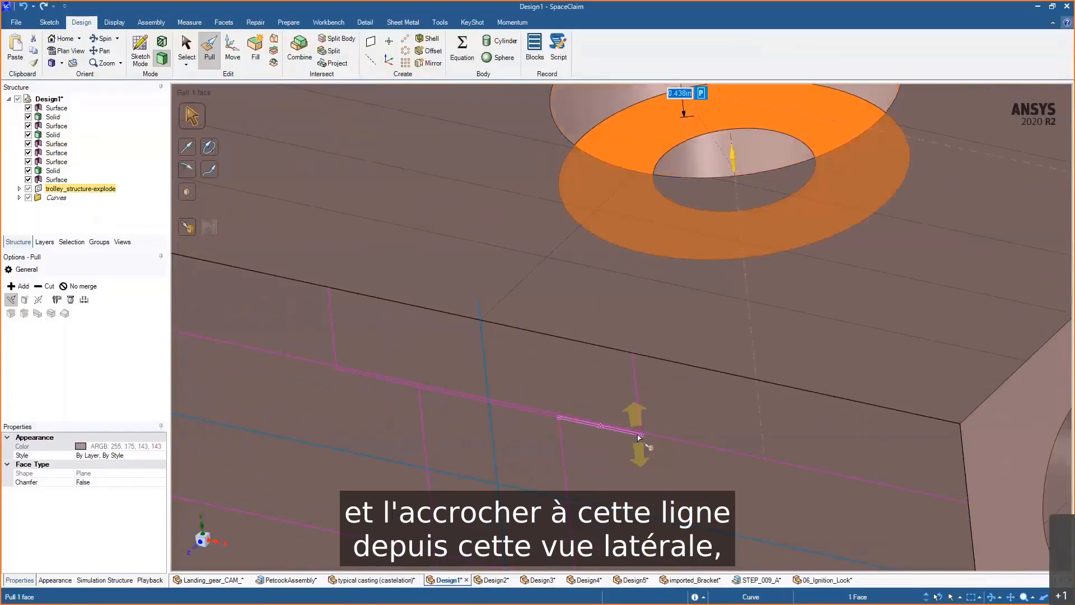
pyautogui.scroll(-3, 640, 438)
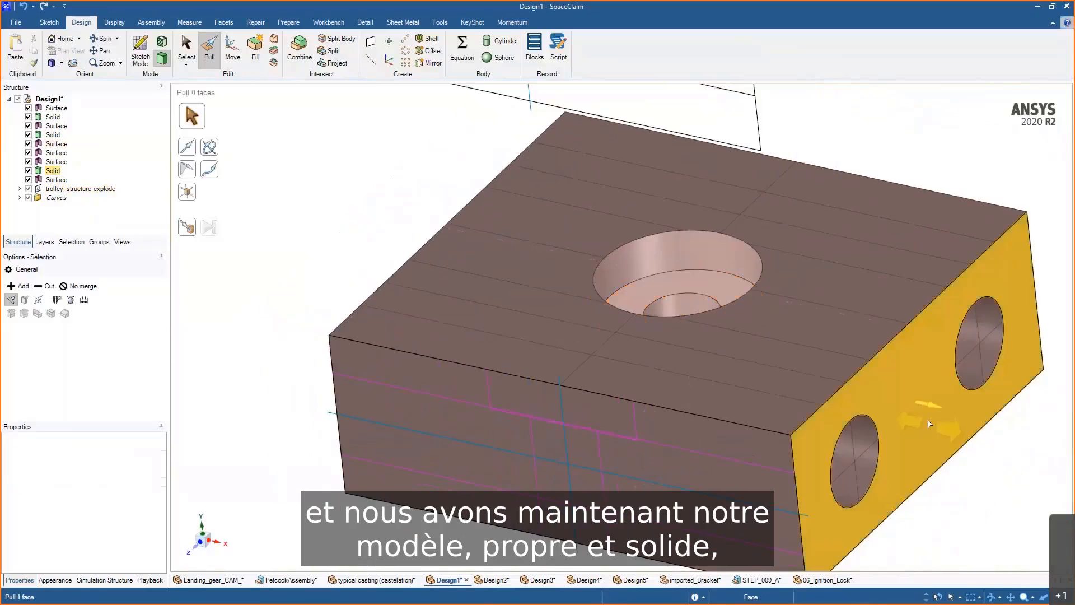
# - Hide all other objects and examine the finished block with its holes from several angles
pyautogui.press('s')
pyautogui.click(928, 420)
pyautogui.rightClick(928, 419)
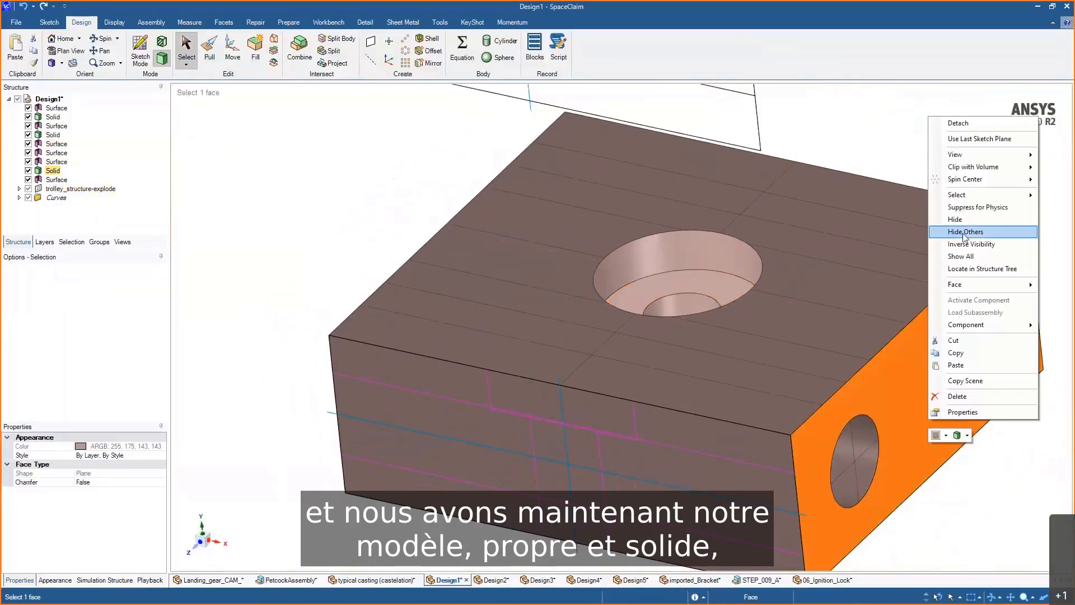
pyautogui.click(964, 234)
pyautogui.click(933, 165)
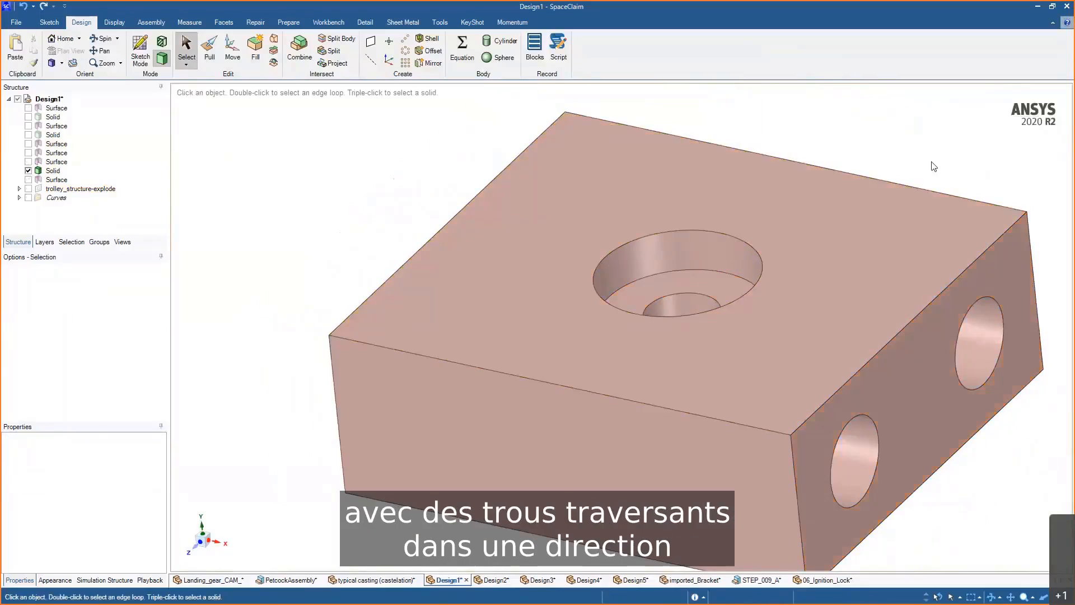
pyautogui.scroll(-3, 934, 166)
pyautogui.moveTo(933, 166); pyautogui.dragTo(855, 248, button='middle')
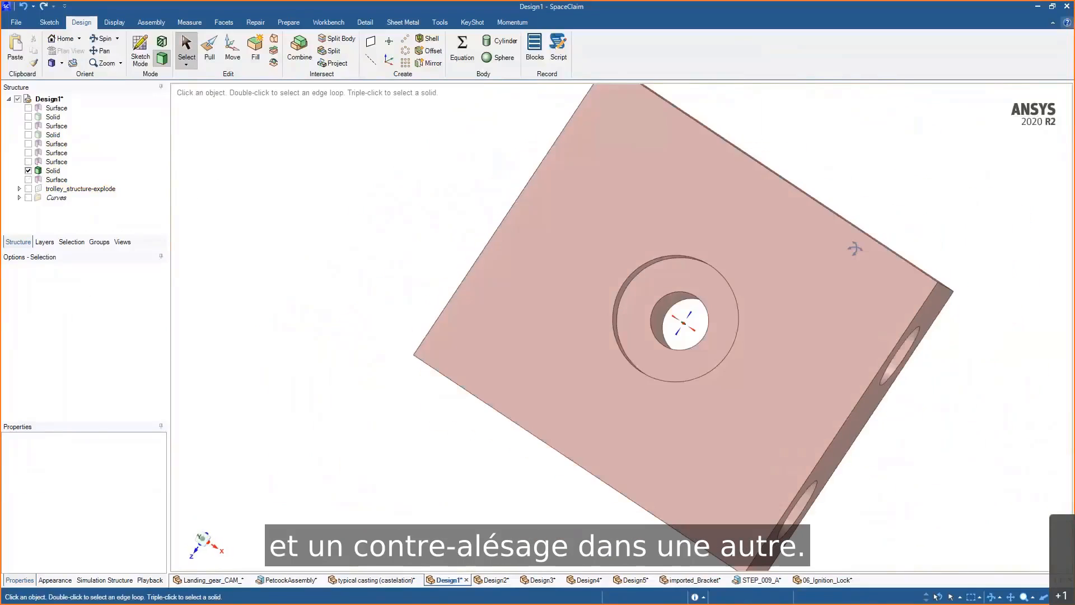
pyautogui.press('h')
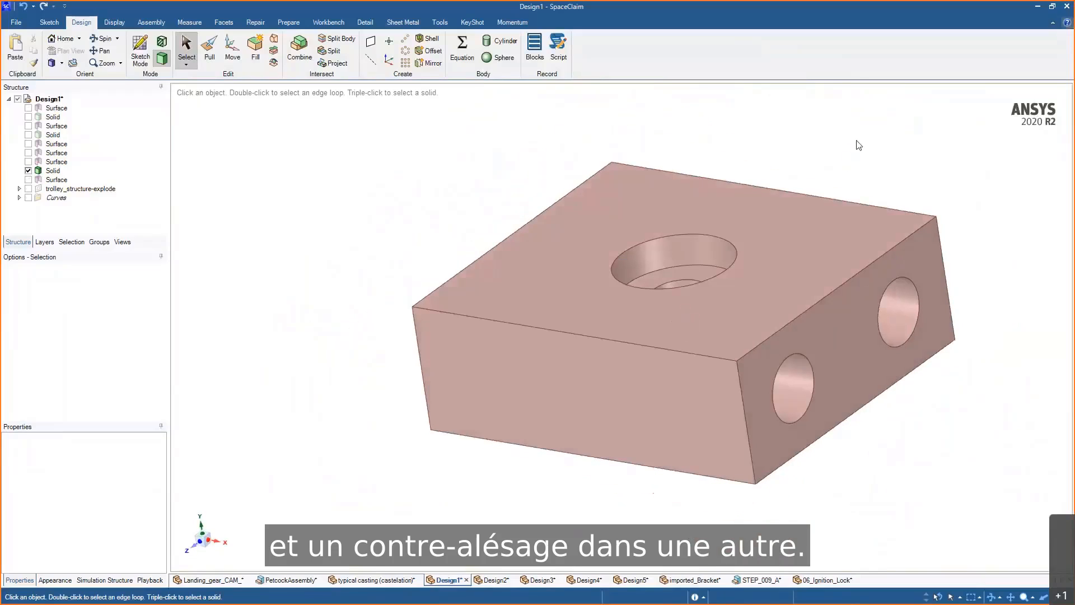
pyautogui.click(880, 207)
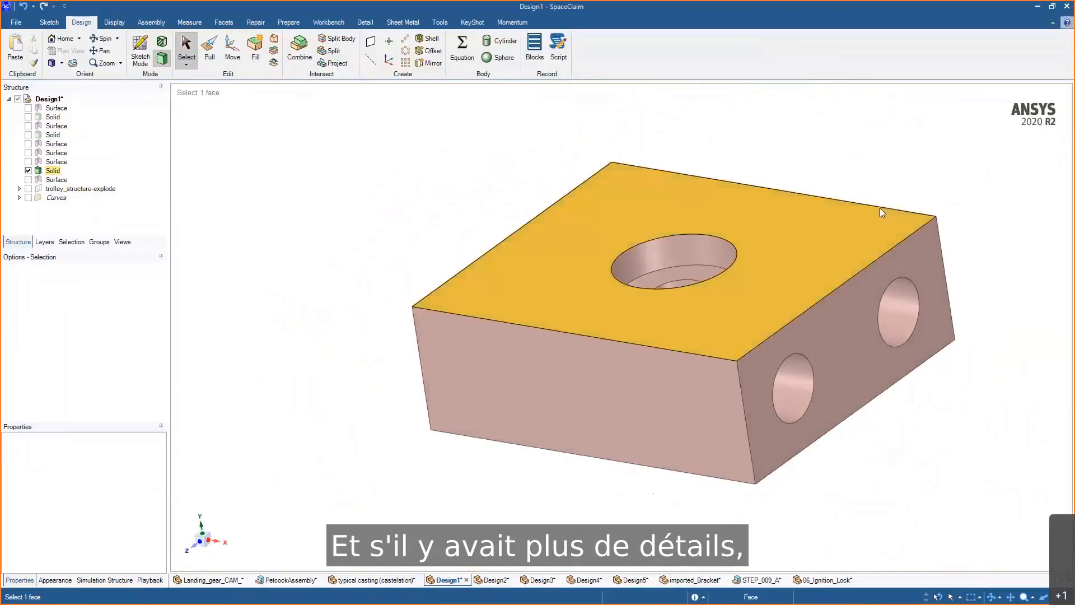
pyautogui.click(965, 326)
pyautogui.scroll(-2, 968, 316)
pyautogui.keyDown('shift'); pyautogui.moveTo(971, 312); pyautogui.dragTo(794, 416, button='middle'); pyautogui.keyUp('shift')
pyautogui.click(791, 417)
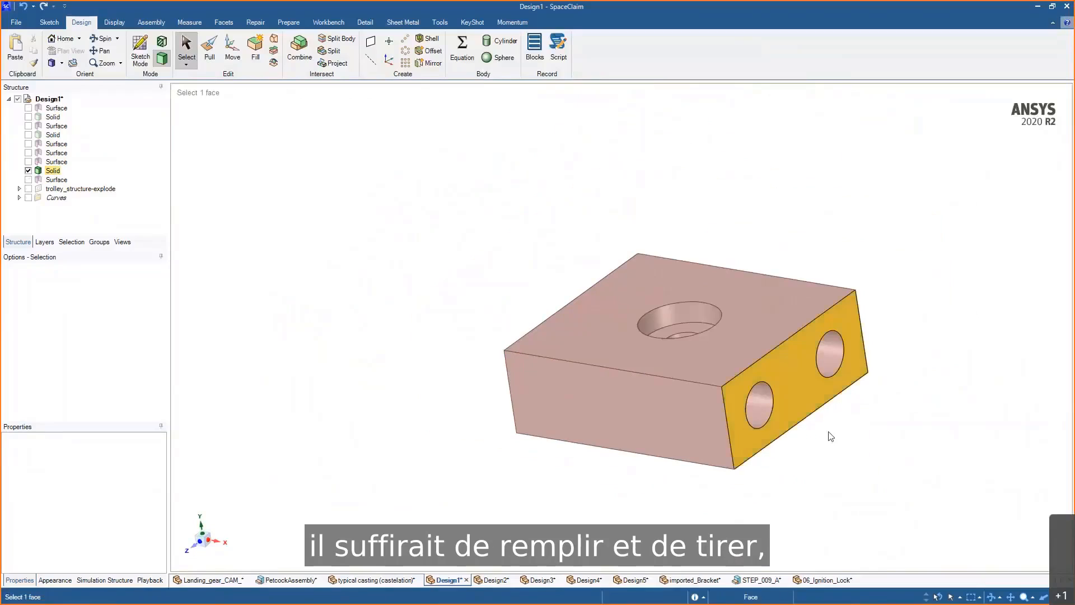
pyautogui.click(830, 433)
pyautogui.moveTo(893, 354)
pyautogui.mouseDown(button='middle')
pyautogui.moveTo(912, 380)
pyautogui.moveTo(893, 367)
pyautogui.mouseUp(button='middle')
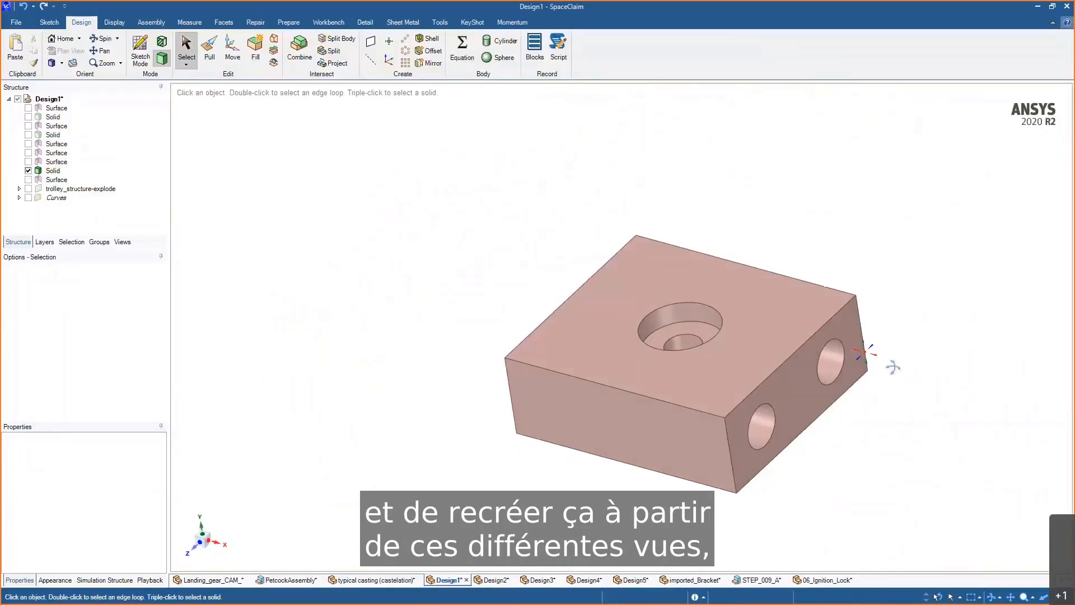
# - Show all hidden objects in the design again
pyautogui.rightClick(896, 370)
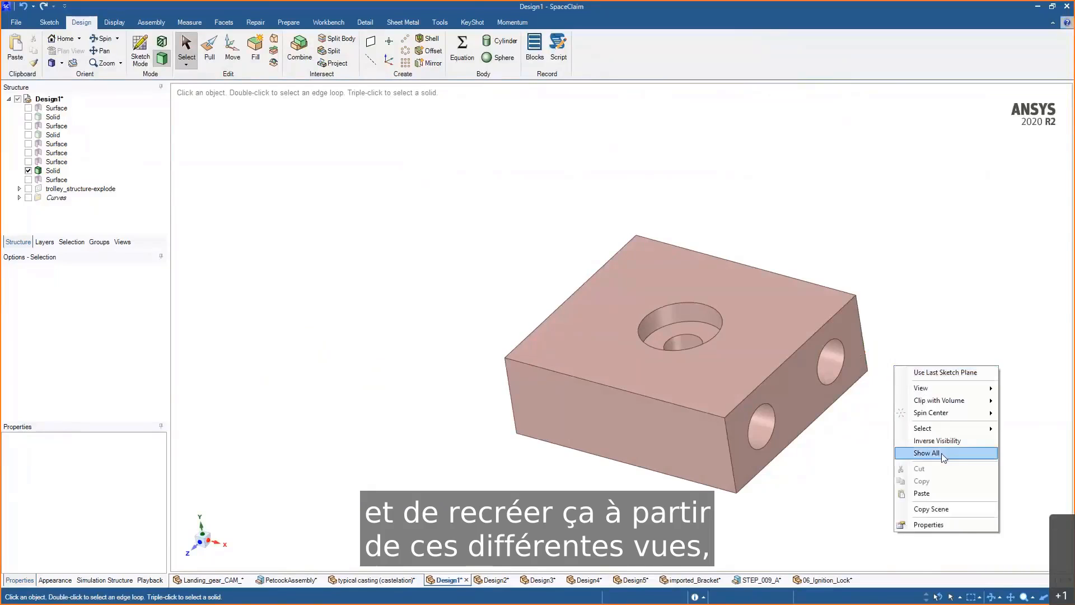
pyautogui.click(941, 453)
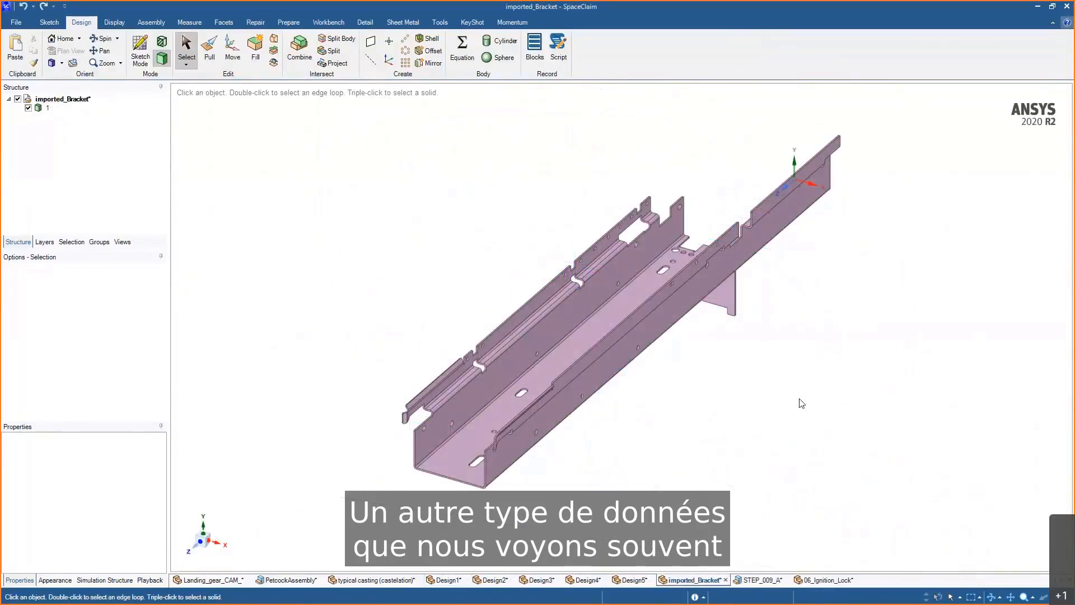
# - Examine the imported bracket sheet-metal model from several angles
pyautogui.moveTo(802, 404); pyautogui.dragTo(780, 386, button='middle')
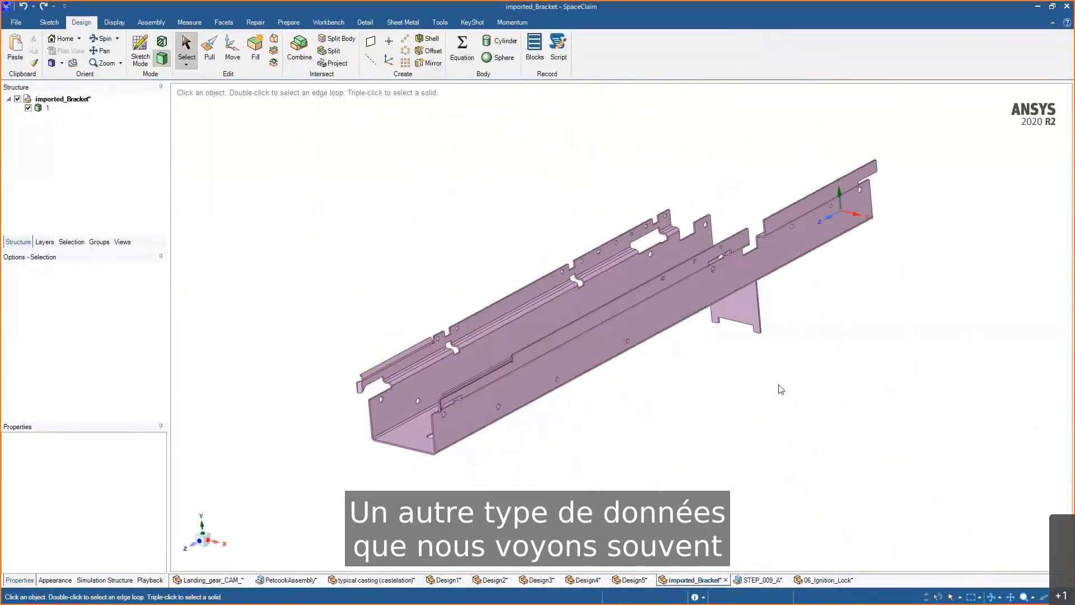
pyautogui.scroll(3, 627, 419)
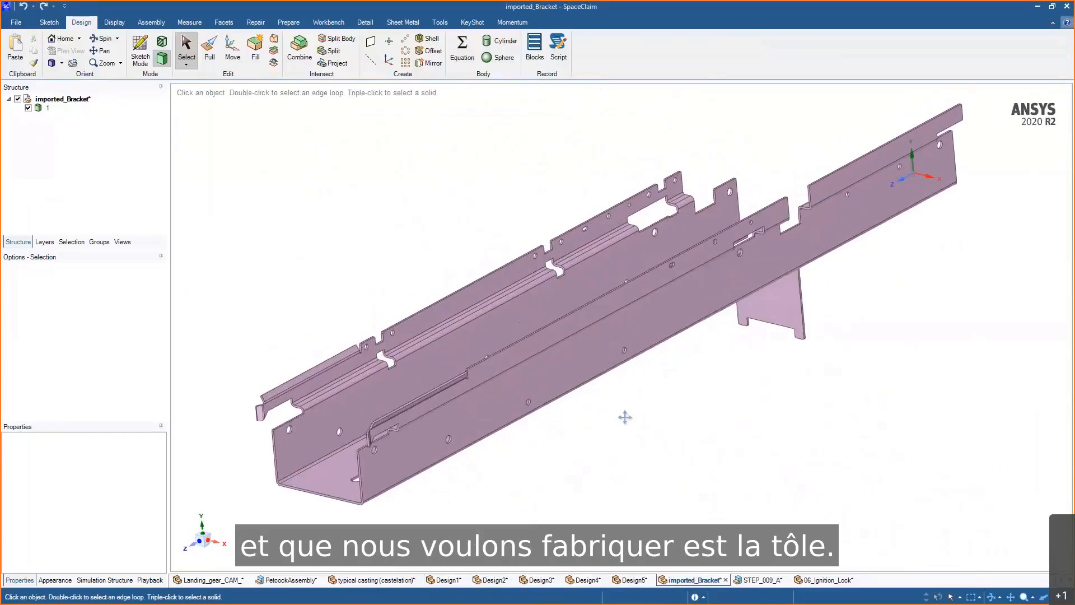
pyautogui.moveTo(627, 422)
pyautogui.mouseDown(button='middle')
pyautogui.moveTo(677, 415)
pyautogui.moveTo(619, 406)
pyautogui.moveTo(658, 411)
pyautogui.mouseUp(button='middle')
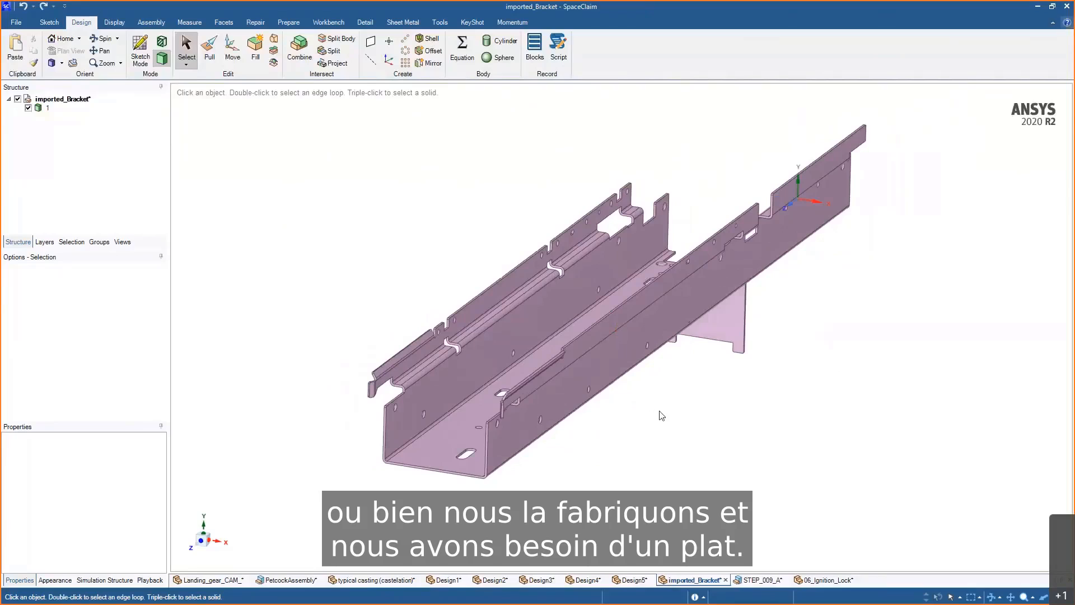
pyautogui.keyDown('shift'); pyautogui.moveTo(663, 399); pyautogui.dragTo(740, 387, button='middle'); pyautogui.keyUp('shift')
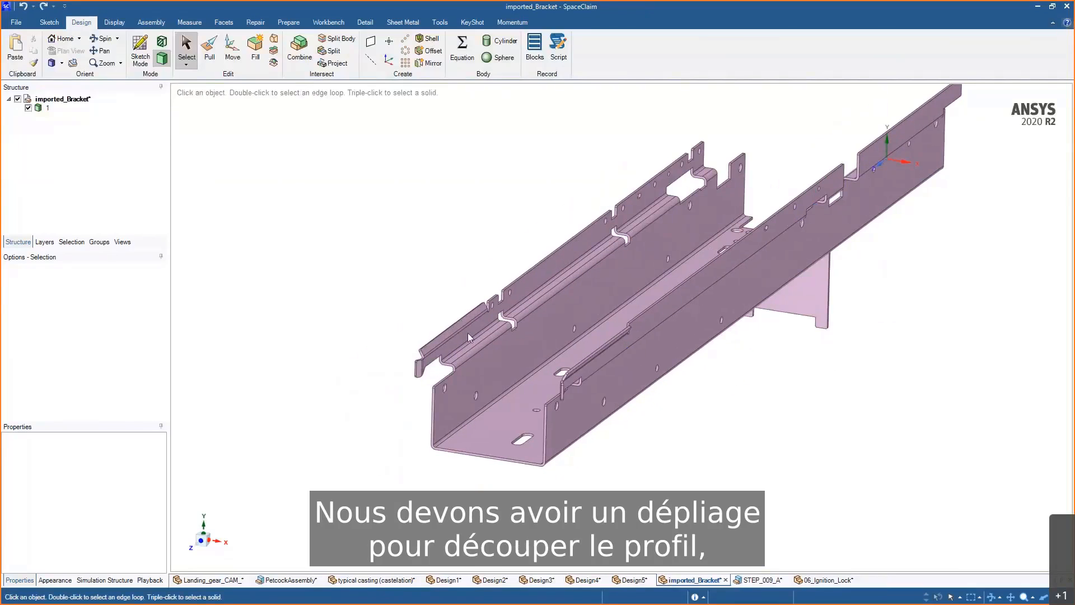
pyautogui.click(503, 384)
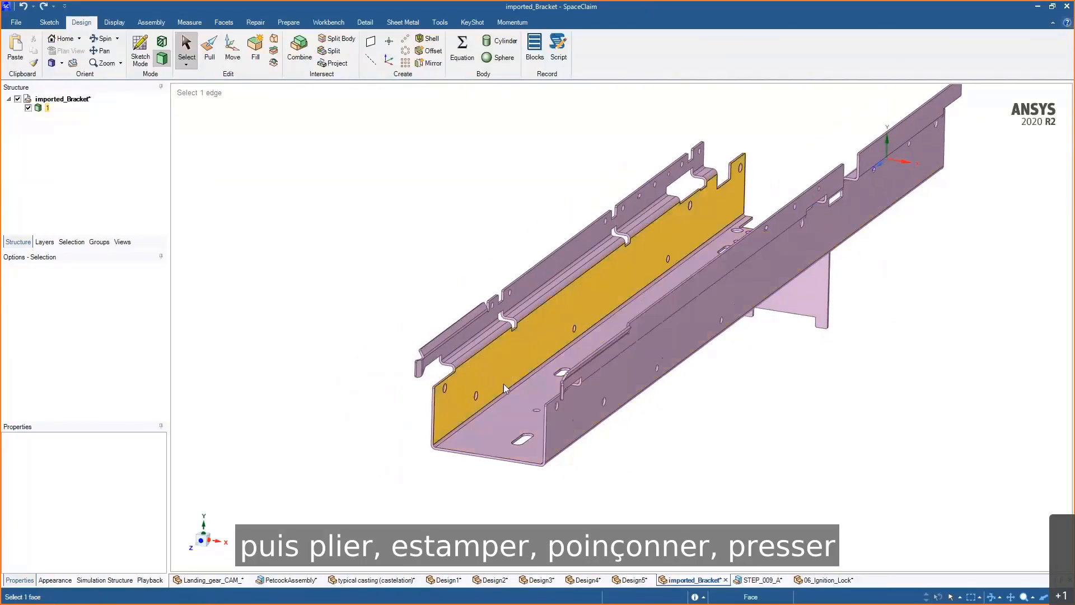
pyautogui.click(644, 431)
pyautogui.moveTo(644, 431); pyautogui.dragTo(631, 432, button='middle')
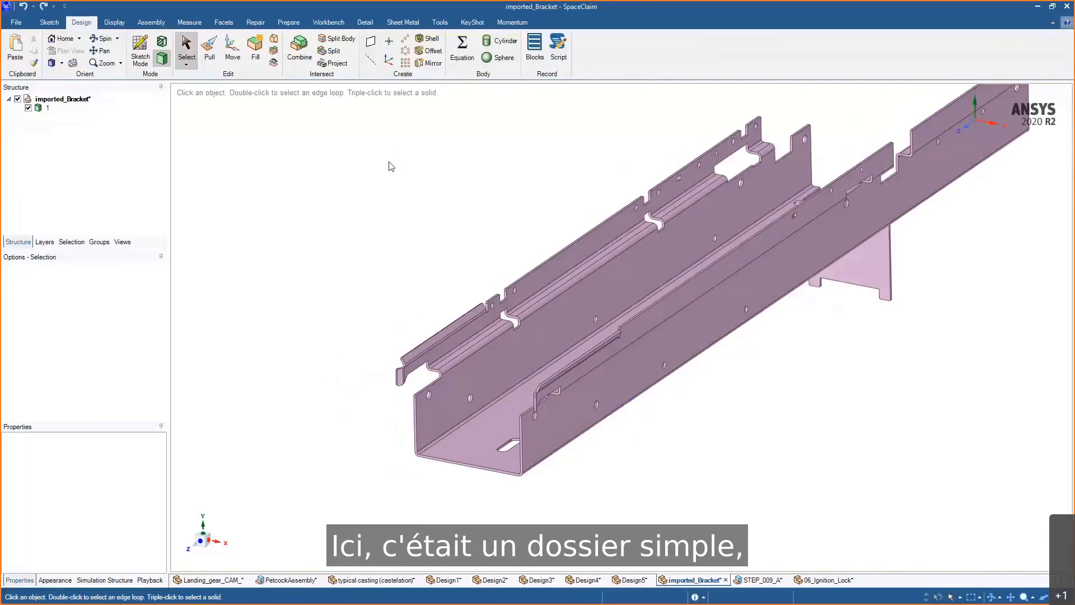
pyautogui.moveTo(390, 166)
pyautogui.mouseDown(button='middle')
pyautogui.moveTo(367, 166)
pyautogui.moveTo(423, 160)
pyautogui.moveTo(399, 166)
pyautogui.mouseUp(button='middle')
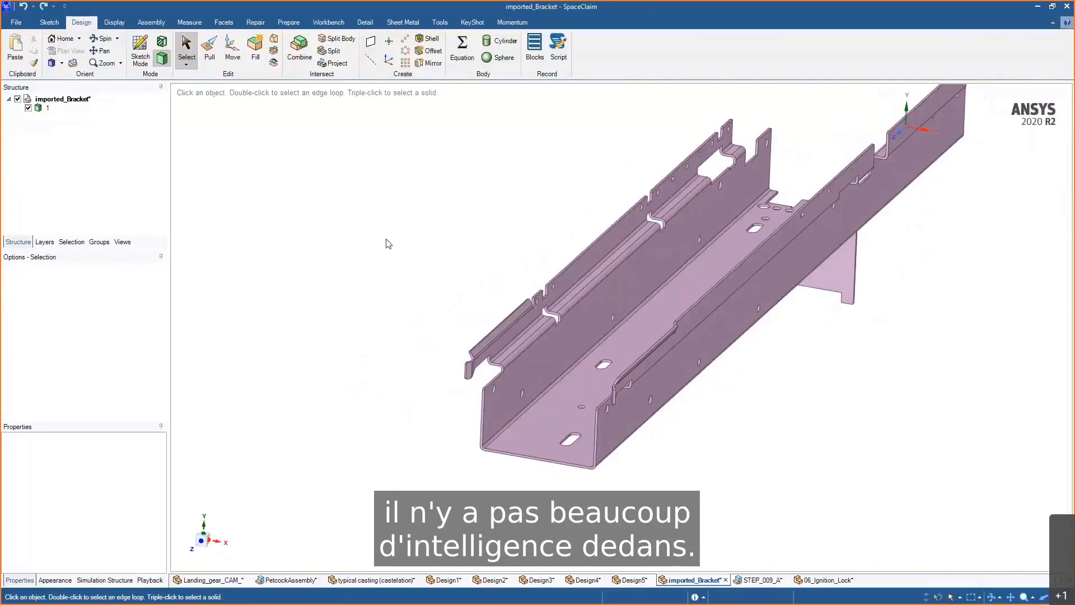
pyautogui.moveTo(500, 336)
pyautogui.keyDown('ctrl'); pyautogui.mouseDown(button='middle')
pyautogui.moveTo(514, 372)
pyautogui.moveTo(508, 355)
pyautogui.mouseUp(button='middle'); pyautogui.keyUp('ctrl')
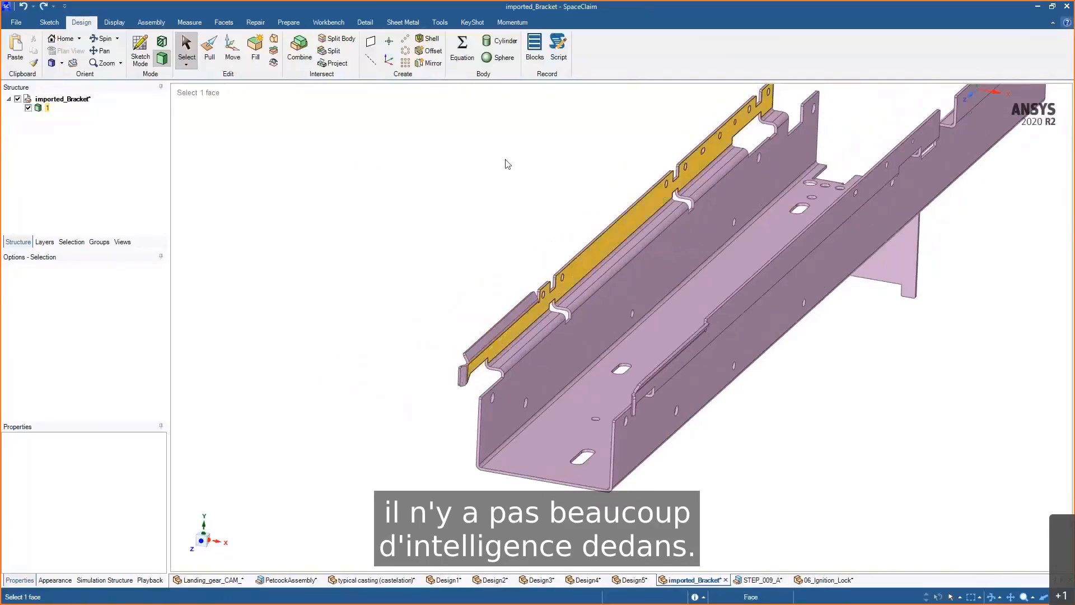
# - Convert the imported bracket body into a sheet metal body with the Convert tool
pyautogui.click(407, 28)
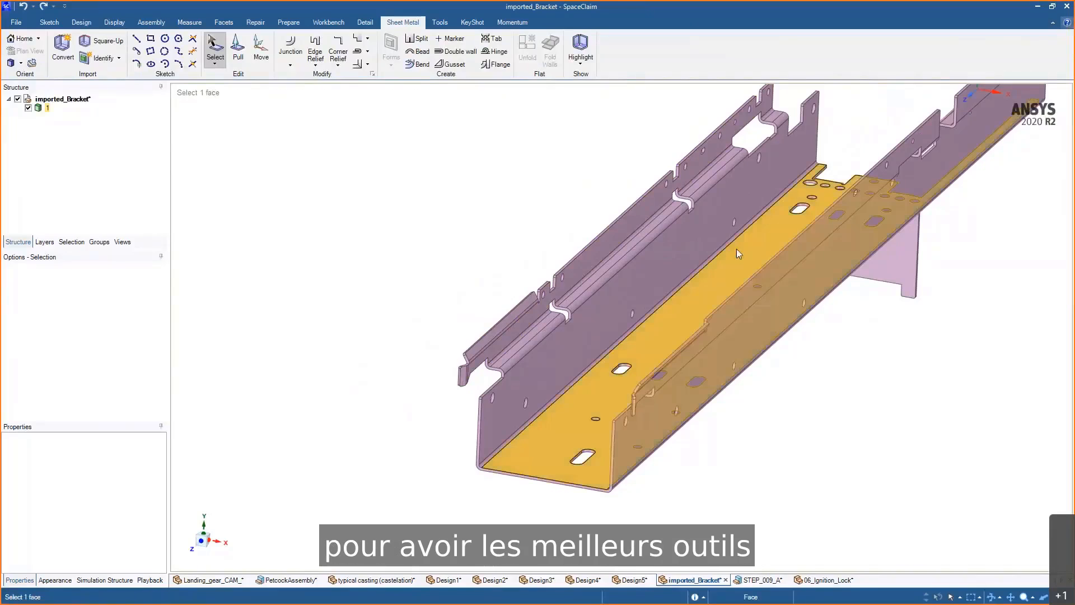
pyautogui.moveTo(828, 314)
pyautogui.mouseDown(button='middle')
pyautogui.moveTo(830, 355)
pyautogui.moveTo(830, 334)
pyautogui.mouseUp(button='middle')
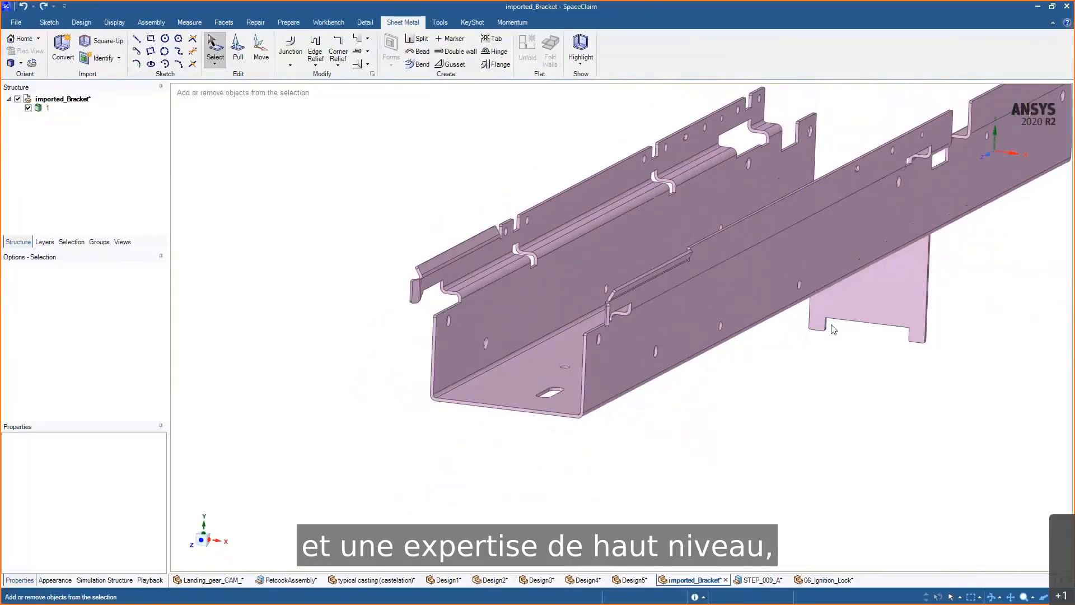
pyautogui.click(69, 52)
pyautogui.click(482, 317)
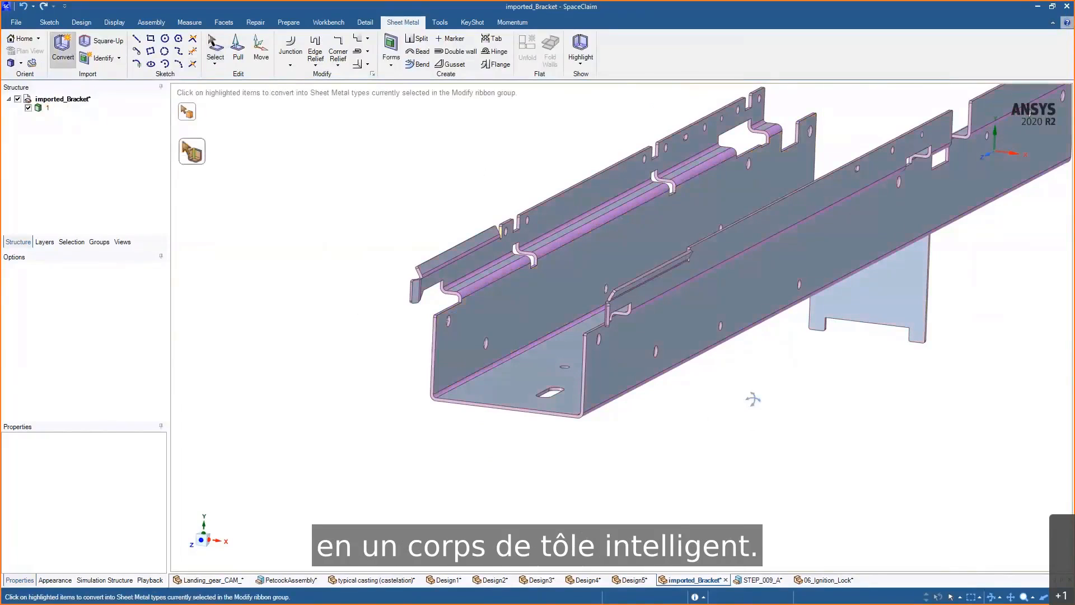
# - Inspect the colour-coded sheet metal features of the converted bracket up close, then leave the command
pyautogui.moveTo(751, 396)
pyautogui.mouseDown(button='middle')
pyautogui.moveTo(783, 420)
pyautogui.moveTo(732, 391)
pyautogui.moveTo(744, 403)
pyautogui.mouseUp(button='middle')
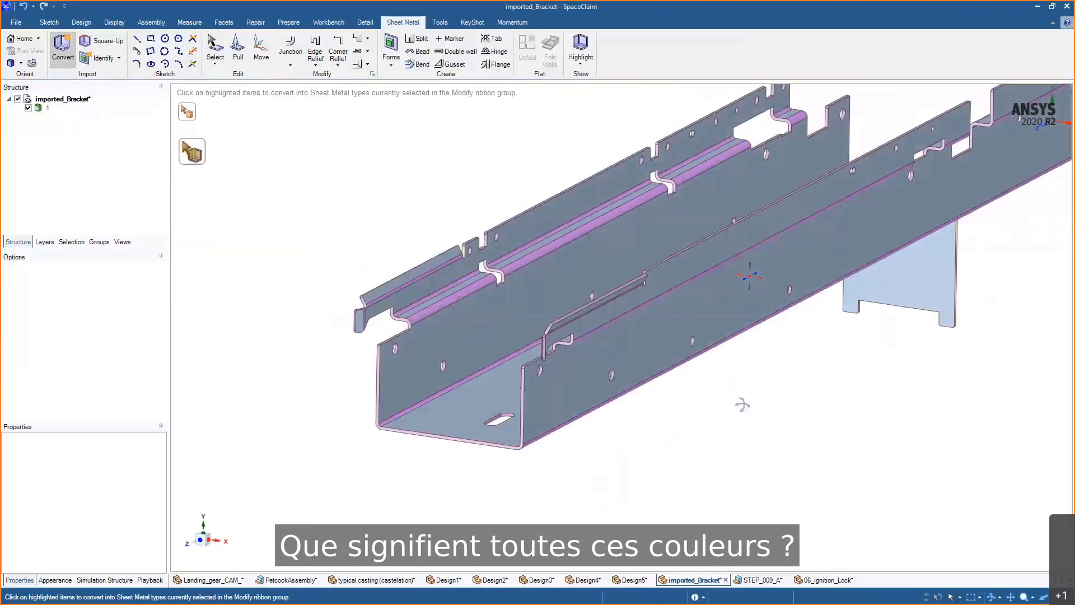
pyautogui.scroll(5, 455, 260)
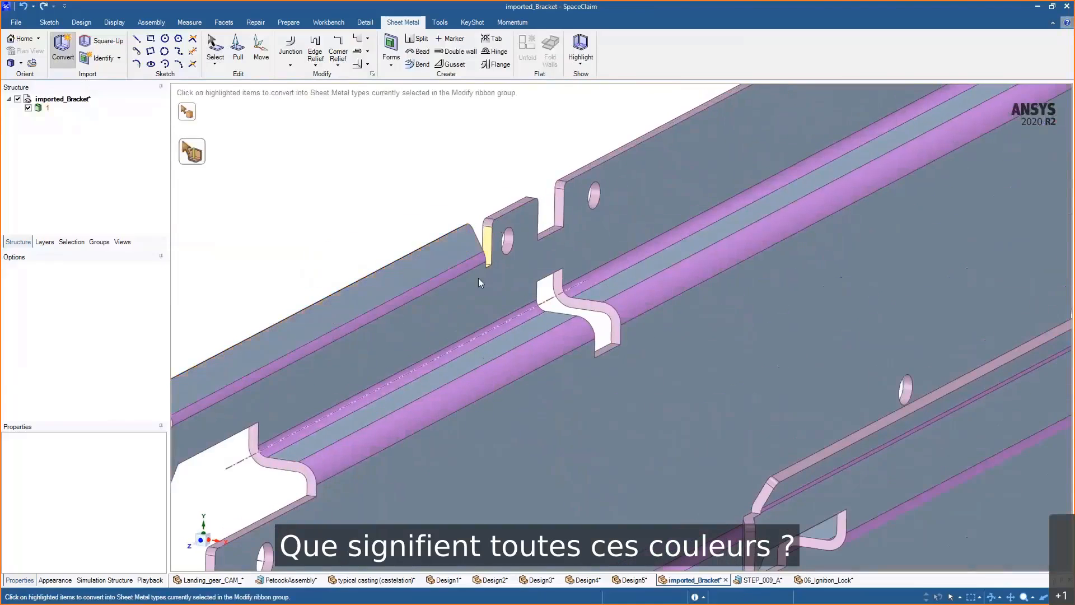
pyautogui.scroll(-1, 483, 259)
pyautogui.moveTo(486, 345); pyautogui.dragTo(840, 325, button='middle')
pyautogui.keyDown('ctrl'); pyautogui.moveTo(516, 449); pyautogui.dragTo(873, 300, button='middle'); pyautogui.keyUp('ctrl')
pyautogui.keyDown('ctrl'); pyautogui.moveTo(386, 507); pyautogui.dragTo(797, 201, button='middle'); pyautogui.keyUp('ctrl')
pyautogui.scroll(-1, 798, 200)
pyautogui.keyDown('ctrl'); pyautogui.moveTo(815, 256); pyautogui.dragTo(784, 210, button='middle'); pyautogui.keyUp('ctrl')
pyautogui.press('Escape')
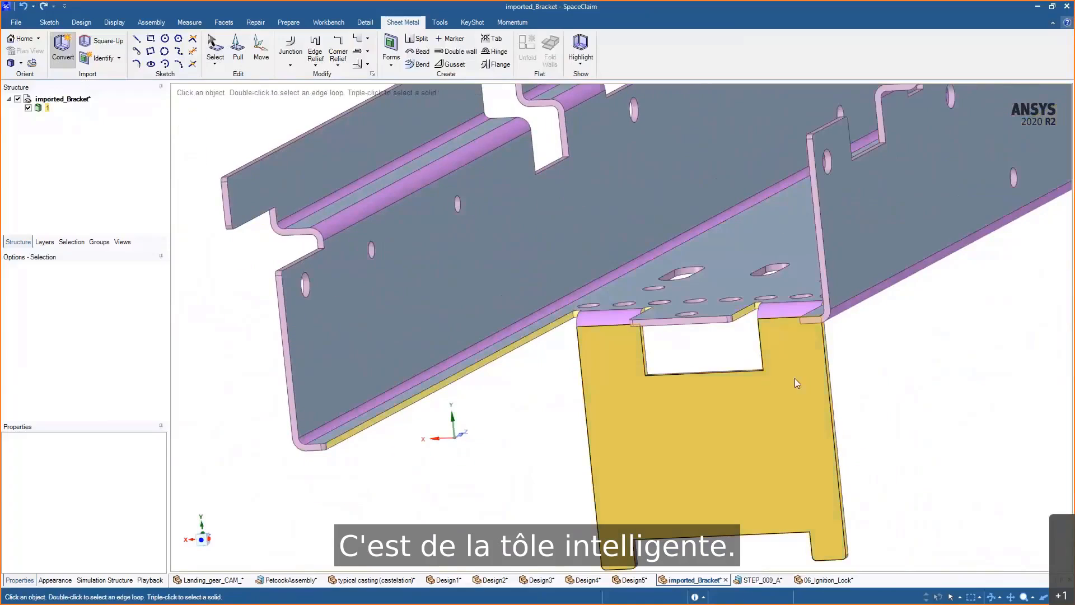
# - Select a flat face of the bracket and unfold it into a flat pattern
pyautogui.click(794, 378)
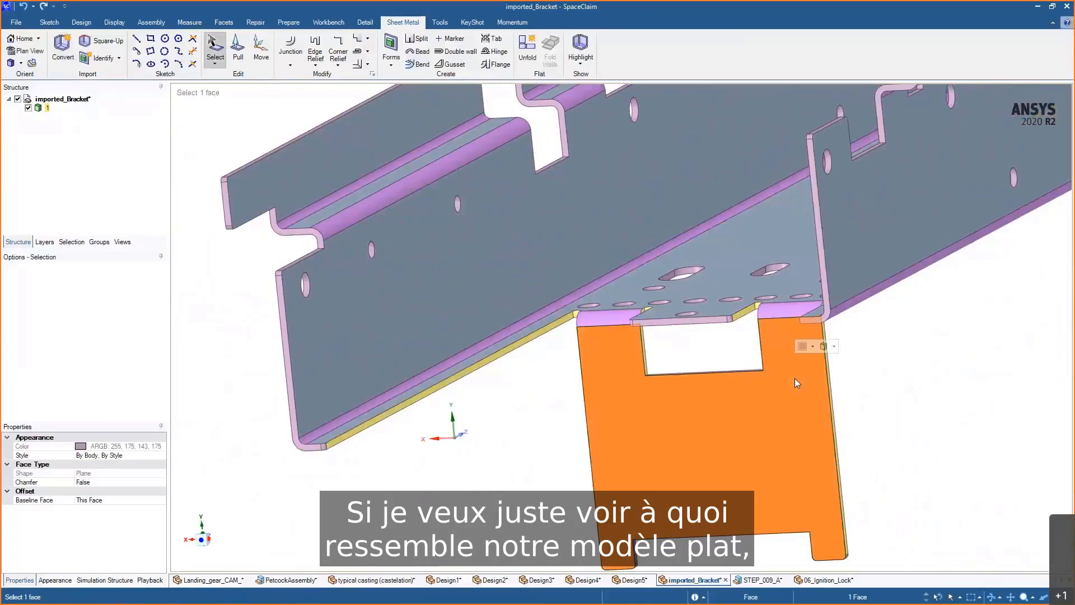
pyautogui.click(525, 56)
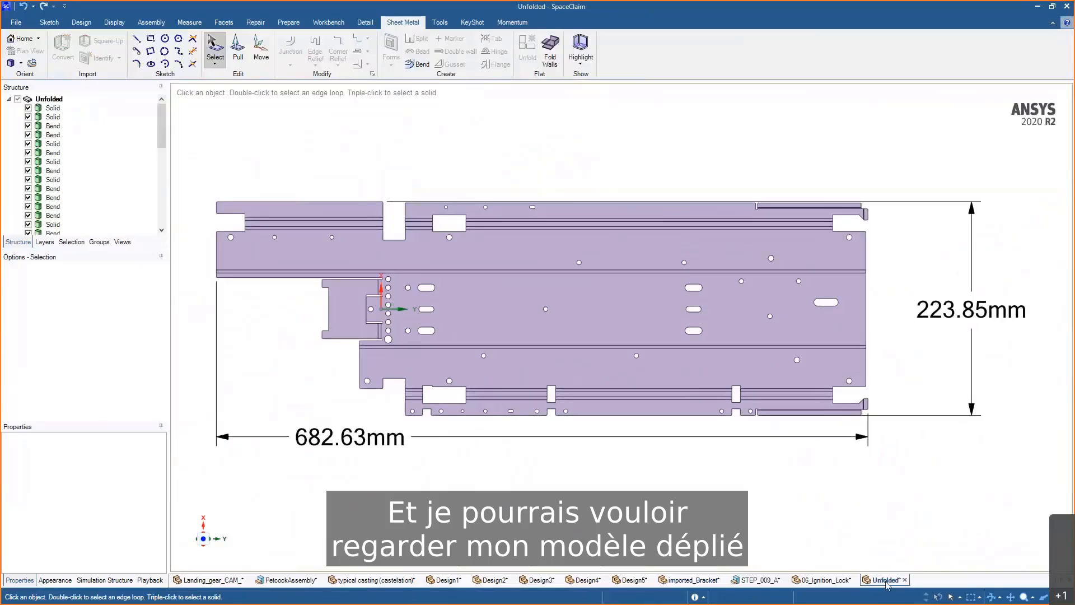
# - Tile the Unfolded design window below the bracket so both models show at once
pyautogui.moveTo(885, 580); pyautogui.dragTo(623, 357)
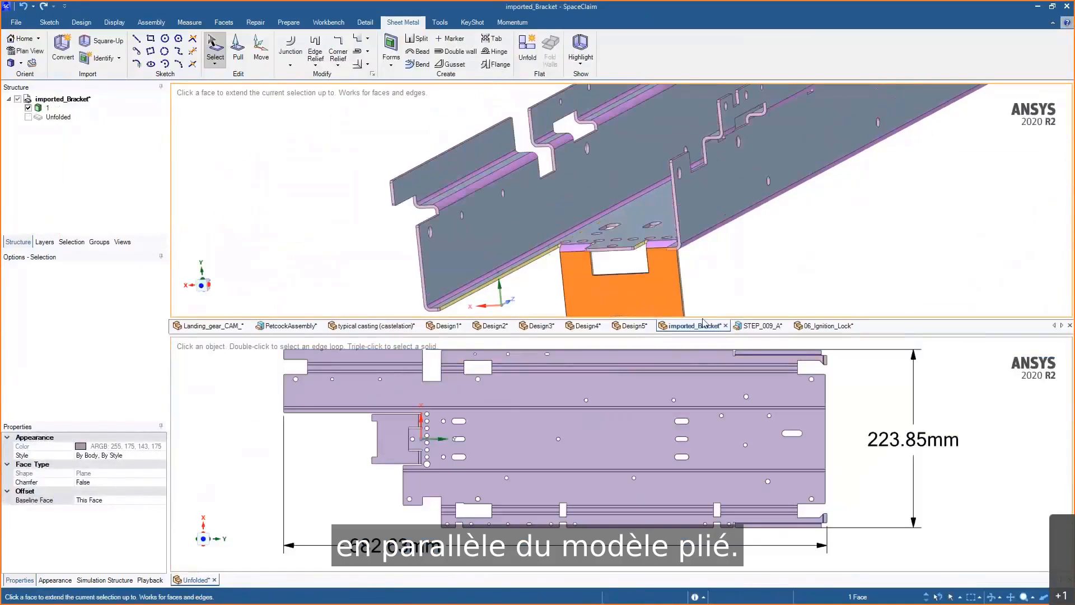
pyautogui.click(878, 337)
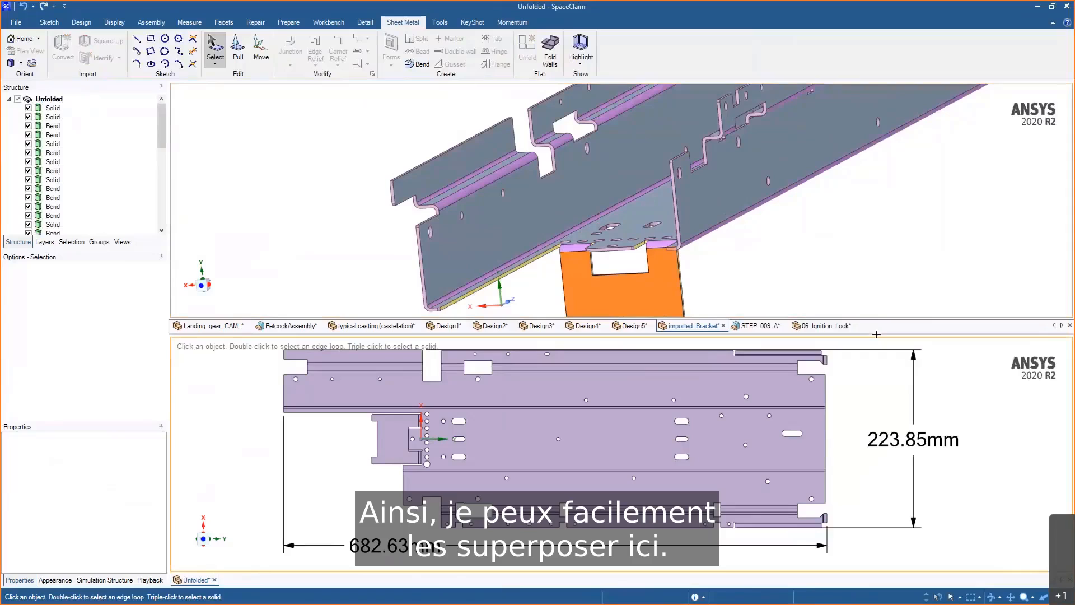
pyautogui.moveTo(876, 335); pyautogui.dragTo(869, 382)
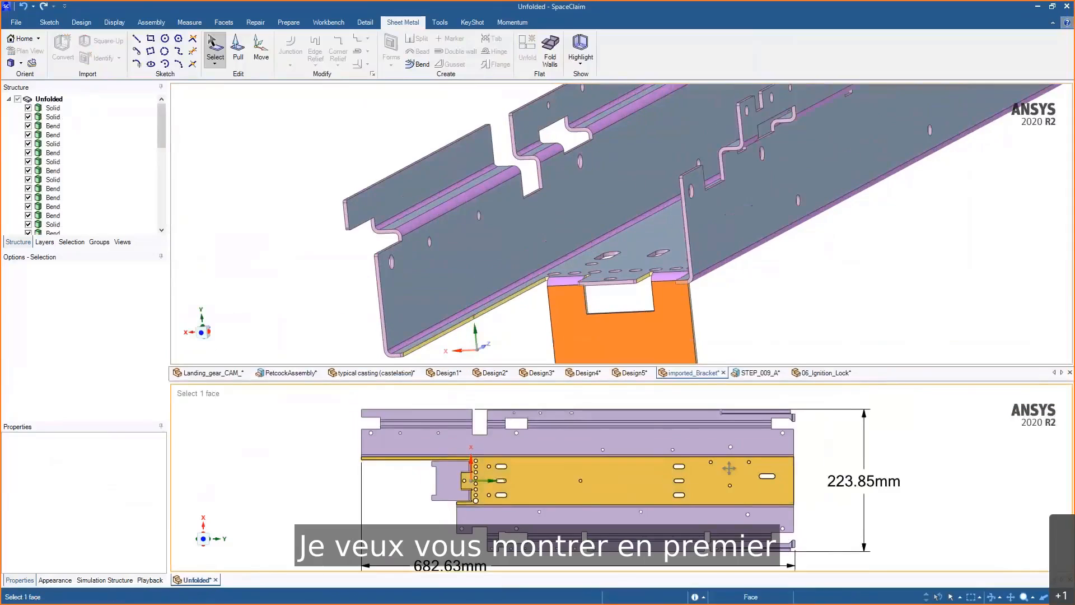
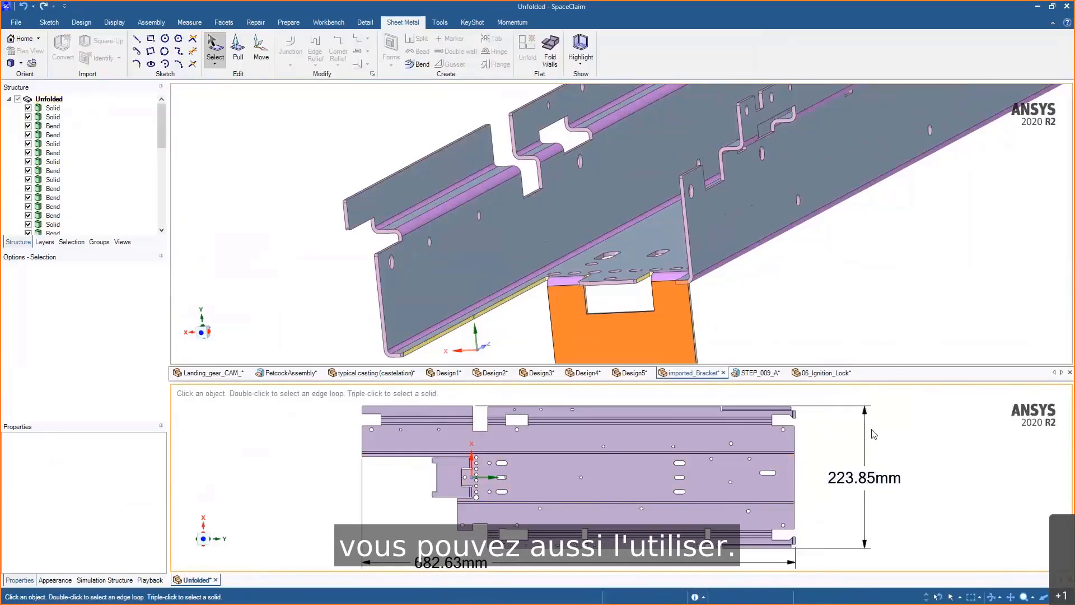
# - Switch between the bracket and unfolded windows and toggle the bend line and bend dimension layers on and off to inspect the flat pattern
pyautogui.click(755, 295)
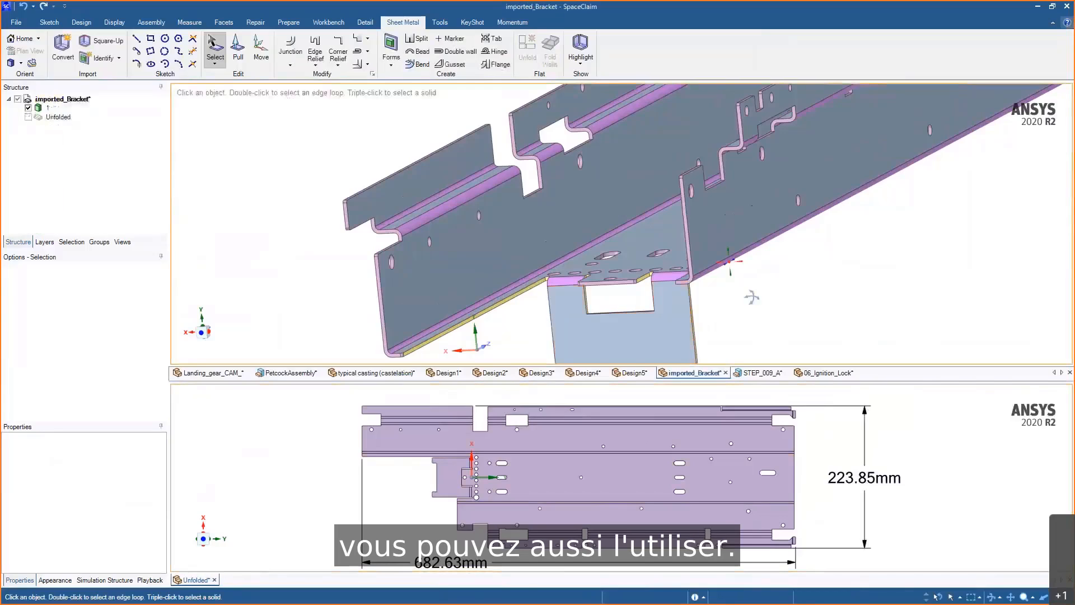
pyautogui.moveTo(751, 297); pyautogui.dragTo(765, 307, button='middle')
pyautogui.click(287, 475)
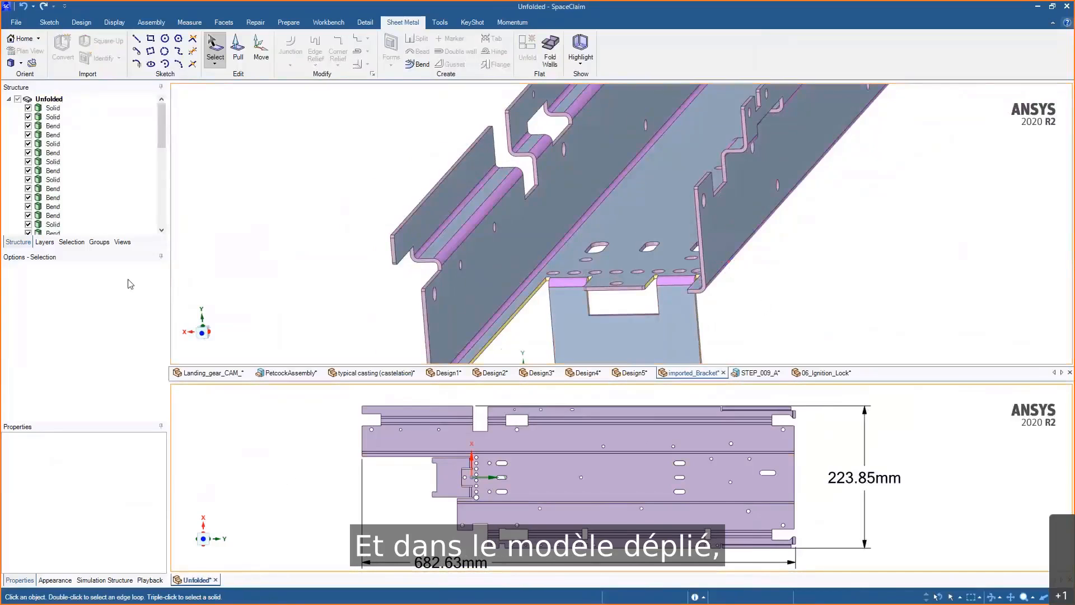
pyautogui.click(48, 243)
pyautogui.scroll(5, 362, 460)
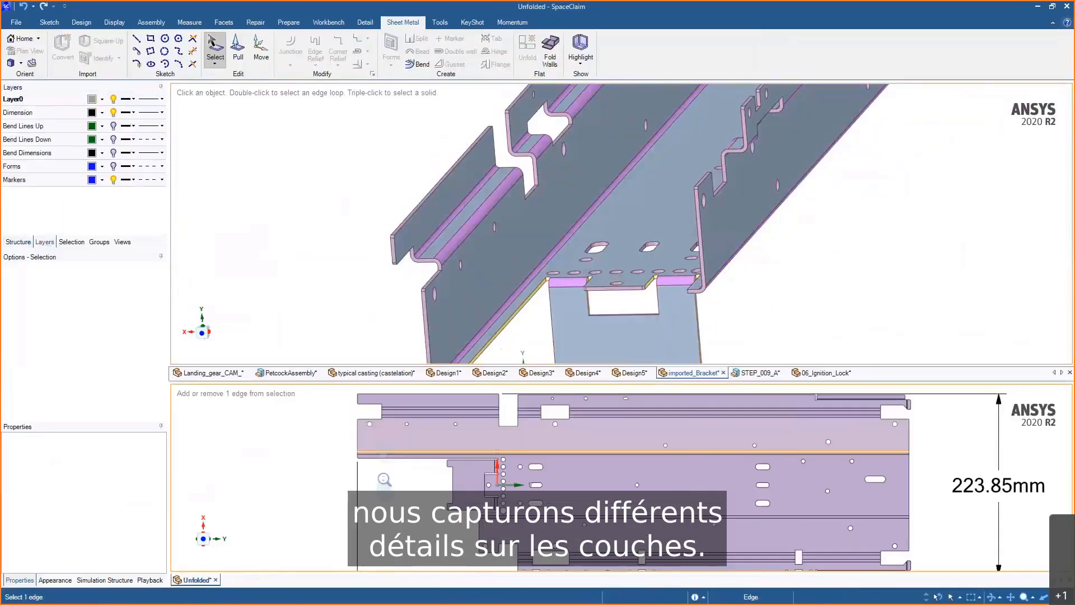
pyautogui.click(114, 126)
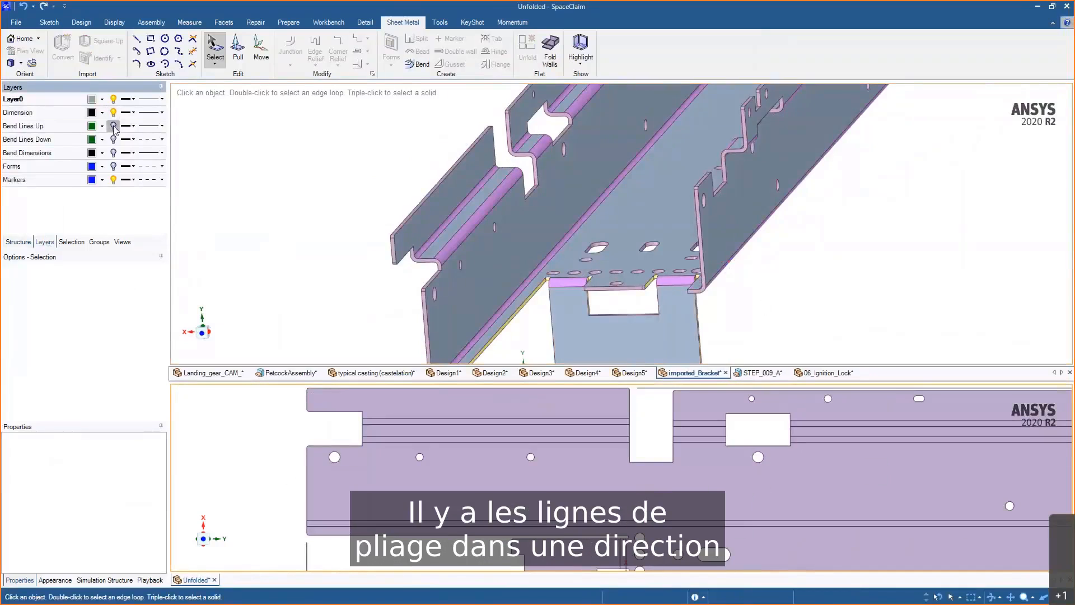
pyautogui.click(114, 126)
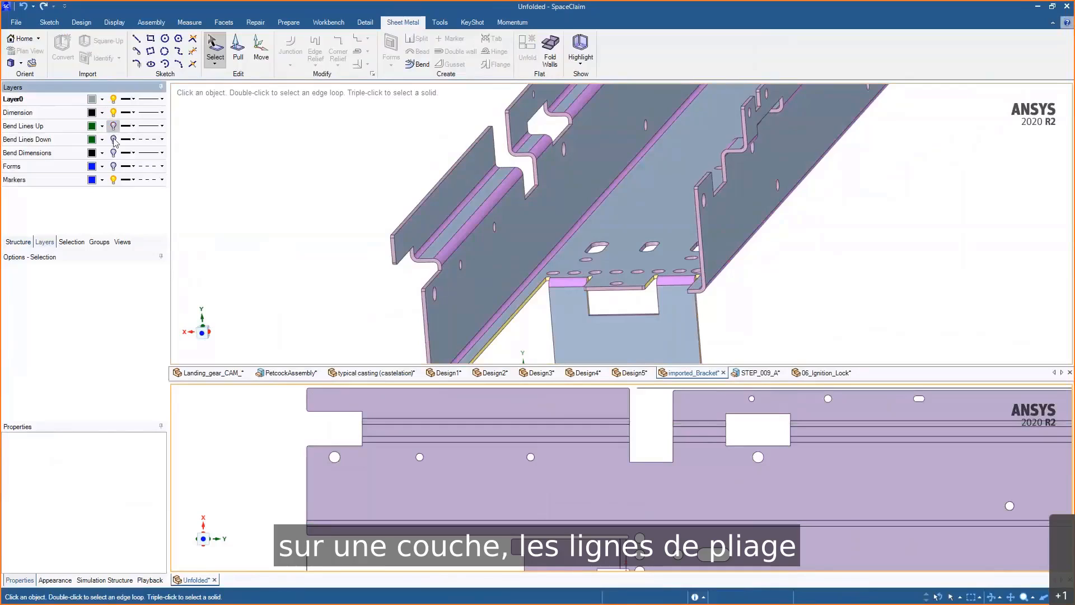
pyautogui.click(113, 139)
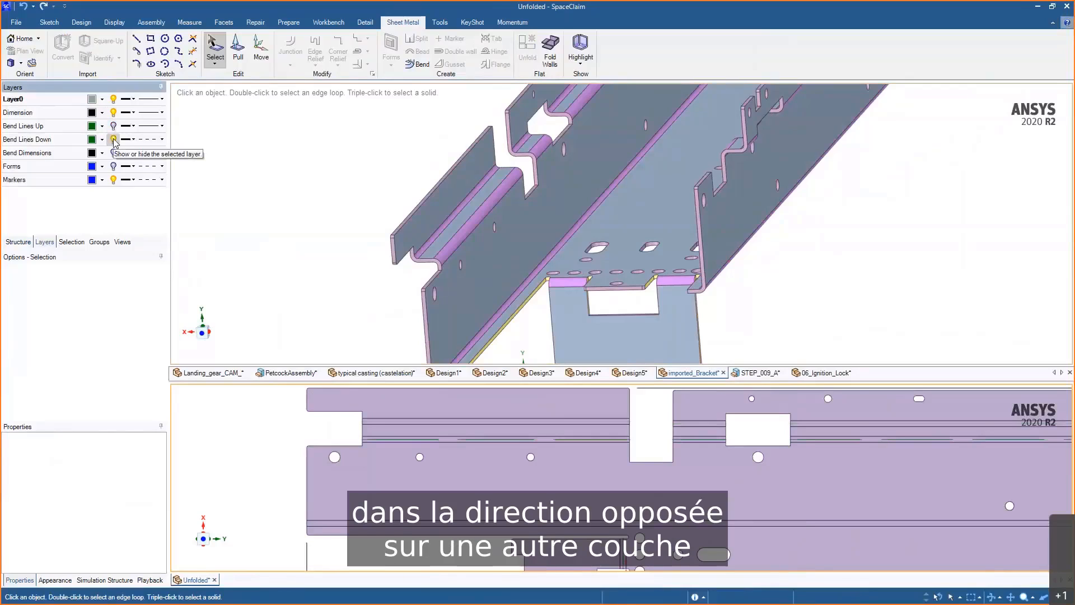
pyautogui.click(113, 140)
pyautogui.click(113, 153)
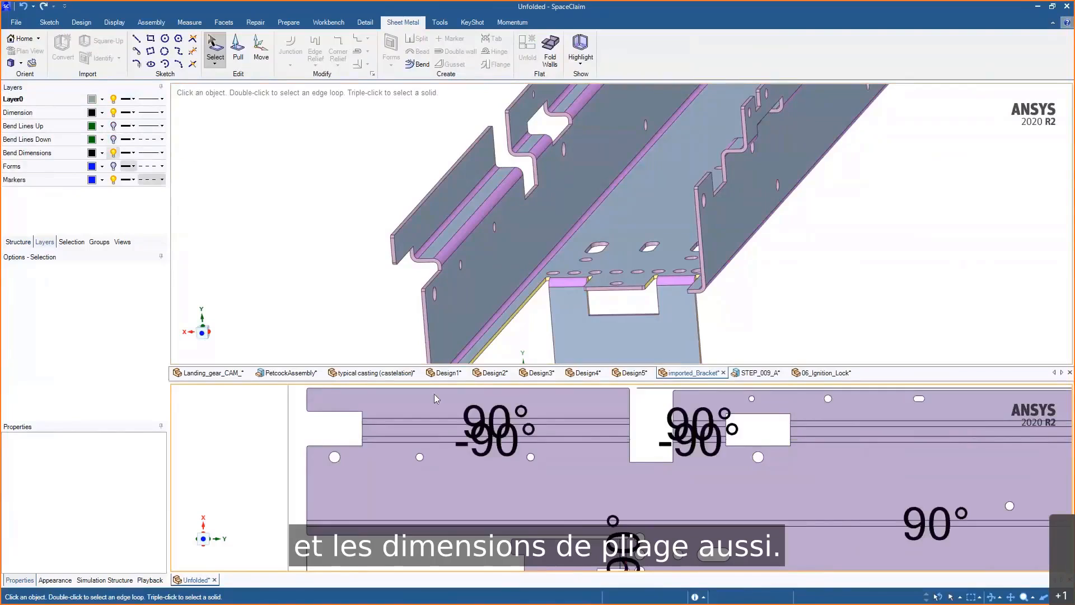
pyautogui.scroll(-2, 480, 466)
pyautogui.scroll(-3, 473, 431)
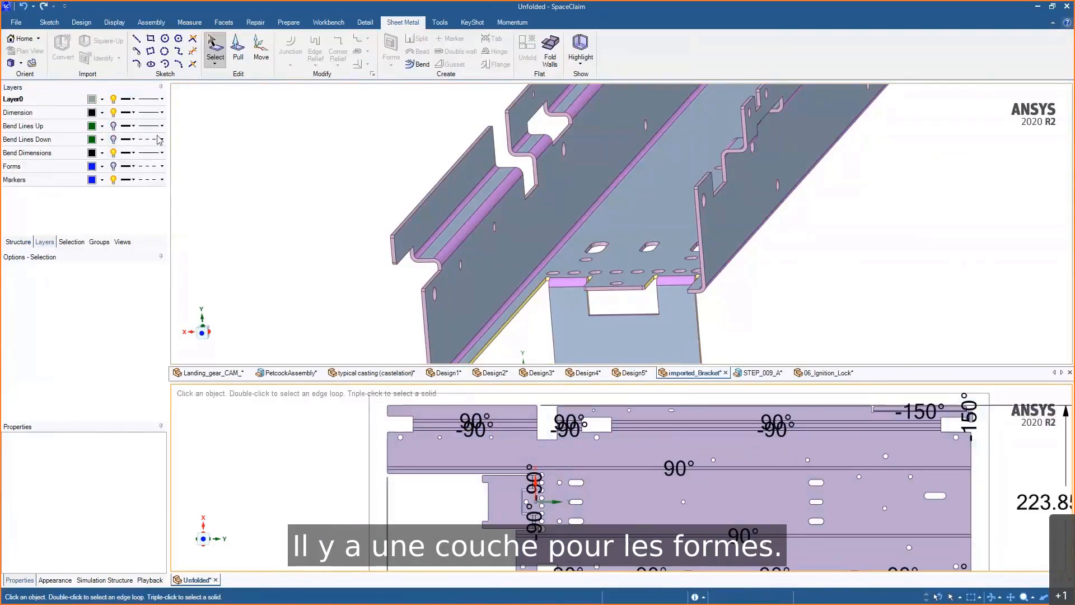
pyautogui.click(113, 152)
# - Select a face of the bracket, open the Identify Forms tool, and exit it
pyautogui.click(656, 244)
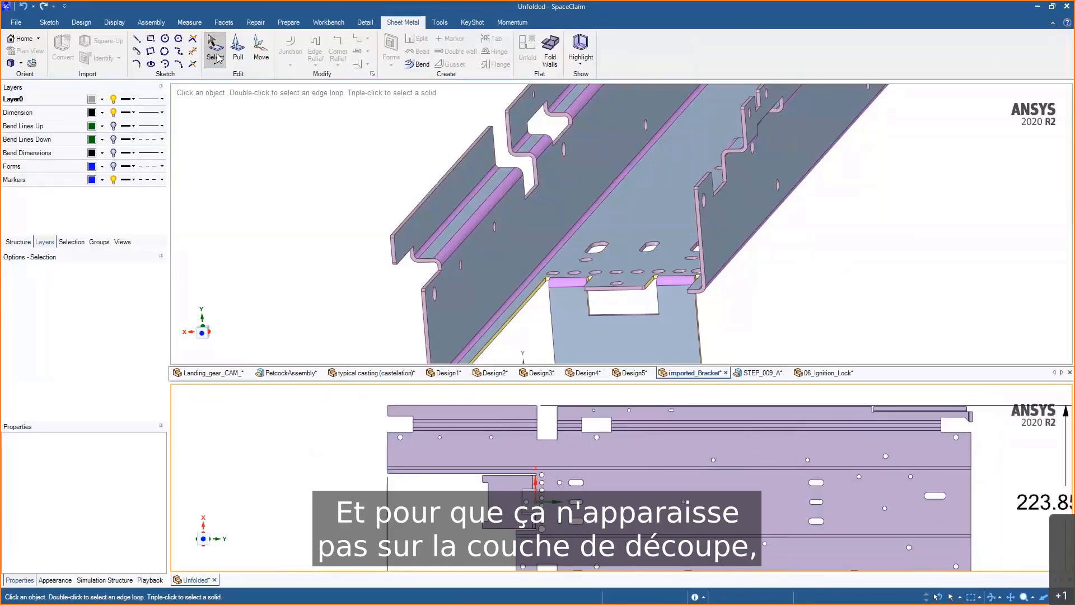
pyautogui.click(582, 483)
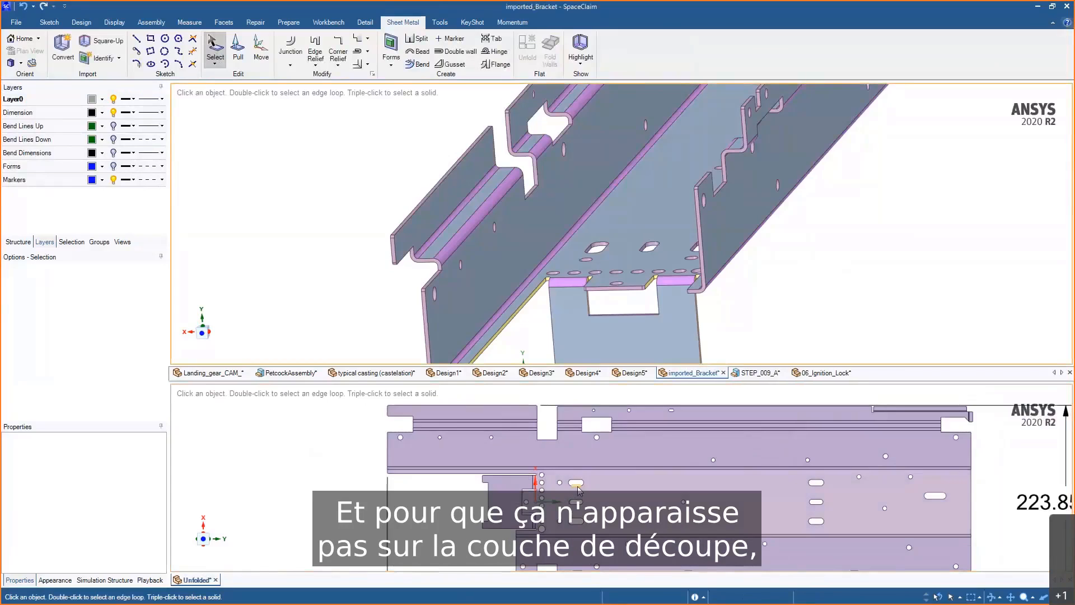
pyautogui.click(582, 493)
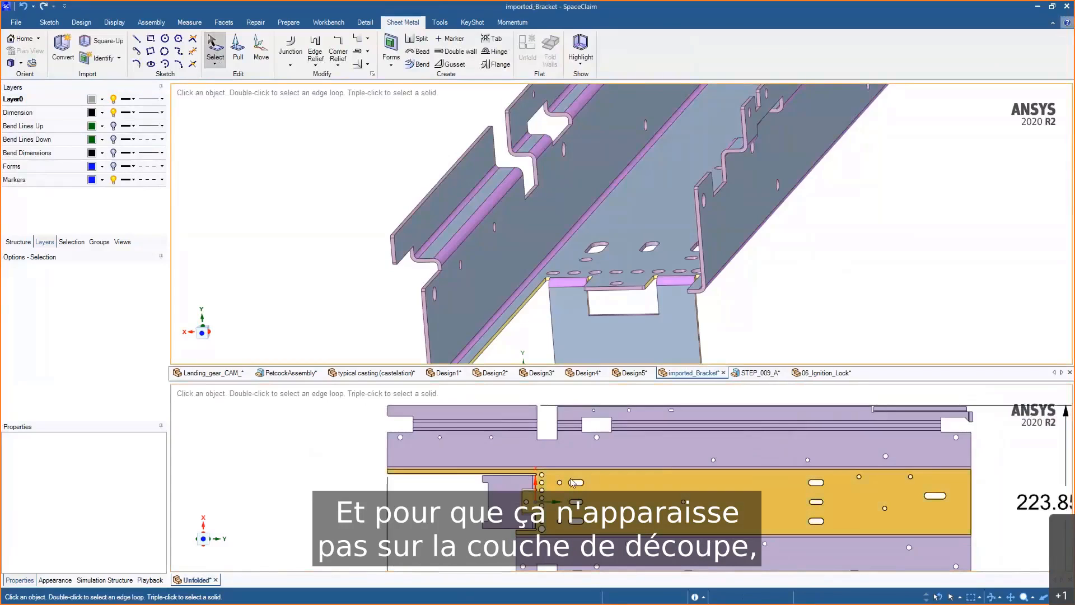
pyautogui.scroll(3, 598, 492)
pyautogui.click(393, 208)
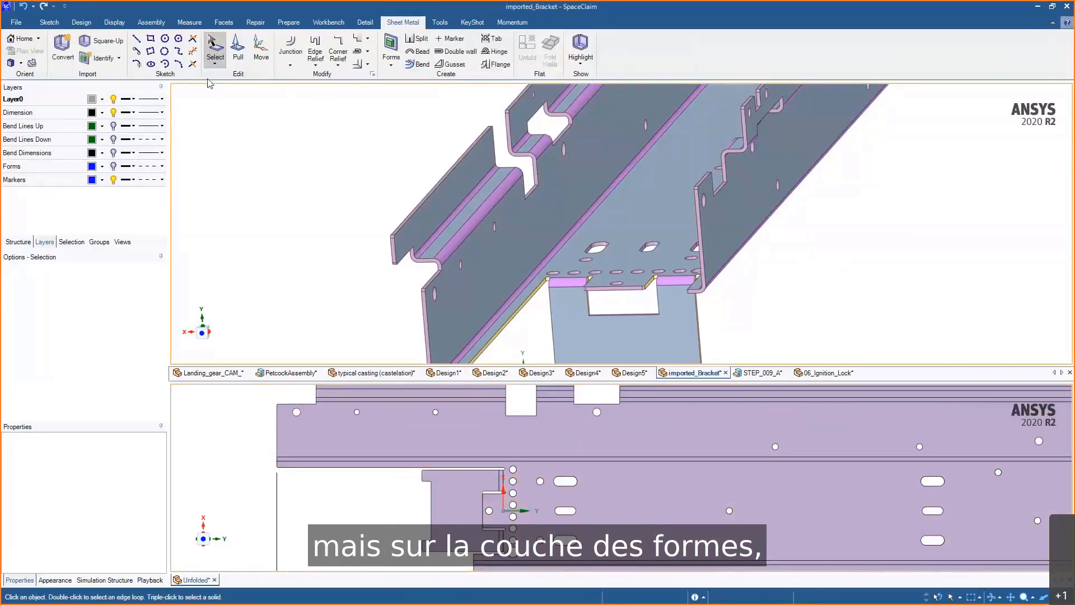
pyautogui.click(119, 58)
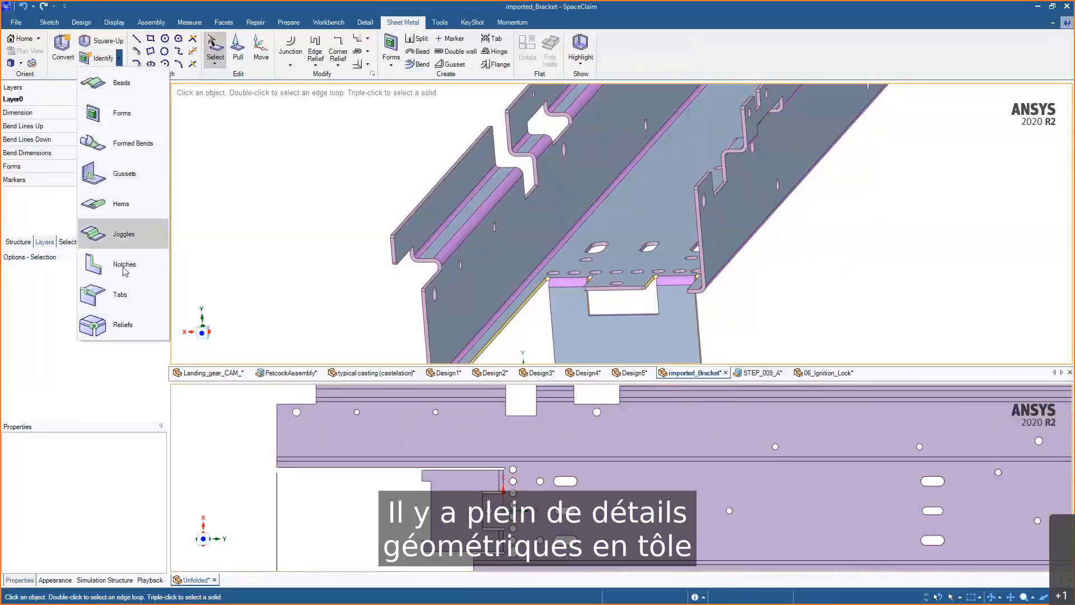
pyautogui.click(124, 119)
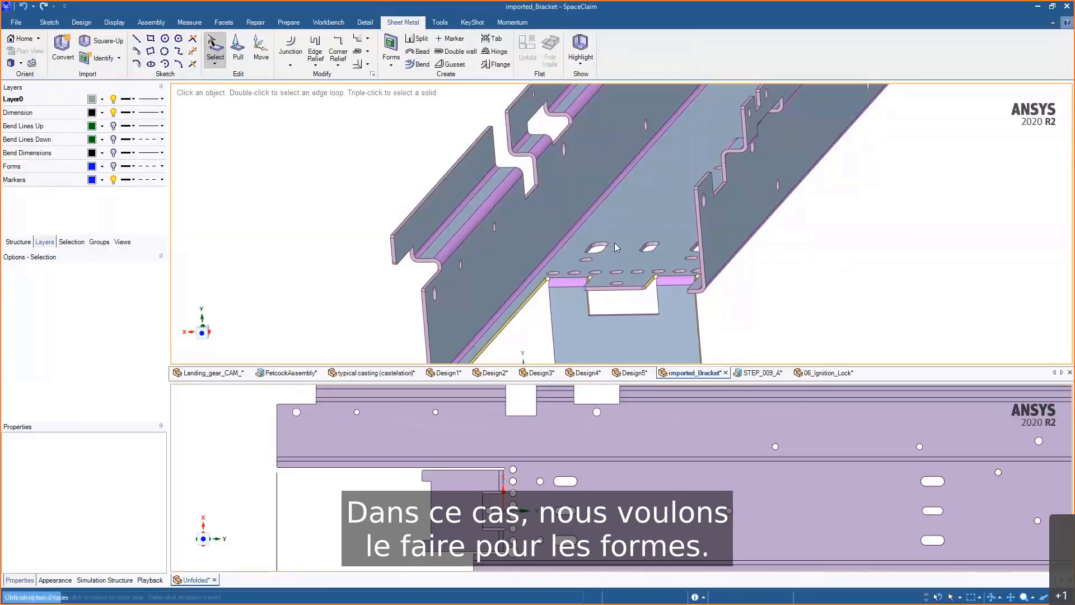
pyautogui.moveTo(519, 237); pyautogui.dragTo(468, 188, button='middle')
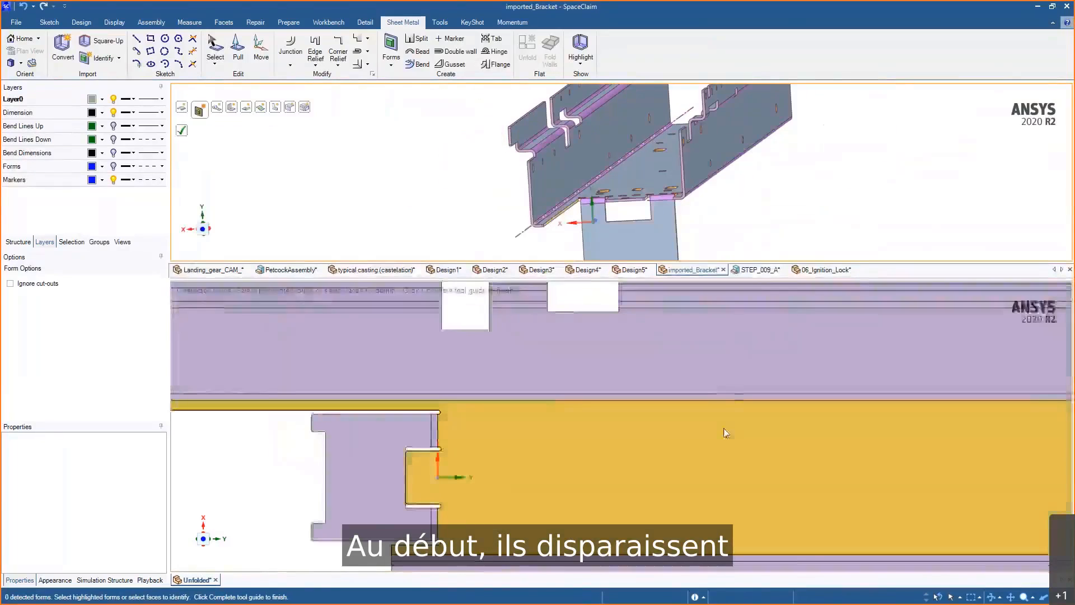
pyautogui.press('Escape')
# - Toggle the Forms layer visibility off and on in the unfolded view
pyautogui.scroll(-4, 731, 335)
pyautogui.keyDown('shift'); pyautogui.moveTo(710, 364); pyautogui.dragTo(652, 369, button='middle'); pyautogui.keyUp('shift')
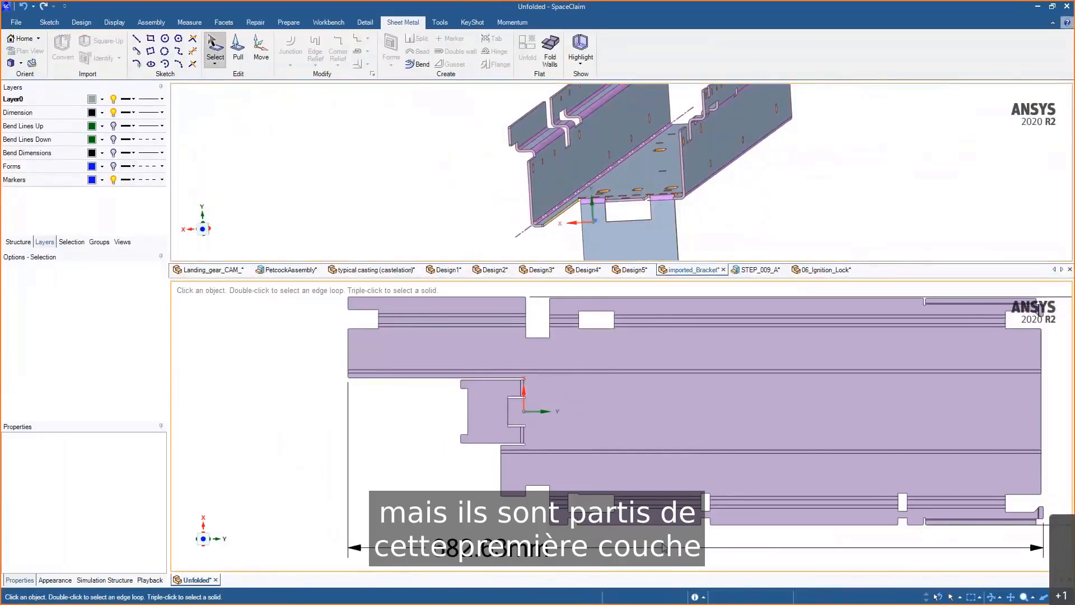
pyautogui.click(113, 166)
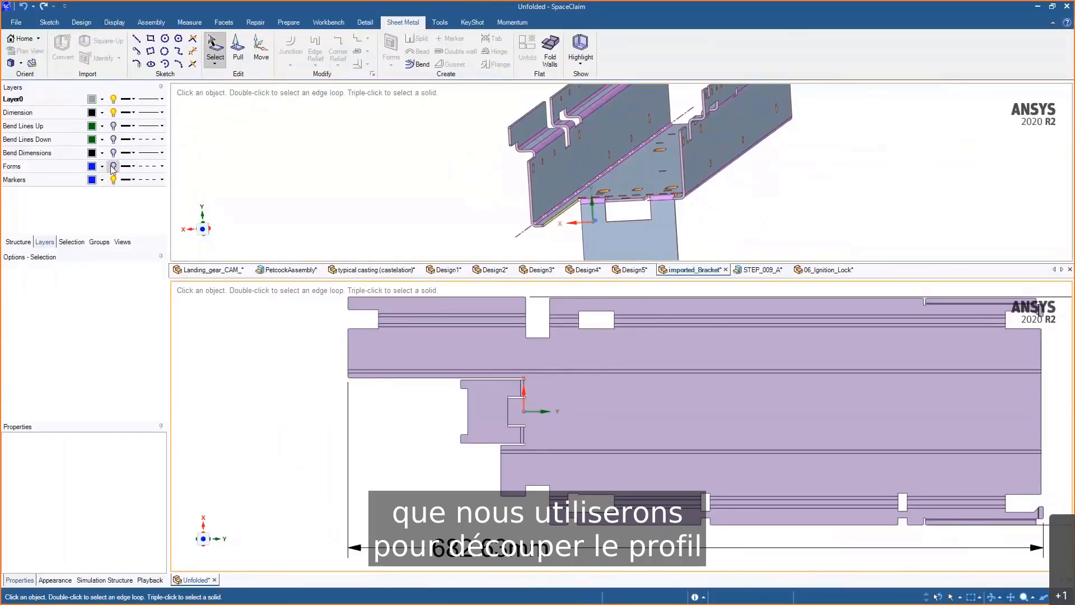
pyautogui.click(113, 166)
pyautogui.click(574, 431)
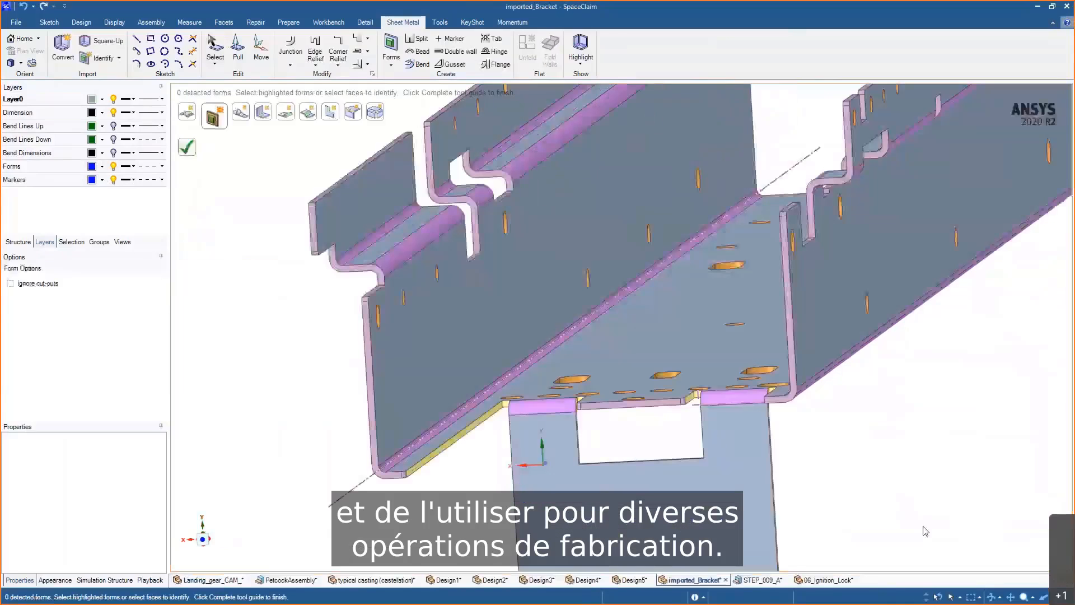
# - Switch to the STEP_009_A enclosure, zoom in on its corners, and return to the bracket
pyautogui.click(769, 582)
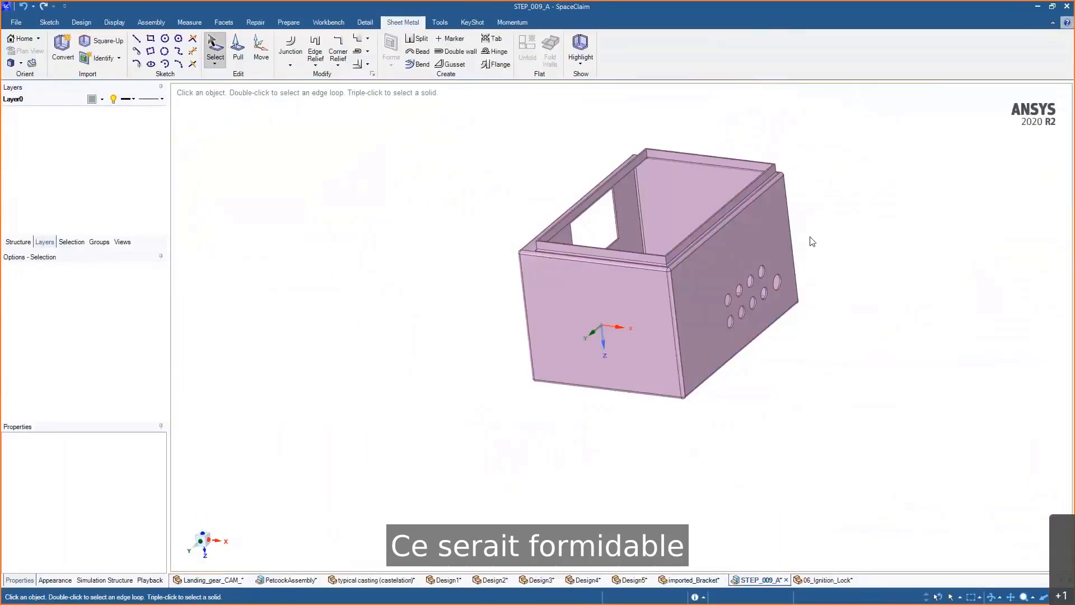
pyautogui.scroll(3, 810, 192)
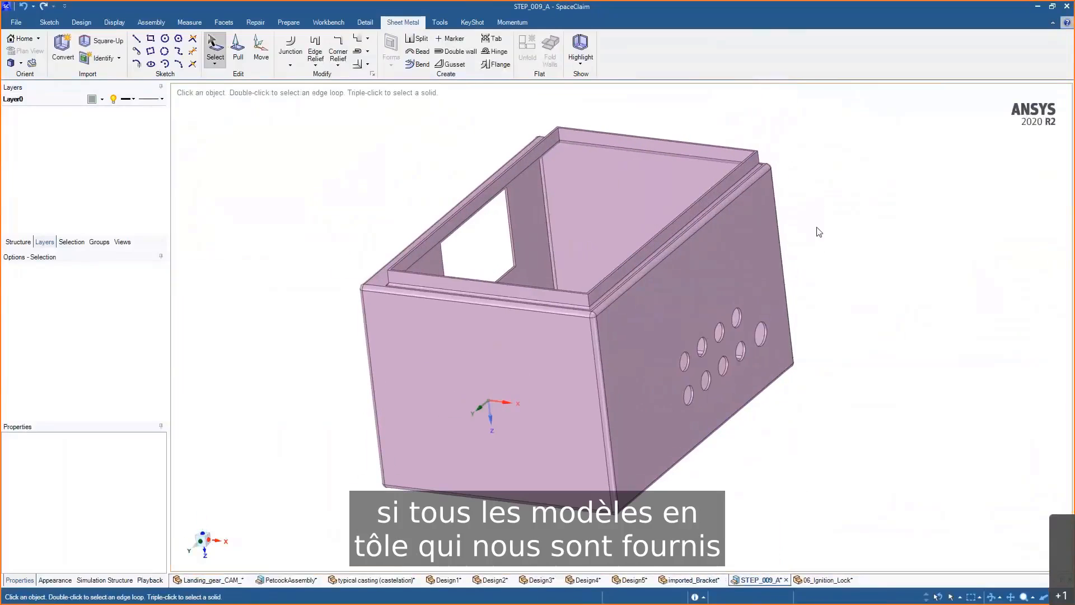
pyautogui.moveTo(819, 232)
pyautogui.mouseDown(button='middle')
pyautogui.moveTo(869, 266)
pyautogui.moveTo(830, 243)
pyautogui.mouseUp(button='middle')
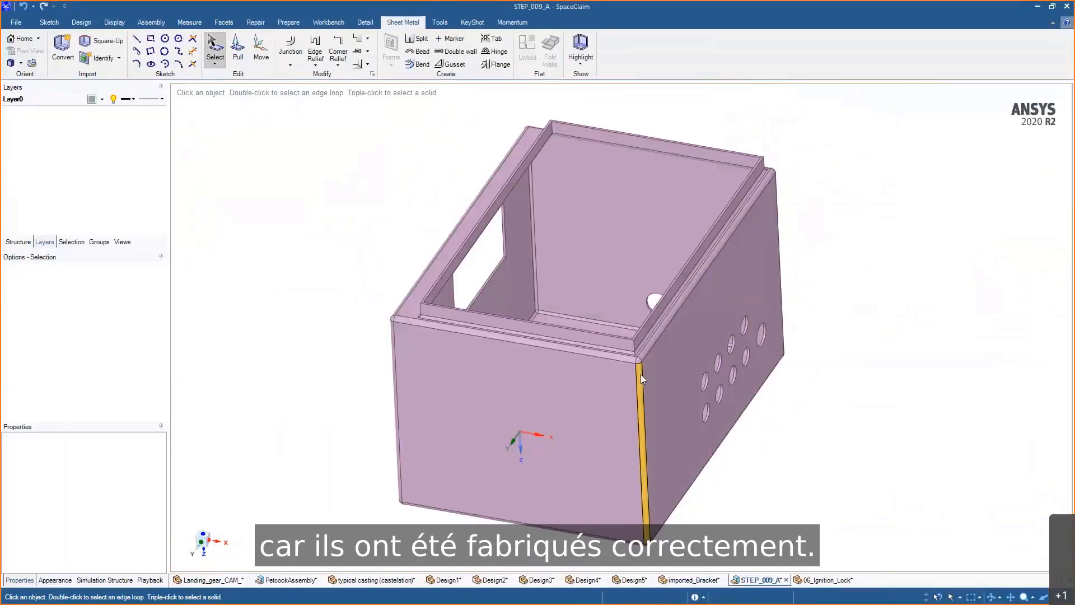
pyautogui.scroll(5, 640, 374)
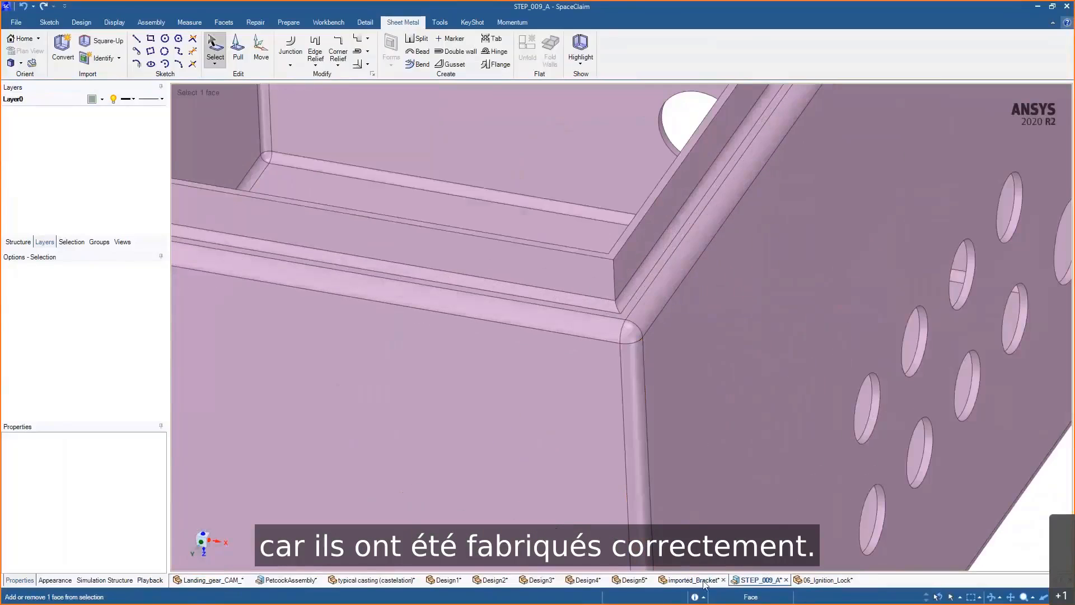
pyautogui.click(705, 584)
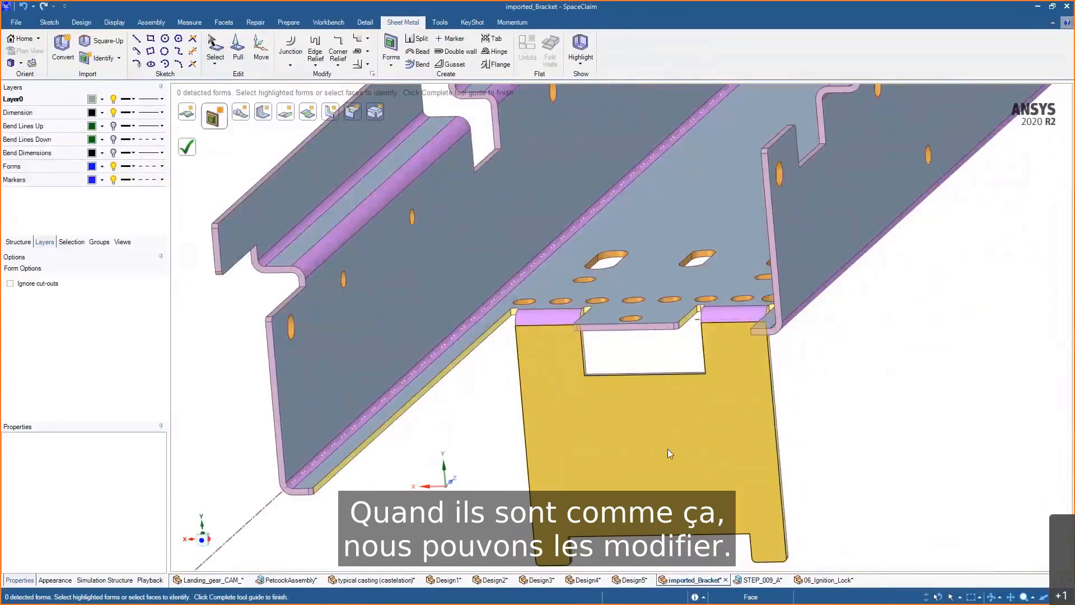
# - Try rotating the bracket's end wall about its bend with the Move tool
pyautogui.press('m')
pyautogui.scroll(3, 650, 432)
pyautogui.click(637, 411)
pyautogui.scroll(2, 540, 348)
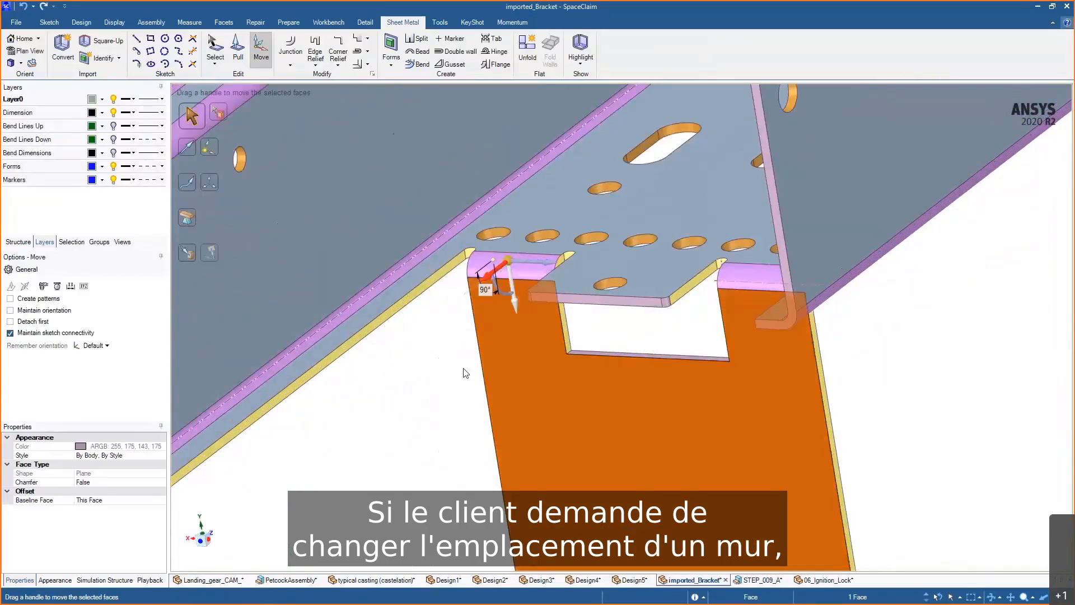
pyautogui.moveTo(463, 368)
pyautogui.mouseDown()
pyautogui.moveTo(425, 404)
pyautogui.moveTo(490, 353)
pyautogui.moveTo(458, 382)
pyautogui.mouseUp()
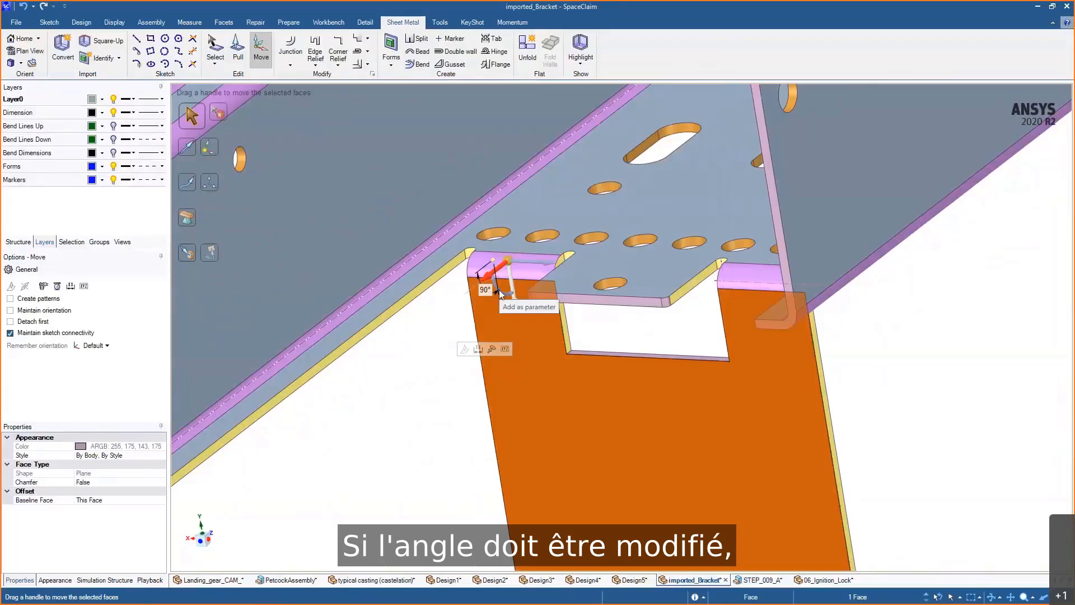
pyautogui.moveTo(506, 294); pyautogui.dragTo(445, 367, button='middle')
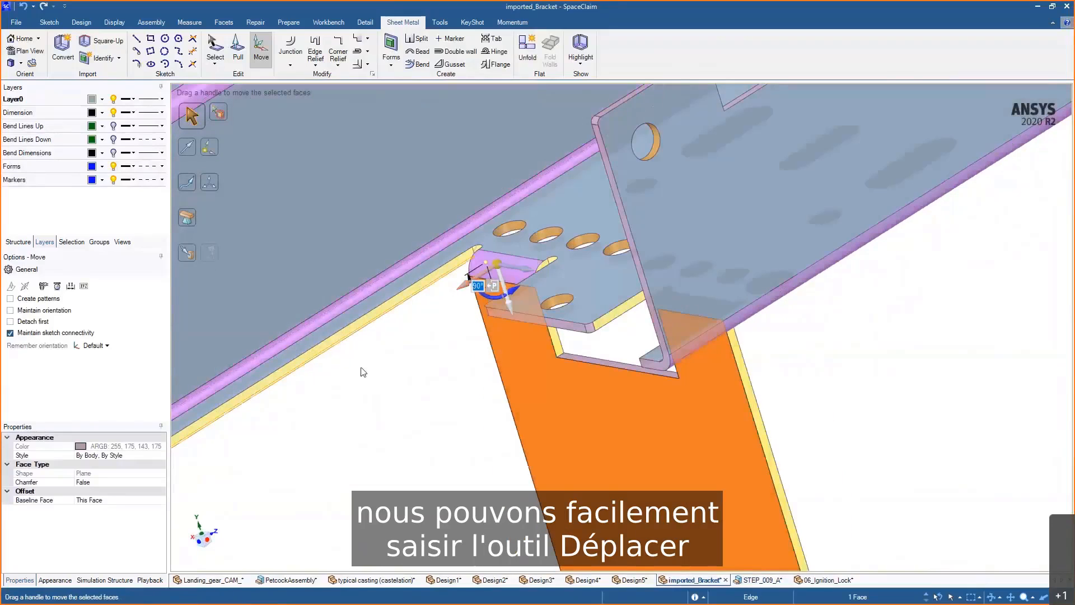
pyautogui.moveTo(363, 372); pyautogui.dragTo(315, 355)
pyautogui.moveTo(316, 359); pyautogui.dragTo(512, 366, button='middle')
pyautogui.keyDown('ctrl'); pyautogui.moveTo(733, 386); pyautogui.dragTo(724, 350, button='middle'); pyautogui.keyUp('ctrl')
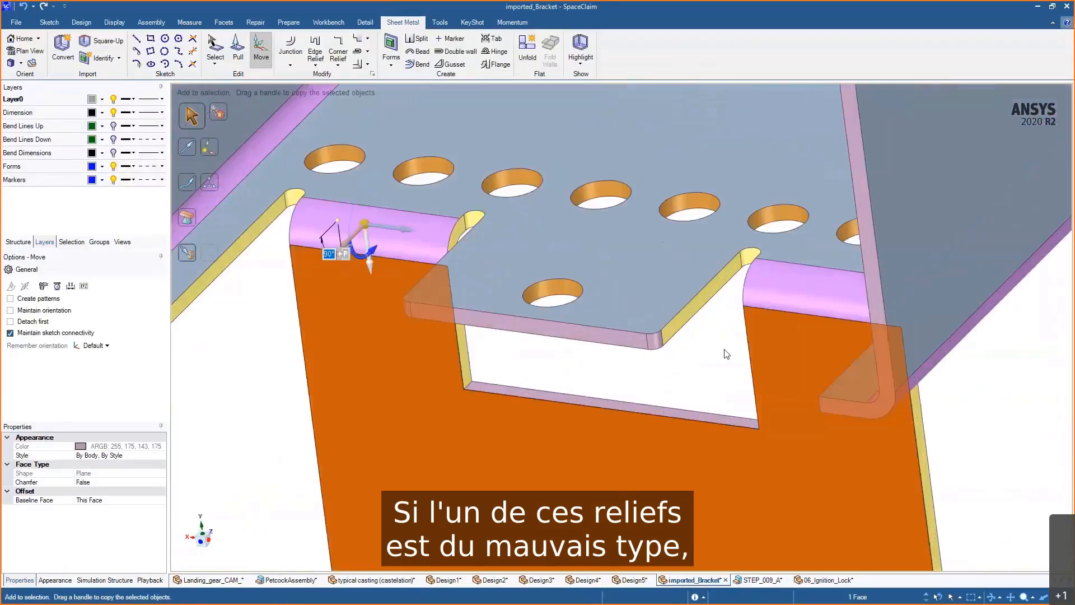
# - Select a bend relief beside the tab cut-out and change its type to Rip
pyautogui.click(726, 354)
pyautogui.click(707, 303)
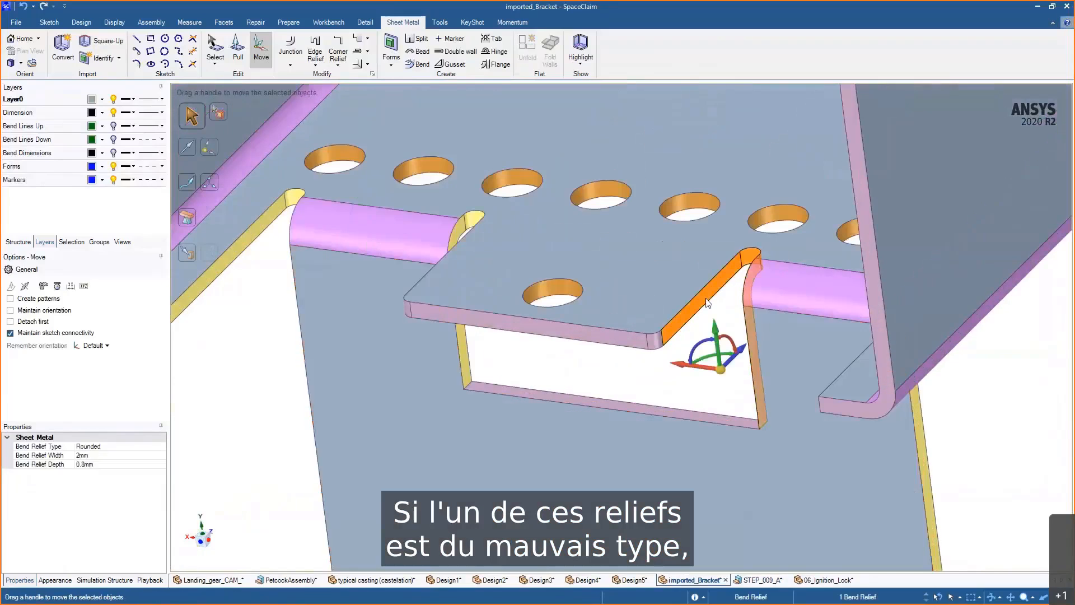
pyautogui.press('Escape')
pyautogui.click(738, 273)
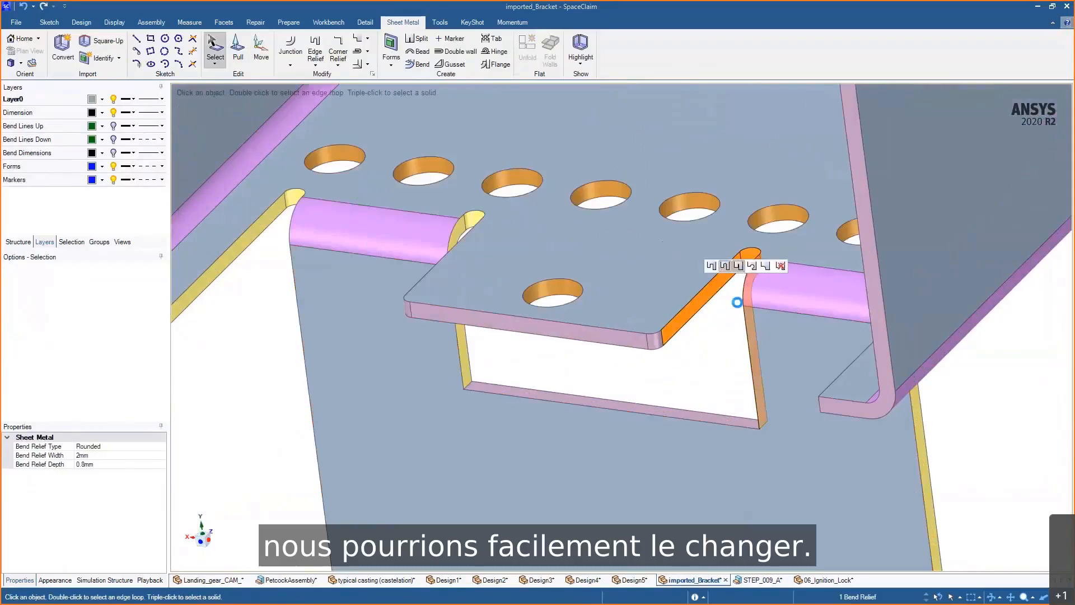
pyautogui.click(720, 268)
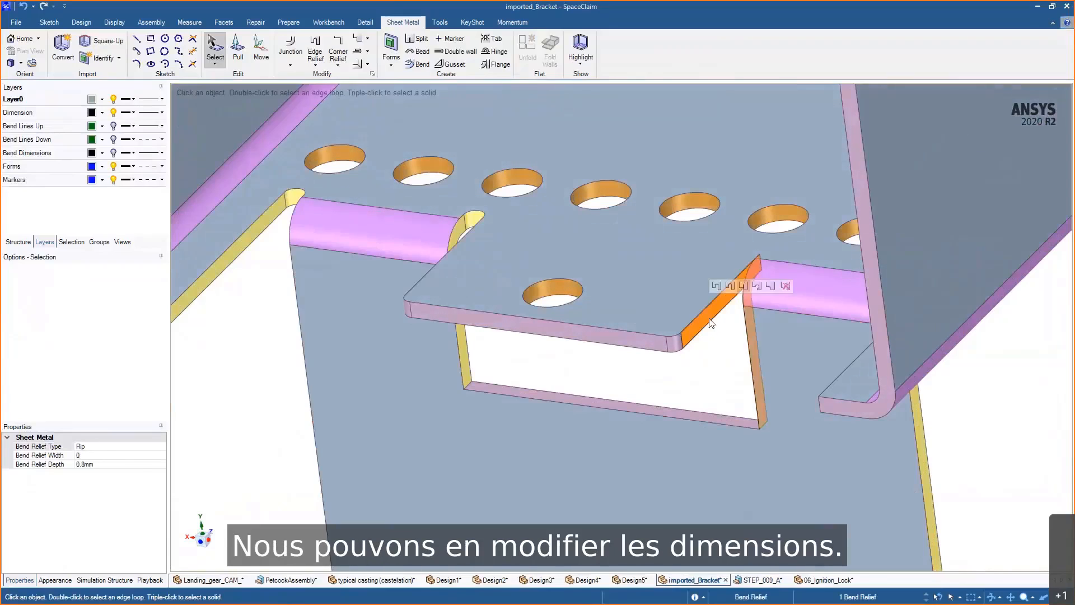
# - Set the bend relief depth to 1.5 mm
pyautogui.click(132, 464)
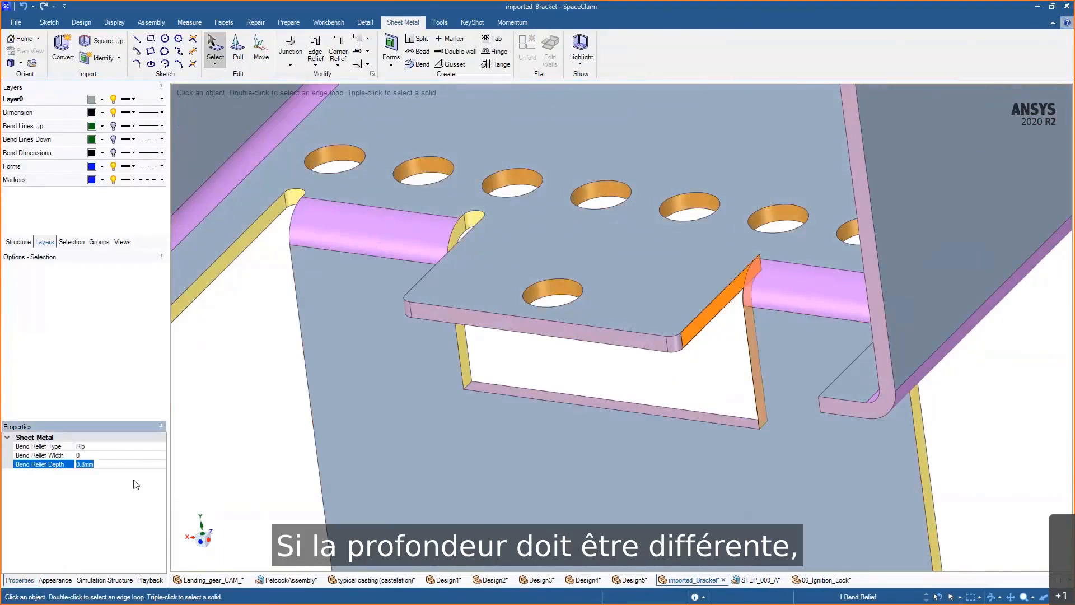
pyautogui.write('1')
pyautogui.write('.5')
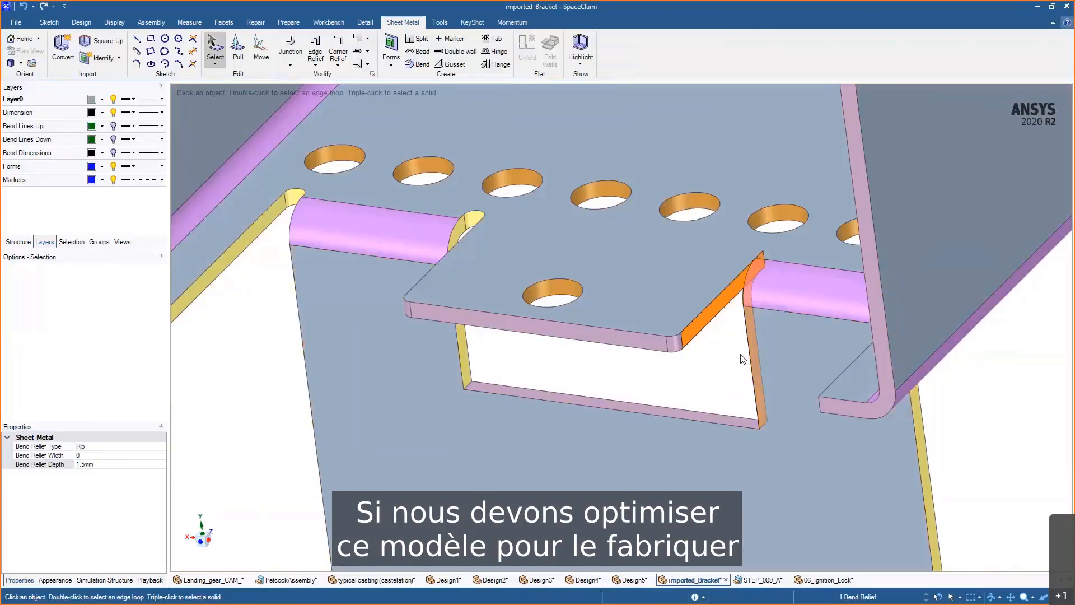
pyautogui.click(739, 358)
pyautogui.keyDown('ctrl'); pyautogui.moveTo(739, 357); pyautogui.dragTo(775, 341, button='middle'); pyautogui.keyUp('ctrl')
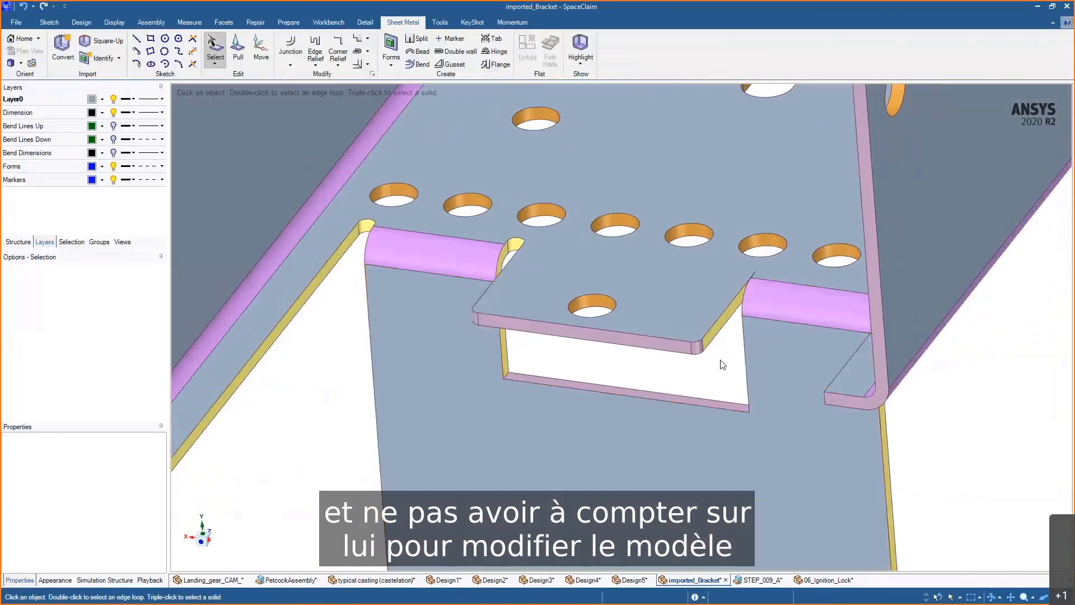
# - Switch to the STEP_009_A enclosure and zoom in to inspect its side faces and rounded corners
pyautogui.click(760, 579)
pyautogui.scroll(1, 758, 410)
pyautogui.scroll(-3, 758, 410)
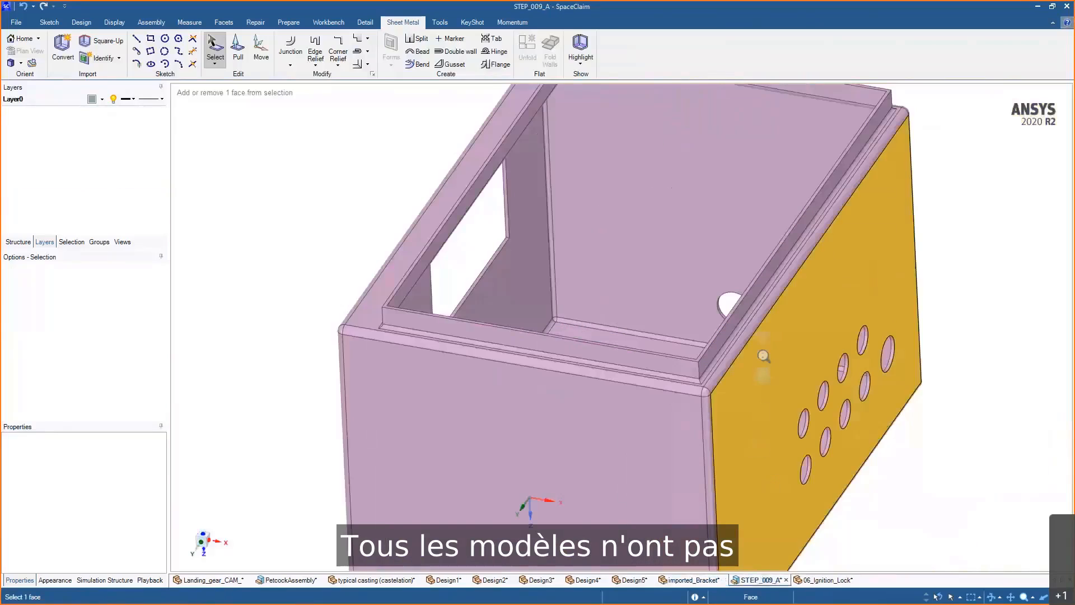
pyautogui.click(907, 339)
pyautogui.scroll(2, 389, 352)
pyautogui.scroll(3, 390, 351)
pyautogui.click(473, 413)
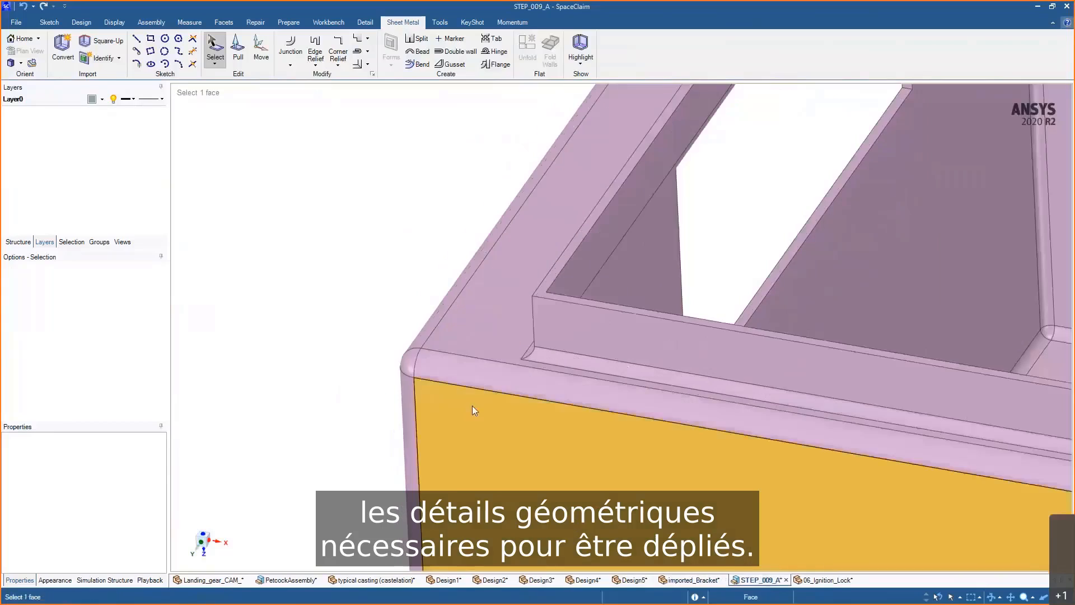
# - Select all rounds equal to or smaller than 4 mm on the enclosure and delete them to leave sharp edges
pyautogui.moveTo(472, 413); pyautogui.dragTo(499, 410, button='middle')
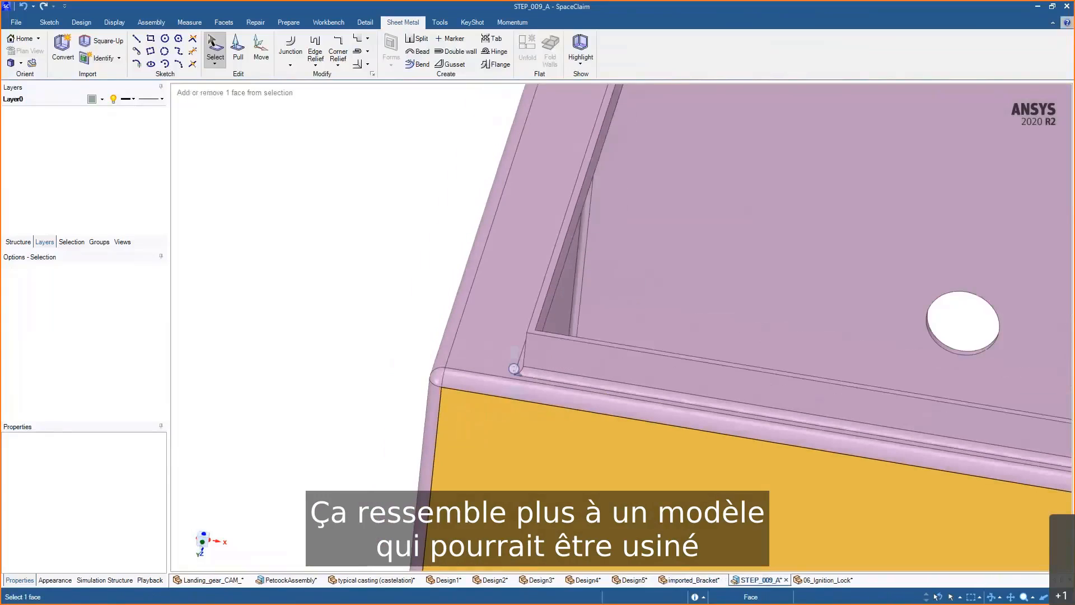
pyautogui.keyDown('ctrl'); pyautogui.moveTo(514, 369); pyautogui.dragTo(514, 289, button='middle'); pyautogui.keyUp('ctrl')
pyautogui.click(927, 404)
pyautogui.moveTo(930, 404)
pyautogui.keyDown('shift'); pyautogui.mouseDown(button='middle')
pyautogui.moveTo(827, 398)
pyautogui.moveTo(864, 408)
pyautogui.moveTo(869, 399)
pyautogui.moveTo(857, 300)
pyautogui.moveTo(859, 385)
pyautogui.mouseUp(button='middle'); pyautogui.keyUp('shift')
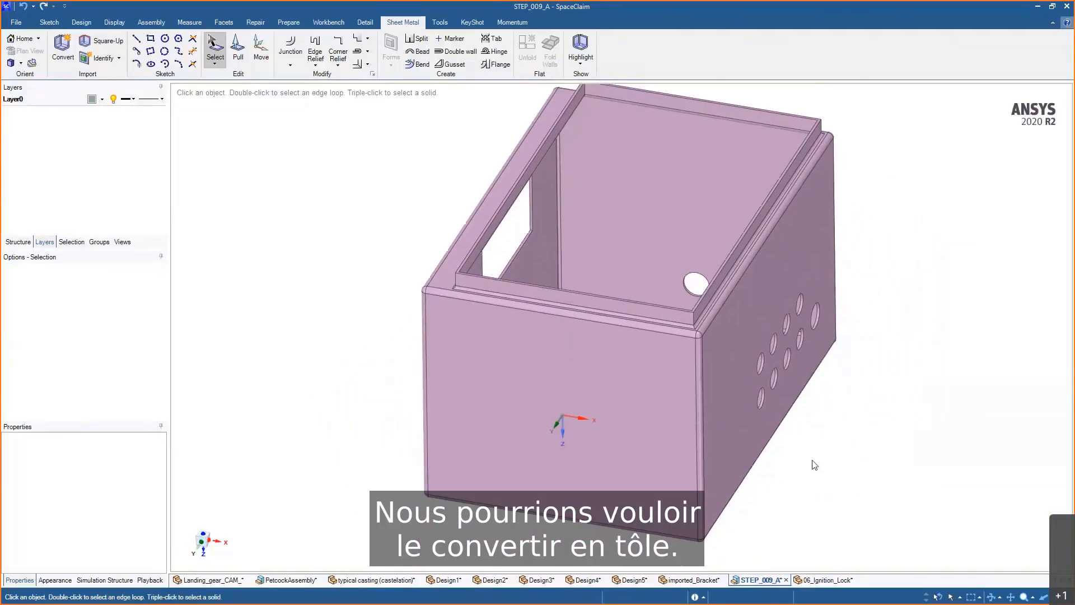
pyautogui.scroll(5, 710, 379)
pyautogui.click(697, 378)
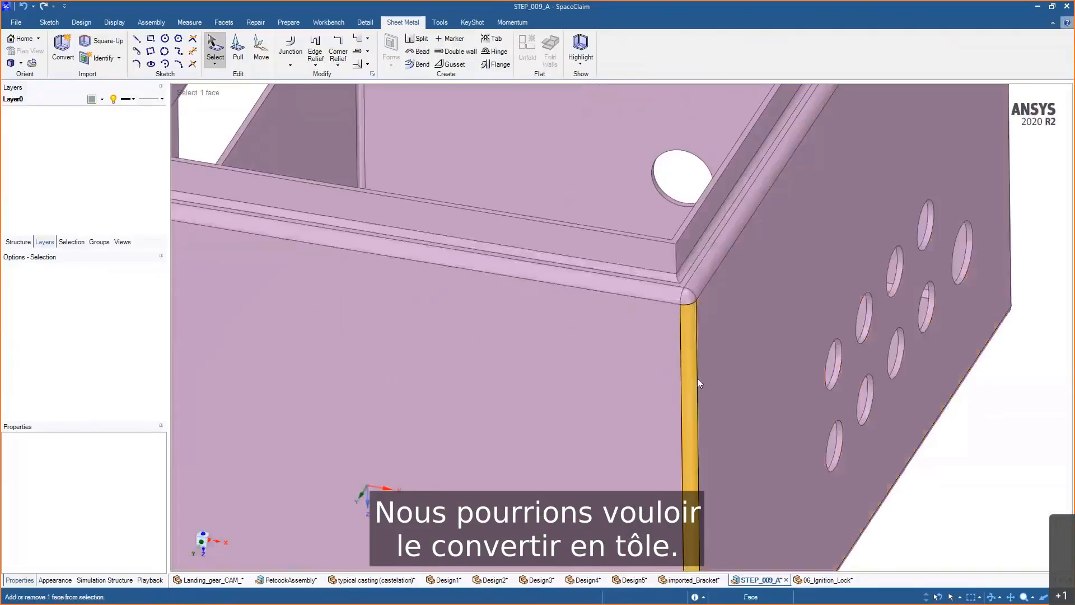
pyautogui.click(697, 378)
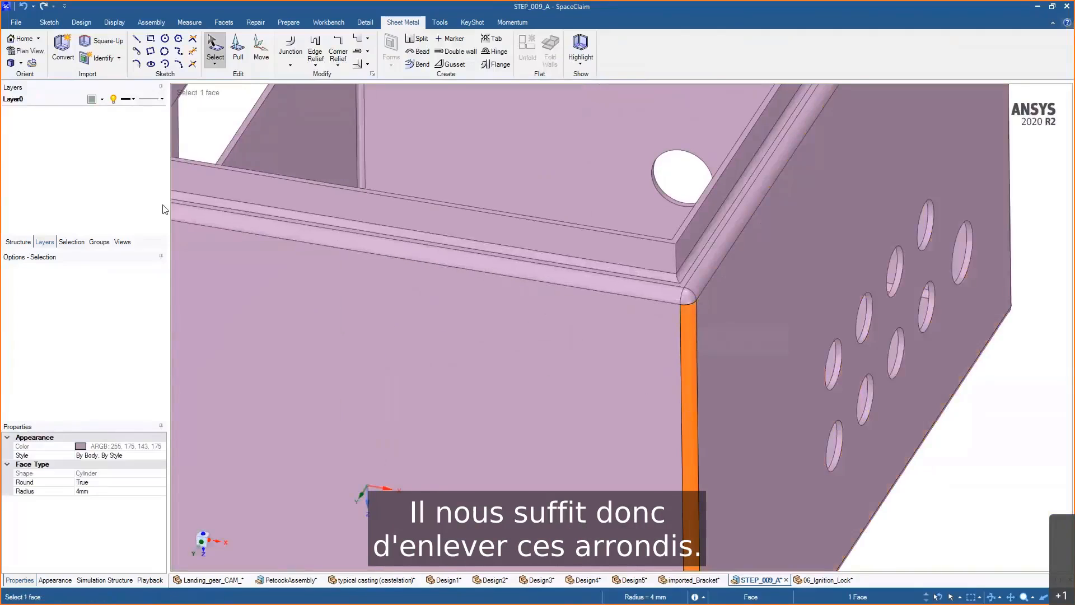
pyautogui.click(71, 242)
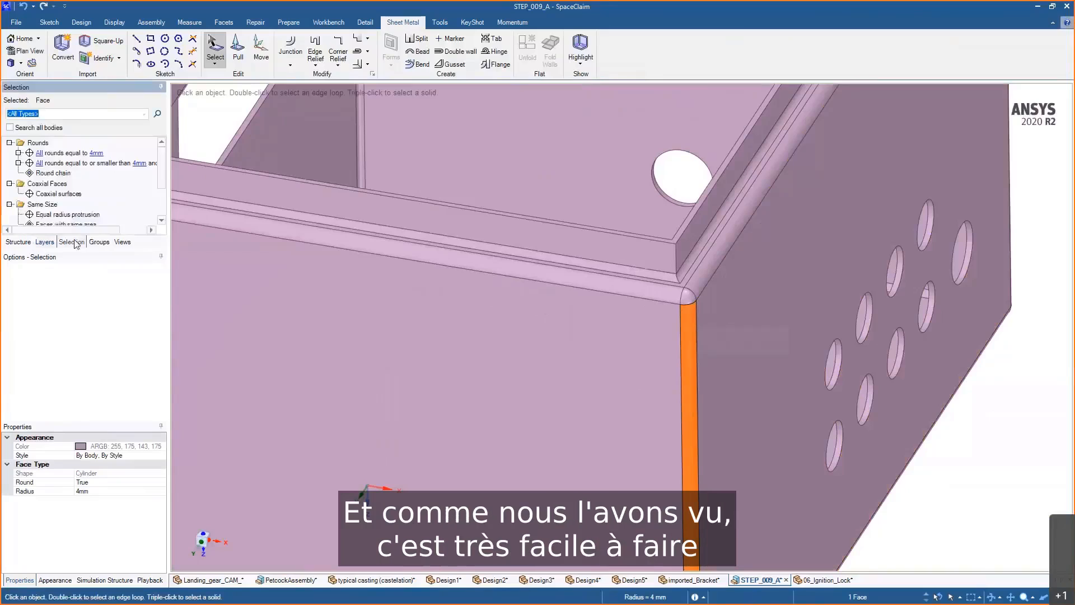
pyautogui.click(83, 163)
pyautogui.scroll(-5, 499, 382)
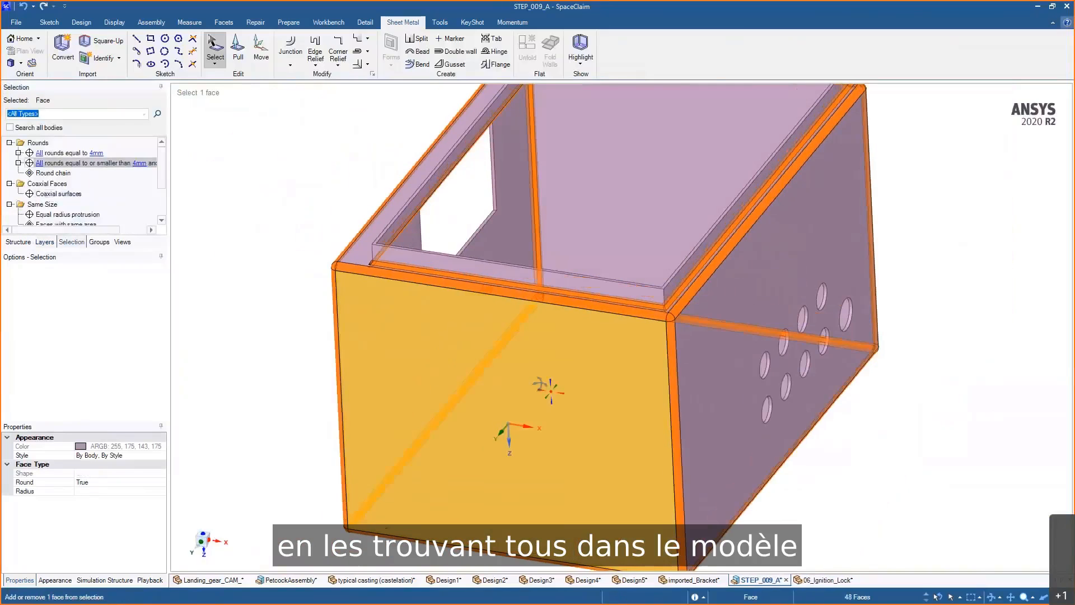
pyautogui.moveTo(539, 384); pyautogui.dragTo(493, 362, button='middle')
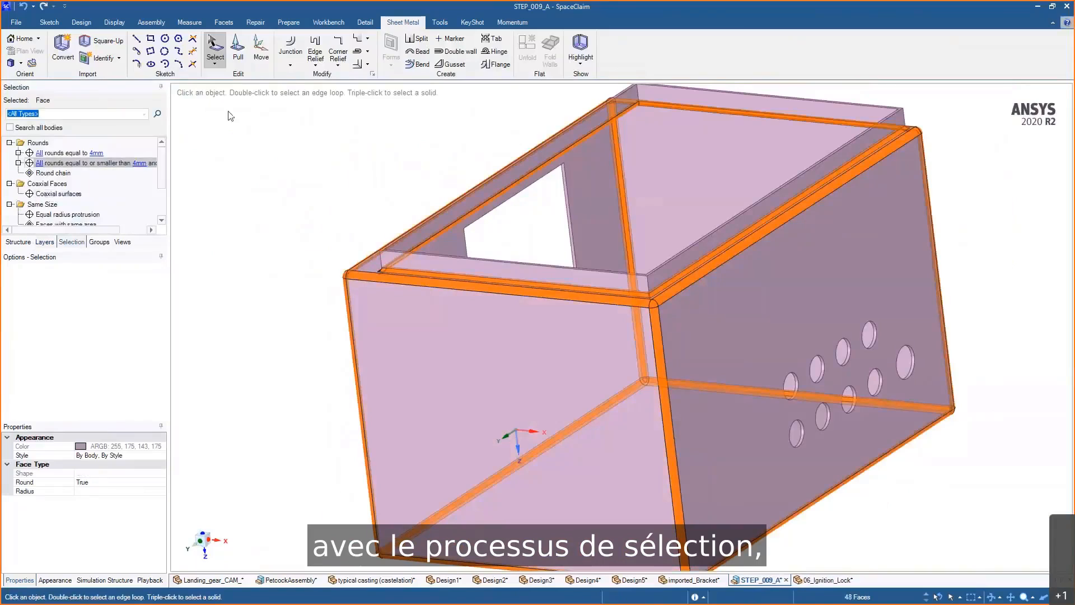
pyautogui.press('Delete')
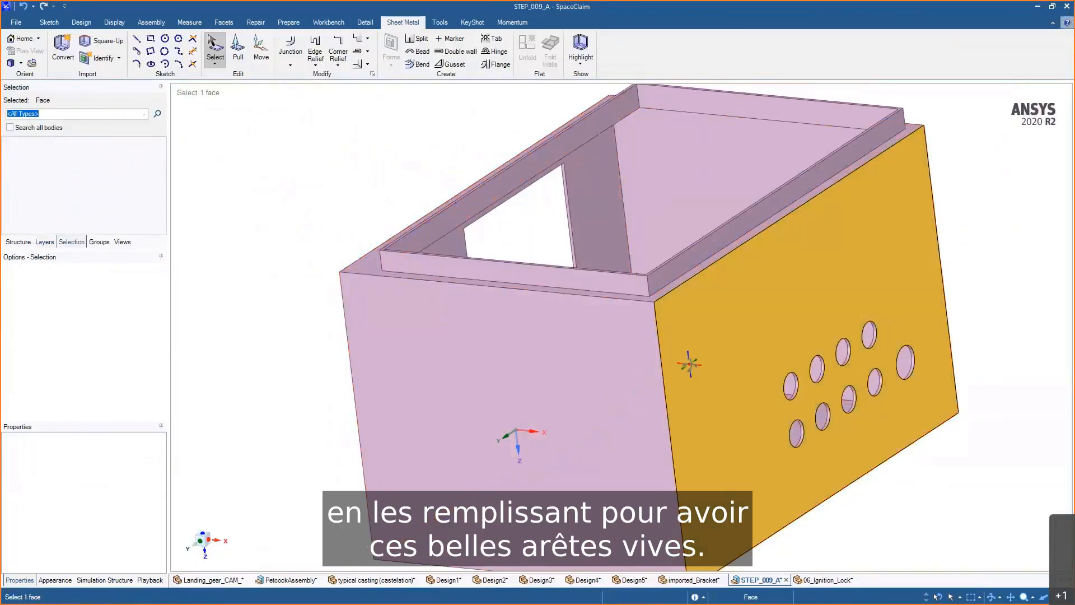
# - Start the sheet metal Convert tool and pick the enclosure body to convert it to sheet metal
pyautogui.moveTo(689, 364); pyautogui.dragTo(715, 367, button='middle')
pyautogui.scroll(-1, 715, 367)
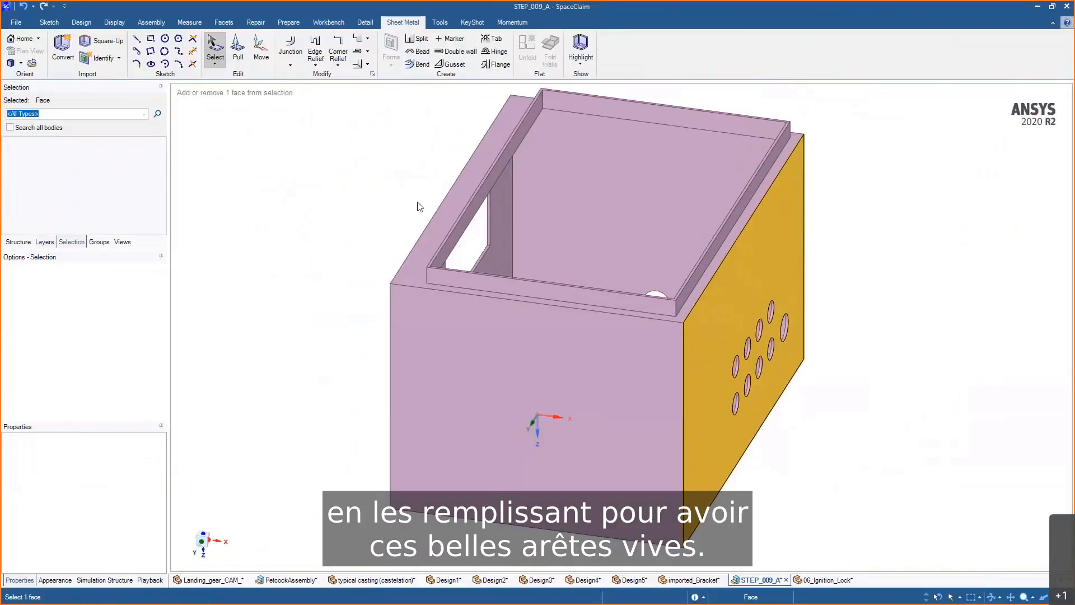
pyautogui.click(63, 48)
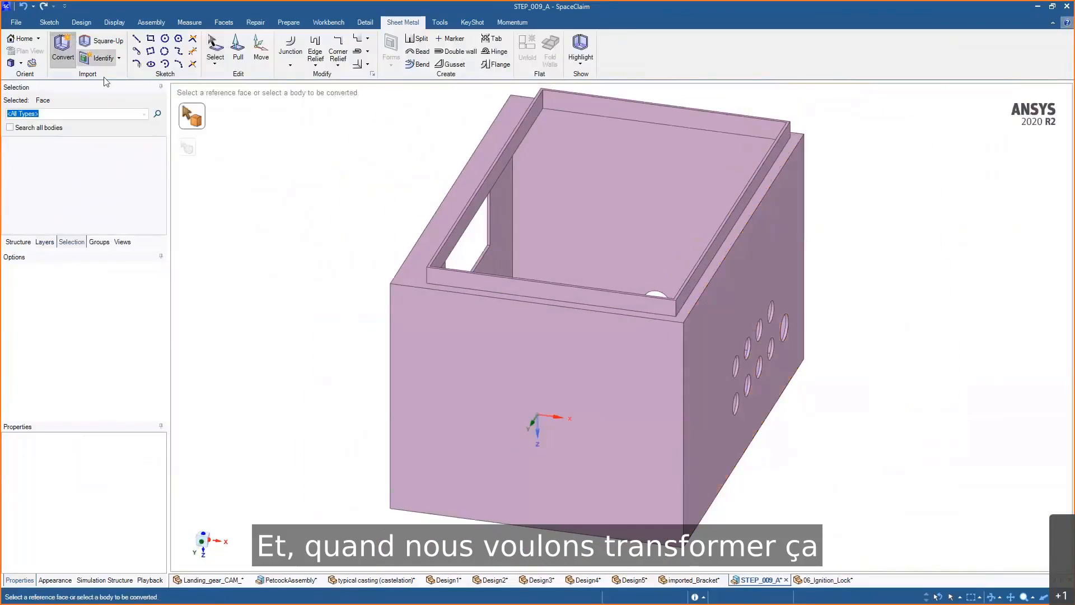
pyautogui.click(597, 416)
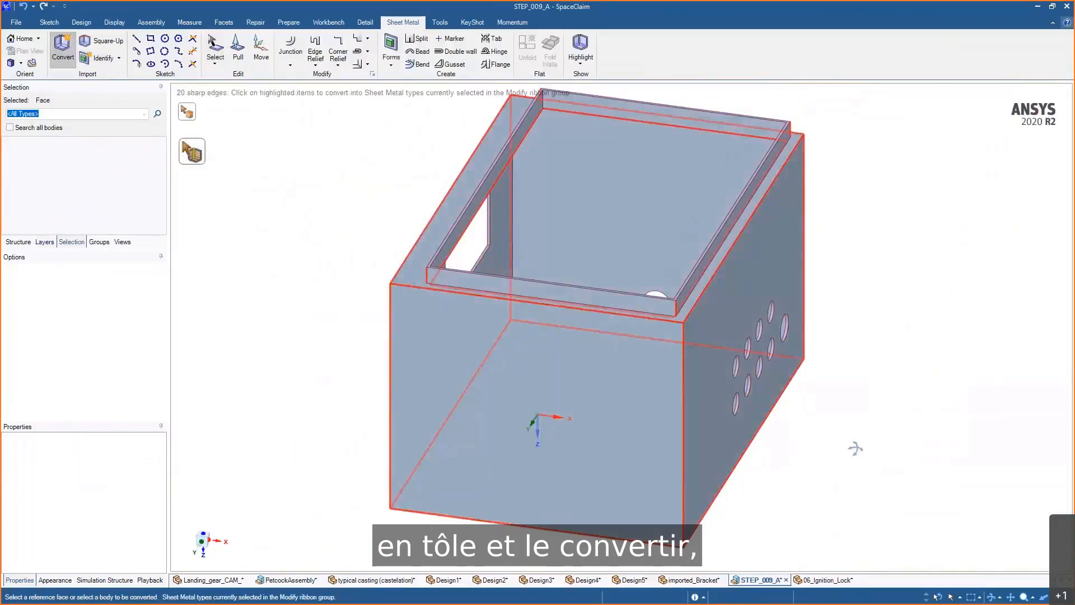
pyautogui.moveTo(855, 448); pyautogui.dragTo(858, 423, button='middle')
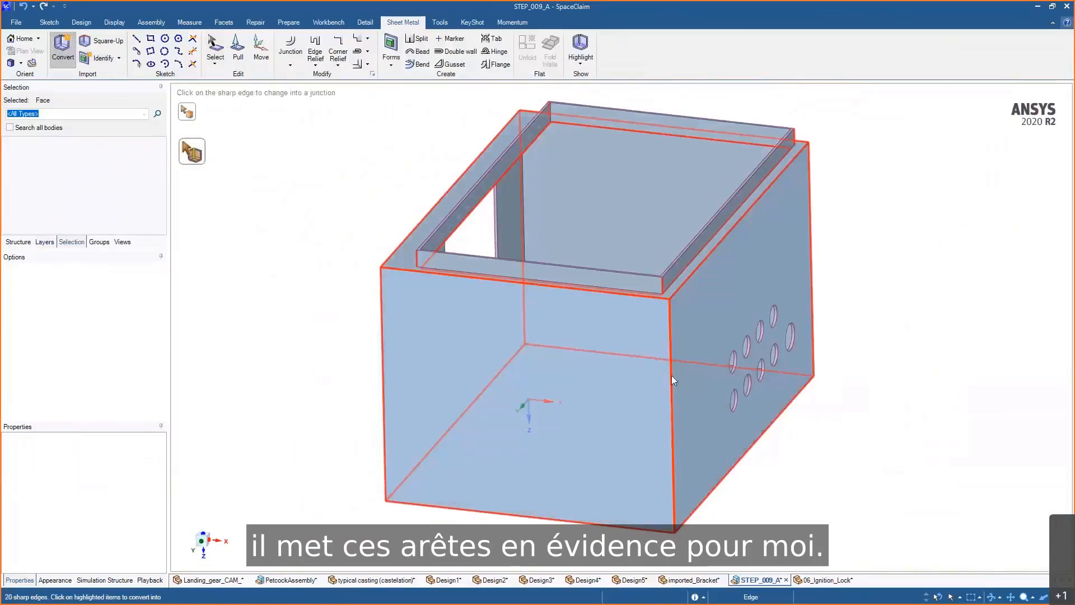
pyautogui.keyDown('shift'); pyautogui.moveTo(614, 485); pyautogui.dragTo(669, 412, button='middle'); pyautogui.keyUp('shift')
pyautogui.scroll(4, 577, 462)
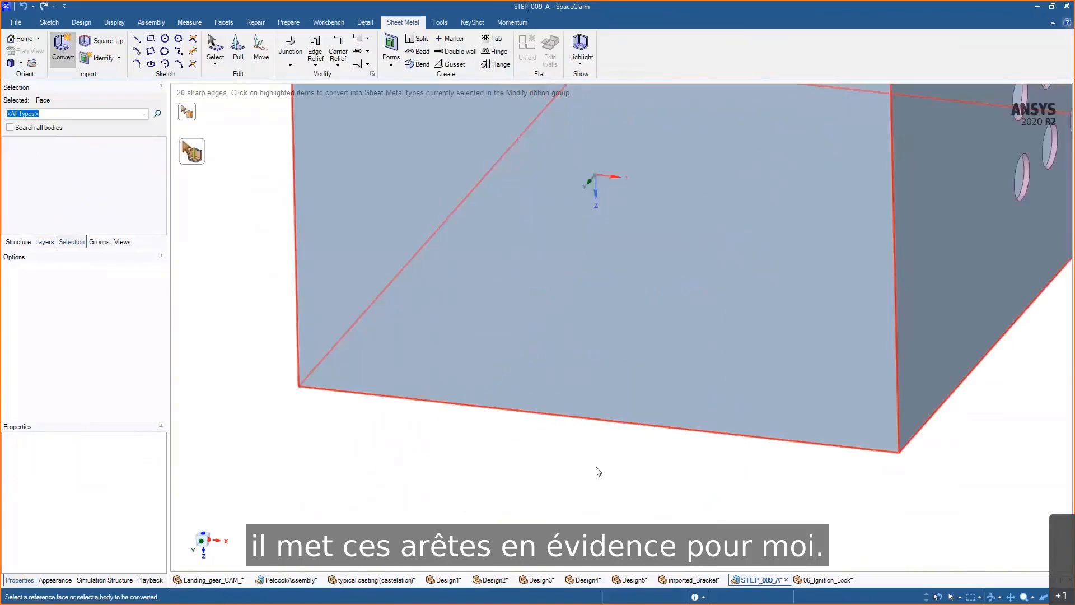
pyautogui.moveTo(596, 466); pyautogui.dragTo(642, 399, button='middle')
pyautogui.scroll(2, 644, 429)
pyautogui.moveTo(640, 455); pyautogui.dragTo(597, 443, button='middle')
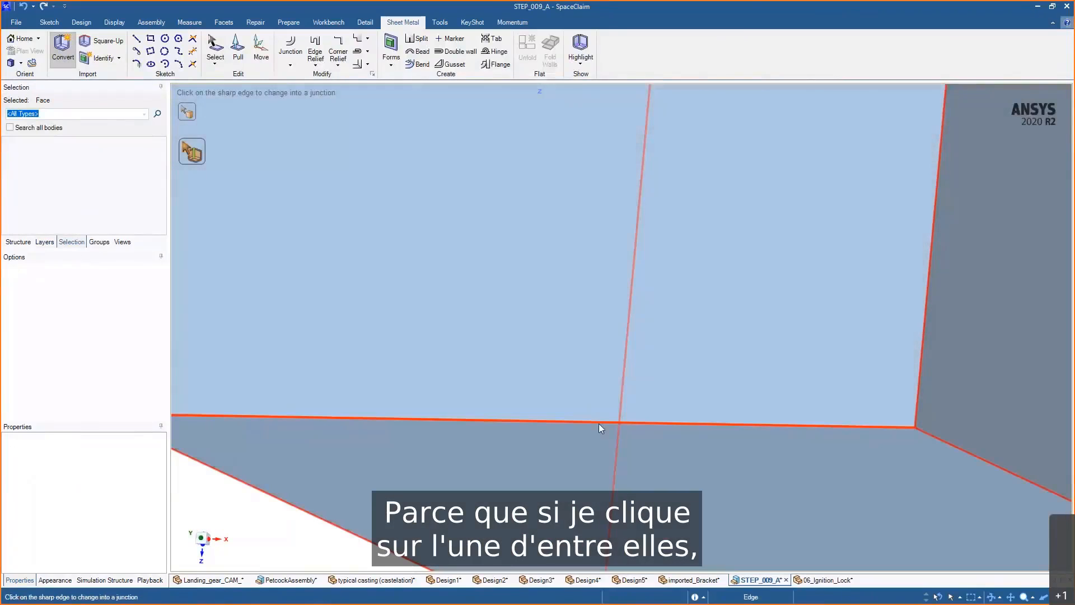
pyautogui.click(600, 423)
pyautogui.moveTo(822, 461); pyautogui.dragTo(731, 448, button='middle')
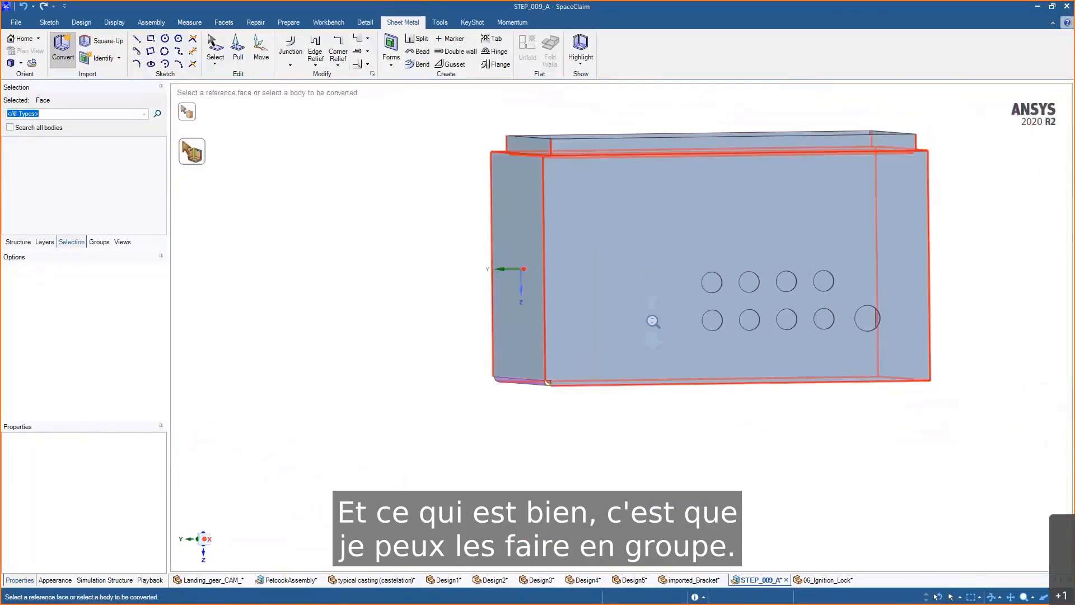
# - Box-select the enclosure's bottom sharp edges to convert them into bends
pyautogui.moveTo(652, 321); pyautogui.dragTo(606, 349, button='middle')
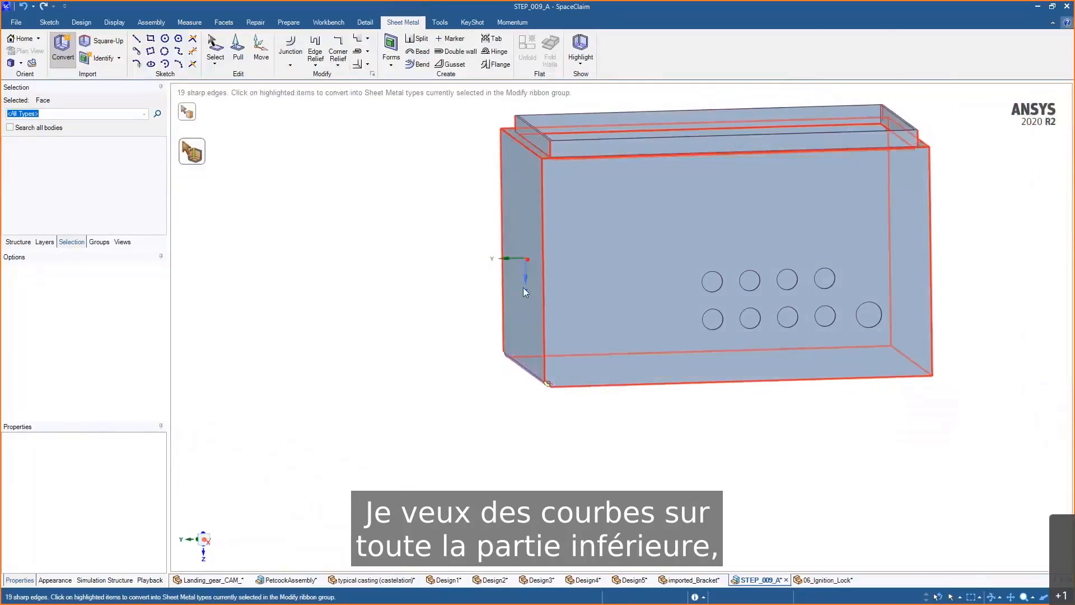
pyautogui.moveTo(455, 284); pyautogui.dragTo(1045, 493)
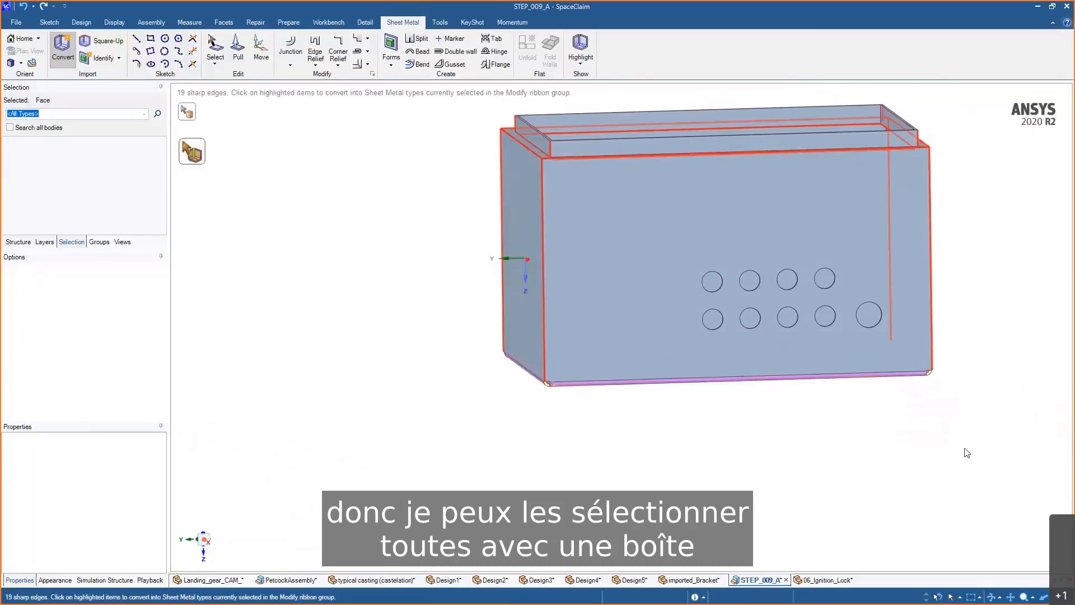
pyautogui.scroll(3, 914, 458)
pyautogui.moveTo(914, 458); pyautogui.dragTo(915, 545, button='middle')
pyautogui.scroll(-2, 903, 433)
pyautogui.scroll(-1, 904, 433)
pyautogui.scroll(-2, 915, 545)
pyautogui.keyDown('ctrl'); pyautogui.moveTo(719, 371); pyautogui.dragTo(711, 446, button='middle'); pyautogui.keyUp('ctrl')
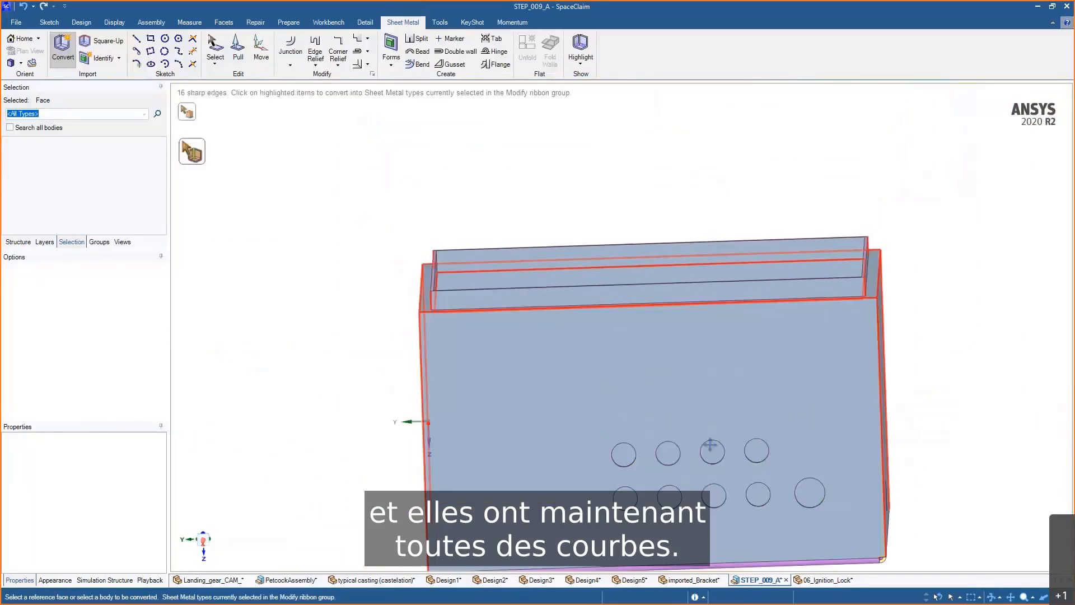
# - Box-select the vertical corner sharp edges of the enclosure to convert them into bends
pyautogui.moveTo(650, 386); pyautogui.dragTo(662, 387, button='middle')
pyautogui.moveTo(663, 387); pyautogui.dragTo(623, 196)
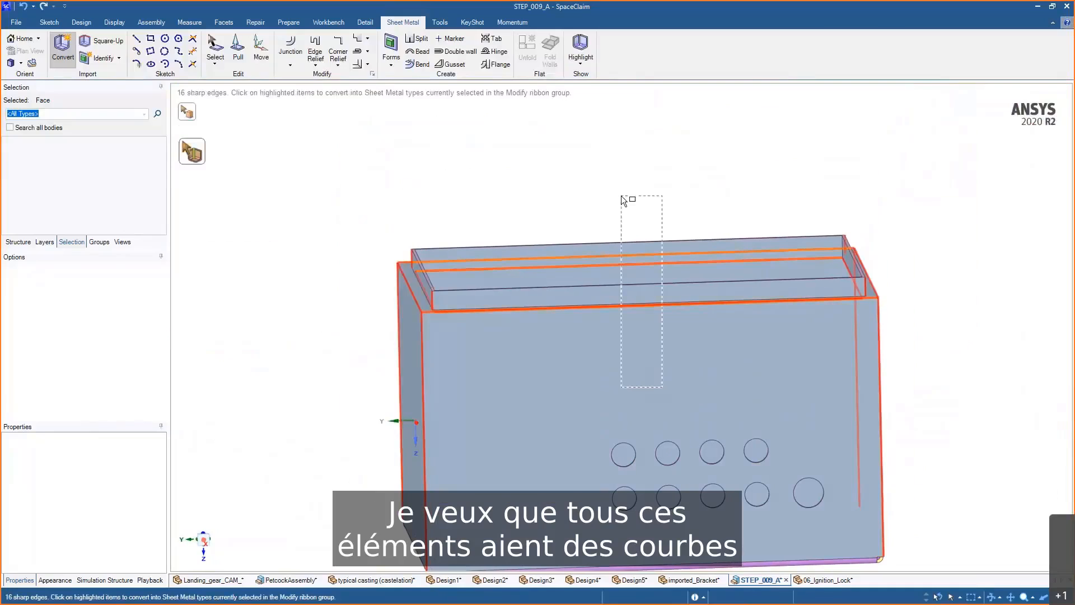
pyautogui.moveTo(636, 415); pyautogui.dragTo(614, 382, button='middle')
pyautogui.moveTo(614, 381); pyautogui.dragTo(564, 173)
pyautogui.moveTo(581, 393); pyautogui.dragTo(640, 395, button='middle')
pyautogui.scroll(4, 695, 330)
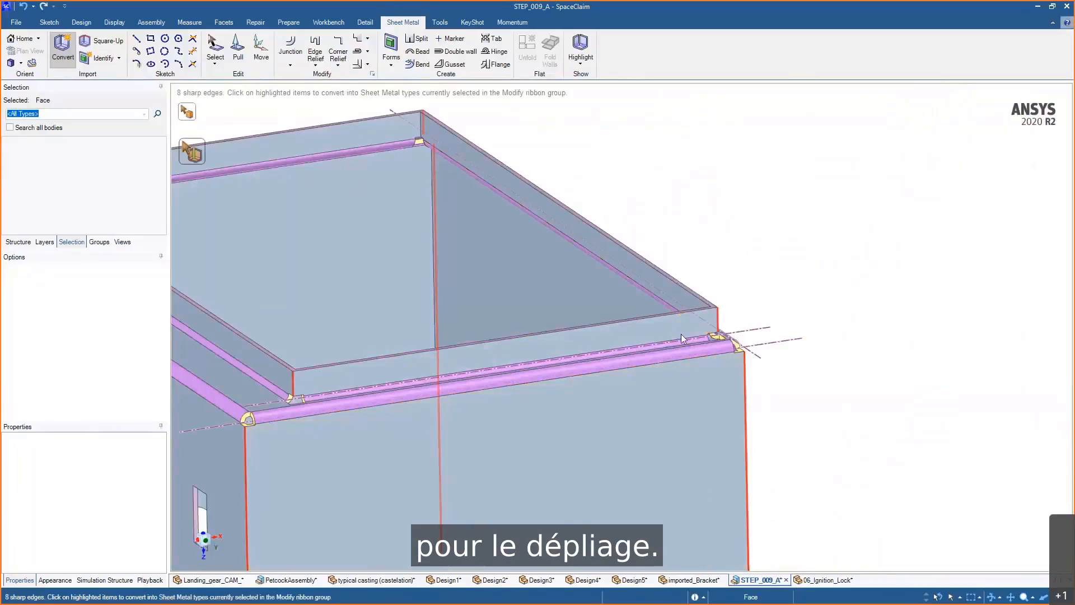
pyautogui.scroll(-4, 681, 364)
pyautogui.keyDown('shift'); pyautogui.moveTo(680, 364); pyautogui.dragTo(741, 272, button='middle'); pyautogui.keyUp('shift')
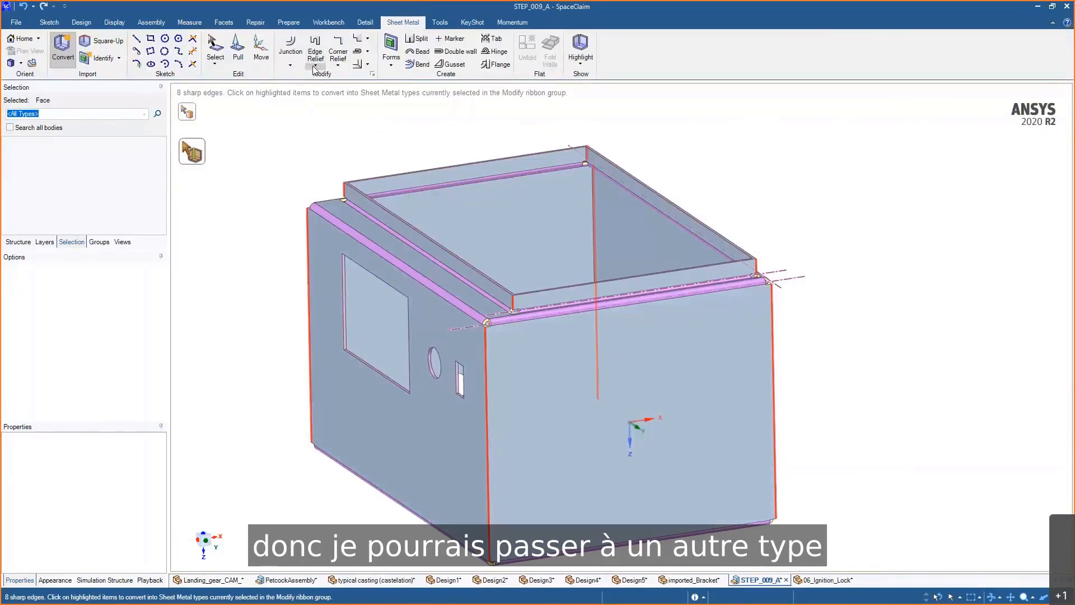
# - Set the junction type to Full overlap and box-select the whole enclosure to convert the remaining sharp edges, then exit Convert
pyautogui.click(290, 66)
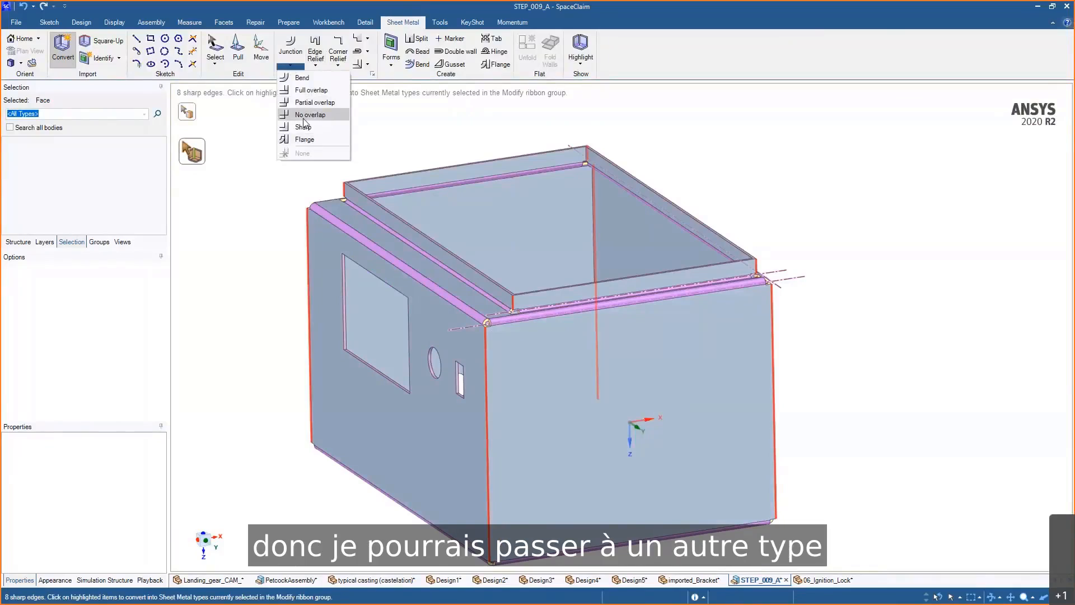
pyautogui.click(309, 91)
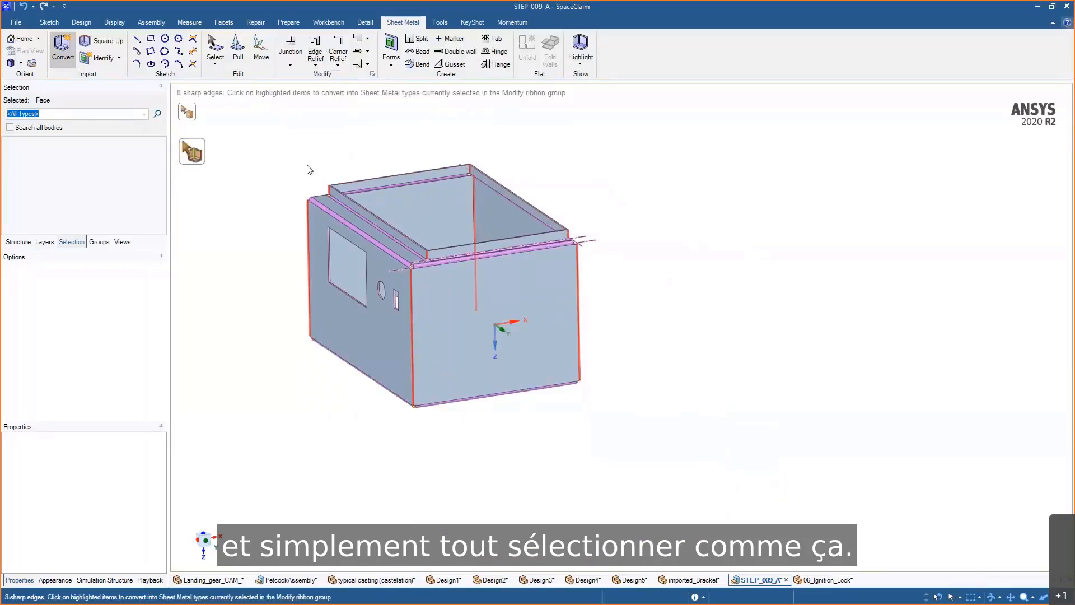
pyautogui.moveTo(276, 124); pyautogui.dragTo(626, 432)
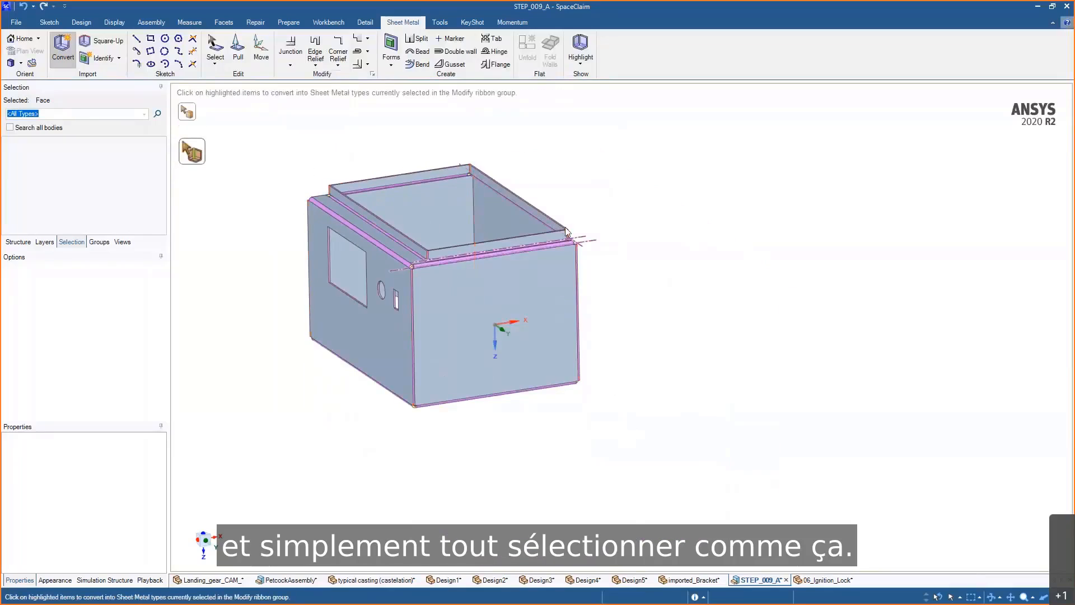
pyautogui.scroll(6, 576, 367)
pyautogui.scroll(-5, 616, 455)
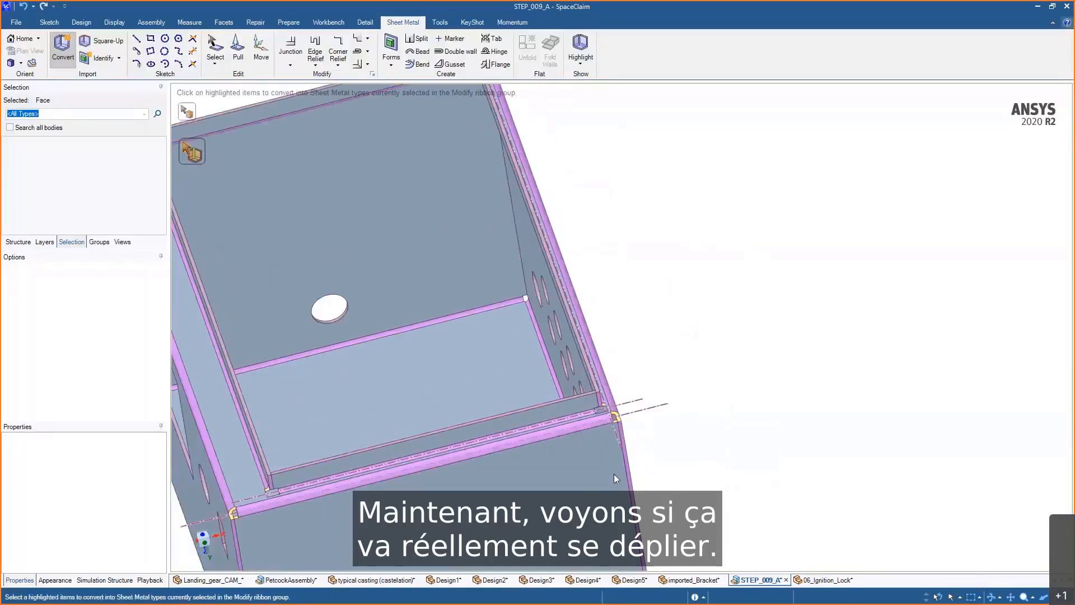
pyautogui.press('Escape')
# - Unfold the enclosure from its front face and inspect the corners of the flat result
pyautogui.click(675, 376)
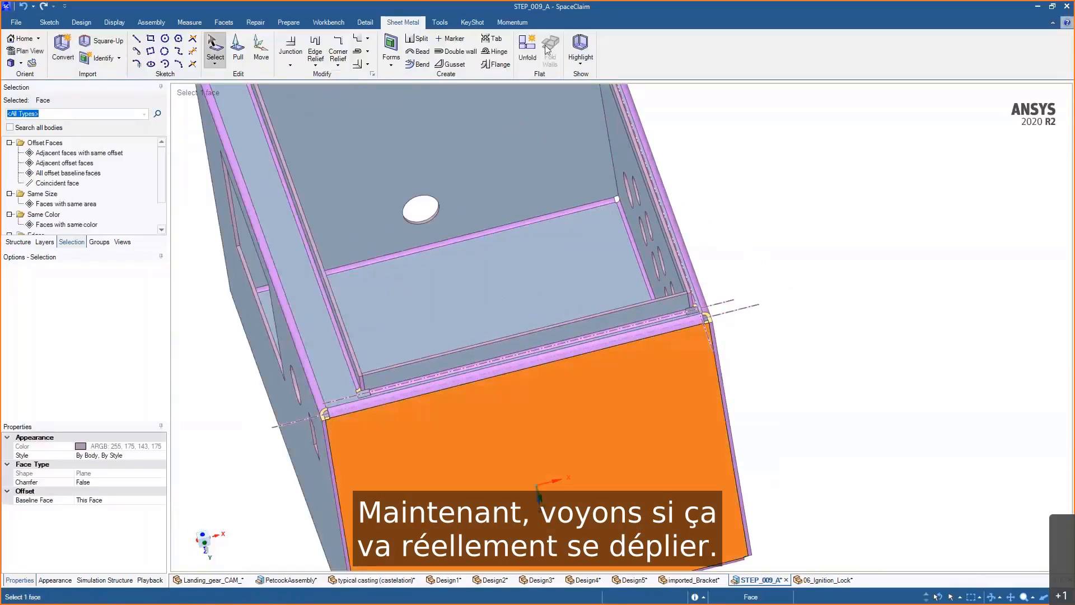
pyautogui.click(527, 47)
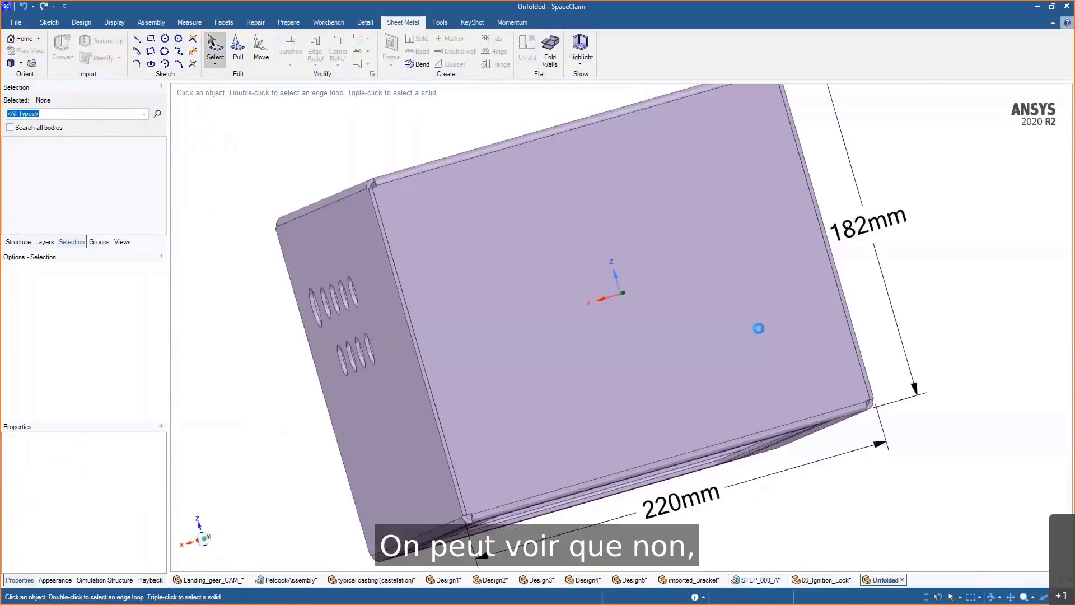
pyautogui.moveTo(905, 417); pyautogui.dragTo(845, 428, button='middle')
pyautogui.scroll(-3, 845, 427)
pyautogui.moveTo(579, 218); pyautogui.dragTo(722, 342, button='middle')
pyautogui.scroll(6, 644, 325)
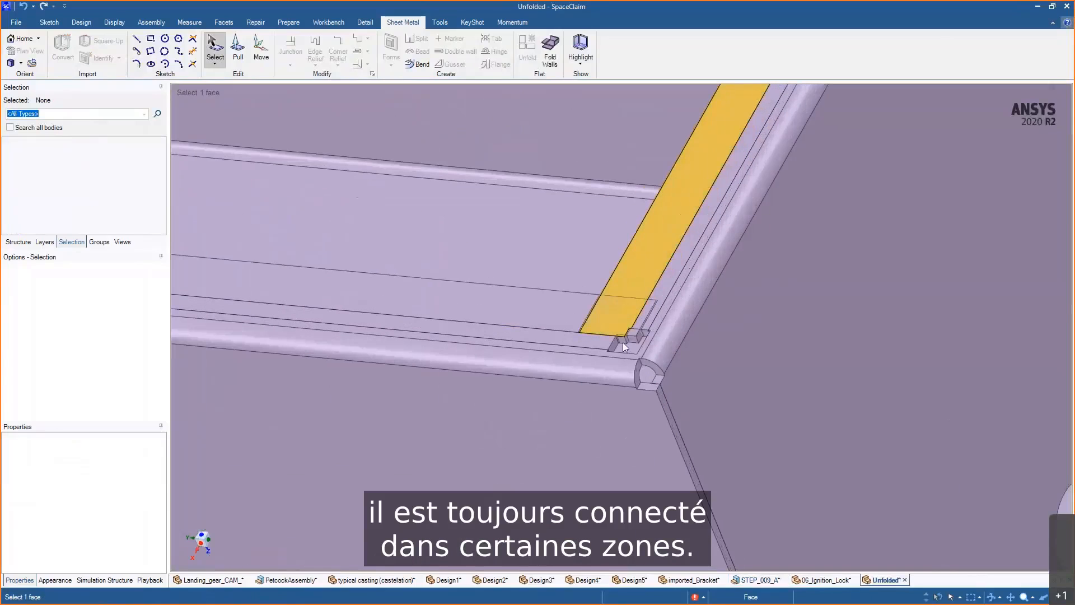
pyautogui.moveTo(622, 342); pyautogui.dragTo(684, 372, button='middle')
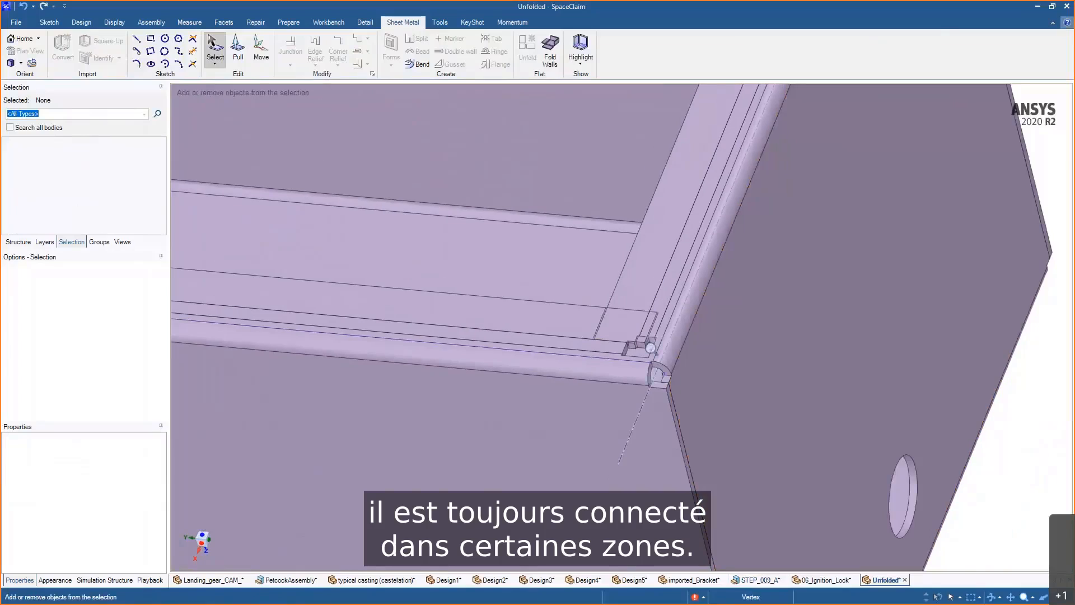
pyautogui.scroll(-5, 650, 360)
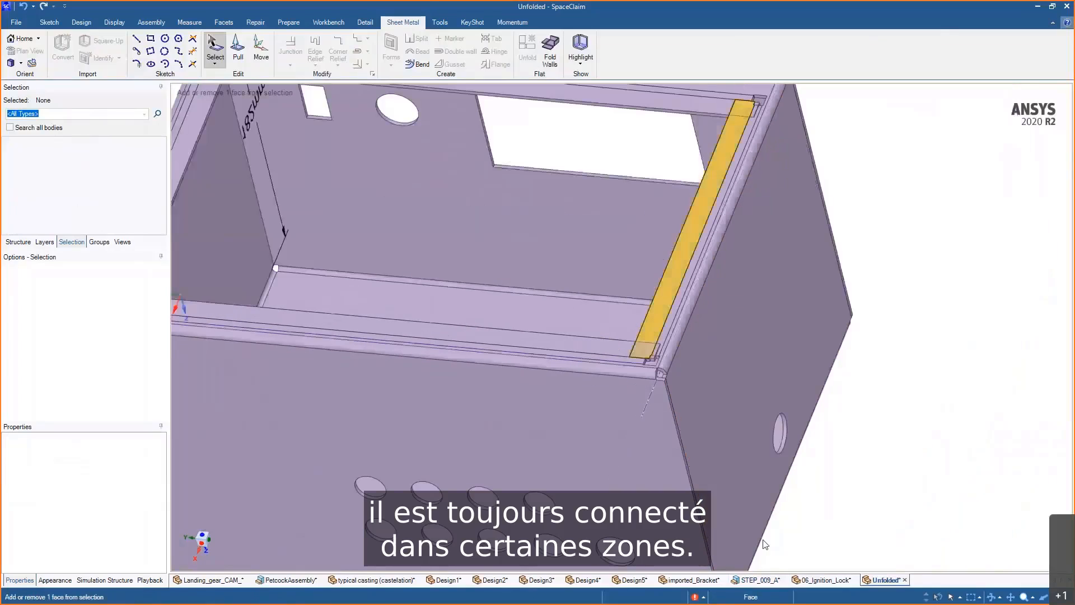
# - Return to the STEP_009_A design and split the corner flange near the bend with a line between two edge points
pyautogui.click(759, 580)
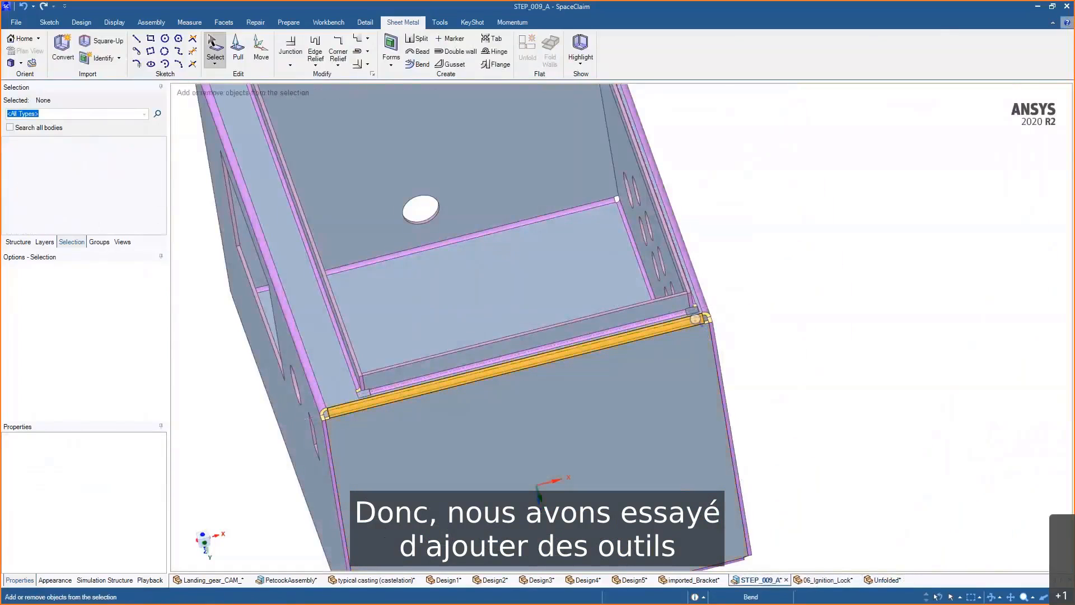
pyautogui.keyDown('ctrl'); pyautogui.moveTo(695, 318); pyautogui.dragTo(689, 475, button='middle'); pyautogui.keyUp('ctrl')
pyautogui.moveTo(795, 239); pyautogui.dragTo(733, 314, button='middle')
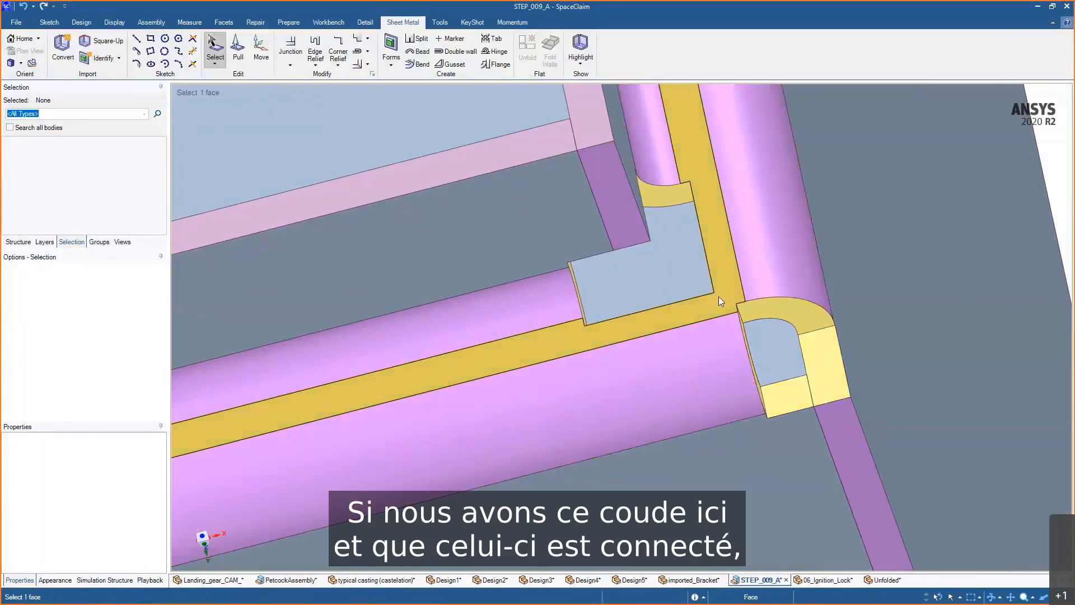
pyautogui.click(417, 39)
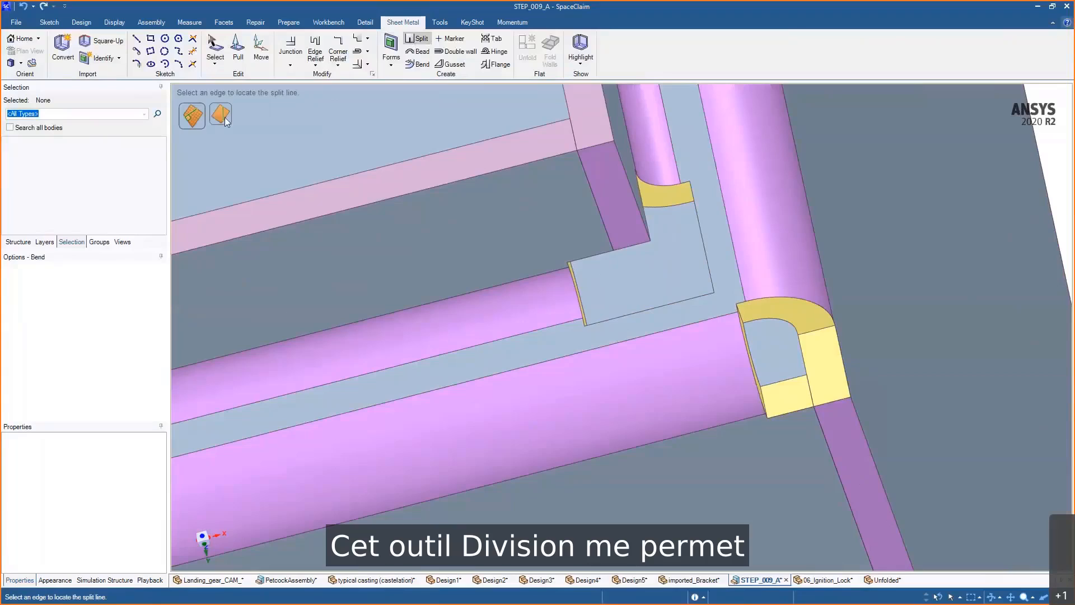
pyautogui.click(220, 115)
pyautogui.scroll(3, 794, 337)
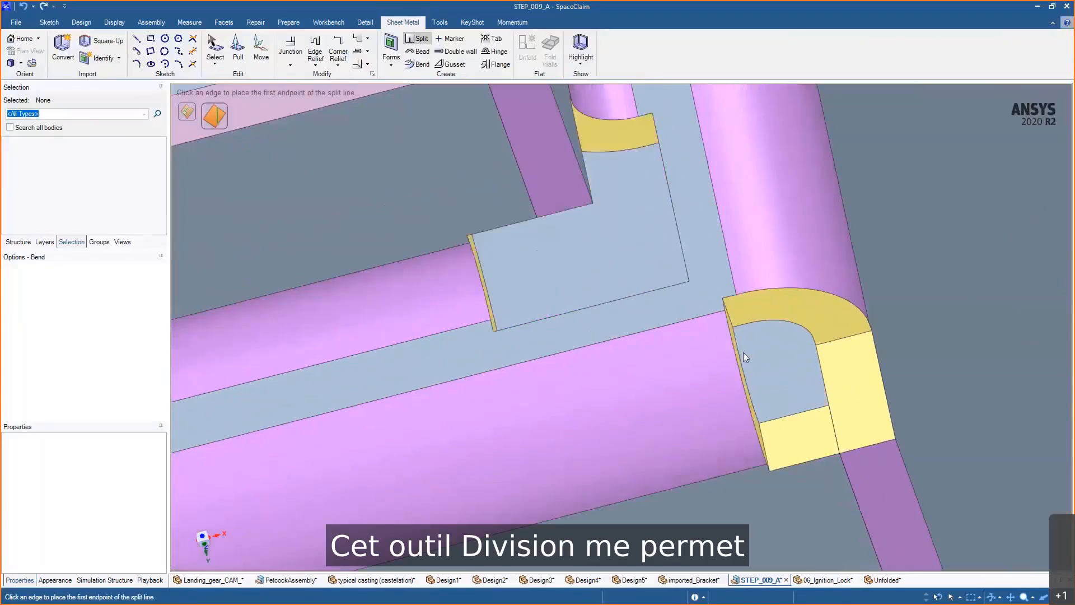
pyautogui.click(688, 281)
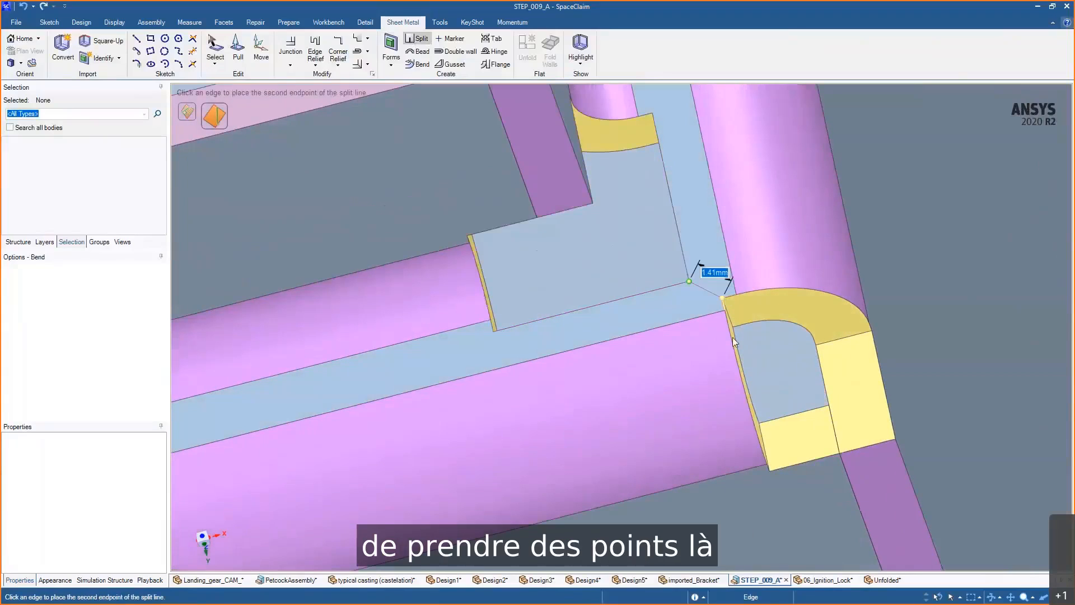
pyautogui.click(728, 302)
pyautogui.scroll(-3, 688, 350)
pyautogui.scroll(-3, 773, 340)
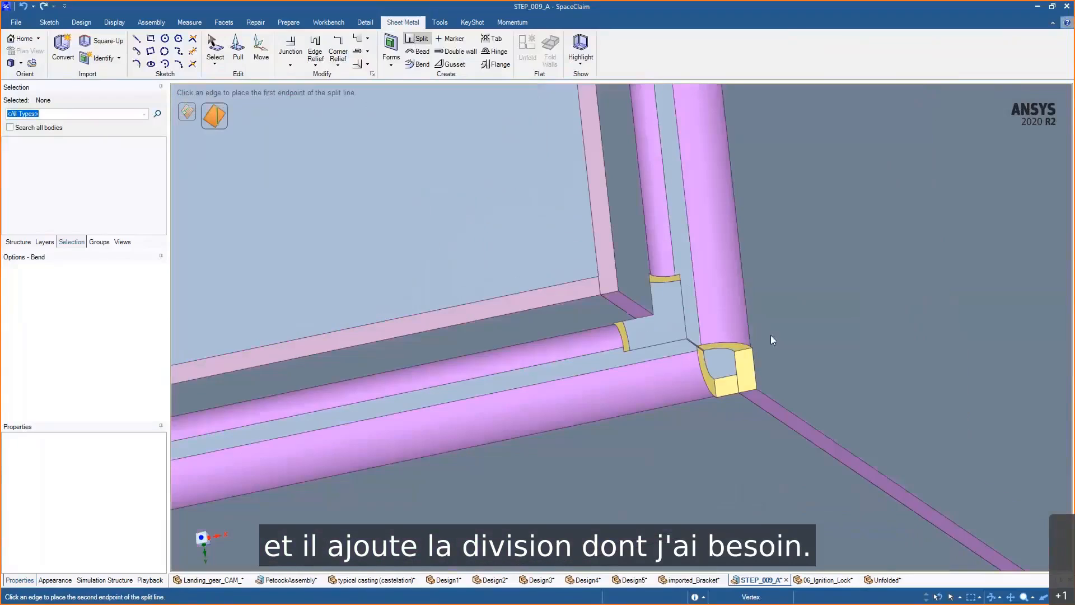
# - Exit the split tool and tile the Unfolded design window beside the STEP_009_A enclosure
pyautogui.press('Escape')
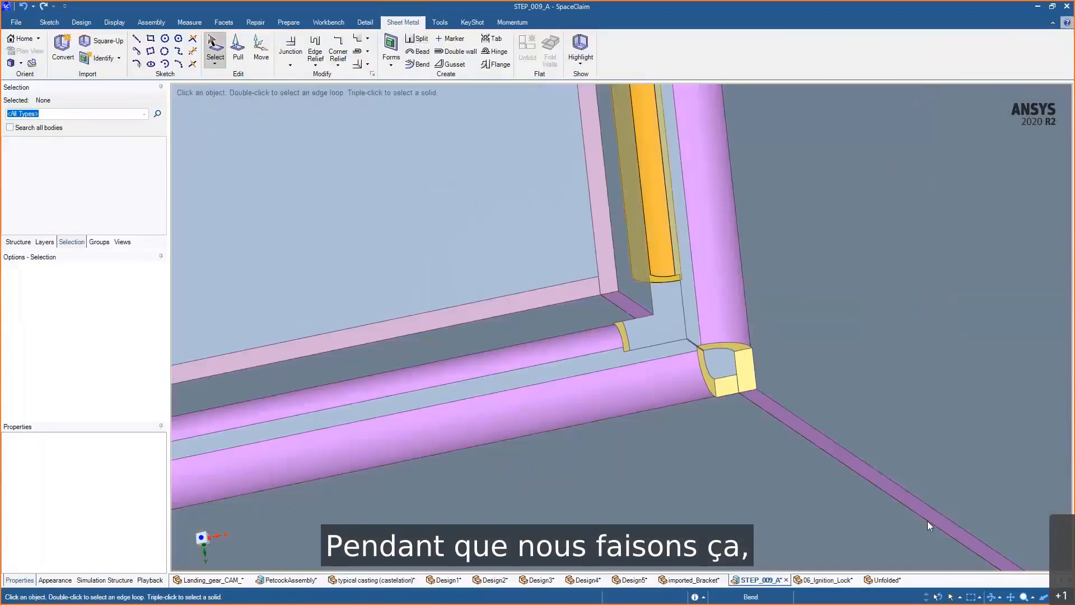
pyautogui.click(888, 580)
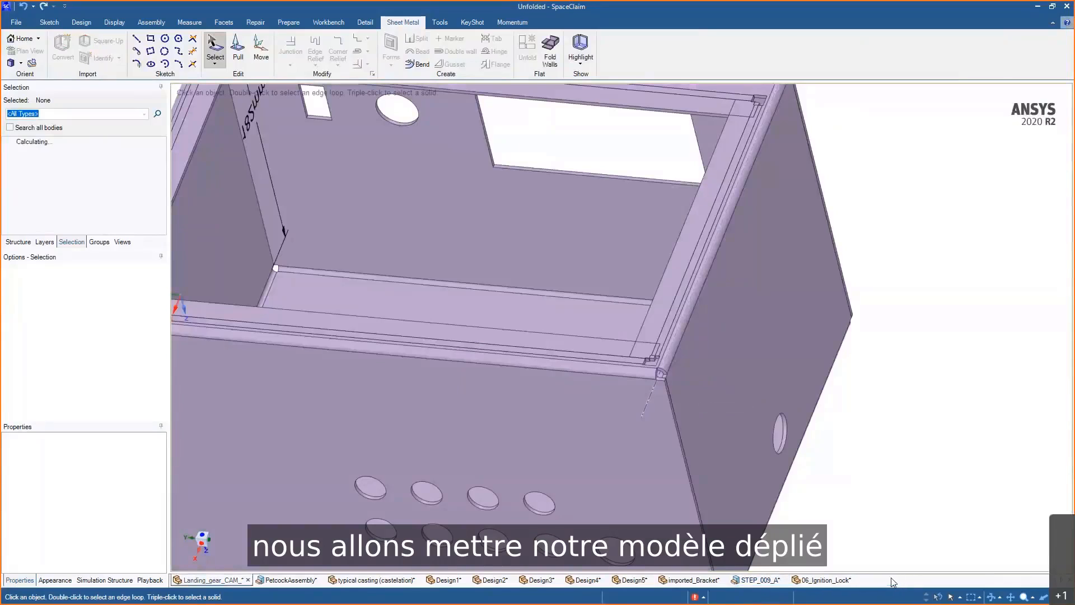
pyautogui.moveTo(893, 582); pyautogui.dragTo(650, 330)
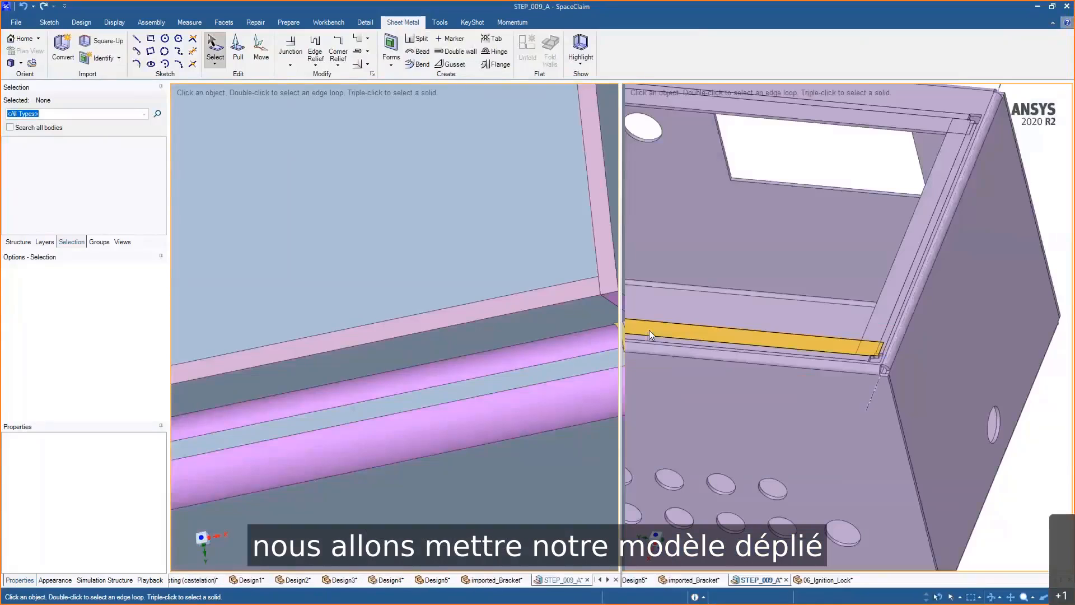
pyautogui.keyDown('ctrl'); pyautogui.moveTo(580, 363); pyautogui.dragTo(584, 306, button='middle'); pyautogui.keyUp('ctrl')
pyautogui.keyDown('ctrl'); pyautogui.moveTo(957, 408); pyautogui.dragTo(939, 310, button='middle'); pyautogui.keyUp('ctrl')
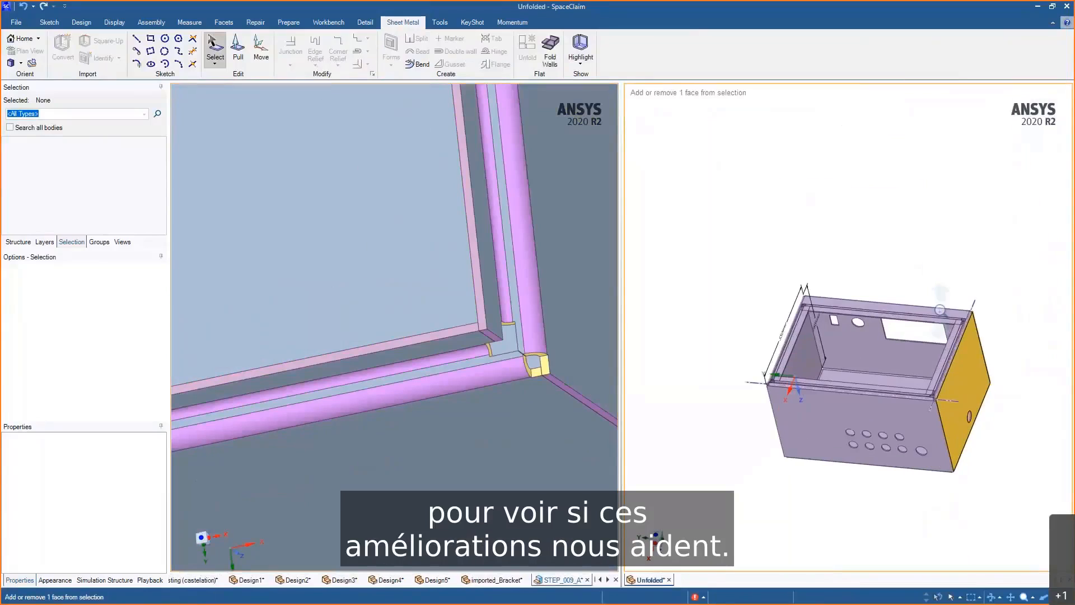
# - Split the top flange near its corner bend with a line between two edge points
pyautogui.keyDown('ctrl'); pyautogui.moveTo(629, 329); pyautogui.dragTo(559, 230, button='middle'); pyautogui.keyUp('ctrl')
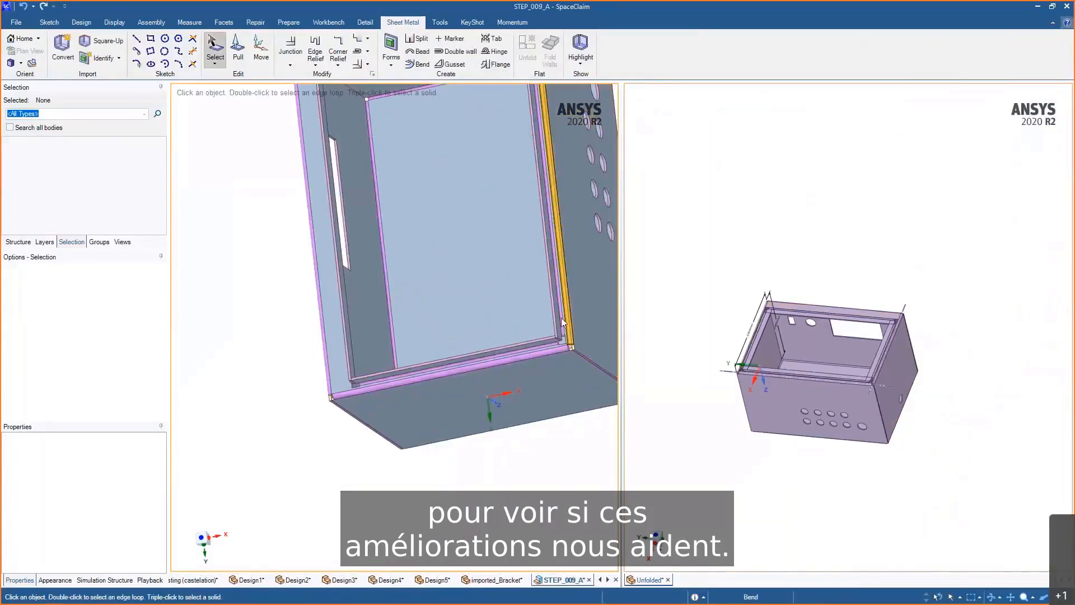
pyautogui.keyDown('ctrl'); pyautogui.moveTo(563, 322); pyautogui.dragTo(491, 378, button='middle'); pyautogui.keyUp('ctrl')
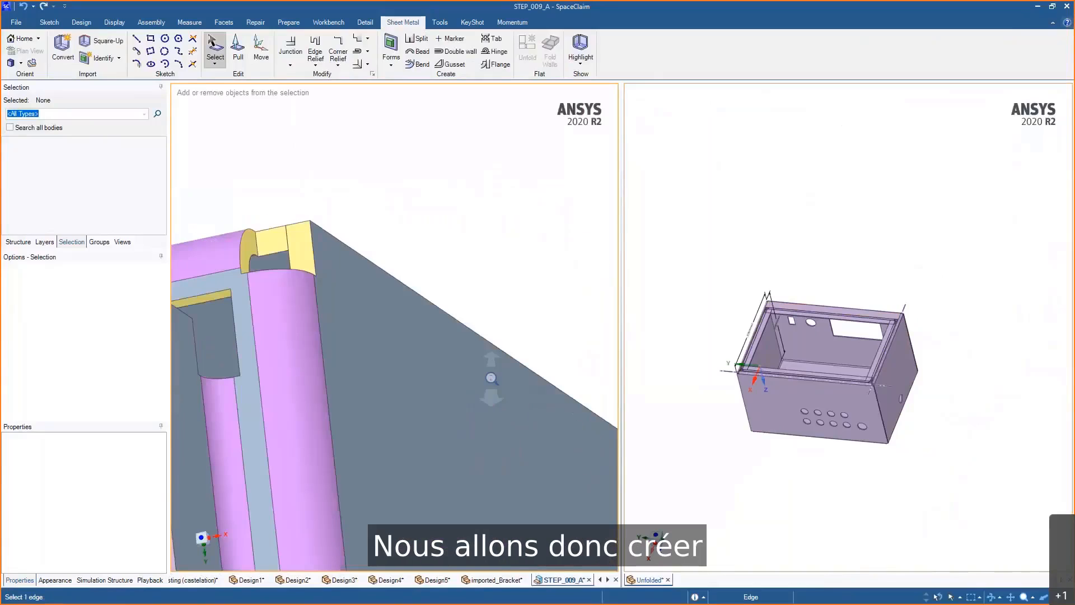
pyautogui.keyDown('shift'); pyautogui.moveTo(426, 253); pyautogui.dragTo(593, 252, button='middle'); pyautogui.keyUp('shift')
pyautogui.keyDown('ctrl'); pyautogui.moveTo(509, 189); pyautogui.dragTo(506, 204, button='middle'); pyautogui.keyUp('ctrl')
pyautogui.click(418, 39)
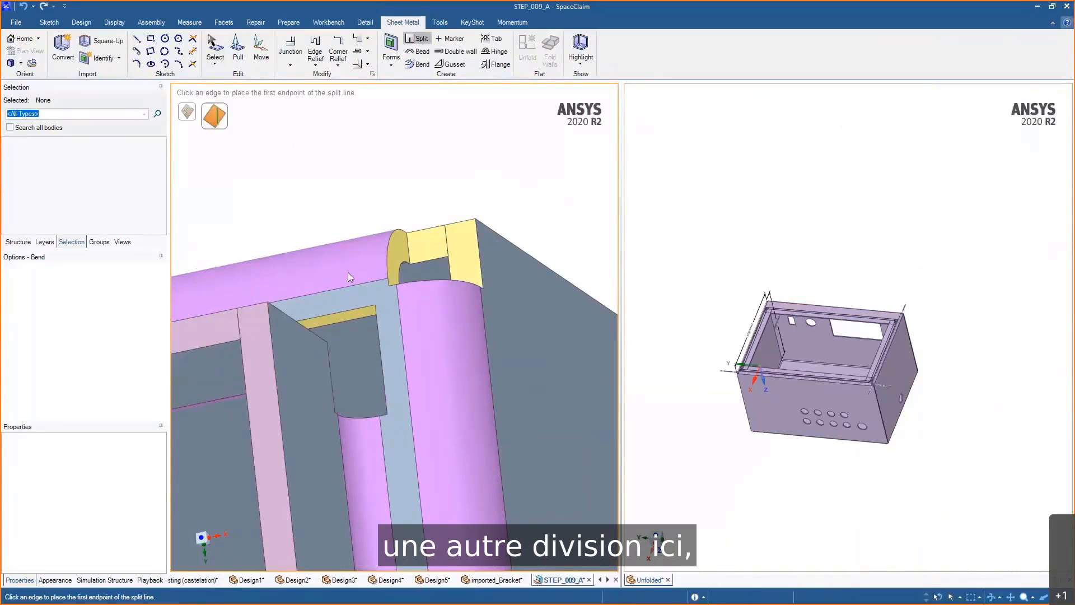
pyautogui.click(374, 305)
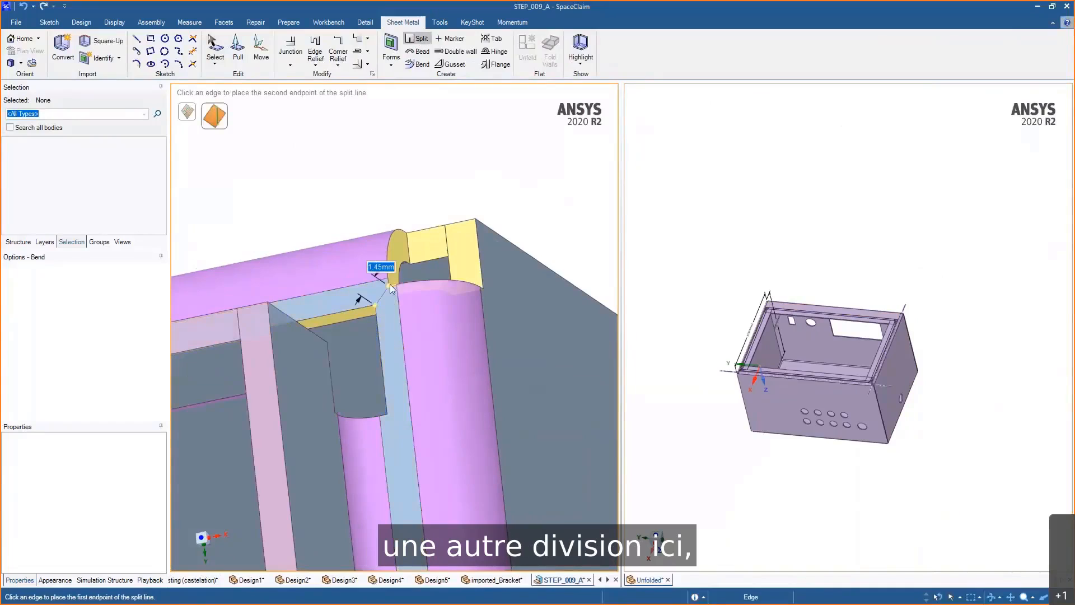
pyautogui.click(390, 284)
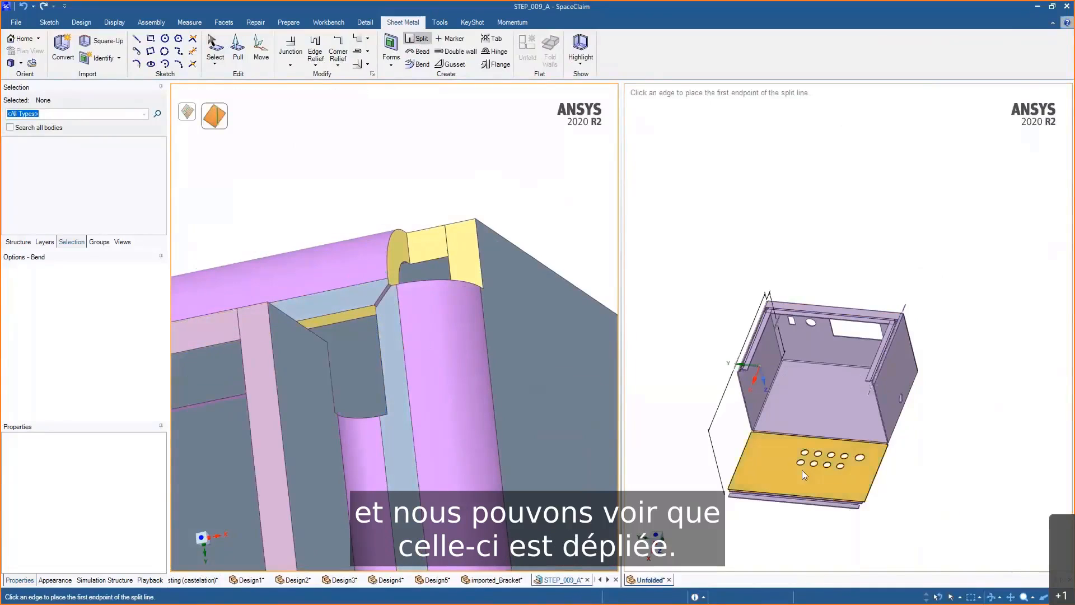
# - Split the side flange near its junction with another two-point split line
pyautogui.keyDown('ctrl'); pyautogui.moveTo(563, 365); pyautogui.dragTo(596, 175, button='middle'); pyautogui.keyUp('ctrl')
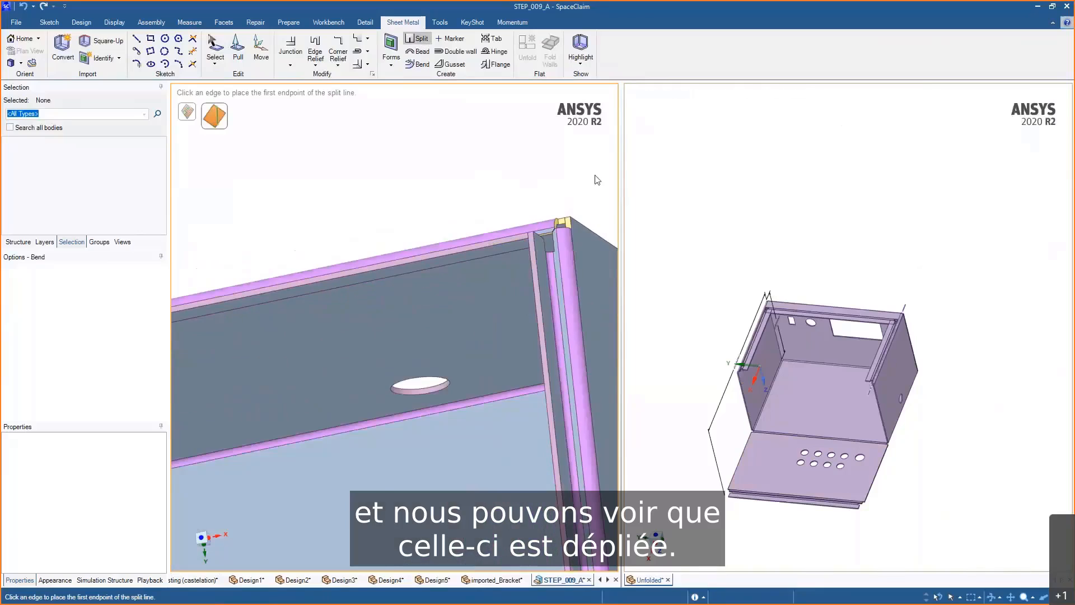
pyautogui.keyDown('shift'); pyautogui.moveTo(314, 336); pyautogui.dragTo(343, 235, button='middle'); pyautogui.keyUp('shift')
pyautogui.keyDown('shift'); pyautogui.moveTo(343, 236); pyautogui.dragTo(459, 300, button='middle'); pyautogui.keyUp('shift')
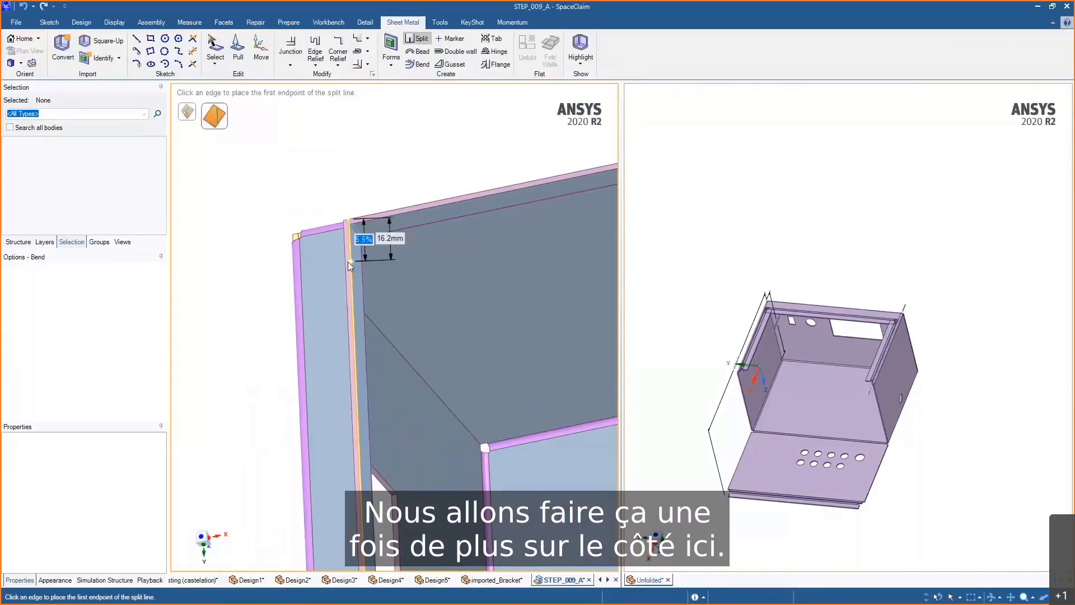
pyautogui.moveTo(347, 267); pyautogui.dragTo(371, 284, button='middle')
pyautogui.keyDown('ctrl'); pyautogui.moveTo(352, 235); pyautogui.dragTo(348, 359, button='middle'); pyautogui.keyUp('ctrl')
pyautogui.keyDown('shift'); pyautogui.moveTo(328, 319); pyautogui.dragTo(395, 382, button='middle'); pyautogui.keyUp('shift')
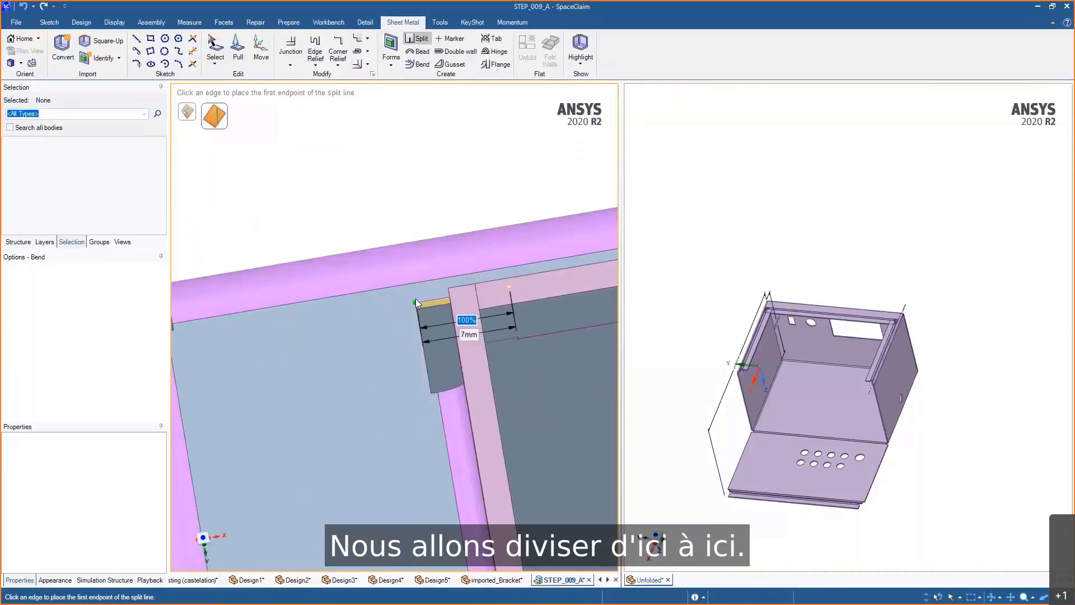
pyautogui.click(415, 298)
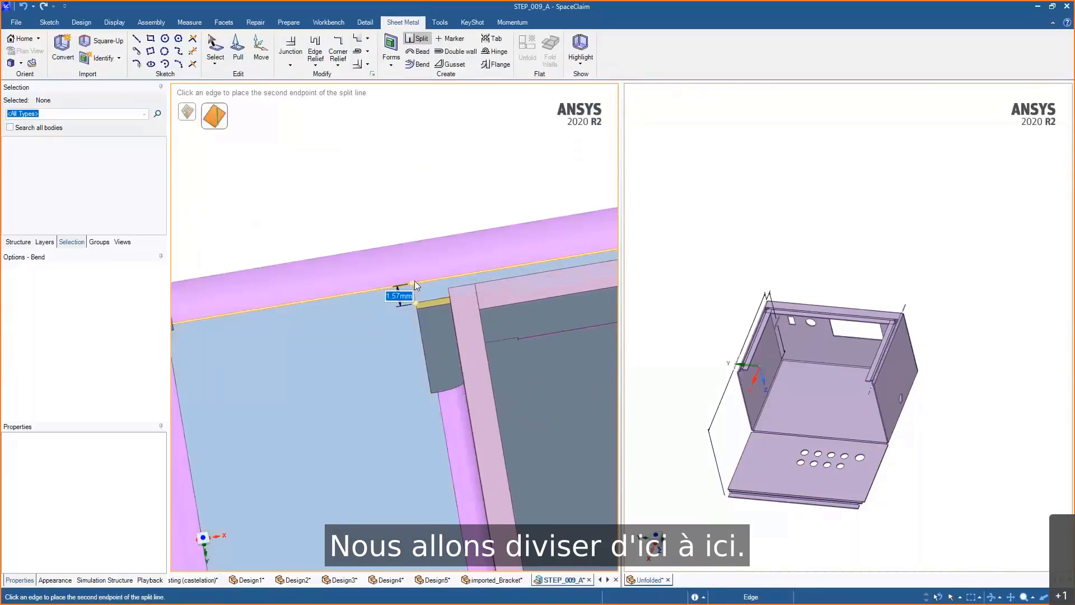
pyautogui.click(414, 281)
# - Split the flange on the opposite side with a line from the corner point to the bend edge
pyautogui.moveTo(382, 316); pyautogui.dragTo(456, 364, button='middle')
pyautogui.keyDown('shift'); pyautogui.moveTo(386, 294); pyautogui.dragTo(491, 327, button='middle'); pyautogui.keyUp('shift')
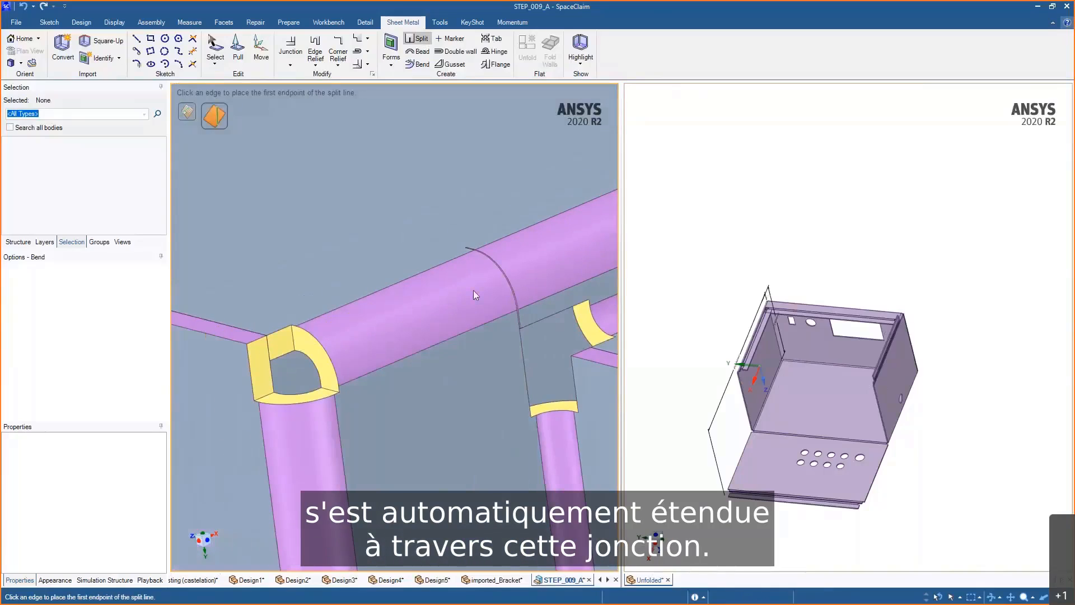
pyautogui.scroll(-5, 472, 290)
pyautogui.keyDown('shift'); pyautogui.moveTo(489, 486); pyautogui.dragTo(442, 166, button='middle'); pyautogui.keyUp('shift')
pyautogui.keyDown('shift'); pyautogui.moveTo(469, 468); pyautogui.dragTo(485, 224, button='middle'); pyautogui.keyUp('shift')
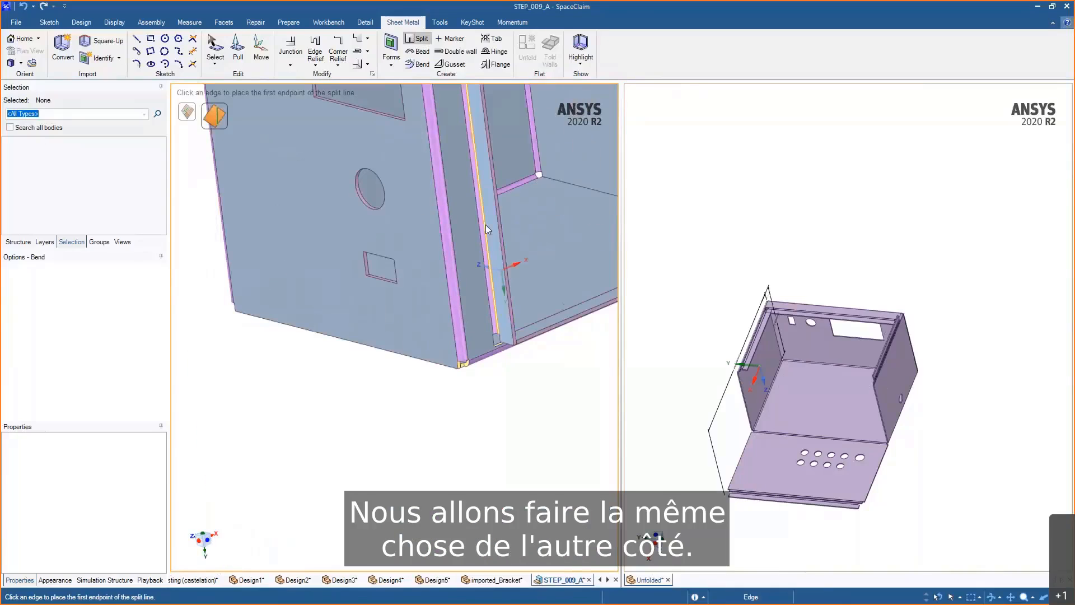
pyautogui.keyDown('ctrl'); pyautogui.moveTo(499, 327); pyautogui.dragTo(456, 414, button='middle'); pyautogui.keyUp('ctrl')
pyautogui.scroll(4, 455, 414)
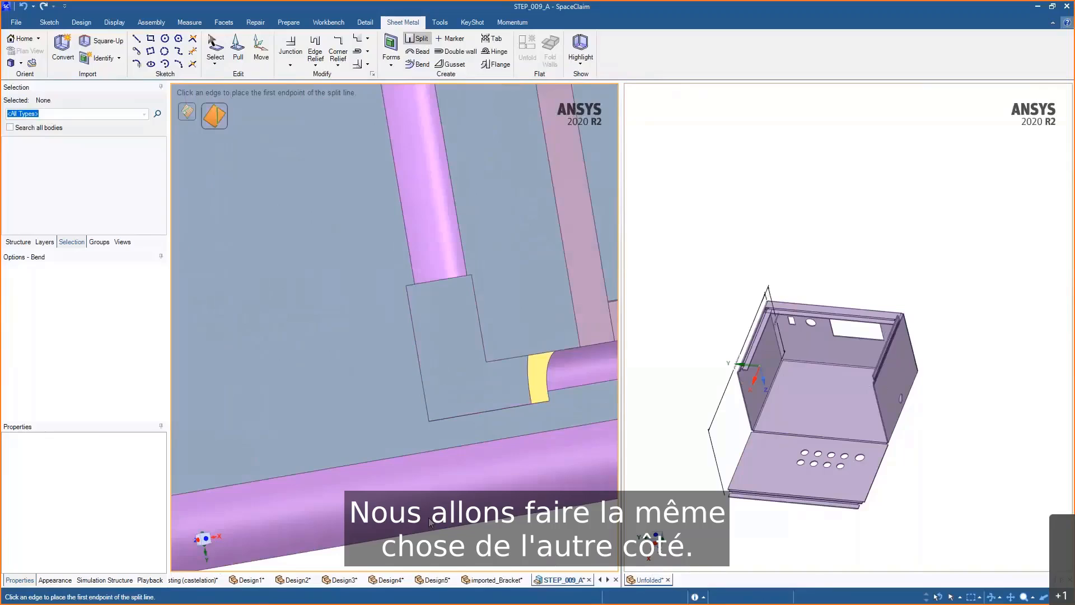
pyautogui.click(433, 422)
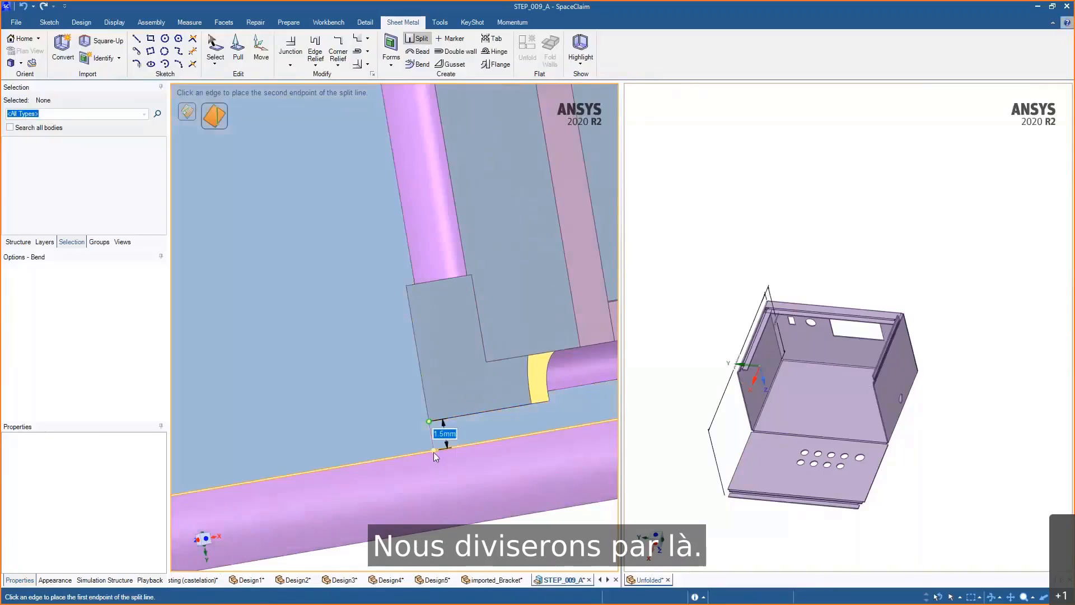
pyautogui.click(455, 490)
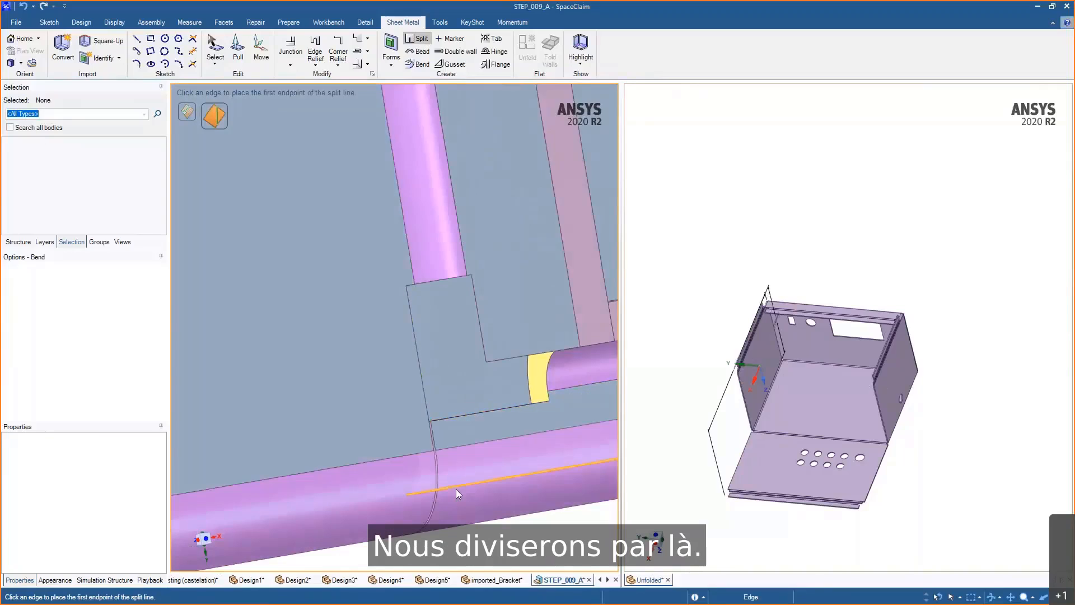
# - Inspect the corner junctions of the Unfolded model for remaining folding problems
pyautogui.click(721, 345)
pyautogui.scroll(5, 752, 321)
pyautogui.moveTo(778, 266); pyautogui.dragTo(753, 246, button='middle')
pyautogui.scroll(2, 790, 260)
pyautogui.moveTo(876, 252); pyautogui.dragTo(914, 331, button='middle')
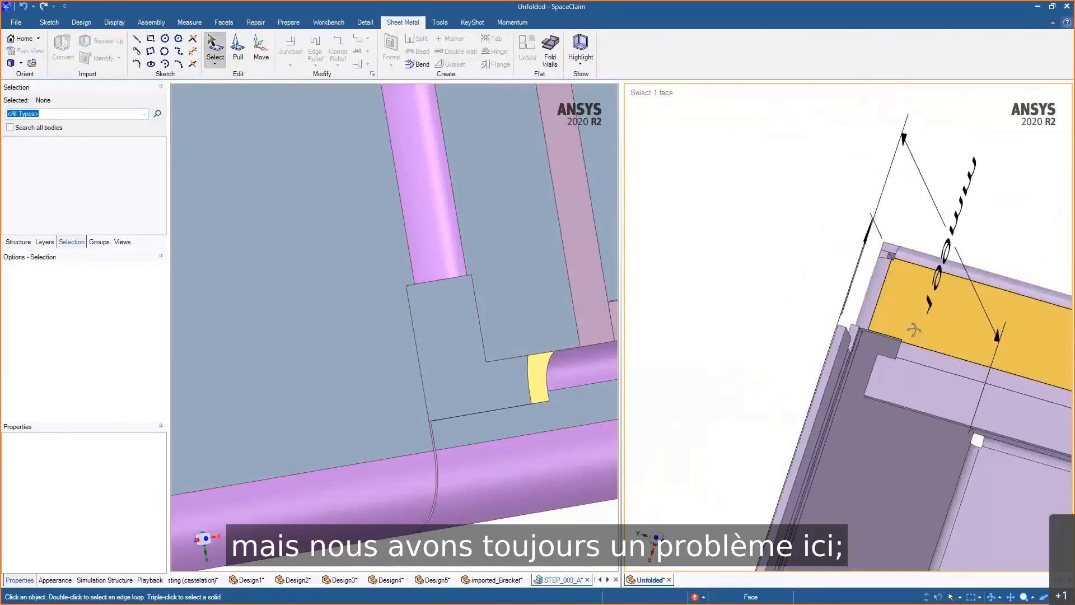
pyautogui.scroll(3, 890, 293)
pyautogui.moveTo(891, 293); pyautogui.dragTo(931, 330, button='middle')
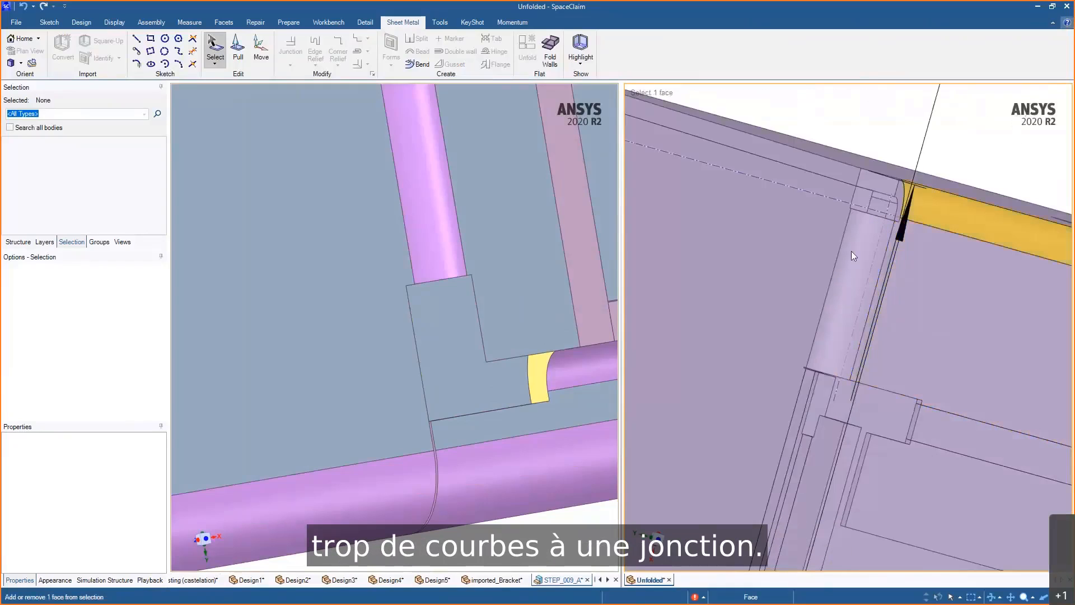
pyautogui.keyDown('ctrl'); pyautogui.moveTo(909, 284); pyautogui.dragTo(915, 193, button='middle'); pyautogui.keyUp('ctrl')
pyautogui.scroll(-5, 476, 426)
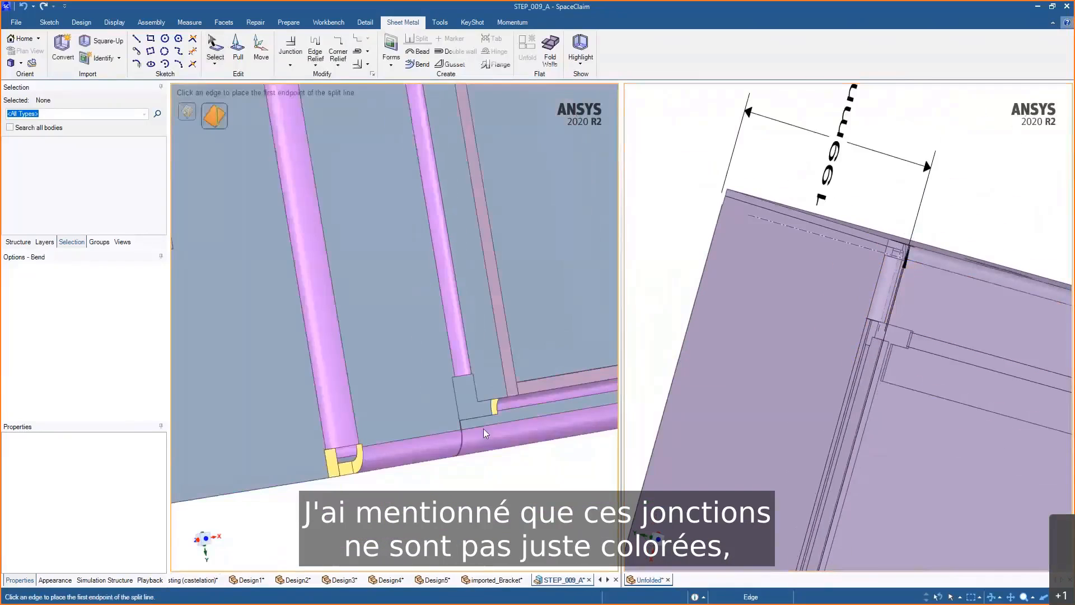
# - Exit Split and change the selected lower bend's junction type to Full Overlap
pyautogui.press('Escape')
pyautogui.moveTo(438, 459); pyautogui.dragTo(383, 473, button='middle')
pyautogui.click(403, 450)
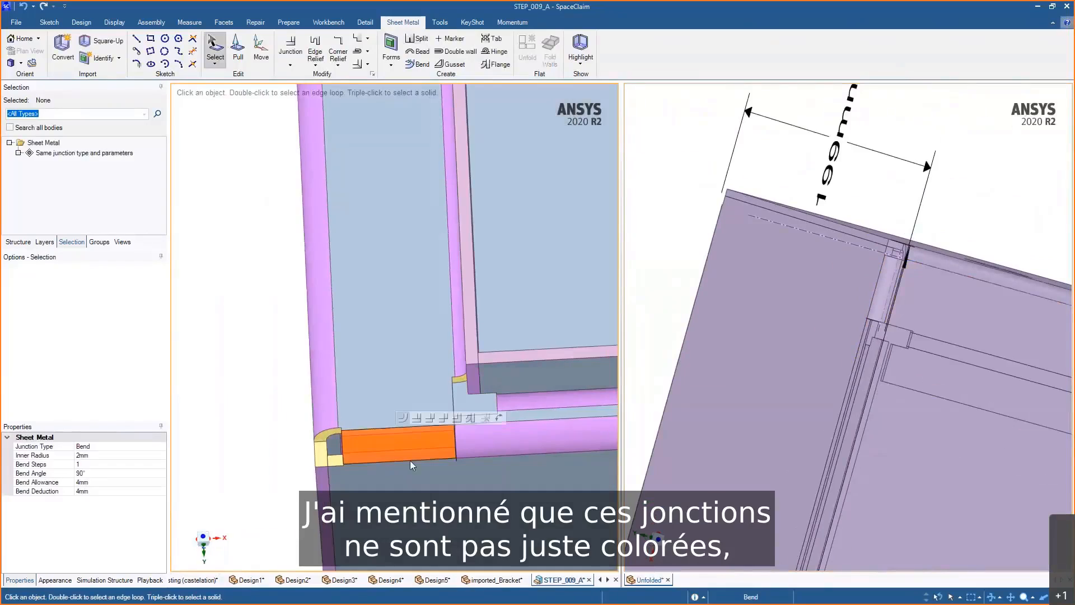
pyautogui.moveTo(310, 365); pyautogui.dragTo(244, 367, button='middle')
pyautogui.click(424, 398)
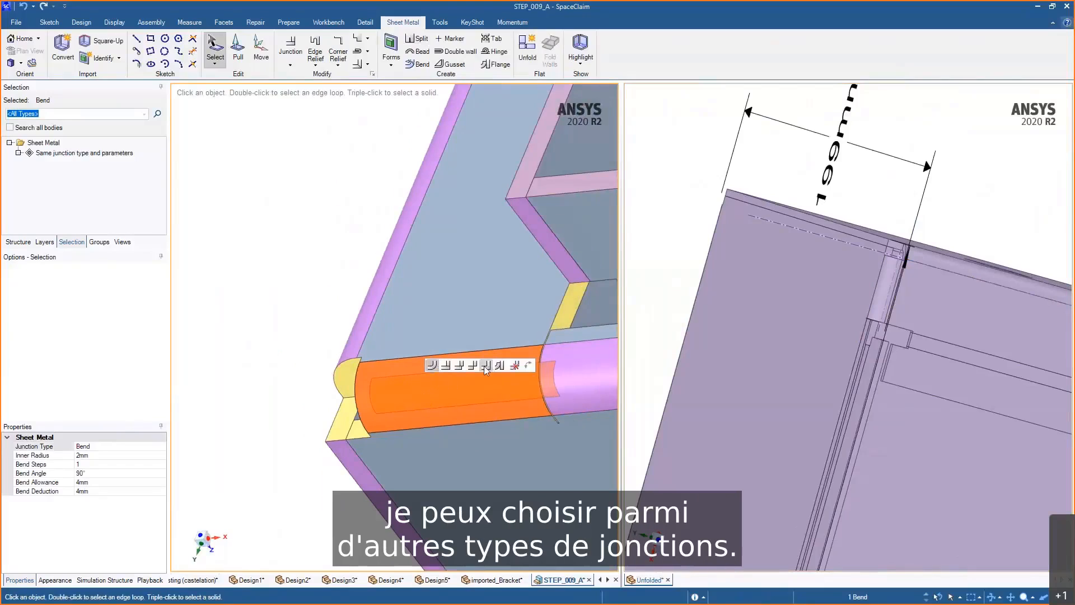
pyautogui.click(445, 367)
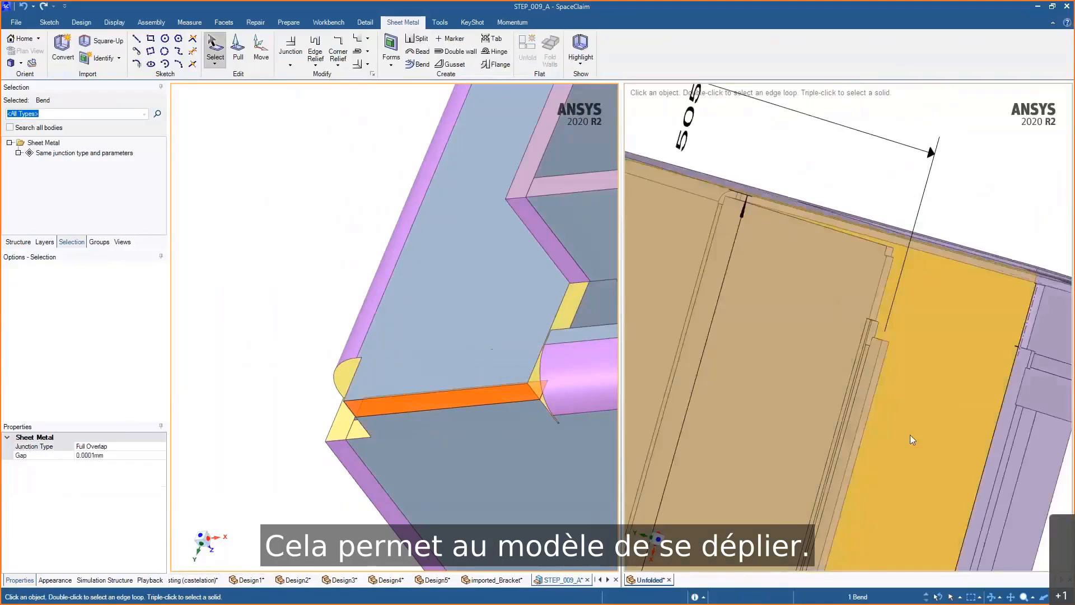
# - Set the bend along the top edge to a Full Overlap junction as well
pyautogui.scroll(-3, 920, 325)
pyautogui.moveTo(943, 284); pyautogui.dragTo(925, 240, button='middle')
pyautogui.scroll(-2, 927, 241)
pyautogui.moveTo(443, 379); pyautogui.dragTo(521, 415, button='middle')
pyautogui.keyDown('ctrl'); pyautogui.moveTo(483, 445); pyautogui.dragTo(486, 395, button='middle'); pyautogui.keyUp('ctrl')
pyautogui.keyDown('shift'); pyautogui.moveTo(426, 190); pyautogui.dragTo(499, 478, button='middle'); pyautogui.keyUp('shift')
pyautogui.keyDown('shift'); pyautogui.moveTo(369, 201); pyautogui.dragTo(383, 301, button='middle'); pyautogui.keyUp('shift')
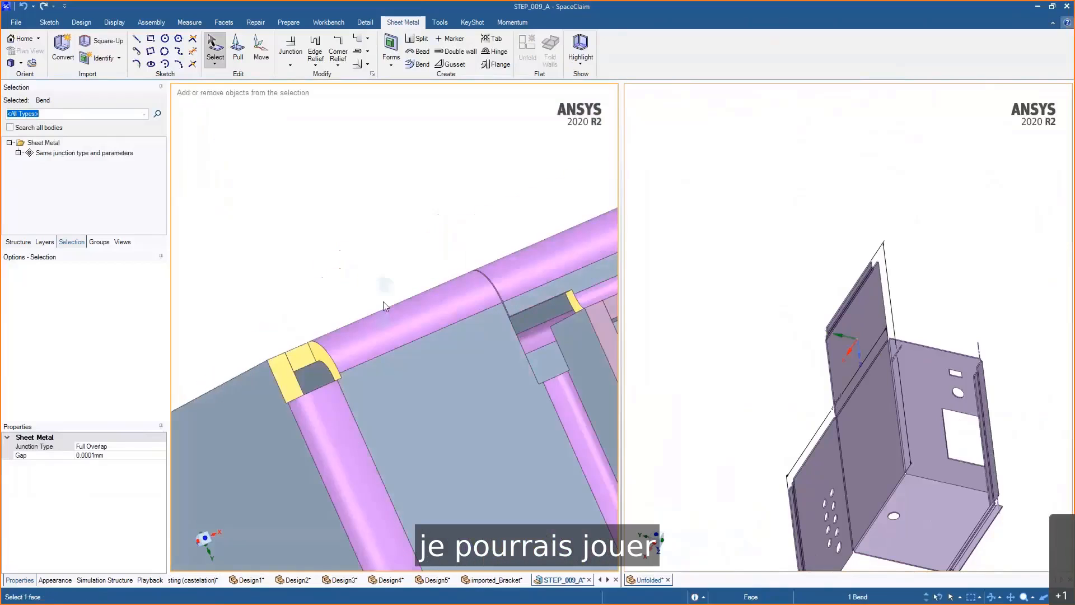
pyautogui.click(385, 316)
pyautogui.click(405, 284)
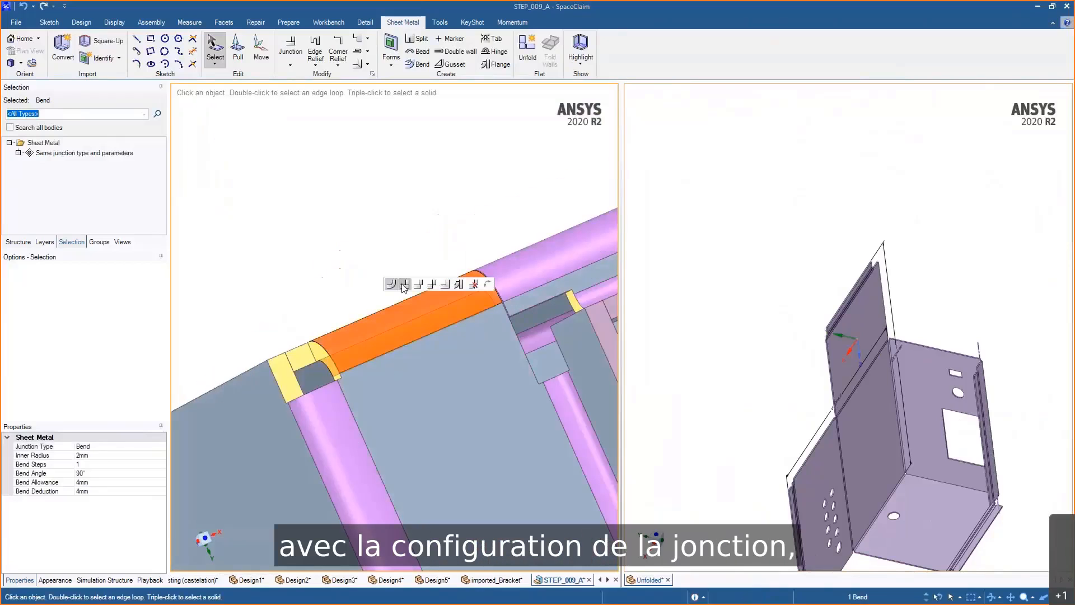
# - Examine the flat pattern of the unfolded enclosure and the folded model
pyautogui.click(853, 394)
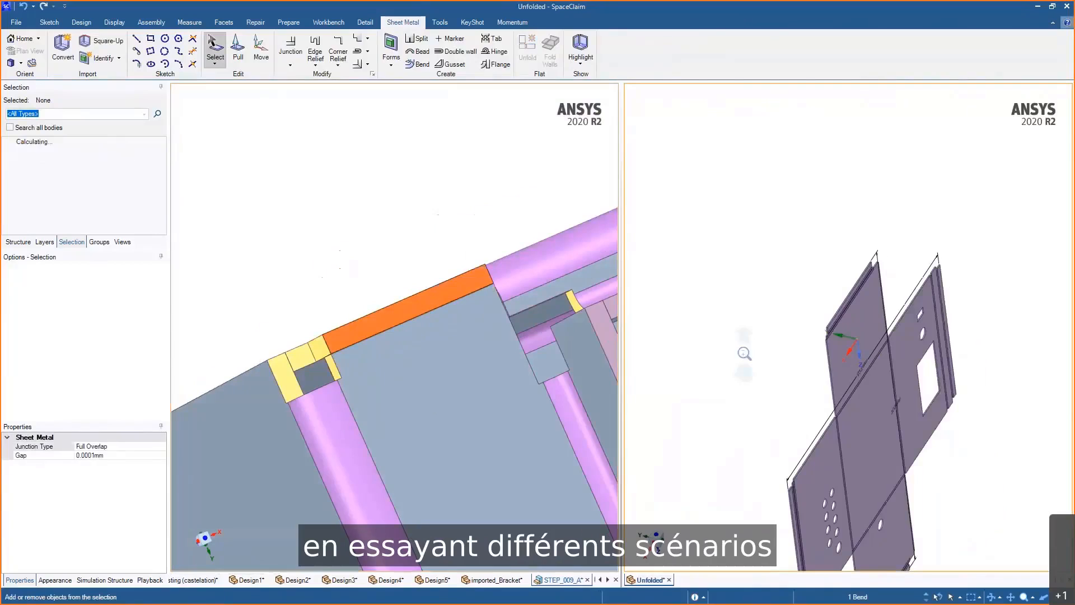
pyautogui.scroll(-3, 704, 325)
pyautogui.moveTo(703, 324); pyautogui.dragTo(997, 475, button='middle')
pyautogui.scroll(3, 939, 516)
pyautogui.click(455, 252)
pyautogui.click(427, 240)
pyautogui.scroll(-3, 431, 212)
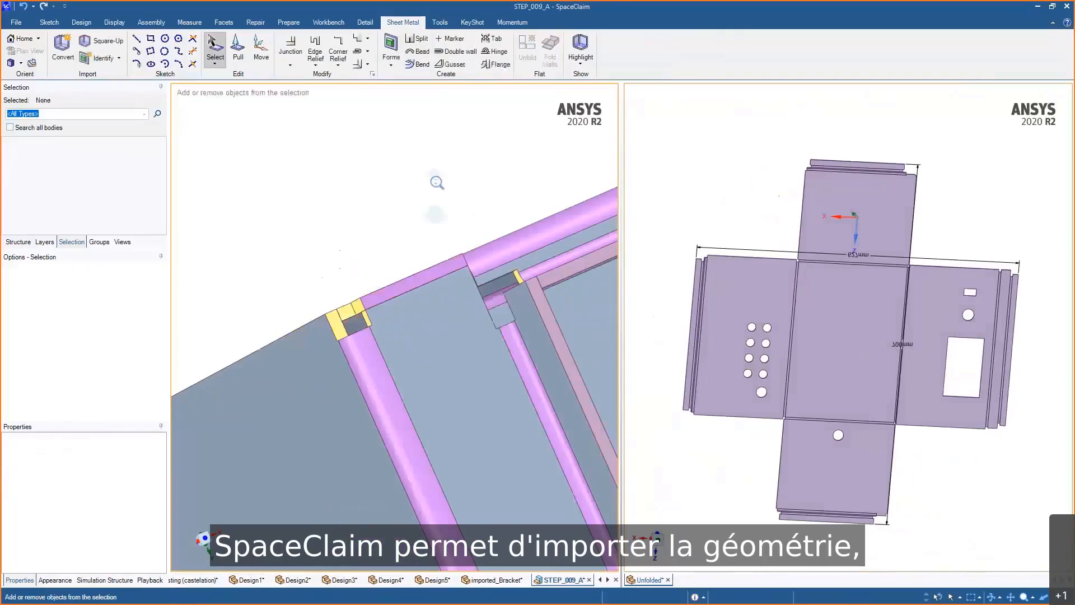
pyautogui.moveTo(434, 180); pyautogui.dragTo(346, 218, button='middle')
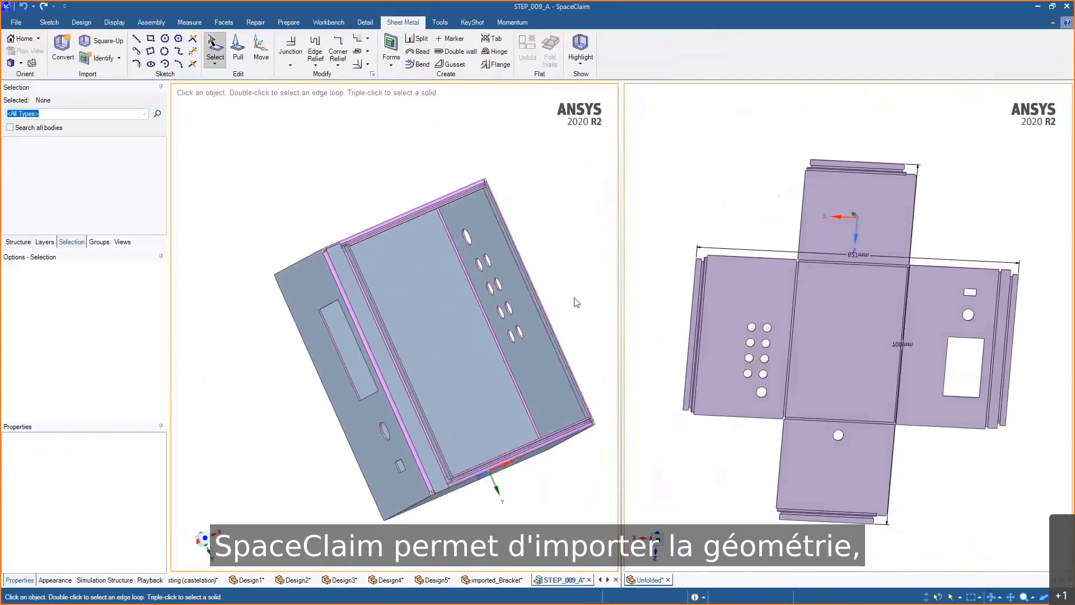
pyautogui.moveTo(577, 302)
pyautogui.mouseDown(button='middle')
pyautogui.moveTo(568, 247)
pyautogui.moveTo(553, 249)
pyautogui.moveTo(579, 295)
pyautogui.moveTo(552, 296)
pyautogui.moveTo(566, 314)
pyautogui.mouseUp(button='middle')
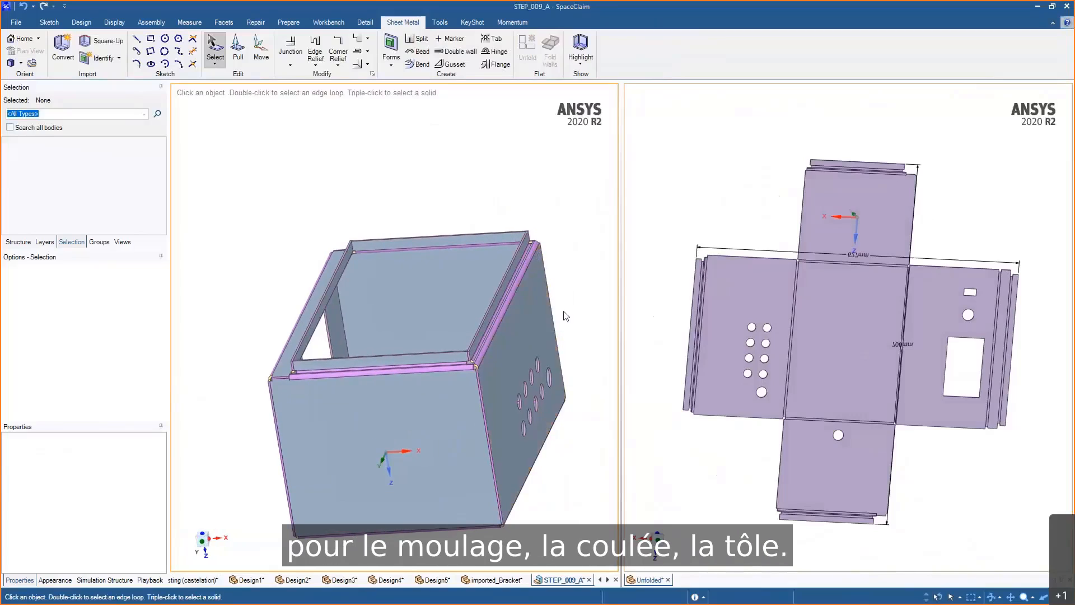
# - Switch to the 06_Ignition_Lock design and run Auto Fix on the scanned faceted body
pyautogui.click(608, 580)
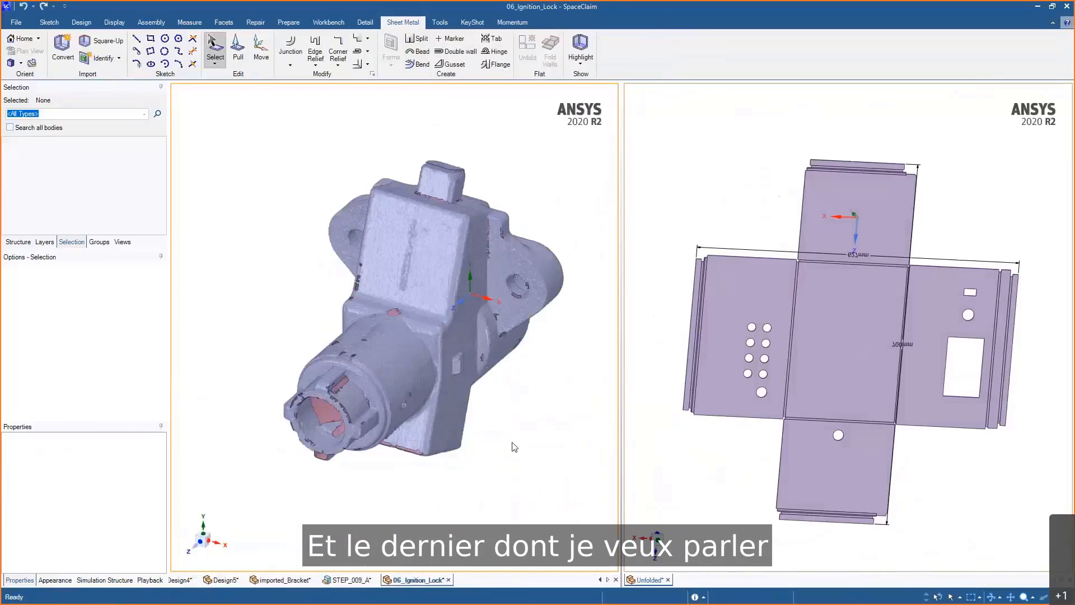
pyautogui.moveTo(514, 447); pyautogui.dragTo(566, 368, button='middle')
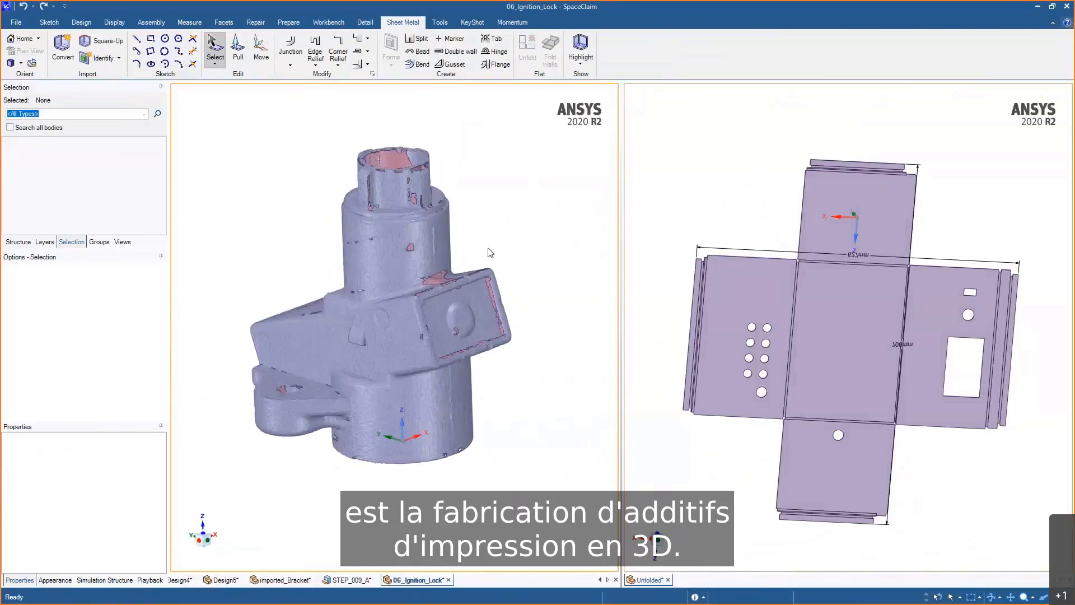
pyautogui.scroll(3, 504, 249)
pyautogui.keyDown('shift'); pyautogui.moveTo(504, 249); pyautogui.dragTo(556, 288, button='middle'); pyautogui.keyUp('shift')
pyautogui.scroll(-2, 554, 235)
pyautogui.click(229, 23)
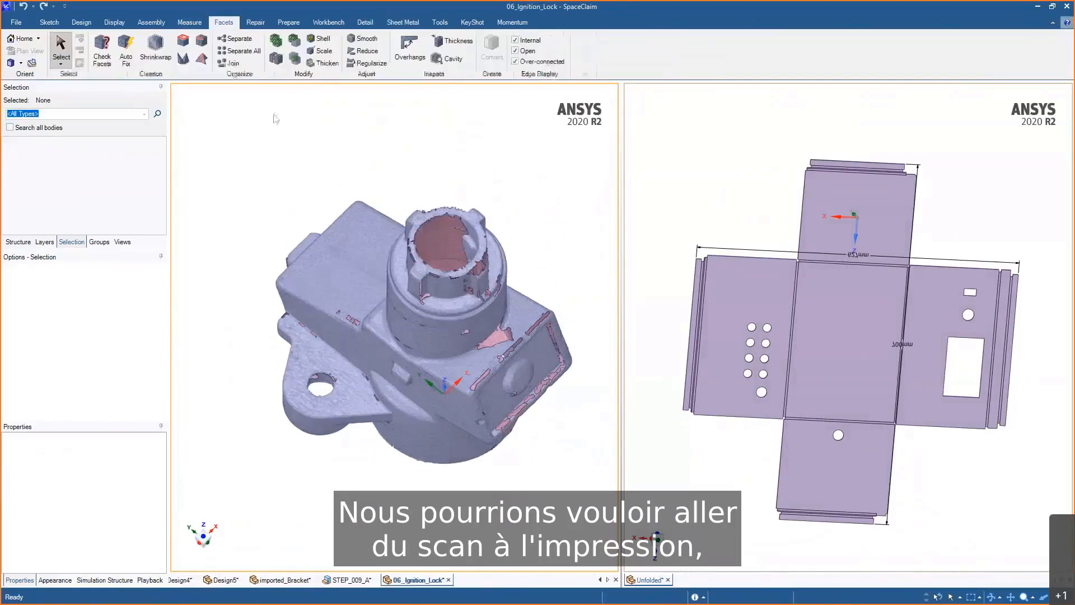
pyautogui.scroll(2, 325, 392)
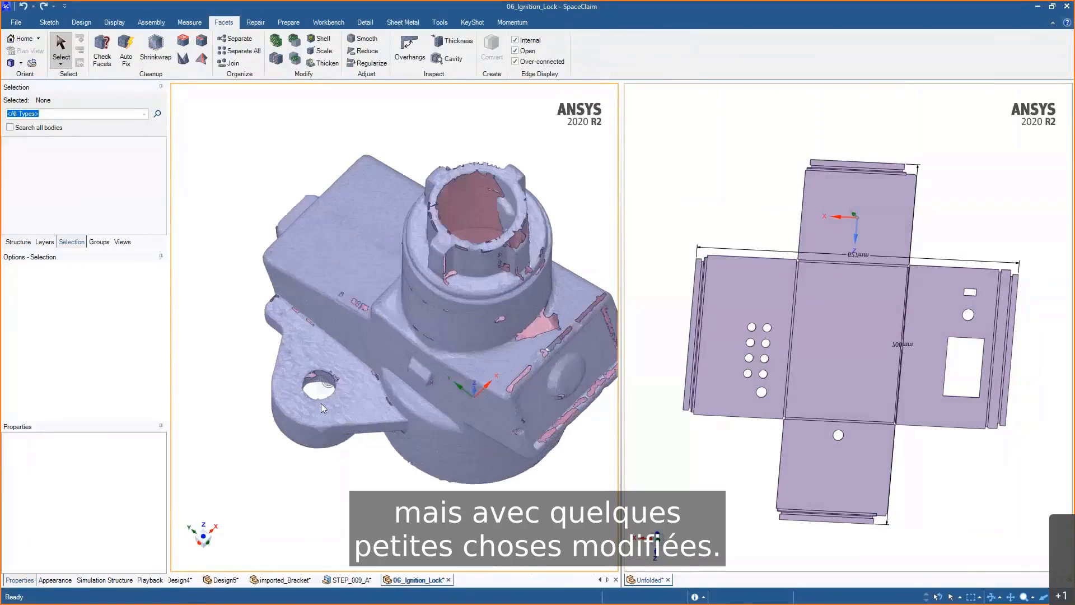
pyautogui.click(126, 56)
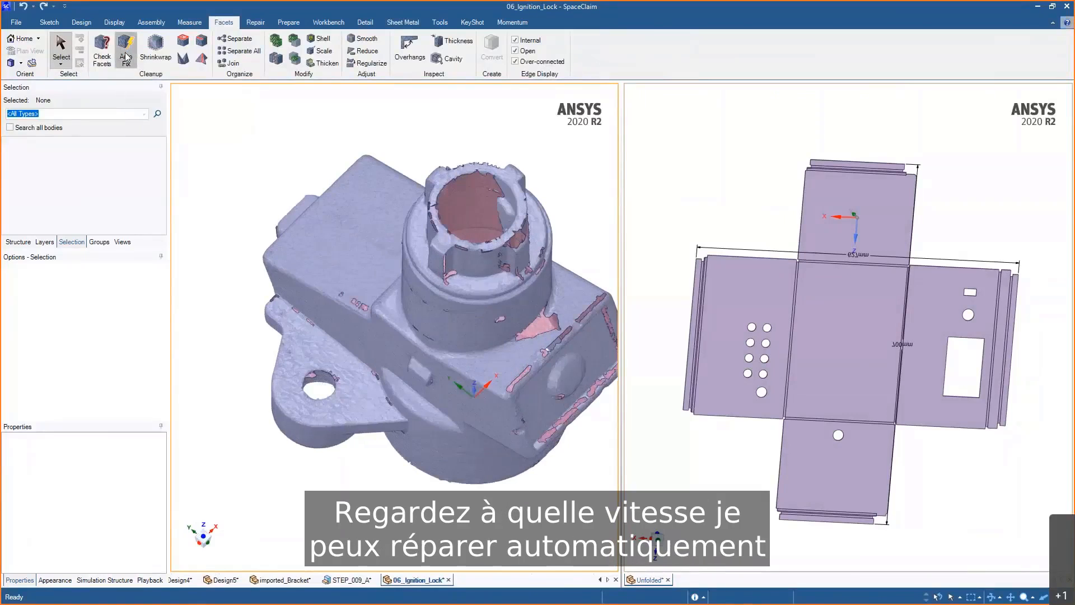
pyautogui.click(334, 216)
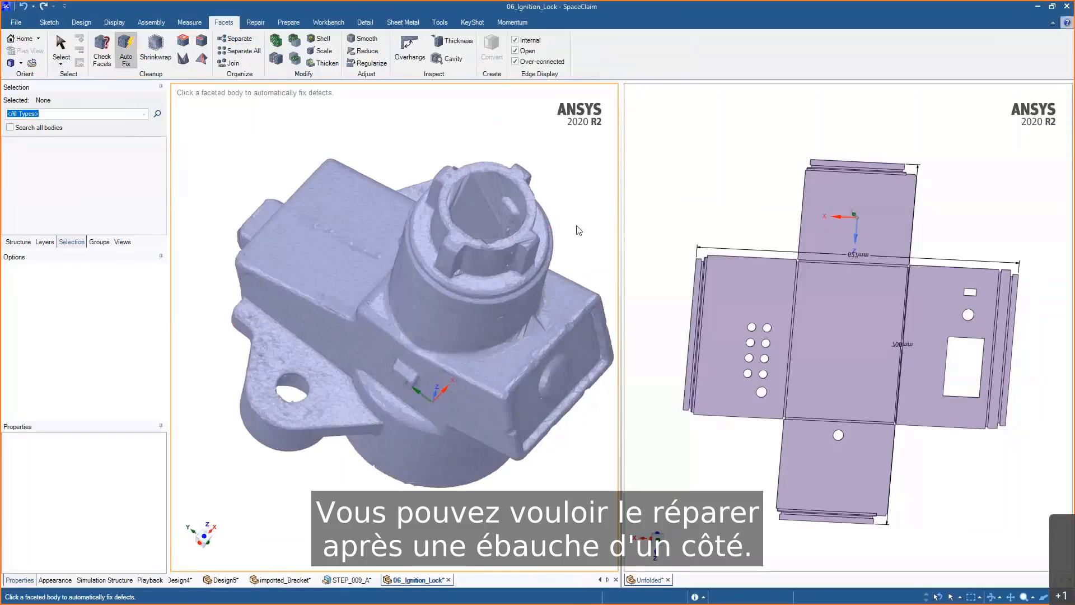
pyautogui.moveTo(553, 230); pyautogui.dragTo(496, 229, button='middle')
pyautogui.press('Escape')
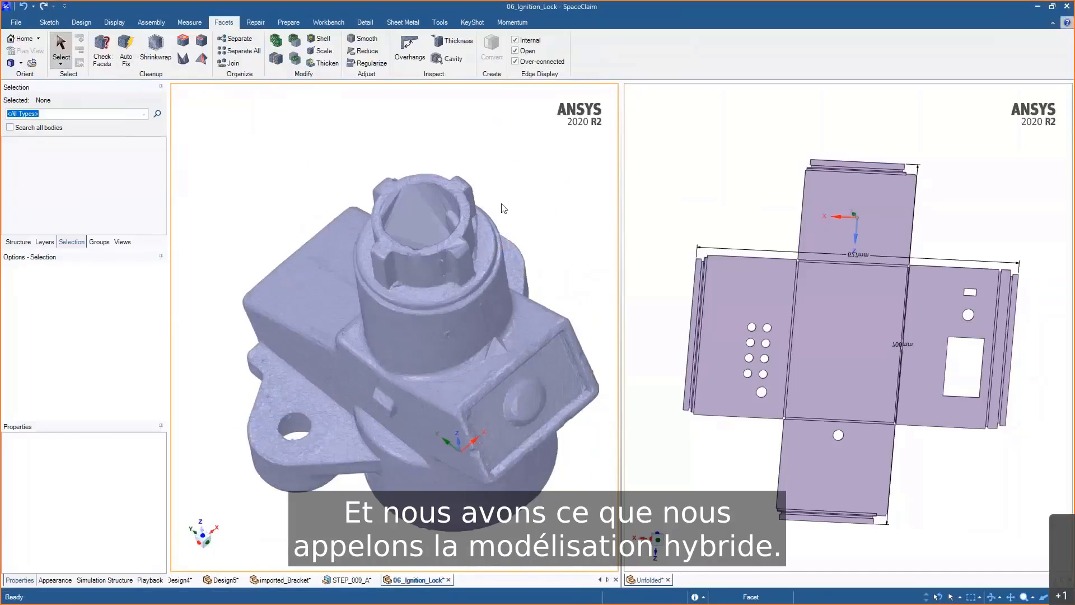
# - Start a sketch on a facet at the top of the lock barrel and move the sketch plane slightly down into the scan
pyautogui.scroll(5, 502, 208)
pyautogui.click(506, 254)
pyautogui.keyDown('ctrl'); pyautogui.click(374, 195); pyautogui.keyUp('ctrl')
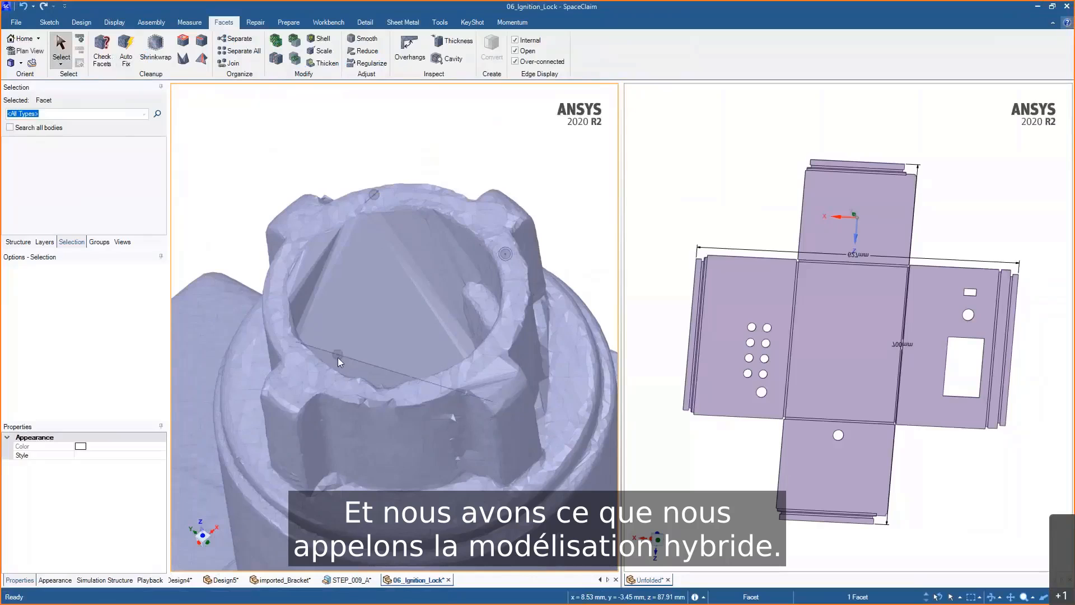
pyautogui.press('k')
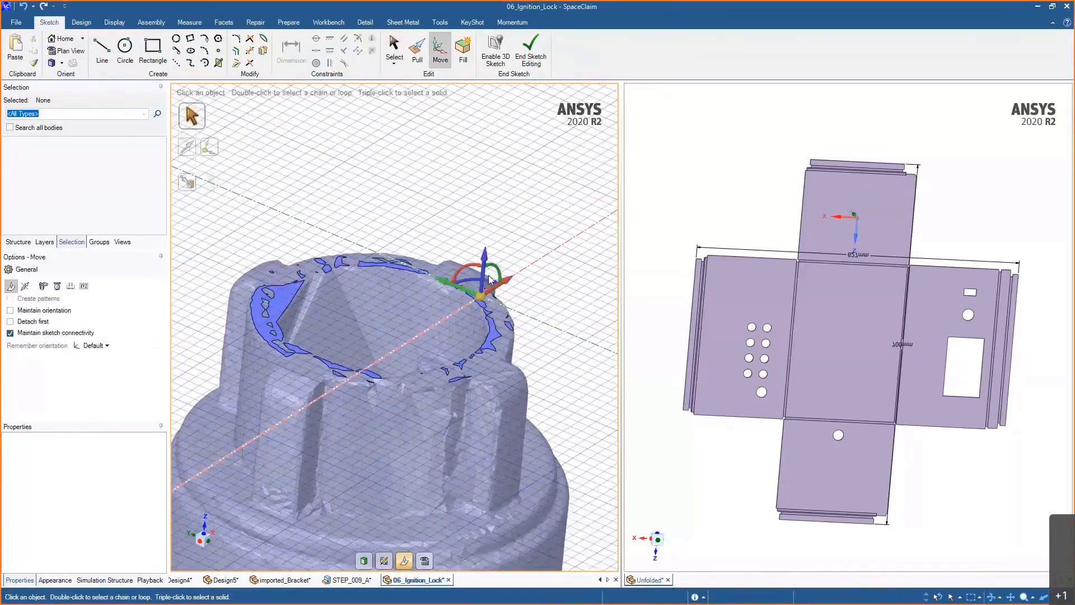
pyautogui.press('m')
pyautogui.moveTo(487, 309); pyautogui.dragTo(486, 318)
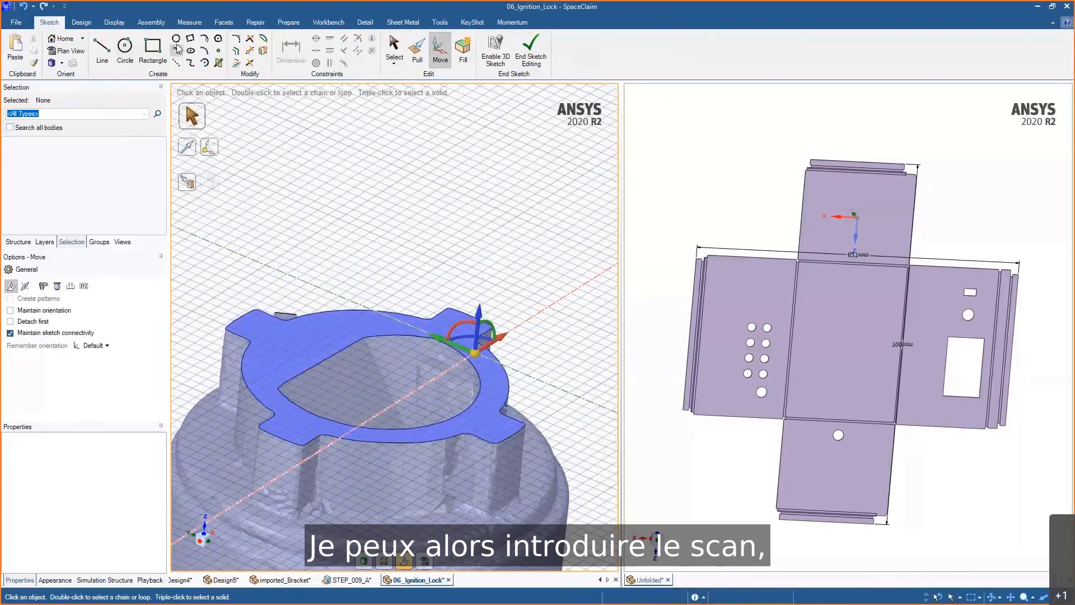
# - Sketch a circle centred on the barrel's bore, fitting its inner wall
pyautogui.moveTo(363, 281); pyautogui.dragTo(482, 287, button='middle')
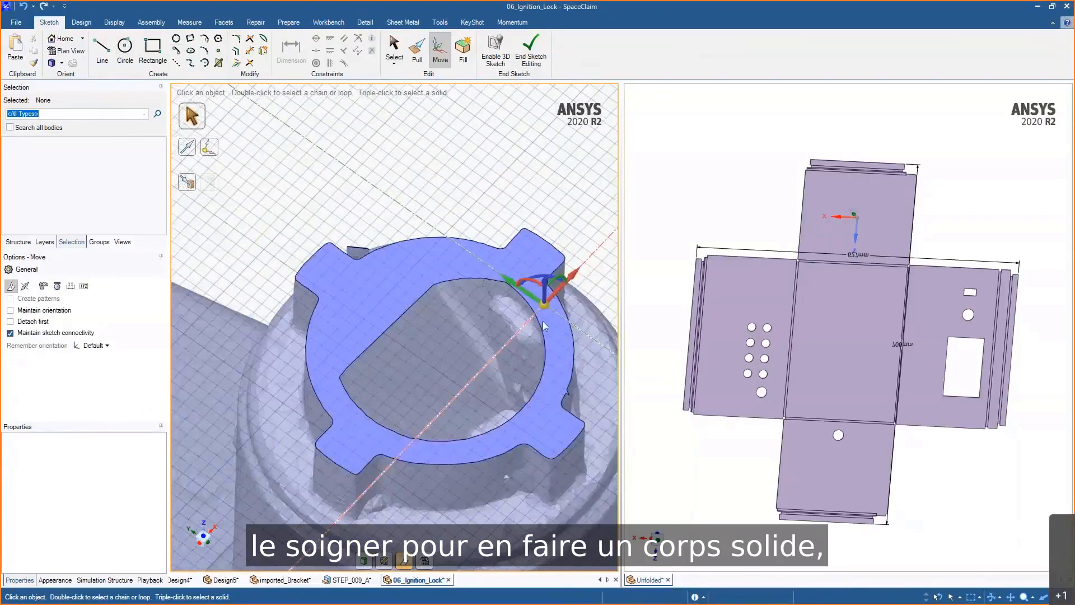
pyautogui.click(177, 39)
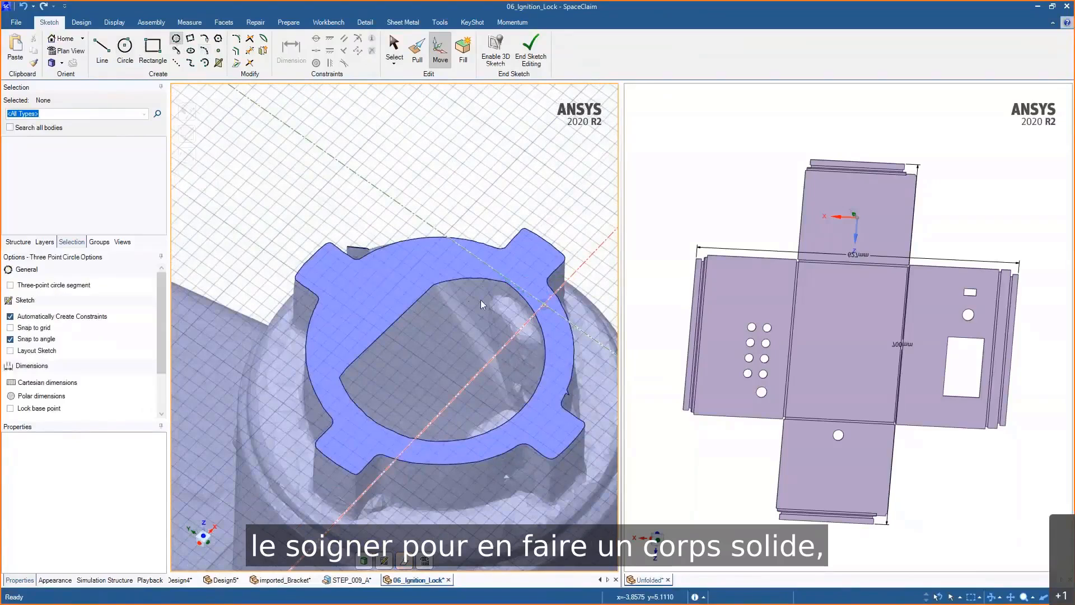
pyautogui.click(526, 301)
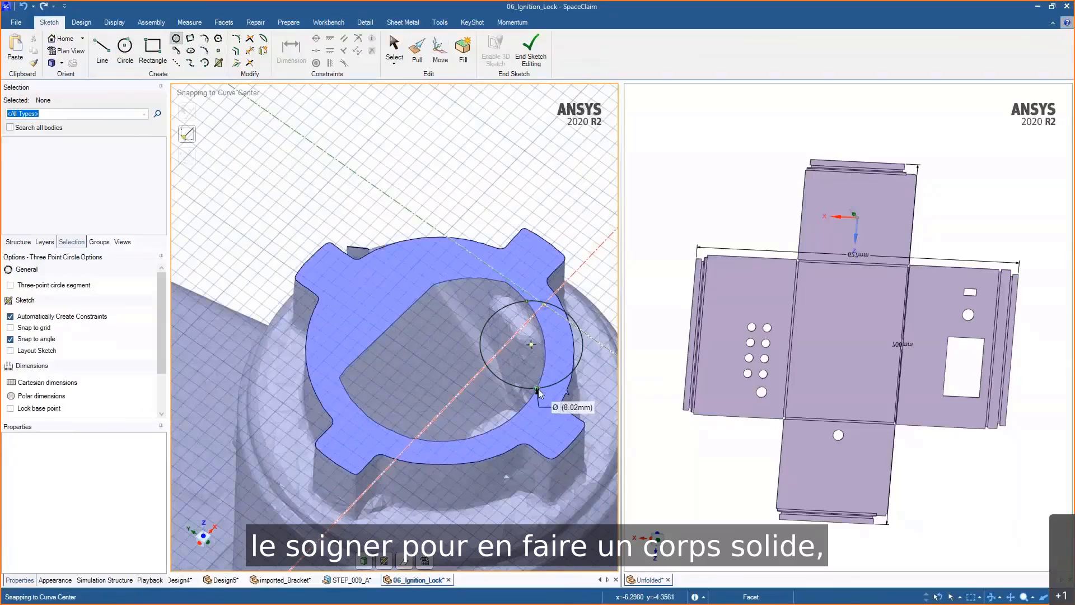
pyautogui.click(538, 389)
pyautogui.click(381, 422)
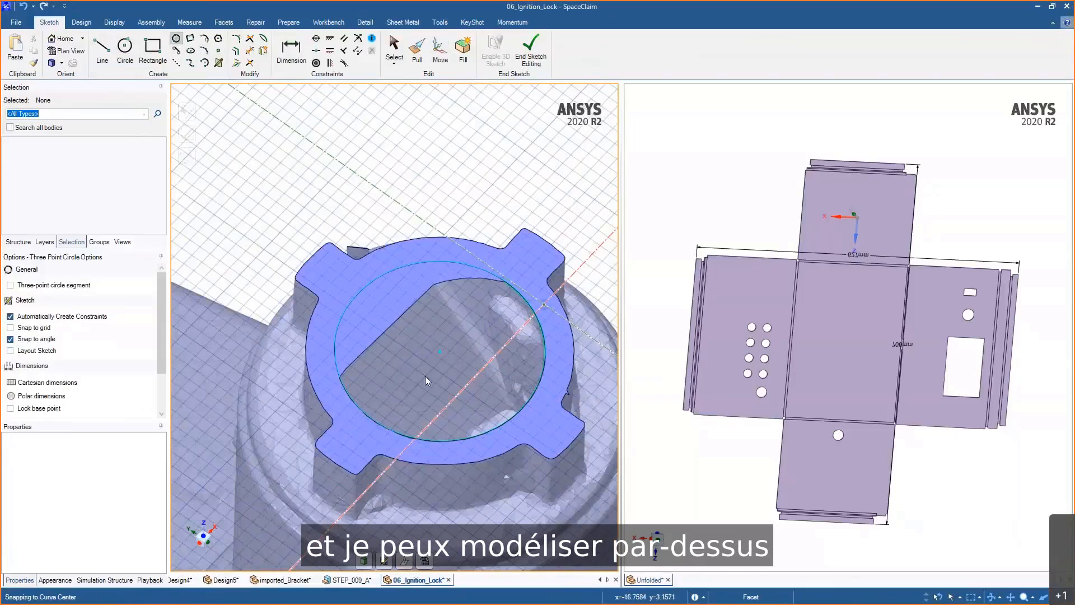
# - Pull the circle's region upward into a solid cylinder standing above the barrel
pyautogui.press('p')
pyautogui.click(460, 368)
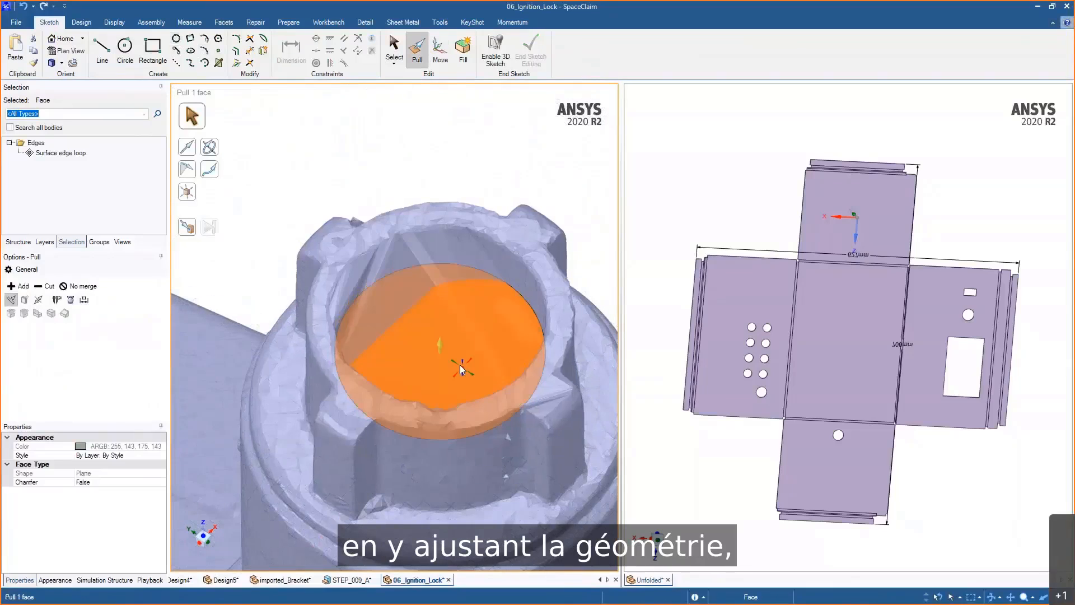
pyautogui.moveTo(459, 364); pyautogui.dragTo(457, 215)
pyautogui.scroll(-2, 457, 263)
pyautogui.click(460, 337)
pyautogui.moveTo(462, 341); pyautogui.dragTo(468, 354)
pyautogui.click(530, 181)
pyautogui.keyDown('ctrl'); pyautogui.moveTo(530, 180); pyautogui.dragTo(515, 191, button='middle'); pyautogui.keyUp('ctrl')
pyautogui.scroll(-2, 516, 180)
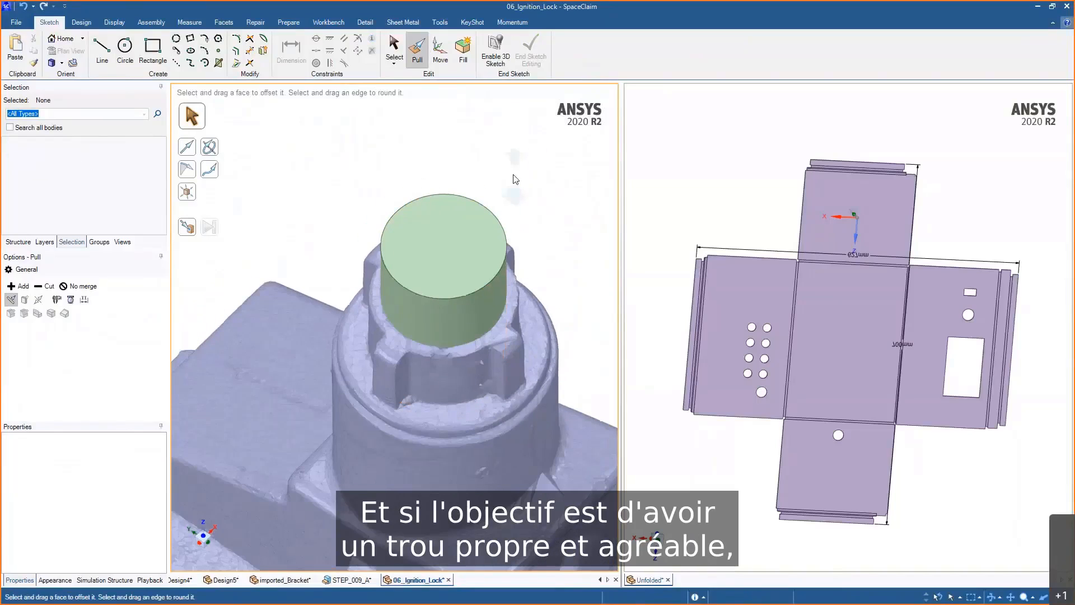
# - Pull the cylinder's bottom face down into the lock barrel
pyautogui.click(460, 352)
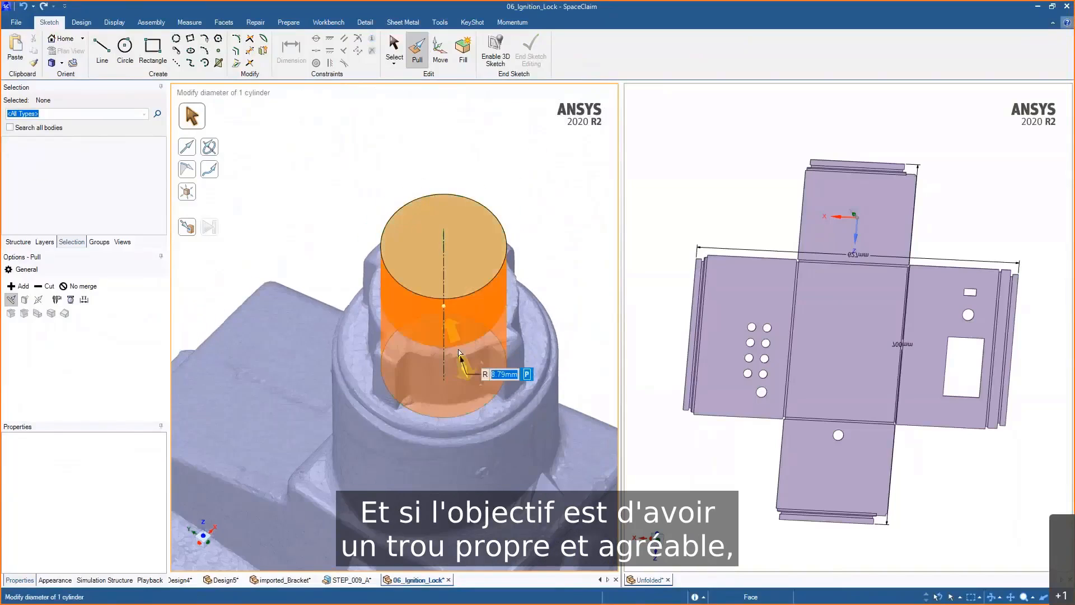
pyautogui.click(456, 351)
pyautogui.scroll(-2, 456, 351)
pyautogui.moveTo(456, 351); pyautogui.dragTo(473, 238, button='middle')
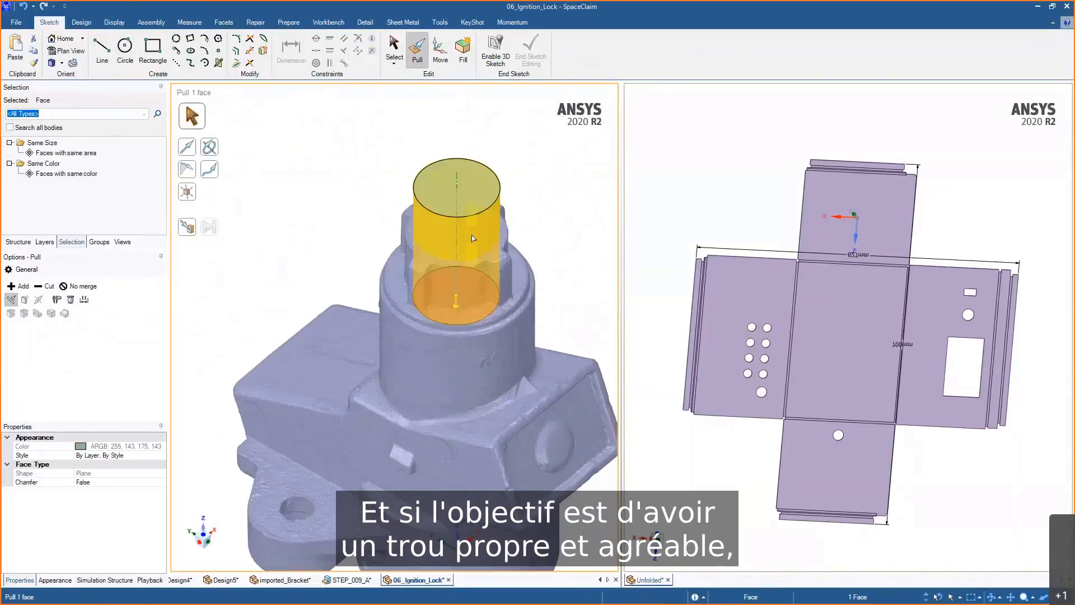
pyautogui.moveTo(473, 238); pyautogui.dragTo(469, 334)
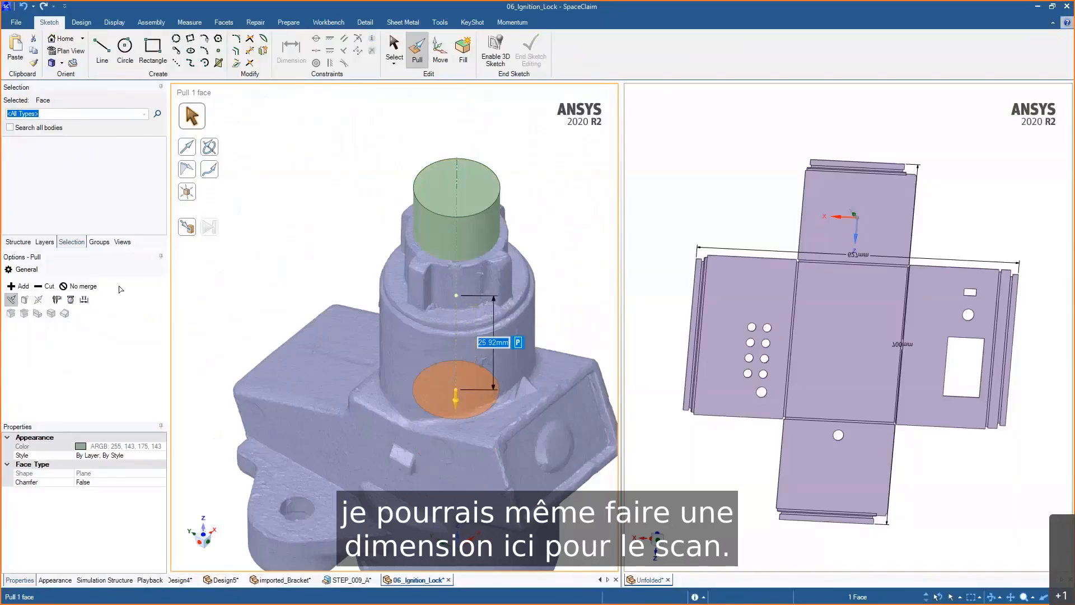
pyautogui.moveTo(338, 291); pyautogui.dragTo(428, 240, button='middle')
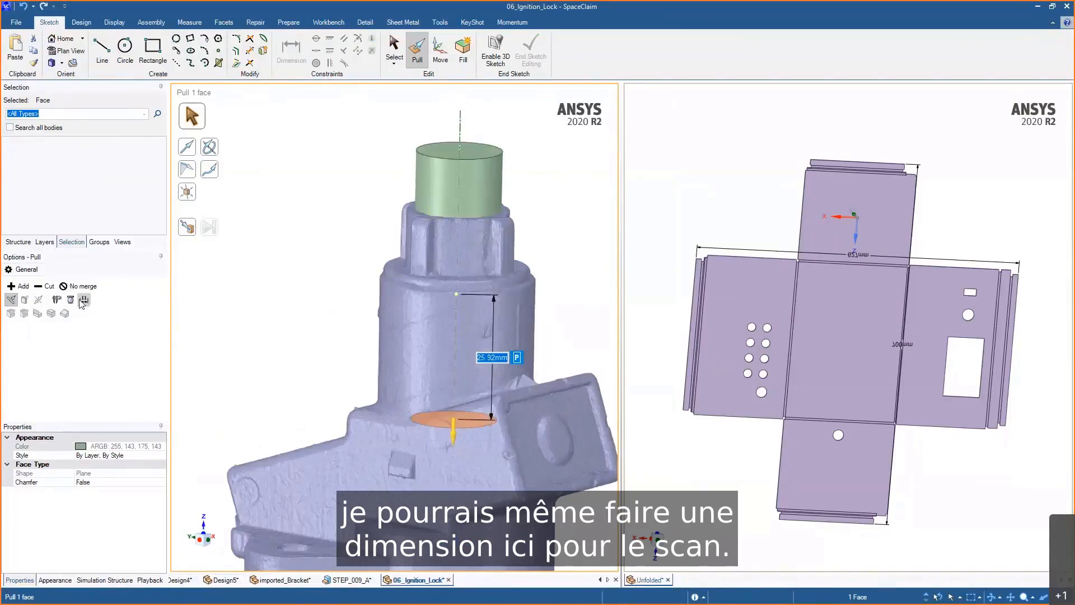
# - Measure the pull from the barrel's upper shoulder and set that distance to 40 mm
pyautogui.click(83, 300)
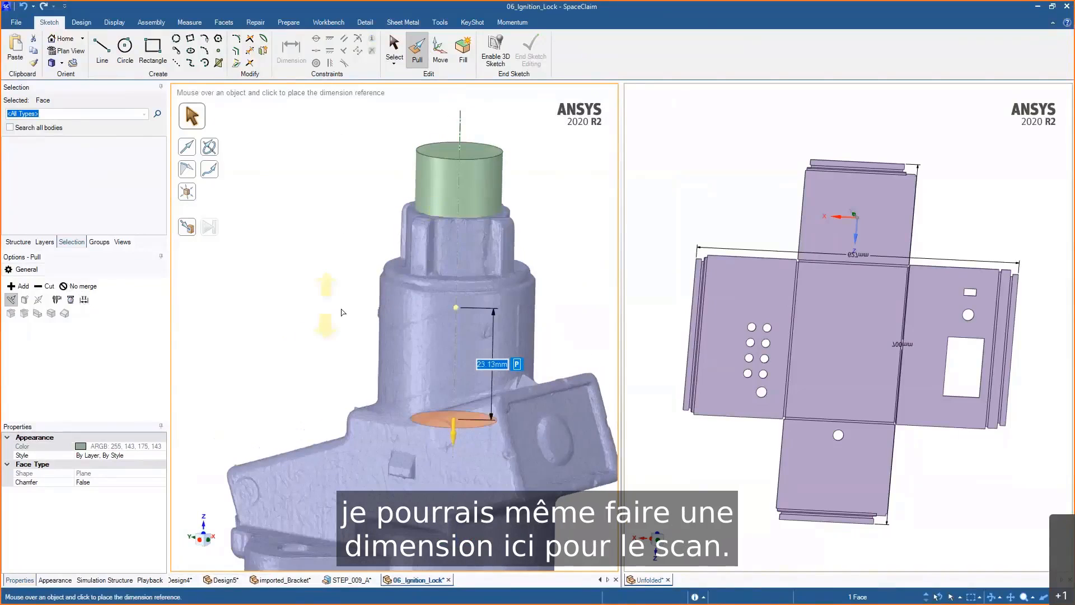
pyautogui.click(409, 231)
pyautogui.write('4')
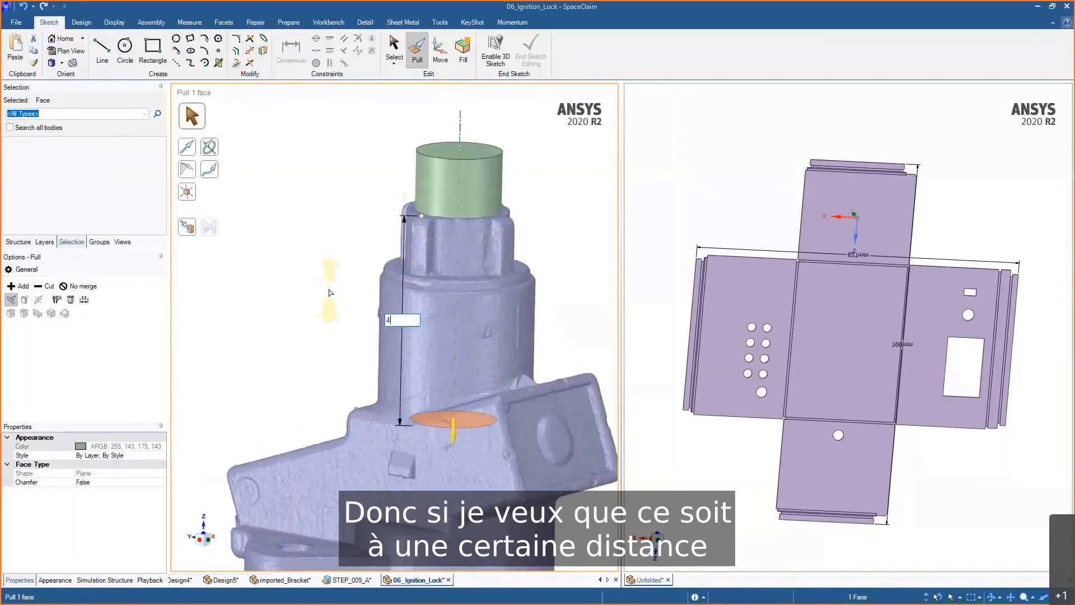
pyautogui.write('0')
pyautogui.press('Return')
pyautogui.click(577, 264)
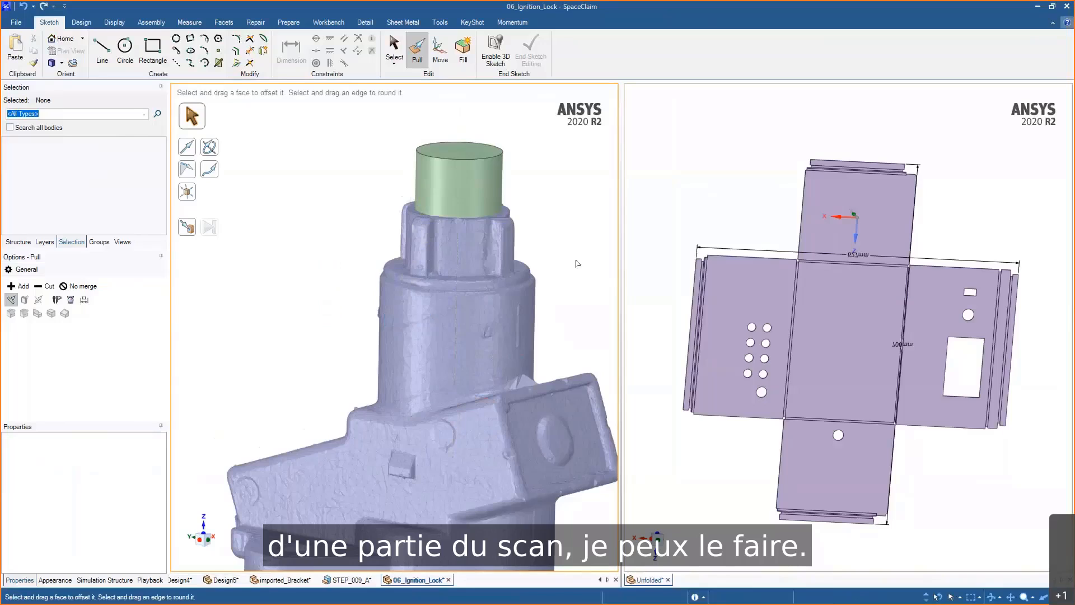
pyautogui.moveTo(577, 263)
pyautogui.mouseDown(button='middle')
pyautogui.moveTo(556, 264)
pyautogui.moveTo(513, 328)
pyautogui.mouseUp(button='middle')
# - Subtract the cylinder from the scanned faceted body to cut a clean bore
pyautogui.click(223, 23)
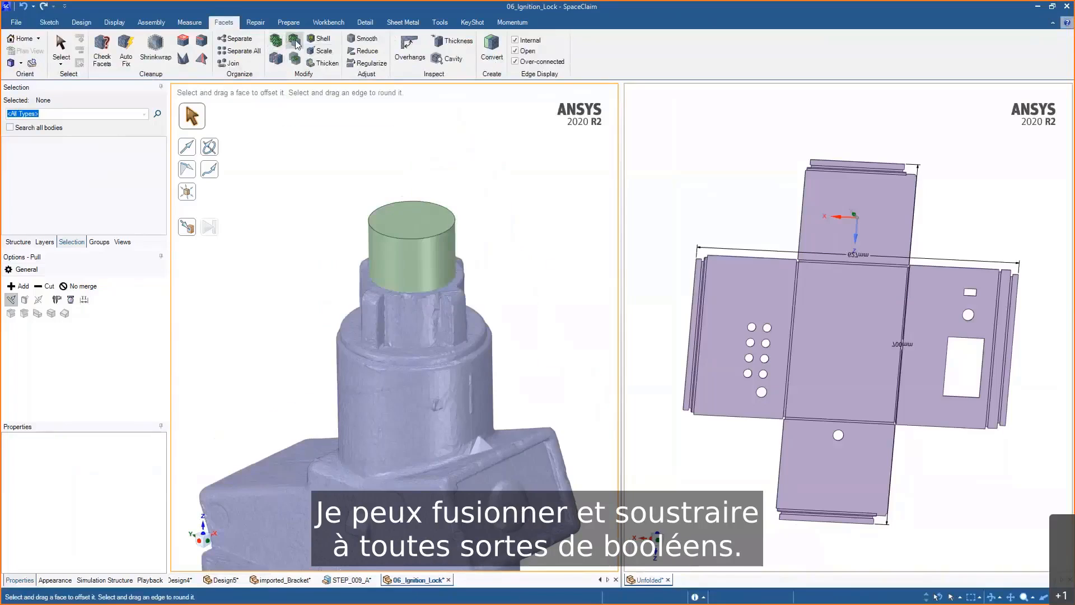
pyautogui.click(295, 42)
pyautogui.click(418, 319)
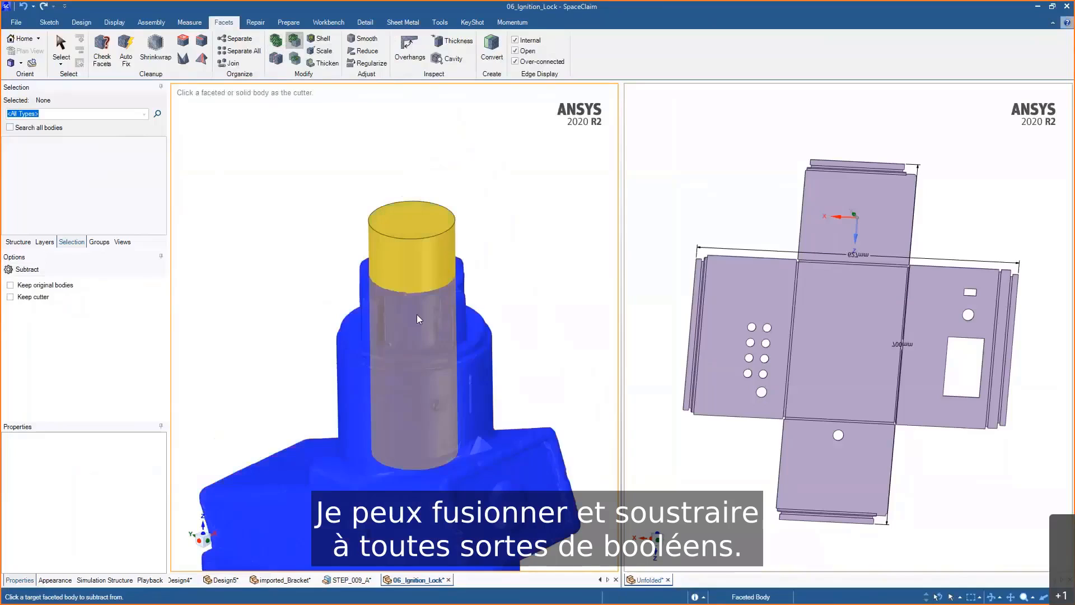
pyautogui.click(437, 271)
pyautogui.moveTo(499, 259); pyautogui.dragTo(550, 249, button='middle')
pyautogui.scroll(3, 534, 264)
pyautogui.press('Escape')
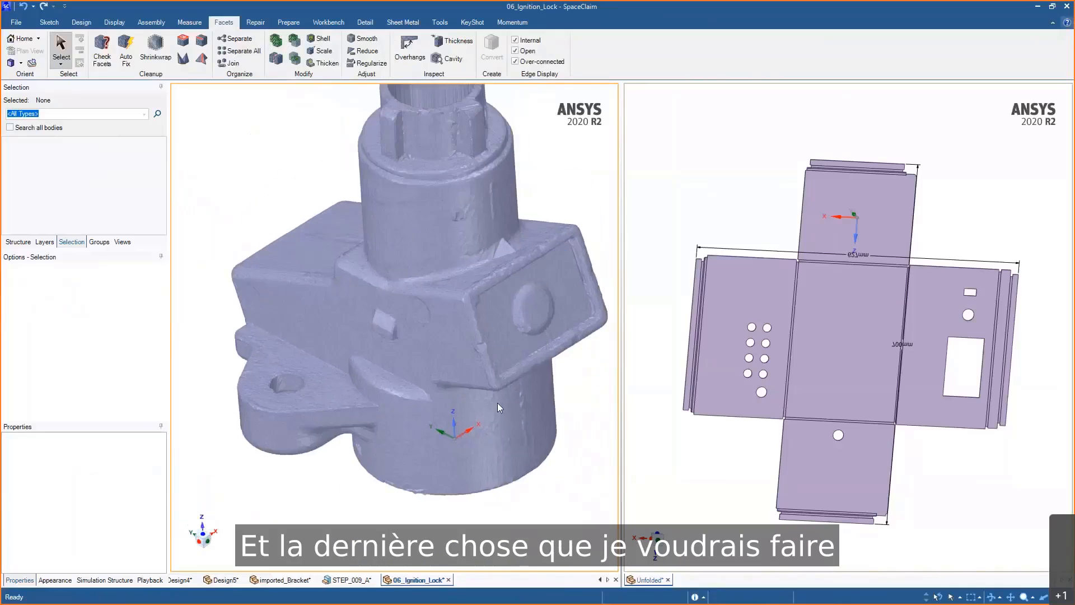
# - Create a cross-section through the lock at its coordinate plane and orient it to inspect the cut bore
pyautogui.click(455, 426)
pyautogui.press('x')
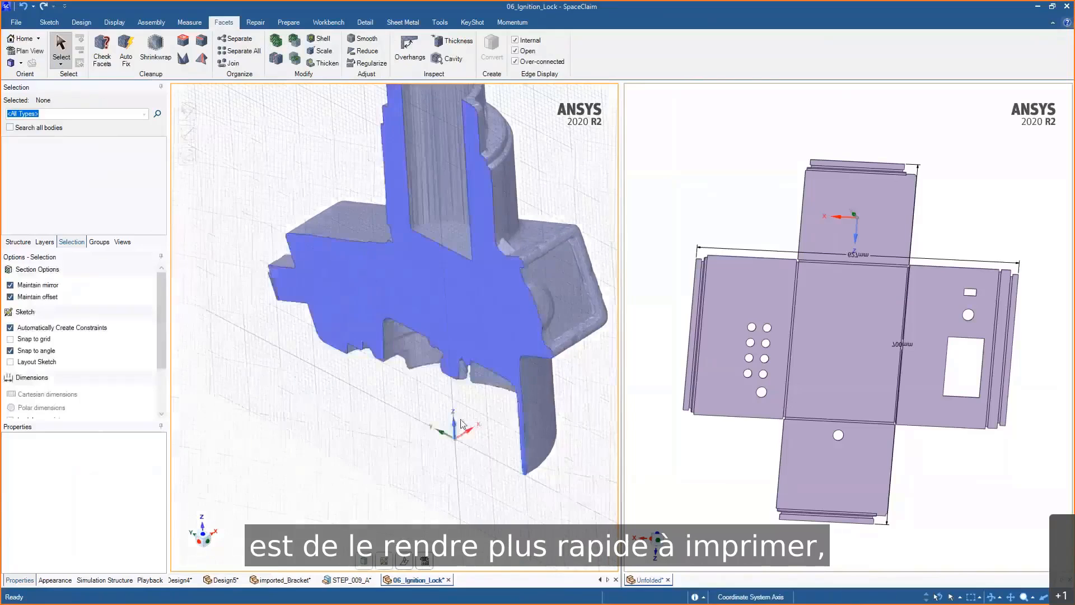
pyautogui.moveTo(527, 292); pyautogui.dragTo(466, 414, button='middle')
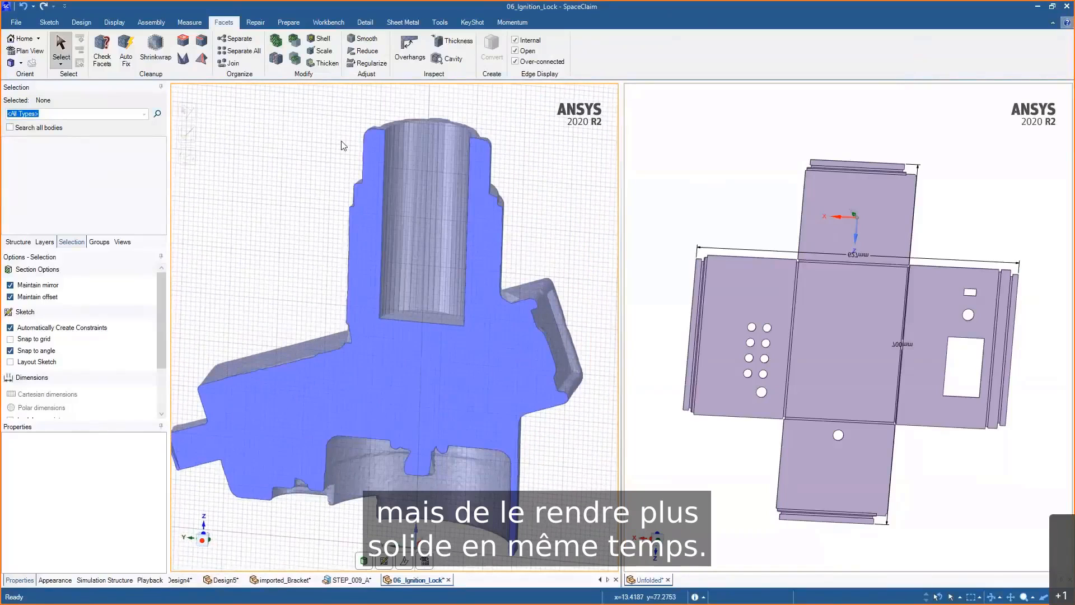
# - Start the Shell tool with basic infill of Lattices shape and select the scanned lock body
pyautogui.click(320, 40)
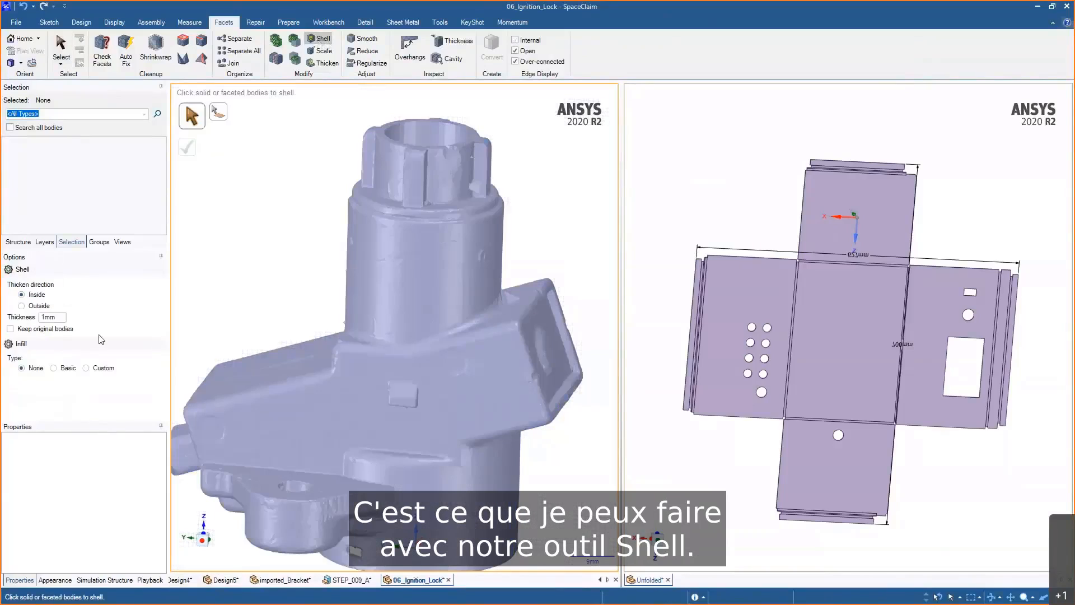
pyautogui.click(54, 368)
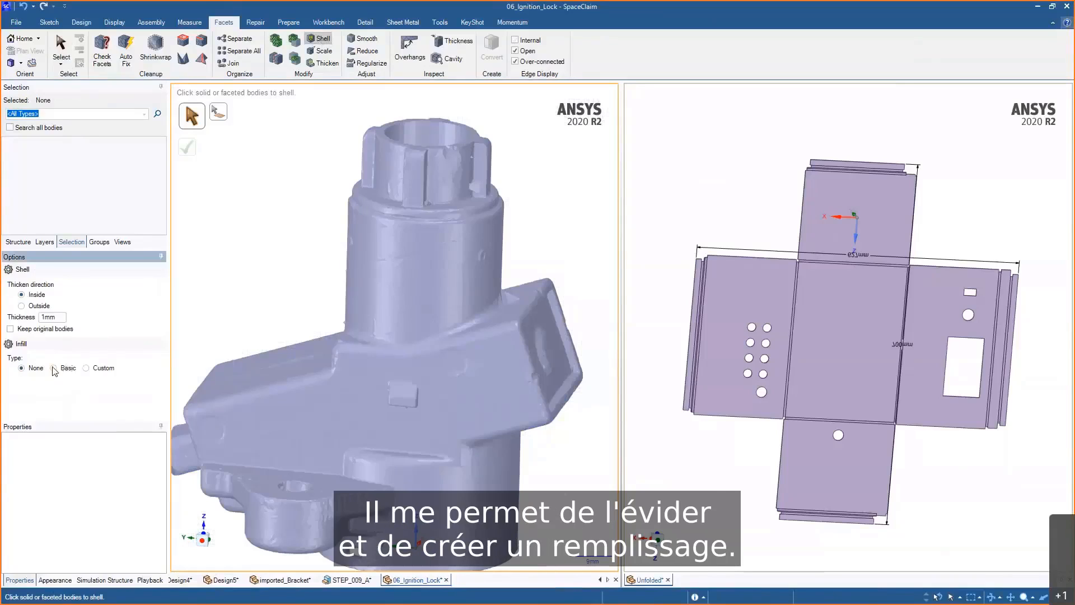
pyautogui.scroll(-1, 84, 342)
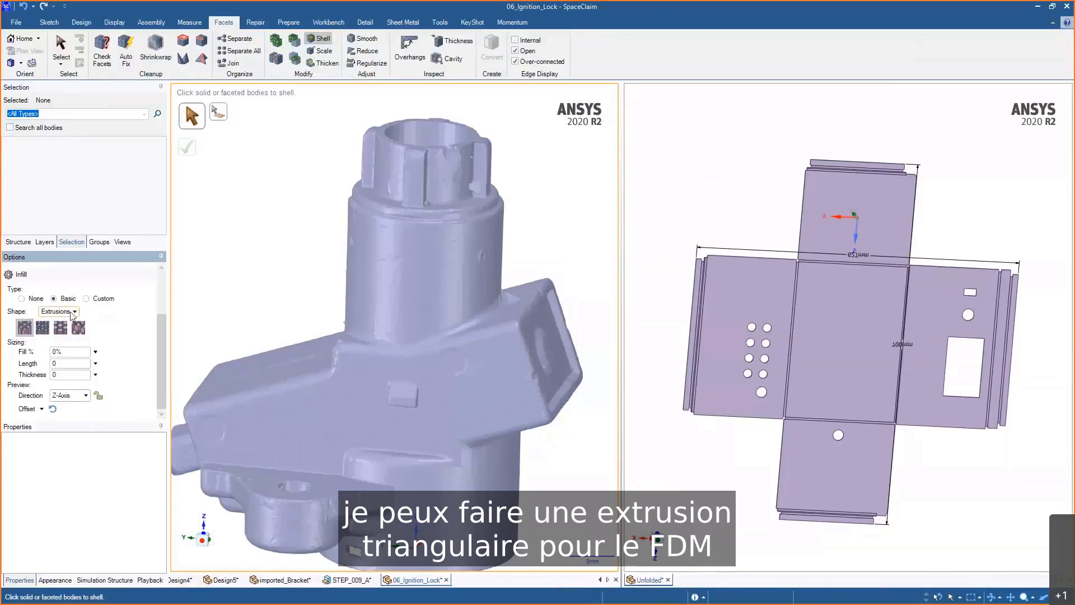
pyautogui.click(73, 312)
pyautogui.click(59, 332)
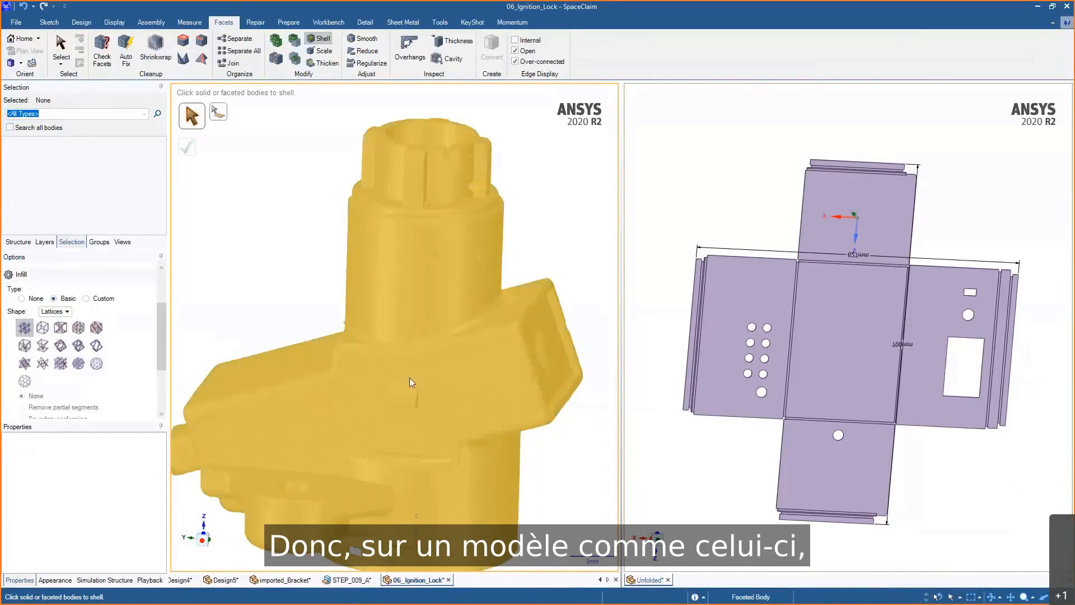
pyautogui.click(414, 377)
pyautogui.scroll(-2, 361, 323)
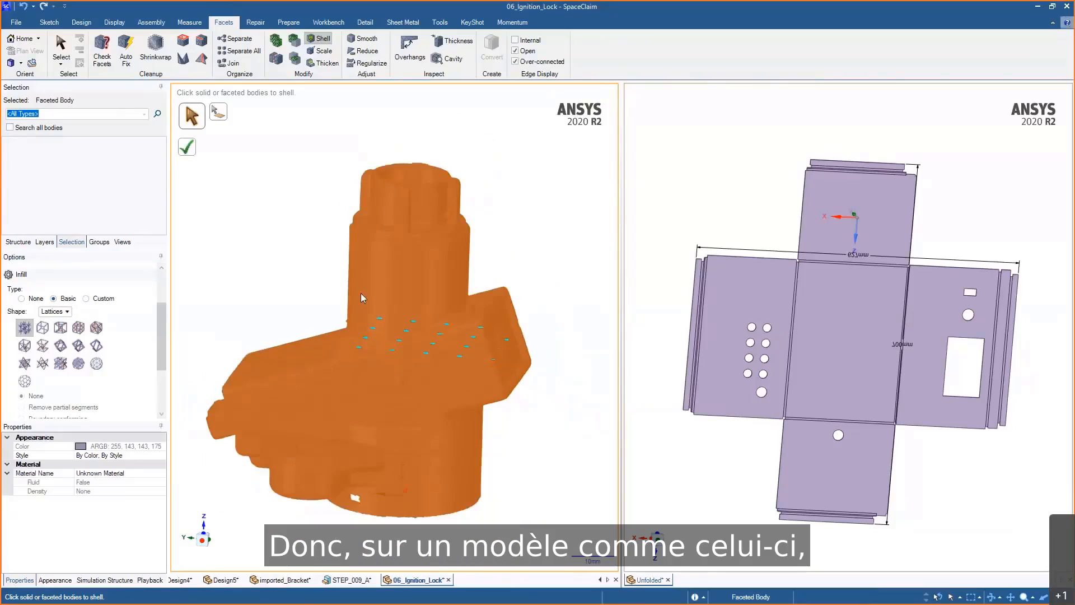
pyautogui.moveTo(349, 281); pyautogui.dragTo(296, 273, button='middle')
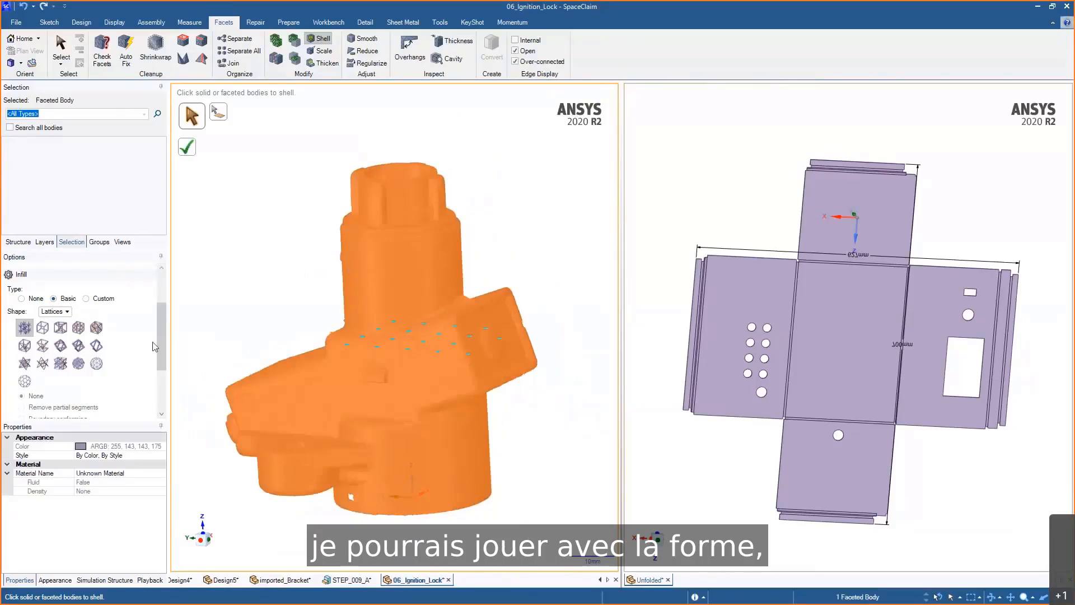
# - Set the lattice length to 5.97 mm and apply the shell with lattice infill to the lock body
pyautogui.moveTo(161, 321); pyautogui.dragTo(162, 361)
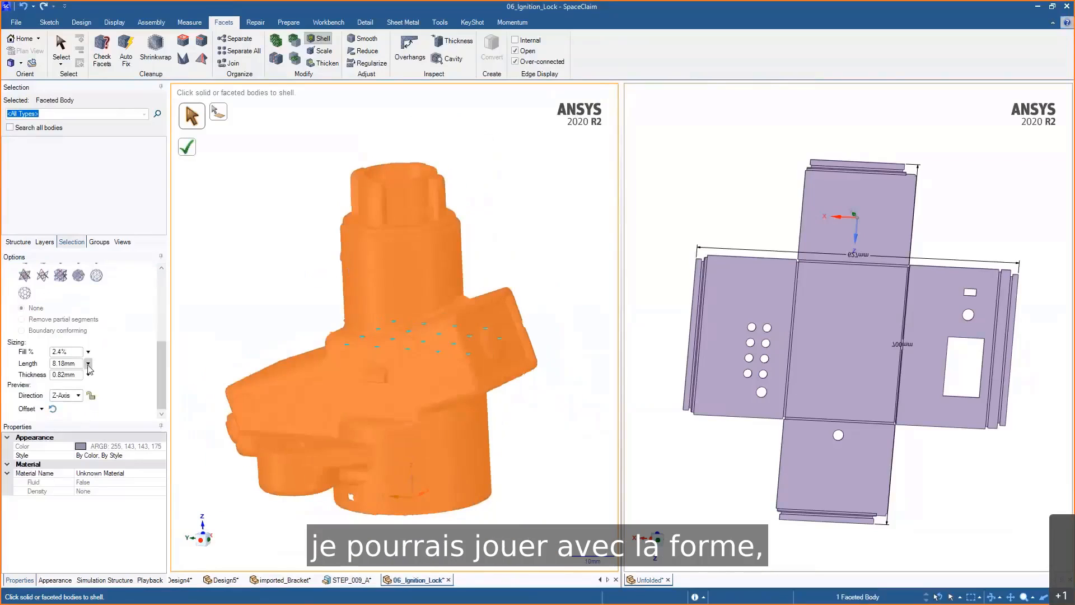
pyautogui.moveTo(321, 307); pyautogui.dragTo(285, 368, button='middle')
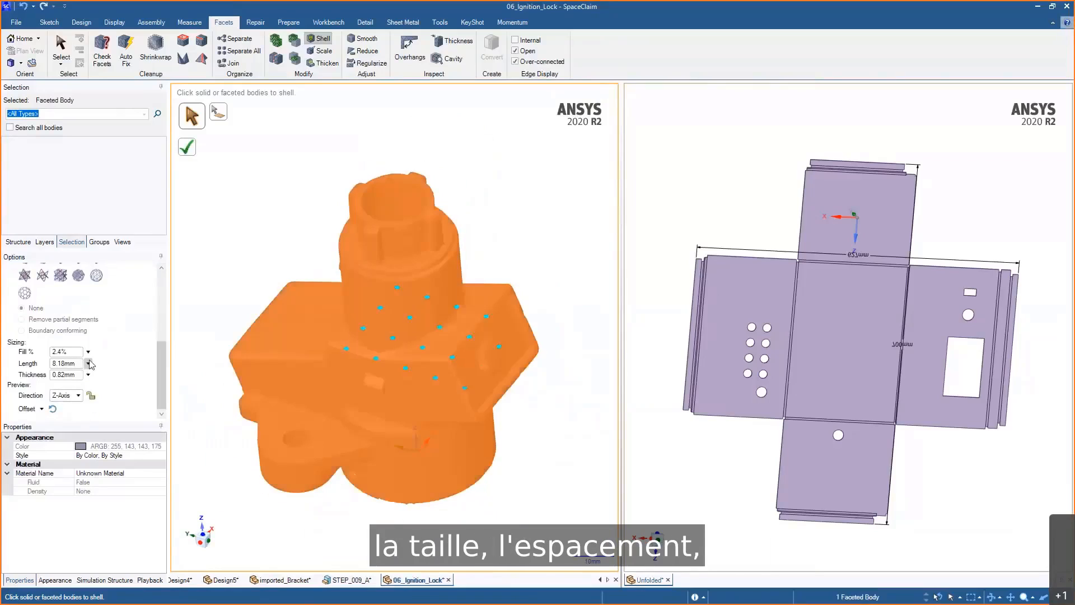
pyautogui.click(88, 364)
pyautogui.moveTo(93, 375); pyautogui.dragTo(78, 376)
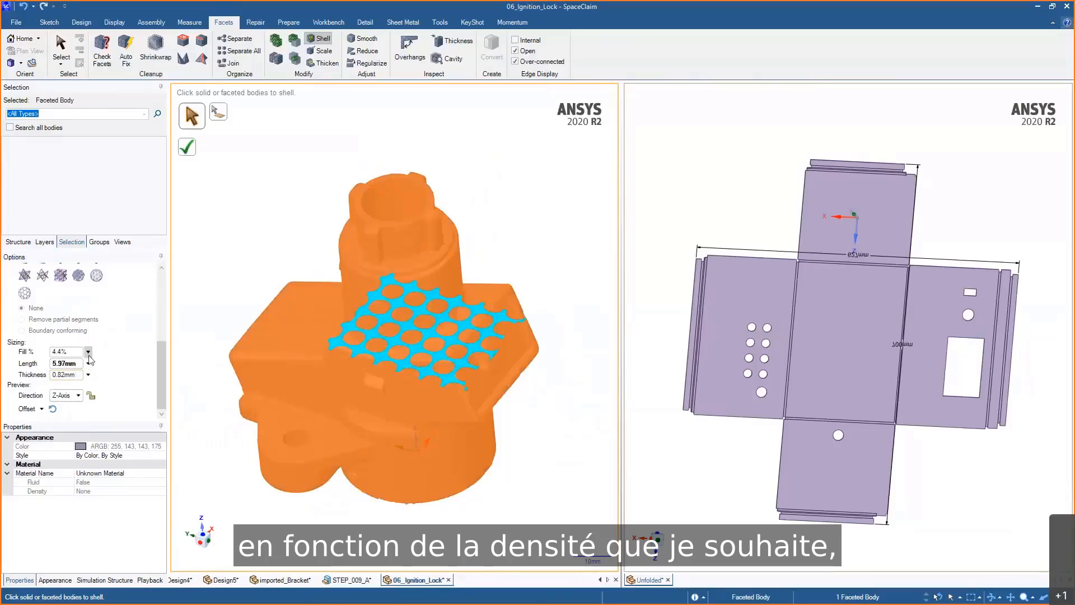
pyautogui.click(89, 364)
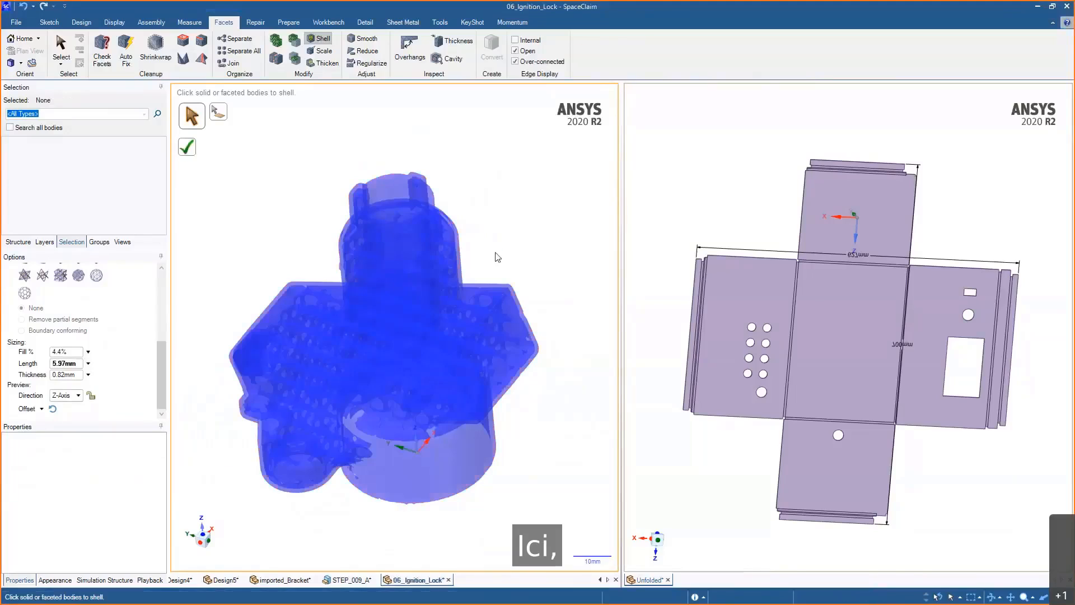
# - Section the shelled lock again and zoom in to inspect the internal lattice infill
pyautogui.press('x')
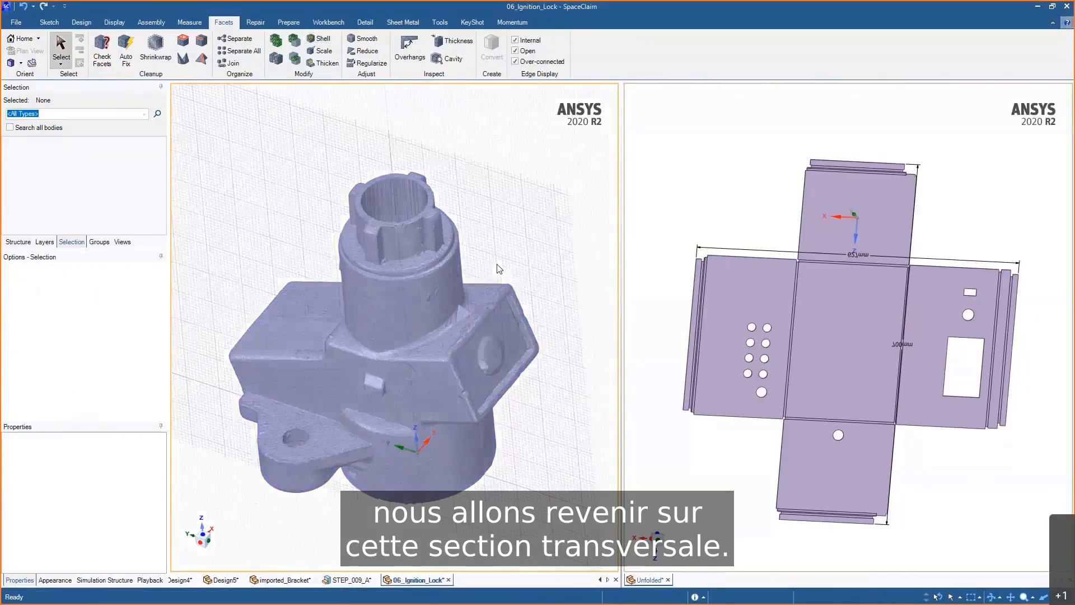
pyautogui.scroll(4, 409, 408)
pyautogui.moveTo(409, 409); pyautogui.dragTo(476, 344, button='middle')
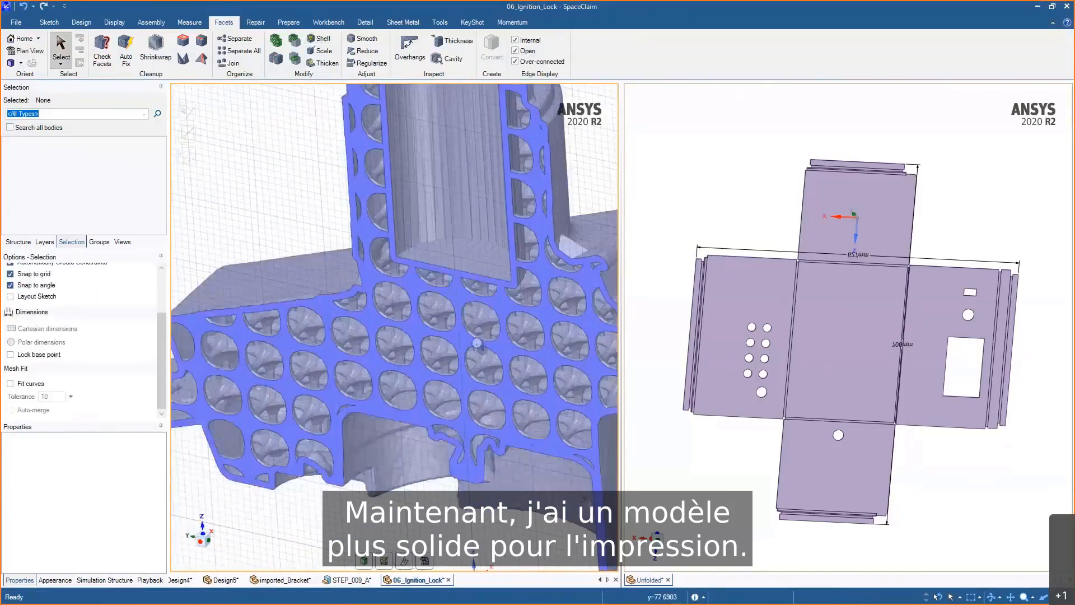
pyautogui.scroll(4, 459, 390)
pyautogui.moveTo(459, 390)
pyautogui.mouseDown(button='middle')
pyautogui.moveTo(416, 399)
pyautogui.moveTo(466, 394)
pyautogui.mouseUp(button='middle')
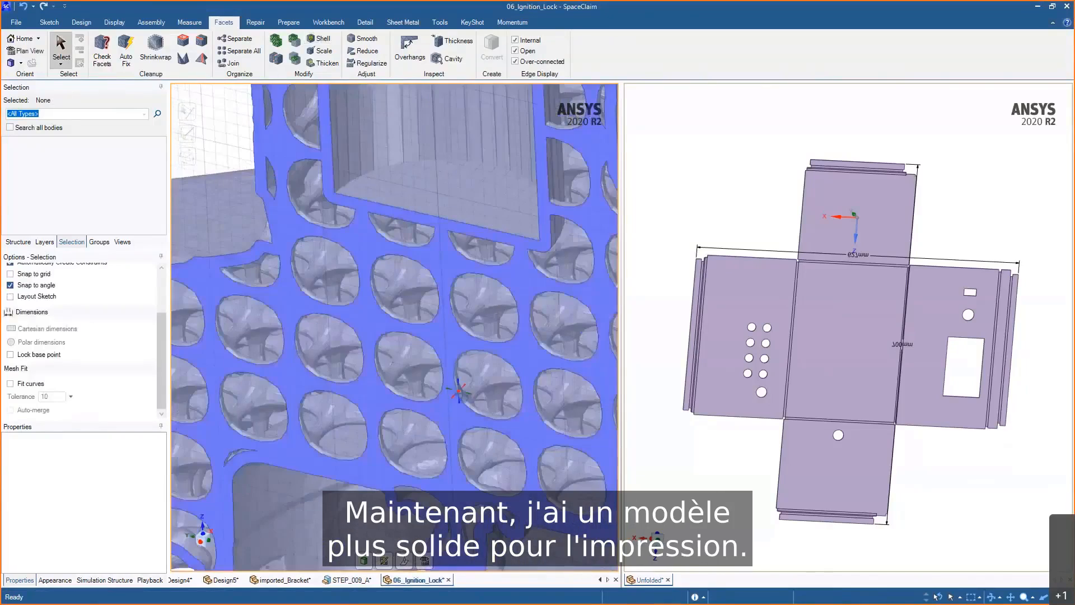